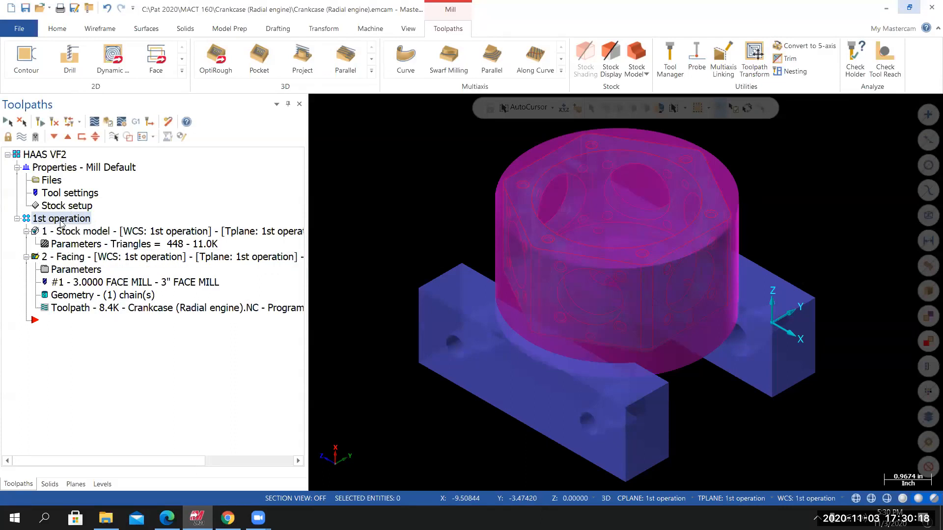
Open the 1st operation group in the verification simulator to view the stock, and close the simulator.
{"action": "key", "text": "F2"}
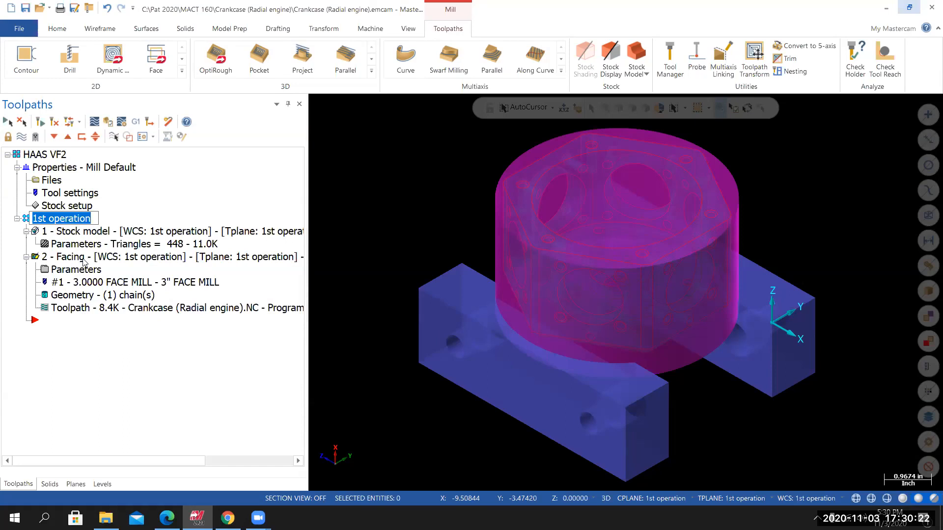
{"action": "left_click", "coordinate": [28, 221]}
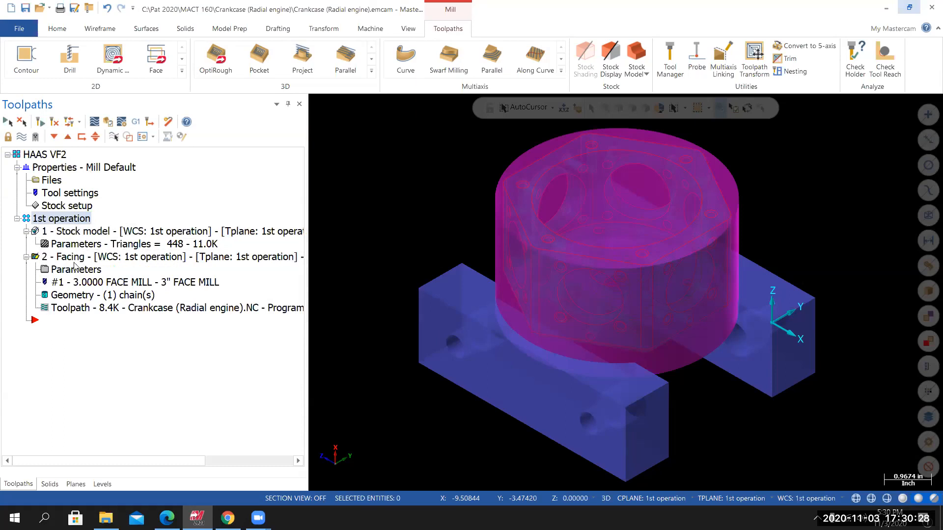
{"action": "left_click", "coordinate": [109, 123]}
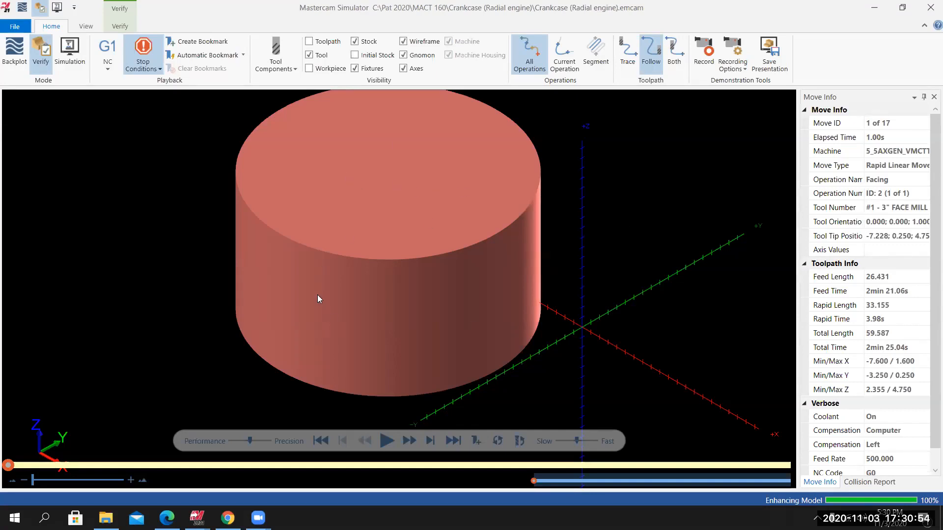
{"action": "left_click", "coordinate": [931, 7]}
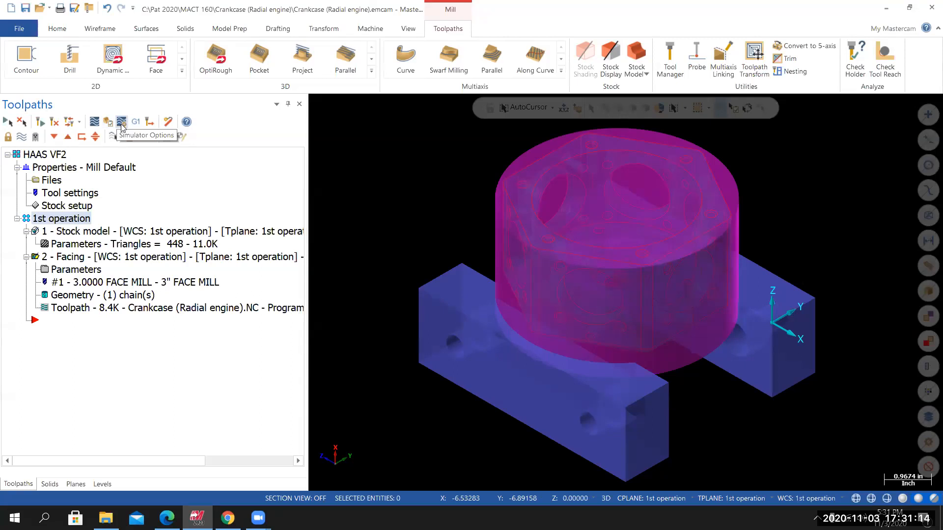
Enable fixtures from level 8 Softjaws in the simulator options and save the file.
{"action": "left_click", "coordinate": [123, 127]}
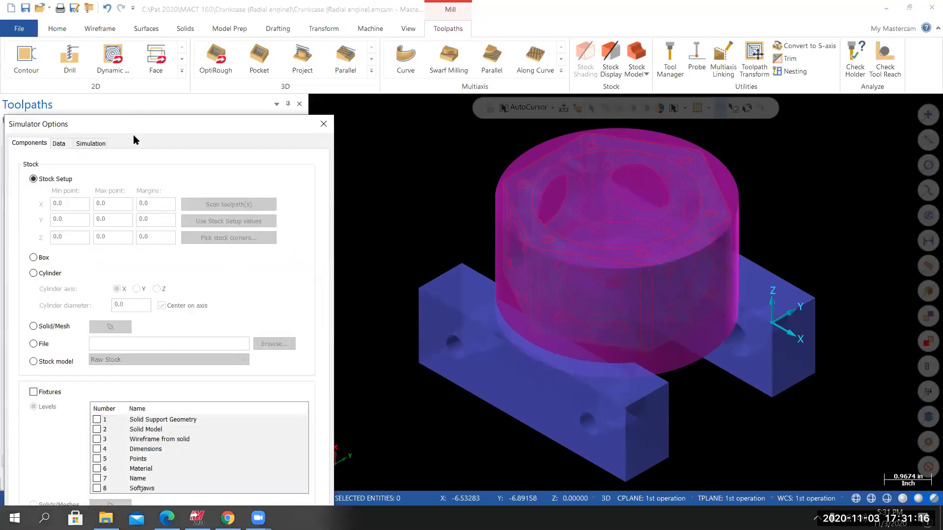
{"action": "left_click_drag", "start_coordinate": [143, 129], "coordinate": [255, 38]}
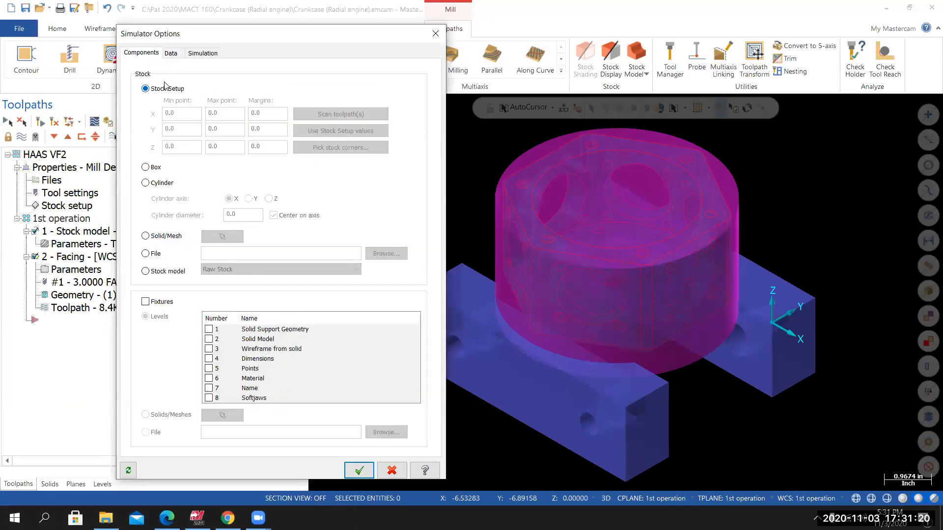
{"action": "left_click", "coordinate": [145, 302]}
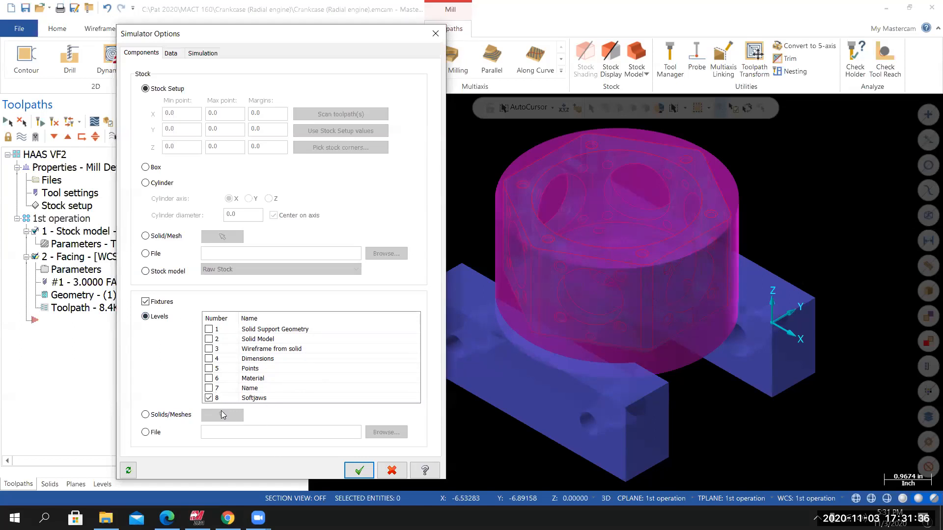
{"action": "left_click", "coordinate": [209, 399]}
{"action": "left_click", "coordinate": [359, 471]}
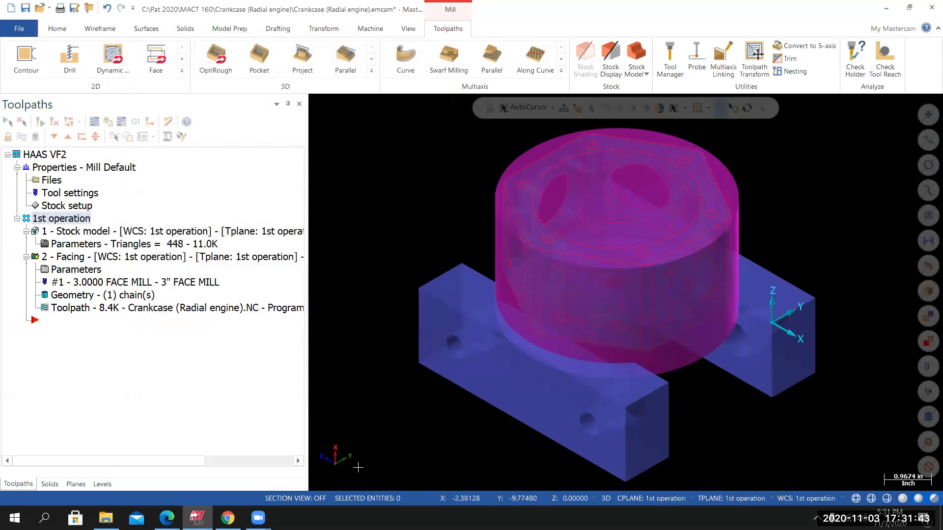
{"action": "left_click", "coordinate": [20, 29]}
{"action": "left_click", "coordinate": [26, 153]}
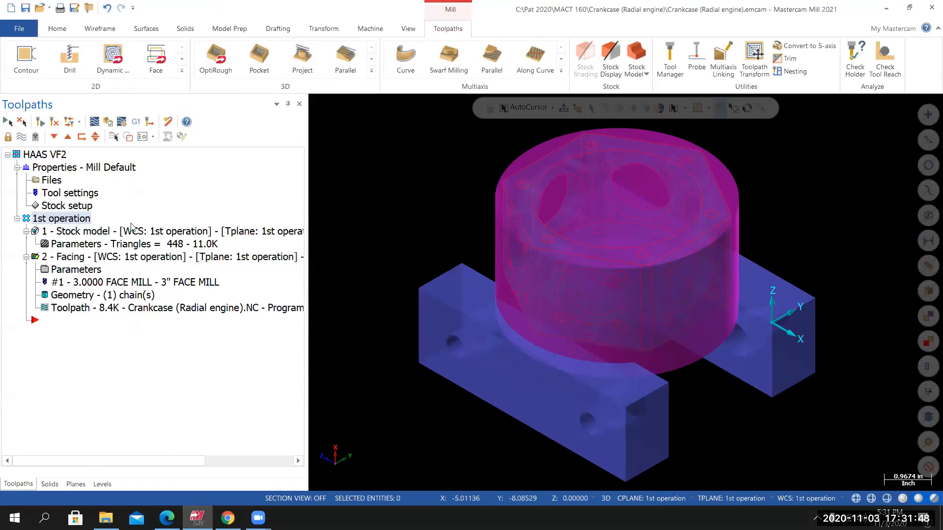
Verify the facing toolpath with the soft jaws included, review the stop conditions, and close the simulator.
{"action": "left_click", "coordinate": [108, 121]}
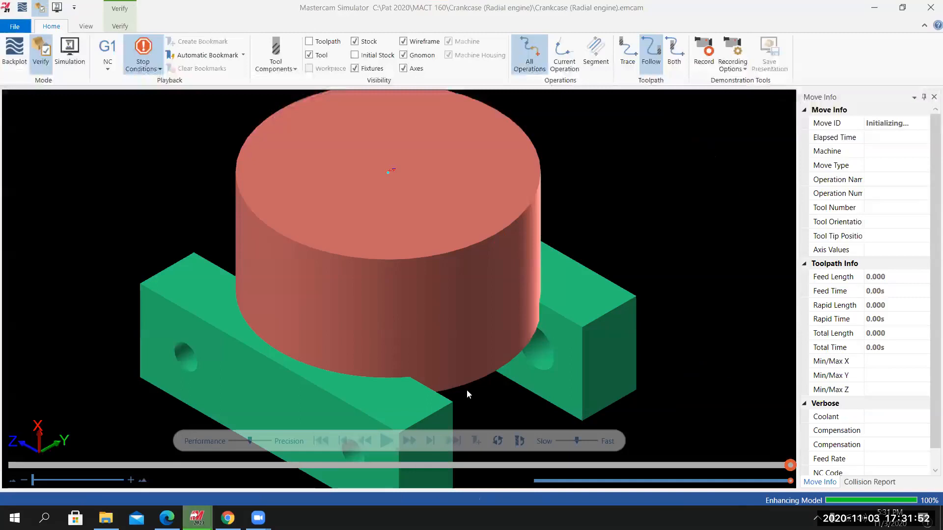
{"action": "middle_click_drag", "start_coordinate": [466, 390], "coordinate": [456, 374]}
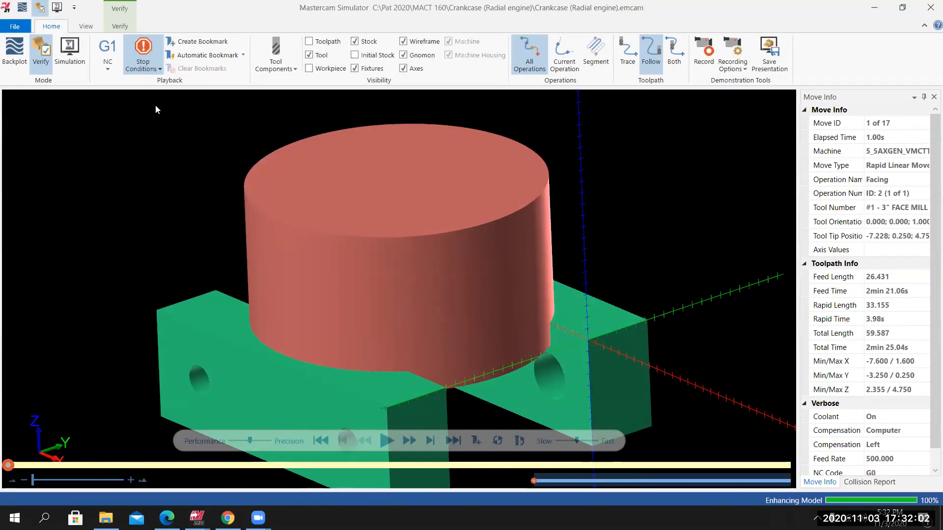
{"action": "left_click", "coordinate": [147, 71]}
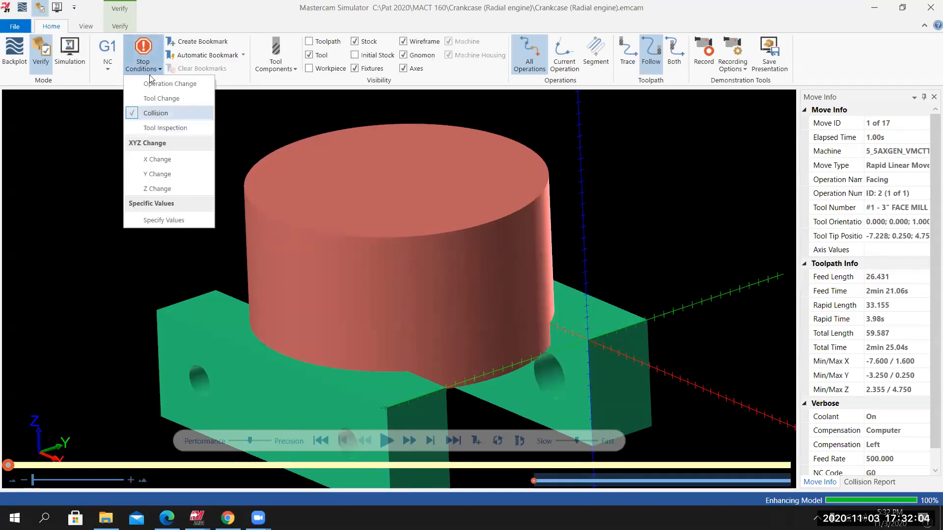
{"action": "left_click", "coordinate": [255, 19]}
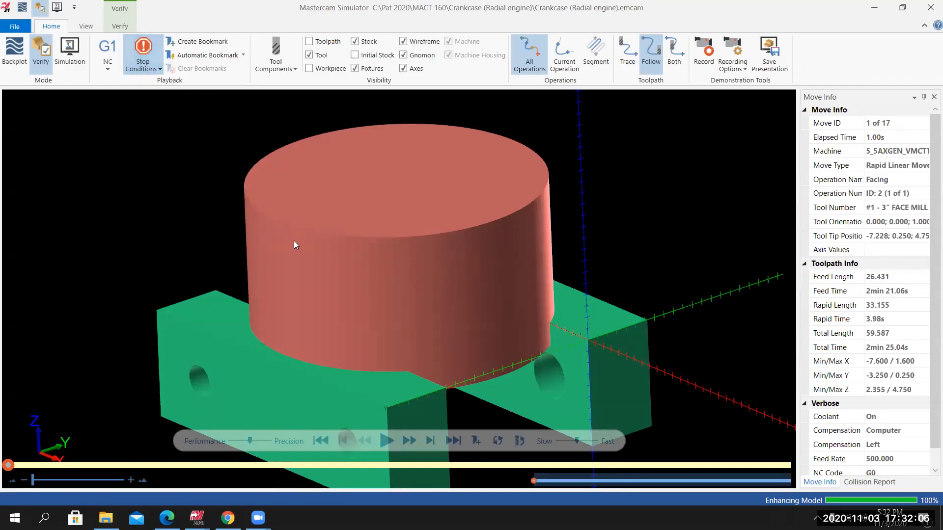
{"action": "left_click", "coordinate": [383, 440]}
{"action": "middle_click_drag", "start_coordinate": [309, 271], "coordinate": [252, 270]}
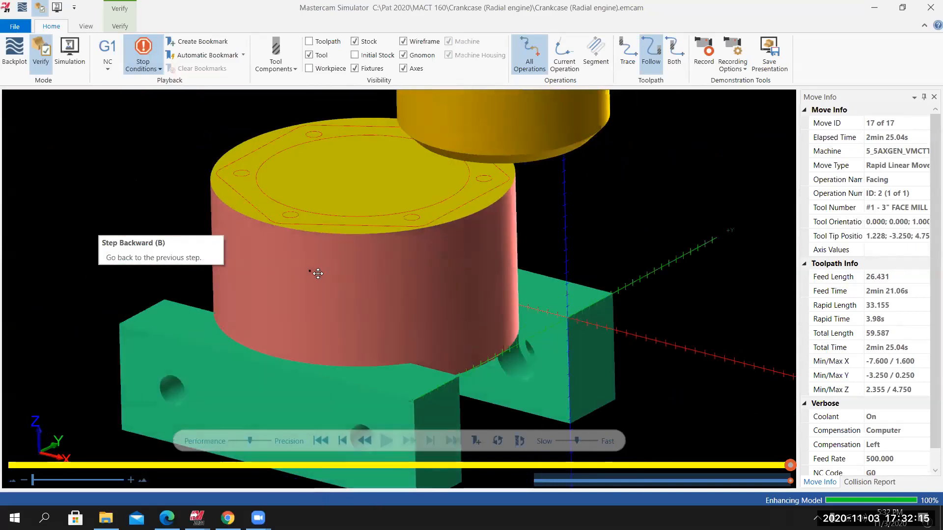
{"action": "left_click", "coordinate": [931, 7]}
Set the isometric WCS view and hide the Material level to inspect the crankcase solid between the soft jaws.
{"action": "right_click", "coordinate": [400, 273]}
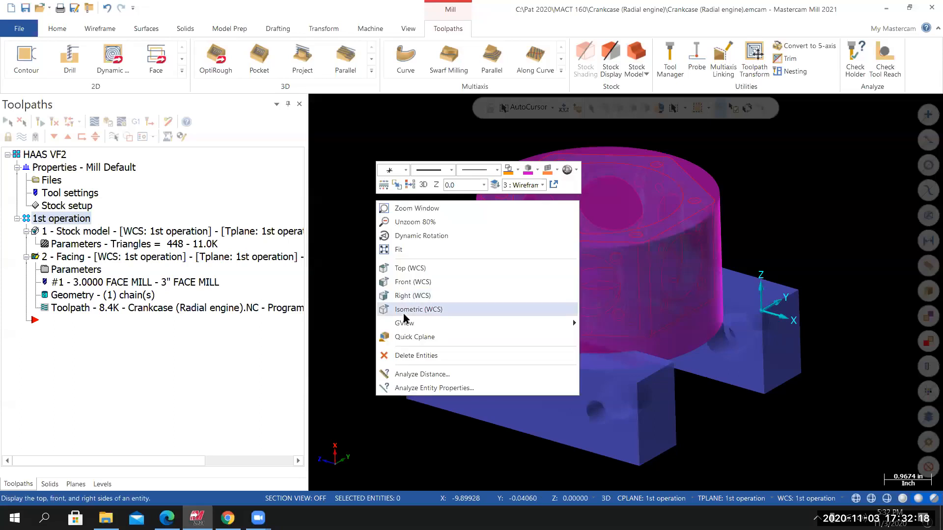
{"action": "left_click", "coordinate": [415, 316]}
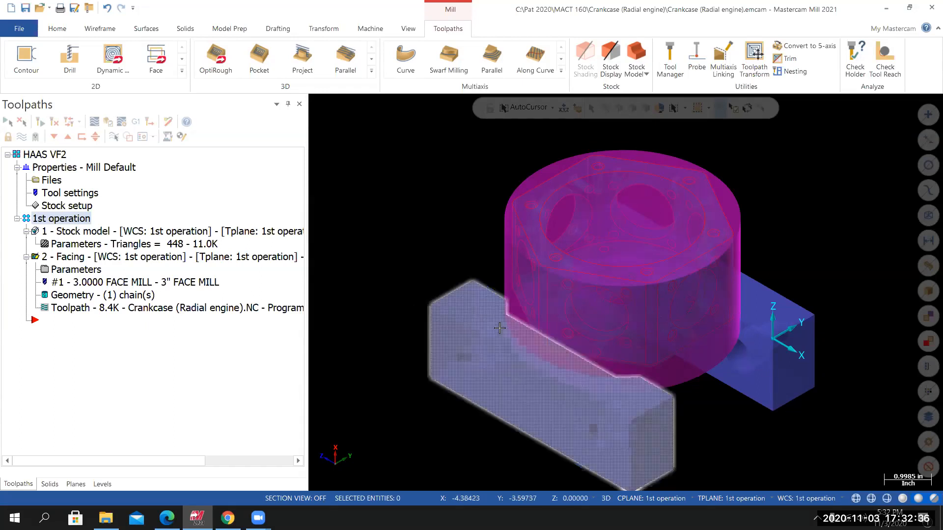
{"action": "scroll", "coordinate": [658, 349], "scroll_direction": "up", "scroll_amount": 3}
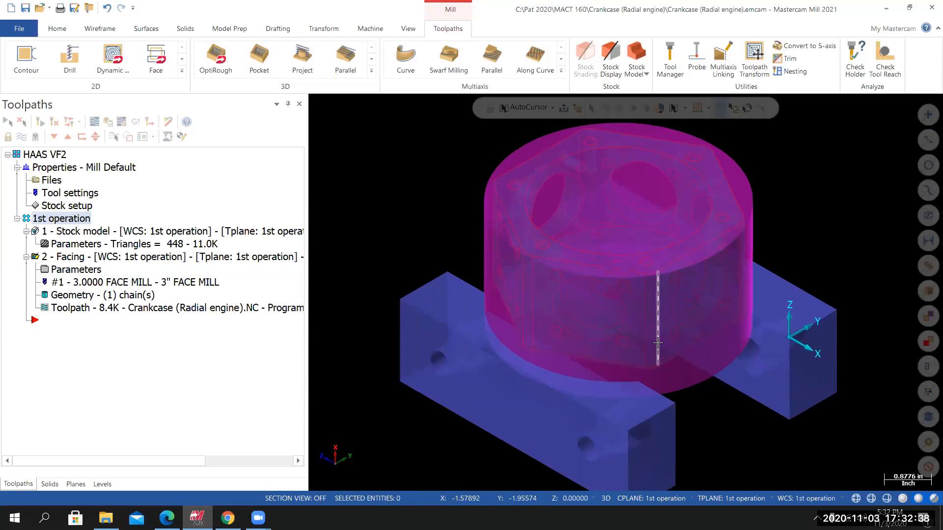
{"action": "scroll", "coordinate": [677, 348], "scroll_direction": "up", "scroll_amount": 2}
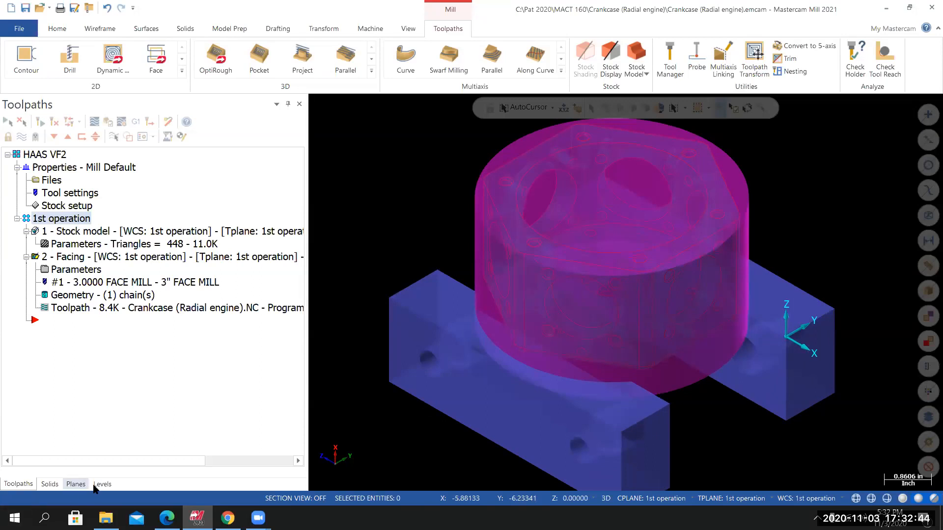
{"action": "left_click", "coordinate": [103, 484]}
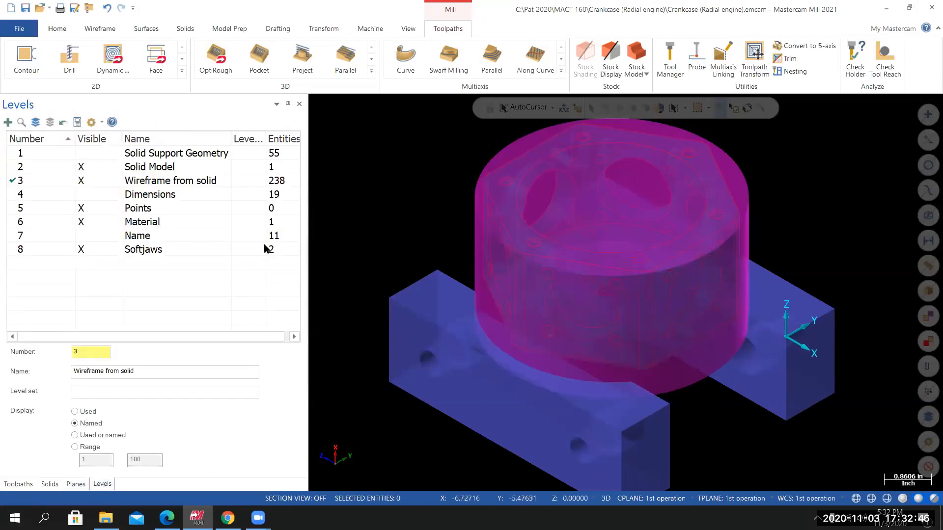
{"action": "left_click", "coordinate": [82, 222]}
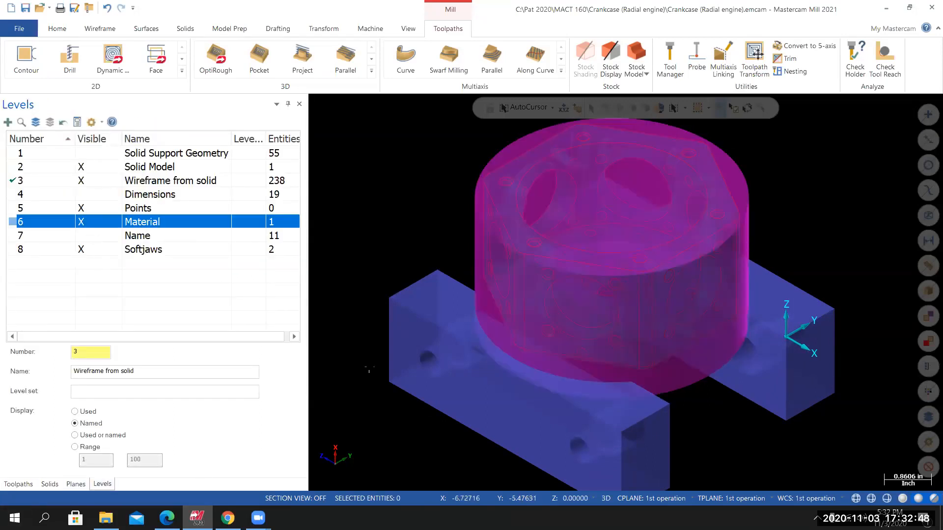
{"action": "middle_click_drag", "start_coordinate": [459, 313], "coordinate": [516, 157]}
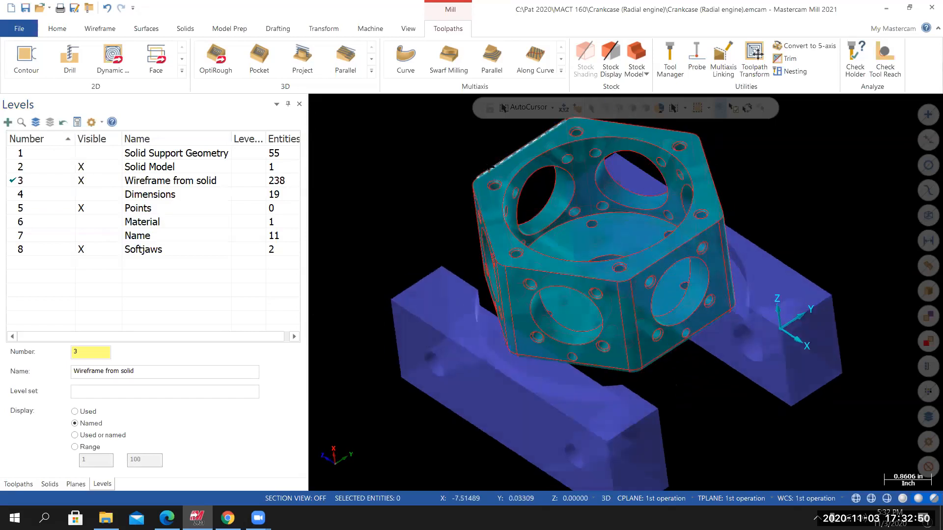
{"action": "middle_click_drag", "start_coordinate": [498, 212], "coordinate": [509, 167]}
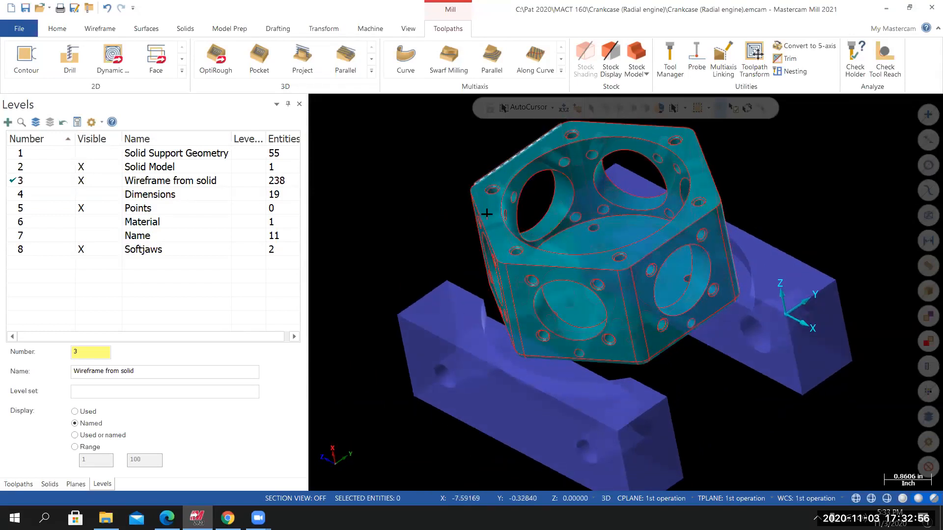
Highlight the hexagonal outline chain on the crankcase's top face, show the Material level again and clear the selection.
{"action": "left_click", "coordinate": [92, 227]}
{"action": "left_click", "coordinate": [91, 227]}
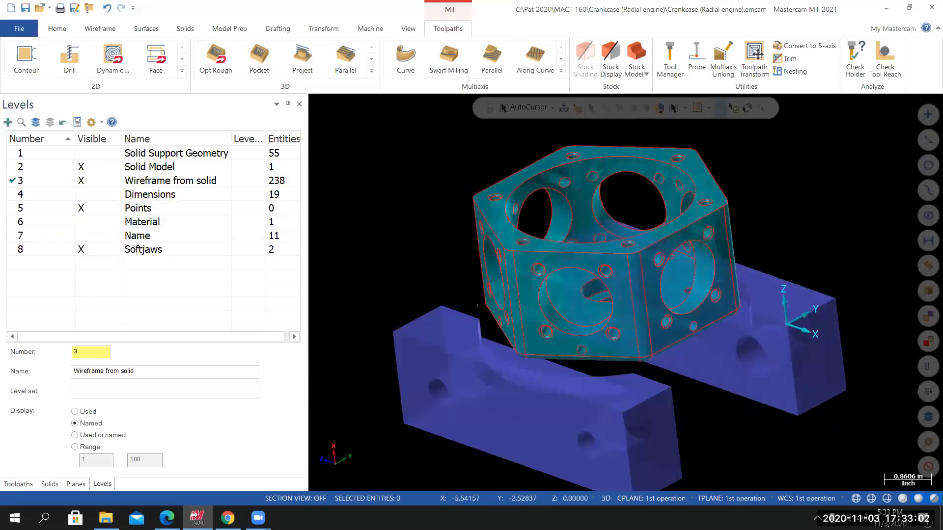
{"action": "mouse_move", "coordinate": [554, 315]}
{"action": "middle_mouse_down"}
{"action": "mouse_move", "coordinate": [543, 372]}
{"action": "mouse_move", "coordinate": [555, 328]}
{"action": "mouse_move", "coordinate": [504, 240]}
{"action": "middle_mouse_up"}
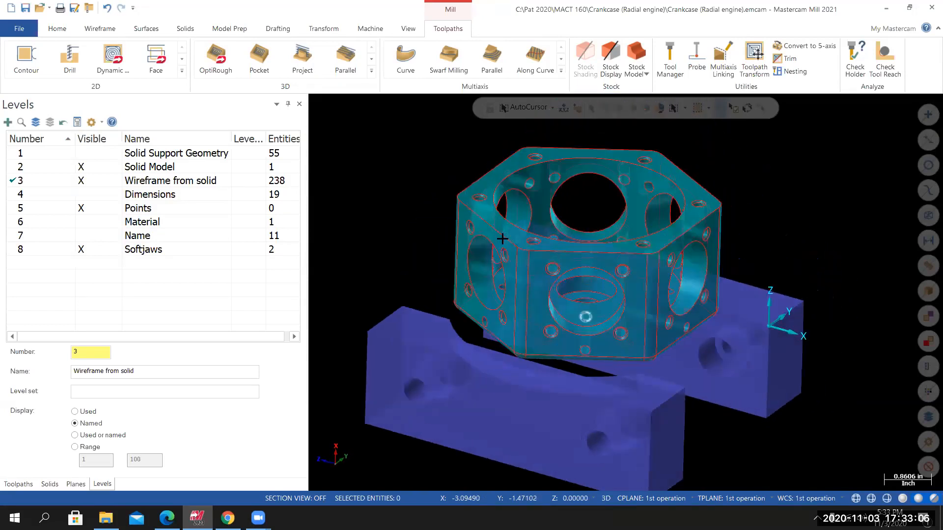
{"action": "left_click", "coordinate": [474, 212]}
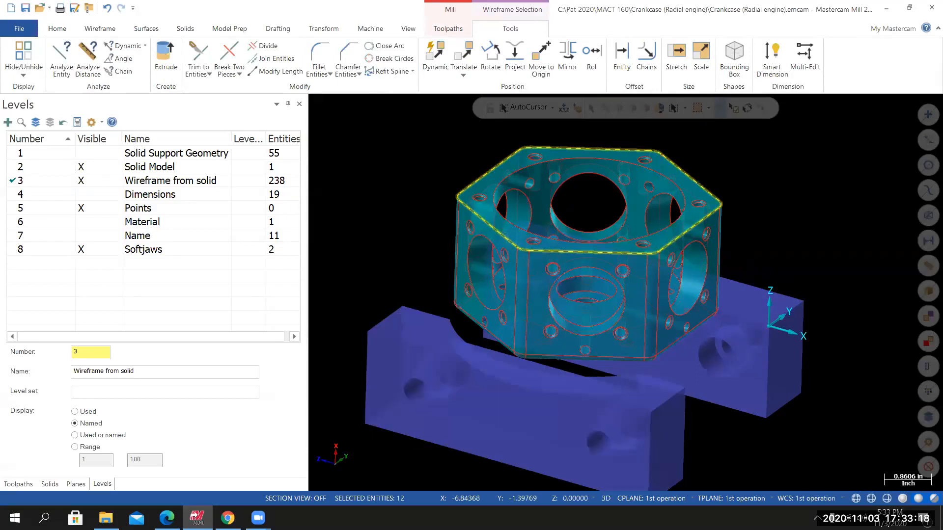
{"action": "middle_click_drag", "start_coordinate": [456, 285], "coordinate": [433, 279]}
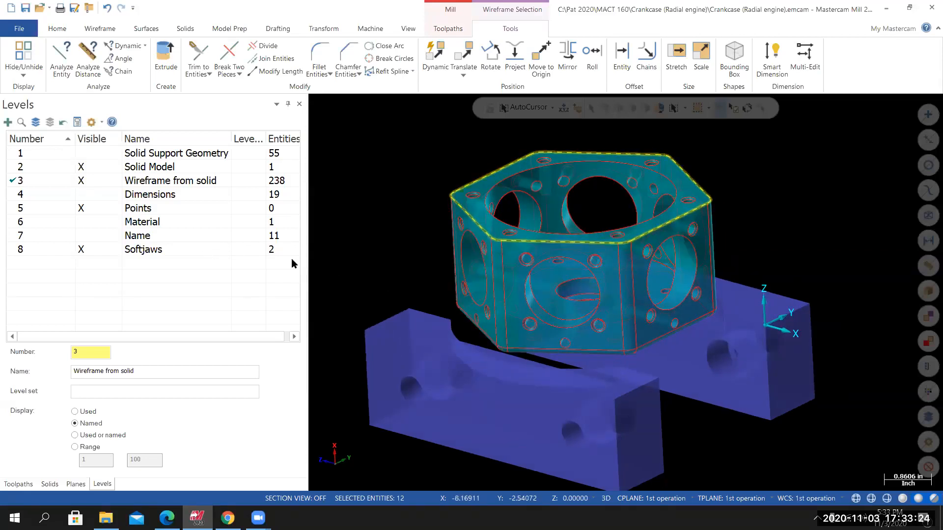
{"action": "left_click", "coordinate": [81, 222]}
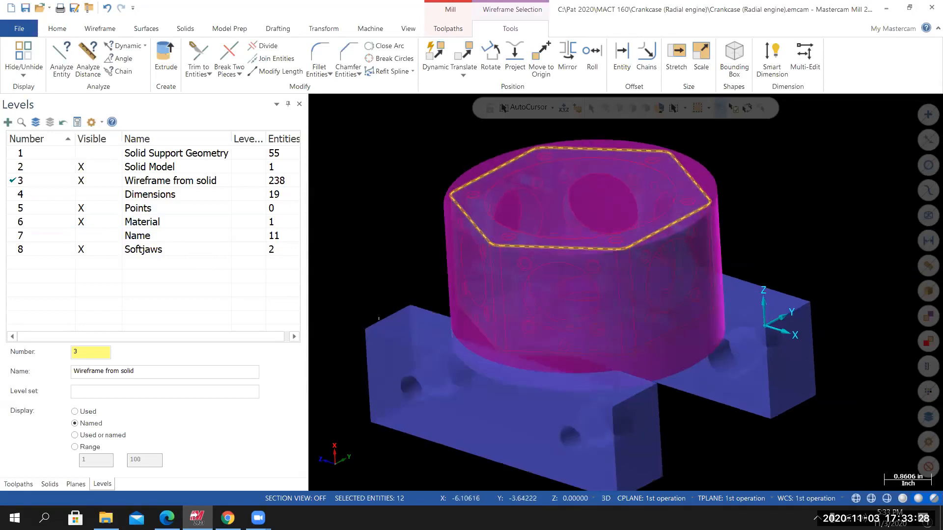
{"action": "key", "text": "Escape"}
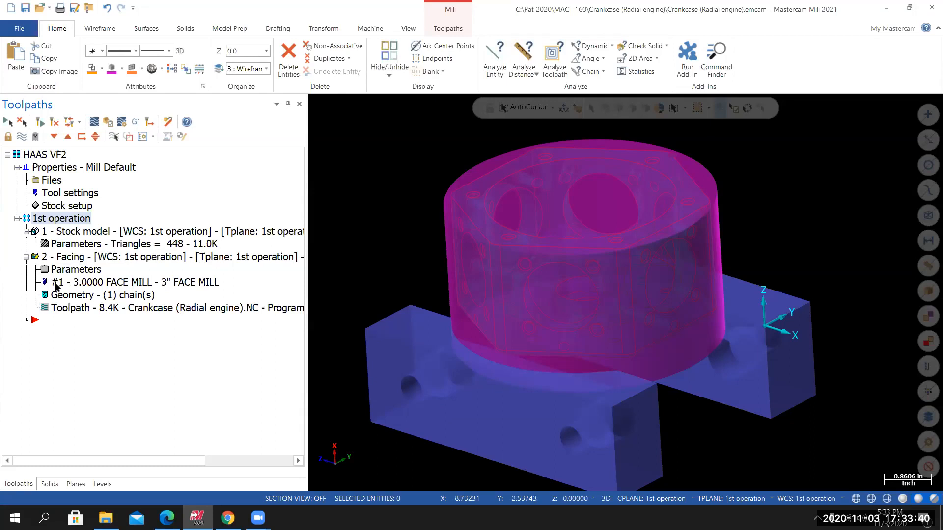
Collapse the two existing operations and start a new stock model named Facing operation.
{"action": "left_click", "coordinate": [26, 257]}
{"action": "left_click", "coordinate": [26, 231]}
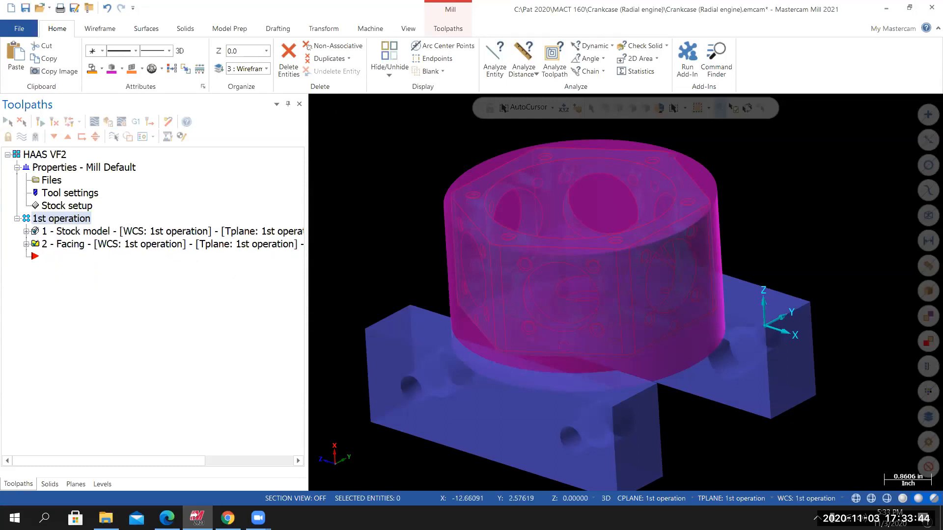
{"action": "left_click", "coordinate": [448, 29]}
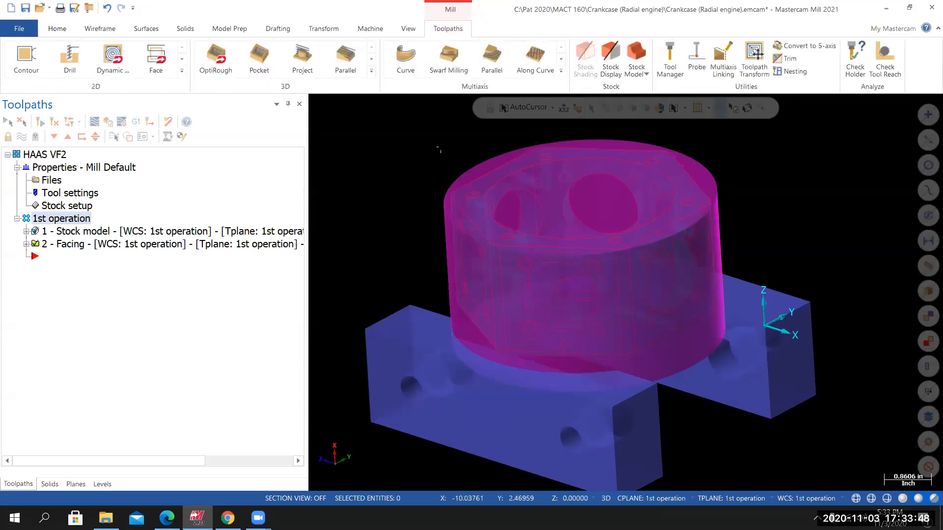
{"action": "left_click", "coordinate": [636, 58]}
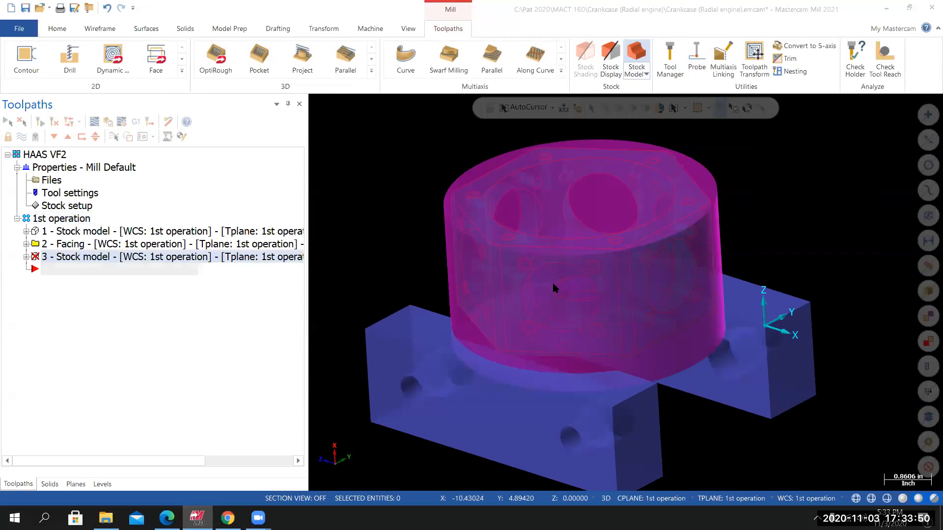
{"action": "left_click_drag", "start_coordinate": [355, 111], "coordinate": [318, 111]}
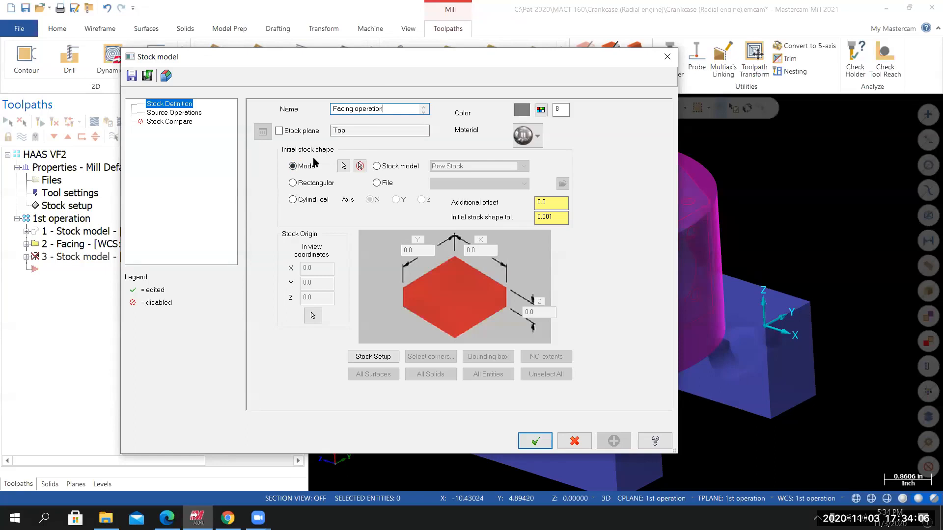
Set the initial stock shape to the existing stock model Raw Stock.
{"action": "left_click", "coordinate": [377, 167]}
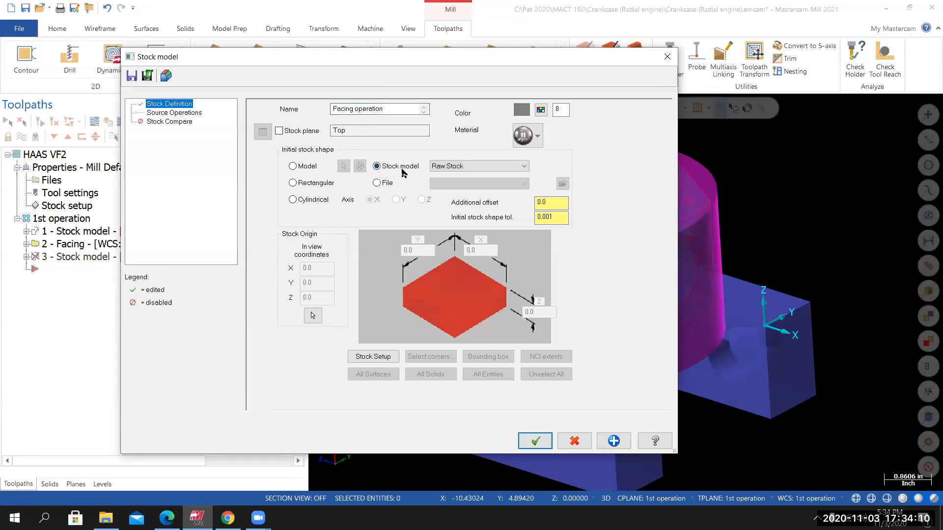
{"action": "left_click", "coordinate": [524, 167]}
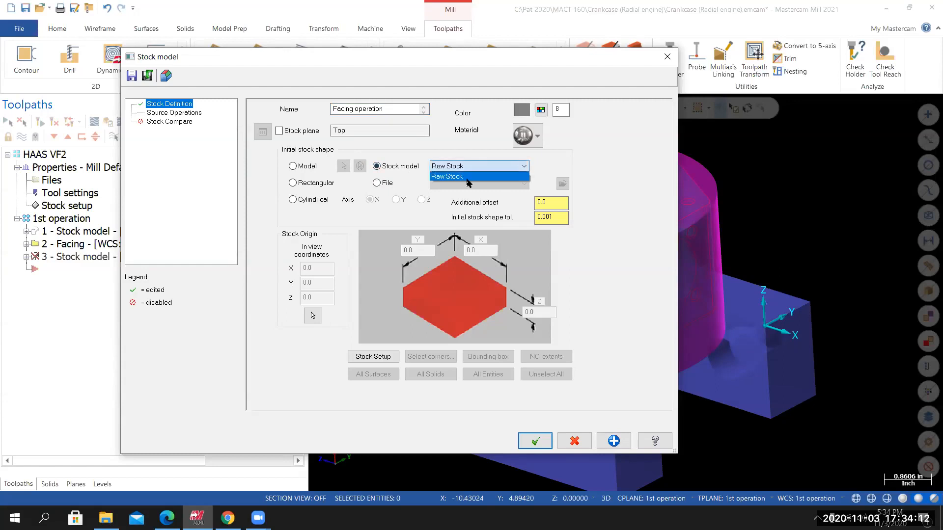
{"action": "left_click", "coordinate": [475, 166]}
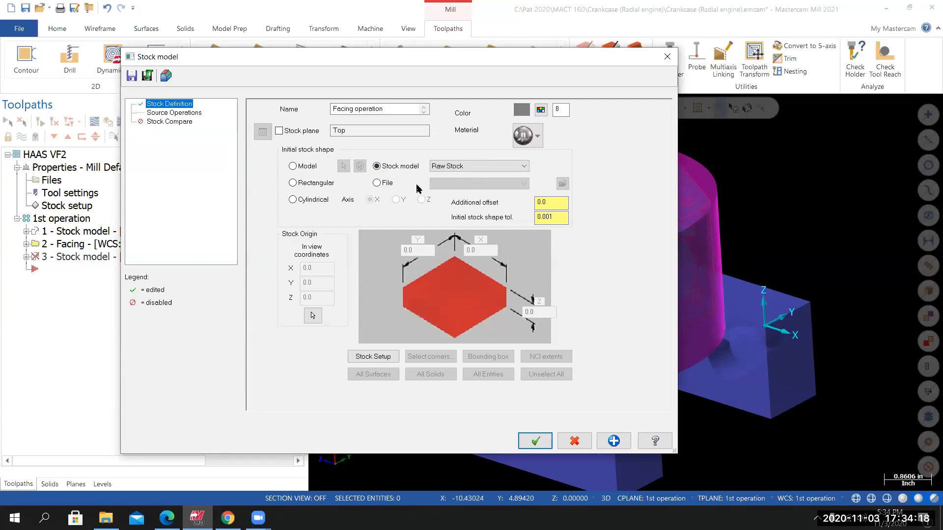
Select the 2 - Facing operation as the stock model's source operation and generate the stock model.
{"action": "left_click", "coordinate": [178, 113]}
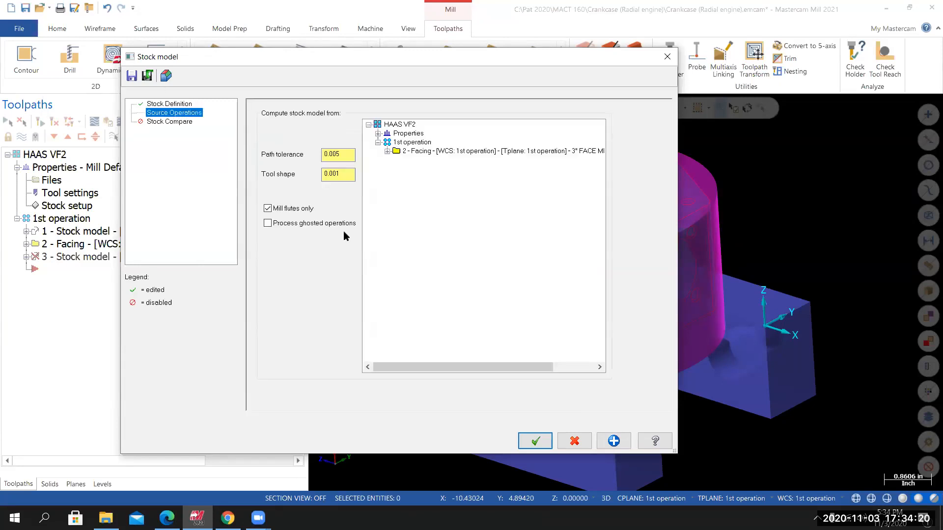
{"action": "left_click", "coordinate": [422, 152]}
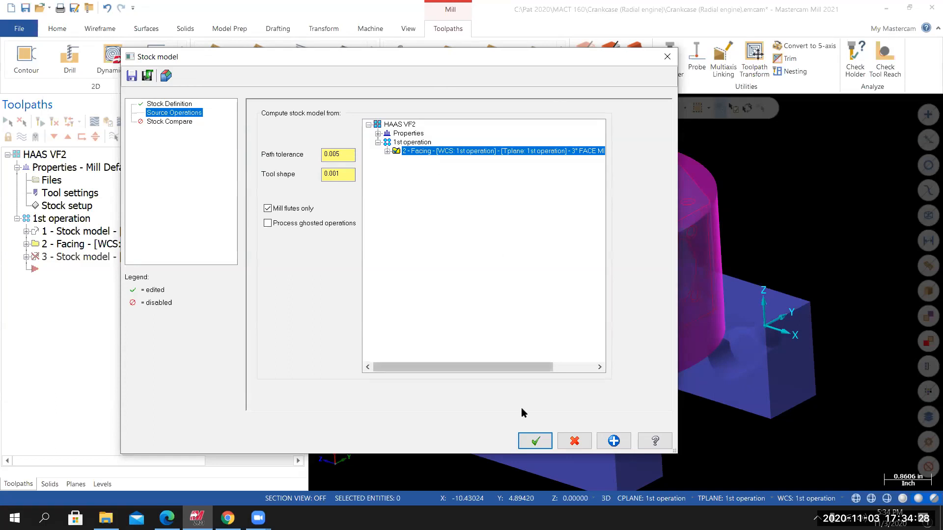
{"action": "left_click", "coordinate": [535, 442]}
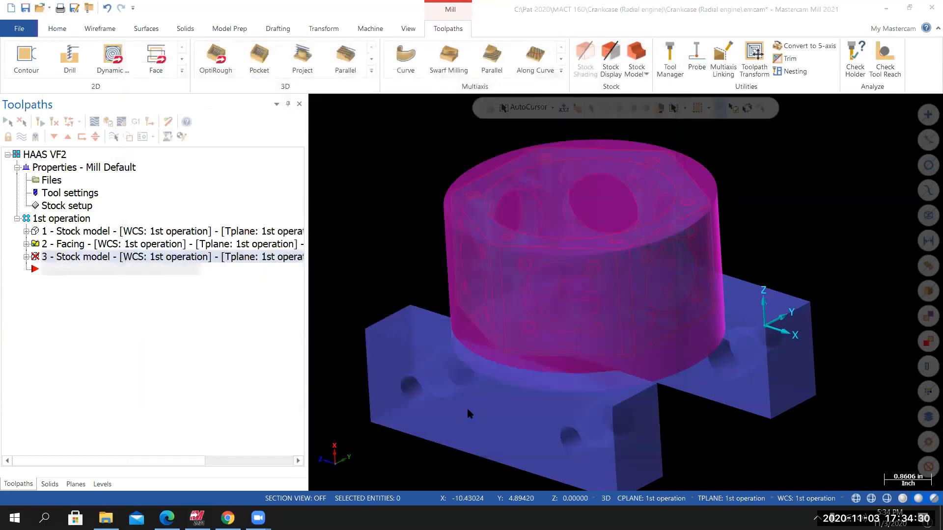
{"action": "middle_click_drag", "start_coordinate": [430, 354], "coordinate": [432, 281]}
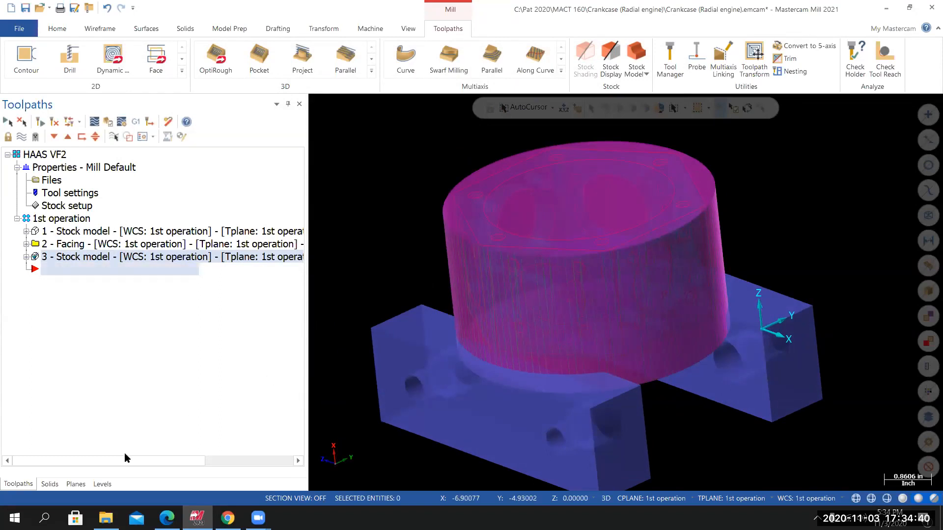
Hide the Material level and turn off translucency to inspect the faced stock between the soft jaws.
{"action": "left_click", "coordinate": [102, 485]}
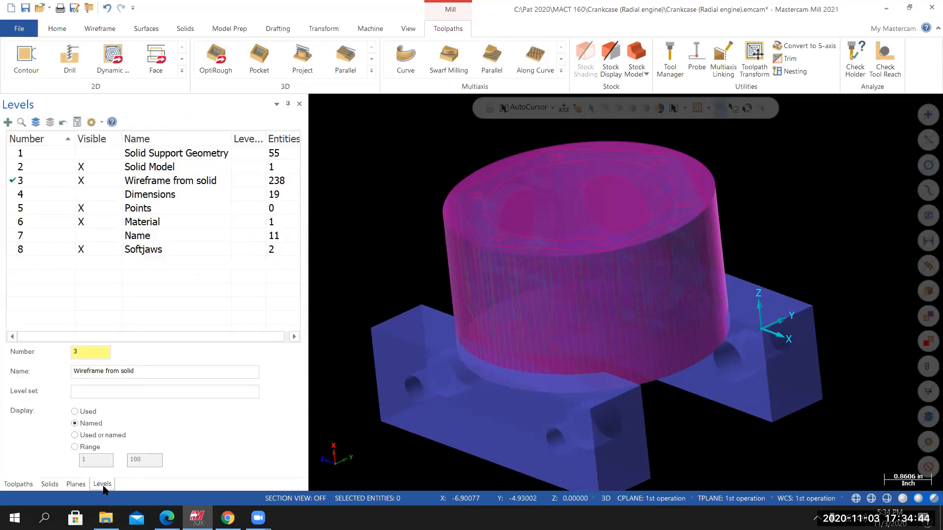
{"action": "left_click", "coordinate": [84, 223]}
{"action": "middle_click_drag", "start_coordinate": [608, 248], "coordinate": [626, 292]}
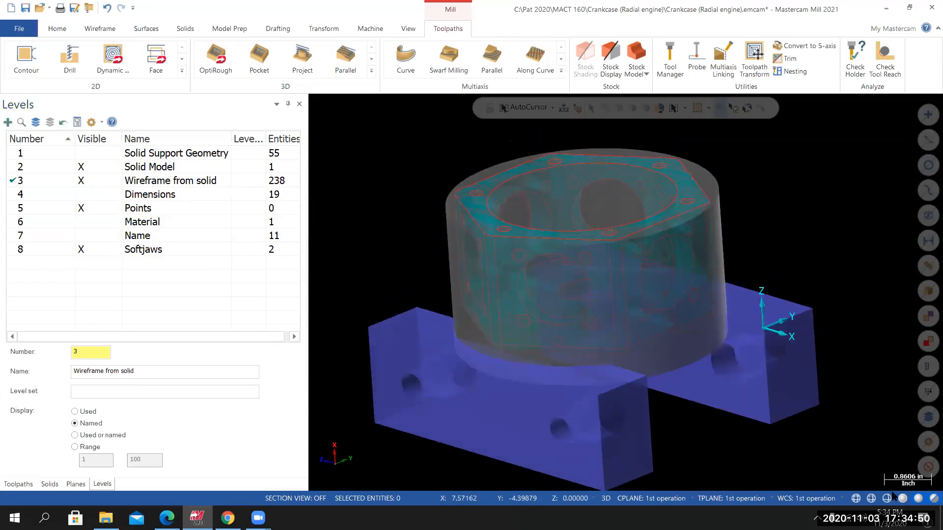
{"action": "left_click", "coordinate": [934, 499]}
{"action": "mouse_move", "coordinate": [507, 286]}
{"action": "middle_mouse_down"}
{"action": "mouse_move", "coordinate": [509, 305]}
{"action": "mouse_move", "coordinate": [505, 265]}
{"action": "mouse_move", "coordinate": [476, 269]}
{"action": "mouse_move", "coordinate": [511, 284]}
{"action": "mouse_move", "coordinate": [450, 245]}
{"action": "middle_mouse_up"}
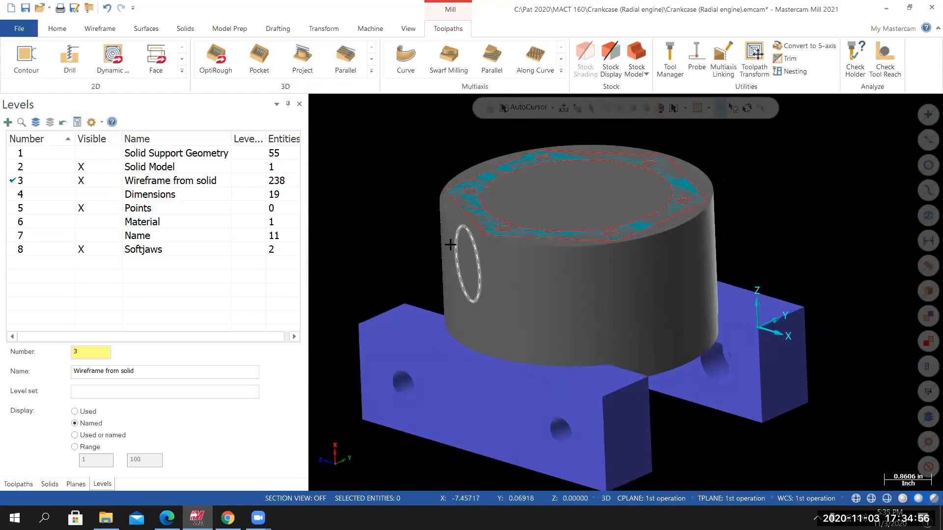
{"action": "mouse_move", "coordinate": [526, 303]}
{"action": "middle_mouse_down"}
{"action": "mouse_move", "coordinate": [556, 320]}
{"action": "mouse_move", "coordinate": [535, 321]}
{"action": "mouse_move", "coordinate": [550, 305]}
{"action": "middle_mouse_up"}
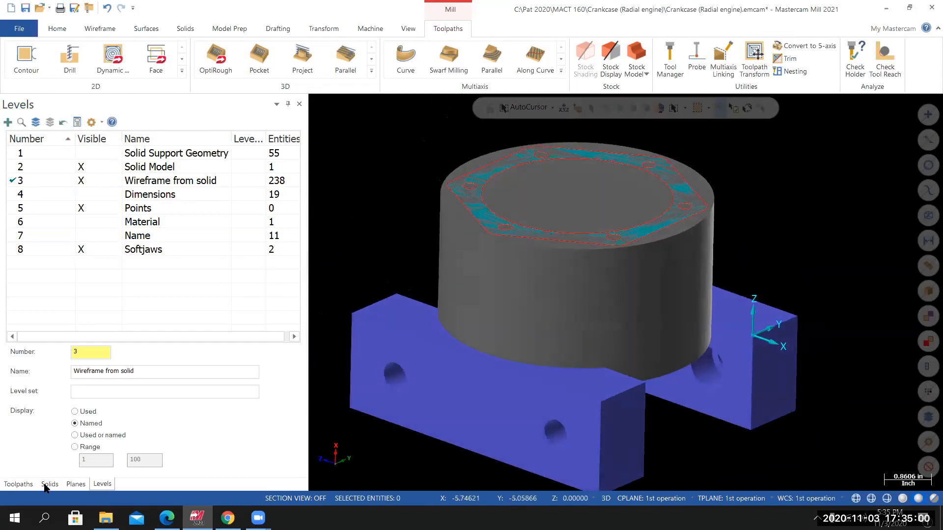
Turn off the display of the Facing operation stock model and save the part file.
{"action": "left_click", "coordinate": [18, 484]}
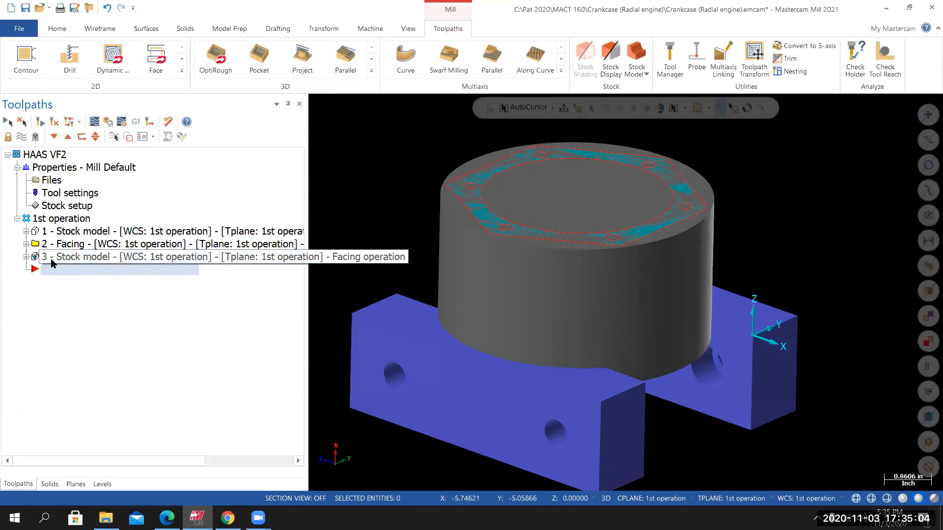
{"action": "left_click", "coordinate": [21, 137]}
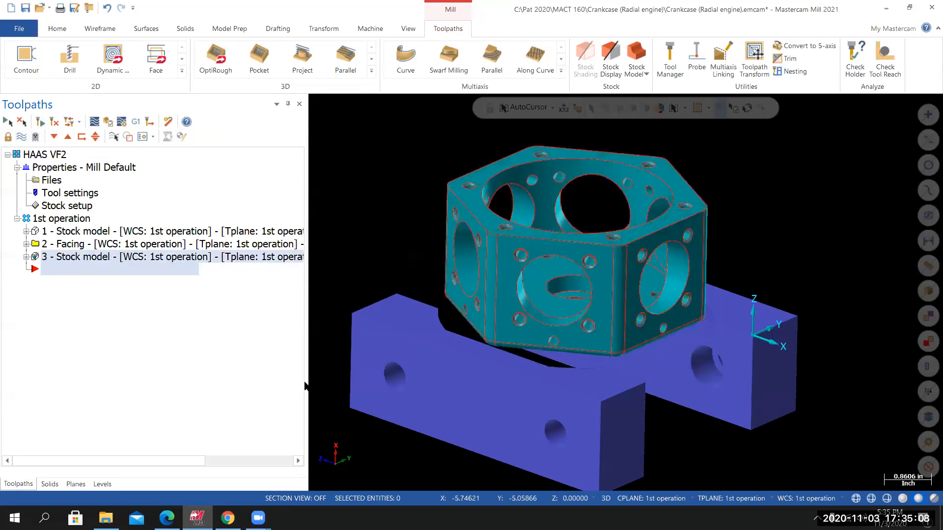
{"action": "left_click", "coordinate": [19, 28]}
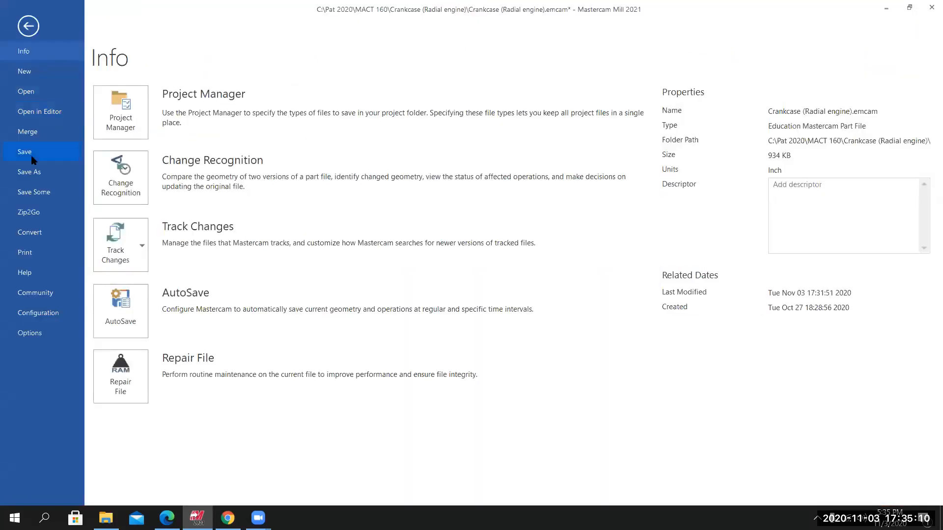
{"action": "left_click", "coordinate": [31, 155]}
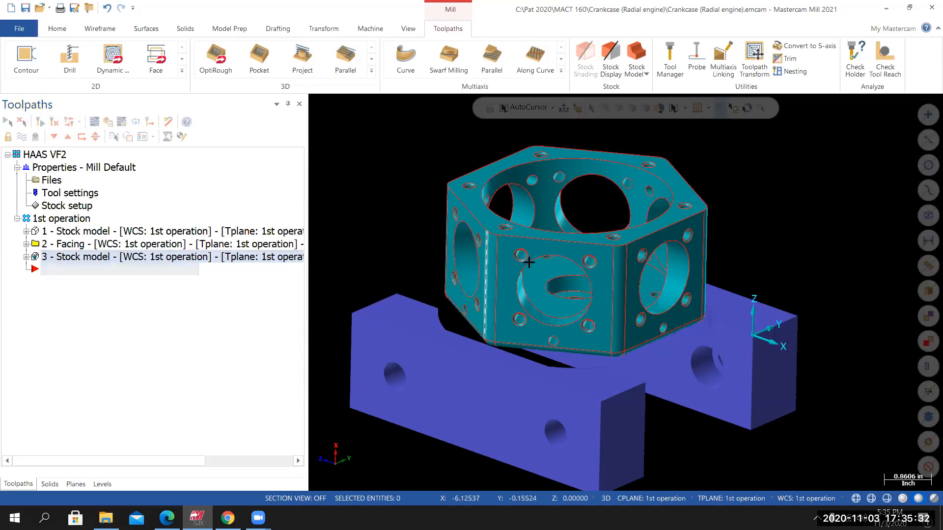
Create a 2D Contour toolpath using the hexagonal outline of the crankcase's top face as its wireframe chain.
{"action": "middle_click_drag", "start_coordinate": [505, 307], "coordinate": [485, 256]}
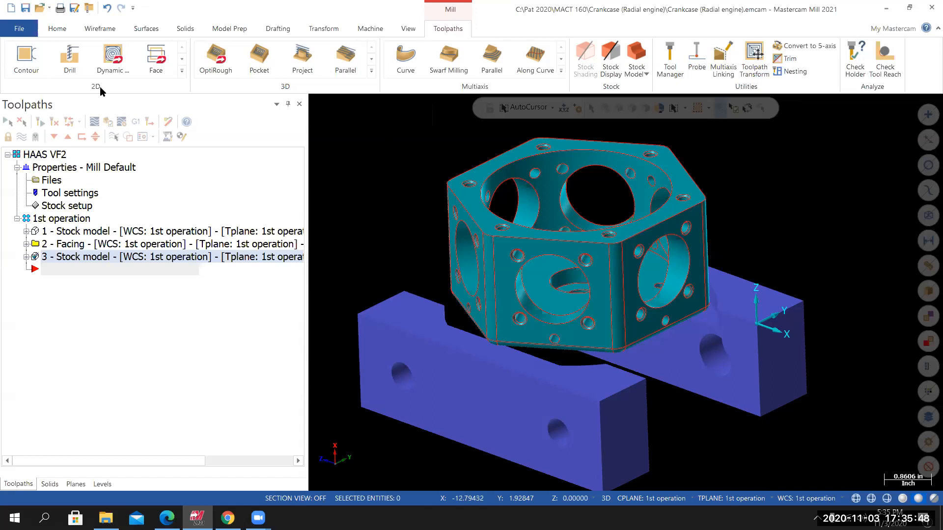
{"action": "left_click", "coordinate": [24, 60]}
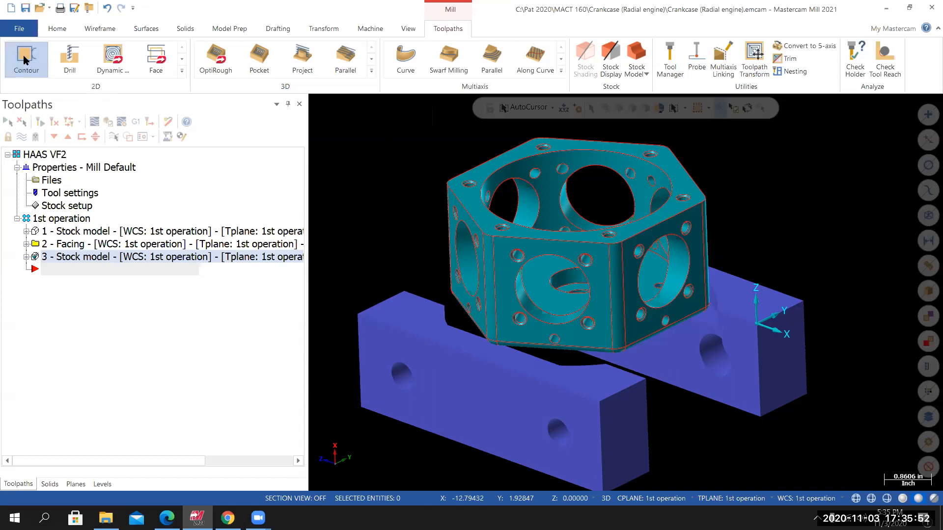
{"action": "mouse_move", "coordinate": [368, 212]}
{"action": "middle_mouse_down"}
{"action": "mouse_move", "coordinate": [403, 274]}
{"action": "mouse_move", "coordinate": [378, 241]}
{"action": "middle_mouse_up"}
{"action": "scroll", "coordinate": [498, 298], "scroll_direction": "up", "scroll_amount": 5}
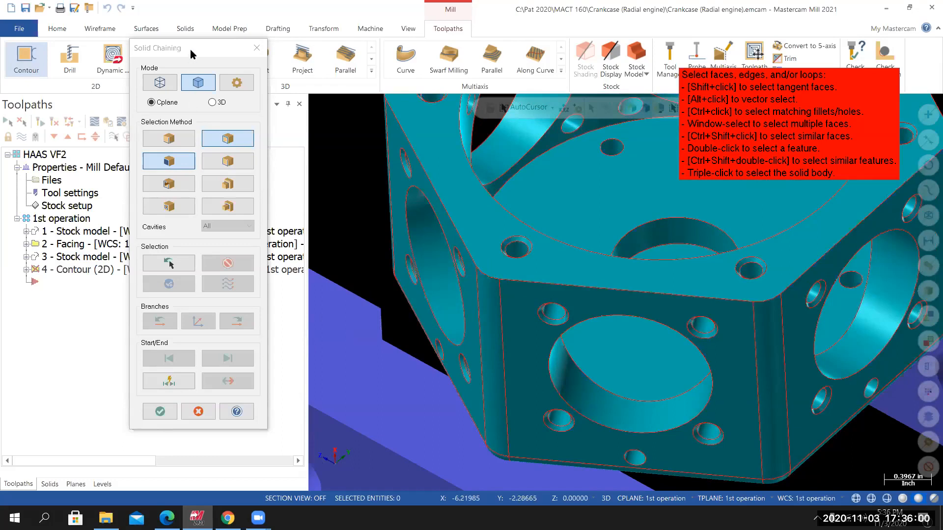
{"action": "left_click_drag", "start_coordinate": [189, 48], "coordinate": [196, 51]}
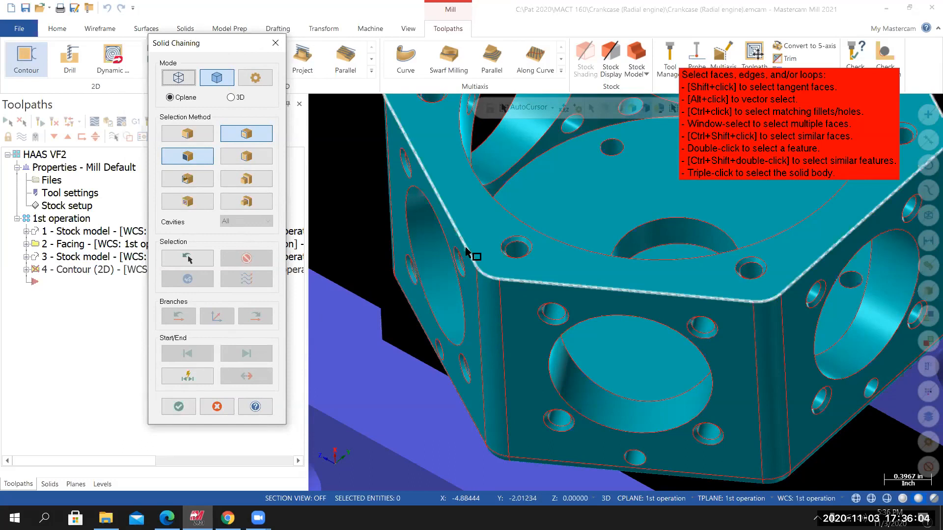
{"action": "left_click", "coordinate": [179, 78]}
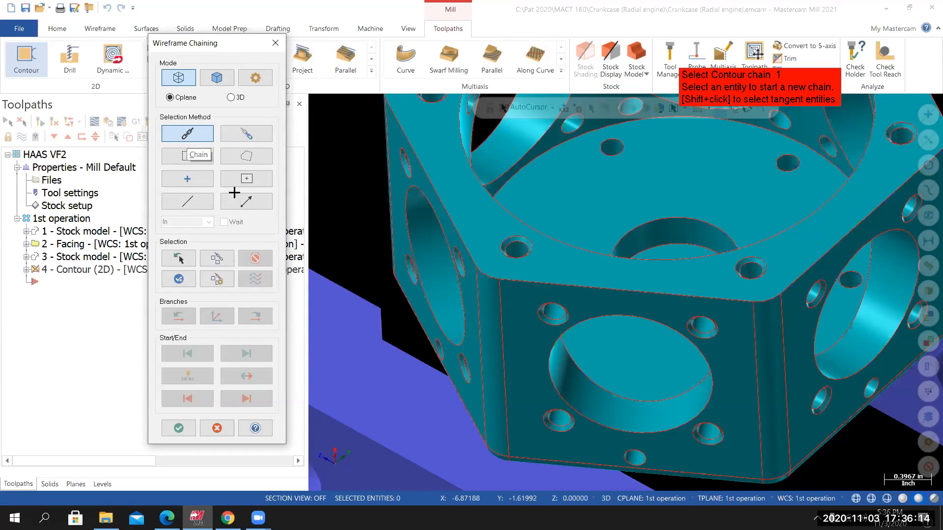
{"action": "middle_click_drag", "start_coordinate": [433, 271], "coordinate": [472, 411]}
{"action": "scroll", "coordinate": [450, 299], "scroll_direction": "down", "scroll_amount": 4}
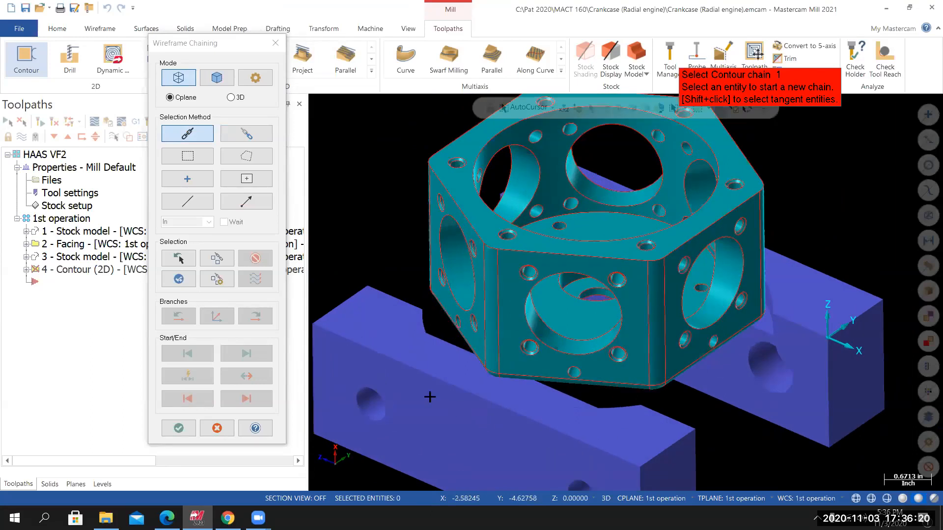
{"action": "scroll", "coordinate": [458, 361], "scroll_direction": "up", "scroll_amount": 3}
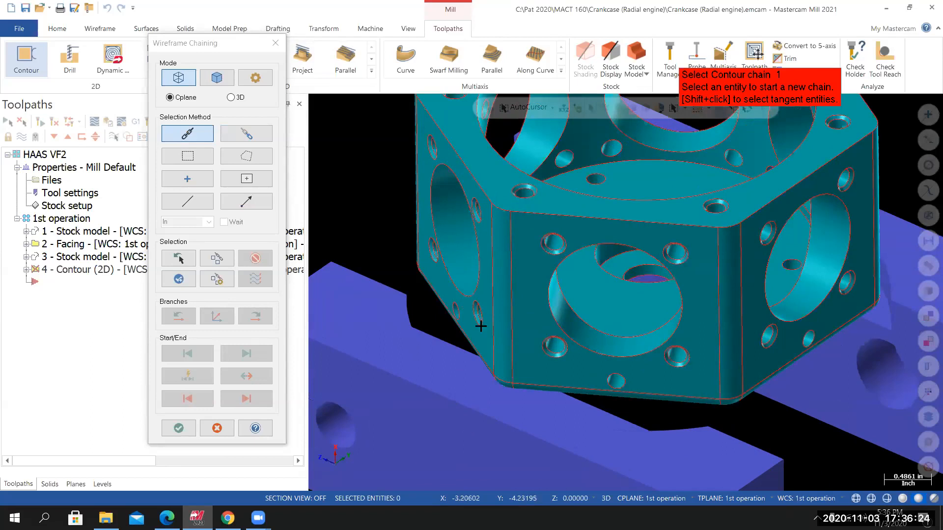
{"action": "left_click", "coordinate": [485, 196]}
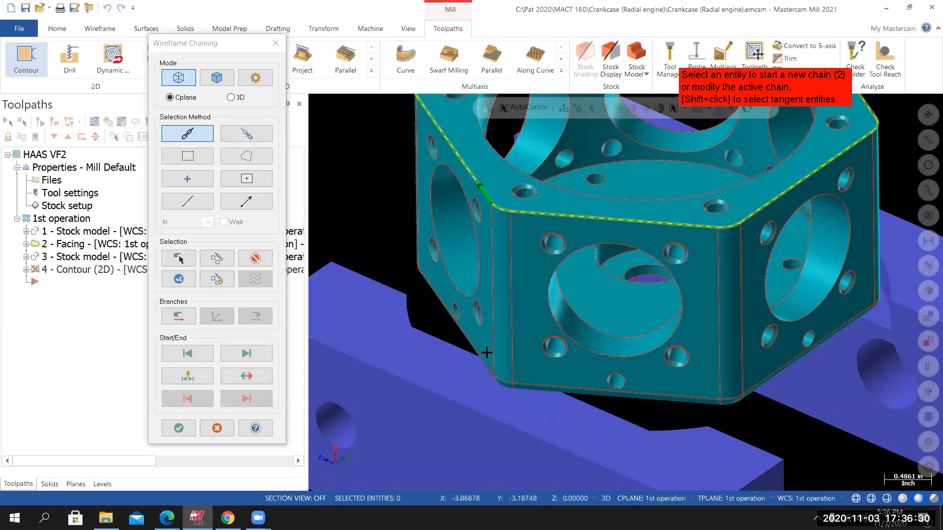
{"action": "scroll", "coordinate": [471, 369], "scroll_direction": "down", "scroll_amount": 3}
{"action": "middle_click_drag", "start_coordinate": [486, 396], "coordinate": [342, 390]}
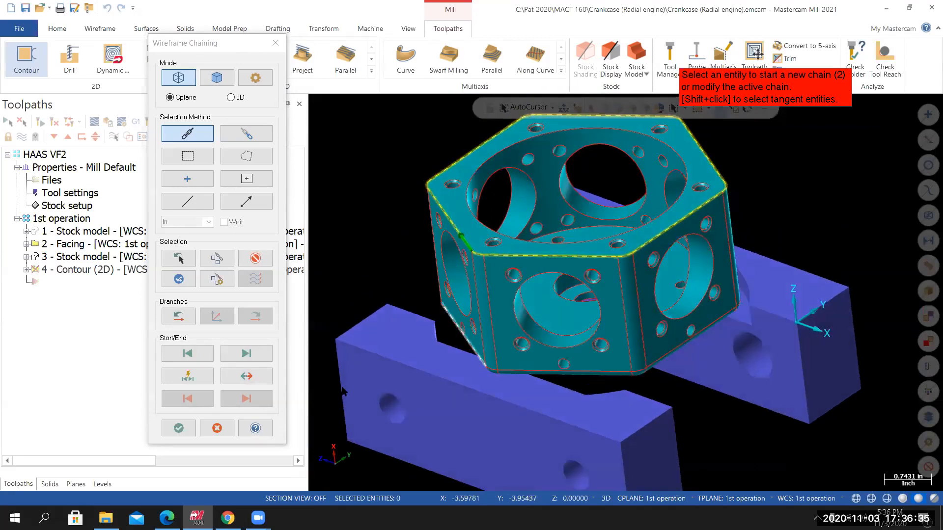
{"action": "left_click", "coordinate": [179, 428]}
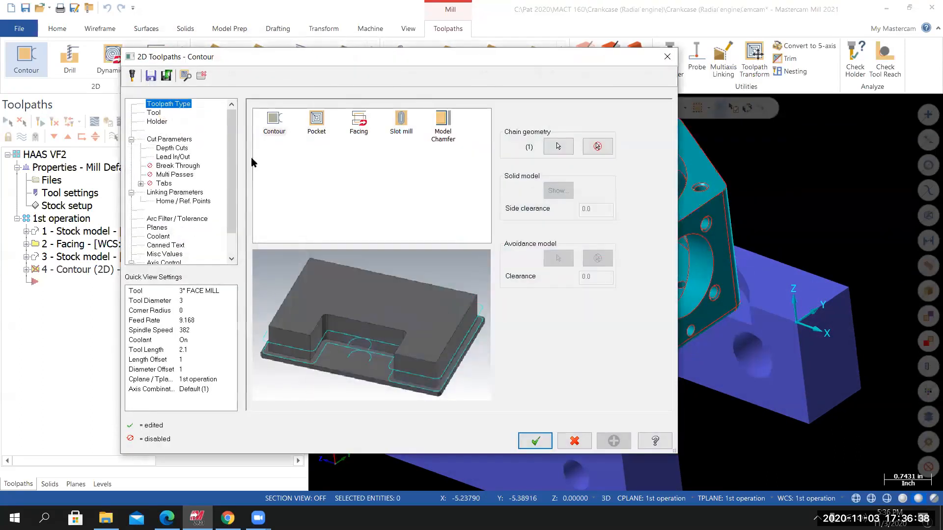
Filter the Mill_Inch tool library for the contour to flat endmills with a diameter equal to 1.0.
{"action": "left_click_drag", "start_coordinate": [310, 58], "coordinate": [357, 49]}
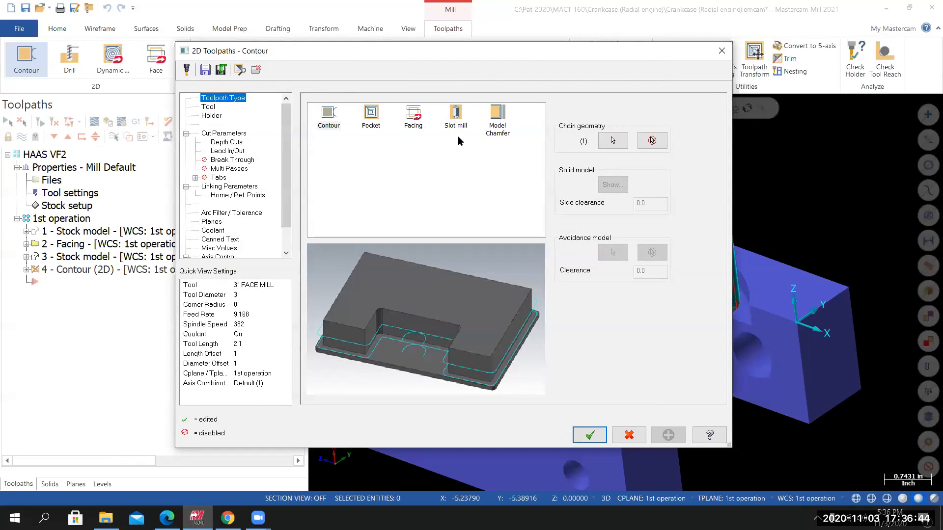
{"action": "left_click", "coordinate": [208, 108]}
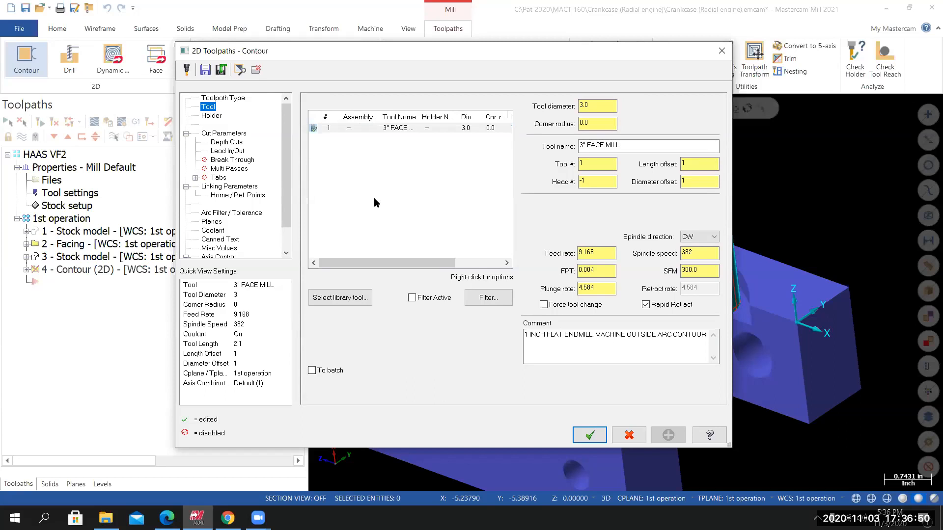
{"action": "left_click", "coordinate": [330, 297]}
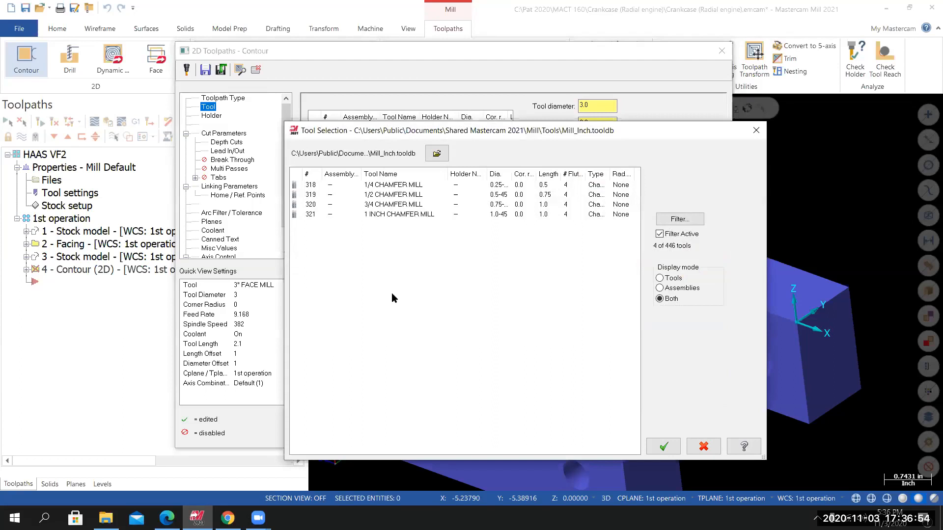
{"action": "left_click_drag", "start_coordinate": [458, 133], "coordinate": [416, 96]}
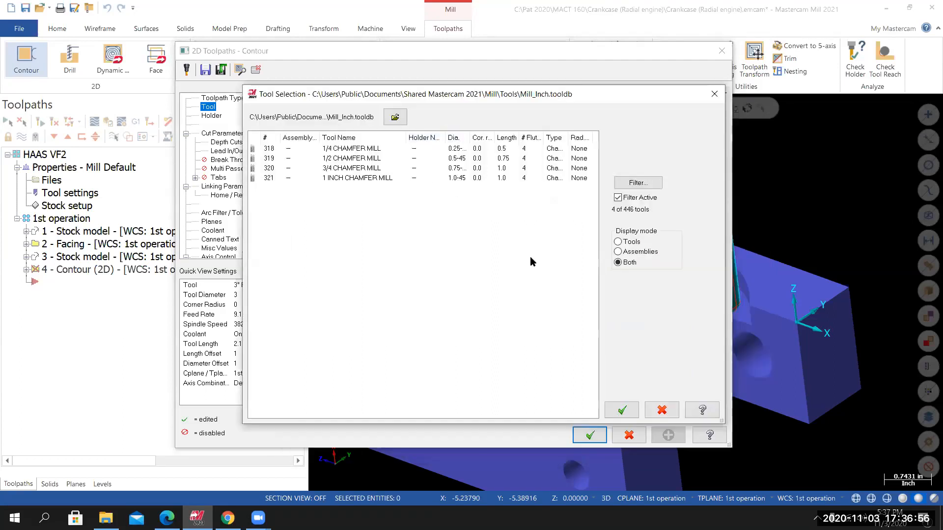
{"action": "left_click", "coordinate": [631, 183]}
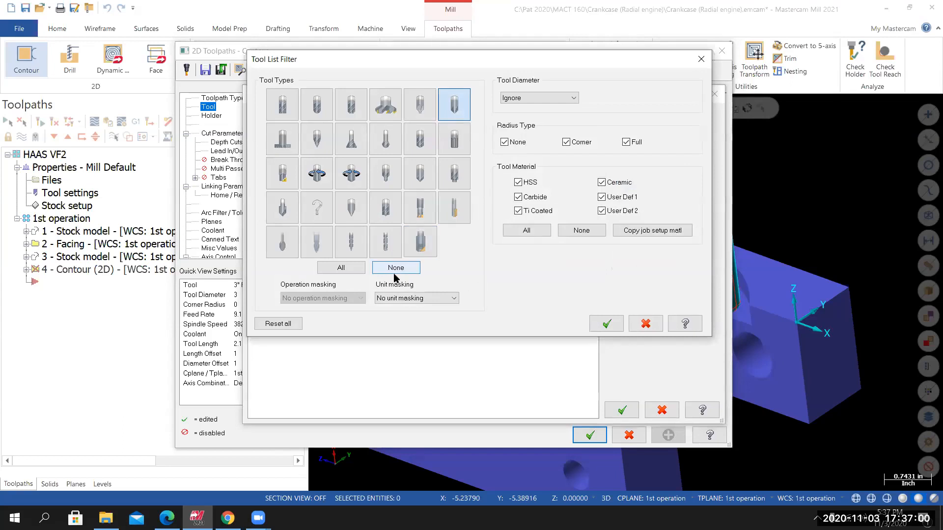
{"action": "left_click", "coordinate": [399, 270]}
{"action": "left_click", "coordinate": [290, 110]}
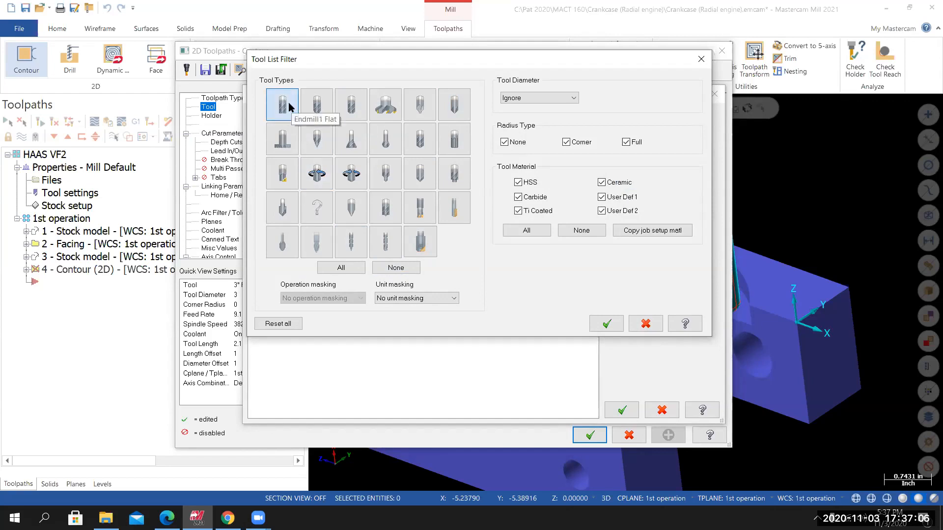
{"action": "left_click", "coordinate": [539, 97]}
{"action": "left_click", "coordinate": [530, 116]}
{"action": "type", "text": "1"}
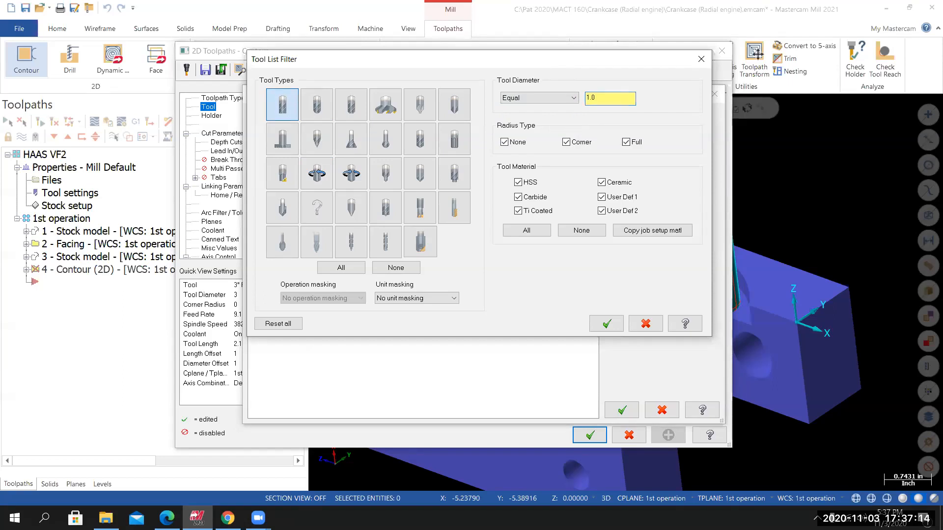
{"action": "left_click", "coordinate": [606, 323]}
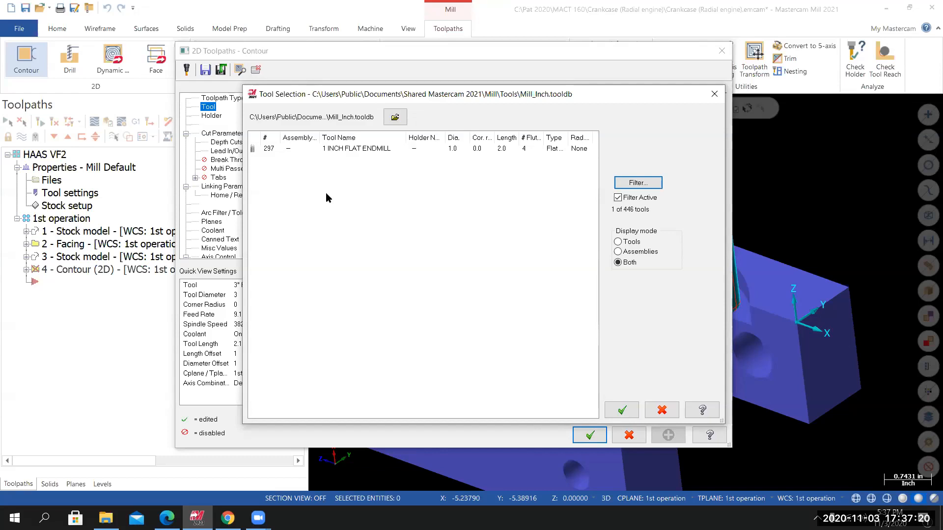
Add the 1 INCH FLAT ENDMILL from the filtered tool library to the contour operation.
{"action": "left_click_drag", "start_coordinate": [423, 95], "coordinate": [513, 163]}
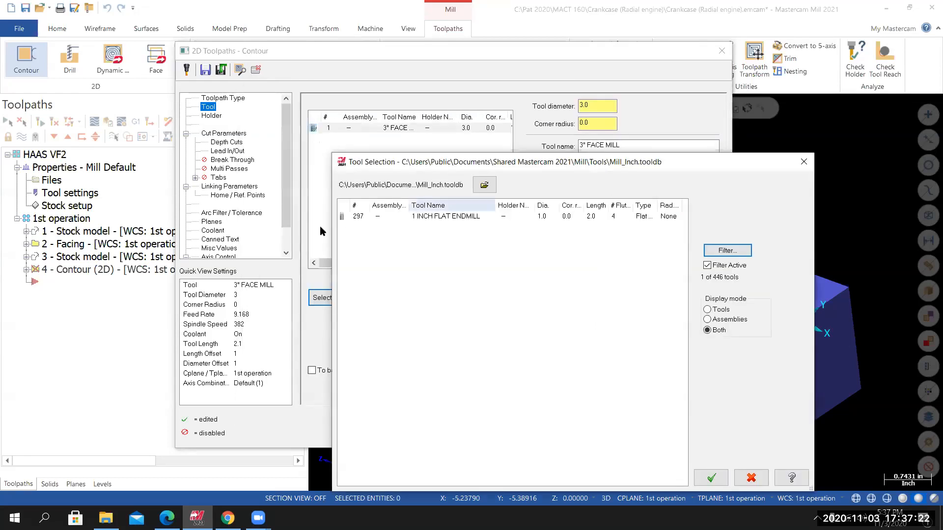
{"action": "left_click_drag", "start_coordinate": [444, 161], "coordinate": [456, 143]}
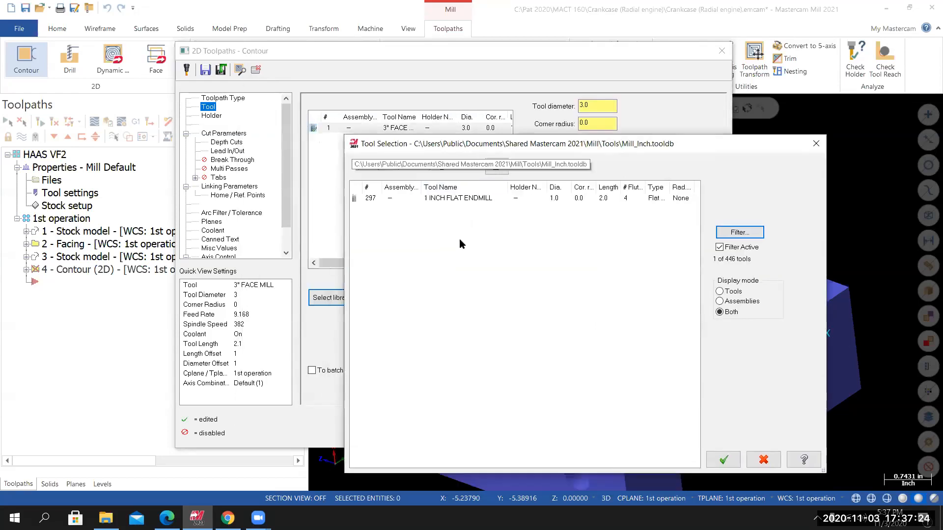
{"action": "double_click", "coordinate": [466, 199]}
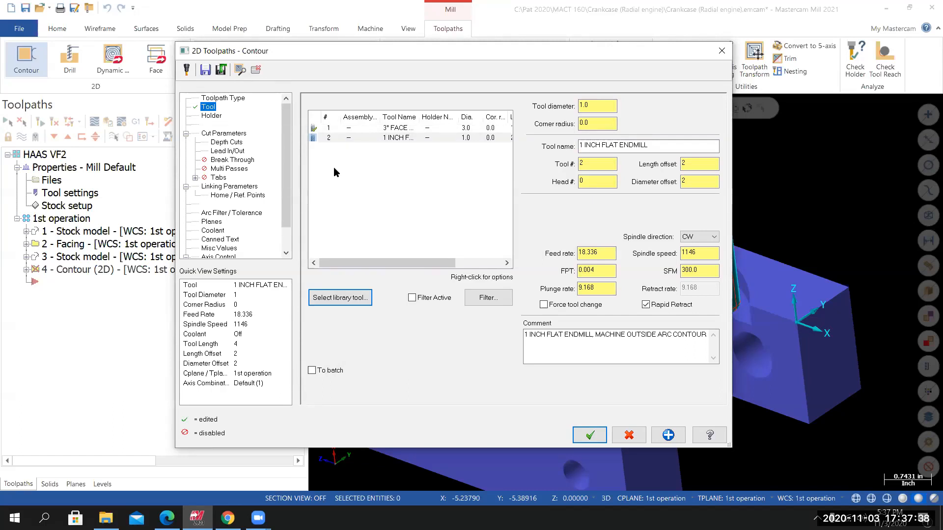
Edit the 1-inch flat endmill's definition to have 3 flutes and recalculate its feeds and speeds from the material.
{"action": "right_click", "coordinate": [378, 137]}
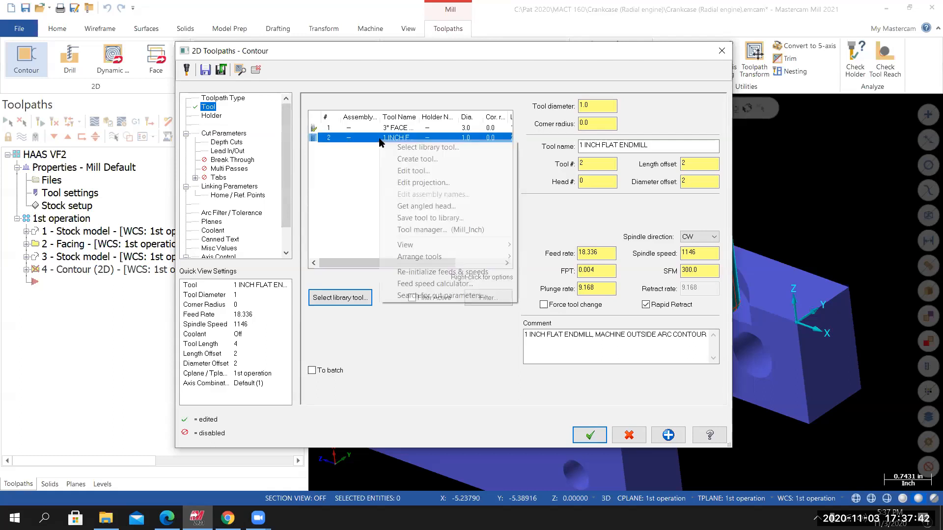
{"action": "left_click", "coordinate": [406, 172]}
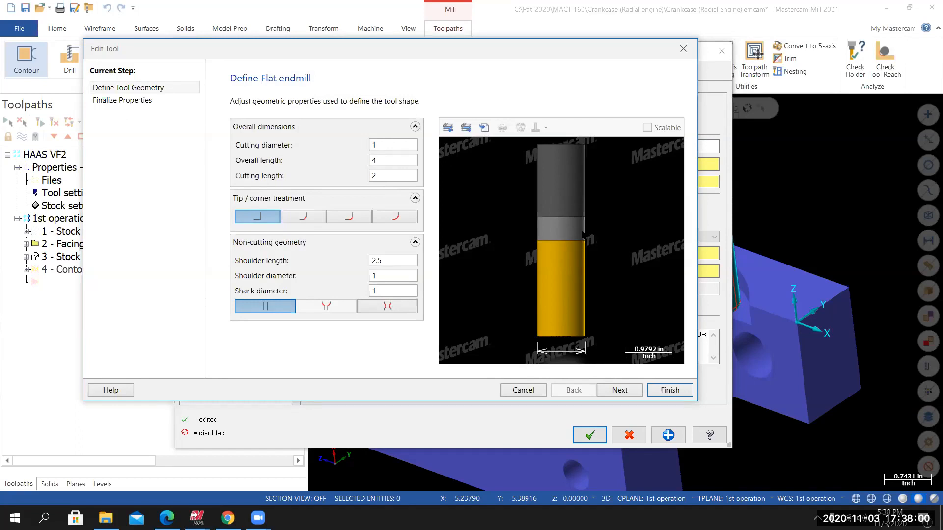
{"action": "left_click", "coordinate": [388, 259]}
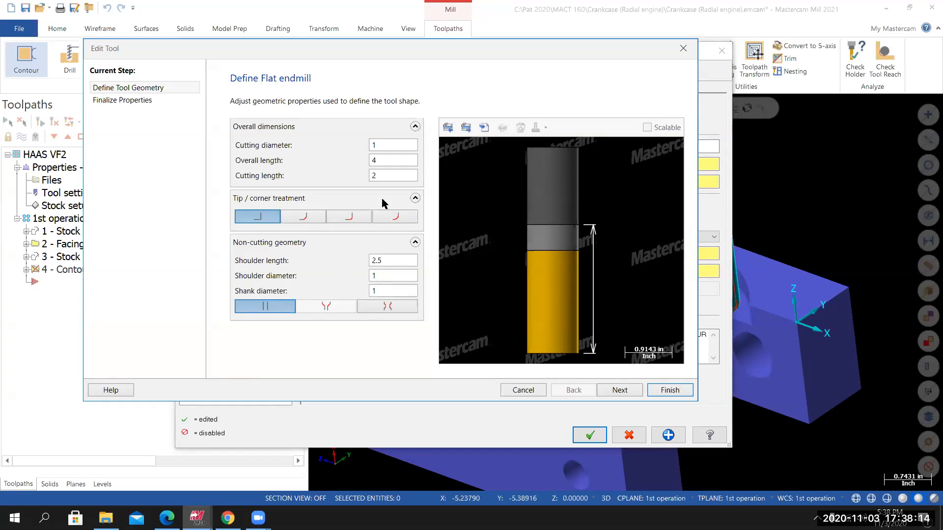
{"action": "left_click", "coordinate": [619, 390]}
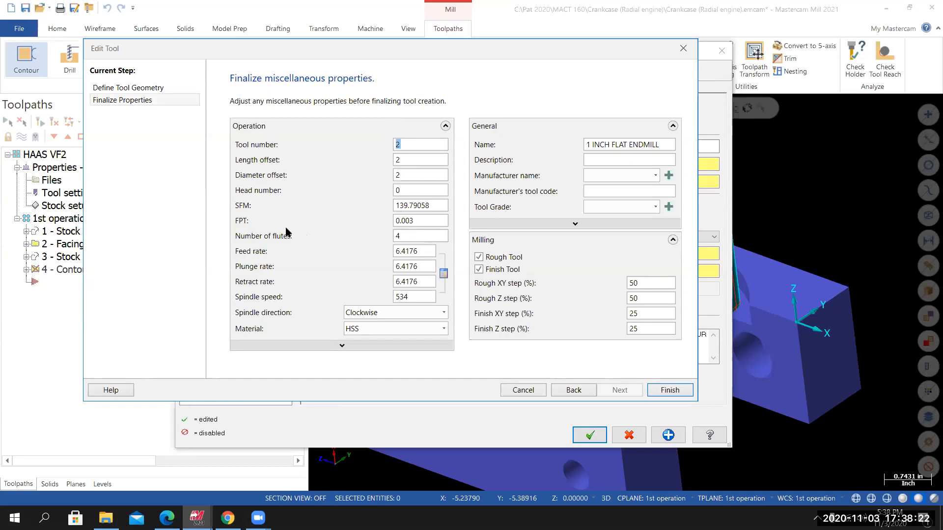
{"action": "double_click", "coordinate": [393, 239]}
{"action": "type", "text": "3"}
{"action": "left_click", "coordinate": [444, 274]}
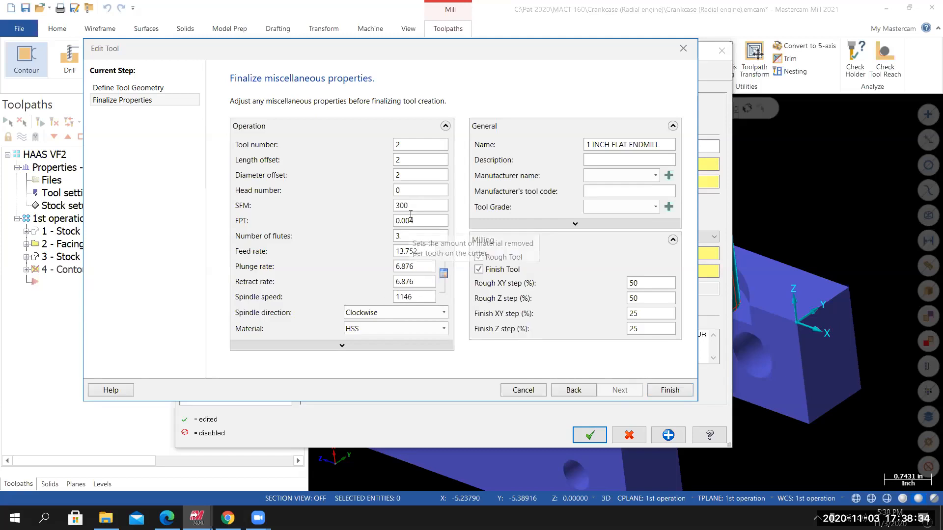
{"action": "left_click_drag", "start_coordinate": [417, 209], "coordinate": [389, 207]}
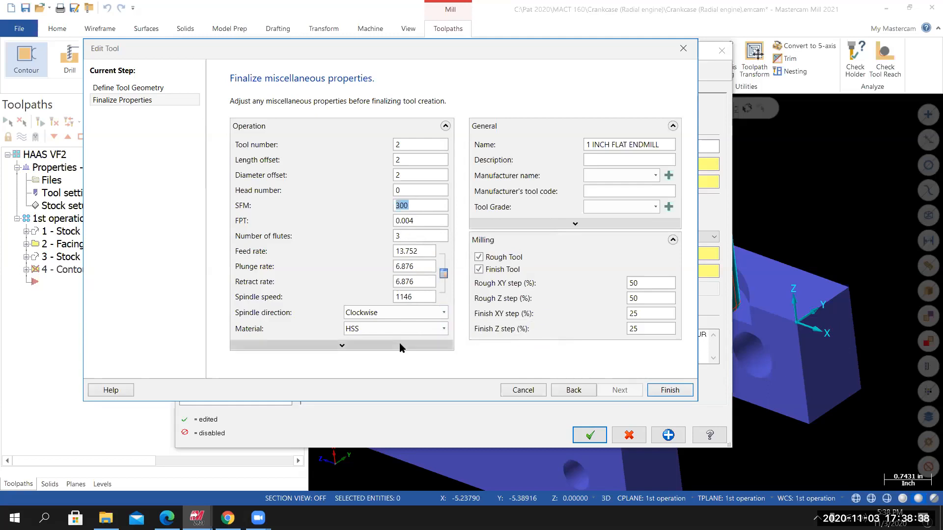
Set the endmill's standard flood coolant to On.
{"action": "left_click", "coordinate": [293, 345]}
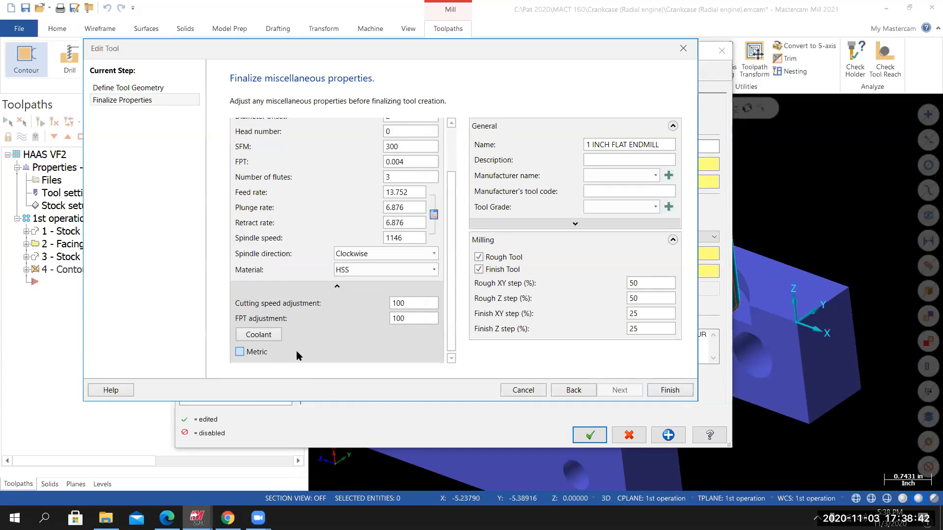
{"action": "left_click", "coordinate": [255, 335]}
{"action": "left_click", "coordinate": [448, 107]}
{"action": "left_click", "coordinate": [429, 118]}
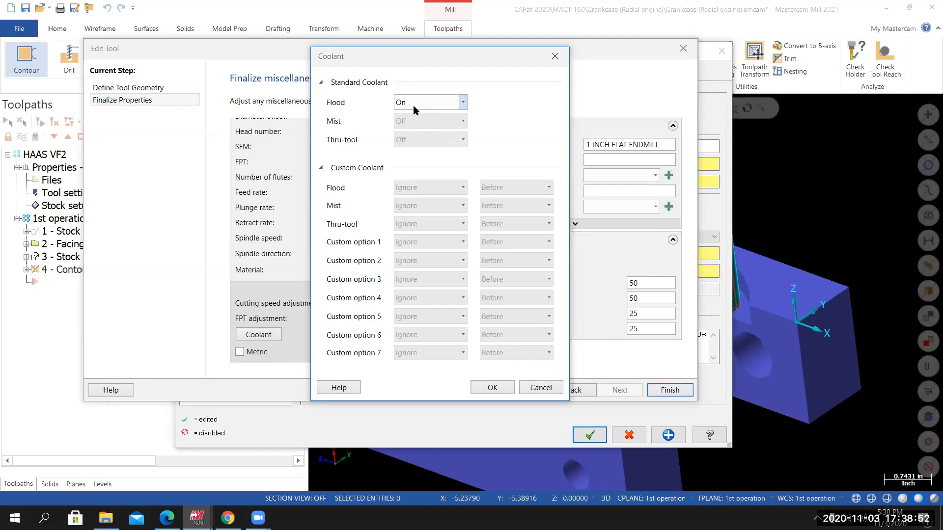
{"action": "left_click", "coordinate": [492, 388]}
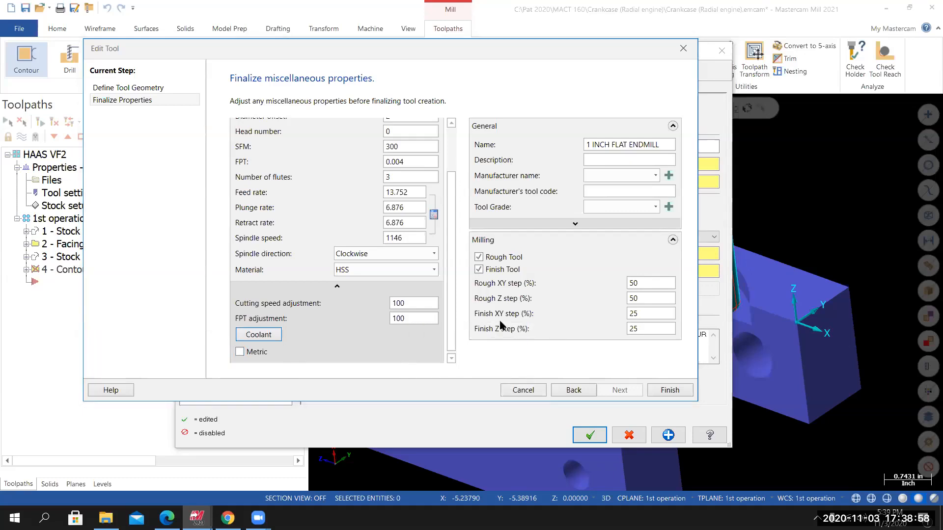
Set the endmill's finish XY step to 2% and finish editing the tool.
{"action": "left_click_drag", "start_coordinate": [640, 314], "coordinate": [609, 314]}
{"action": "type", "text": "2"}
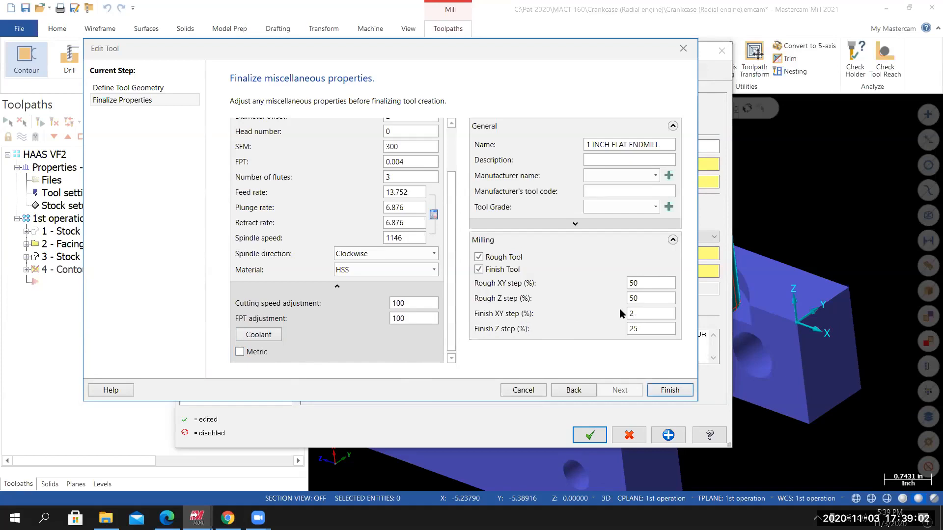
{"action": "left_click", "coordinate": [479, 270]}
{"action": "left_click_drag", "start_coordinate": [452, 184], "coordinate": [452, 170]}
{"action": "scroll", "coordinate": [452, 165], "scroll_direction": "up", "scroll_amount": 1}
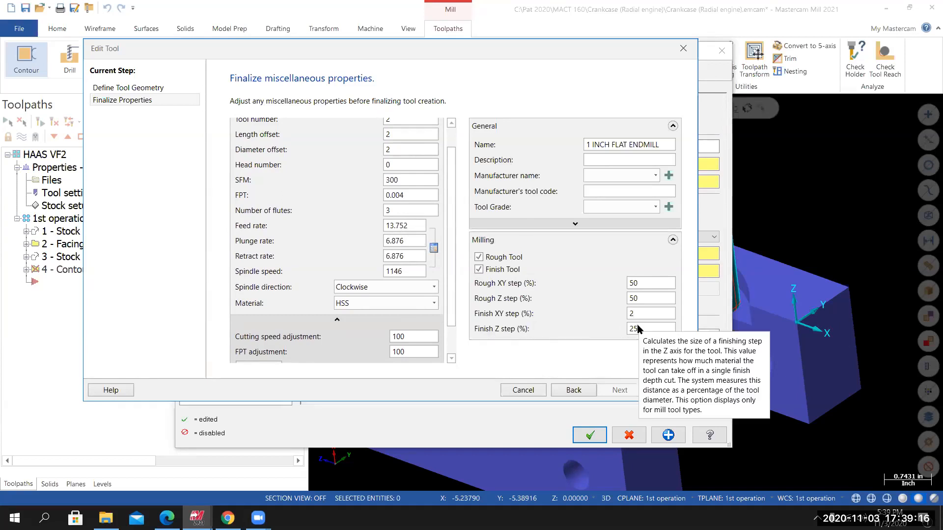
{"action": "left_click", "coordinate": [673, 393]}
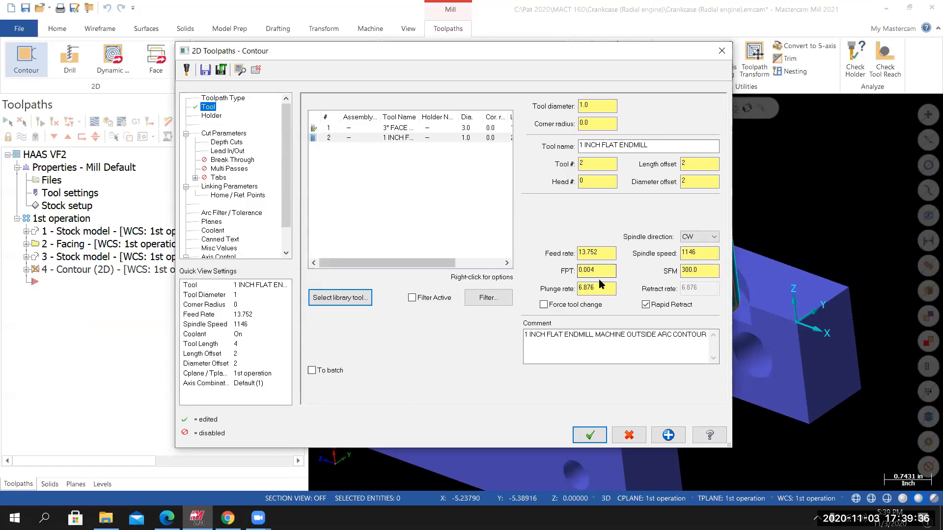
Set the contour's feed per tooth to 0.01 (1*.01) and its plunge rate to half the feed rate, 34.38/2.
{"action": "left_click_drag", "start_coordinate": [610, 272], "coordinate": [563, 262]}
{"action": "type", "text": "1*.01"}
{"action": "key", "text": "Return"}
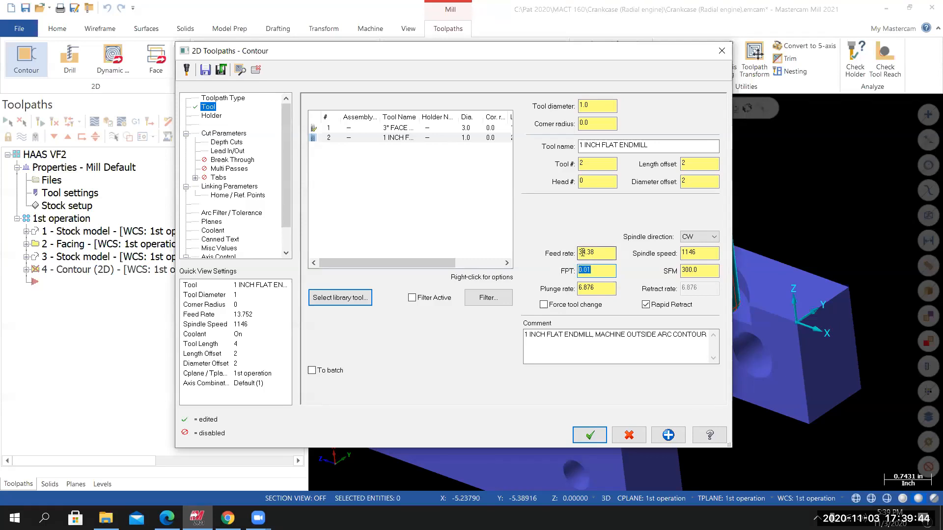
{"action": "double_click", "coordinate": [596, 290]}
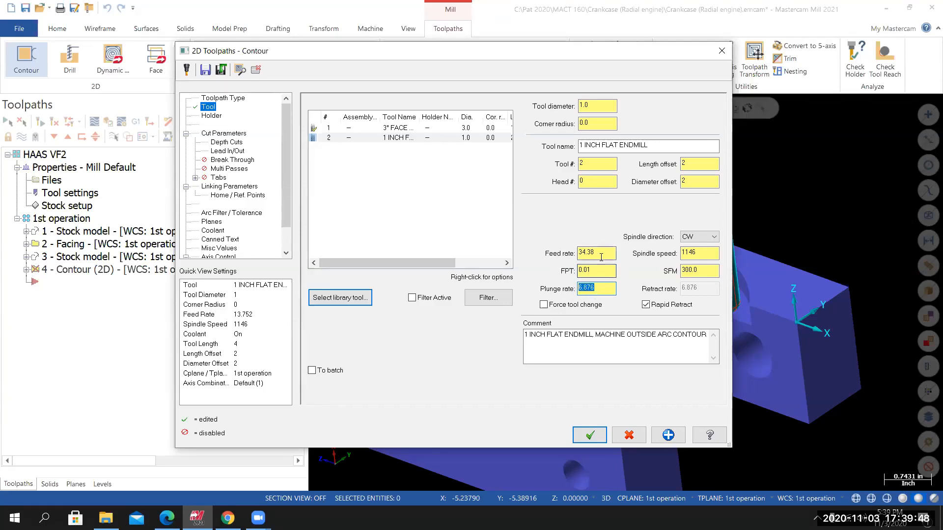
{"action": "type", "text": "34.38/2"}
{"action": "key", "text": "Return"}
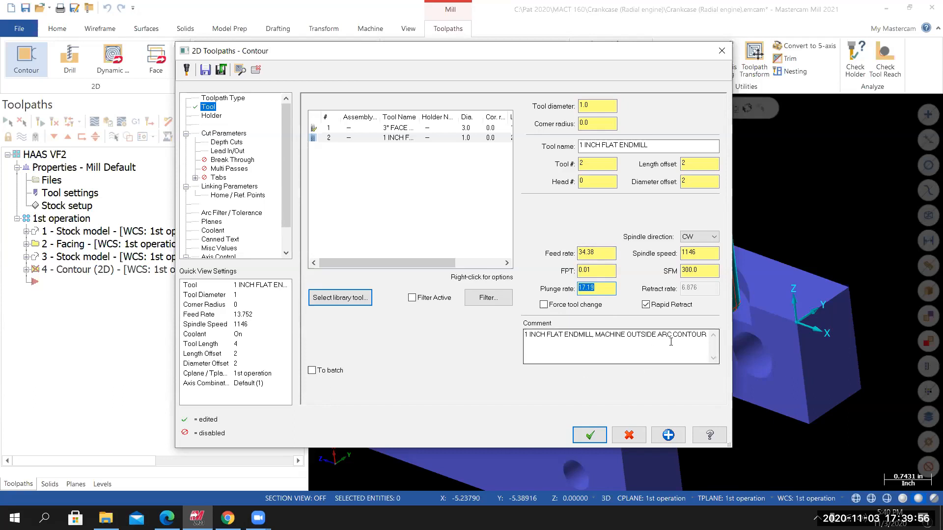
Replace the contour's comment with the copied tool name, 1 INCH FLAT ENDMILL.
{"action": "left_click_drag", "start_coordinate": [671, 335], "coordinate": [361, 349]}
{"action": "key", "text": "Delete"}
{"action": "key", "text": "ctrl+Delete"}
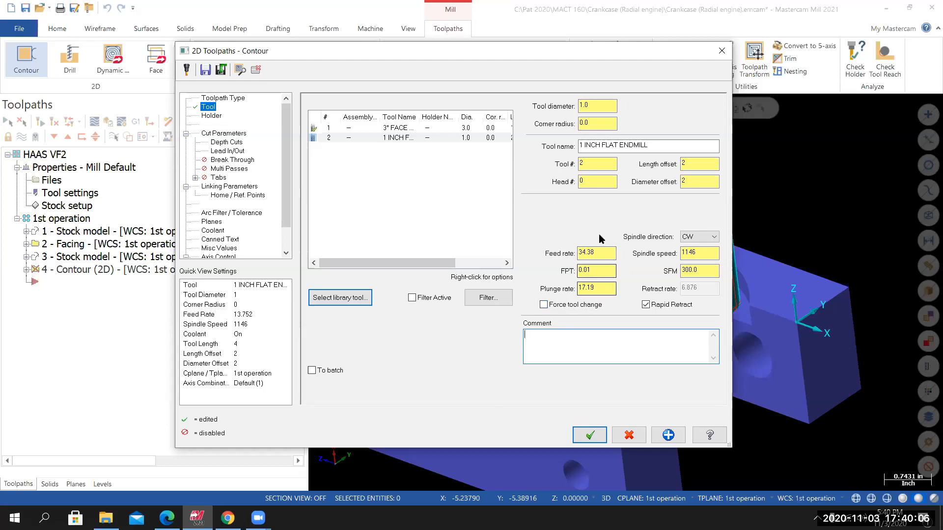
{"action": "left_click_drag", "start_coordinate": [651, 145], "coordinate": [580, 146]}
{"action": "key", "text": "ctrl+c"}
{"action": "left_click", "coordinate": [622, 181]}
{"action": "right_click", "coordinate": [536, 337]}
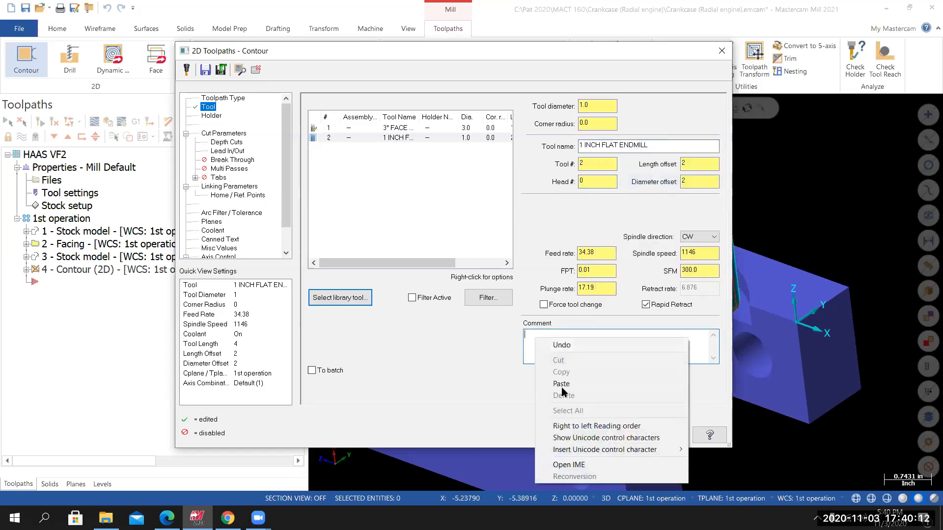
{"action": "left_click", "coordinate": [561, 385]}
Append ", MACHINE OUTSIDE CONTOUR" to the tool name in the contour's comment.
{"action": "type", "text": ", "}
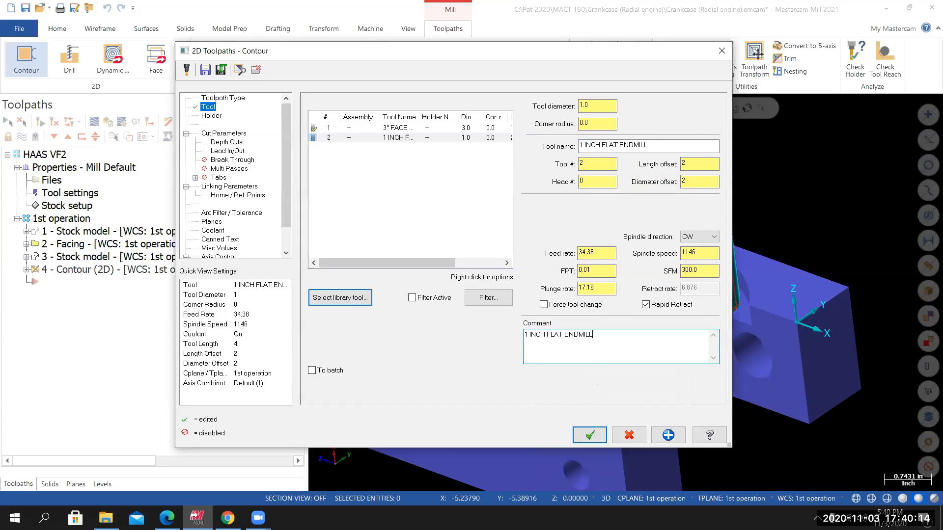
{"action": "type", "text": "Machine"}
{"action": "key", "text": "BackSpace"}
{"action": "key", "text": "BackSpace"}
{"action": "key", "text": "BackSpace"}
{"action": "key", "text": "BackSpace"}
{"action": "key", "text": "BackSpace"}
{"action": "key", "text": "BackSpace"}
{"action": "type", "text": "ACHNE"}
{"action": "key", "text": "BackSpace"}
{"action": "type", "text": "INE OUTSIDE CONTOUR"}
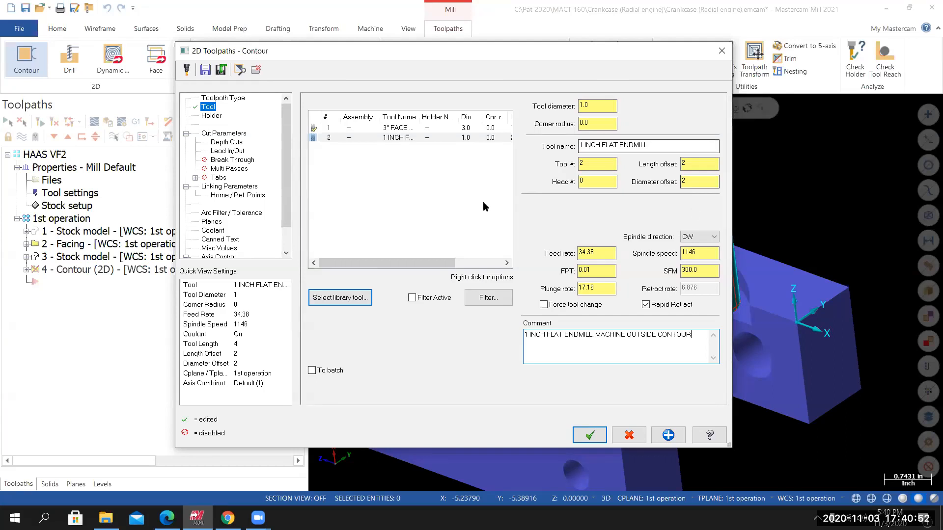
Load the CT40-in tool database as the holder library for the contour's endmill.
{"action": "left_click", "coordinate": [212, 117]}
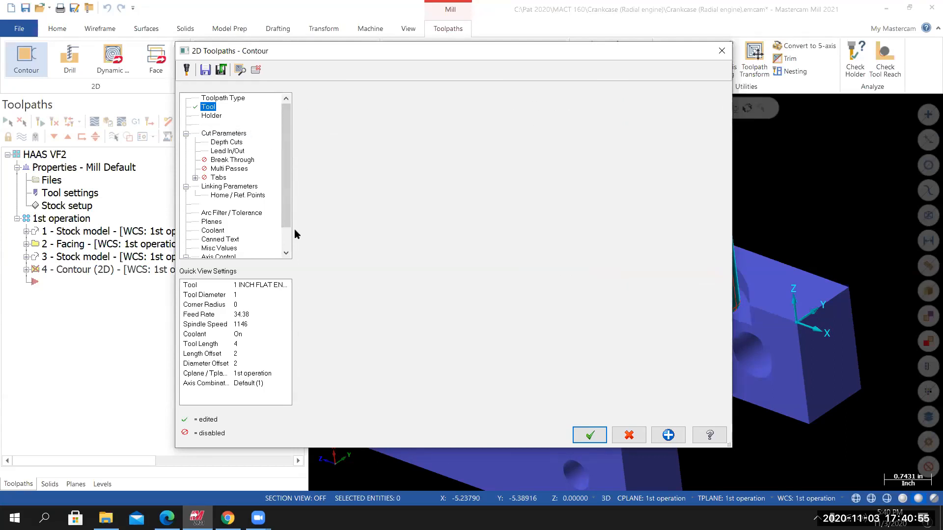
{"action": "left_click", "coordinate": [211, 118]}
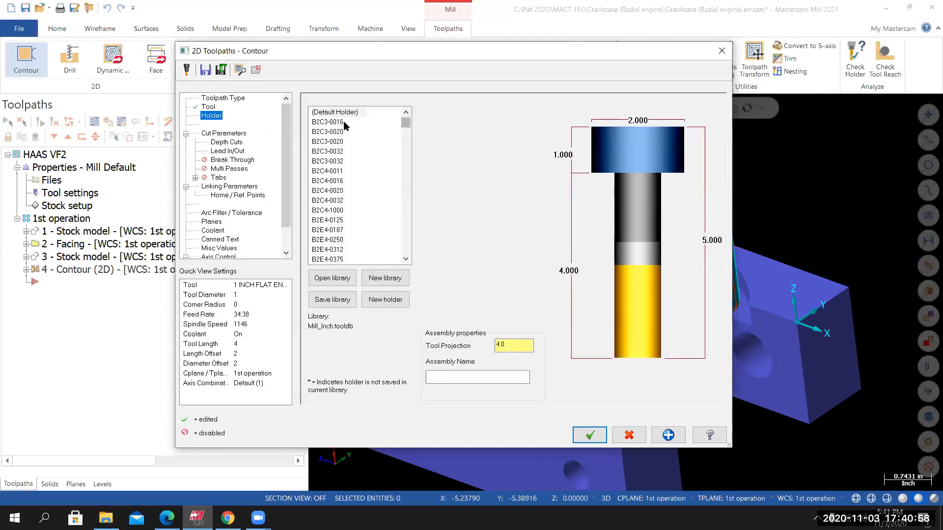
{"action": "left_click_drag", "start_coordinate": [405, 129], "coordinate": [411, 227]}
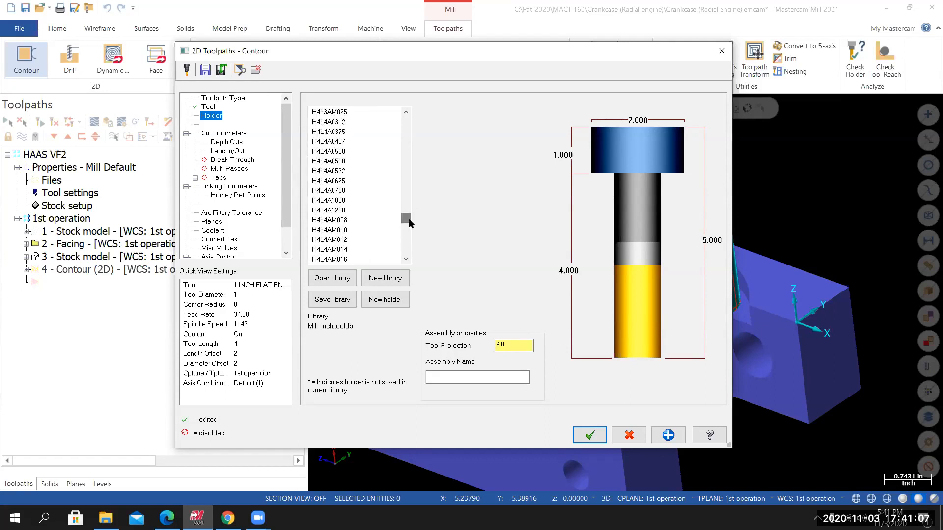
{"action": "left_click", "coordinate": [330, 279]}
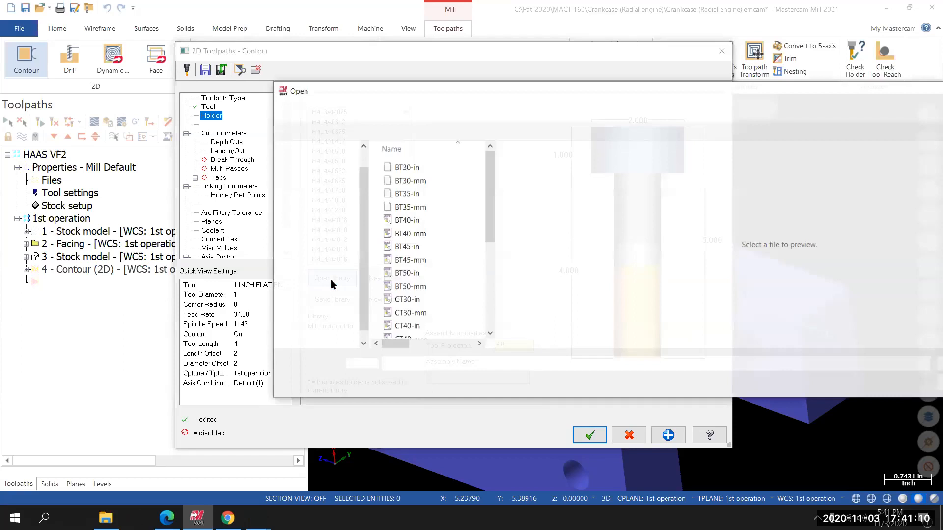
{"action": "left_click_drag", "start_coordinate": [440, 93], "coordinate": [422, 100]}
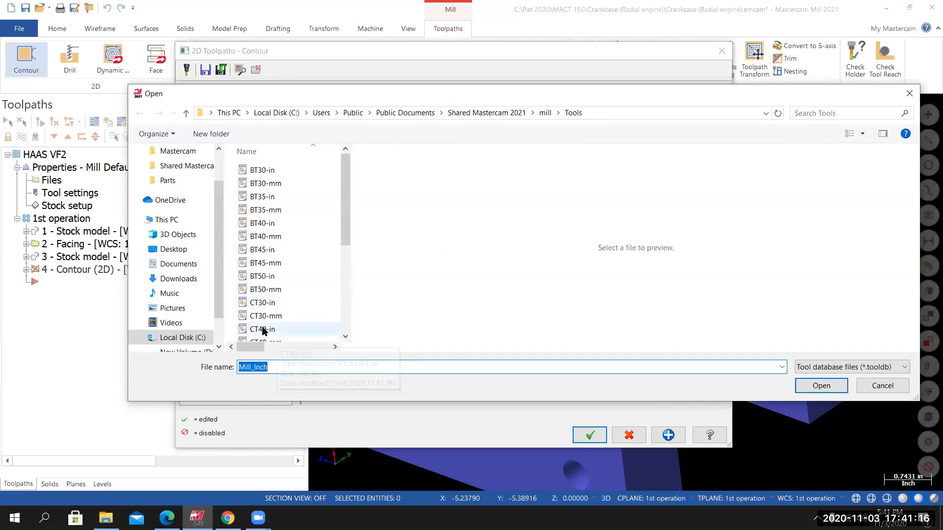
{"action": "left_click", "coordinate": [264, 330]}
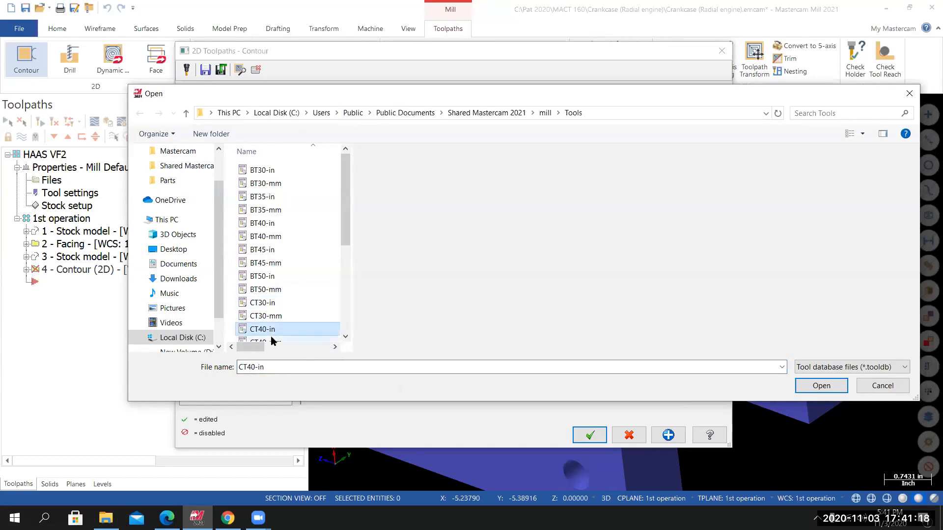
{"action": "left_click", "coordinate": [819, 386]}
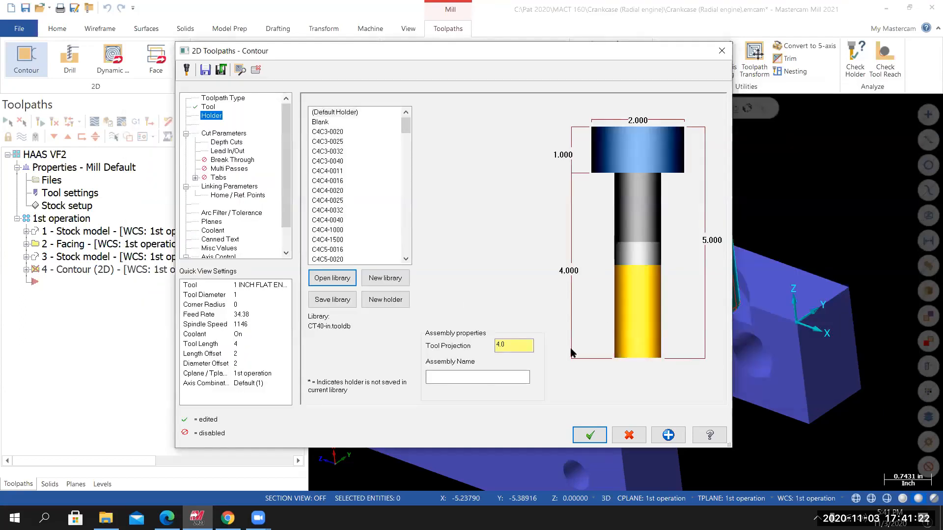
Assign the C4E3-1000 holder to the endmill and set the tool projection to 2.5.
{"action": "left_click_drag", "start_coordinate": [456, 51], "coordinate": [384, 43]}
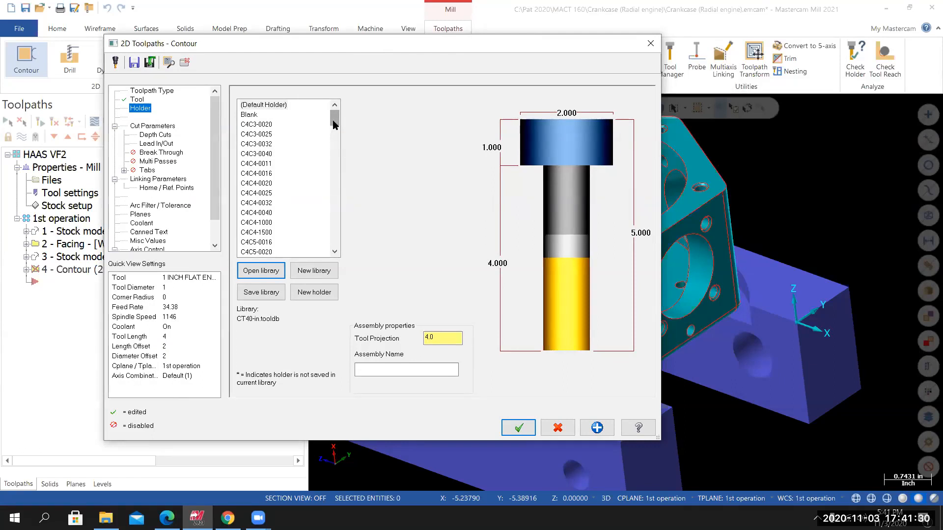
{"action": "left_click_drag", "start_coordinate": [333, 121], "coordinate": [340, 138]}
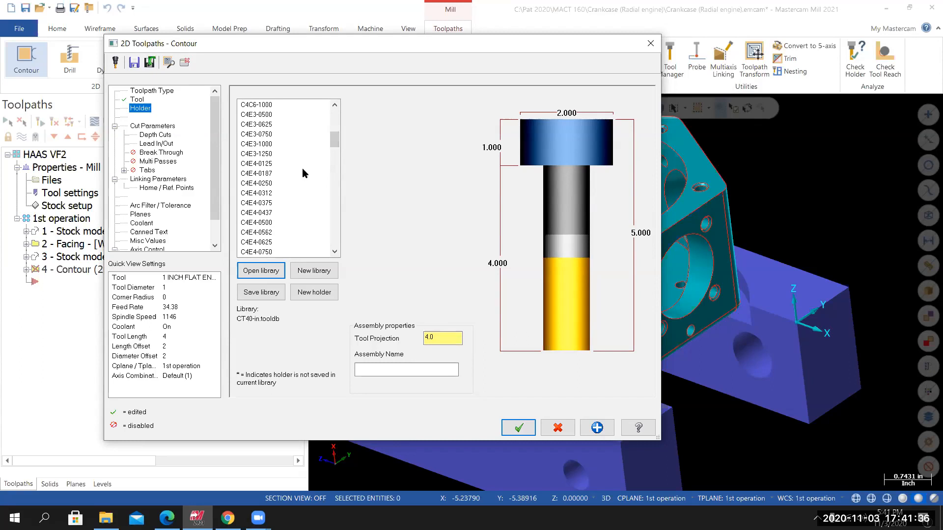
{"action": "scroll", "coordinate": [314, 177], "scroll_direction": "up", "scroll_amount": 2}
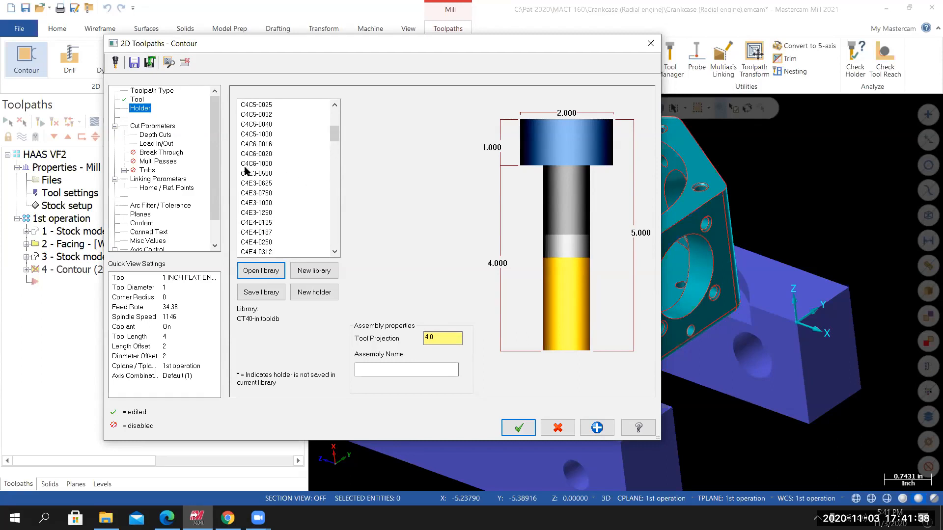
{"action": "left_click", "coordinate": [254, 203]}
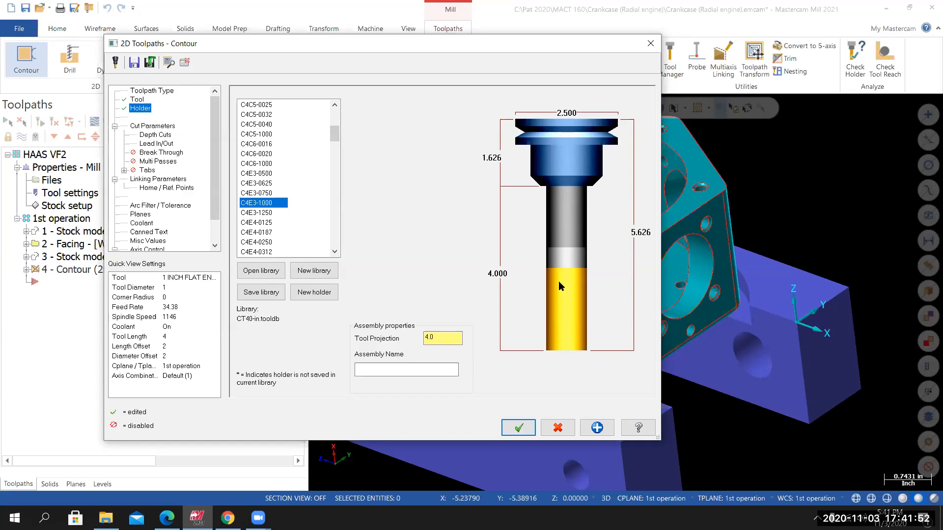
{"action": "left_click", "coordinate": [442, 337]}
{"action": "type", "text": "2"}
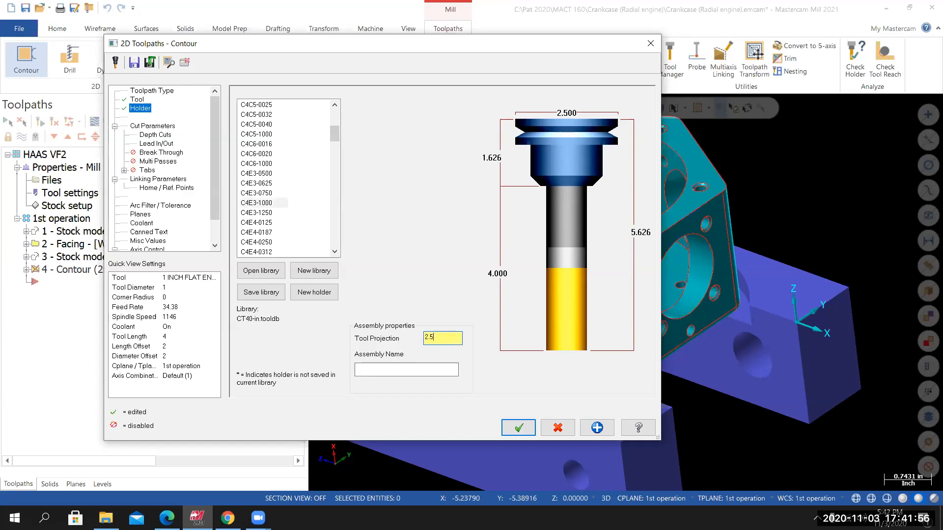
{"action": "type", "text": ".5"}
{"action": "key", "text": "Return"}
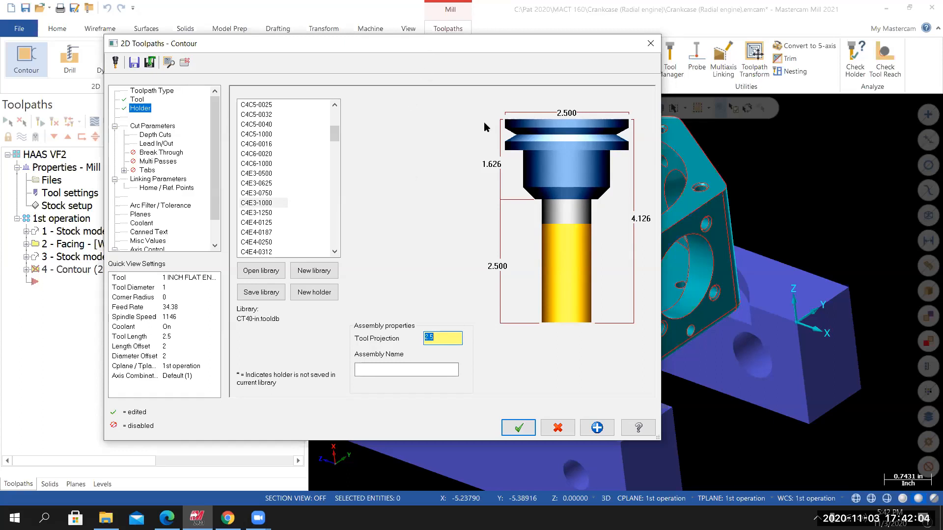
Examine the crankcase model and its drawing in Chrome, and return to the contour settings.
{"action": "left_click_drag", "start_coordinate": [472, 43], "coordinate": [507, 45]}
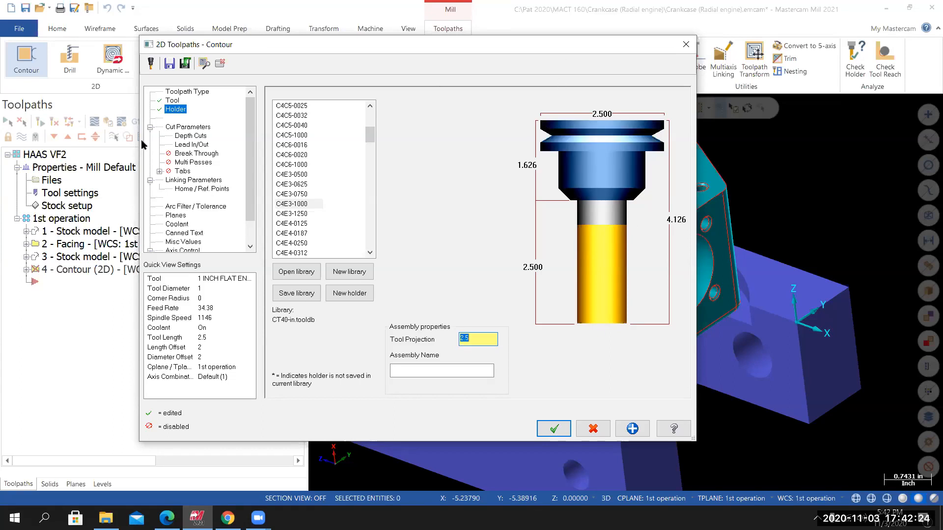
{"action": "left_click_drag", "start_coordinate": [588, 45], "coordinate": [141, 126]}
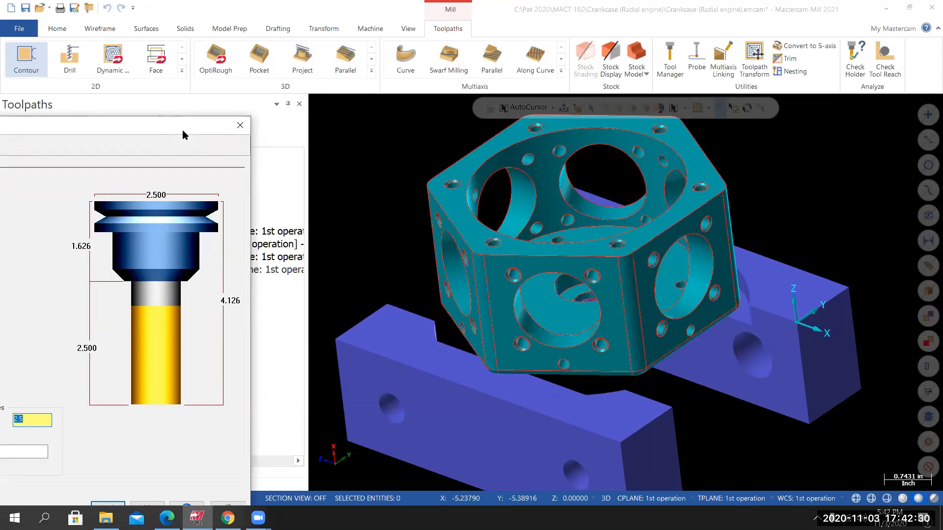
{"action": "left_click_drag", "start_coordinate": [182, 130], "coordinate": [698, 50]}
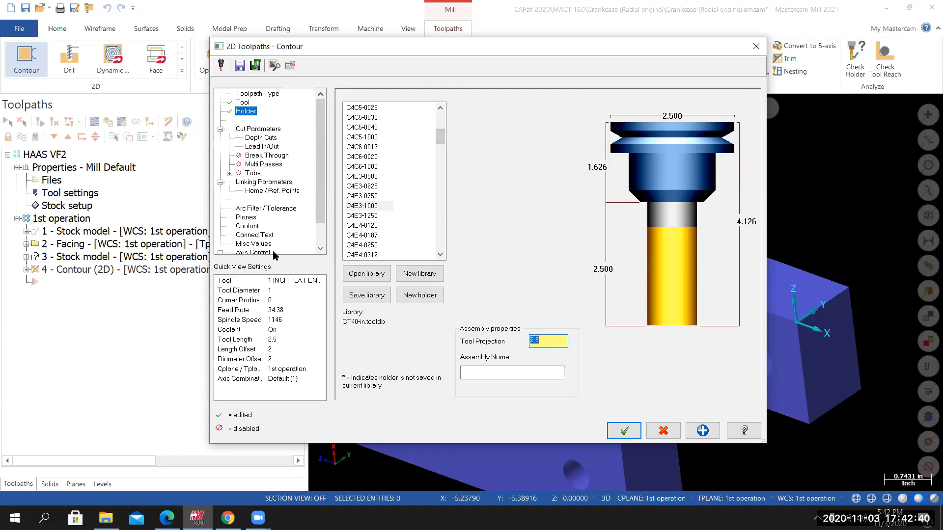
{"action": "mouse_move", "coordinate": [227, 519]}
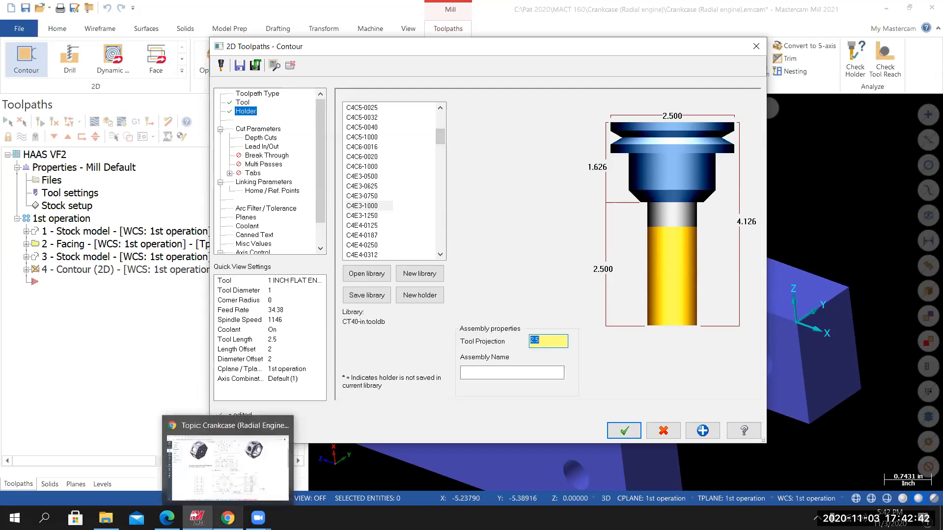
{"action": "left_click", "coordinate": [227, 514]}
{"action": "left_click", "coordinate": [227, 514]}
{"action": "left_click", "coordinate": [228, 513]}
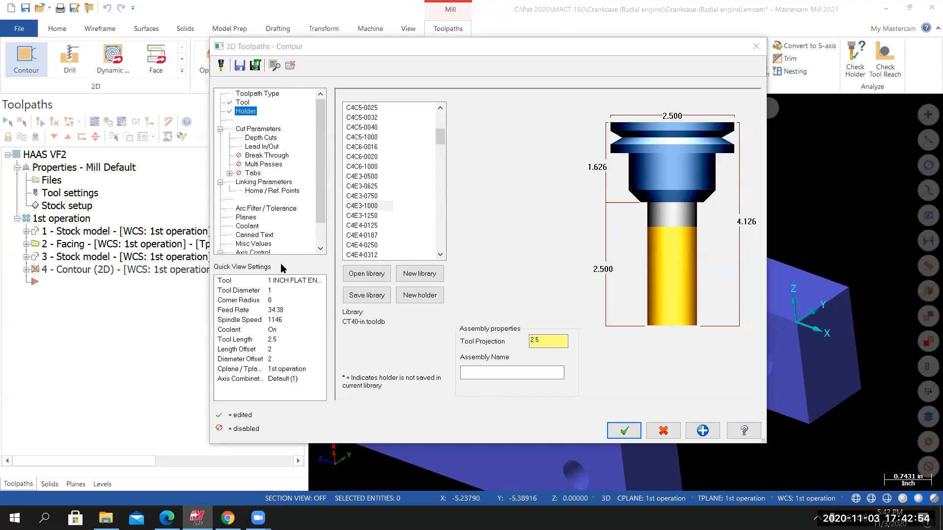
Edit the 1 INCH FLAT ENDMILL's geometry: cutting length 2.5, overall length 5 and shoulder length 3.
{"action": "left_click", "coordinate": [248, 104]}
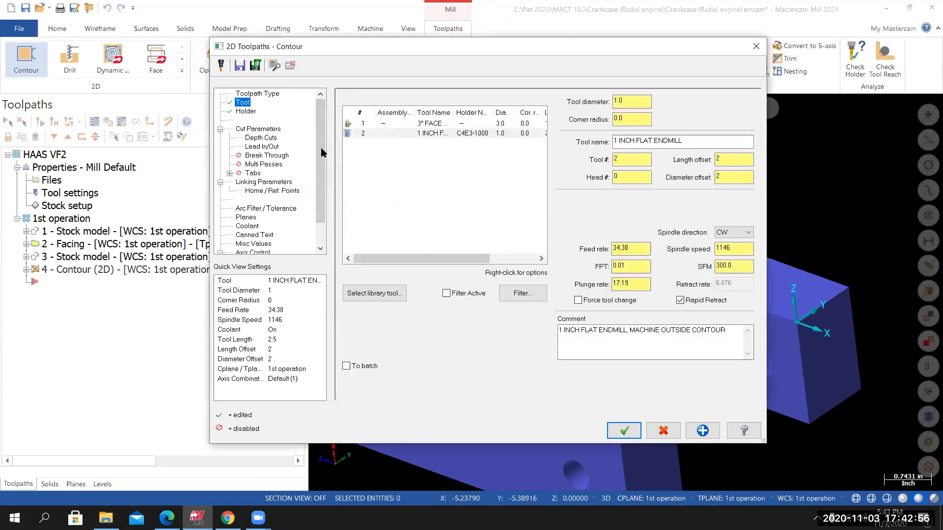
{"action": "right_click", "coordinate": [414, 132]}
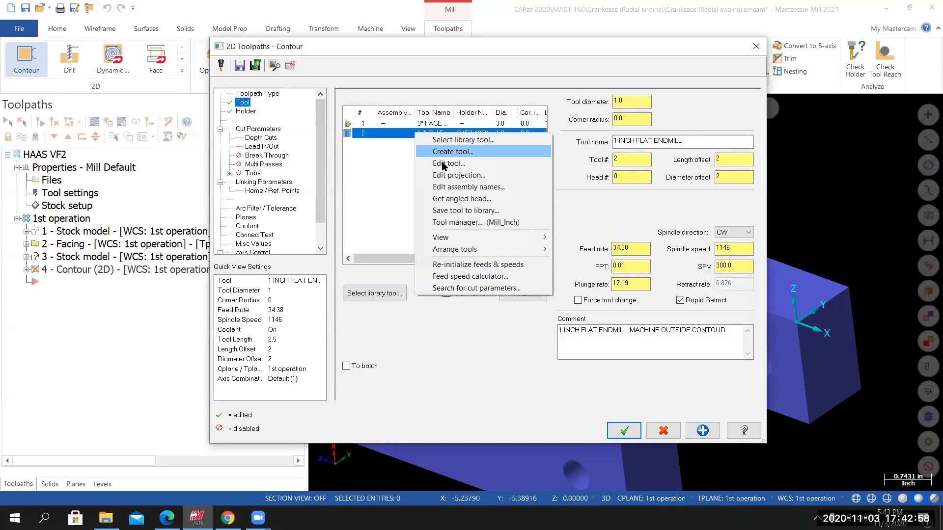
{"action": "left_click", "coordinate": [452, 166]}
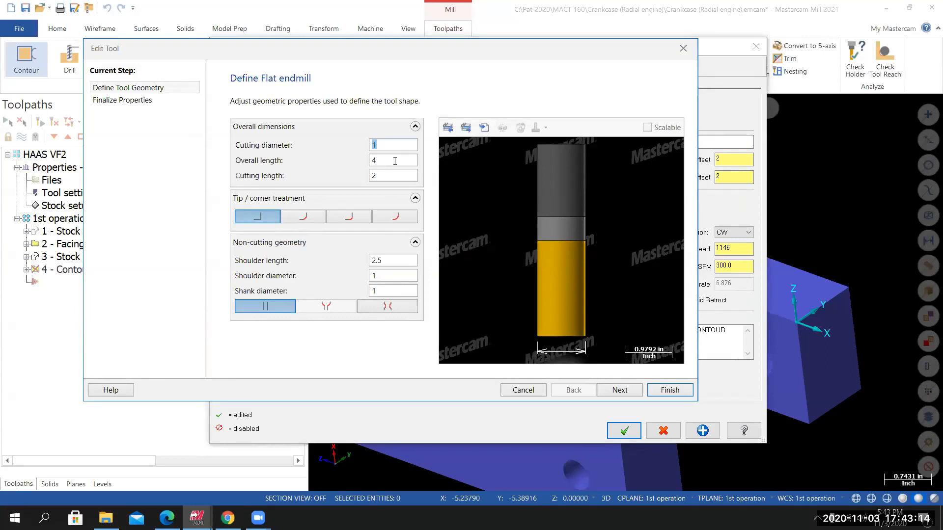
{"action": "left_click", "coordinate": [389, 175]}
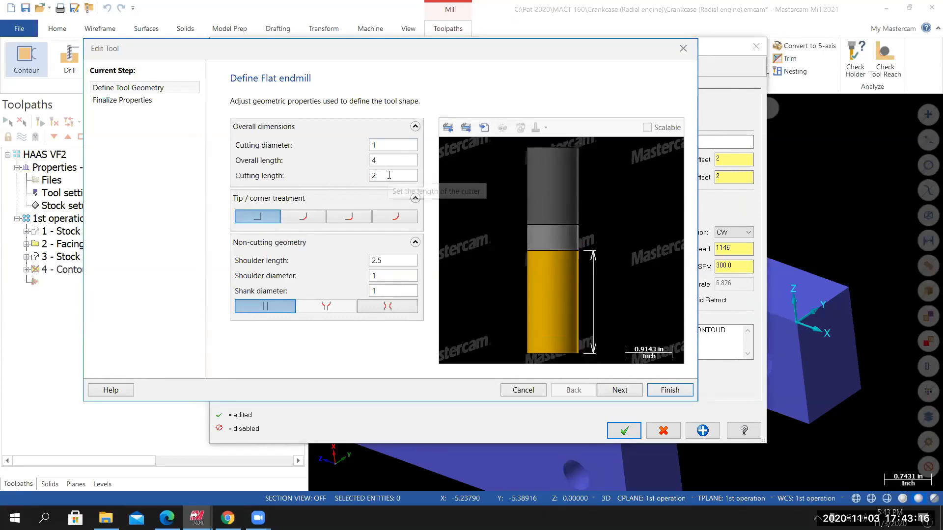
{"action": "type", "text": ".5"}
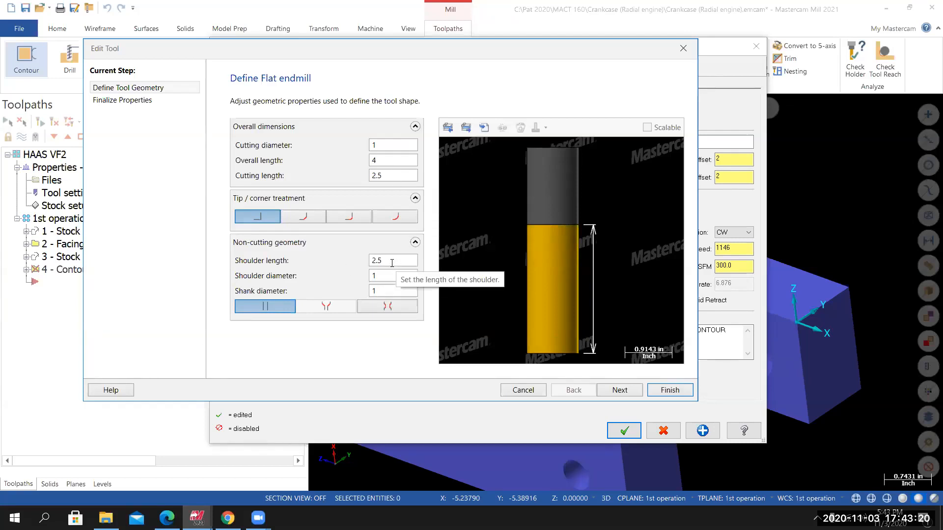
{"action": "double_click", "coordinate": [386, 160]}
{"action": "type", "text": "5"}
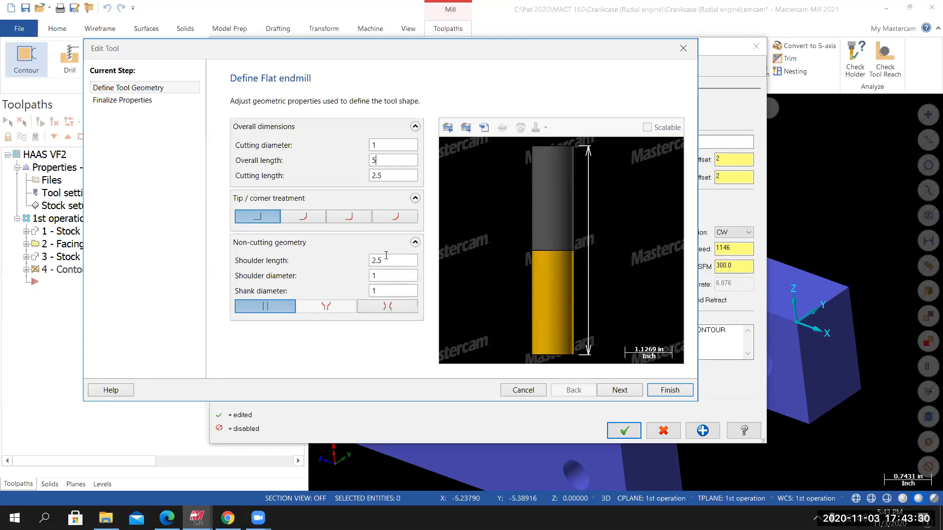
{"action": "left_click", "coordinate": [392, 259]}
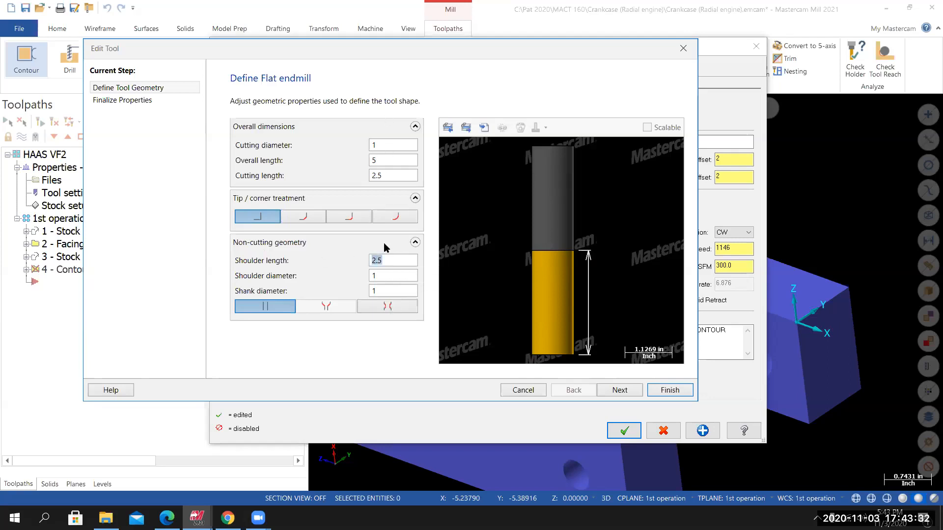
{"action": "type", "text": "3"}
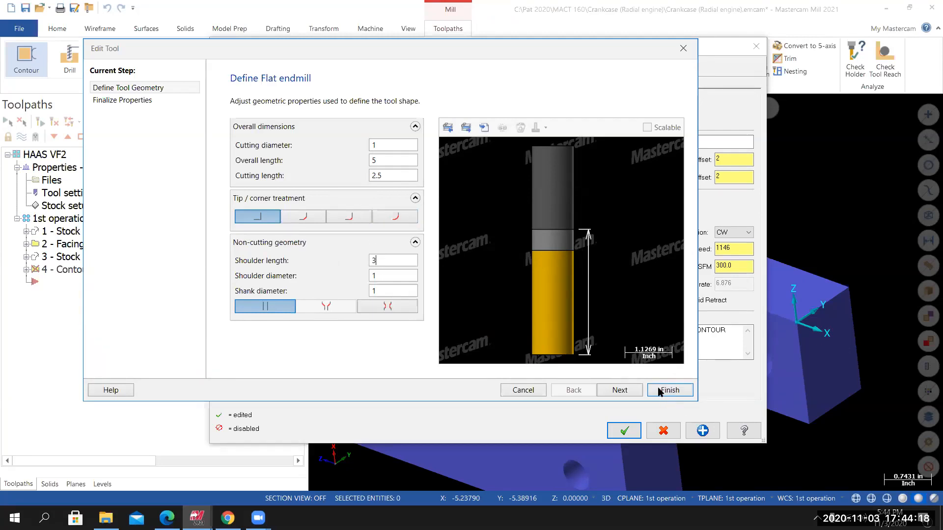
{"action": "left_click", "coordinate": [619, 390]}
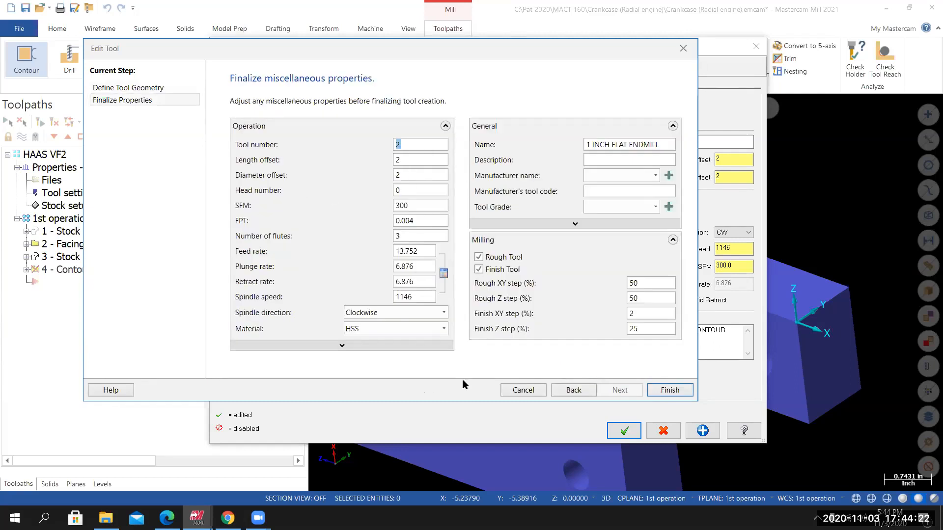
{"action": "left_click", "coordinate": [668, 391]}
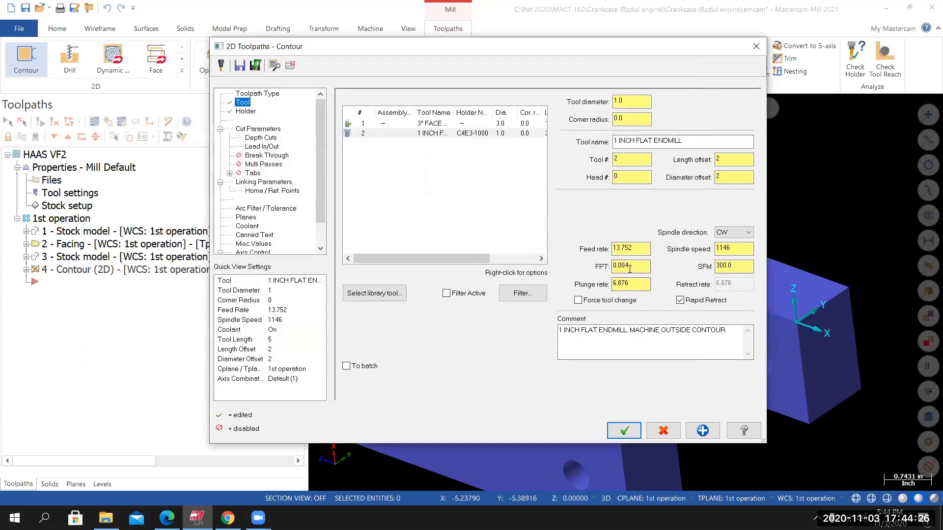
Set the endmill's feed per tooth to 0.01 and its plunge rate to half the feed rate, 34.38/2.
{"action": "left_click_drag", "start_coordinate": [646, 266], "coordinate": [614, 269]}
{"action": "type", "text": "0.01"}
{"action": "key", "text": "Return"}
{"action": "key", "text": "Tab"}
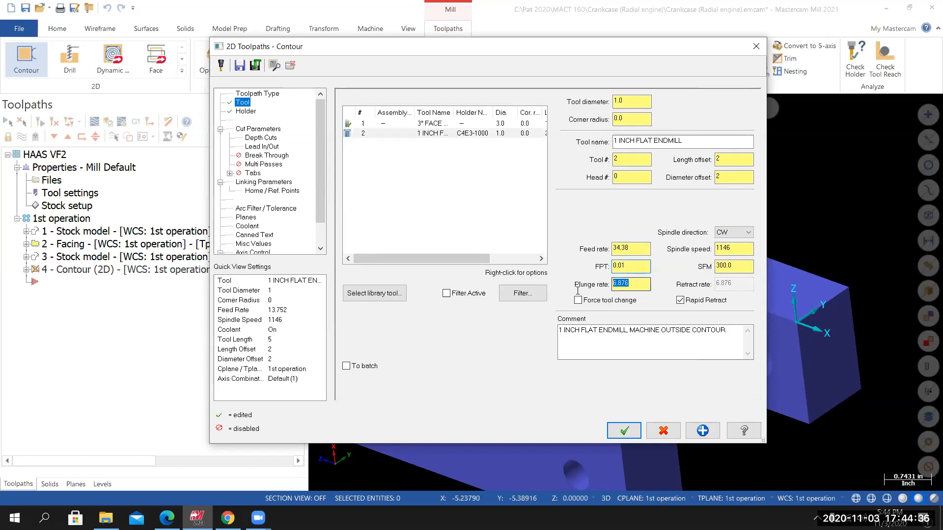
{"action": "type", "text": "34.38/2"}
{"action": "key", "text": "Return"}
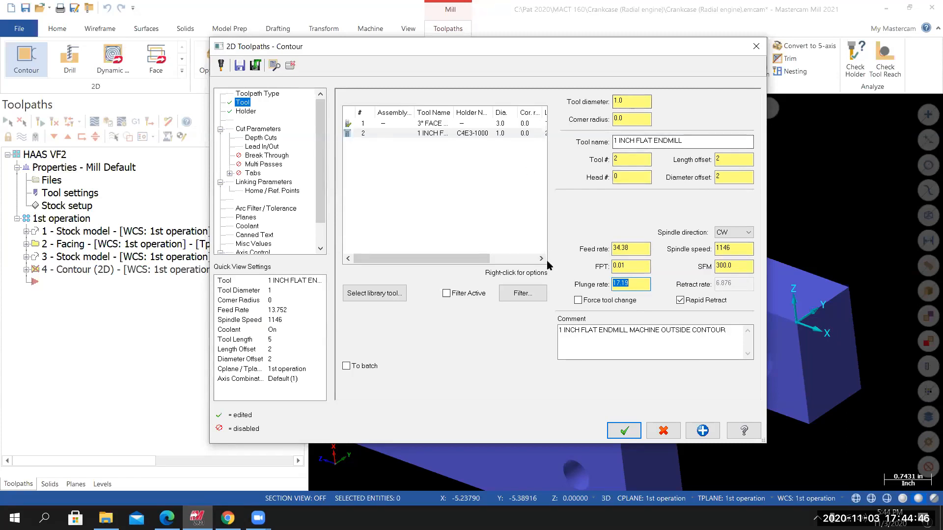
Set the endmill's tool projection from the holder to 3.
{"action": "left_click", "coordinate": [244, 113]}
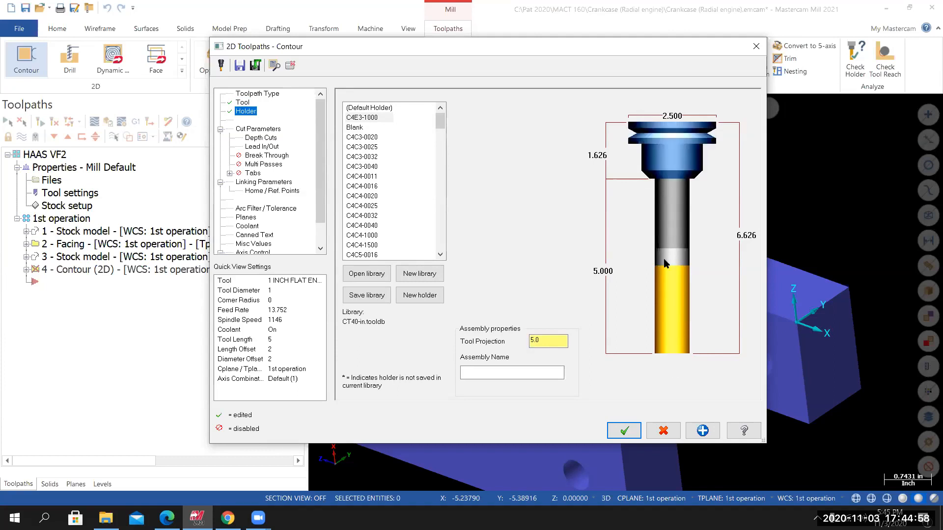
{"action": "double_click", "coordinate": [536, 340]}
{"action": "type", "text": "3"}
{"action": "key", "text": "Return"}
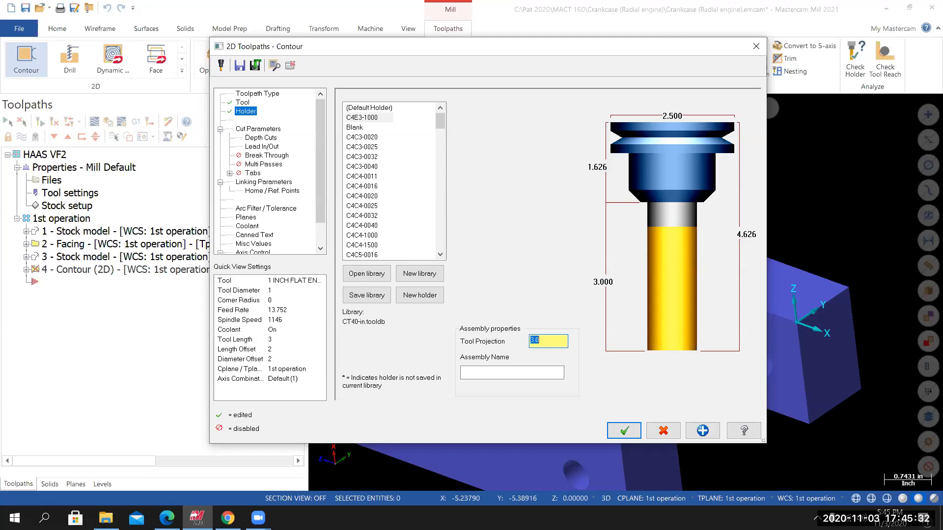
Review the contour's cutter compensation, stock to leave, depth cuts and lead in/out settings.
{"action": "left_click", "coordinate": [264, 131]}
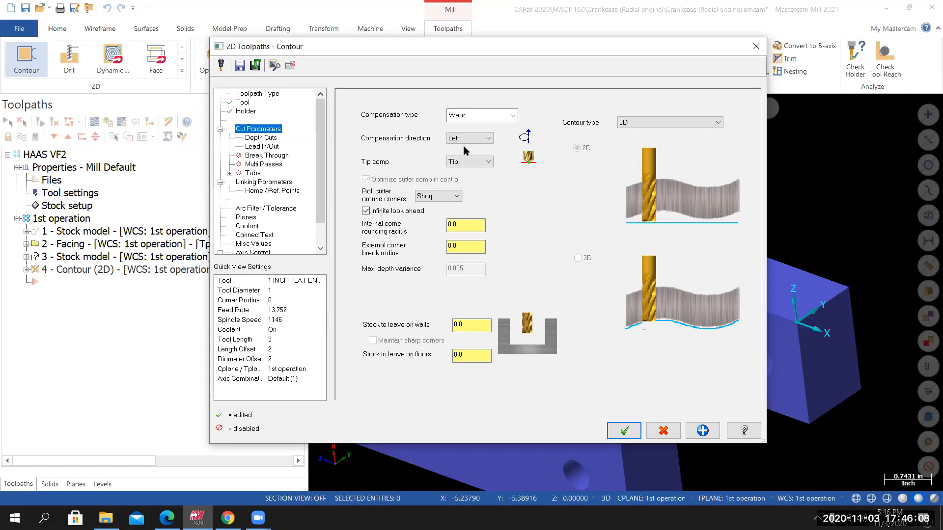
{"action": "left_click_drag", "start_coordinate": [482, 55], "coordinate": [462, 70]}
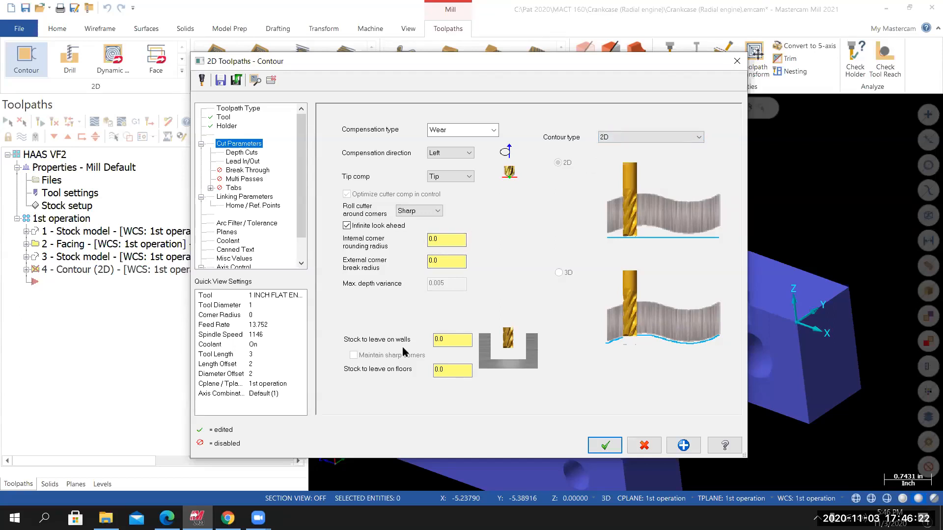
{"action": "left_click", "coordinate": [441, 340]}
{"action": "left_click_drag", "start_coordinate": [551, 65], "coordinate": [568, 54]}
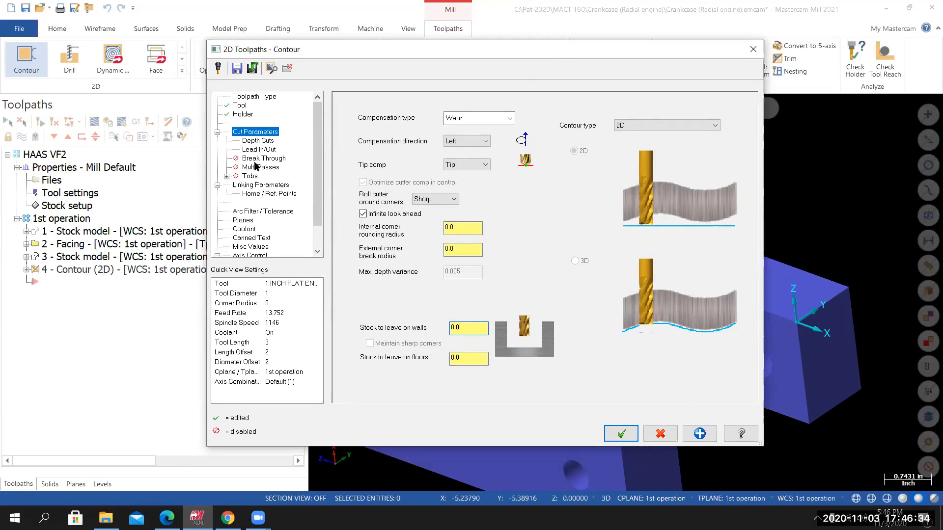
{"action": "left_click", "coordinate": [259, 141]}
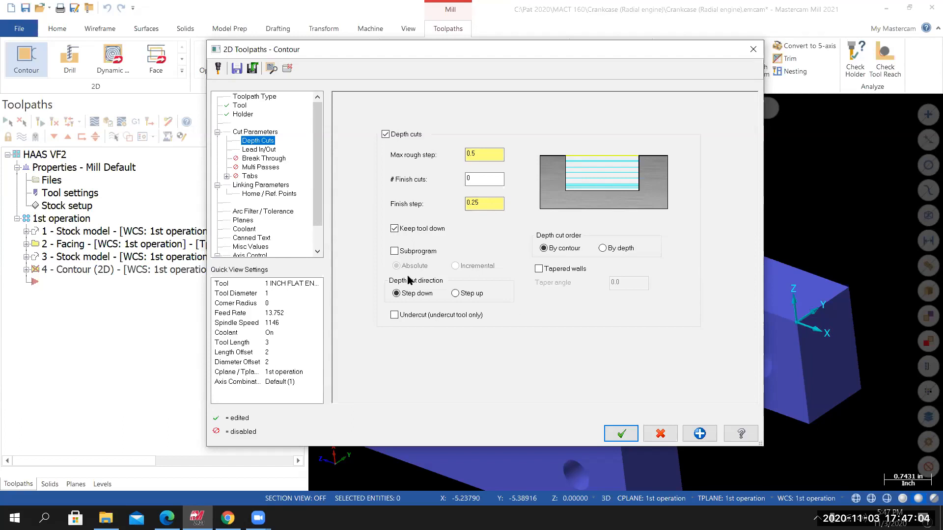
{"action": "left_click", "coordinate": [262, 151]}
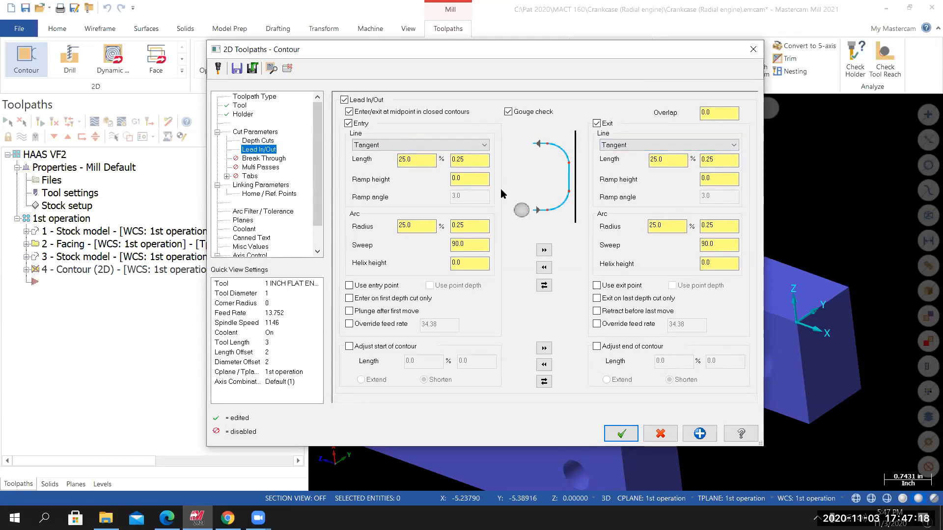
{"action": "left_click", "coordinate": [466, 227]}
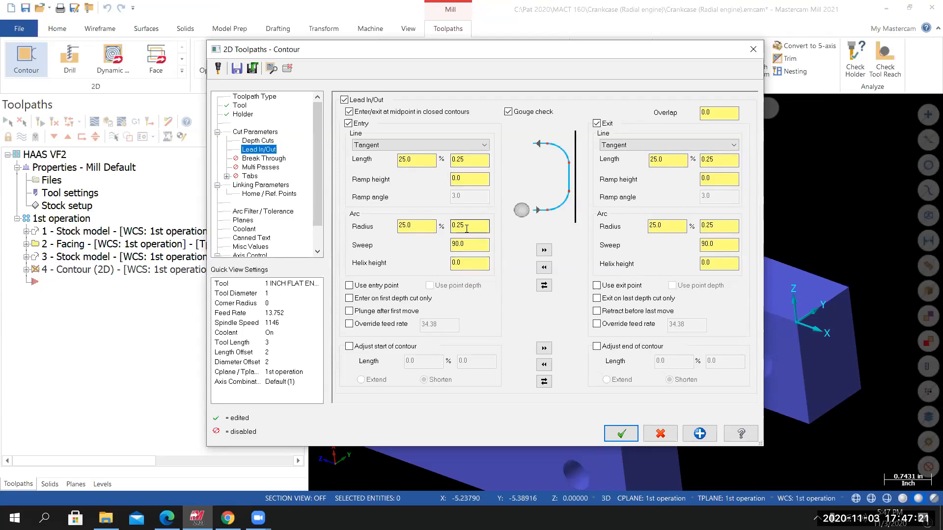
Enable break through for the contour with an amount of 0.02.
{"action": "left_click", "coordinate": [262, 158]}
{"action": "left_click_drag", "start_coordinate": [395, 51], "coordinate": [254, 72]}
{"action": "left_click", "coordinate": [265, 155]}
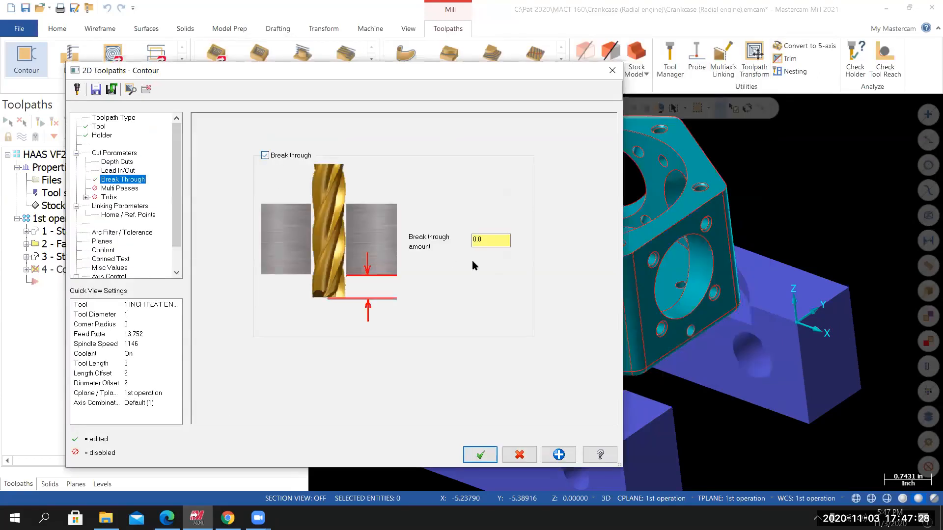
{"action": "left_click", "coordinate": [475, 242]}
{"action": "left_click_drag", "start_coordinate": [414, 75], "coordinate": [475, 57]}
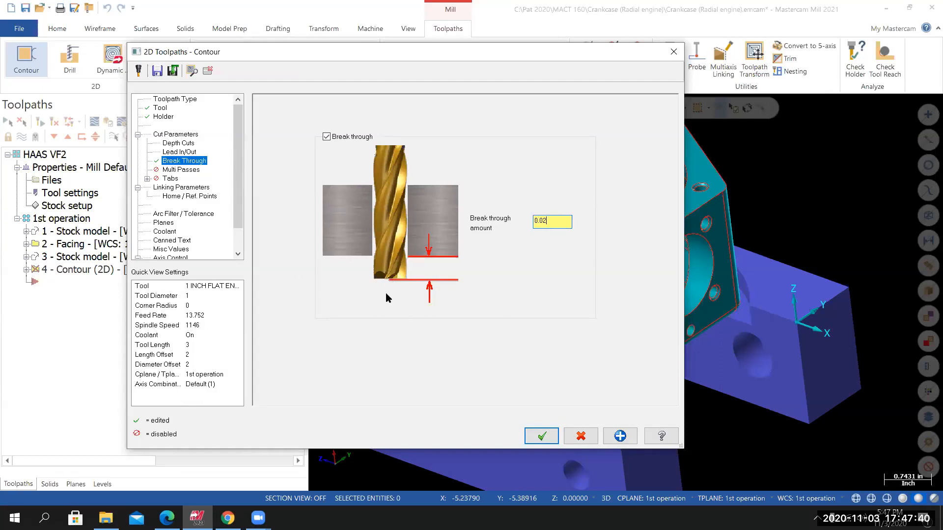
Enable multi passes with one finish pass at the final depth only, and keep the tool down between passes.
{"action": "left_click", "coordinate": [181, 170]}
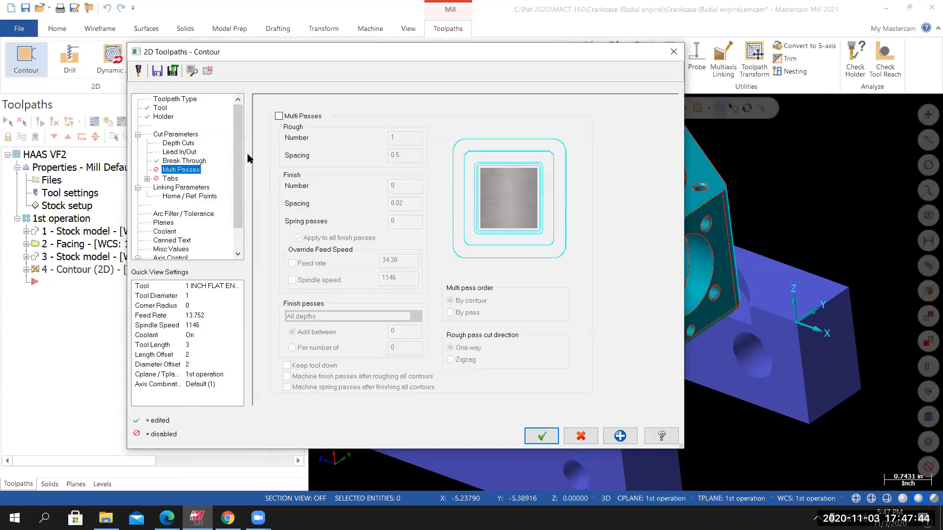
{"action": "left_click", "coordinate": [279, 115]}
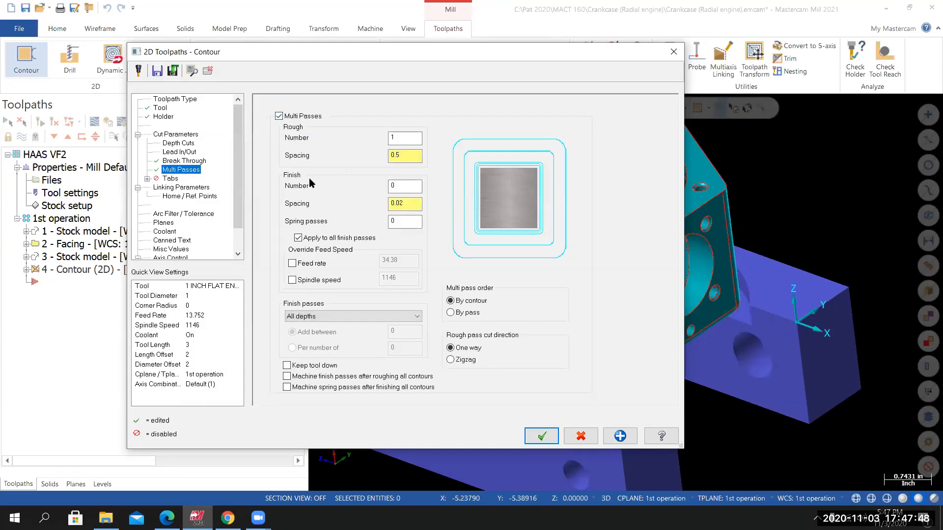
{"action": "key", "text": "Tab"}
{"action": "type", "text": "1"}
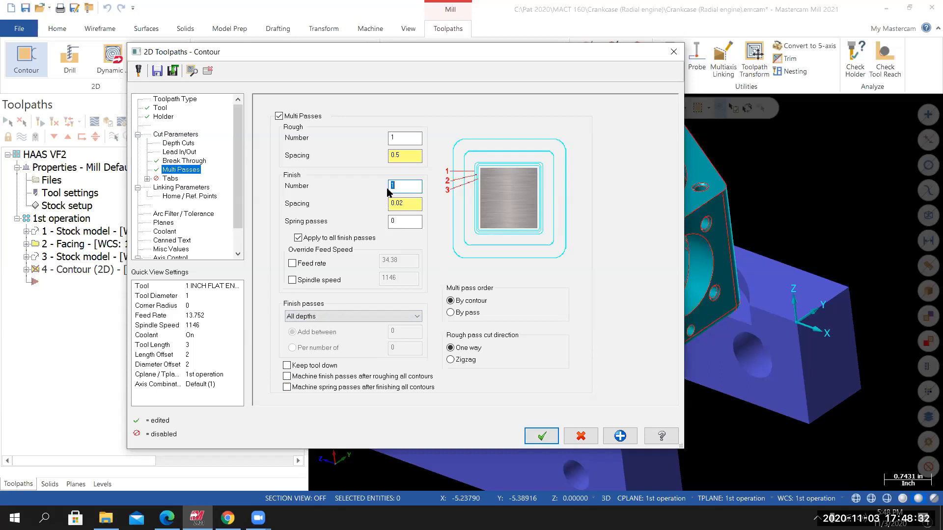
{"action": "left_click", "coordinate": [417, 317]}
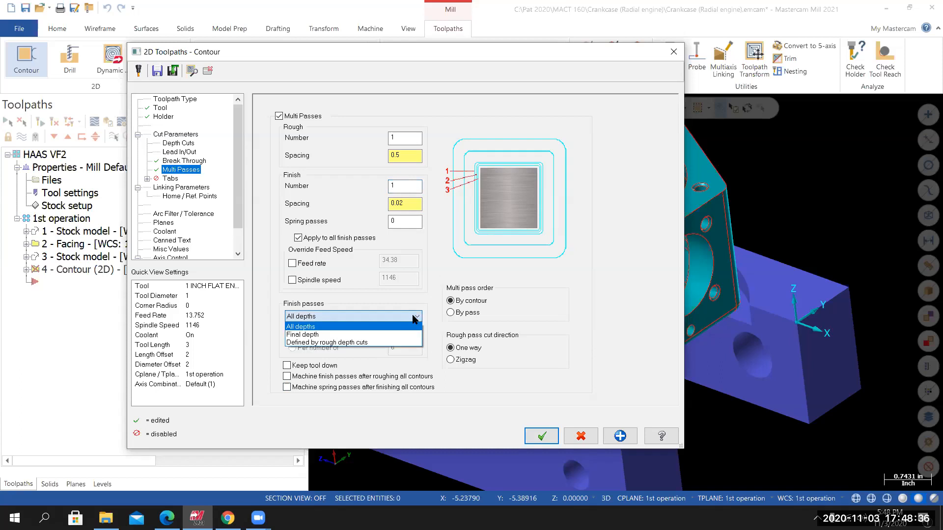
{"action": "left_click", "coordinate": [315, 335]}
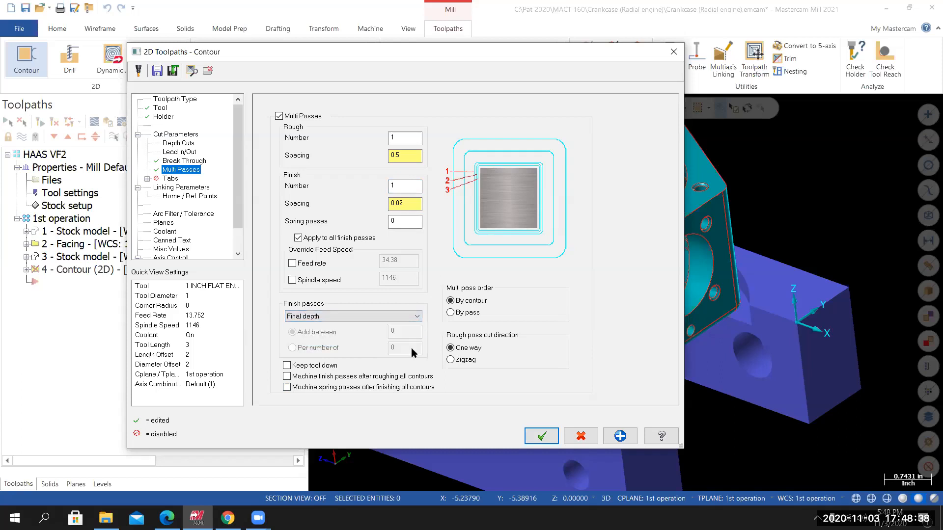
{"action": "left_click_drag", "start_coordinate": [583, 55], "coordinate": [426, 161]}
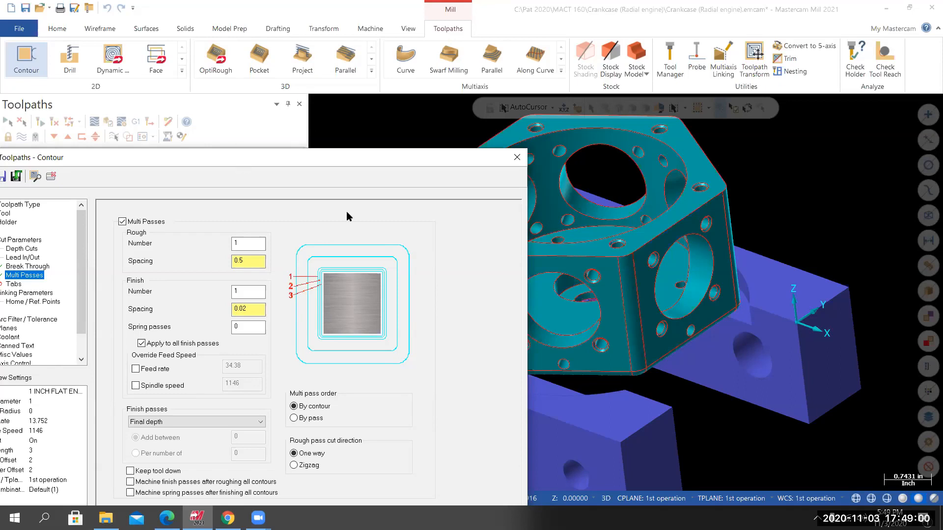
{"action": "left_click_drag", "start_coordinate": [300, 160], "coordinate": [568, 30]}
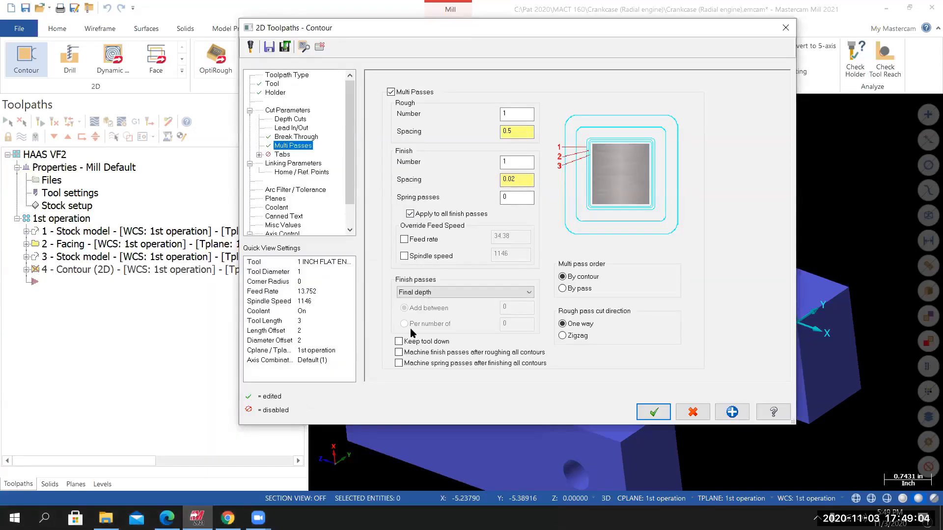
{"action": "left_click", "coordinate": [399, 342]}
Enable the contour's clearance plane and set it to an absolute 4.355, 2 above the crankcase's top corner.
{"action": "left_click", "coordinate": [303, 165]}
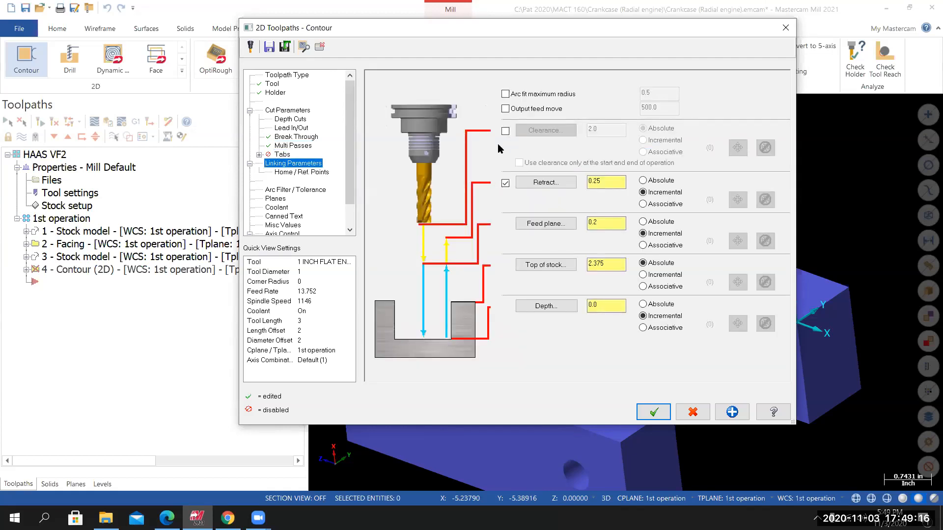
{"action": "left_click", "coordinate": [505, 131]}
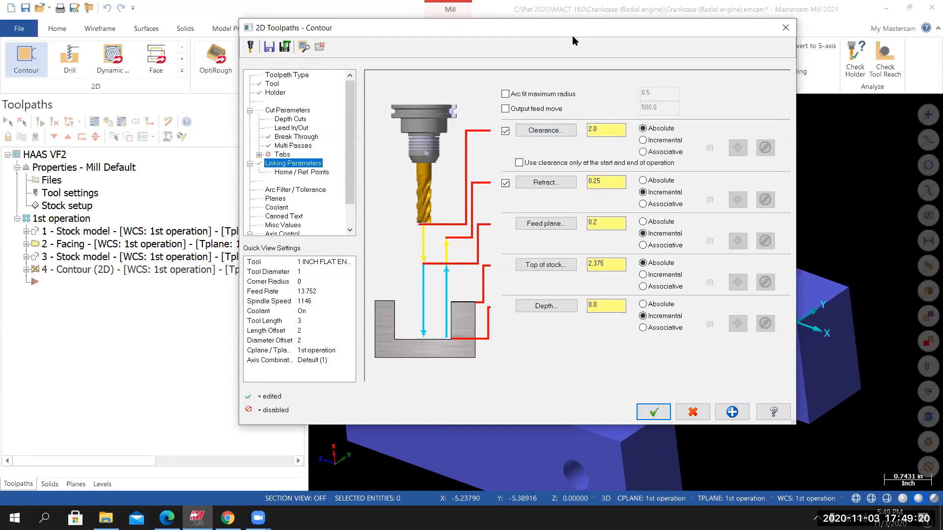
{"action": "left_click_drag", "start_coordinate": [573, 40], "coordinate": [278, 90]}
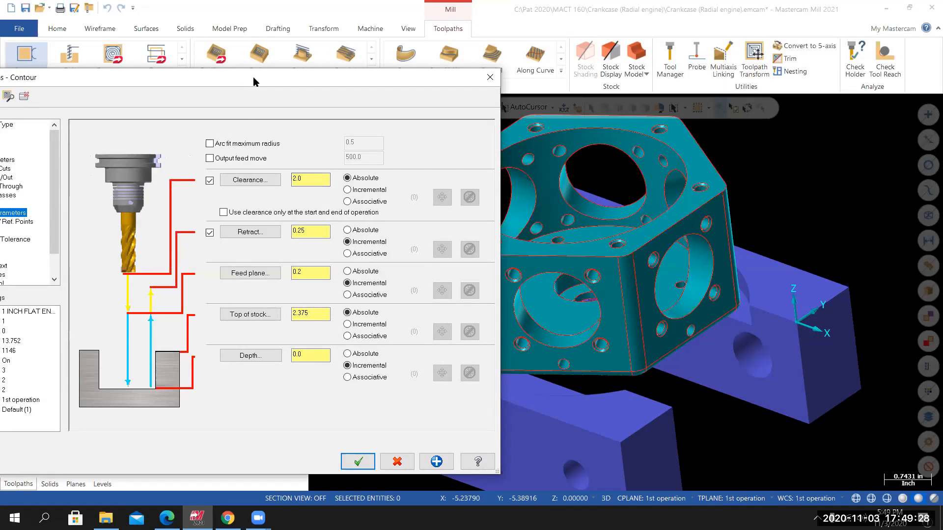
{"action": "left_click_drag", "start_coordinate": [253, 77], "coordinate": [296, 64]}
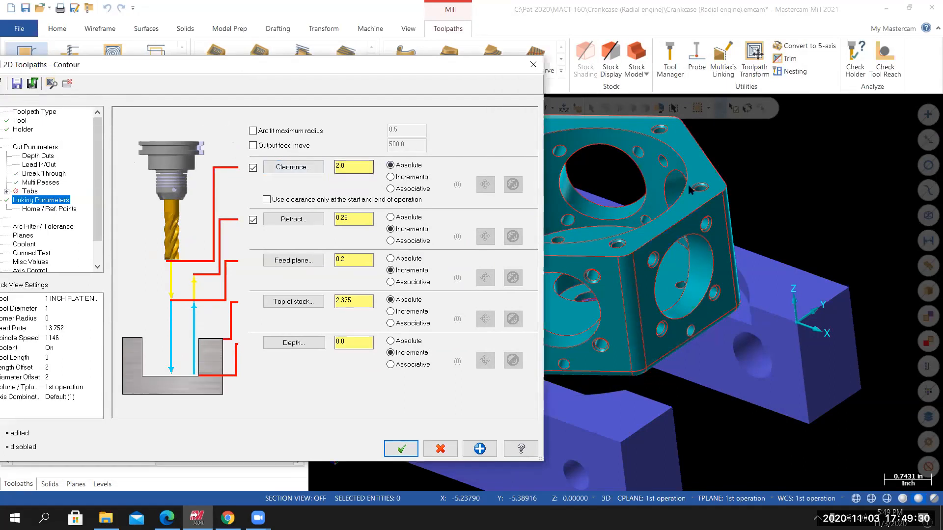
{"action": "left_click", "coordinate": [302, 168]}
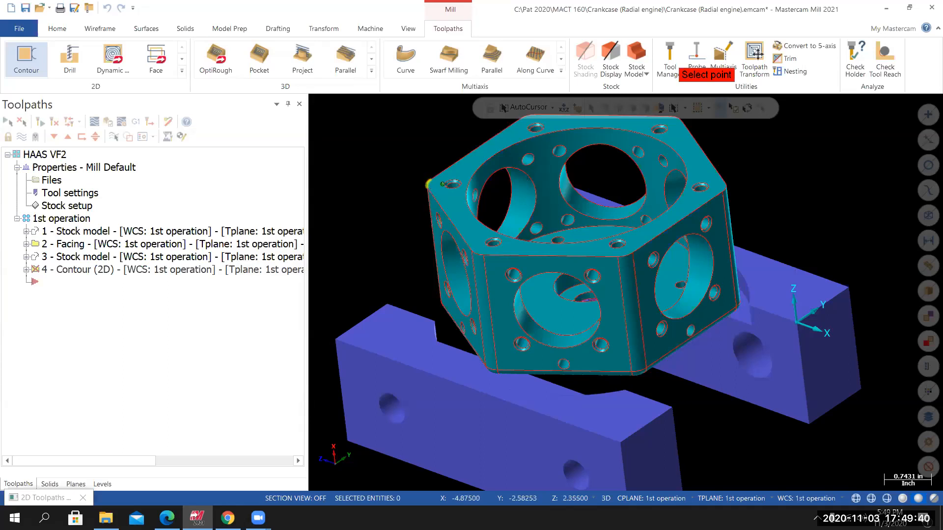
{"action": "left_click", "coordinate": [429, 185]}
{"action": "left_click", "coordinate": [361, 168]}
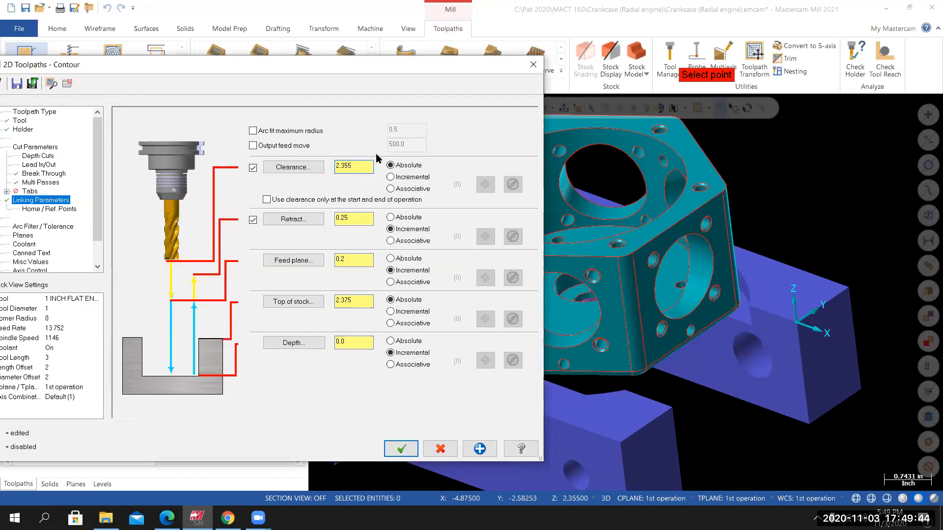
{"action": "type", "text": "+2"}
{"action": "key", "text": "Return"}
Set the contour's retract plane to an absolute 2.605, measured up from the crankcase's top corner.
{"action": "left_click", "coordinate": [390, 217]}
{"action": "left_click", "coordinate": [294, 221]}
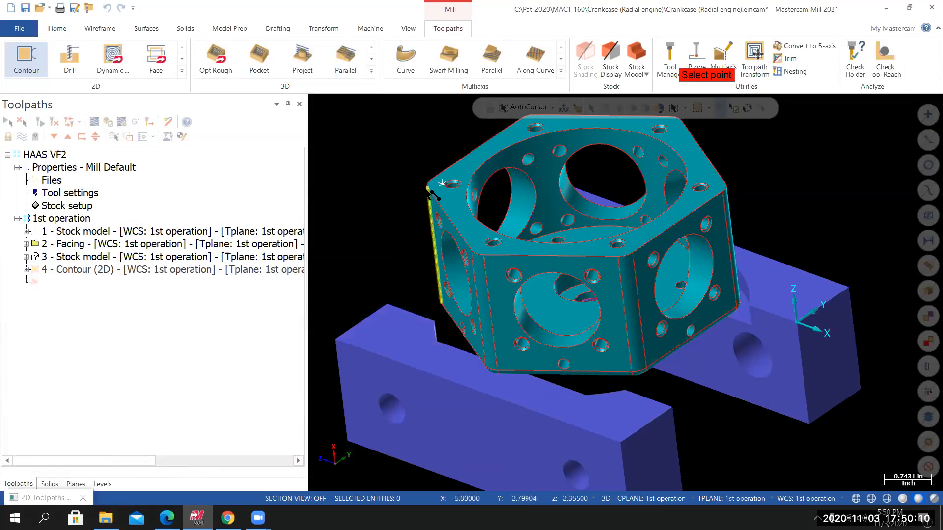
{"action": "left_click", "coordinate": [428, 186]}
{"action": "left_click", "coordinate": [348, 222]}
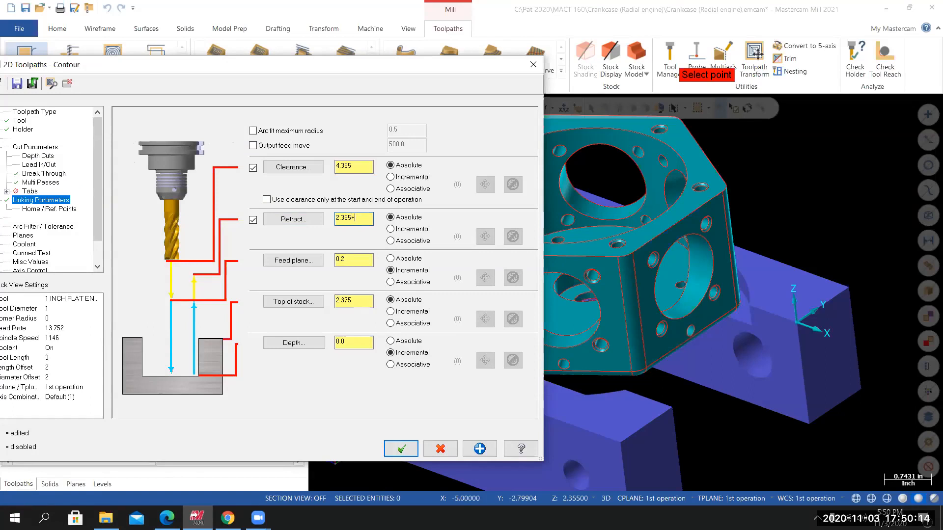
{"action": "key", "text": "Return"}
Set the incremental feed plane to 0.1 and take the top of stock, 2.355, from the crankcase's top face.
{"action": "double_click", "coordinate": [353, 264]}
{"action": "key", "text": "BackSpace"}
{"action": "type", "text": ".1"}
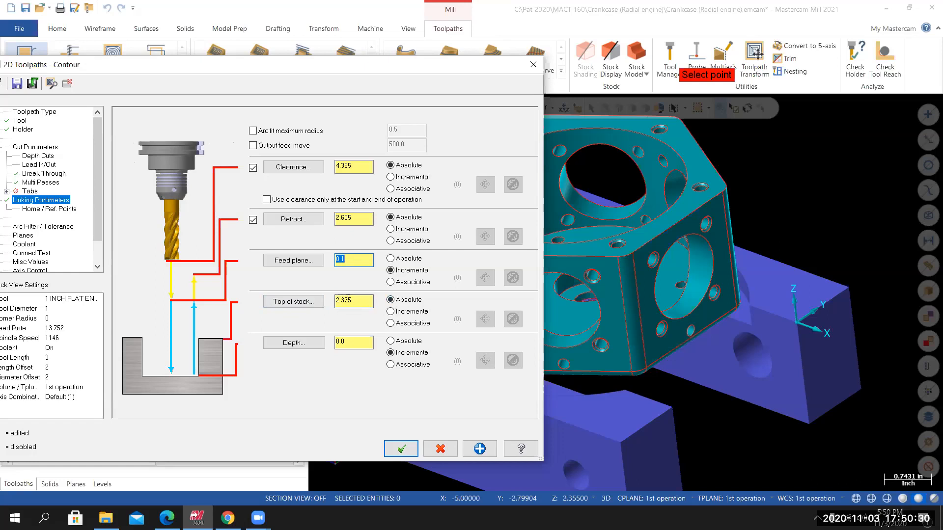
{"action": "left_click", "coordinate": [295, 302]}
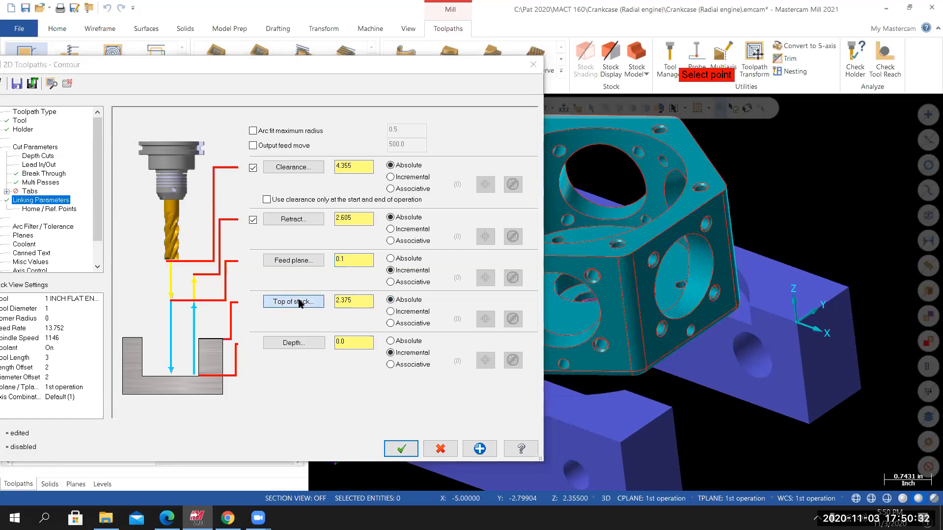
{"action": "left_click", "coordinate": [427, 187]}
{"action": "left_click", "coordinate": [294, 302]}
{"action": "left_click", "coordinate": [482, 257]}
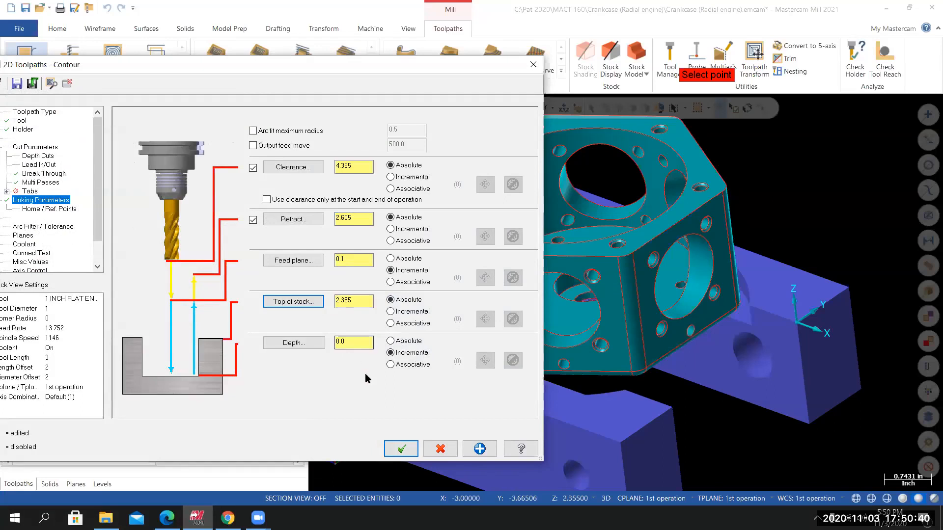
Make the contour depth absolute and pick it from the endpoint of the crankcase's lower edge at 0.105.
{"action": "left_click", "coordinate": [391, 341]}
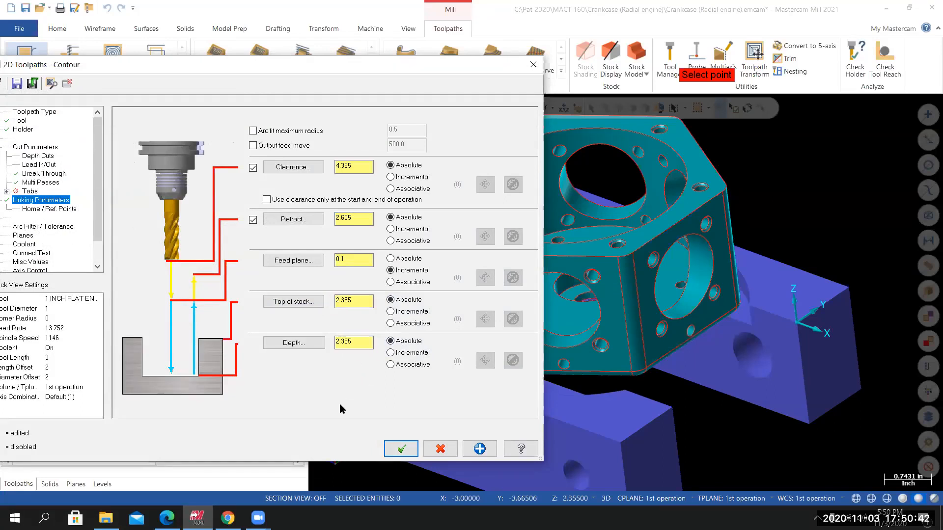
{"action": "left_click", "coordinate": [294, 343]}
{"action": "middle_click_drag", "start_coordinate": [388, 307], "coordinate": [665, 343]}
{"action": "scroll", "coordinate": [658, 334], "scroll_direction": "up", "scroll_amount": 4}
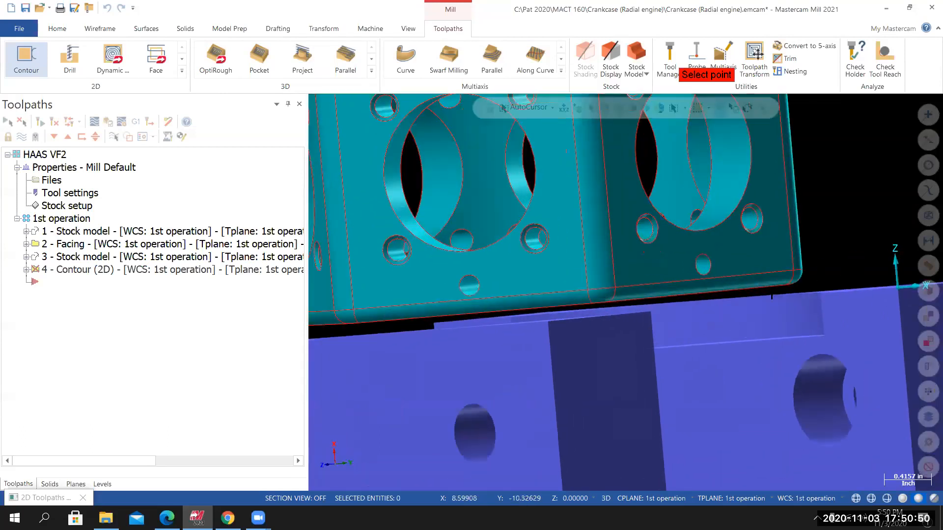
{"action": "mouse_move", "coordinate": [727, 240]}
{"action": "middle_mouse_down"}
{"action": "mouse_move", "coordinate": [626, 292]}
{"action": "mouse_move", "coordinate": [767, 269]}
{"action": "middle_mouse_up"}
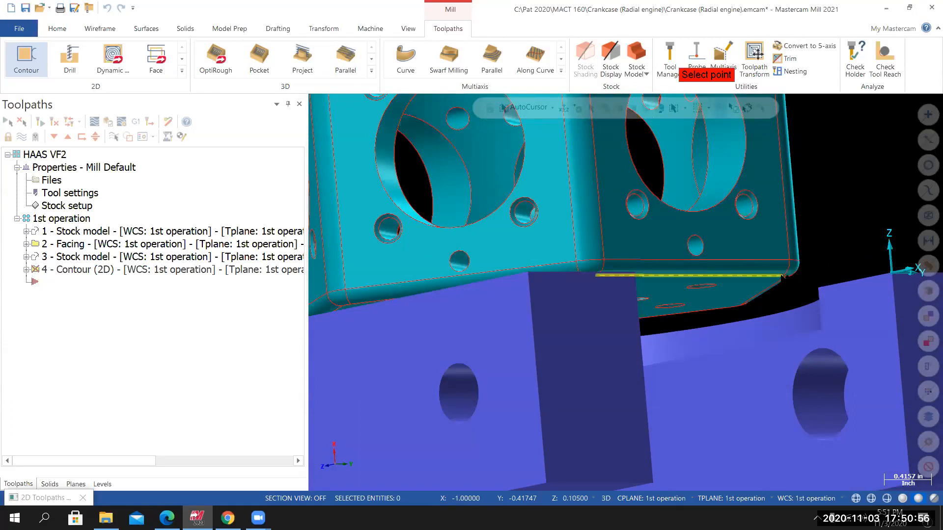
{"action": "left_click", "coordinate": [781, 278]}
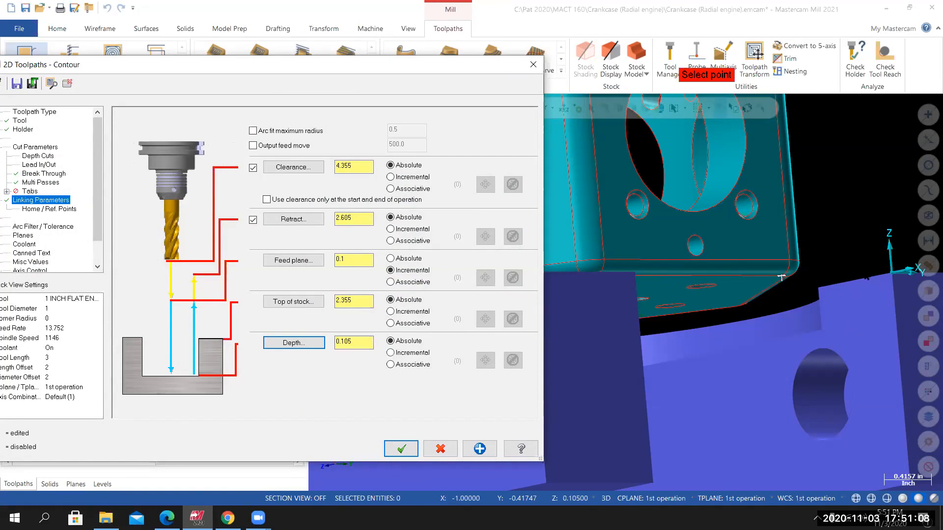
{"action": "left_click", "coordinate": [356, 339]}
Accept the contour parameters to generate the toolpath, and show the part in the isometric view.
{"action": "left_click_drag", "start_coordinate": [307, 84], "coordinate": [423, 59]}
{"action": "left_click", "coordinate": [515, 442]}
{"action": "middle_click_drag", "start_coordinate": [581, 383], "coordinate": [570, 360]}
{"action": "right_click", "coordinate": [376, 192]}
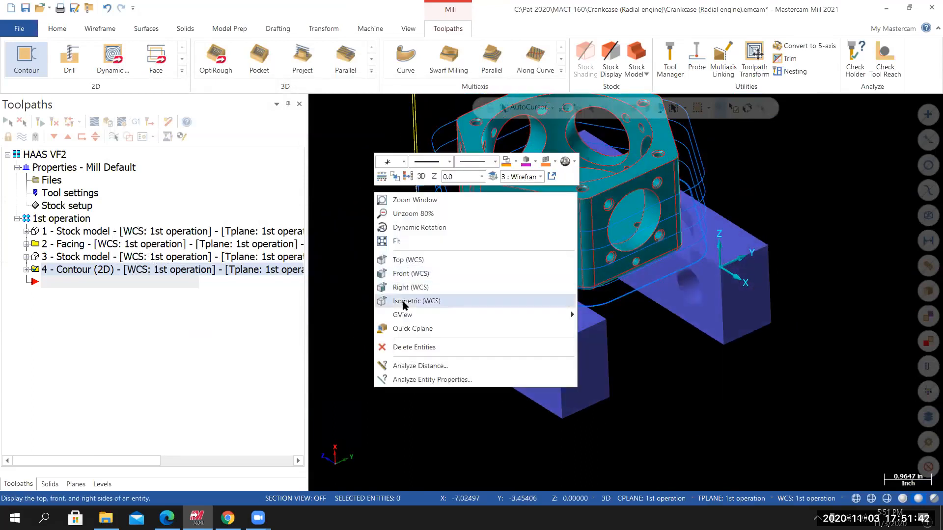
{"action": "left_click", "coordinate": [408, 302]}
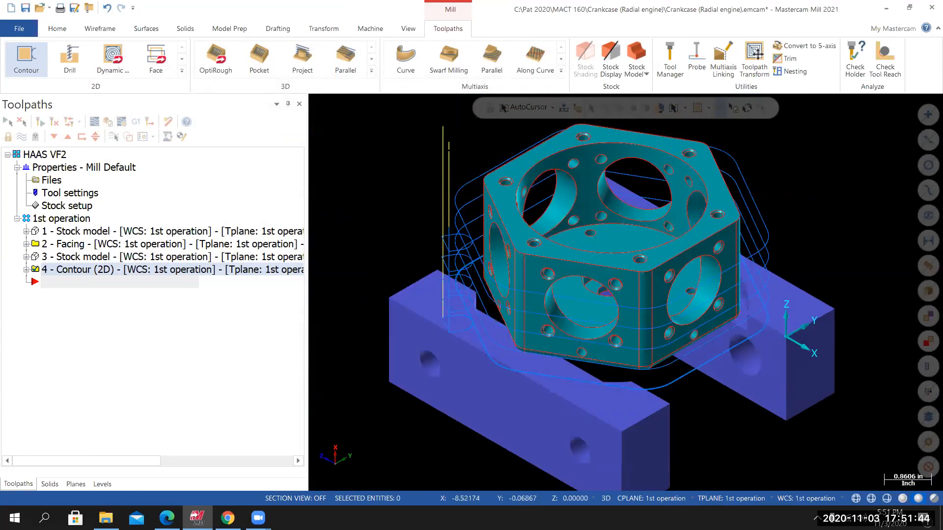
Open the backplot of the 2D contour operation with the tool holder displayed.
{"action": "left_click", "coordinate": [57, 270]}
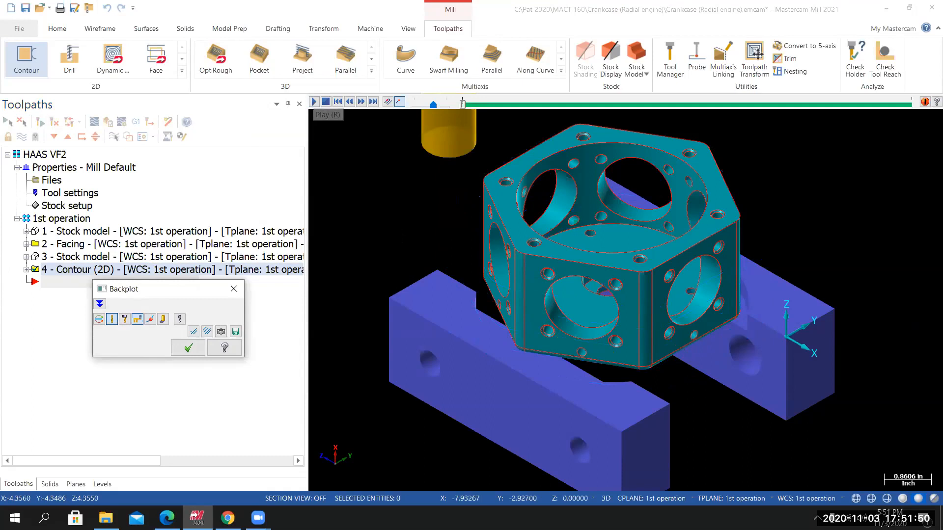
{"action": "scroll", "coordinate": [422, 259], "scroll_direction": "down", "scroll_amount": 5}
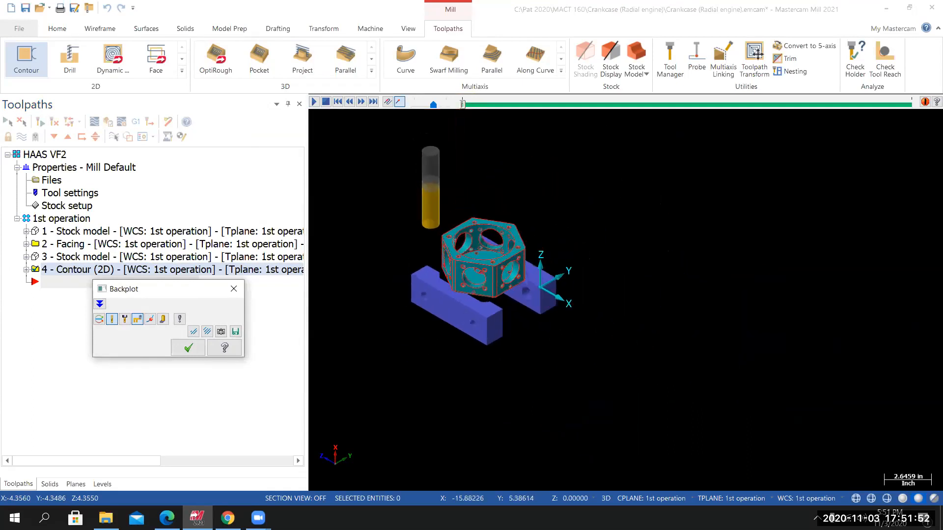
{"action": "scroll", "coordinate": [411, 142], "scroll_direction": "up", "scroll_amount": 2}
{"action": "left_click", "coordinate": [125, 320]}
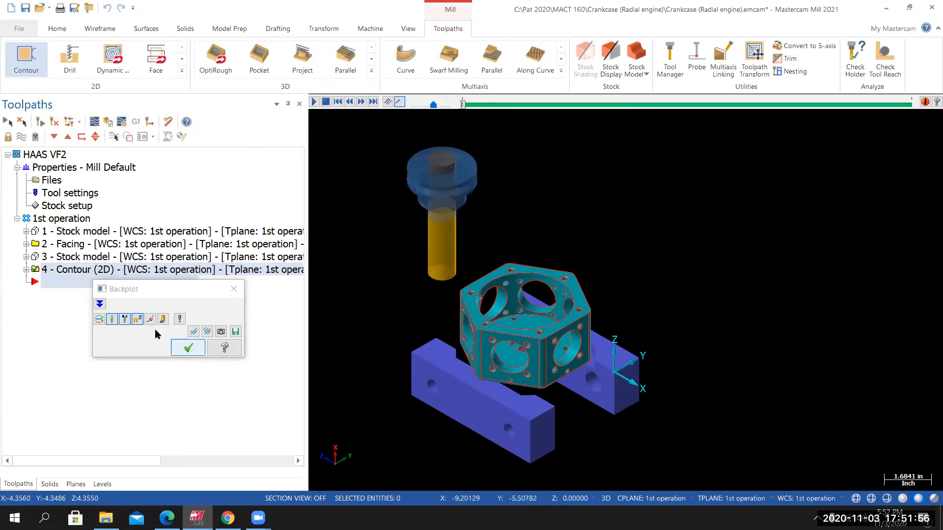
{"action": "mouse_move", "coordinate": [387, 348]}
{"action": "middle_mouse_down"}
{"action": "mouse_move", "coordinate": [351, 315]}
{"action": "mouse_move", "coordinate": [377, 338]}
{"action": "middle_mouse_up"}
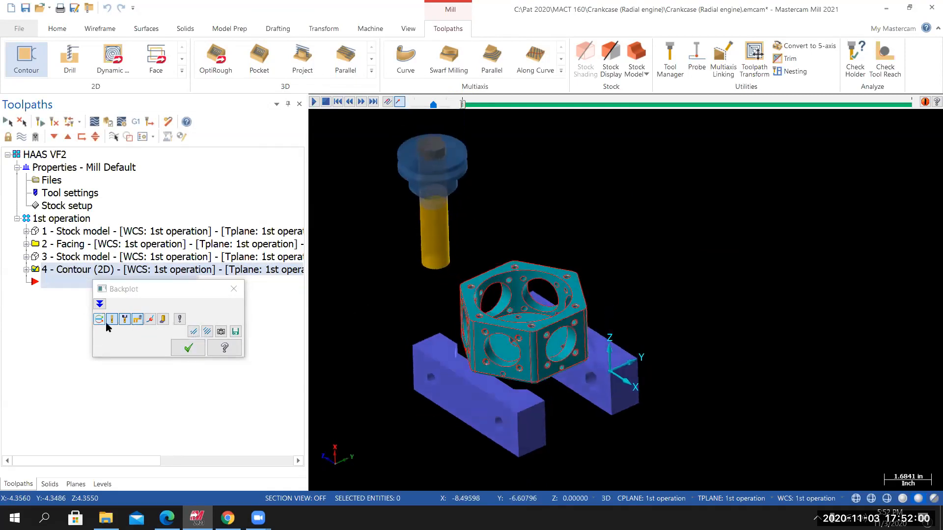
Play the backplot through the successive depth cuts and examine the endmill and holder against the crankcase wall.
{"action": "scroll", "coordinate": [371, 325], "scroll_direction": "up", "scroll_amount": 1}
{"action": "scroll", "coordinate": [371, 324], "scroll_direction": "up", "scroll_amount": 2}
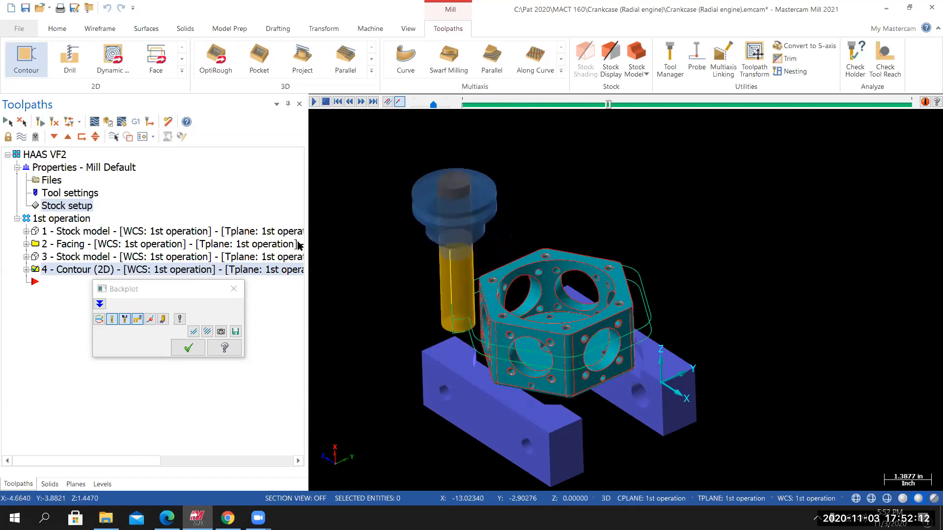
{"action": "scroll", "coordinate": [460, 342], "scroll_direction": "up", "scroll_amount": 6}
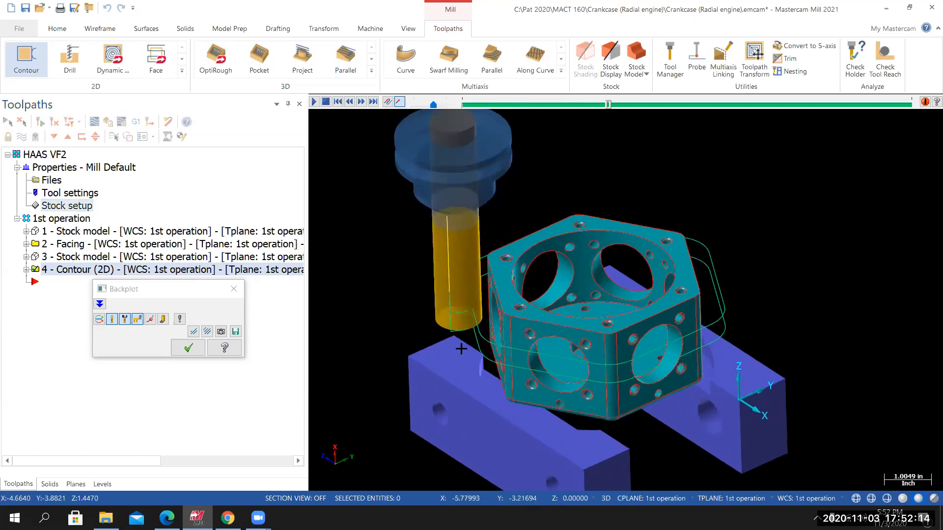
{"action": "scroll", "coordinate": [552, 301], "scroll_direction": "up", "scroll_amount": 1}
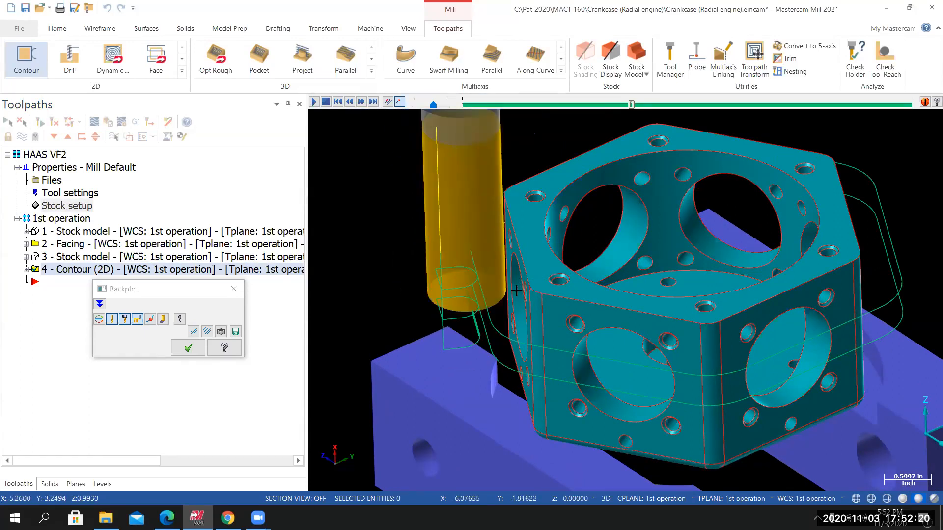
{"action": "middle_click_drag", "start_coordinate": [508, 287], "coordinate": [509, 255]}
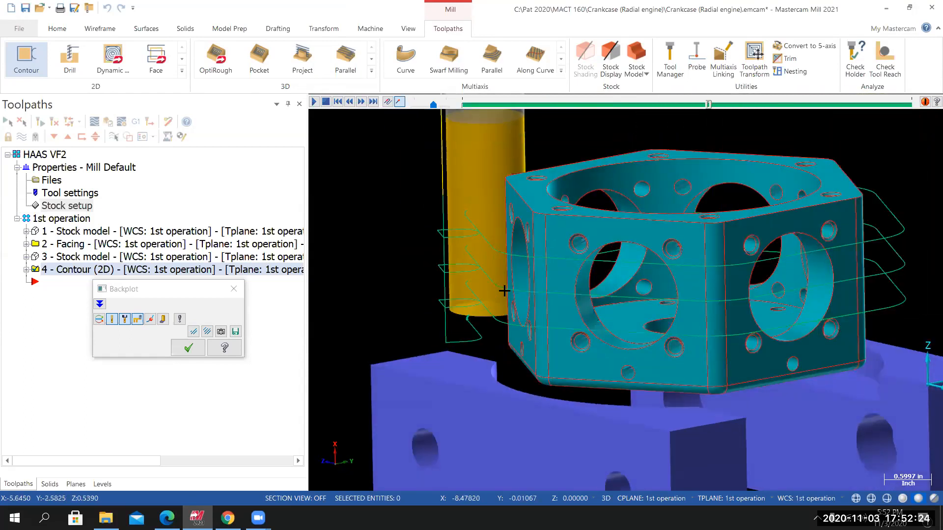
{"action": "middle_click_drag", "start_coordinate": [499, 303], "coordinate": [462, 379]}
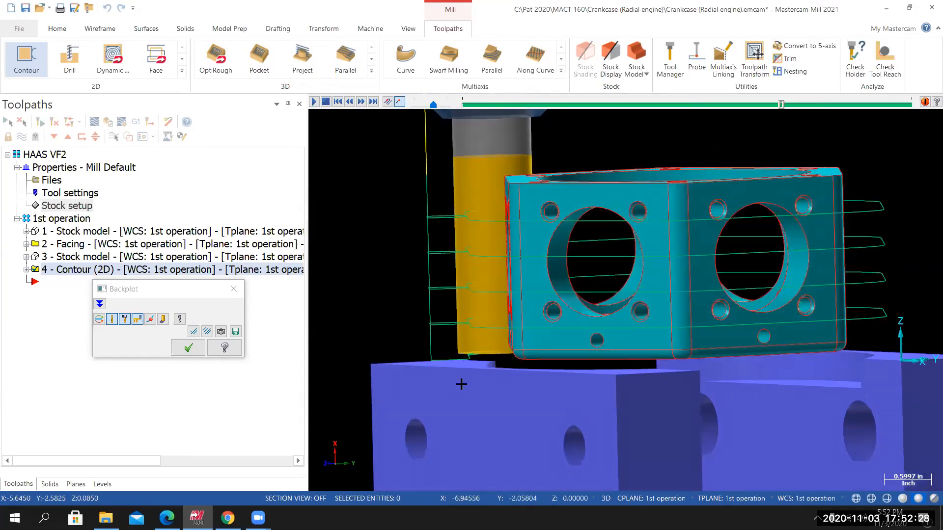
Step the backplot through the final-depth passes and examine the endmill's clearance above the vise jaws.
{"action": "scroll", "coordinate": [462, 384], "scroll_direction": "up", "scroll_amount": 3}
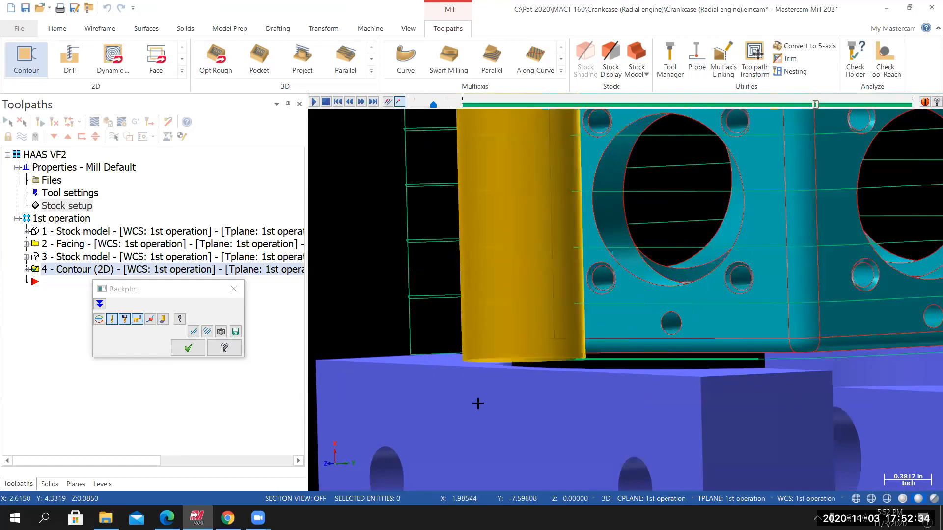
{"action": "mouse_move", "coordinate": [485, 435]}
{"action": "middle_mouse_down"}
{"action": "mouse_move", "coordinate": [485, 443]}
{"action": "mouse_move", "coordinate": [485, 435]}
{"action": "middle_mouse_up"}
{"action": "key", "text": "s"}
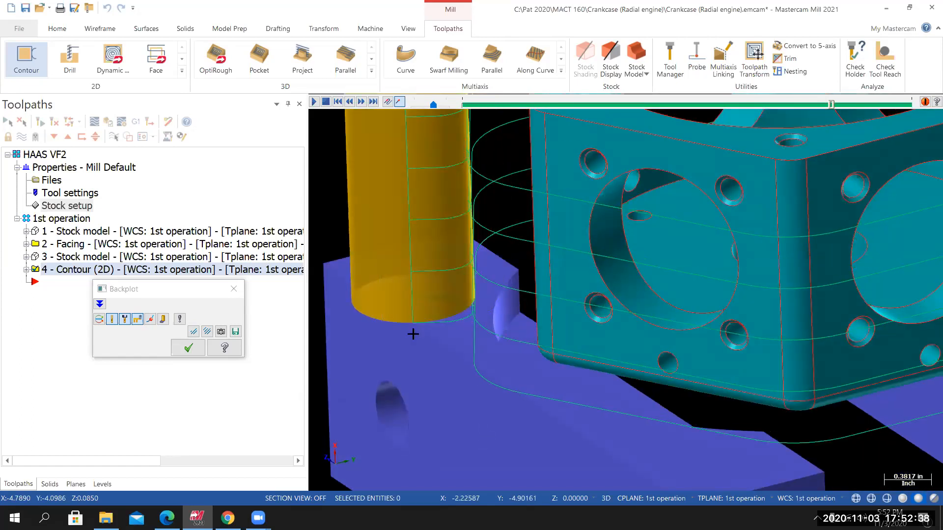
{"action": "key", "text": "s"}
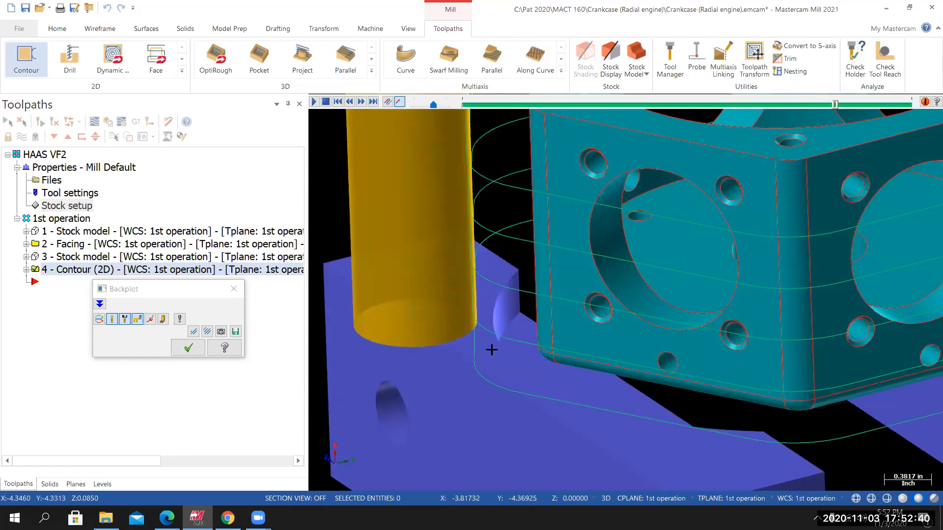
{"action": "scroll", "coordinate": [492, 353], "scroll_direction": "down", "scroll_amount": 1}
{"action": "middle_click_drag", "start_coordinate": [492, 355], "coordinate": [492, 355]}
{"action": "key", "text": "s"}
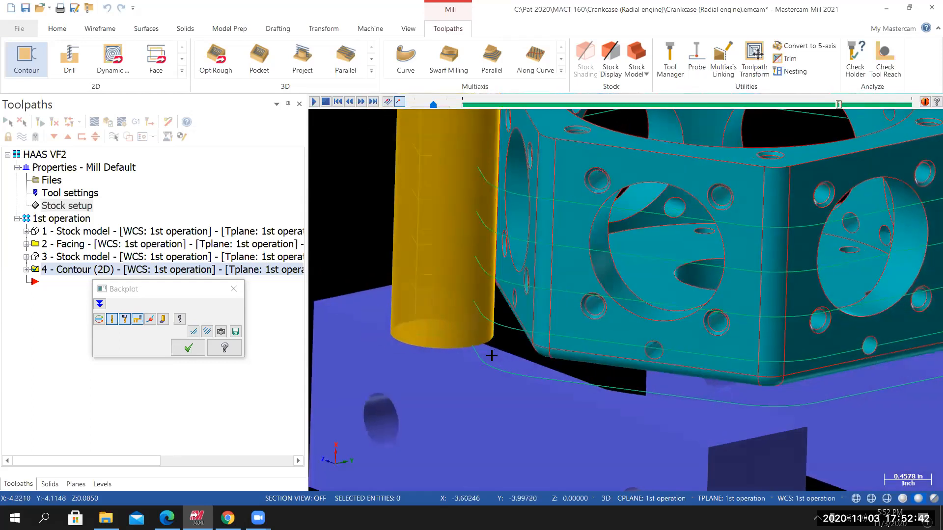
{"action": "key", "text": "s"}
{"action": "key", "text": "s"}
{"action": "key", "text": "s"}
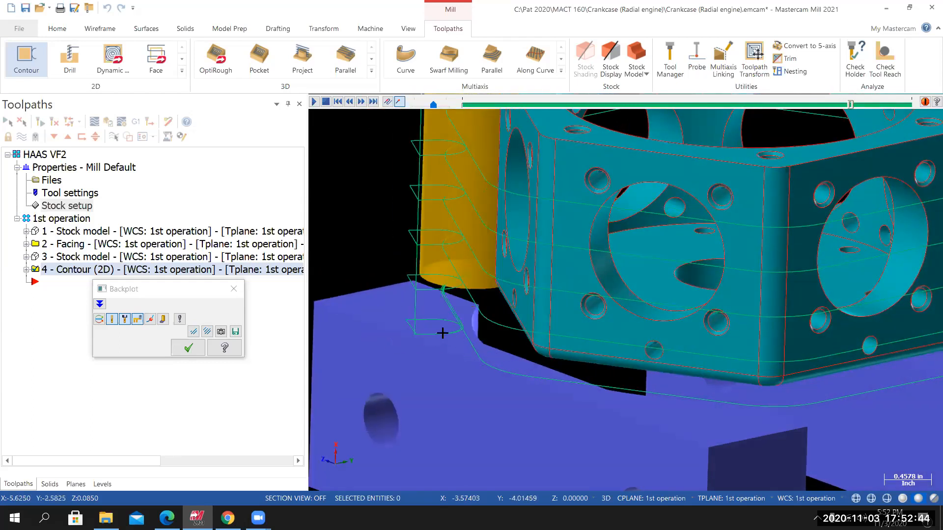
{"action": "scroll", "coordinate": [465, 260], "scroll_direction": "up", "scroll_amount": 2}
{"action": "scroll", "coordinate": [450, 289], "scroll_direction": "up", "scroll_amount": 1}
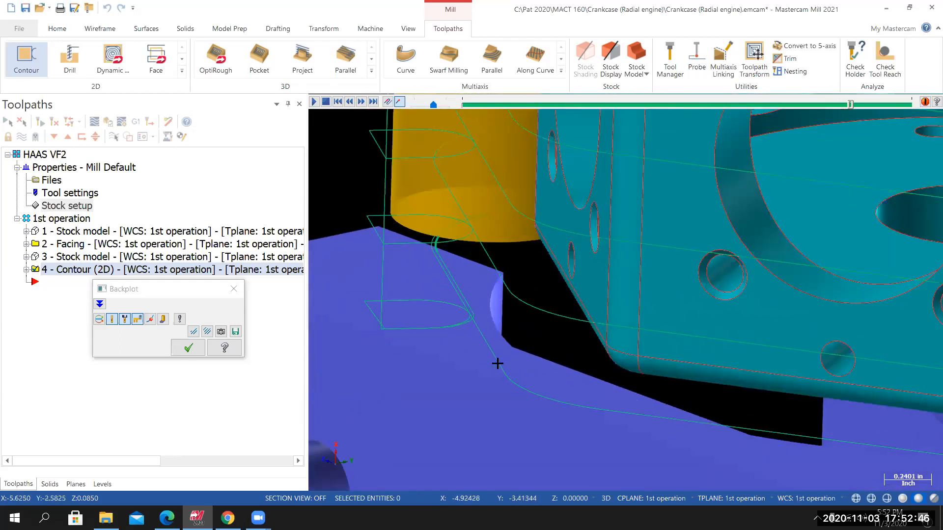
{"action": "scroll", "coordinate": [510, 378], "scroll_direction": "down", "scroll_amount": 5}
{"action": "key", "text": "s"}
{"action": "key", "text": "s"}
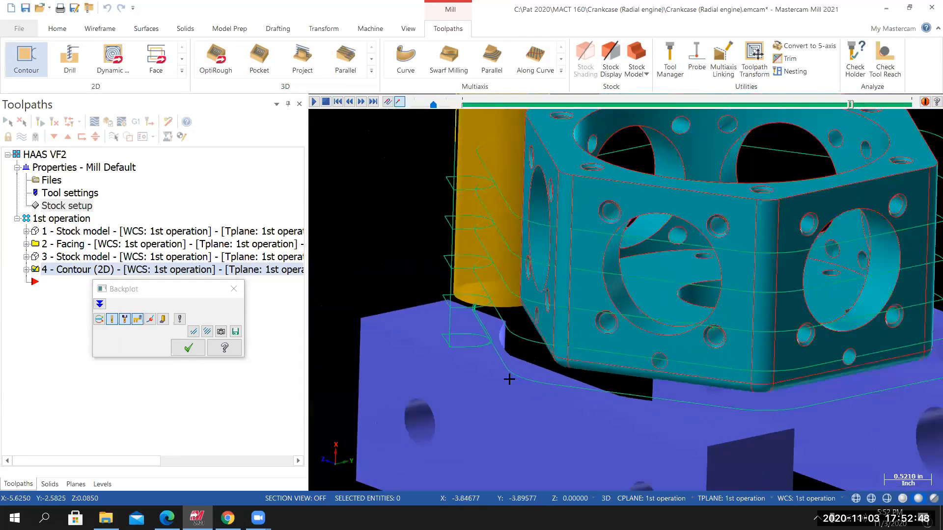
Step the backplot through the finish pass to the final retract, checking the tool's path around the hexagon.
{"action": "scroll", "coordinate": [510, 377], "scroll_direction": "down", "scroll_amount": 1}
{"action": "key", "text": "s"}
{"action": "key", "text": "s"}
{"action": "key", "text": "s"}
{"action": "key", "text": "s"}
{"action": "key", "text": "s"}
{"action": "key", "text": "s"}
{"action": "key", "text": "s"}
{"action": "key", "text": "s"}
{"action": "key", "text": "s"}
{"action": "key", "text": "s"}
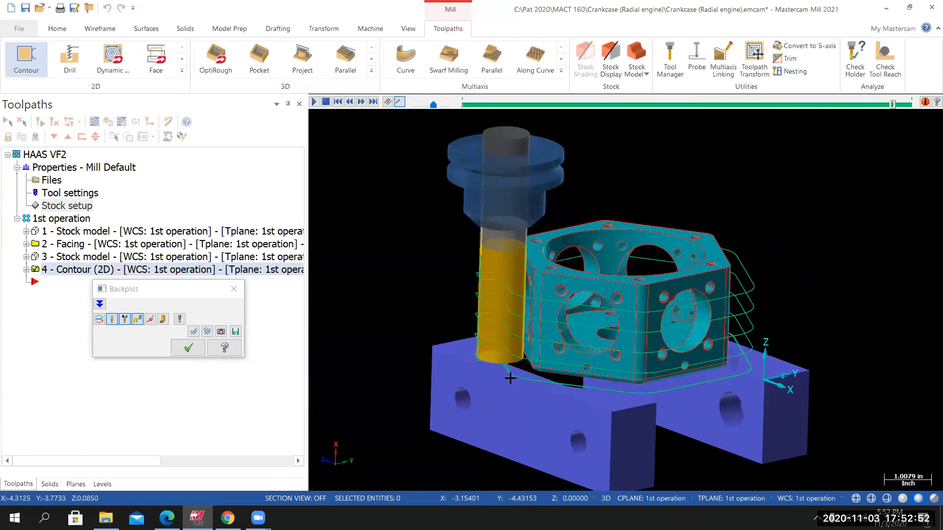
{"action": "middle_click_drag", "start_coordinate": [481, 395], "coordinate": [528, 398]}
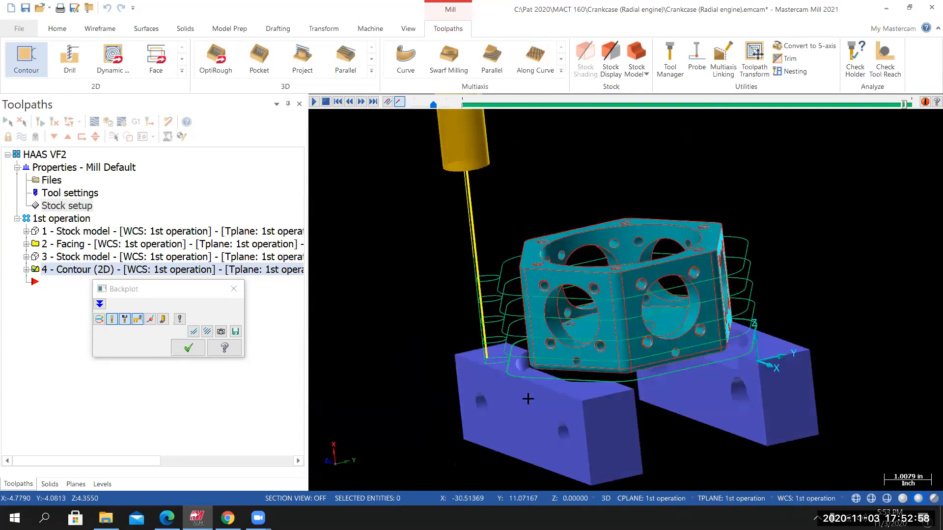
Check the endmill's position beside the vise jaw, close the backplot, and hide the contour operation's toolpath display.
{"action": "scroll", "coordinate": [511, 369], "scroll_direction": "up", "scroll_amount": 2}
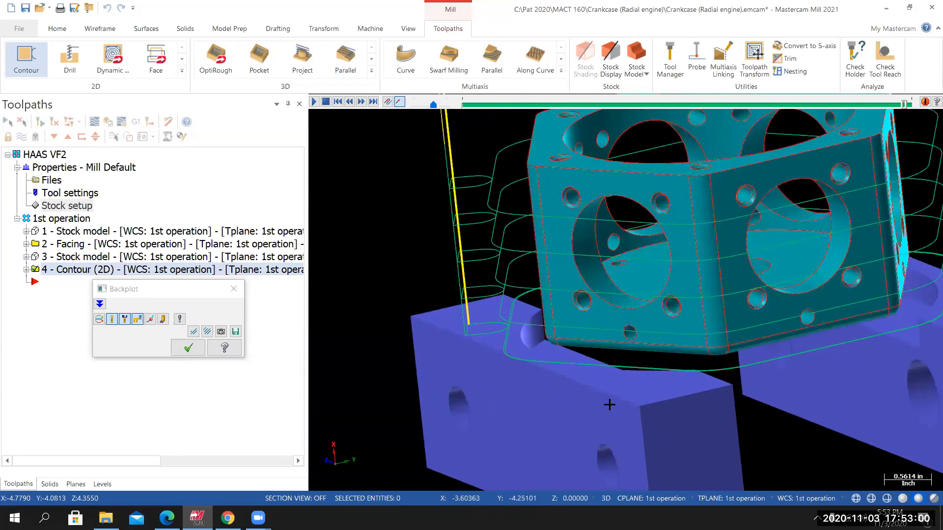
{"action": "mouse_move", "coordinate": [609, 404]}
{"action": "middle_mouse_down"}
{"action": "mouse_move", "coordinate": [625, 417]}
{"action": "mouse_move", "coordinate": [738, 388]}
{"action": "mouse_move", "coordinate": [543, 415]}
{"action": "mouse_move", "coordinate": [585, 400]}
{"action": "middle_mouse_up"}
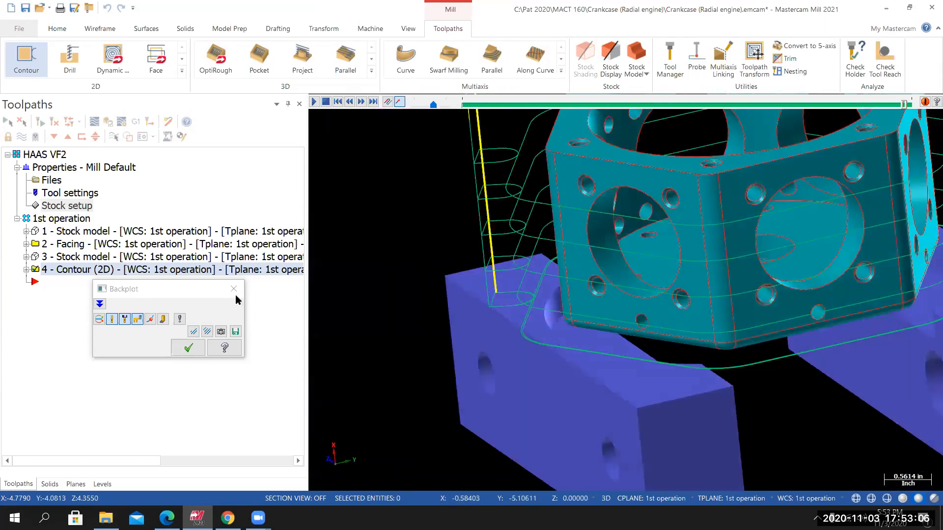
{"action": "left_click", "coordinate": [234, 289]}
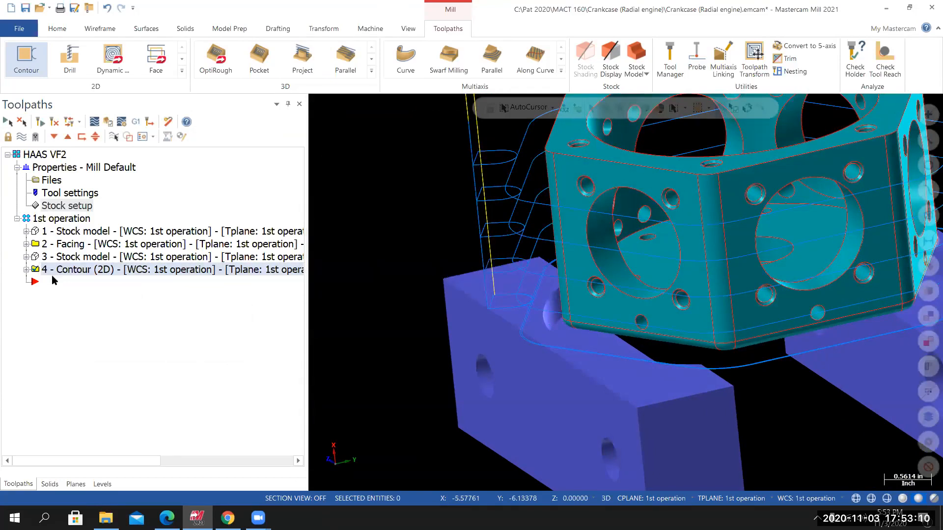
{"action": "left_click", "coordinate": [19, 138]}
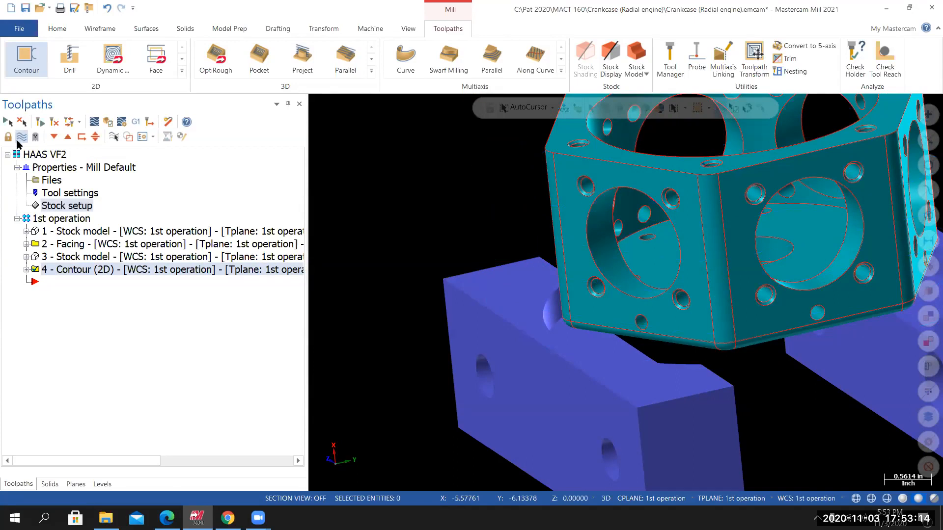
Return the model to the isometric WCS view and save the part file.
{"action": "right_click", "coordinate": [378, 196]}
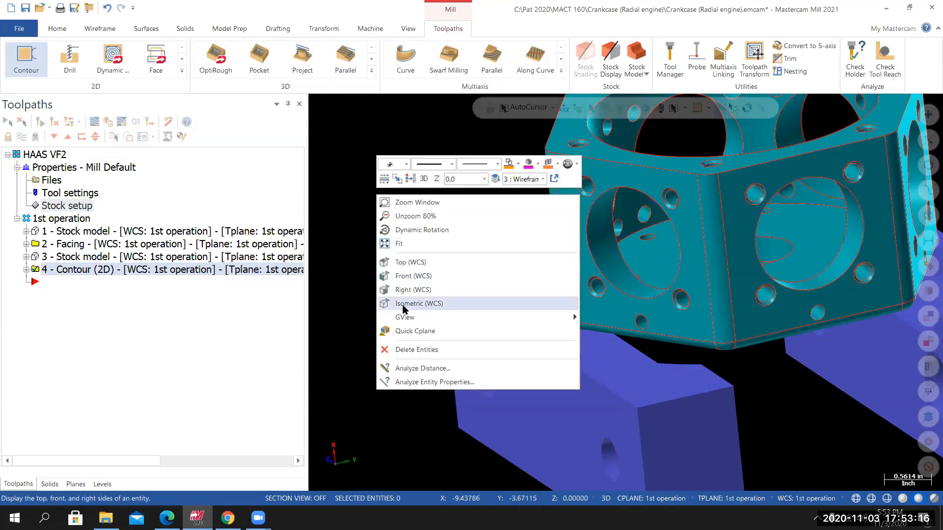
{"action": "left_click", "coordinate": [403, 305]}
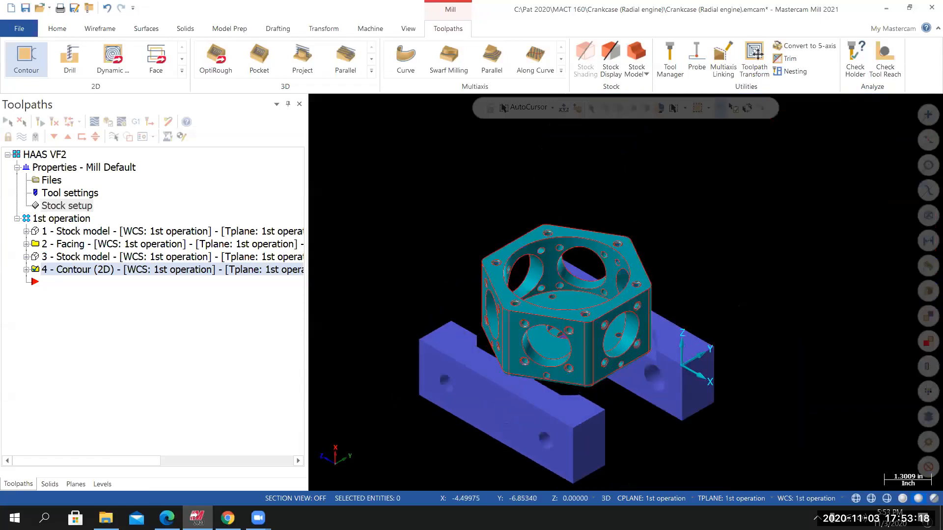
{"action": "left_click", "coordinate": [19, 28]}
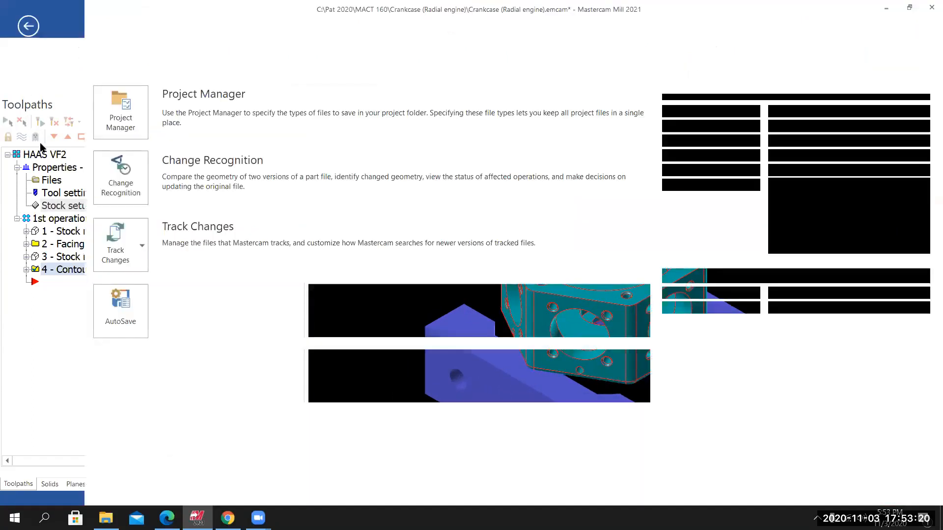
{"action": "left_click", "coordinate": [40, 146]}
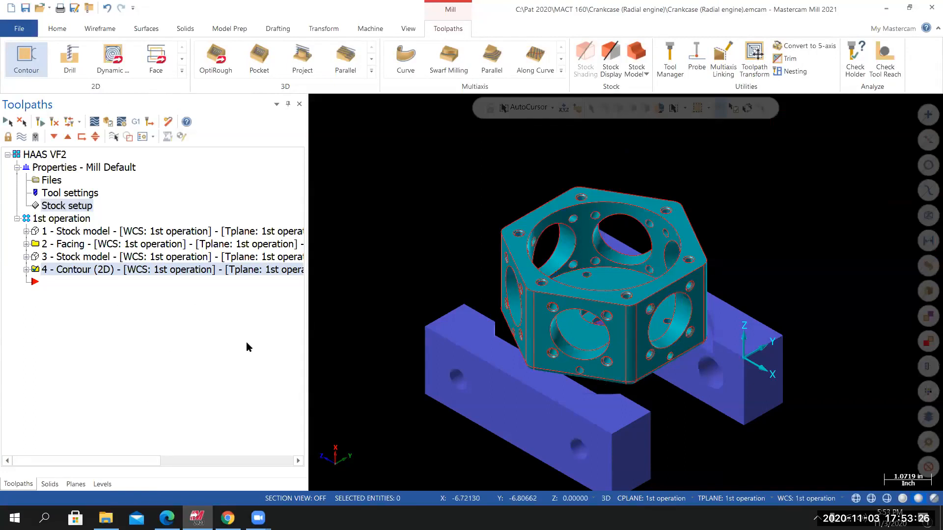
Verify the whole 1st operation group in the simulator, playing the facing and contour cuts with collision stopping left on.
{"action": "left_click", "coordinate": [44, 221]}
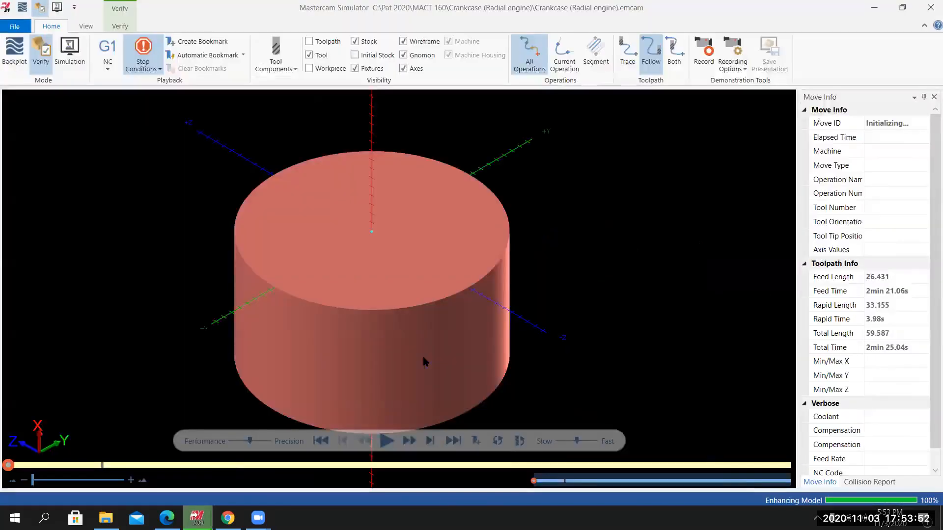
{"action": "mouse_move", "coordinate": [368, 378]}
{"action": "middle_mouse_down"}
{"action": "mouse_move", "coordinate": [358, 362]}
{"action": "mouse_move", "coordinate": [366, 376]}
{"action": "middle_mouse_up"}
{"action": "left_click", "coordinate": [160, 70]}
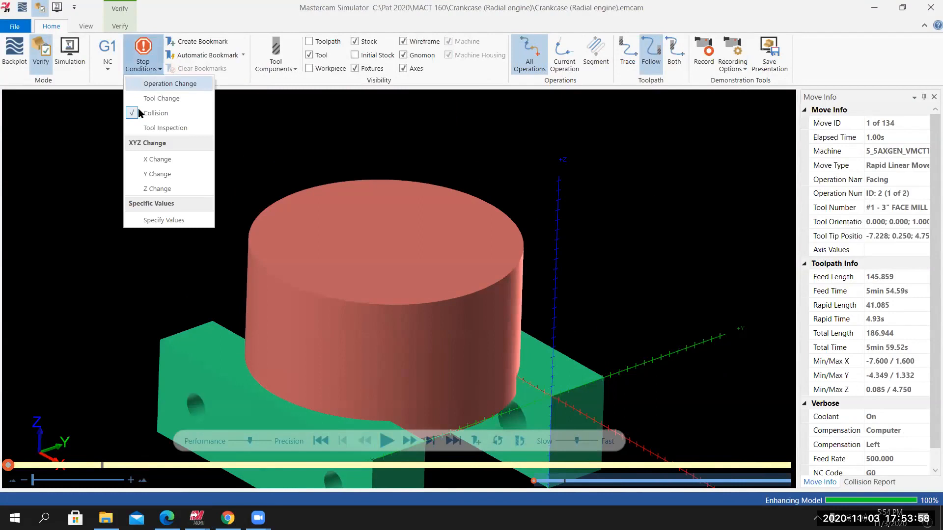
{"action": "left_click", "coordinate": [241, 11]}
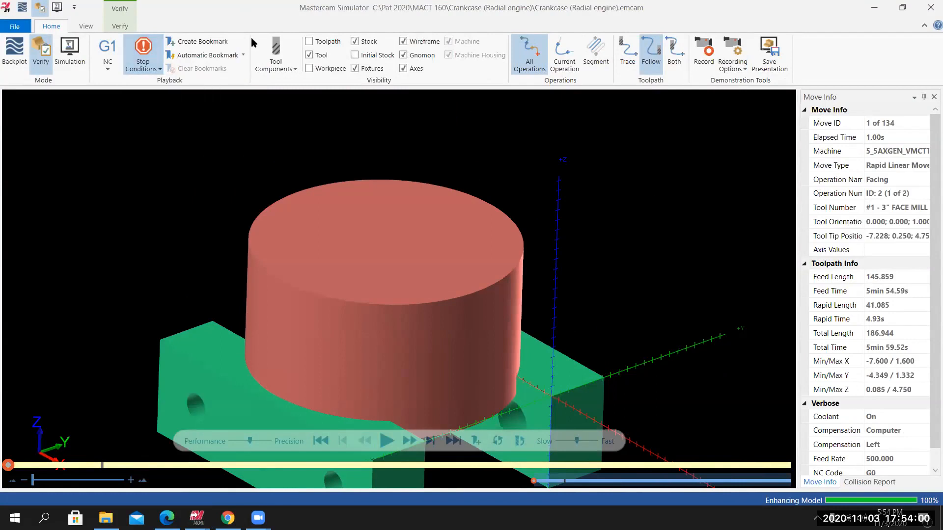
{"action": "left_click", "coordinate": [386, 442]}
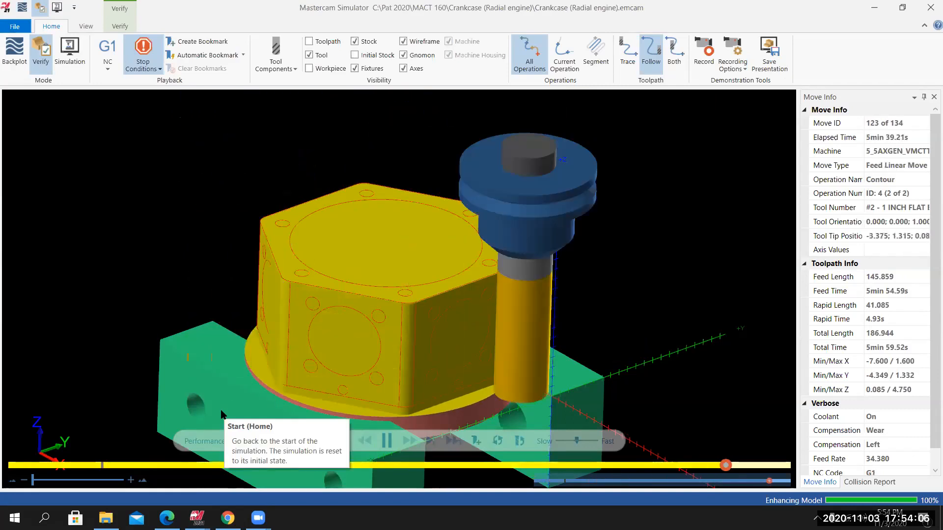
Examine the machined hexagon's walls and corners and the uncut stock above the vise jaws in the finished simulation.
{"action": "middle_click_drag", "start_coordinate": [283, 415], "coordinate": [287, 257]}
{"action": "scroll", "coordinate": [265, 316], "scroll_direction": "up", "scroll_amount": 5}
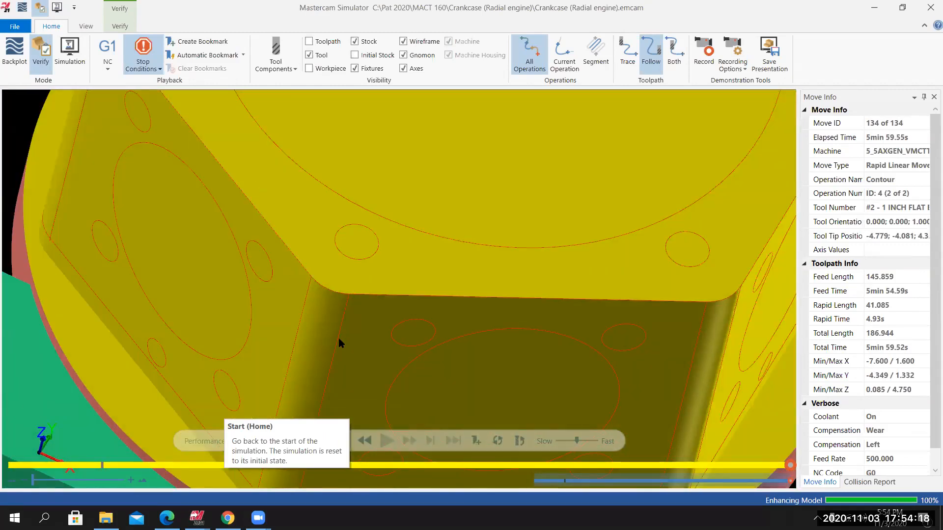
{"action": "scroll", "coordinate": [338, 339], "scroll_direction": "down", "scroll_amount": 5}
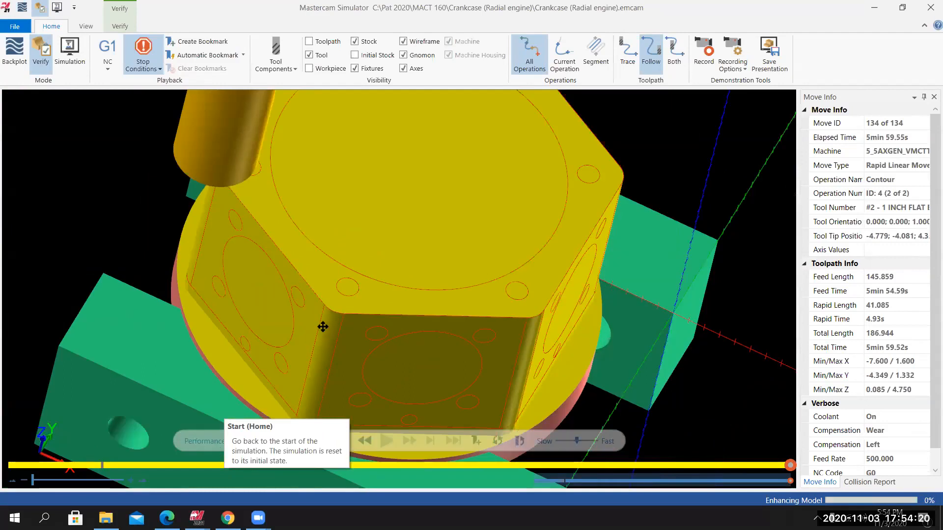
{"action": "middle_click_drag", "start_coordinate": [398, 393], "coordinate": [447, 430]}
{"action": "scroll", "coordinate": [447, 430], "scroll_direction": "down", "scroll_amount": 5}
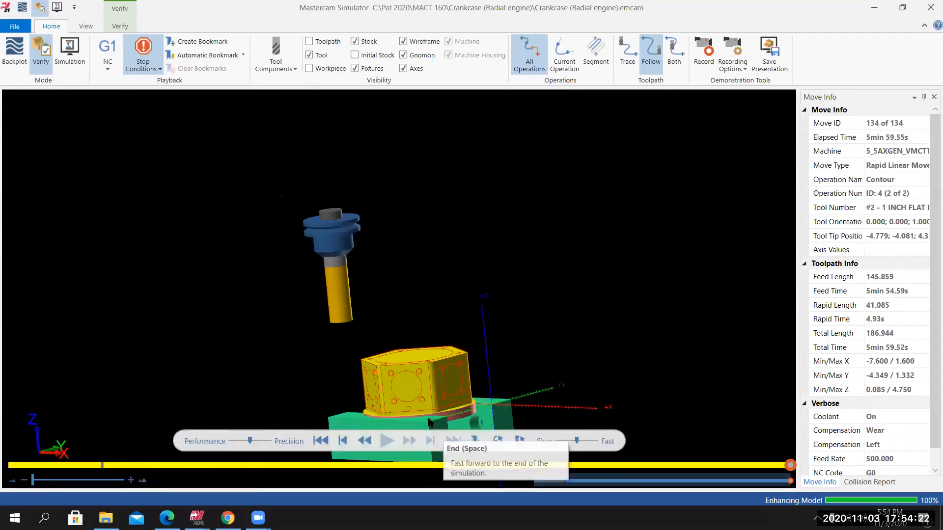
{"action": "scroll", "coordinate": [417, 408], "scroll_direction": "up", "scroll_amount": 8}
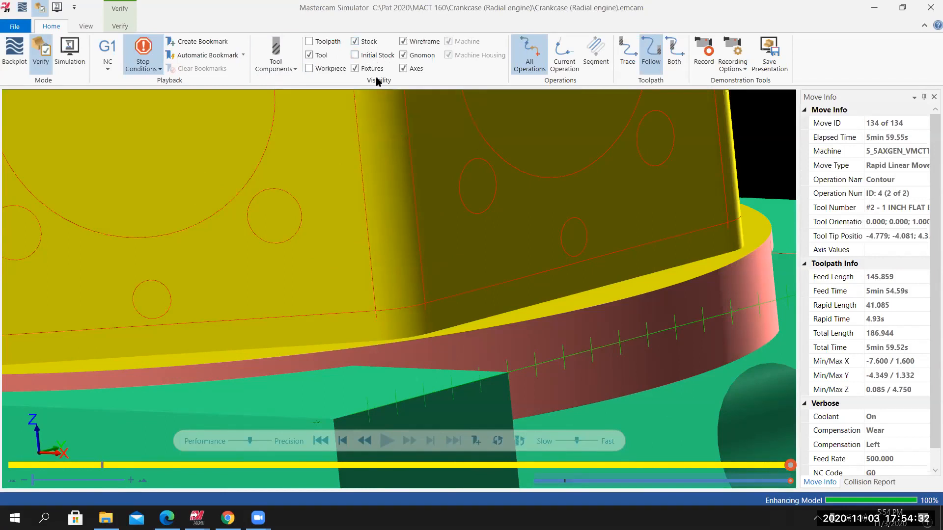
Make the simulated stock translucent and examine the contour's depth below the part and above the jaws in front view.
{"action": "left_click", "coordinate": [355, 43]}
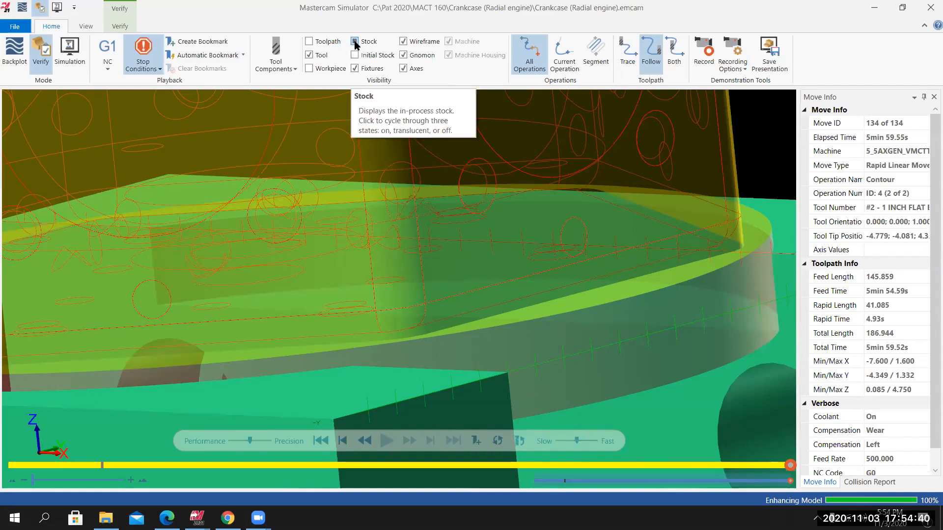
{"action": "scroll", "coordinate": [369, 202], "scroll_direction": "down", "scroll_amount": 3}
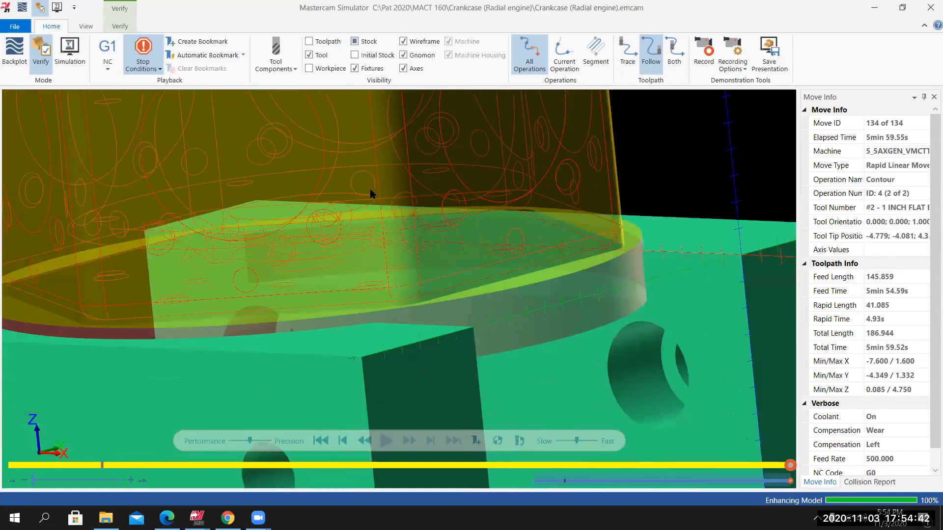
{"action": "right_click", "coordinate": [371, 193]}
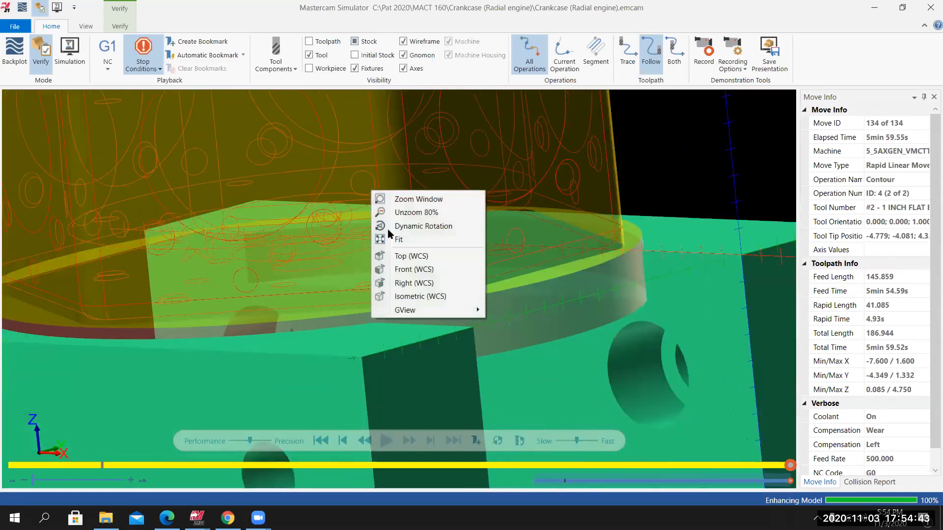
{"action": "left_click", "coordinate": [405, 271]}
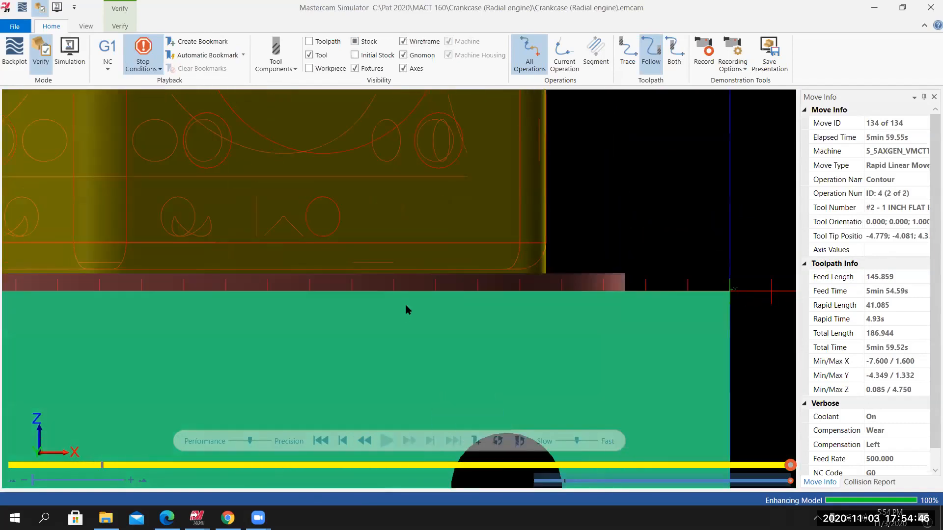
{"action": "scroll", "coordinate": [406, 310], "scroll_direction": "up", "scroll_amount": 4}
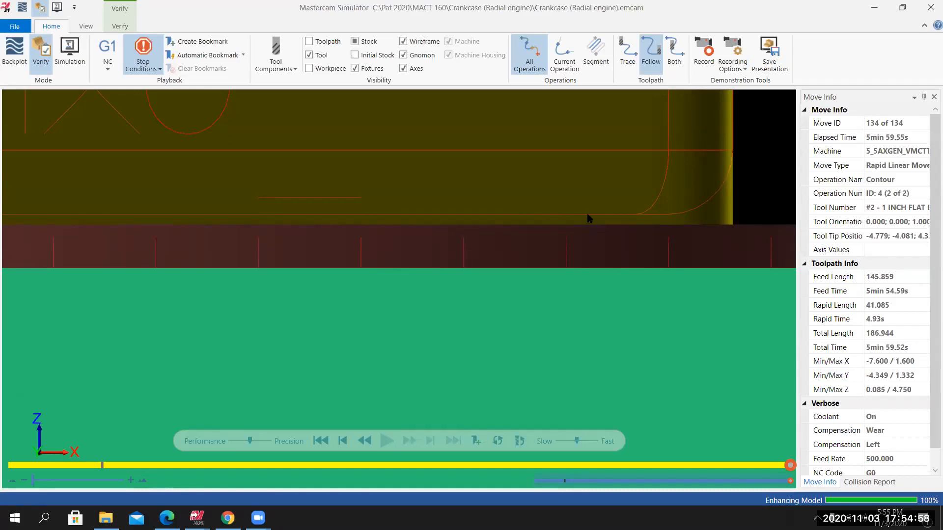
{"action": "scroll", "coordinate": [588, 221], "scroll_direction": "down", "scroll_amount": 5}
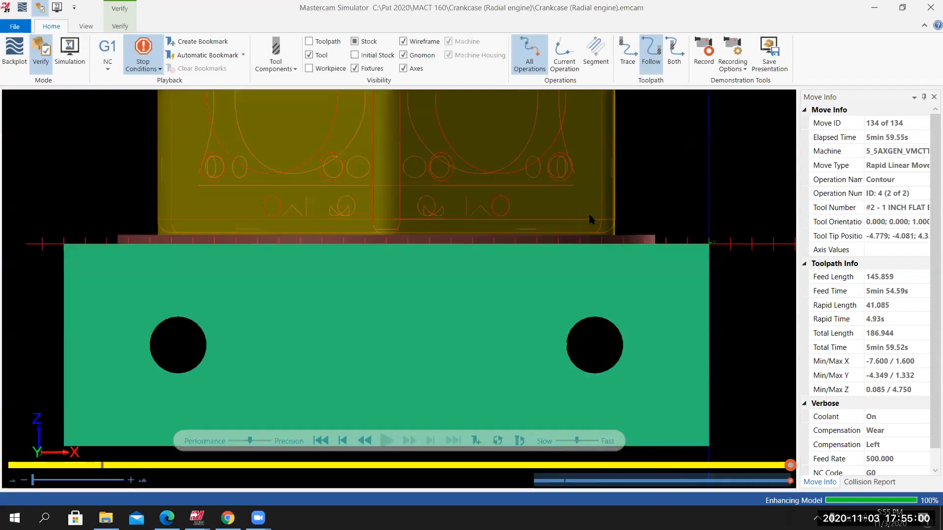
Examine from several angles how the remaining round stock sits in the vise jaws beneath the translucent hexagon.
{"action": "middle_click_drag", "start_coordinate": [579, 242], "coordinate": [482, 300]}
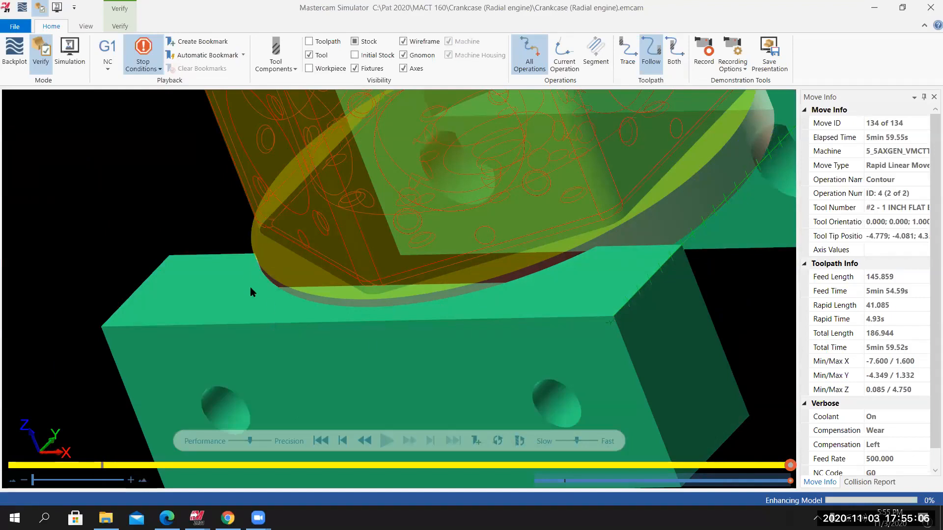
{"action": "middle_click_drag", "start_coordinate": [590, 303], "coordinate": [378, 209]}
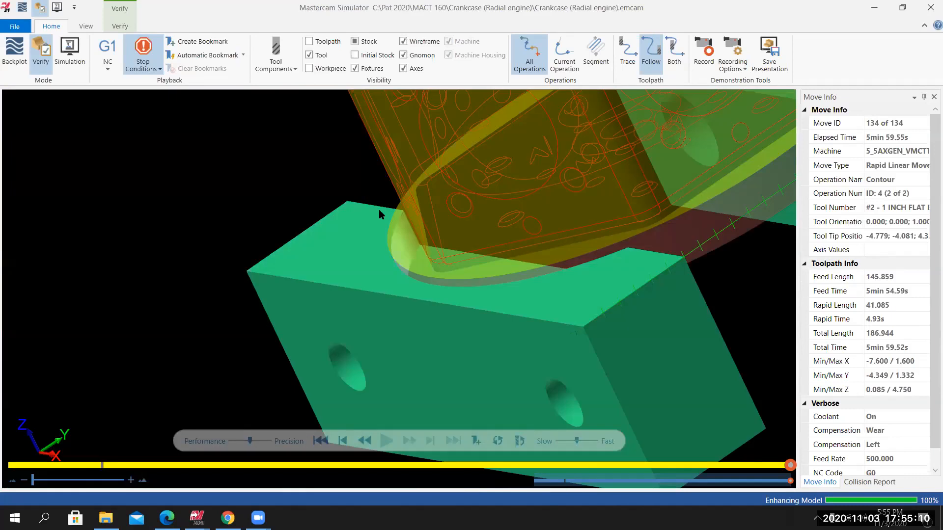
{"action": "middle_click_drag", "start_coordinate": [449, 280], "coordinate": [507, 326]}
{"action": "scroll", "coordinate": [521, 255], "scroll_direction": "down", "scroll_amount": 6}
{"action": "scroll", "coordinate": [520, 255], "scroll_direction": "up", "scroll_amount": 4}
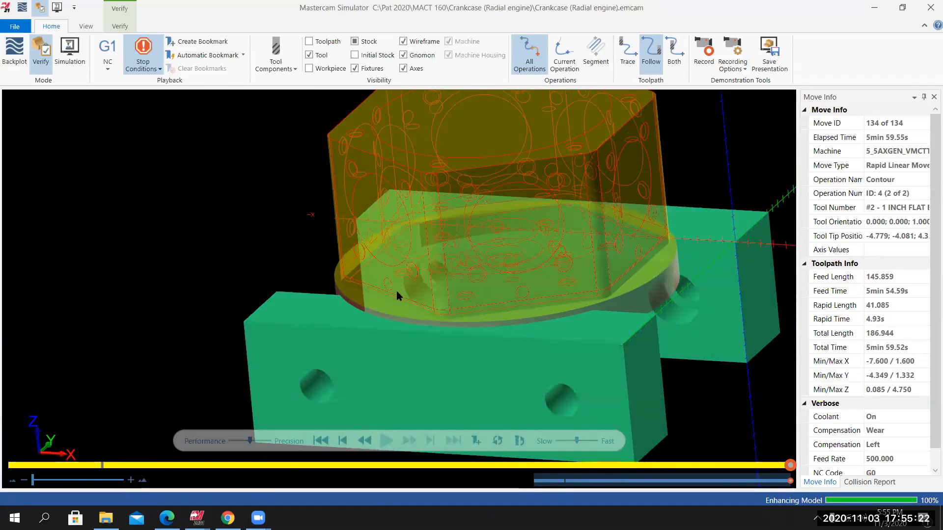
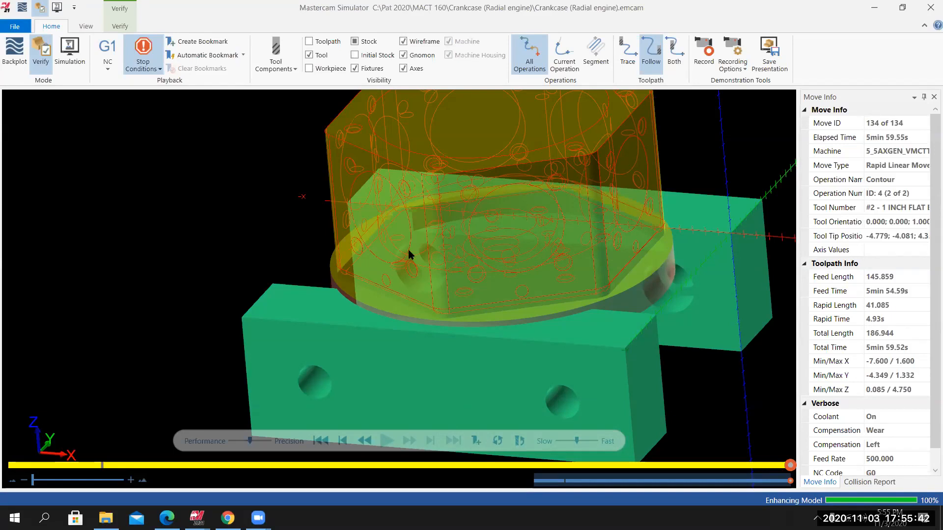
{"action": "middle_click_drag", "start_coordinate": [459, 295], "coordinate": [287, 231]}
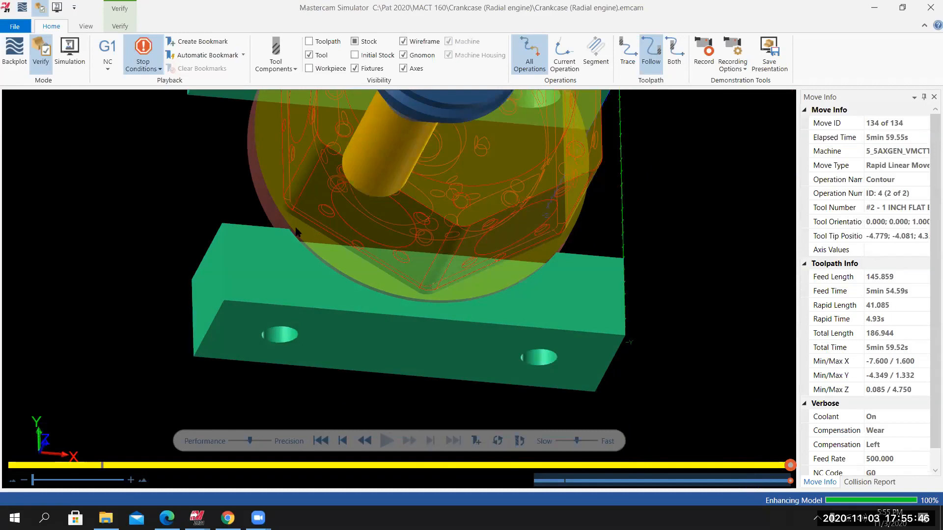
{"action": "middle_click_drag", "start_coordinate": [561, 279], "coordinate": [501, 224]}
{"action": "scroll", "coordinate": [552, 248], "scroll_direction": "down", "scroll_amount": 3}
{"action": "scroll", "coordinate": [534, 239], "scroll_direction": "up", "scroll_amount": 3}
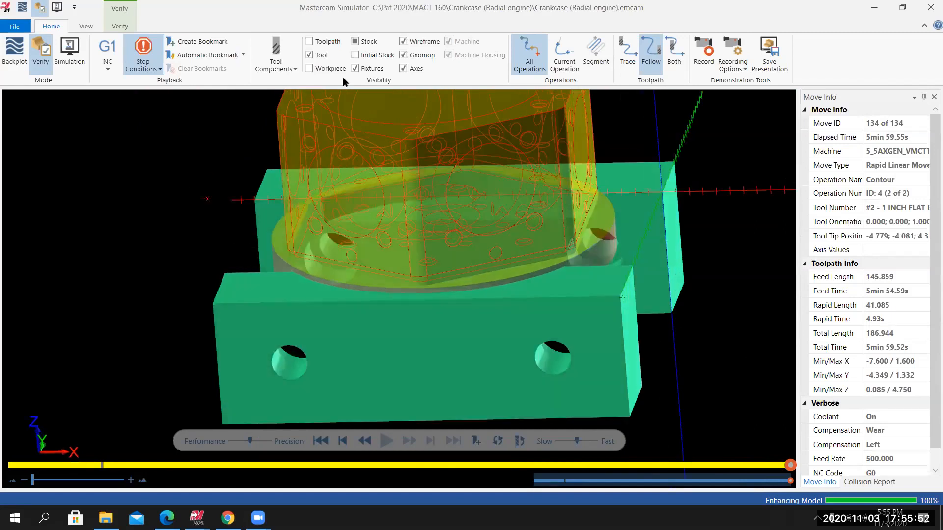
Restore the simulated stock to its solid display and close the simulator.
{"action": "left_click", "coordinate": [356, 44]}
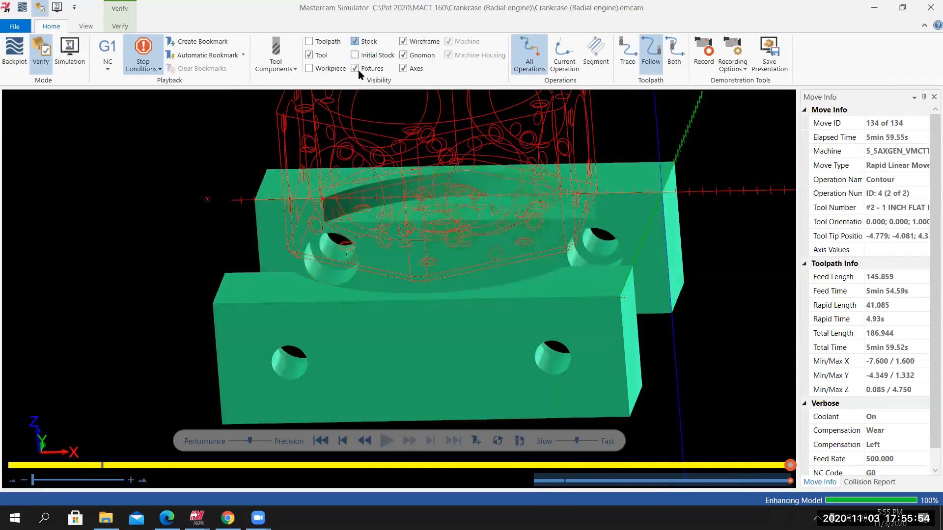
{"action": "left_click", "coordinate": [366, 45]}
{"action": "mouse_move", "coordinate": [410, 239]}
{"action": "middle_mouse_down"}
{"action": "mouse_move", "coordinate": [400, 236]}
{"action": "mouse_move", "coordinate": [423, 248]}
{"action": "middle_mouse_up"}
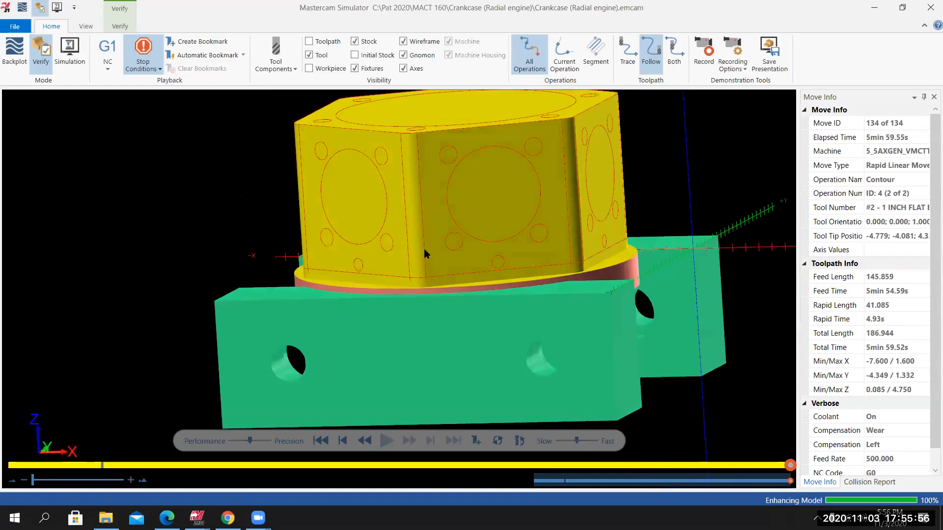
{"action": "scroll", "coordinate": [423, 248], "scroll_direction": "down", "scroll_amount": 4}
{"action": "scroll", "coordinate": [423, 247], "scroll_direction": "up", "scroll_amount": 1}
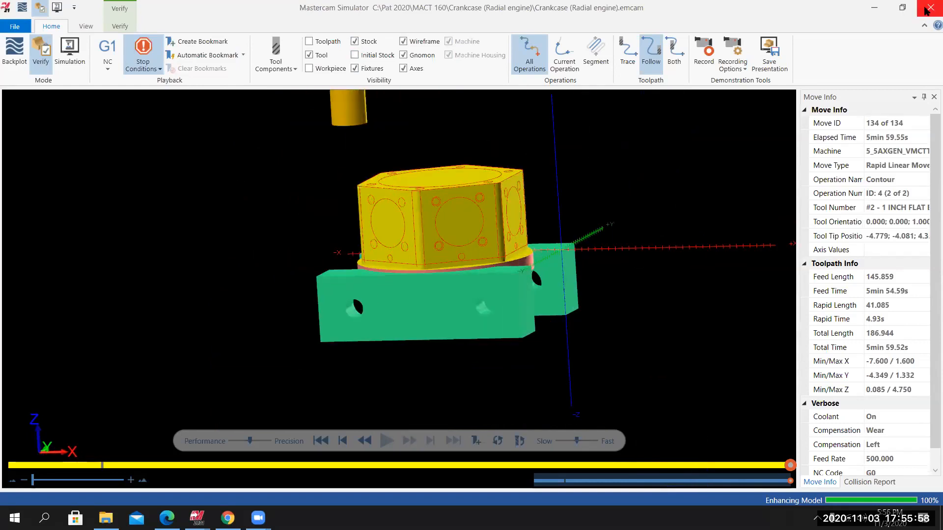
{"action": "left_click", "coordinate": [929, 8]}
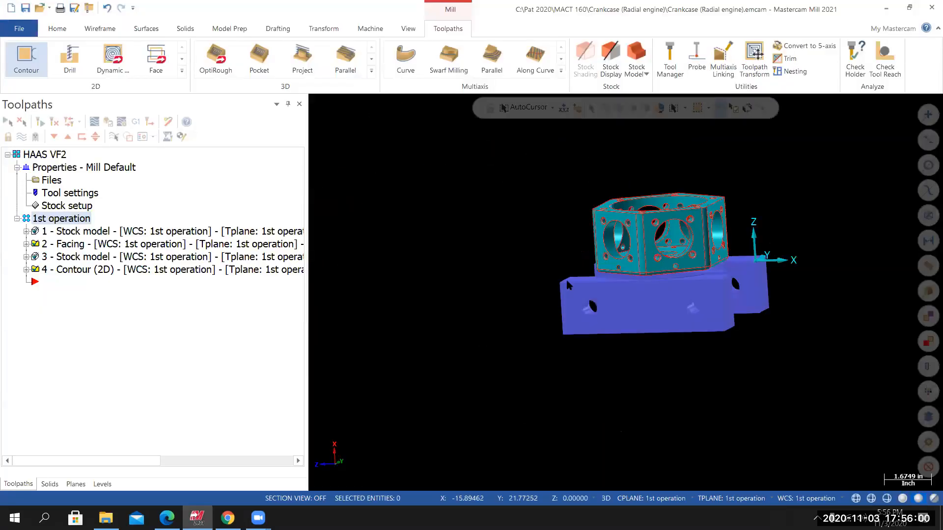
Create a stock model named Contour outside profile, using the Facing operation stock model as its initial stock shape.
{"action": "right_click", "coordinate": [568, 284]}
{"action": "left_click", "coordinate": [543, 290]}
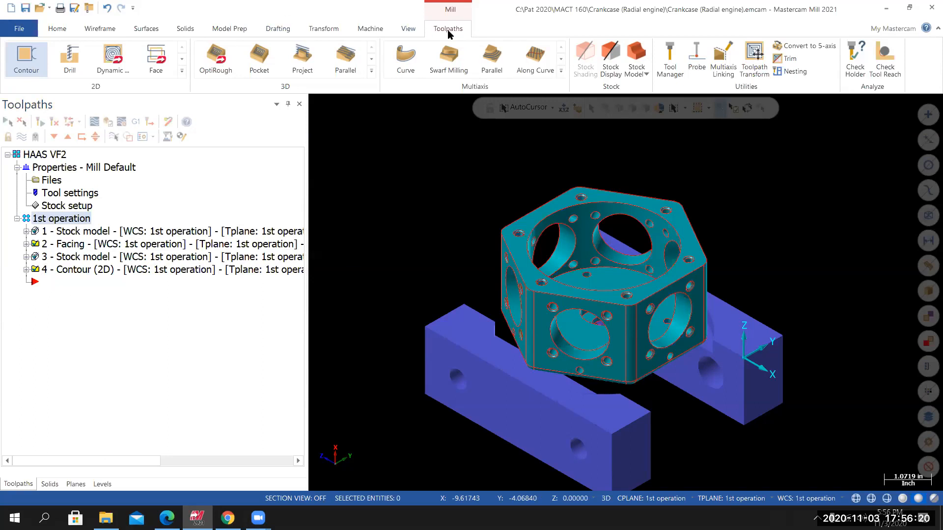
{"action": "left_click", "coordinate": [637, 53]}
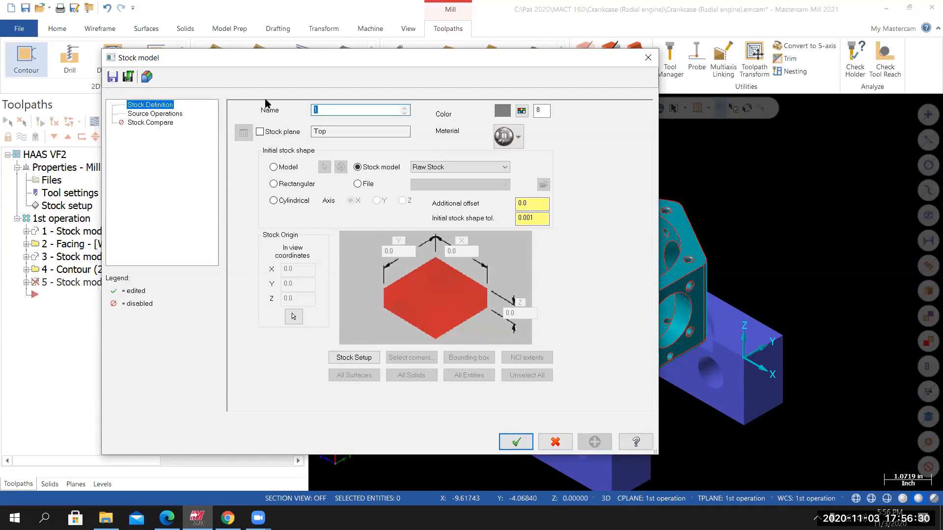
{"action": "type", "text": "cOntour outside profile"}
{"action": "left_click", "coordinate": [467, 168]}
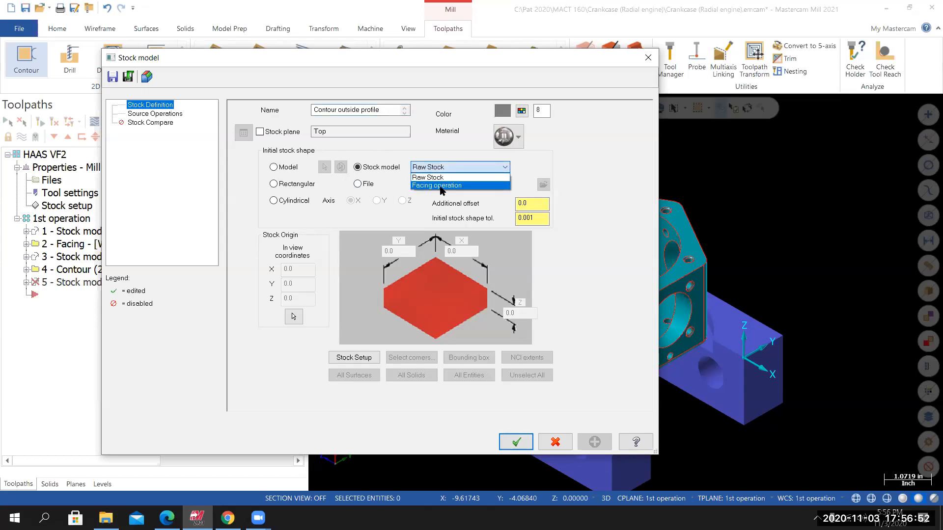
{"action": "left_click", "coordinate": [442, 186]}
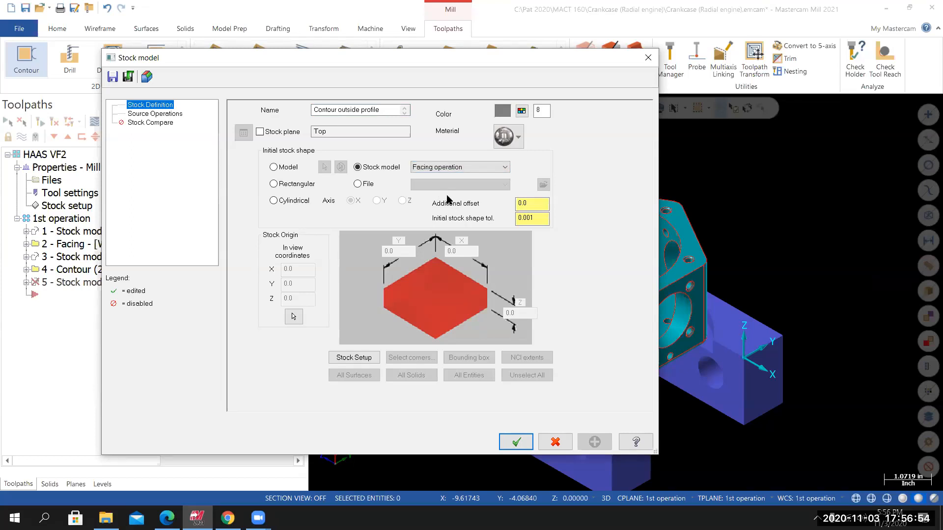
Compute the new stock model from only the 4 - Contour (2D) source operation and accept it.
{"action": "left_click", "coordinate": [179, 117]}
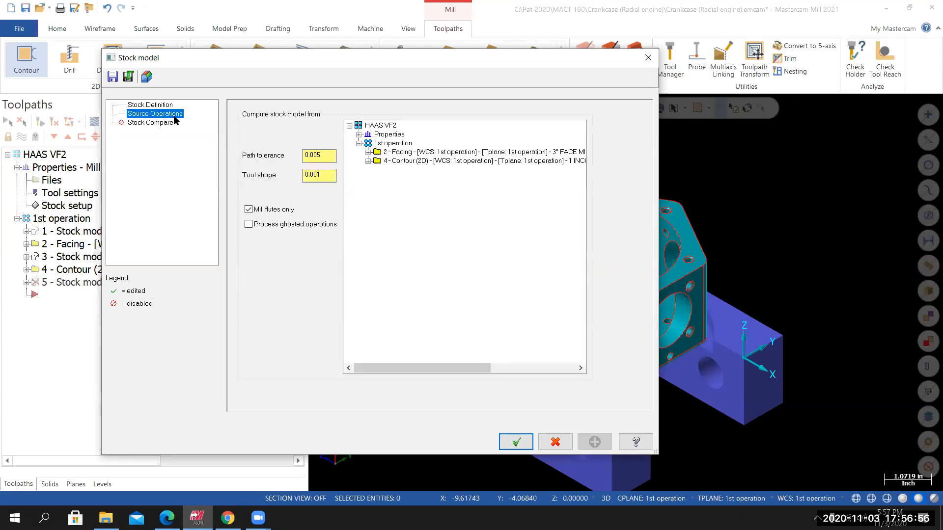
{"action": "left_click", "coordinate": [401, 162]}
{"action": "left_click", "coordinate": [513, 442]}
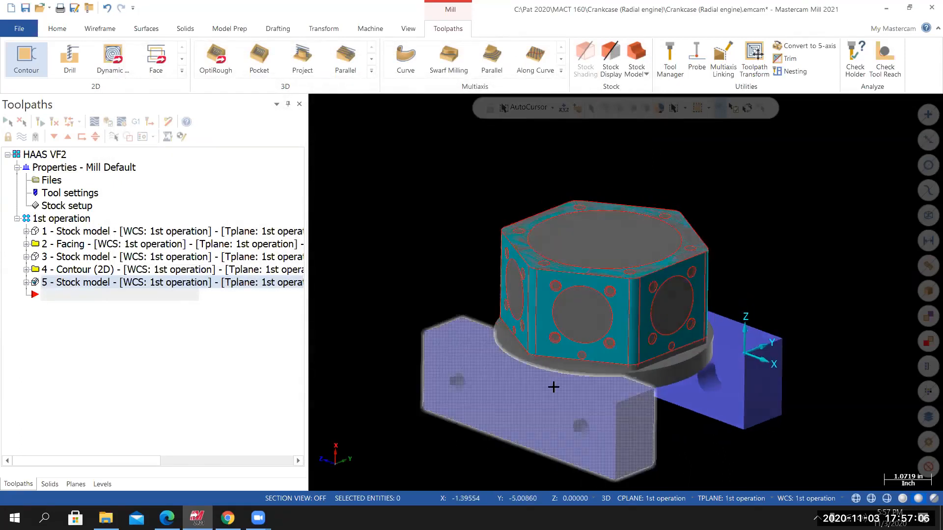
Inspect the contoured stock model around the crankcase and vise jaws, hide its display, and return to the isometric view.
{"action": "scroll", "coordinate": [555, 388], "scroll_direction": "up", "scroll_amount": 5}
{"action": "middle_click_drag", "start_coordinate": [575, 385], "coordinate": [545, 397]}
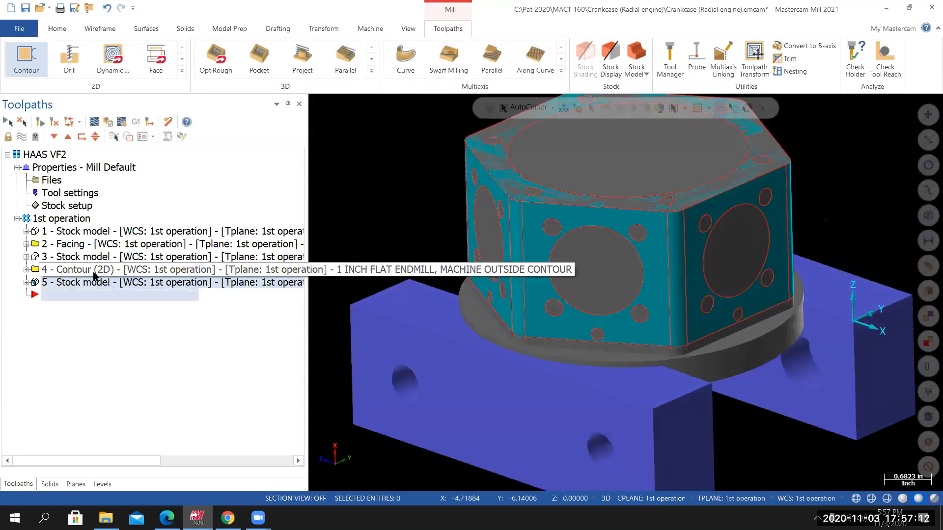
{"action": "left_click", "coordinate": [21, 137]}
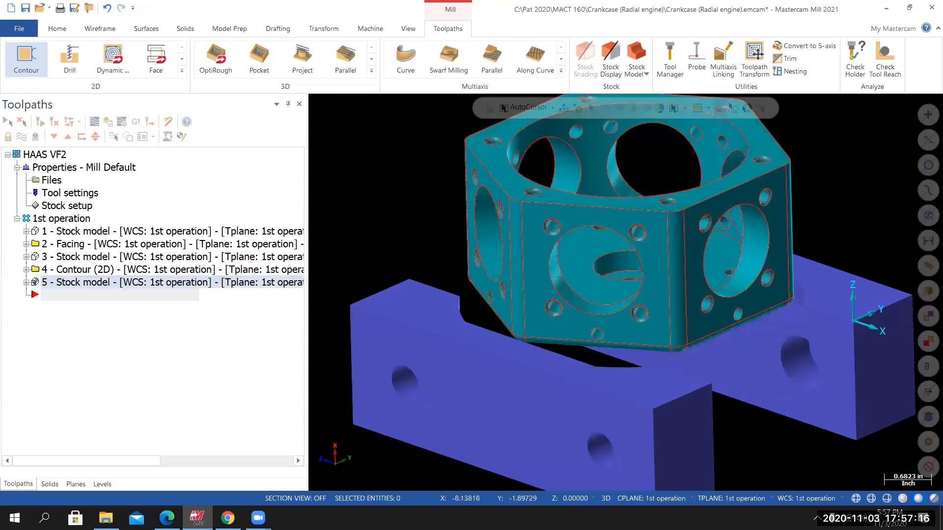
{"action": "right_click", "coordinate": [376, 202]}
{"action": "left_click", "coordinate": [402, 314]}
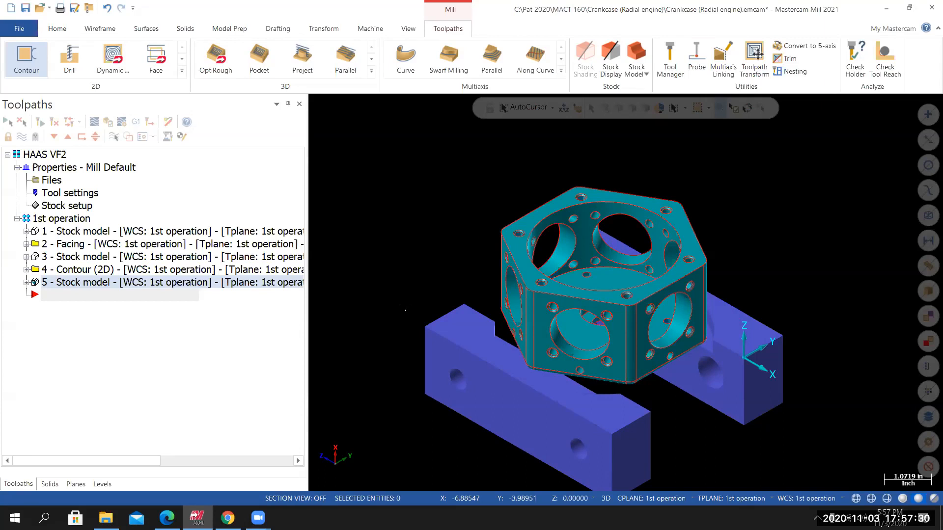
Examine the crankcase's interior pocket, its floor holes and the stepped center bore from above.
{"action": "middle_click_drag", "start_coordinate": [605, 315], "coordinate": [569, 270]}
{"action": "scroll", "coordinate": [582, 286], "scroll_direction": "down", "scroll_amount": 1}
{"action": "scroll", "coordinate": [582, 286], "scroll_direction": "up", "scroll_amount": 2}
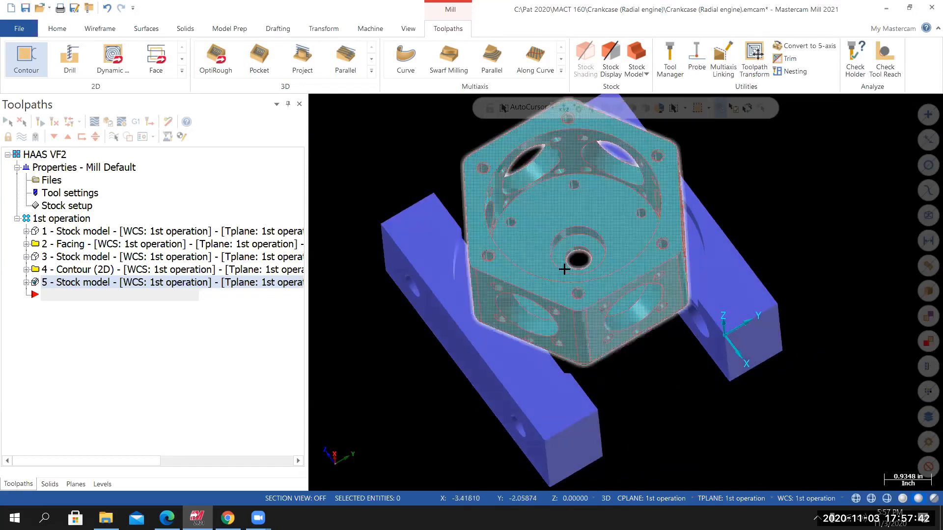
{"action": "scroll", "coordinate": [570, 268], "scroll_direction": "up", "scroll_amount": 3}
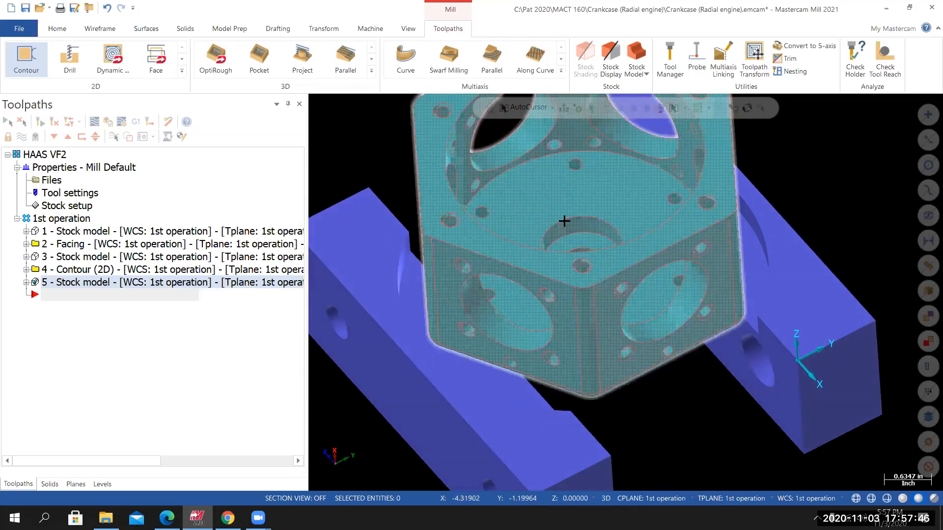
{"action": "scroll", "coordinate": [565, 222], "scroll_direction": "down", "scroll_amount": 1}
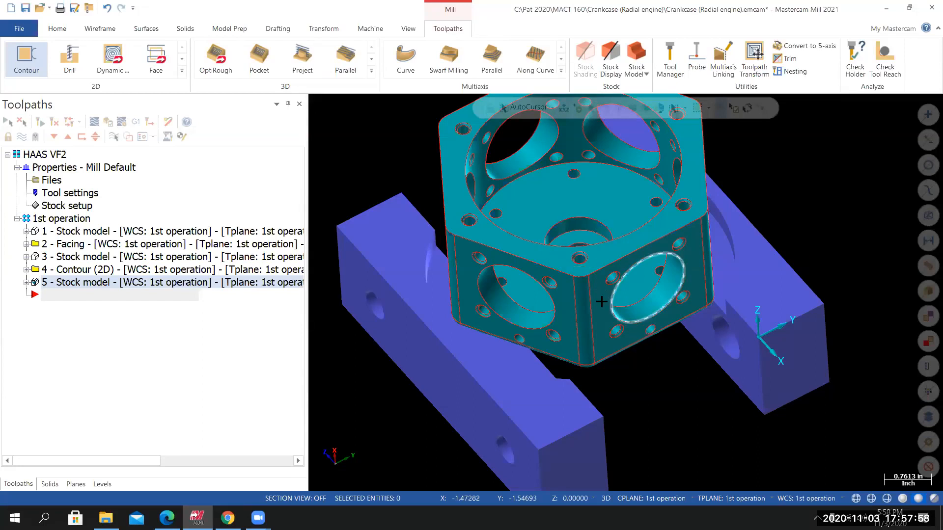
{"action": "mouse_move", "coordinate": [555, 157]}
{"action": "middle_mouse_down"}
{"action": "mouse_move", "coordinate": [564, 225]}
{"action": "mouse_move", "coordinate": [568, 210]}
{"action": "mouse_move", "coordinate": [592, 207]}
{"action": "middle_mouse_up"}
{"action": "scroll", "coordinate": [592, 207], "scroll_direction": "up", "scroll_amount": 2}
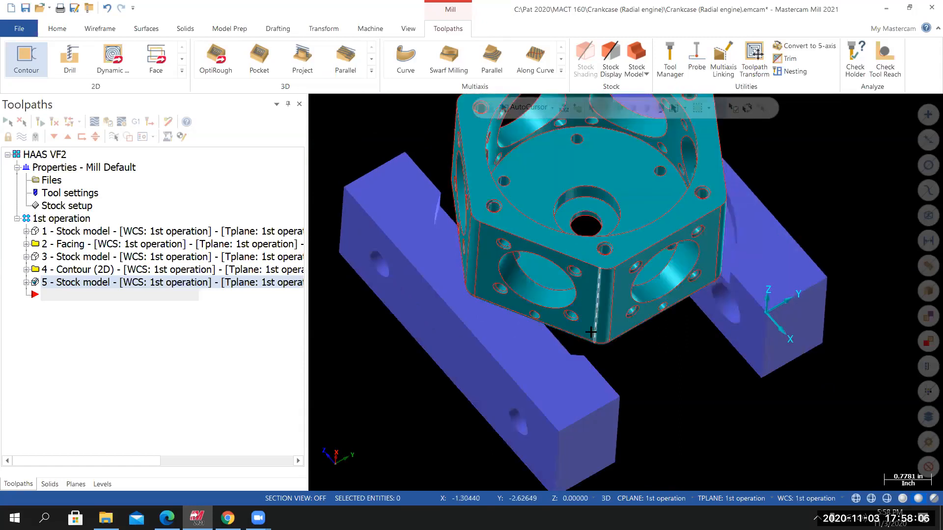
Examine the crankcase's underside, side-wall openings and top-face holes from below and above.
{"action": "middle_click_drag", "start_coordinate": [547, 275], "coordinate": [549, 223]}
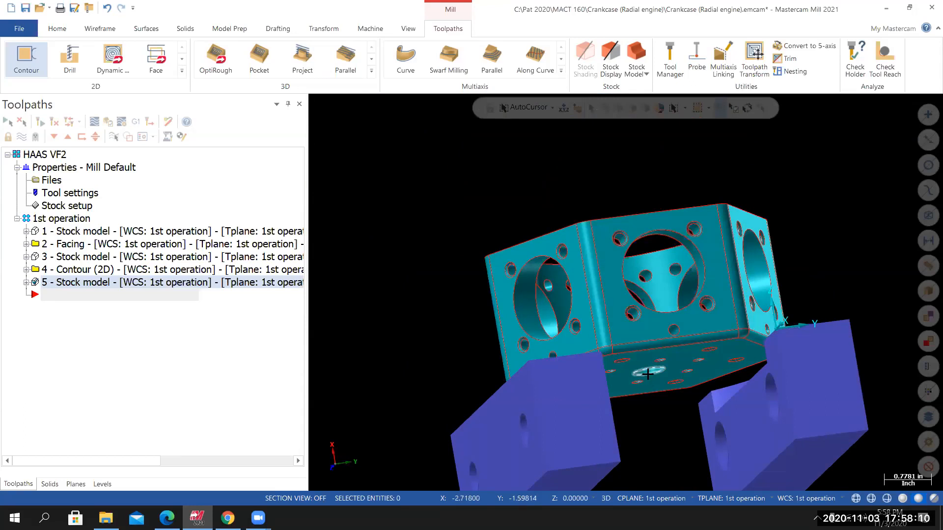
{"action": "middle_click_drag", "start_coordinate": [647, 374], "coordinate": [653, 371]}
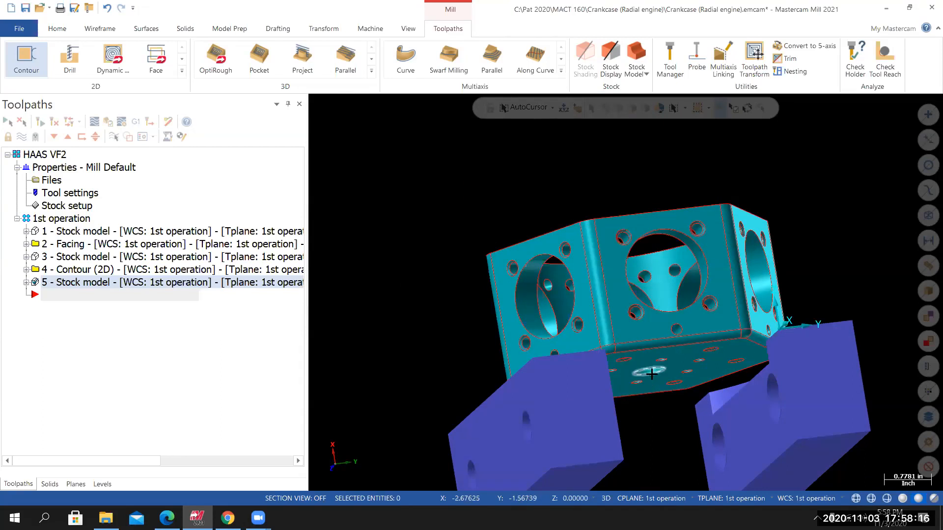
{"action": "middle_click_drag", "start_coordinate": [652, 377], "coordinate": [651, 374]}
{"action": "middle_click_drag", "start_coordinate": [664, 338], "coordinate": [697, 393]}
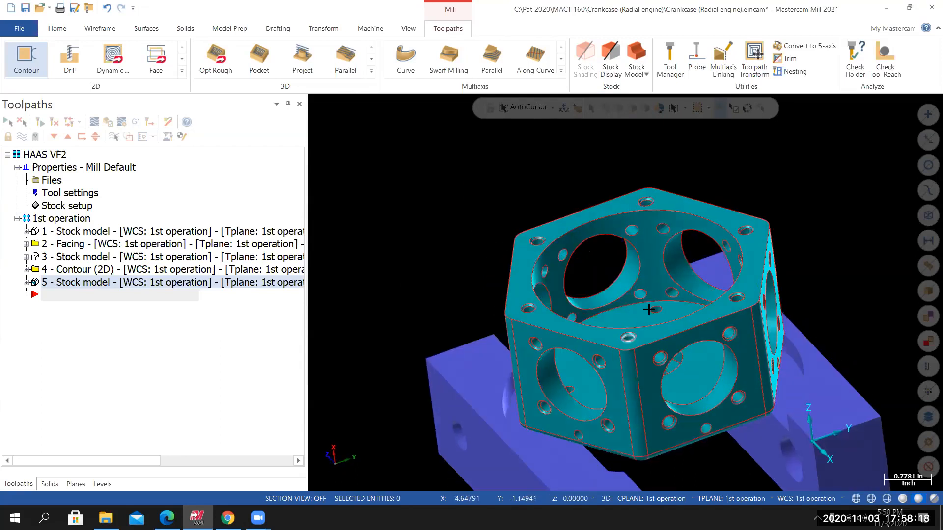
{"action": "scroll", "coordinate": [663, 383], "scroll_direction": "up", "scroll_amount": 3}
{"action": "middle_click_drag", "start_coordinate": [664, 385], "coordinate": [656, 362]}
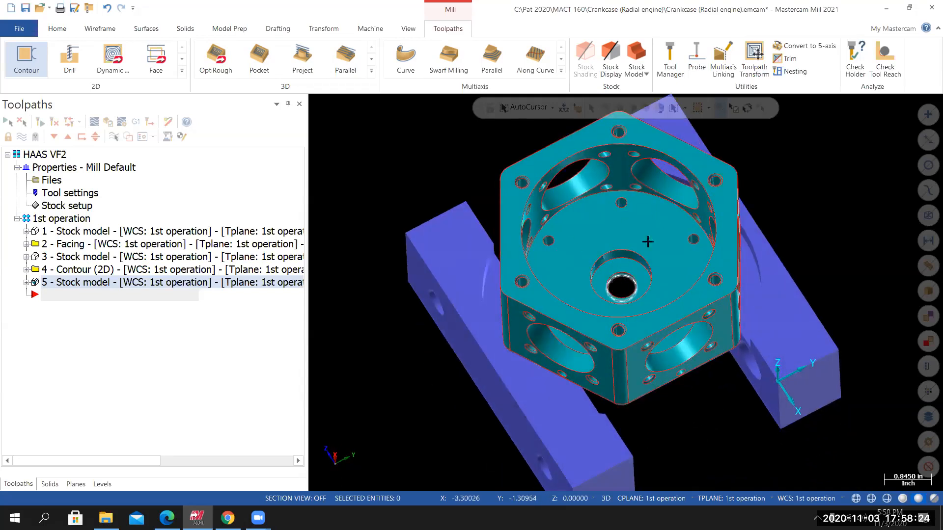
{"action": "mouse_move", "coordinate": [578, 358]}
{"action": "middle_mouse_down"}
{"action": "mouse_move", "coordinate": [600, 337]}
{"action": "mouse_move", "coordinate": [610, 341]}
{"action": "mouse_move", "coordinate": [578, 341]}
{"action": "mouse_move", "coordinate": [584, 362]}
{"action": "mouse_move", "coordinate": [579, 355]}
{"action": "middle_mouse_up"}
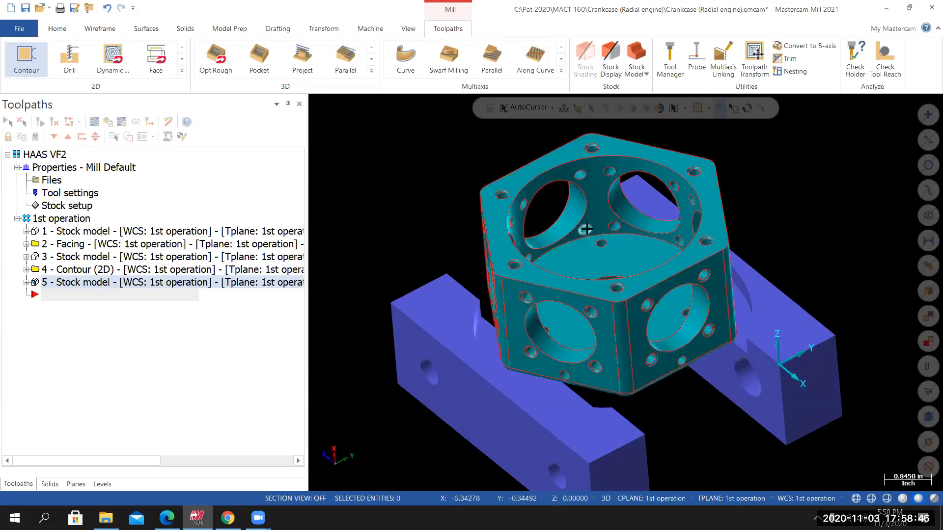
Analyze the arc properties of the center through-hole's edge in the pocket floor, and close the analysis.
{"action": "middle_click_drag", "start_coordinate": [621, 275], "coordinate": [626, 331]}
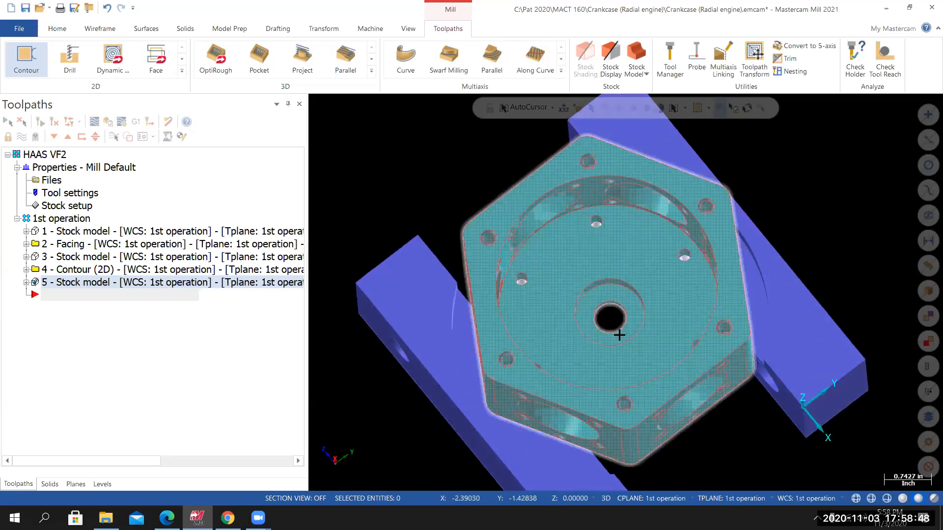
{"action": "scroll", "coordinate": [619, 335], "scroll_direction": "up", "scroll_amount": 4}
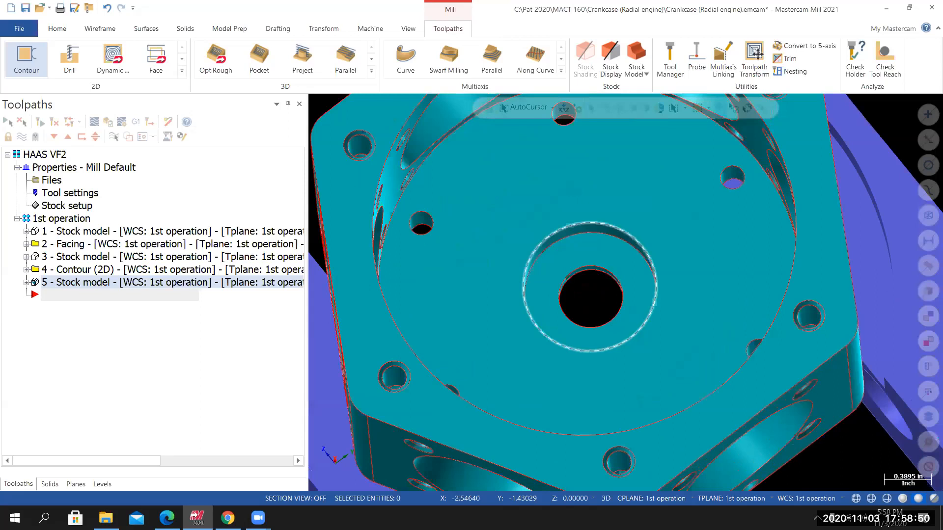
{"action": "scroll", "coordinate": [617, 337], "scroll_direction": "up", "scroll_amount": 1}
{"action": "middle_click_drag", "start_coordinate": [618, 338], "coordinate": [607, 300]}
{"action": "left_click", "coordinate": [591, 262]}
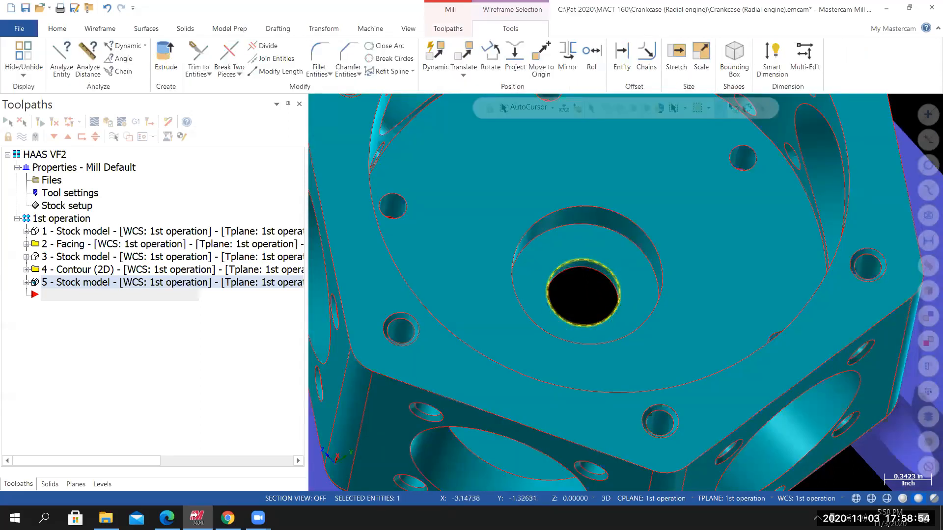
{"action": "key", "text": "F4"}
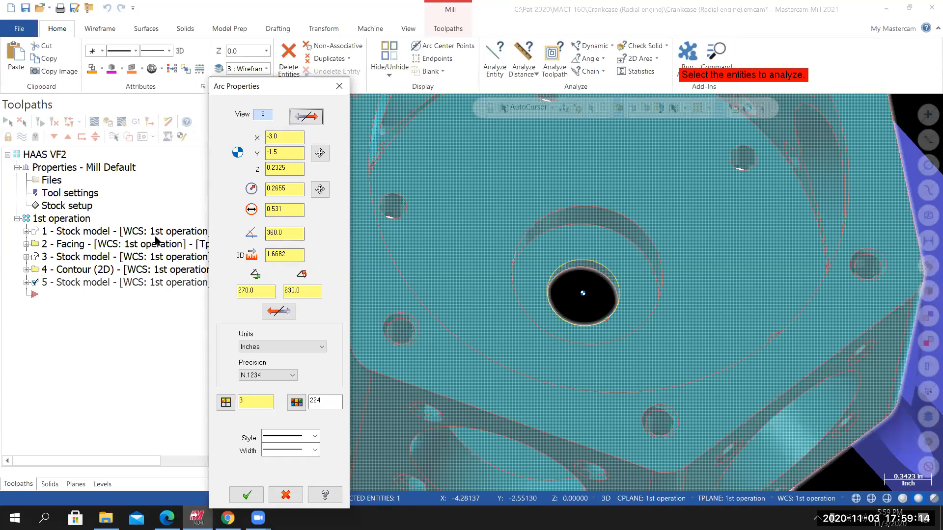
{"action": "scroll", "coordinate": [518, 275], "scroll_direction": "down", "scroll_amount": 6}
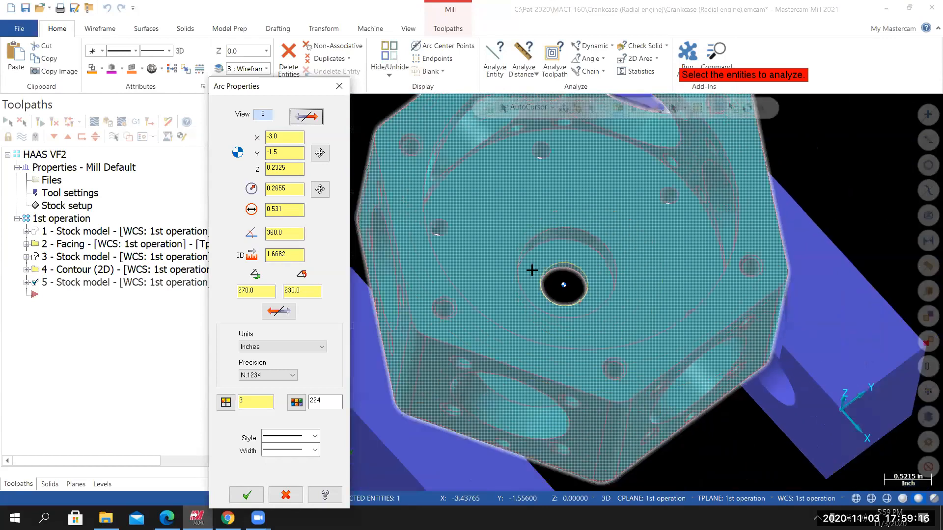
{"action": "middle_click_drag", "start_coordinate": [569, 269], "coordinate": [563, 224]}
{"action": "left_click", "coordinate": [339, 86]}
Start a Drill toolpath and add all arcs matching a top-face corner hole of 0.265 in diameter to its features.
{"action": "middle_click_drag", "start_coordinate": [484, 252], "coordinate": [535, 265]}
{"action": "scroll", "coordinate": [550, 204], "scroll_direction": "up", "scroll_amount": 2}
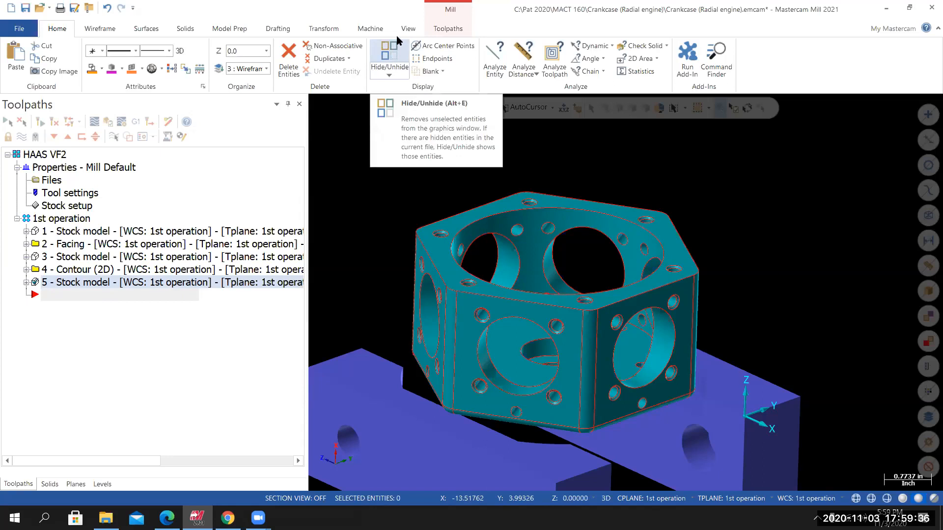
{"action": "left_click", "coordinate": [448, 29]}
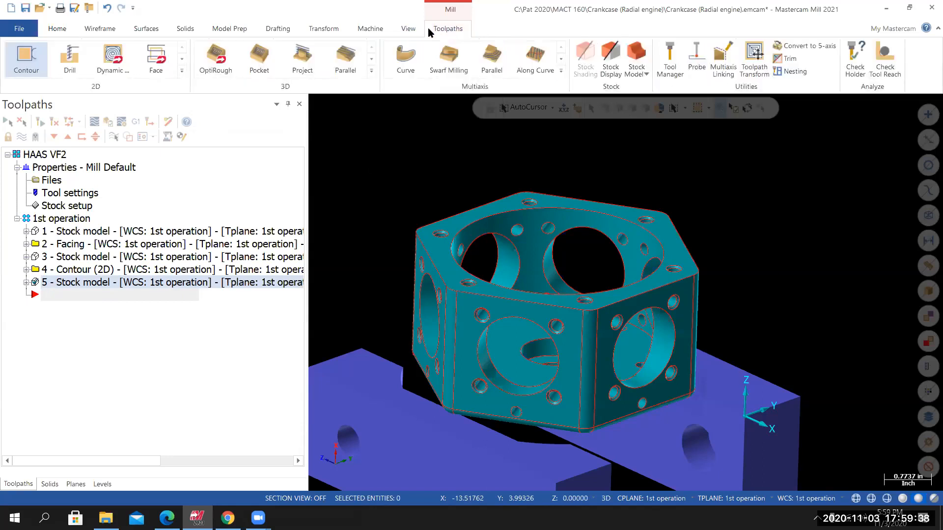
{"action": "left_click", "coordinate": [72, 63]}
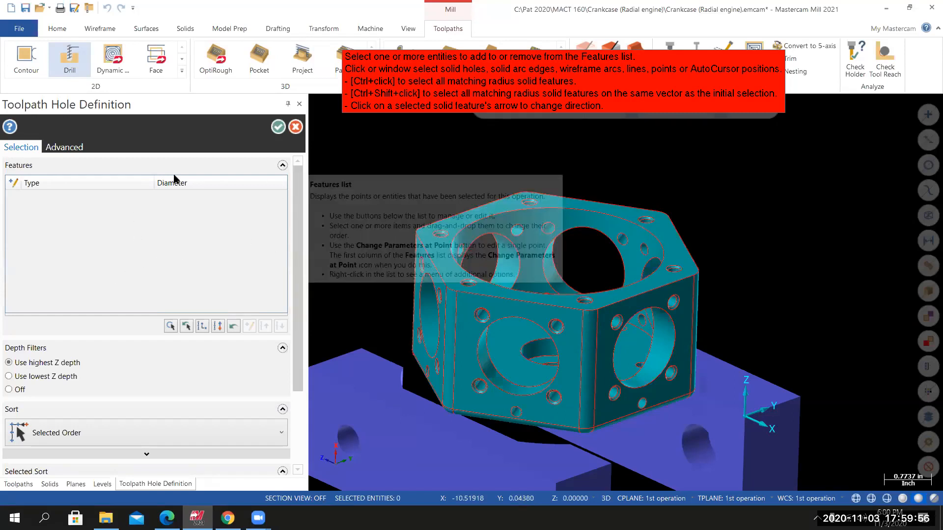
{"action": "left_click", "coordinate": [171, 327]}
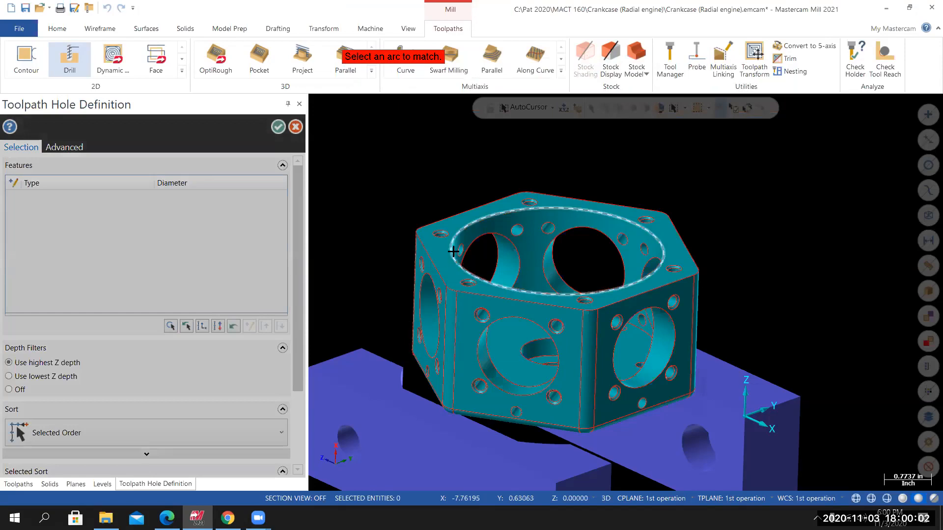
{"action": "scroll", "coordinate": [447, 235], "scroll_direction": "up", "scroll_amount": 6}
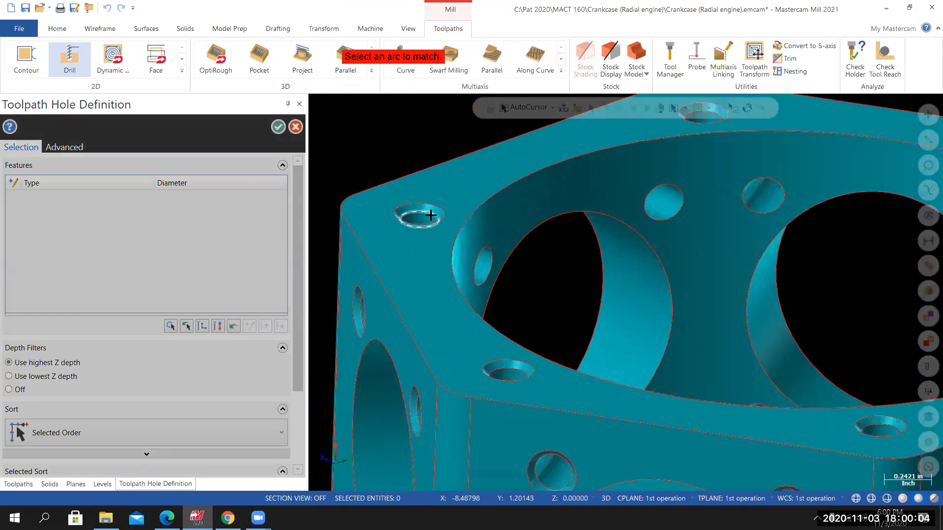
{"action": "scroll", "coordinate": [430, 213], "scroll_direction": "up", "scroll_amount": 1}
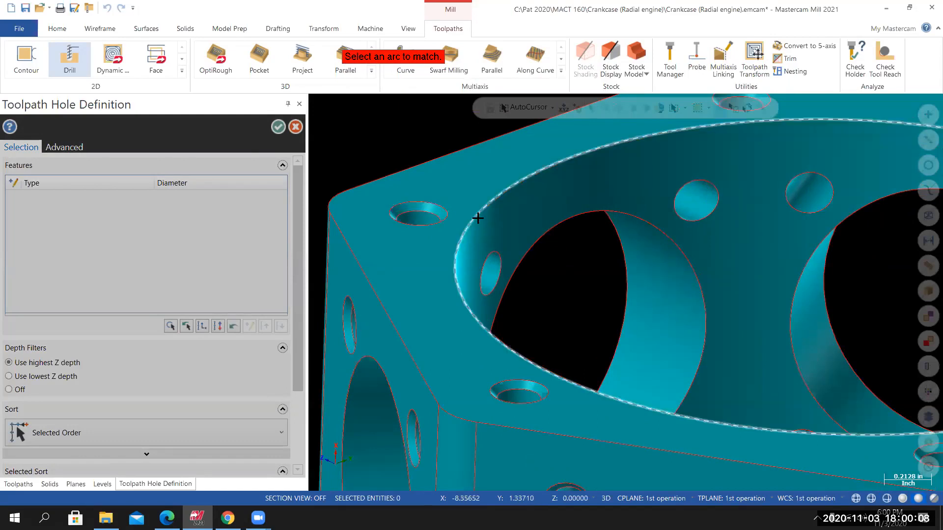
{"action": "scroll", "coordinate": [478, 218], "scroll_direction": "down", "scroll_amount": 1}
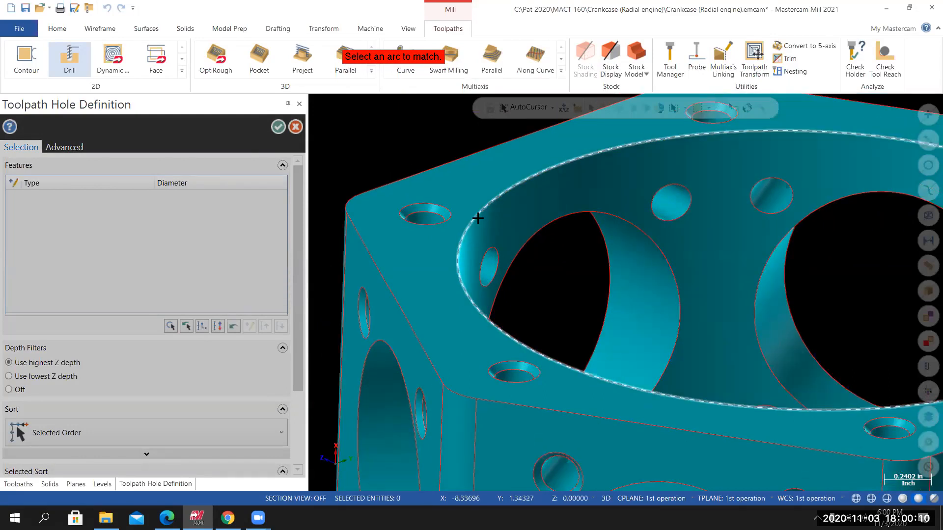
{"action": "left_click", "coordinate": [437, 205]}
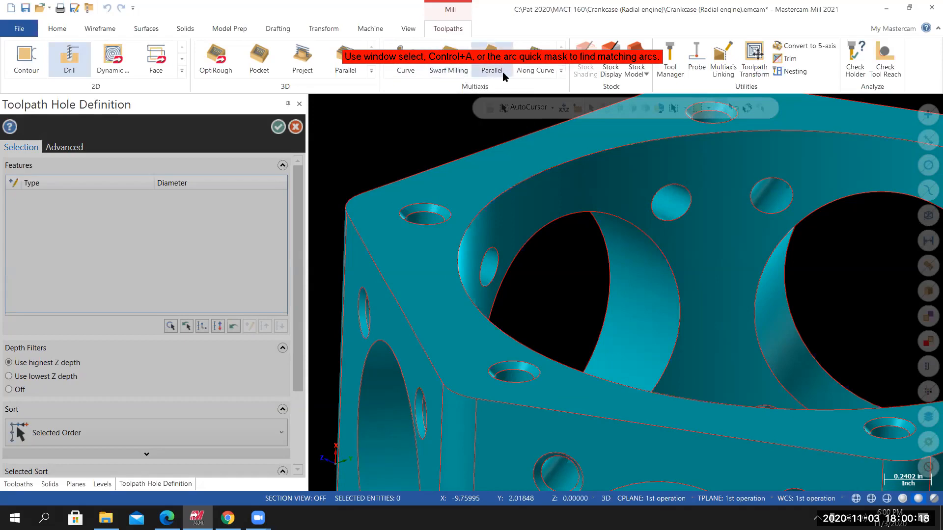
{"action": "scroll", "coordinate": [574, 140], "scroll_direction": "down", "scroll_amount": 3}
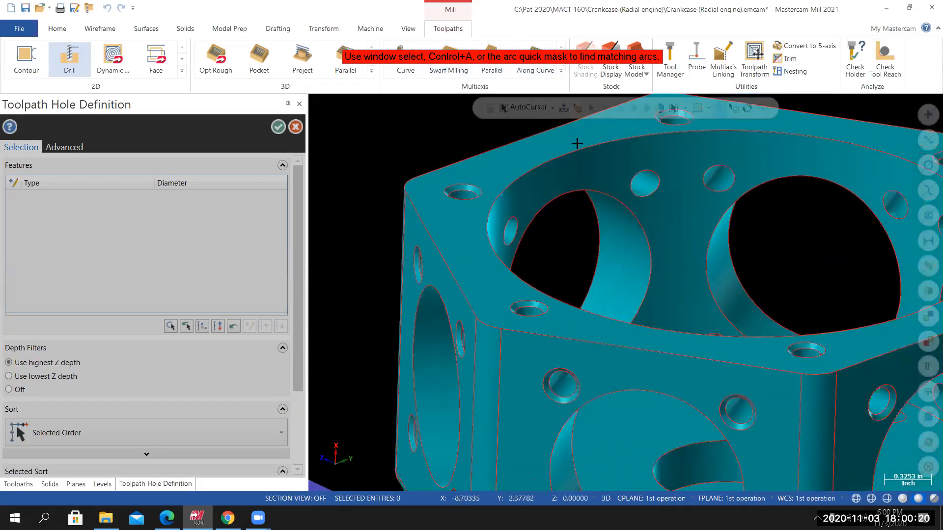
{"action": "scroll", "coordinate": [604, 182], "scroll_direction": "down", "scroll_amount": 5}
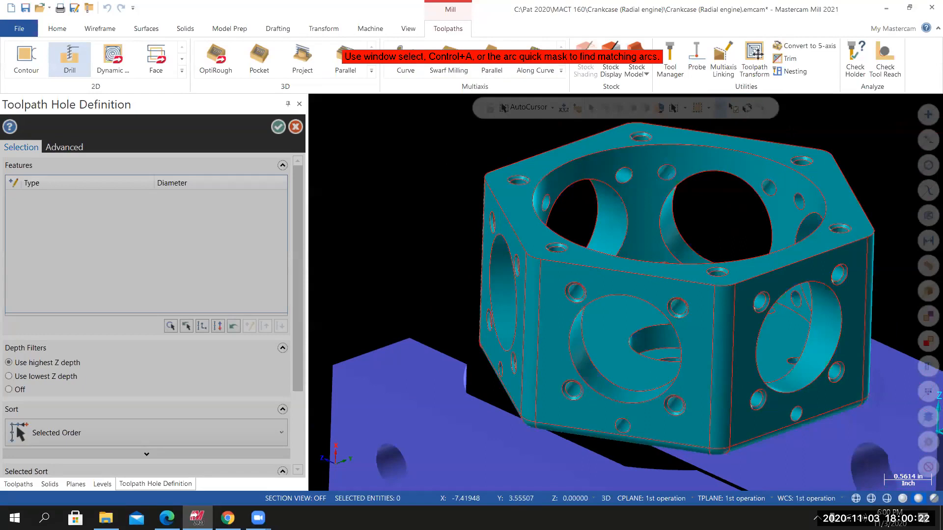
{"action": "left_click", "coordinate": [924, 166]}
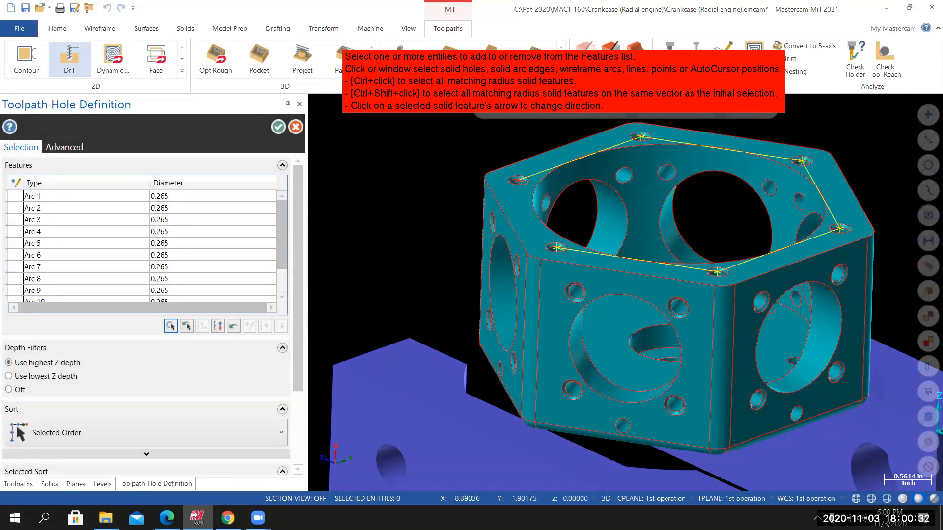
{"action": "mouse_move", "coordinate": [767, 434]}
{"action": "middle_mouse_down"}
{"action": "mouse_move", "coordinate": [738, 352]}
{"action": "mouse_move", "coordinate": [670, 362]}
{"action": "mouse_move", "coordinate": [684, 362]}
{"action": "mouse_move", "coordinate": [699, 397]}
{"action": "mouse_move", "coordinate": [628, 416]}
{"action": "mouse_move", "coordinate": [667, 462]}
{"action": "mouse_move", "coordinate": [665, 255]}
{"action": "middle_mouse_up"}
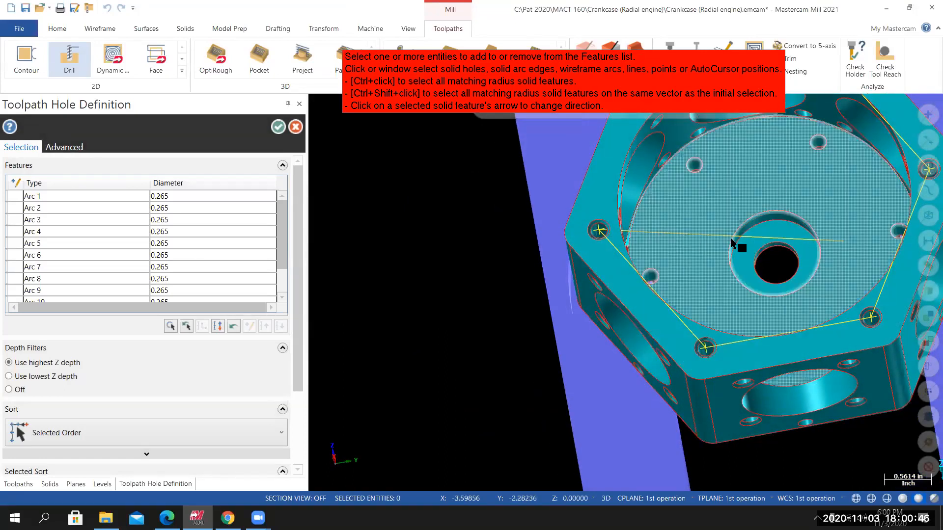
Delete all the selected 0.265-diameter arcs from the drill's features list.
{"action": "middle_click_drag", "start_coordinate": [731, 243], "coordinate": [786, 354]}
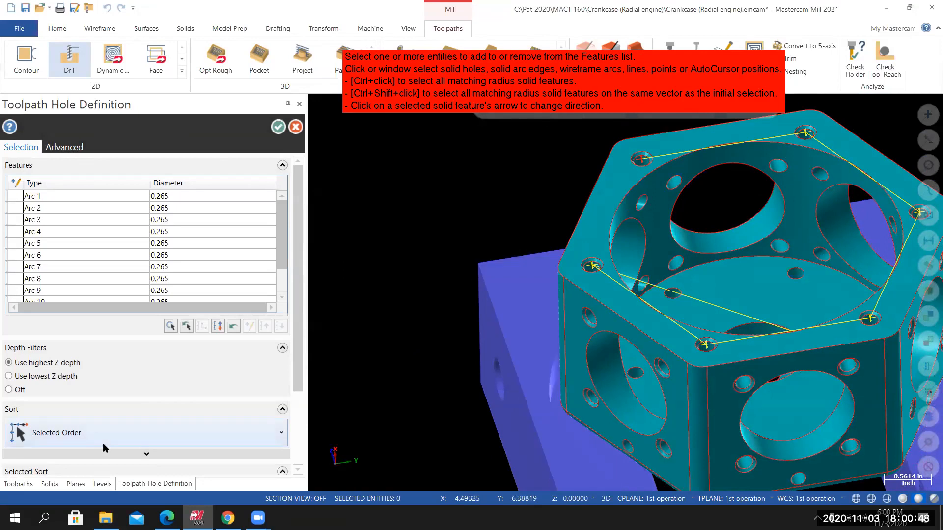
{"action": "left_click", "coordinate": [9, 390]}
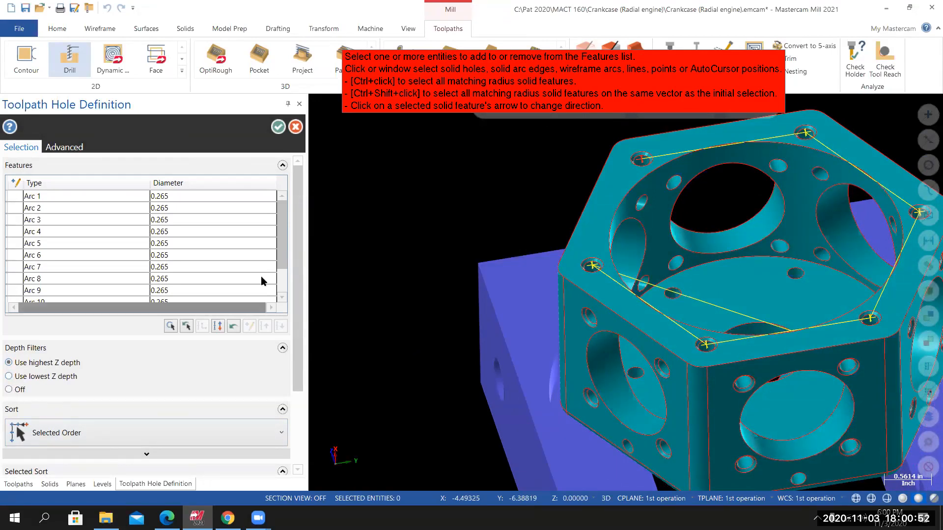
{"action": "middle_click_drag", "start_coordinate": [475, 297], "coordinate": [254, 269]}
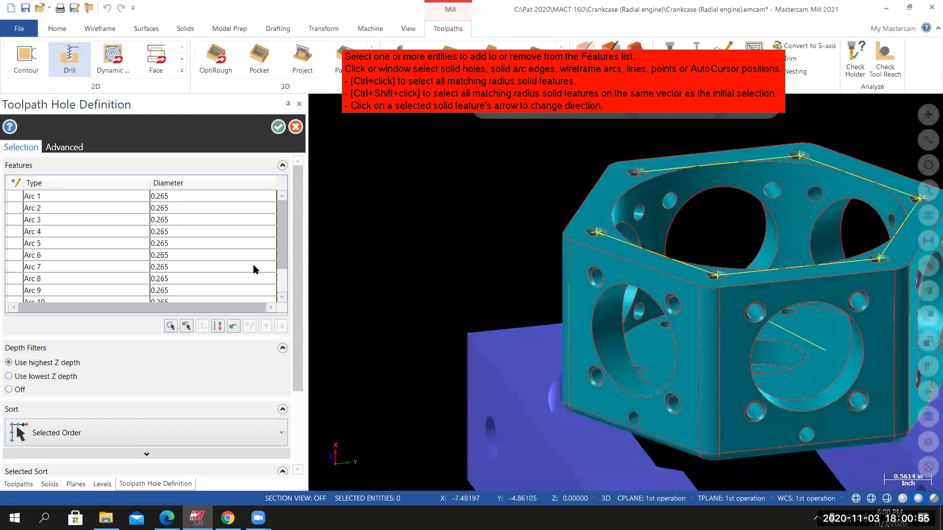
{"action": "right_click", "coordinate": [107, 240]}
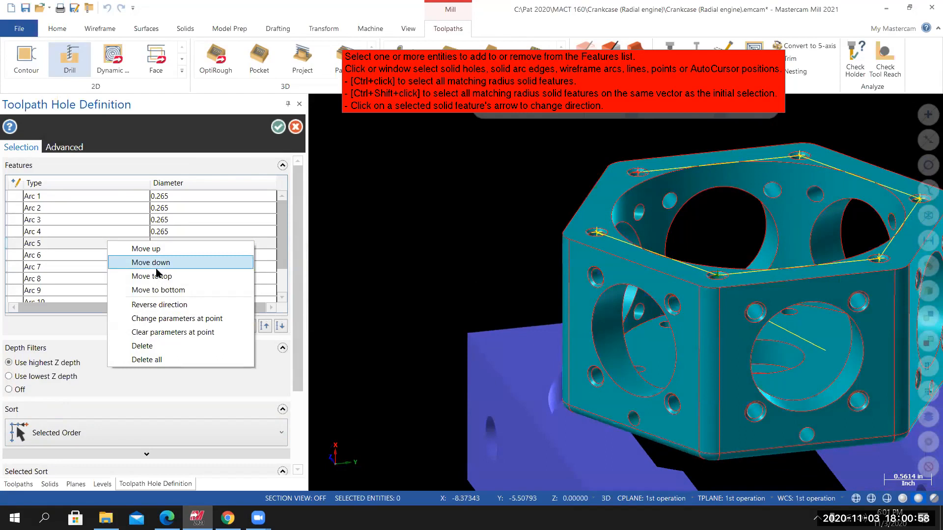
{"action": "left_click", "coordinate": [153, 361]}
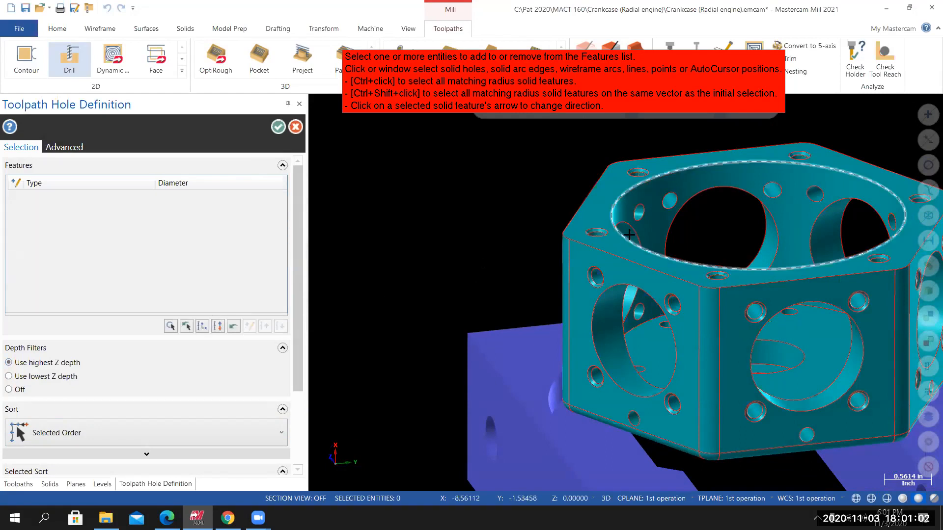
Add the edge of one top-face corner hole, 0.265 in diameter, to the drill features.
{"action": "scroll", "coordinate": [596, 272], "scroll_direction": "up", "scroll_amount": 2}
{"action": "scroll", "coordinate": [596, 272], "scroll_direction": "down", "scroll_amount": 3}
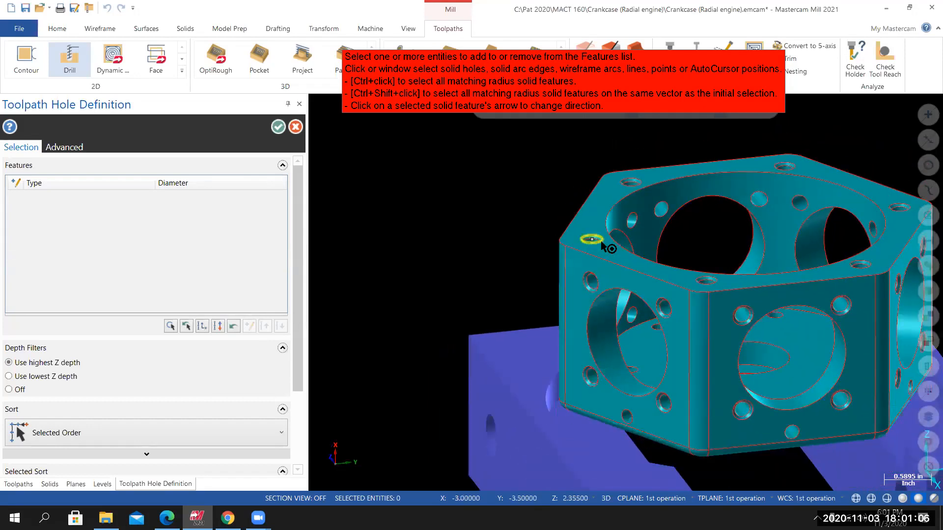
{"action": "left_click", "coordinate": [601, 242]}
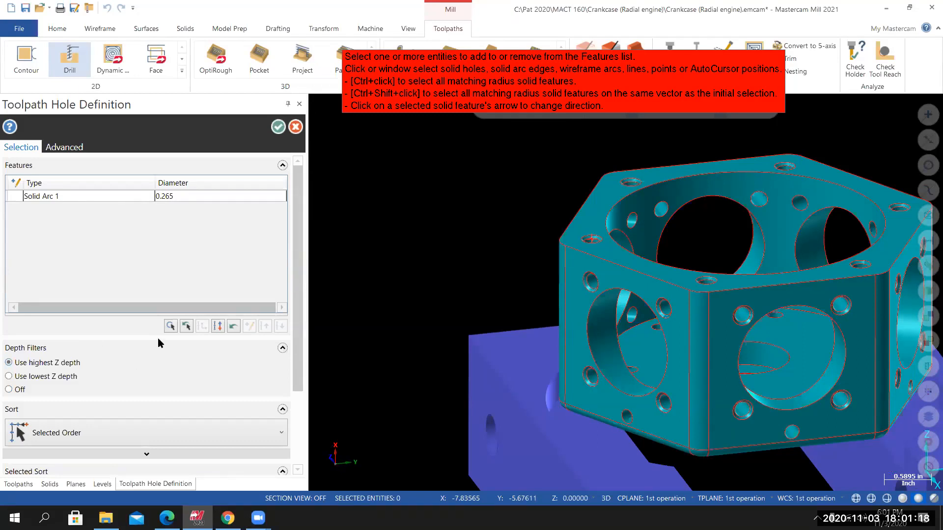
{"action": "scroll", "coordinate": [522, 333], "scroll_direction": "down", "scroll_amount": 2}
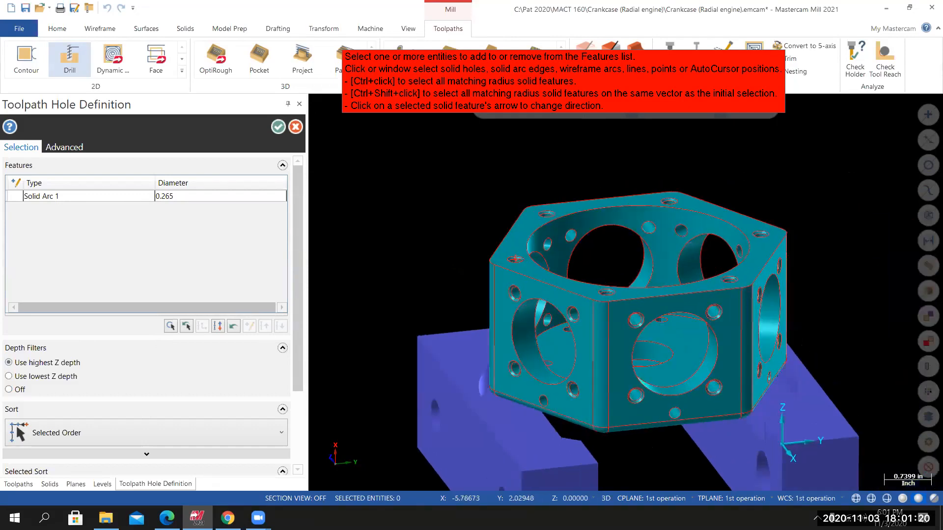
{"action": "scroll", "coordinate": [806, 300], "scroll_direction": "up", "scroll_amount": 2}
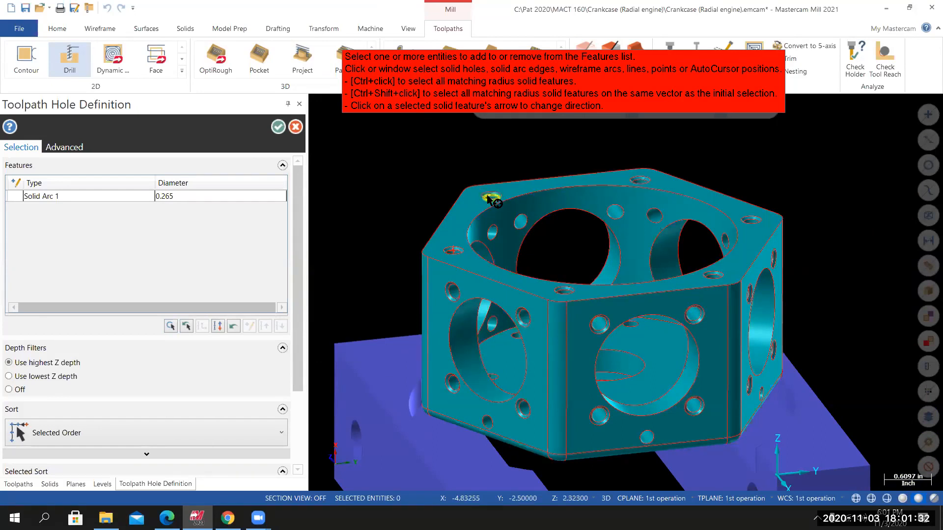
Try window-selecting the remaining top-face corner holes as matching arcs, and delete all features from the list.
{"action": "scroll", "coordinate": [489, 199], "scroll_direction": "up", "scroll_amount": 4}
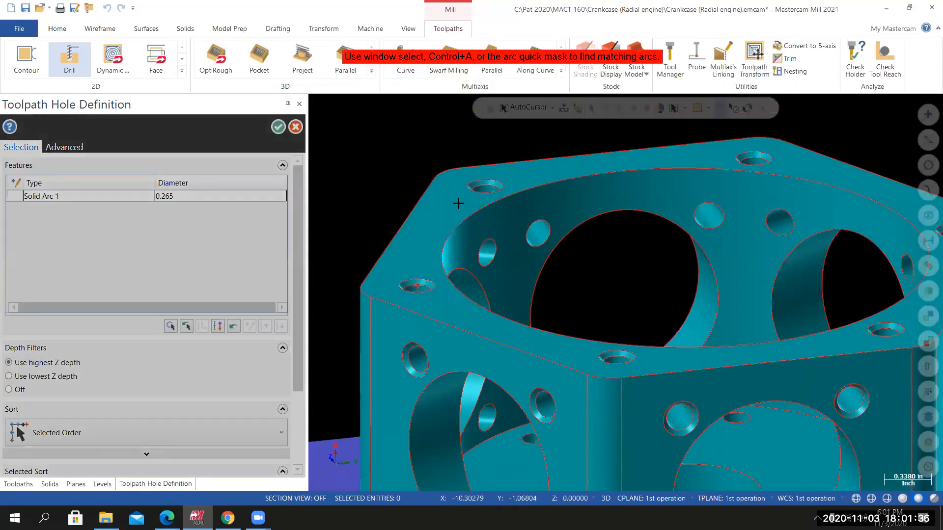
{"action": "scroll", "coordinate": [672, 246], "scroll_direction": "down", "scroll_amount": 3}
{"action": "left_click_drag", "start_coordinate": [667, 146], "coordinate": [880, 227]}
{"action": "left_click_drag", "start_coordinate": [835, 157], "coordinate": [890, 255]}
{"action": "left_click_drag", "start_coordinate": [847, 347], "coordinate": [842, 330]}
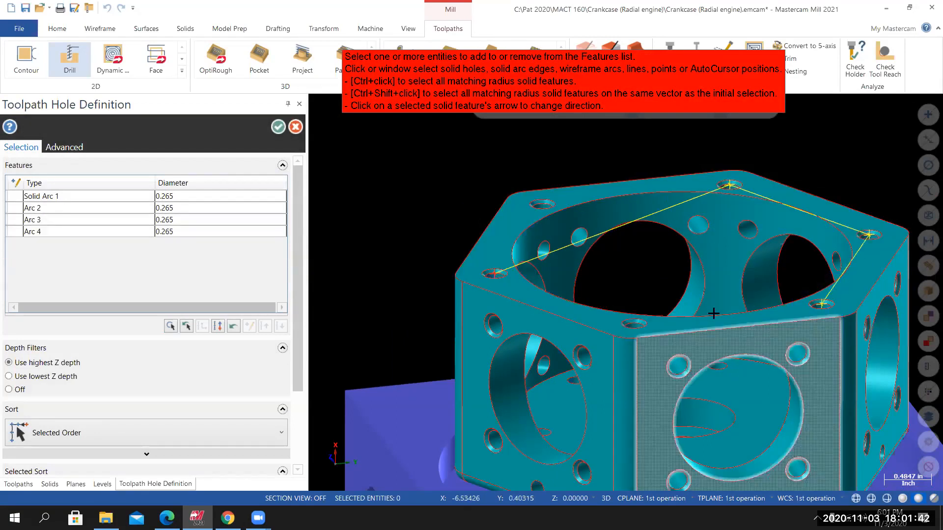
{"action": "left_click_drag", "start_coordinate": [611, 290], "coordinate": [665, 341]}
{"action": "left_click_drag", "start_coordinate": [495, 170], "coordinate": [564, 229]}
{"action": "mouse_move", "coordinate": [634, 318]}
{"action": "middle_mouse_down"}
{"action": "mouse_move", "coordinate": [567, 316]}
{"action": "mouse_move", "coordinate": [593, 299]}
{"action": "mouse_move", "coordinate": [609, 425]}
{"action": "mouse_move", "coordinate": [597, 408]}
{"action": "mouse_move", "coordinate": [619, 411]}
{"action": "middle_mouse_up"}
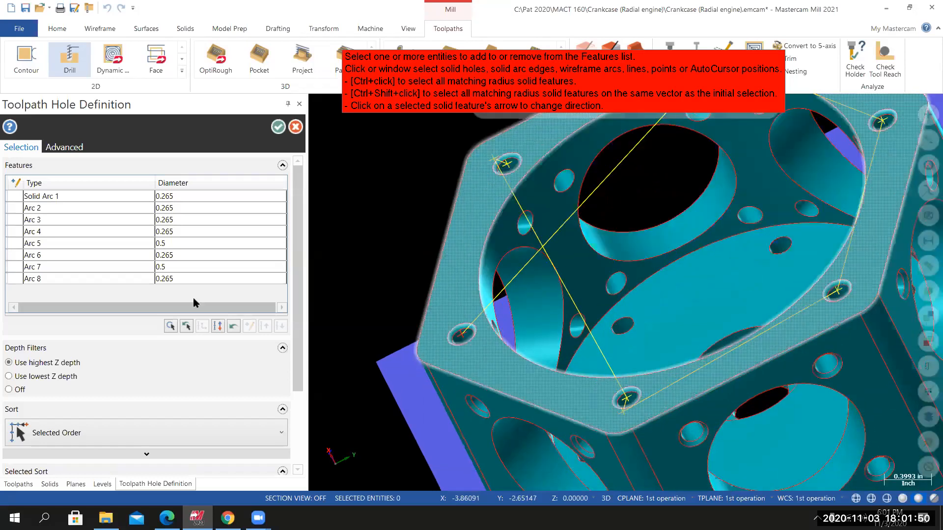
{"action": "right_click", "coordinate": [204, 228]}
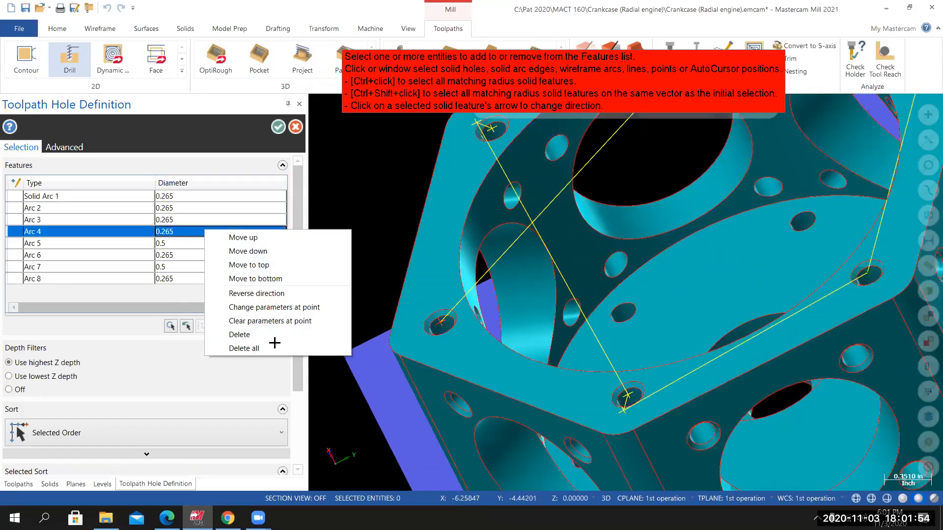
{"action": "left_click", "coordinate": [252, 349]}
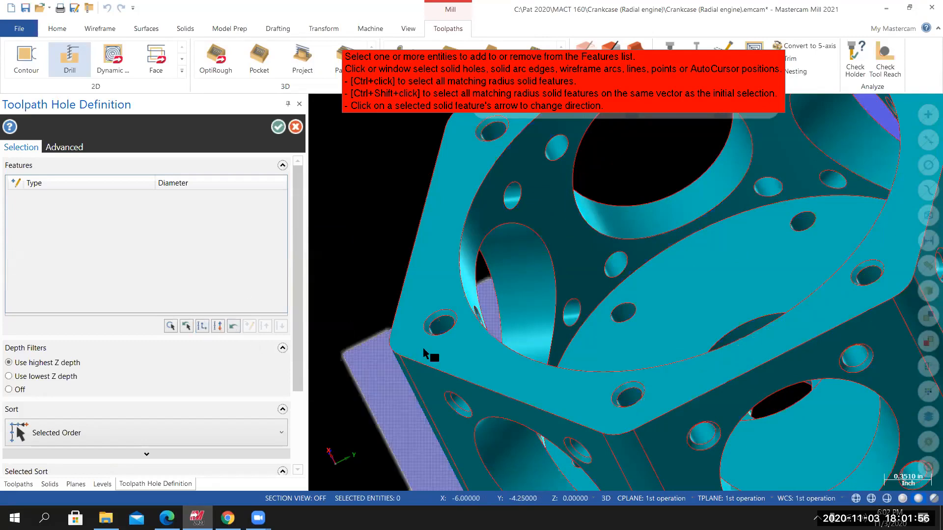
Add the edges of two adjacent top-face corner holes, 0.265 in diameter, to the drill features.
{"action": "left_click", "coordinate": [444, 317]}
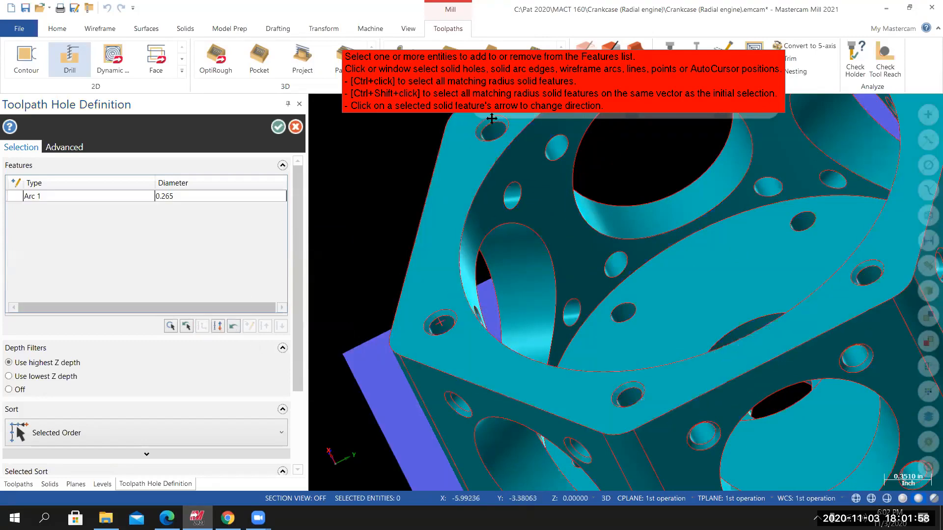
{"action": "scroll", "coordinate": [511, 175], "scroll_direction": "up", "scroll_amount": 2}
{"action": "scroll", "coordinate": [512, 174], "scroll_direction": "down", "scroll_amount": 3}
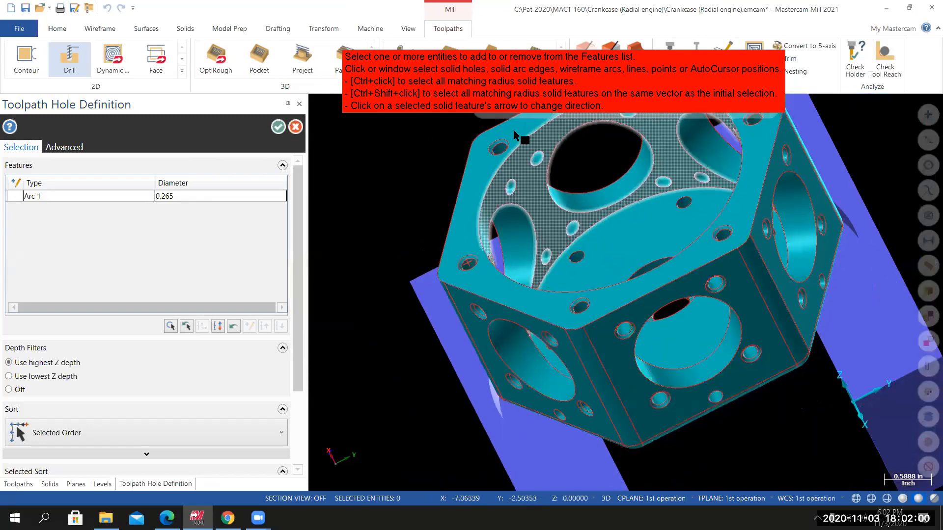
{"action": "scroll", "coordinate": [520, 145], "scroll_direction": "up", "scroll_amount": 4}
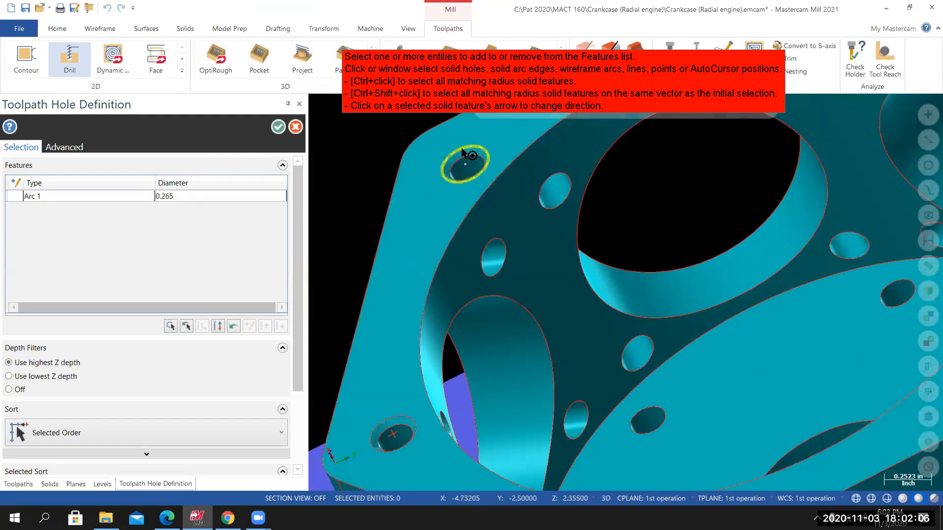
{"action": "left_click", "coordinate": [486, 152]}
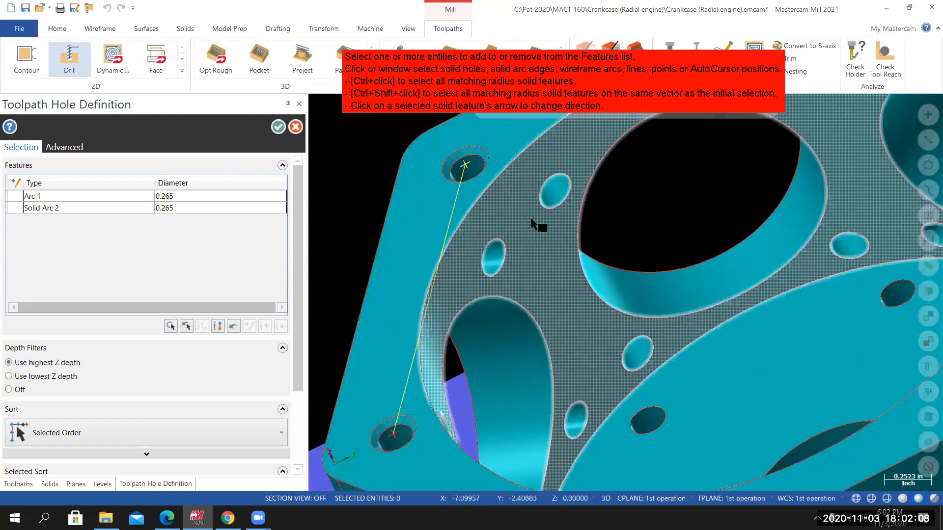
Add the third top-face corner hole's 0.265-diameter arc to the features, removing the stray AutoCursor point placed beside it.
{"action": "scroll", "coordinate": [555, 222], "scroll_direction": "down", "scroll_amount": 6}
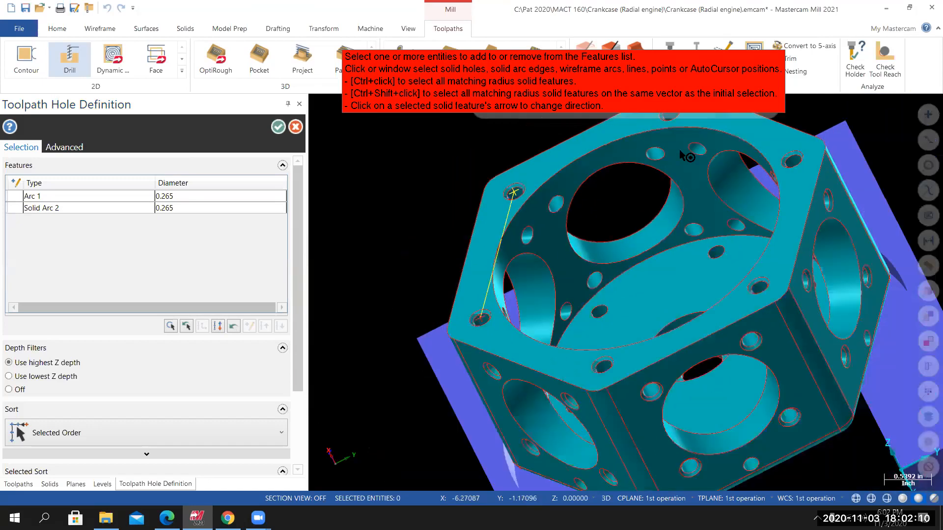
{"action": "scroll", "coordinate": [676, 137], "scroll_direction": "up", "scroll_amount": 5}
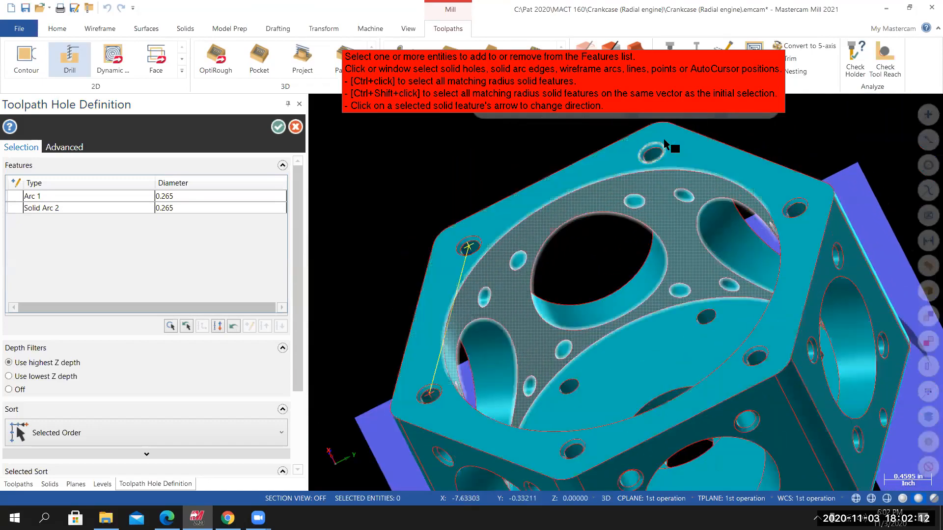
{"action": "left_click", "coordinate": [662, 144]}
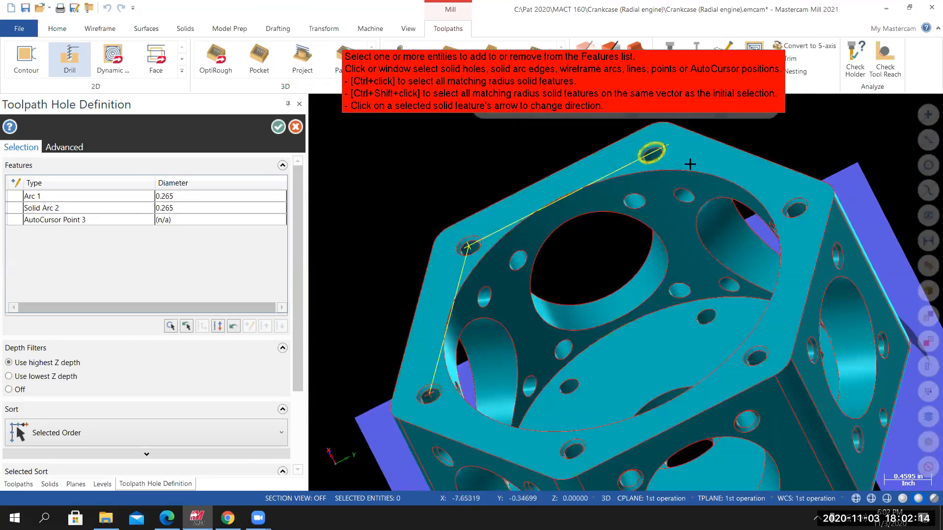
{"action": "middle_click_drag", "start_coordinate": [687, 162], "coordinate": [667, 152]}
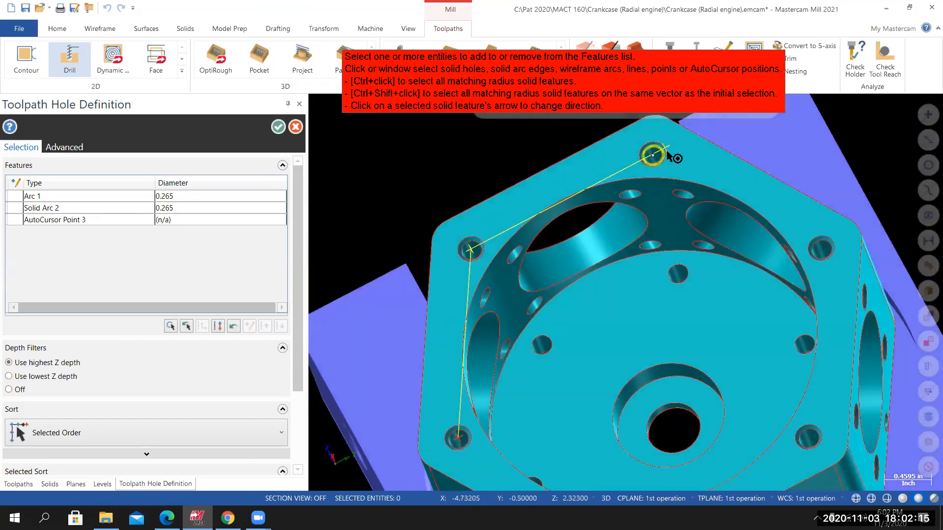
{"action": "right_click", "coordinate": [75, 222]}
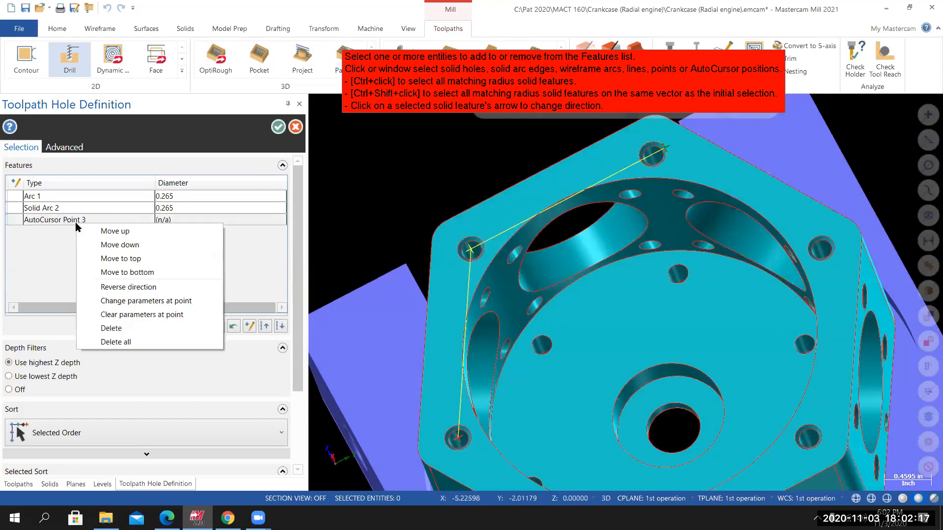
{"action": "left_click", "coordinate": [112, 328]}
{"action": "left_click", "coordinate": [647, 164]}
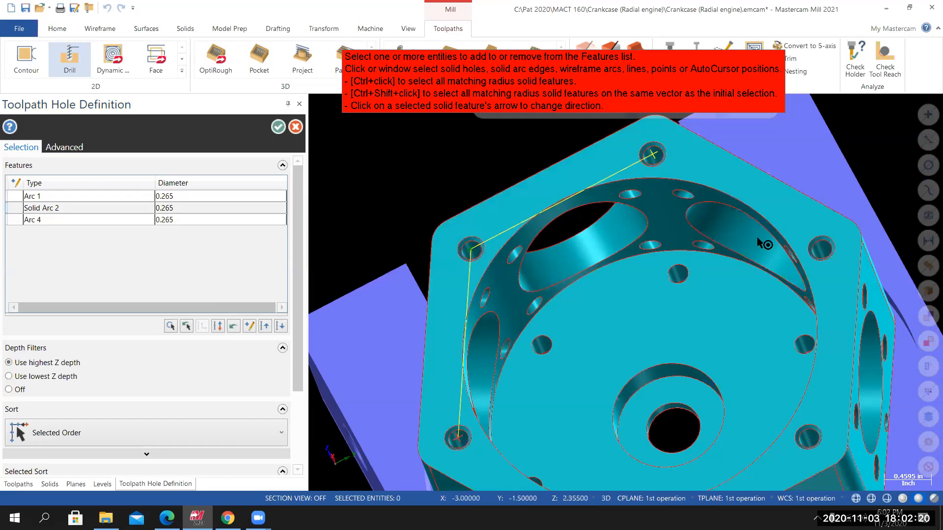
Add the remaining three 0.265-diameter top-face corner holes to the drill features in order around the hexagon.
{"action": "left_click", "coordinate": [820, 248]}
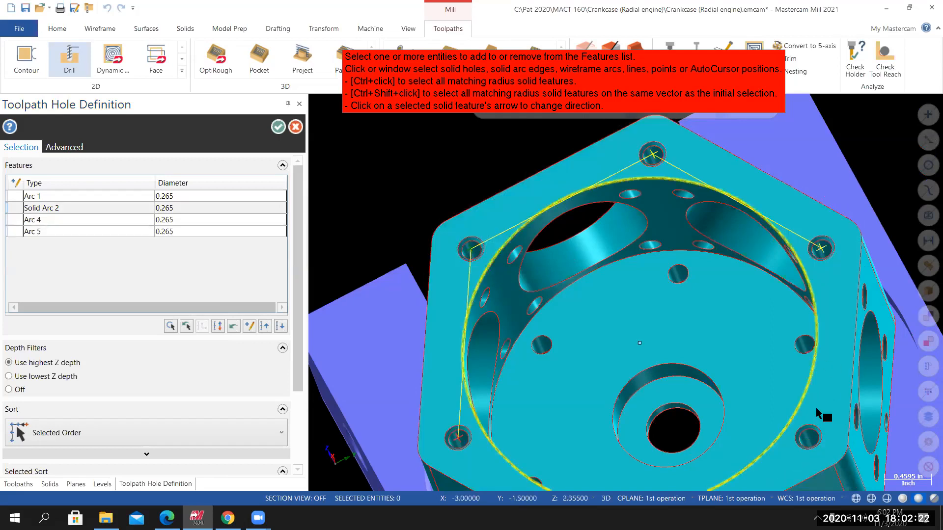
{"action": "left_click", "coordinate": [816, 421]}
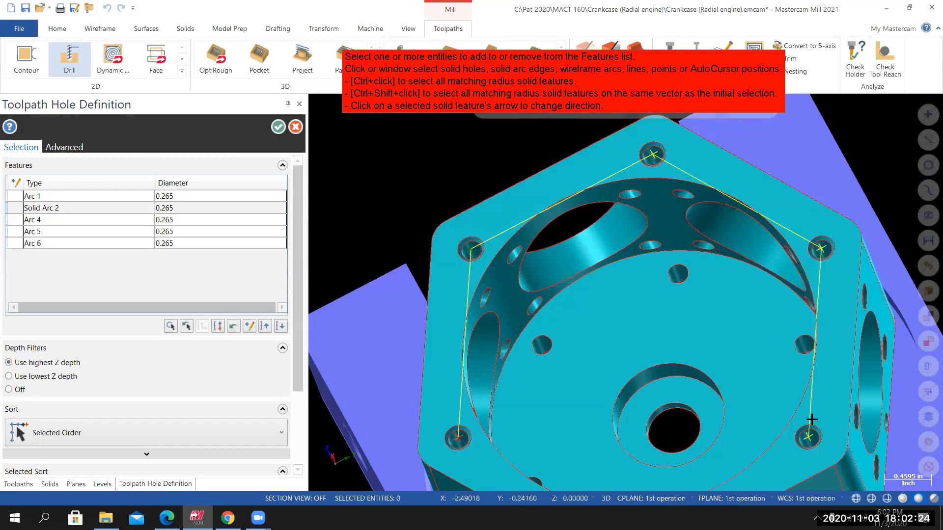
{"action": "scroll", "coordinate": [806, 380], "scroll_direction": "up", "scroll_amount": 2}
{"action": "scroll", "coordinate": [758, 412], "scroll_direction": "down", "scroll_amount": 4}
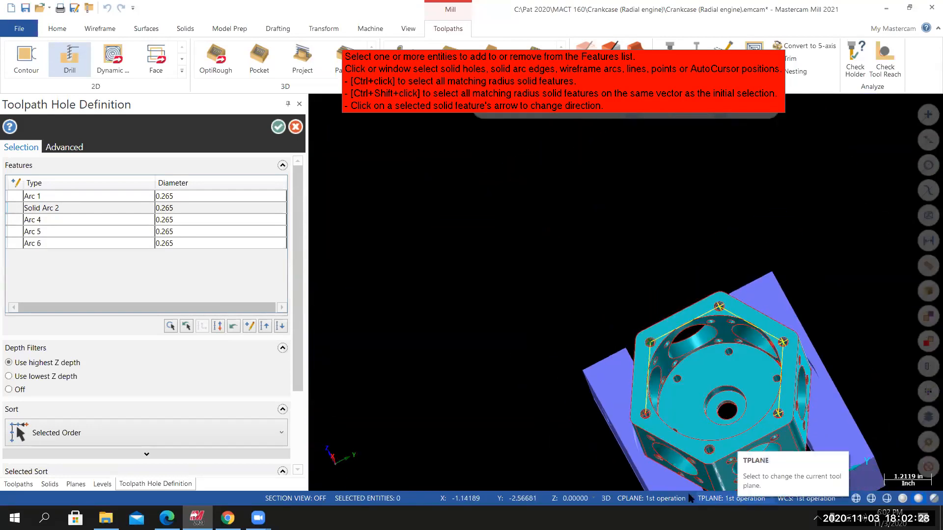
{"action": "scroll", "coordinate": [710, 451], "scroll_direction": "up", "scroll_amount": 4}
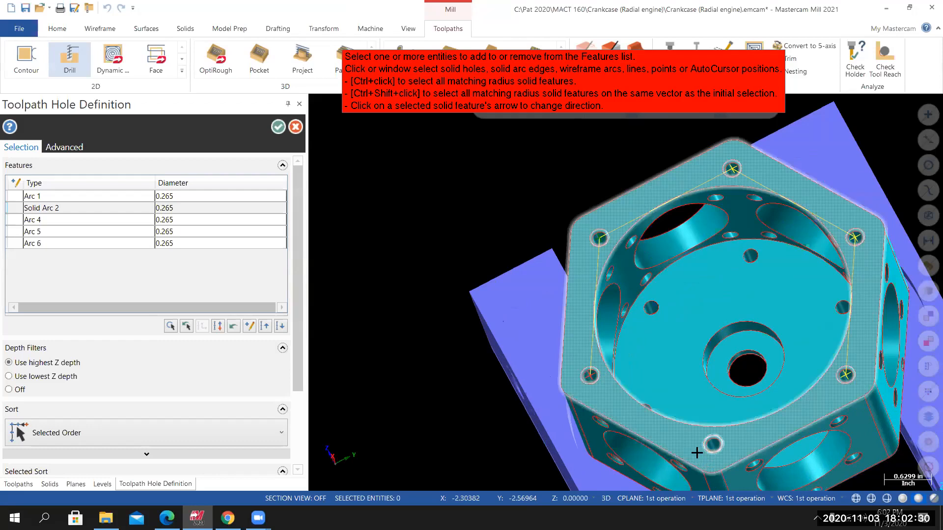
{"action": "left_click", "coordinate": [712, 445]}
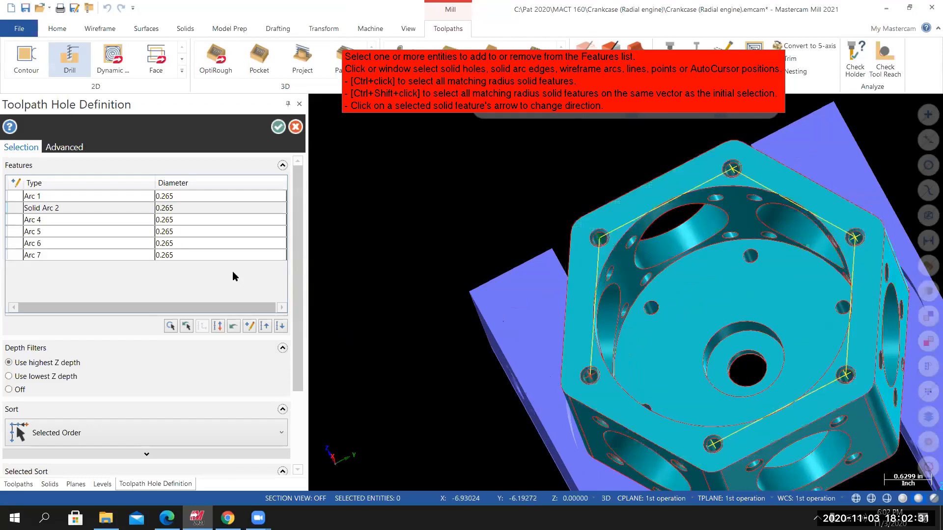
Delete the Solid Arc 2 feature and reselect that corner hole's edge as a regular arc of 0.265 diameter.
{"action": "right_click", "coordinate": [69, 209]}
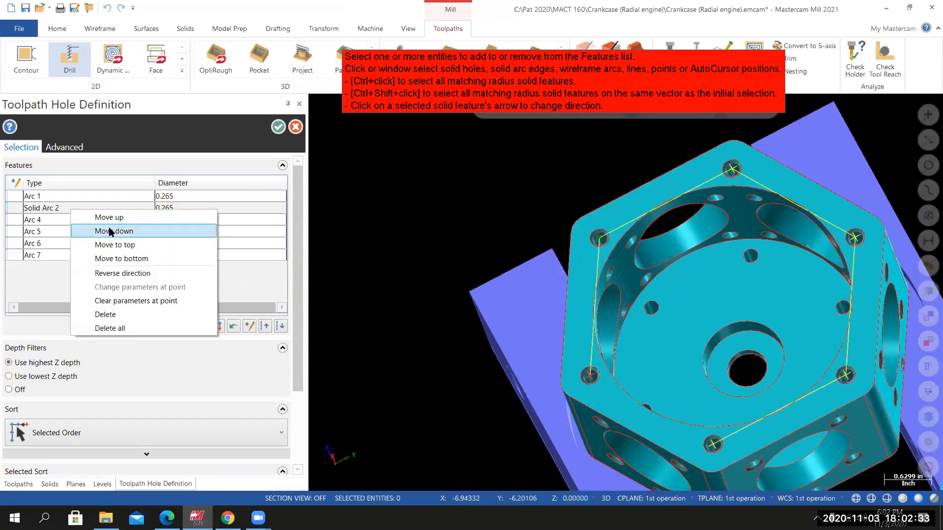
{"action": "left_click", "coordinate": [135, 317]}
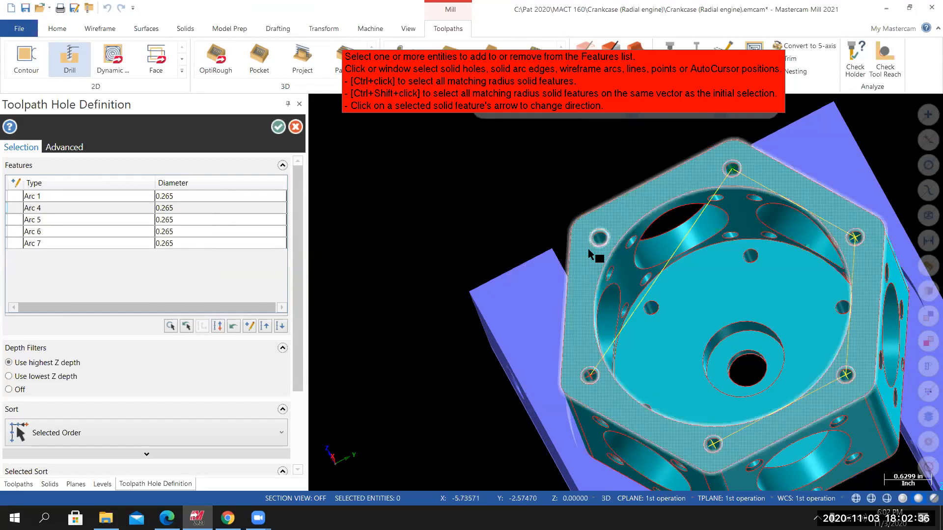
{"action": "left_click", "coordinate": [594, 244]}
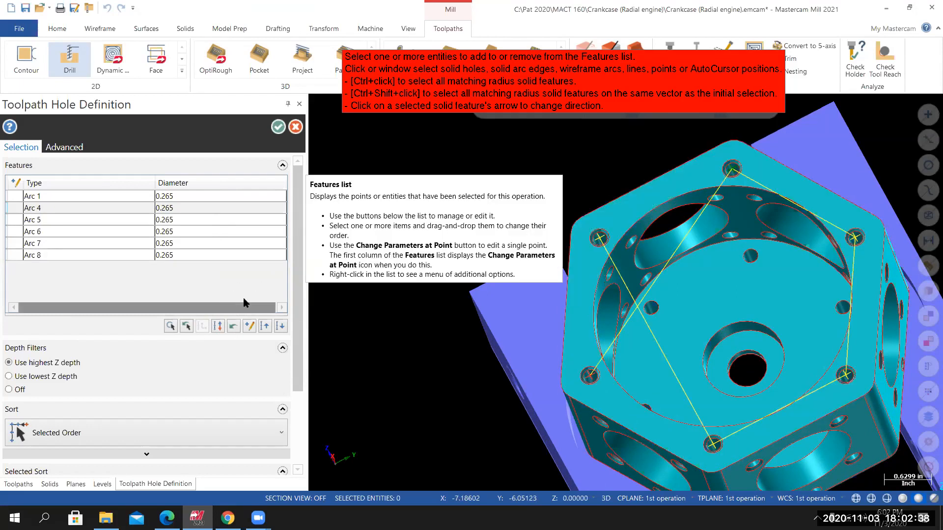
{"action": "left_click", "coordinate": [636, 225]}
{"action": "middle_click_drag", "start_coordinate": [602, 376], "coordinate": [604, 295]}
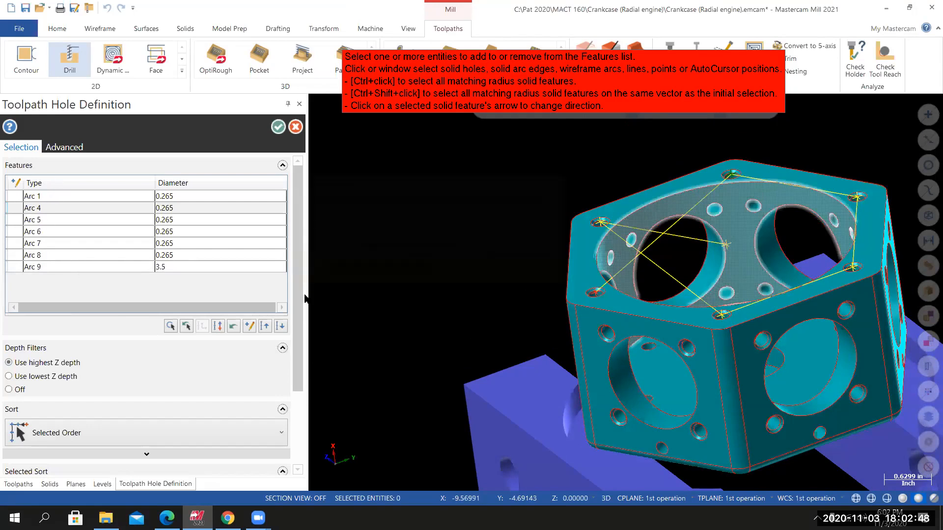
Sort the drill features with the Clockwise Rotate- rotary sort, using the centre of the 3.5-diameter arc as centre point.
{"action": "scroll", "coordinate": [243, 363], "scroll_direction": "down", "scroll_amount": 3}
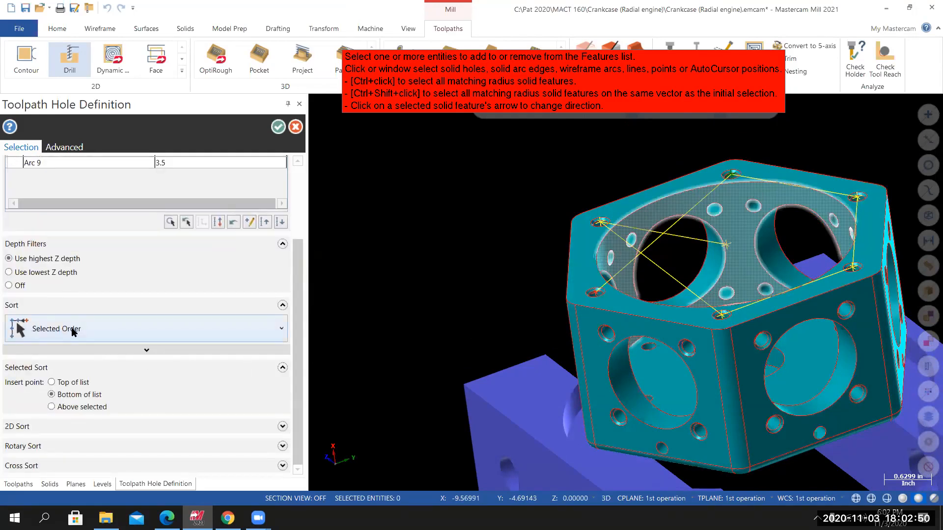
{"action": "left_click", "coordinate": [73, 332]}
{"action": "scroll", "coordinate": [118, 413], "scroll_direction": "down", "scroll_amount": 5}
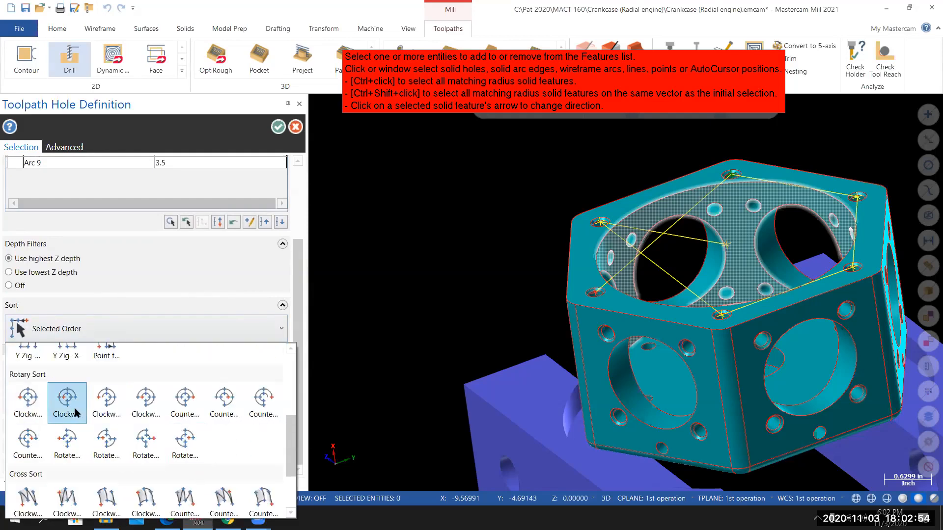
{"action": "left_click", "coordinate": [28, 401]}
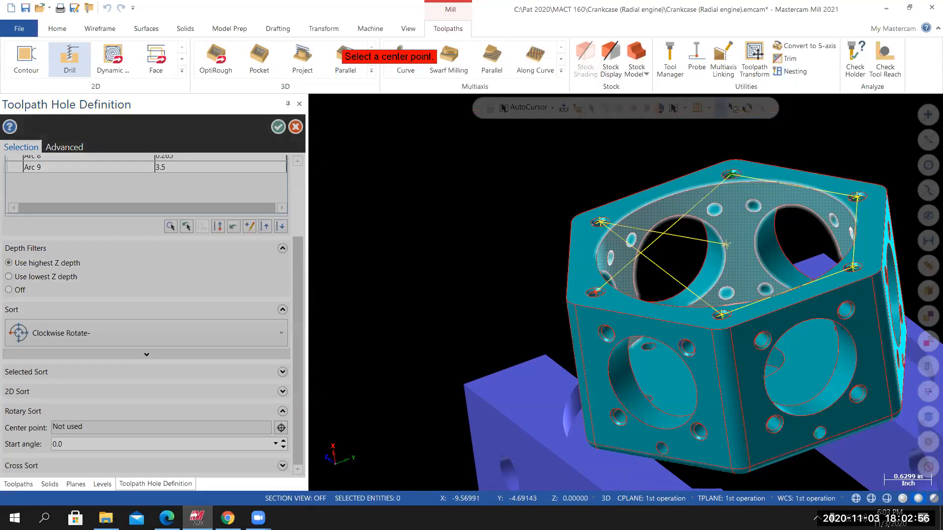
{"action": "left_click", "coordinate": [667, 201]}
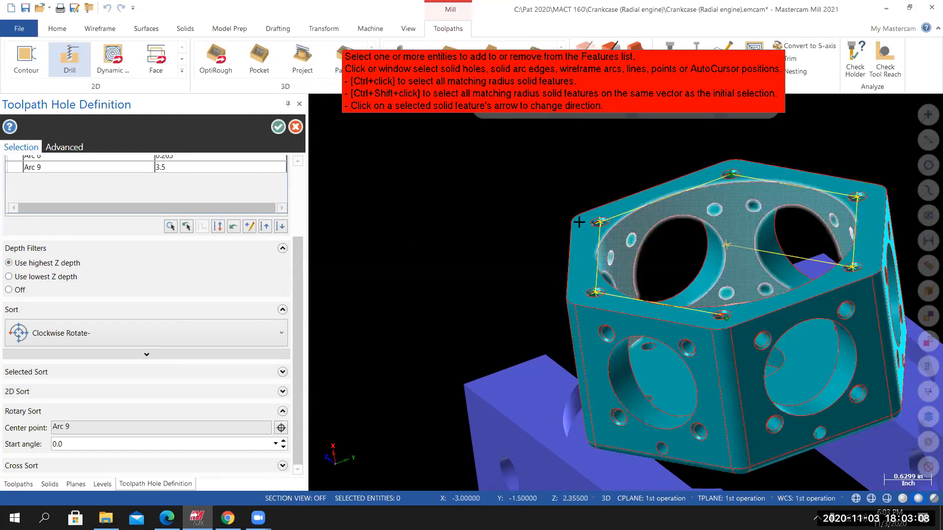
Examine the sorted drilling order around the top-face corner holes and compare it with the features list and rotary sort settings.
{"action": "scroll", "coordinate": [296, 247], "scroll_direction": "up", "scroll_amount": 3}
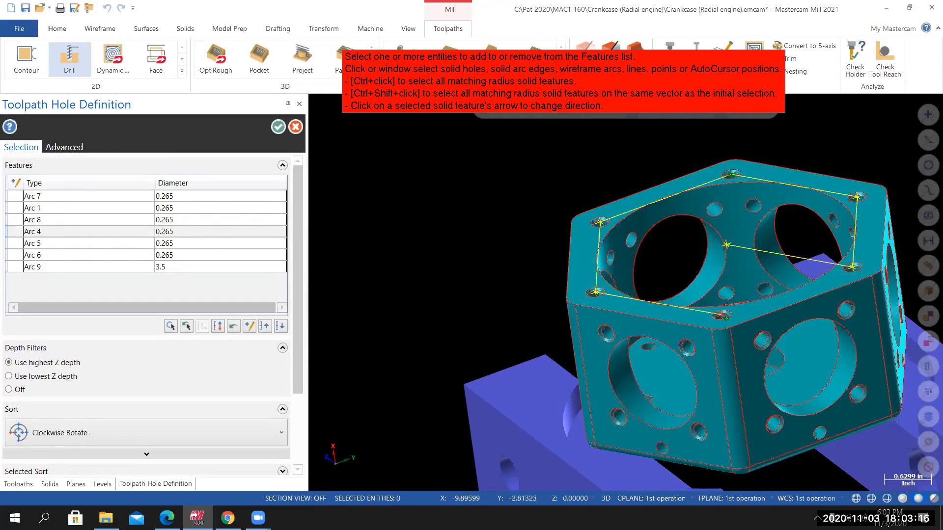
{"action": "left_click_drag", "start_coordinate": [297, 223], "coordinate": [300, 301]}
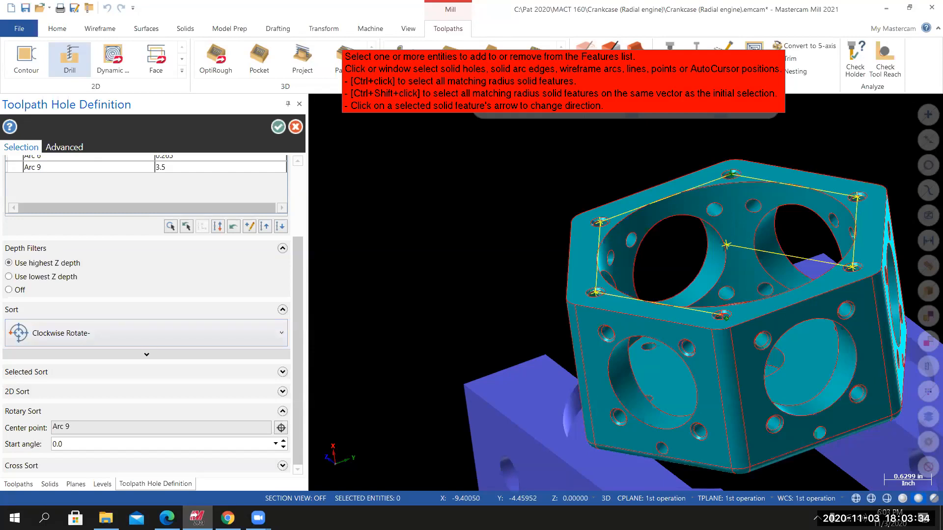
{"action": "scroll", "coordinate": [104, 358], "scroll_direction": "up", "scroll_amount": 3}
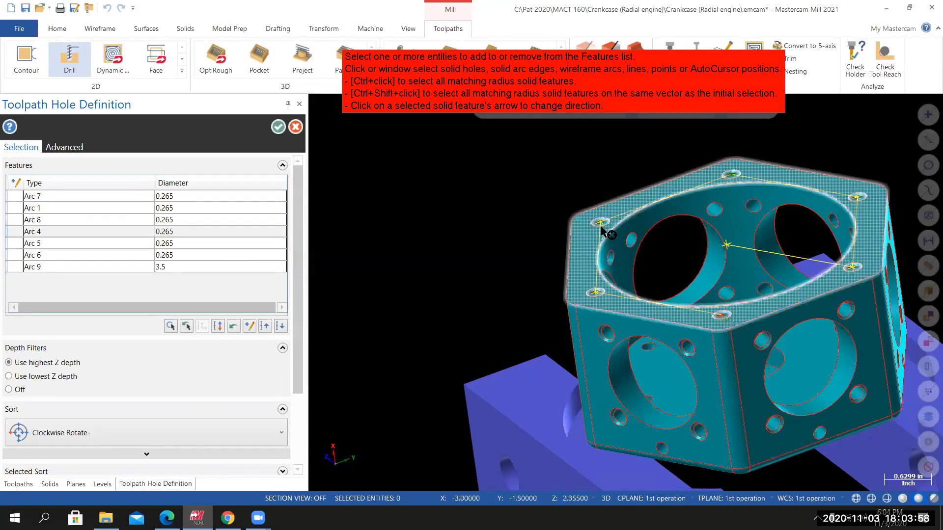
{"action": "scroll", "coordinate": [596, 231], "scroll_direction": "up", "scroll_amount": 3}
{"action": "scroll", "coordinate": [598, 279], "scroll_direction": "up", "scroll_amount": 4}
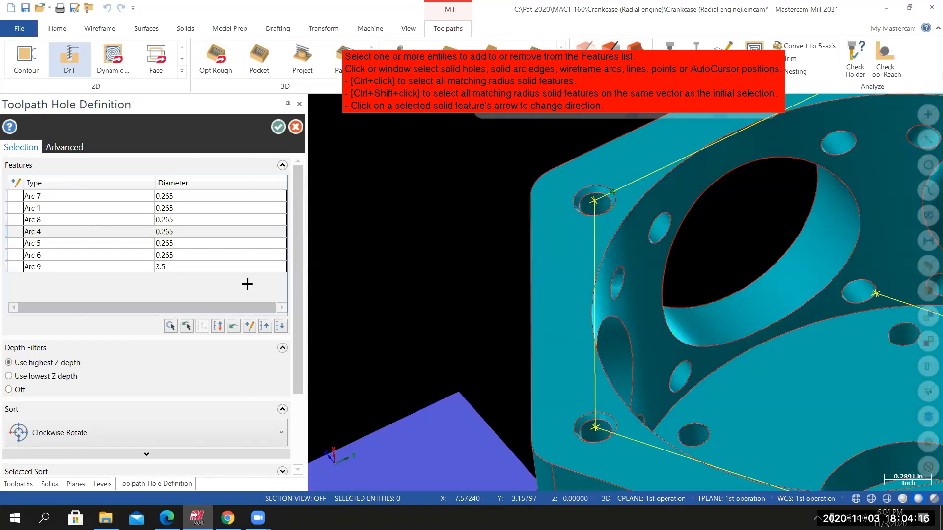
{"action": "scroll", "coordinate": [739, 319], "scroll_direction": "down", "scroll_amount": 3}
{"action": "scroll", "coordinate": [739, 320], "scroll_direction": "down", "scroll_amount": 2}
{"action": "right_click", "coordinate": [561, 210]}
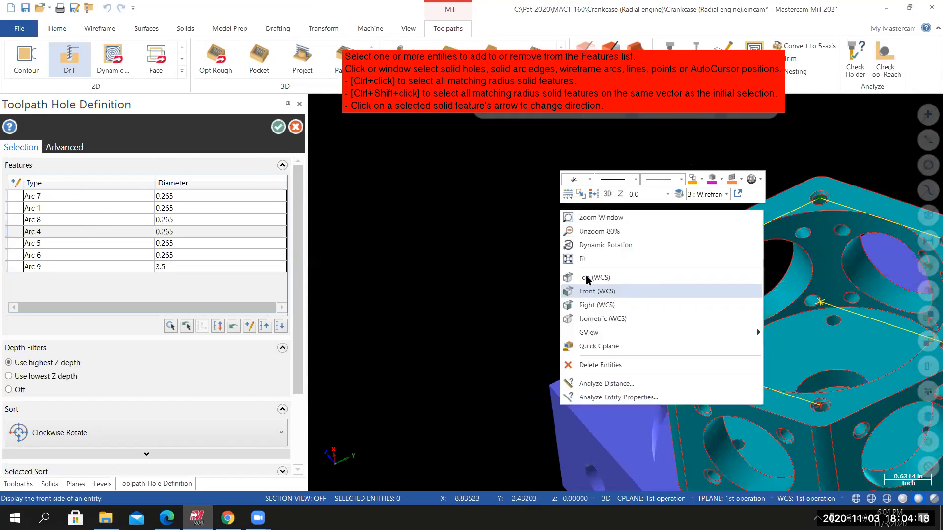
{"action": "left_click", "coordinate": [592, 263]}
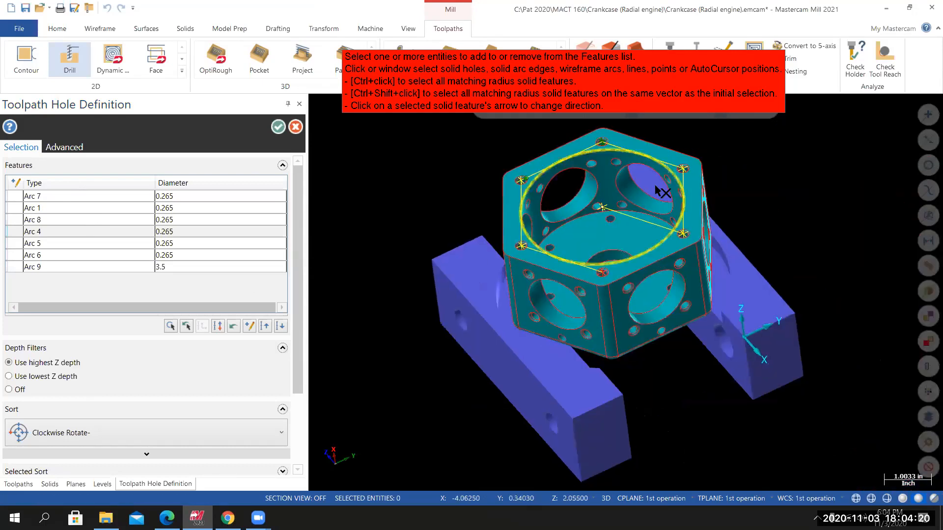
{"action": "scroll", "coordinate": [567, 150], "scroll_direction": "up", "scroll_amount": 1}
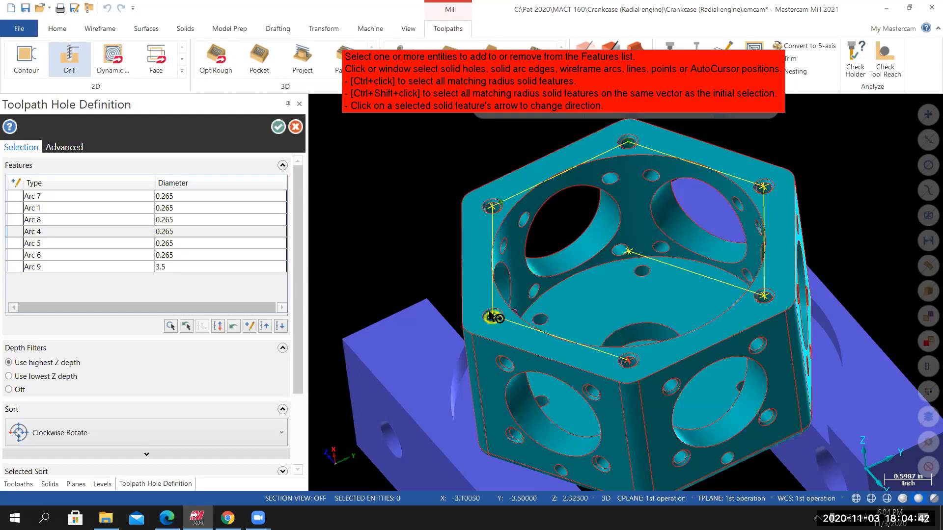
{"action": "middle_click_drag", "start_coordinate": [743, 429], "coordinate": [708, 487]}
{"action": "scroll", "coordinate": [726, 341], "scroll_direction": "up", "scroll_amount": 5}
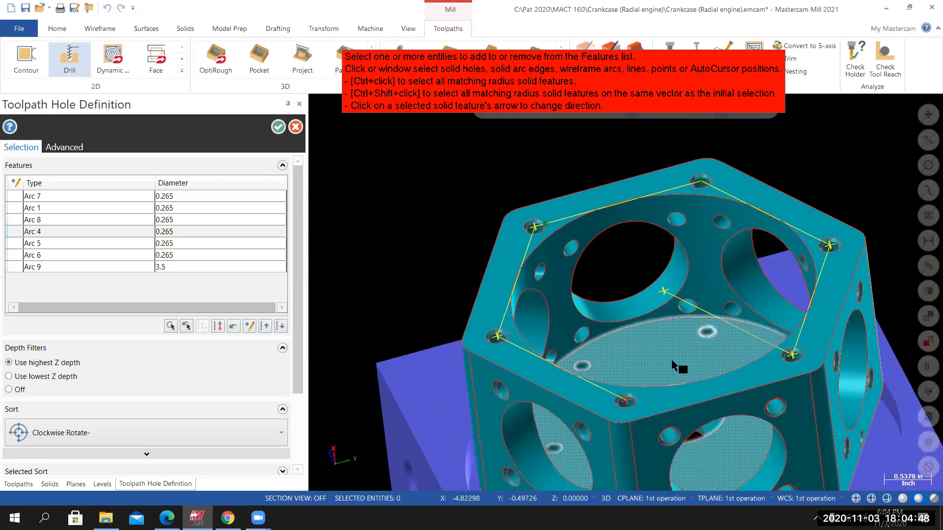
{"action": "mouse_move", "coordinate": [672, 362]}
{"action": "middle_mouse_down"}
{"action": "mouse_move", "coordinate": [669, 388]}
{"action": "mouse_move", "coordinate": [662, 357]}
{"action": "middle_mouse_up"}
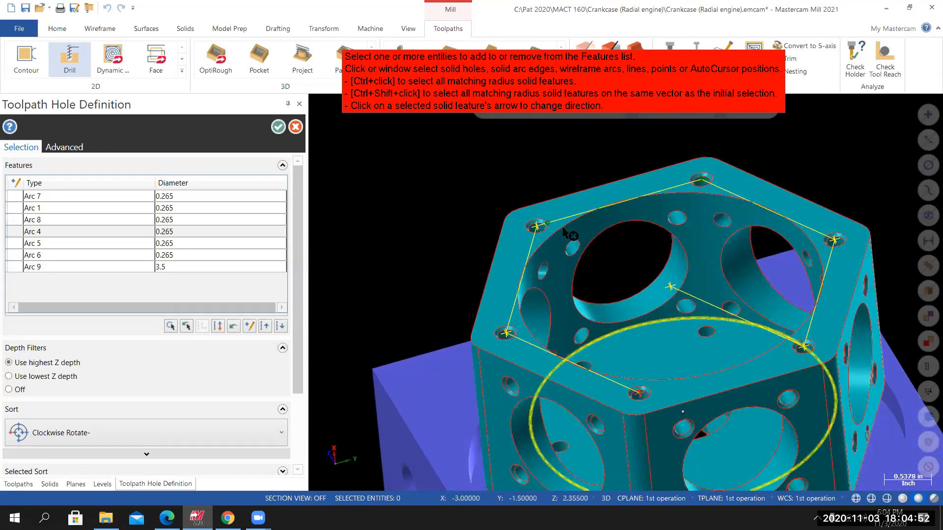
{"action": "scroll", "coordinate": [305, 331], "scroll_direction": "down", "scroll_amount": 3}
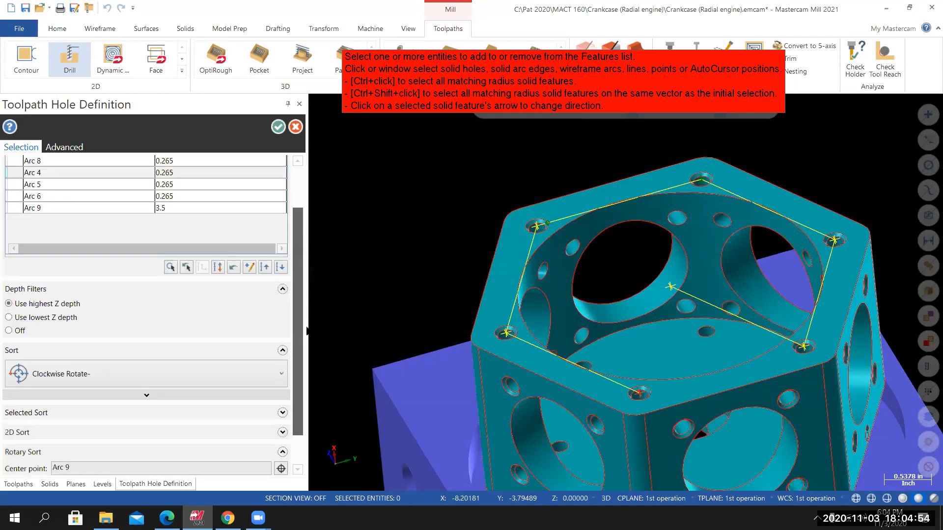
{"action": "scroll", "coordinate": [305, 331], "scroll_direction": "down", "scroll_amount": 2}
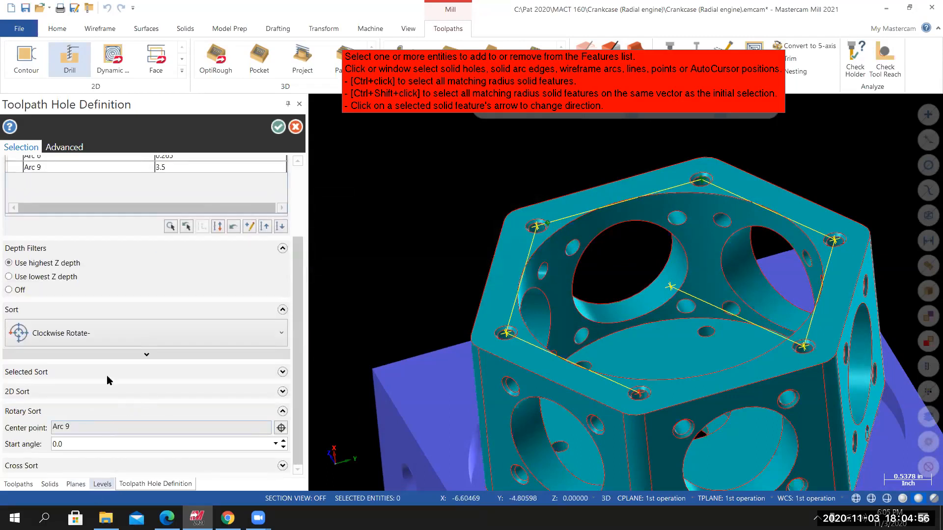
{"action": "scroll", "coordinate": [299, 350], "scroll_direction": "up", "scroll_amount": 5}
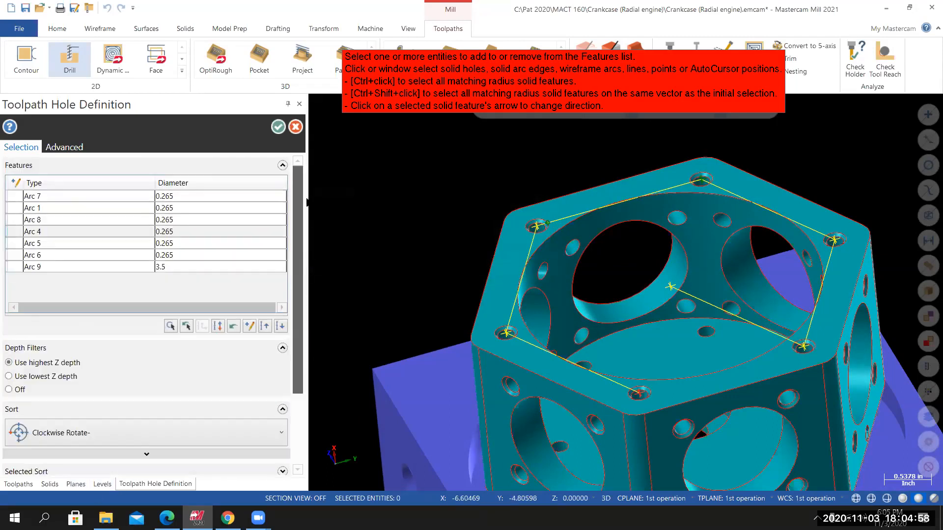
Accept the hole definition and open the Mill_Inch tool library to choose the drill toolpath's tool.
{"action": "left_click", "coordinate": [278, 127]}
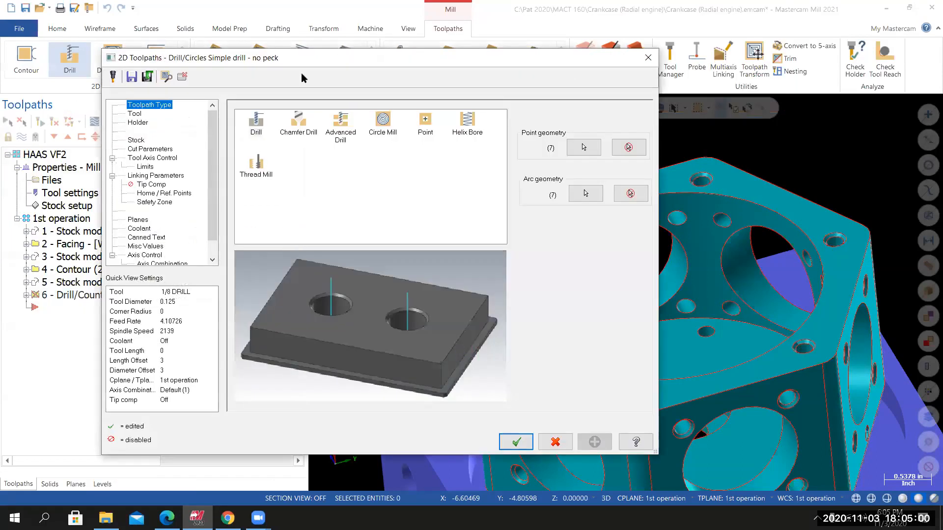
{"action": "left_click_drag", "start_coordinate": [306, 58], "coordinate": [379, 45]}
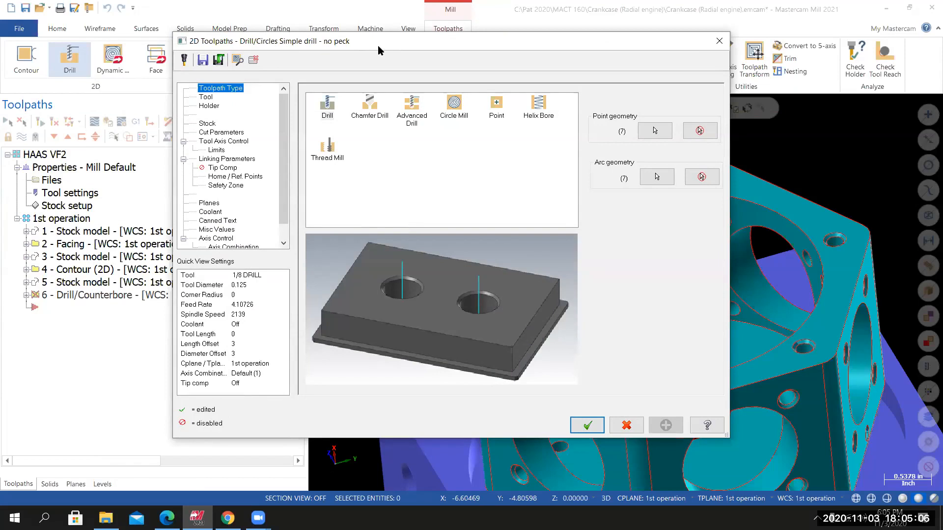
{"action": "left_click", "coordinate": [207, 98]}
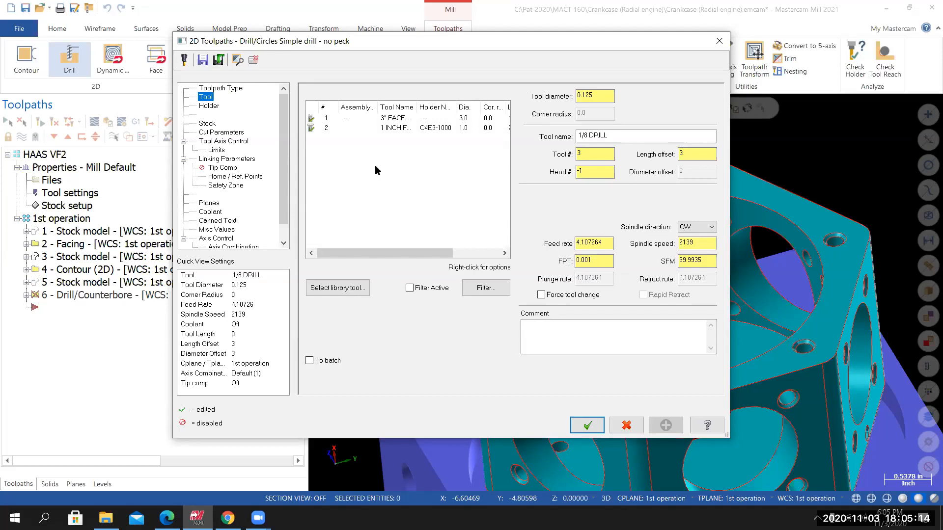
{"action": "left_click", "coordinate": [337, 293]}
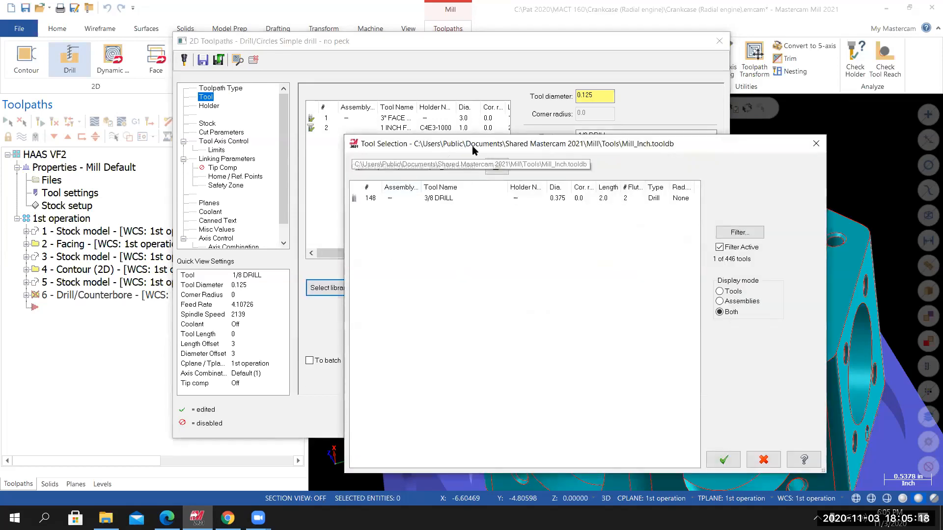
{"action": "left_click_drag", "start_coordinate": [474, 144], "coordinate": [380, 109]}
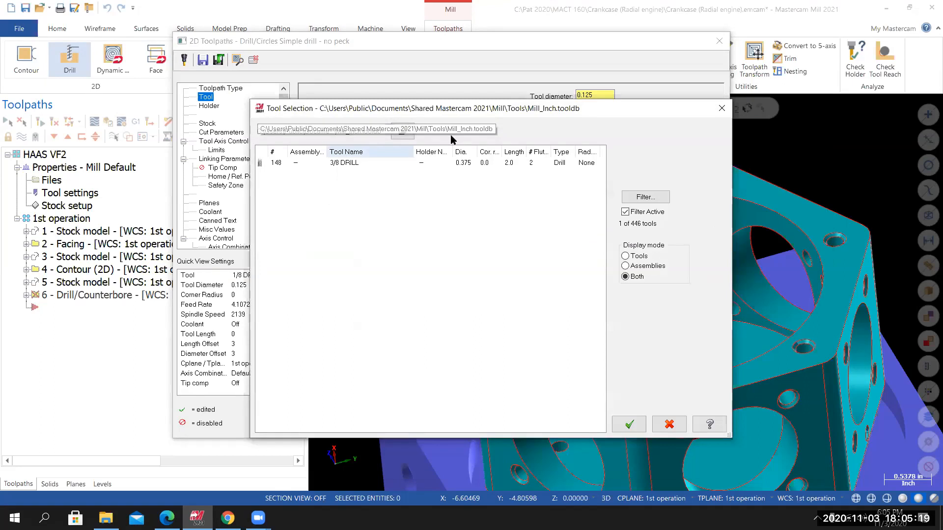
Filter the tool library to spot drills with a diameter equal to 0.5 and load the 1/2 SPOTDRILL into the toolpath.
{"action": "left_click", "coordinate": [645, 197]}
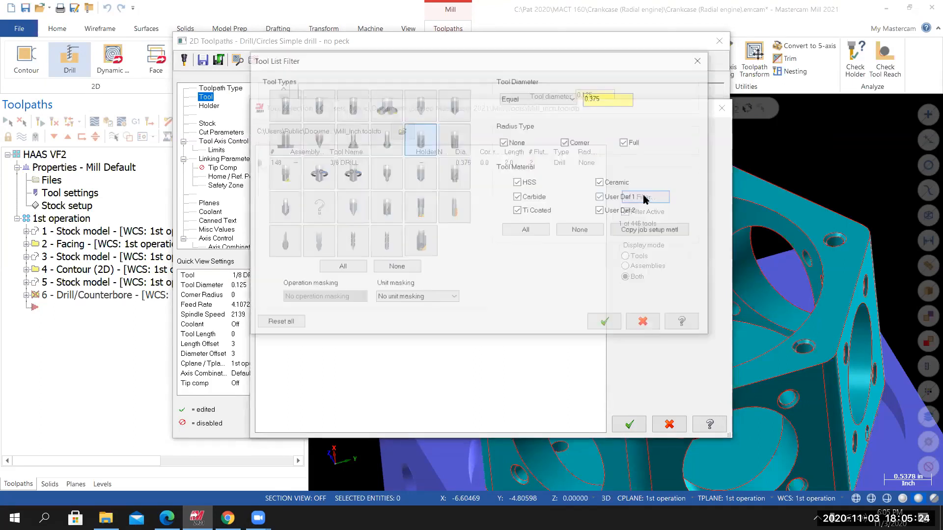
{"action": "left_click", "coordinate": [399, 272]}
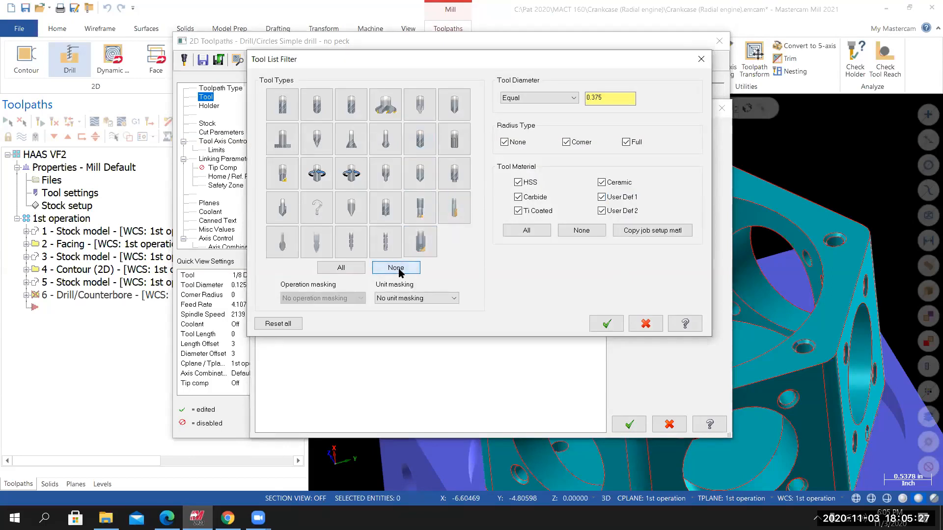
{"action": "left_click", "coordinate": [415, 176]}
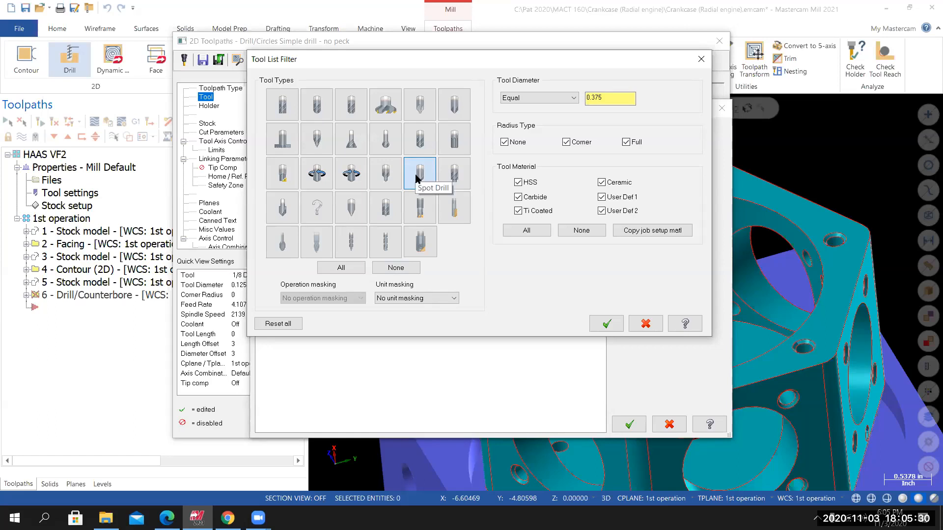
{"action": "left_click", "coordinate": [525, 98]}
{"action": "left_click", "coordinate": [525, 116]}
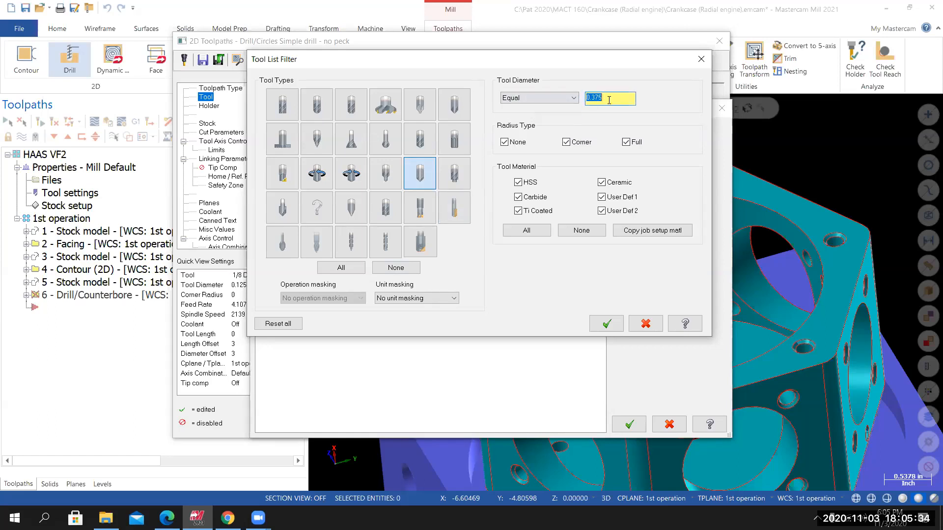
{"action": "type", "text": "0.5"}
{"action": "left_click", "coordinate": [600, 325]}
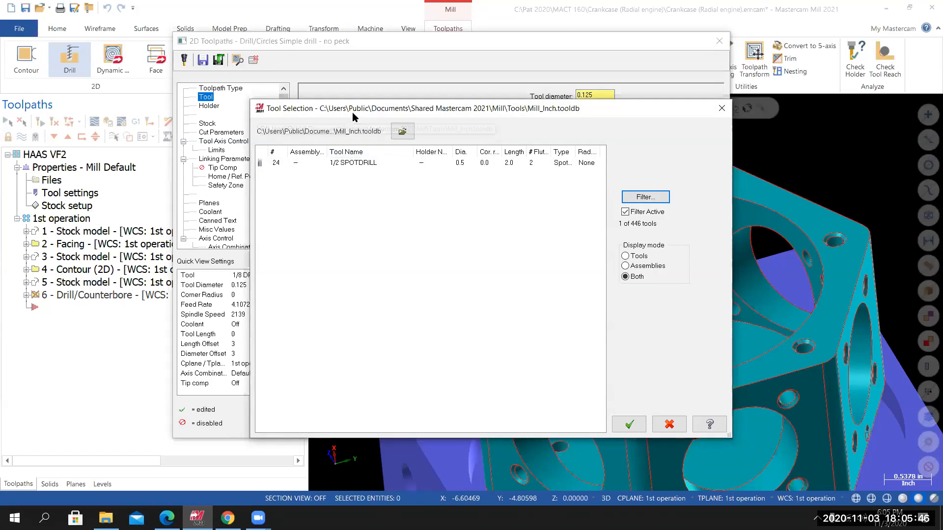
{"action": "left_click_drag", "start_coordinate": [352, 112], "coordinate": [349, 123]}
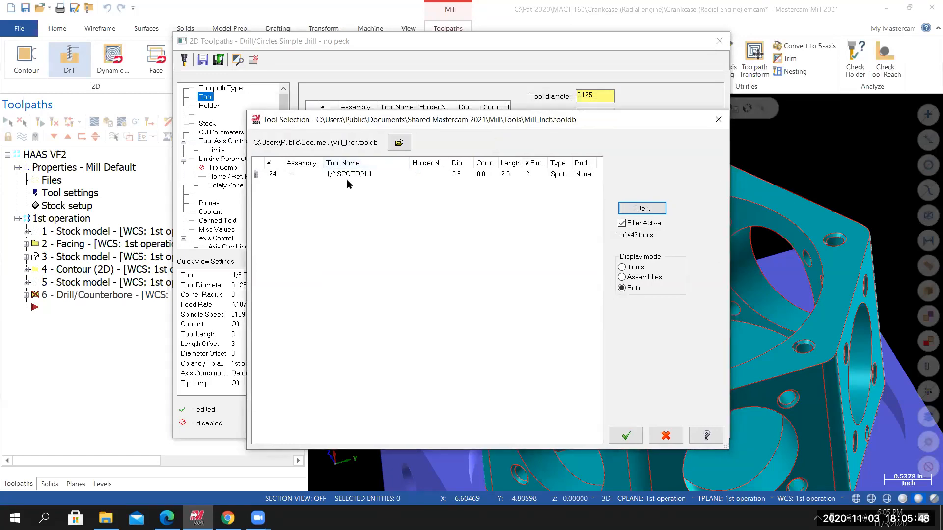
{"action": "double_click", "coordinate": [346, 176]}
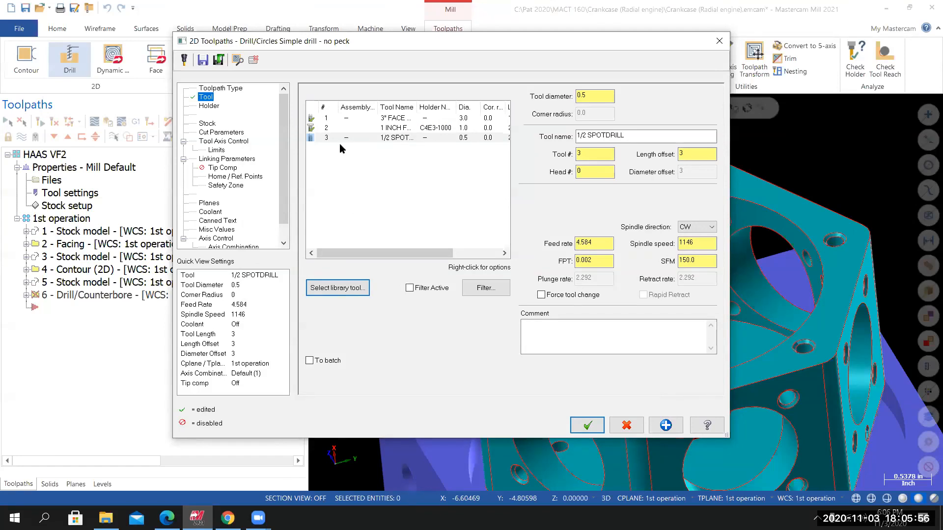
Edit the 1/2 SPOTDRILL's geometry, setting the cutting length to 0.25 and the shoulder length to 1.
{"action": "right_click", "coordinate": [372, 142]}
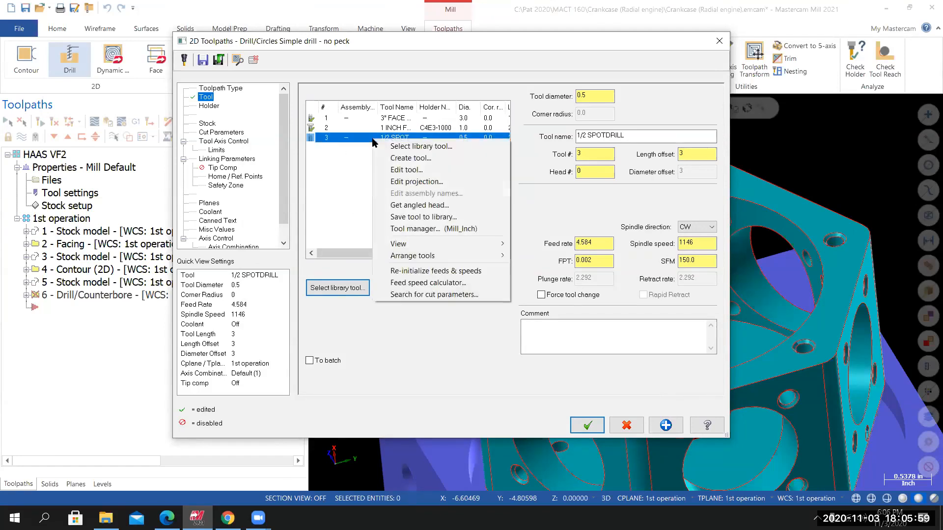
{"action": "left_click", "coordinate": [406, 171]}
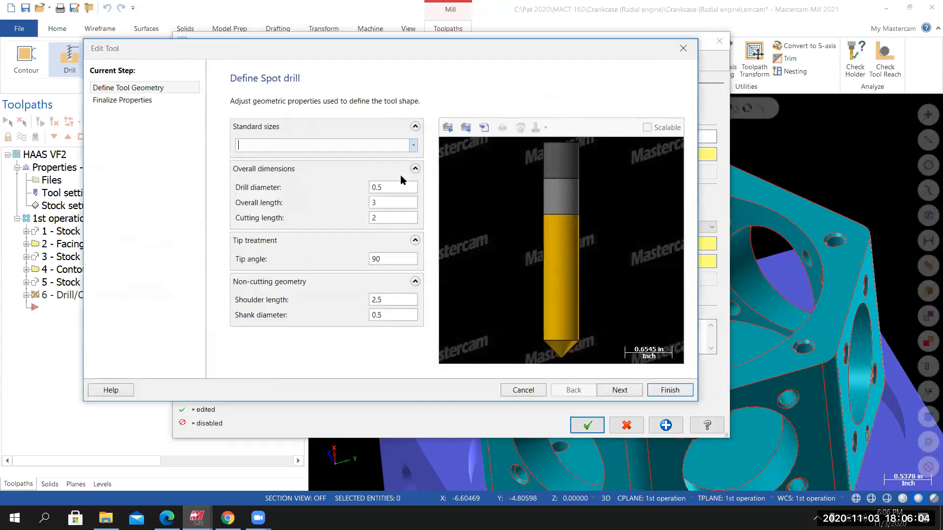
{"action": "left_click_drag", "start_coordinate": [394, 51], "coordinate": [391, 35]}
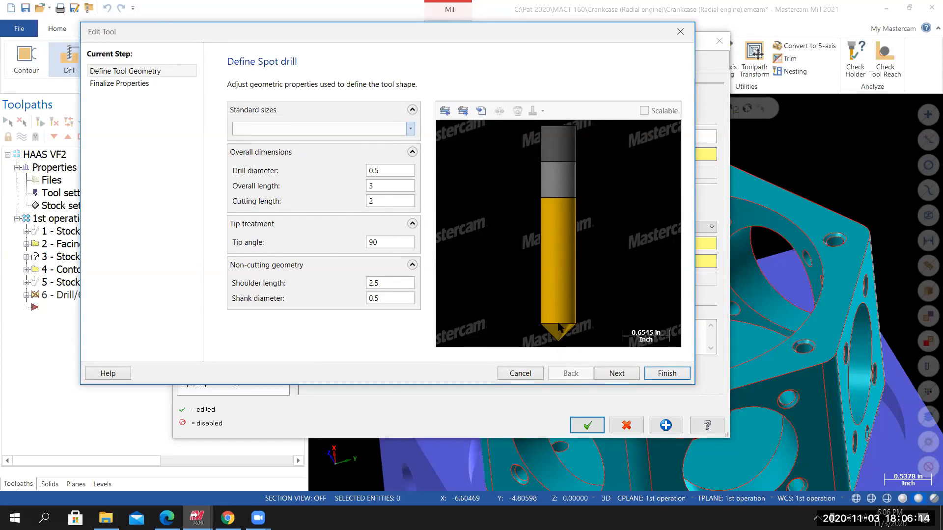
{"action": "key", "text": "BackSpace"}
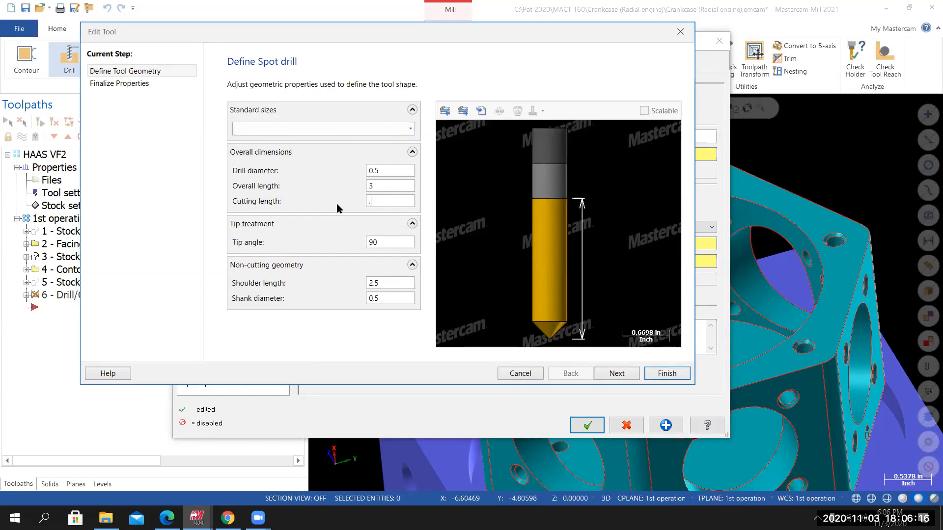
{"action": "type", "text": "0.25"}
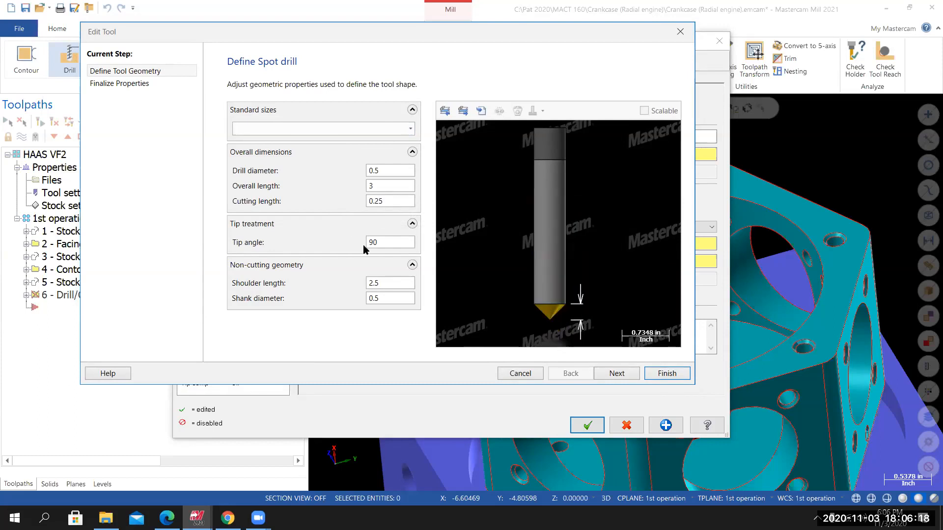
{"action": "key", "text": "Tab"}
{"action": "key", "text": "Tab"}
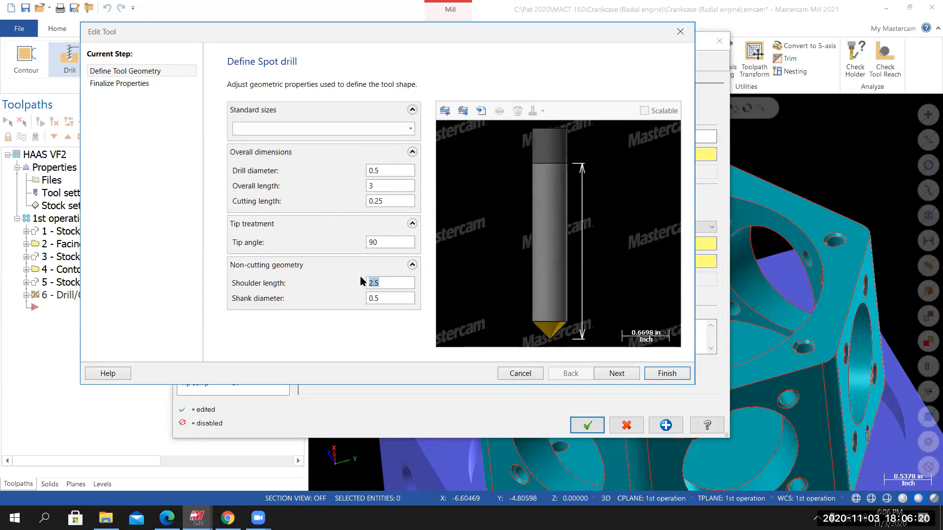
{"action": "type", "text": "1"}
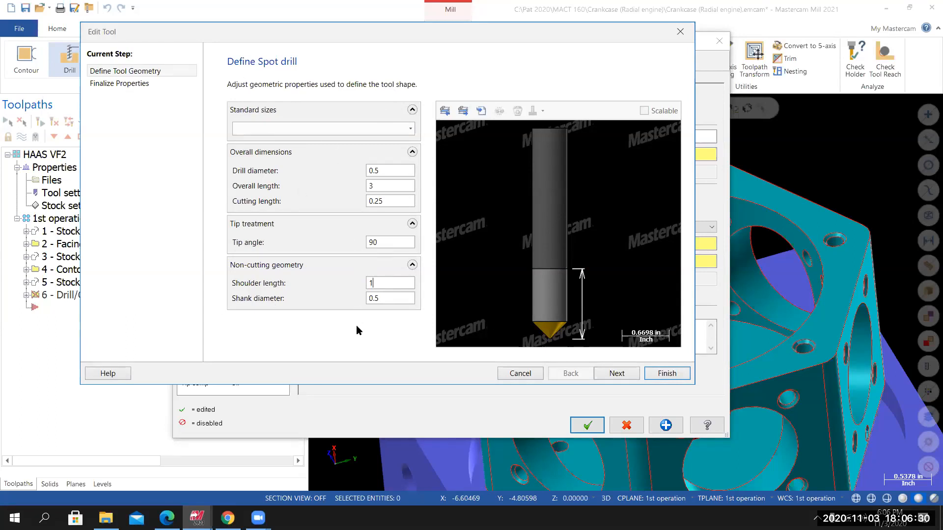
Set the 1/2 spot drill's number of flutes to 1 and recalculate its feed rates and spindle speed.
{"action": "left_click", "coordinate": [617, 375]}
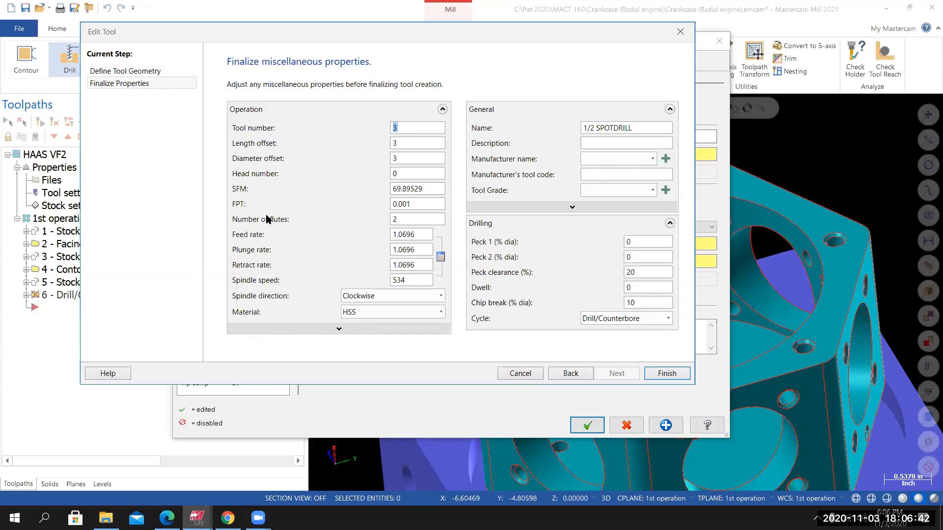
{"action": "double_click", "coordinate": [401, 218]}
{"action": "type", "text": "1"}
{"action": "left_click", "coordinate": [441, 258]}
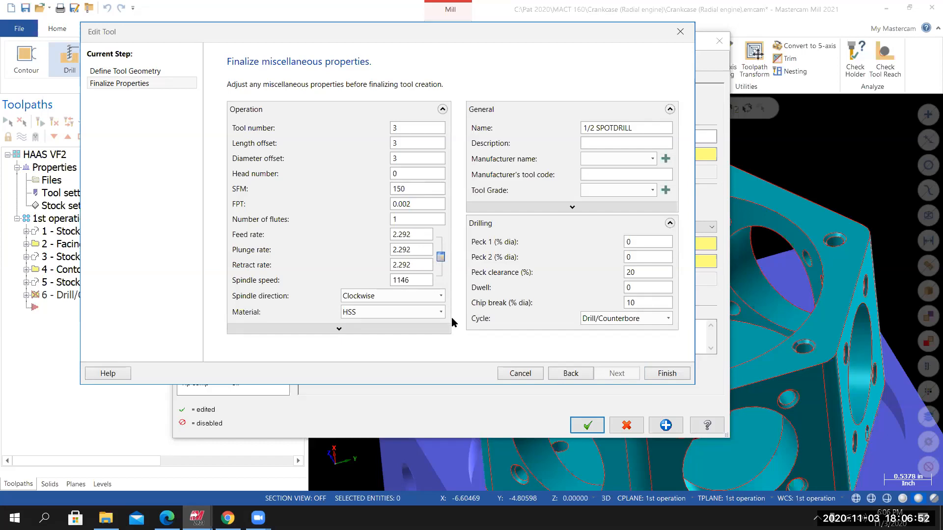
Turn flood coolant on for the 1/2 spot drill and finish editing the tool.
{"action": "left_click", "coordinate": [309, 328]}
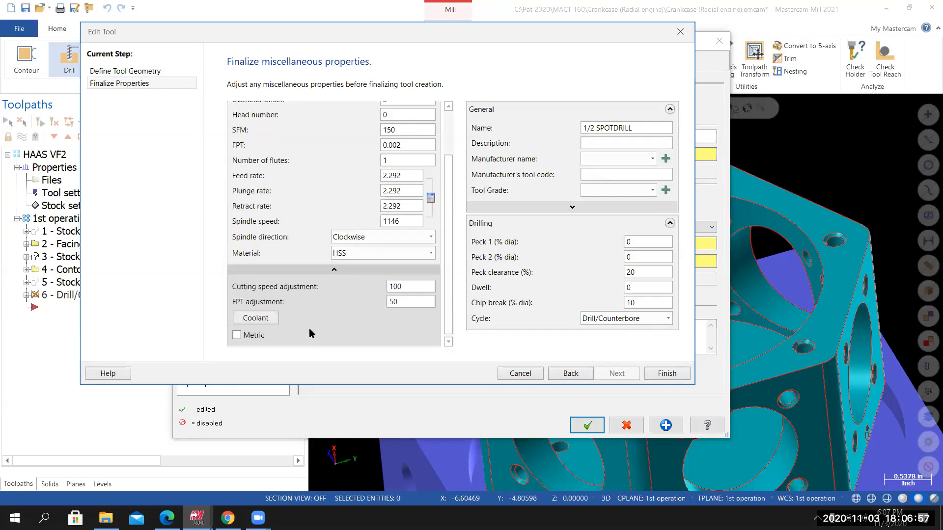
{"action": "left_click", "coordinate": [255, 319]}
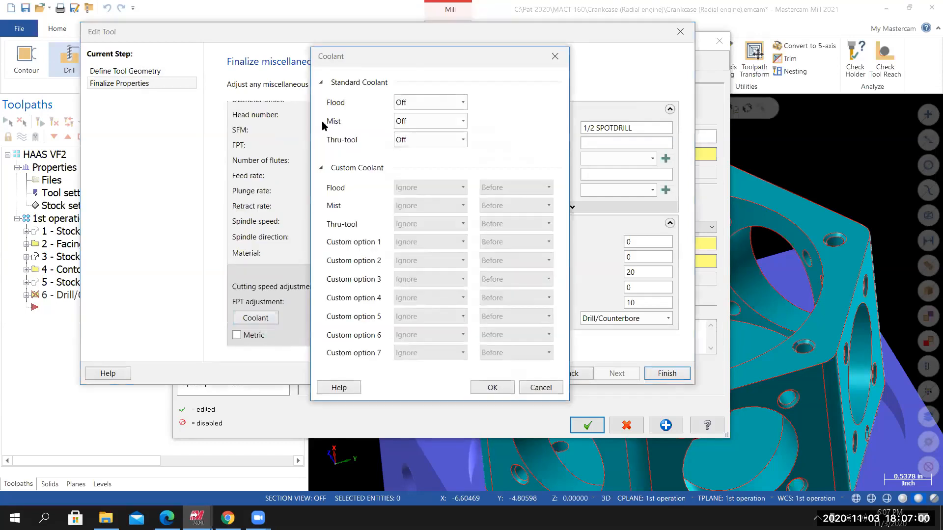
{"action": "left_click", "coordinate": [420, 104]}
{"action": "left_click", "coordinate": [408, 119]}
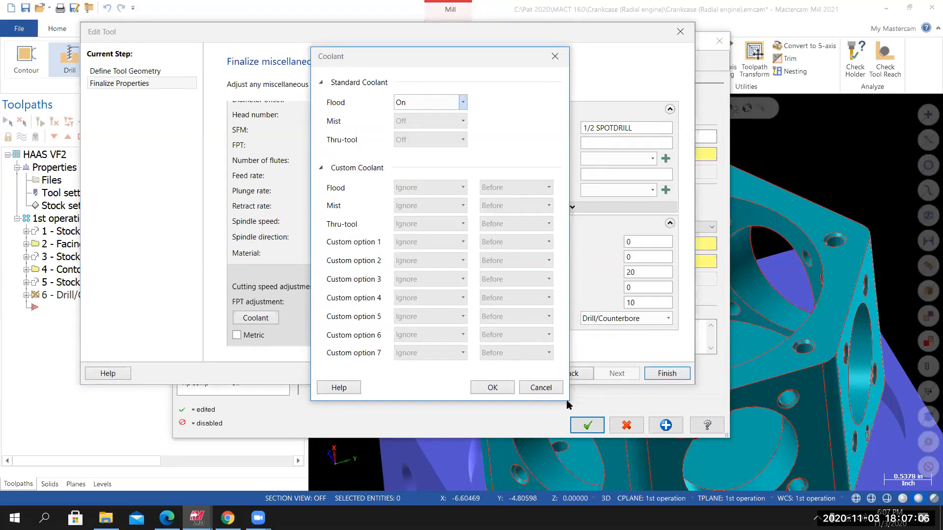
{"action": "left_click", "coordinate": [493, 388]}
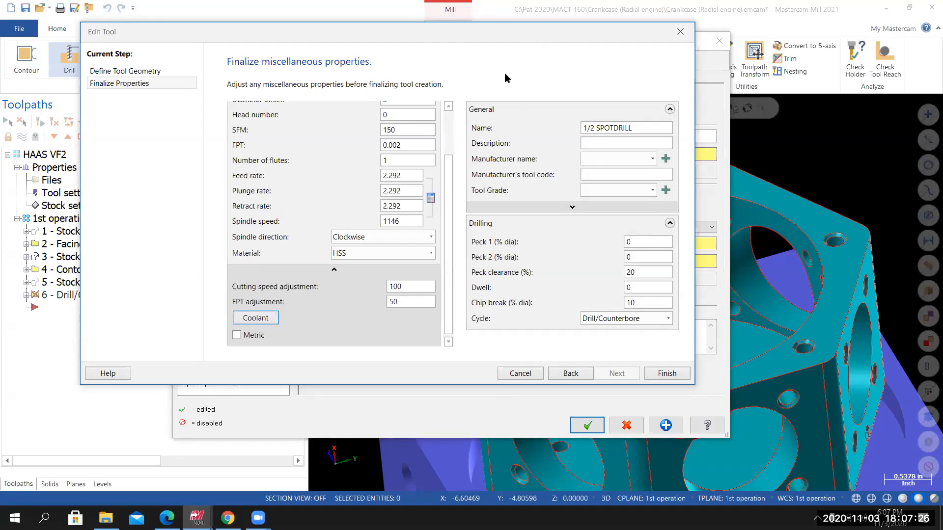
{"action": "left_click_drag", "start_coordinate": [505, 72], "coordinate": [305, 454]}
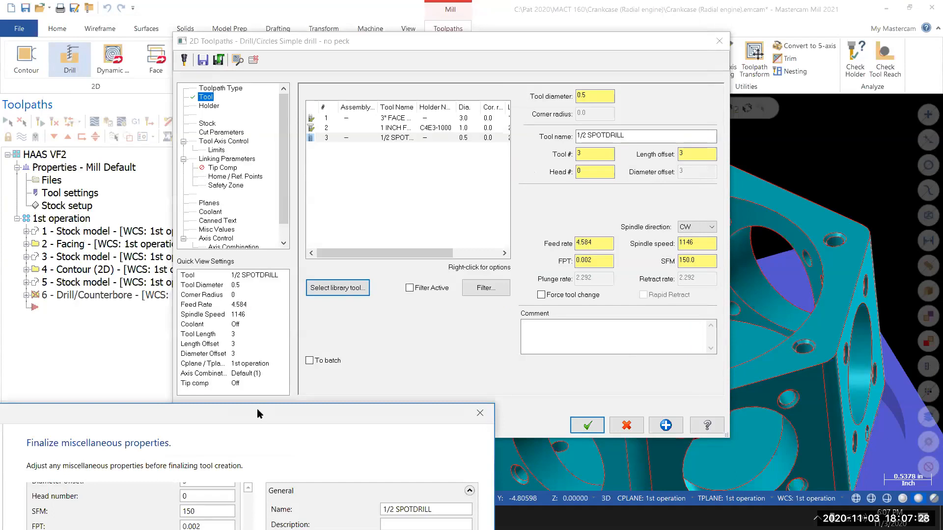
{"action": "left_click_drag", "start_coordinate": [258, 409], "coordinate": [530, 26]}
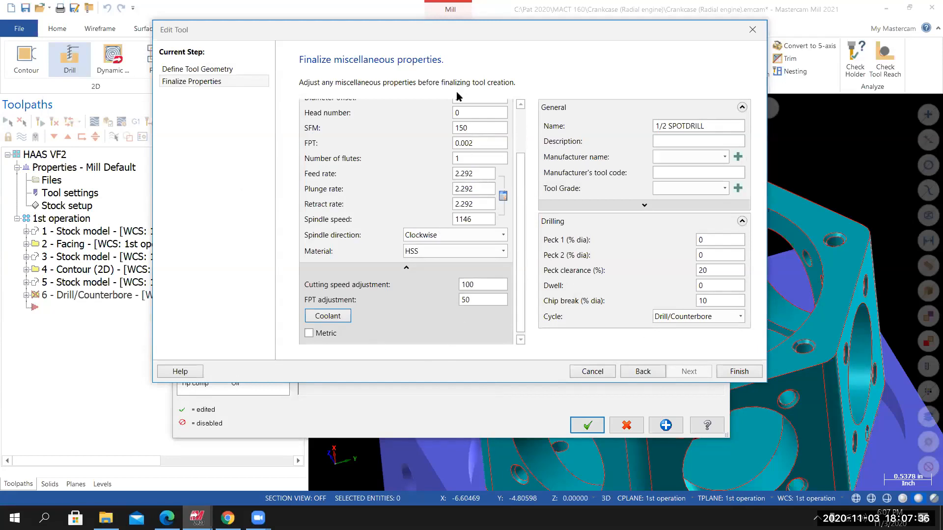
{"action": "left_click", "coordinate": [739, 372]}
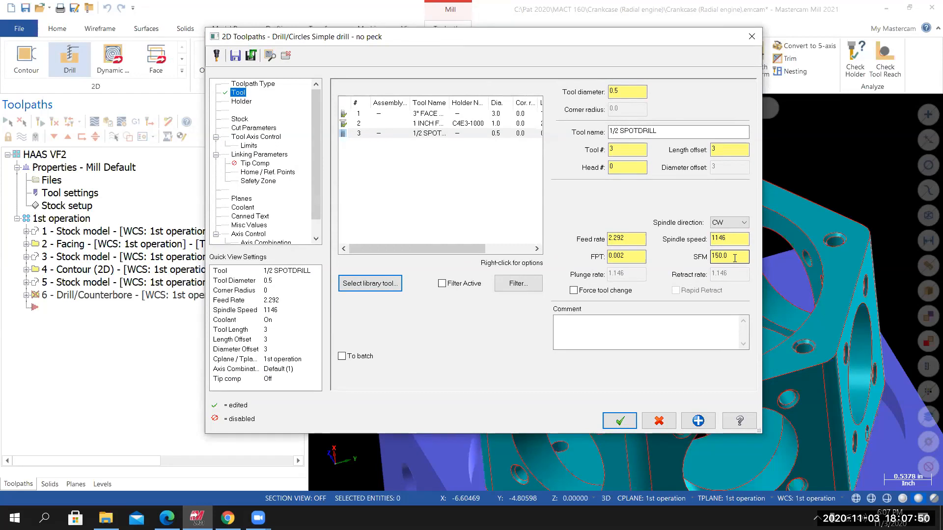
Set the drill toolpath's feed per tooth to .5*.02.
{"action": "double_click", "coordinate": [606, 258]}
{"action": "key", "text": "BackSpace"}
{"action": "type", "text": ".5*.02"}
{"action": "key", "text": "Return"}
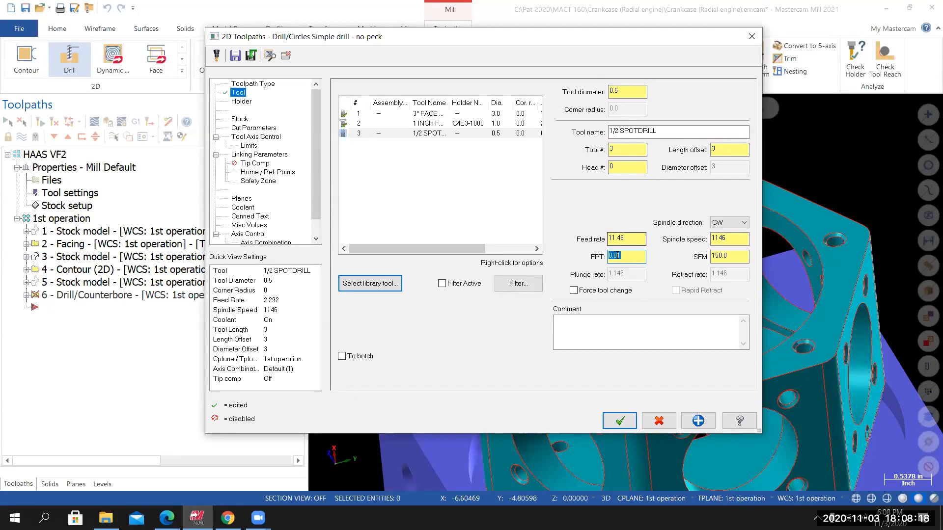
Write the operation comment from the copied tool name as "1/2 SPOTDRILL, DRILL ALL PILOT HOLES".
{"action": "triple_click", "coordinate": [638, 131]}
{"action": "right_click", "coordinate": [639, 132]}
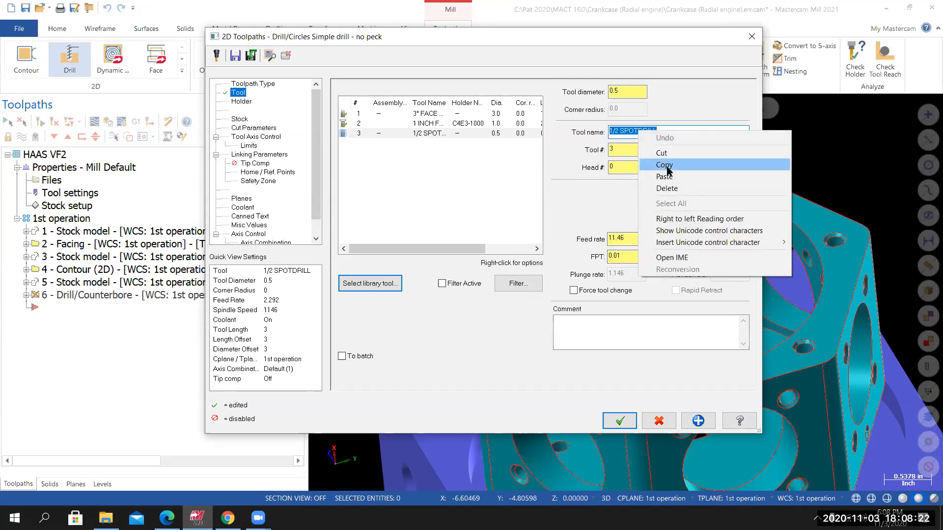
{"action": "left_click", "coordinate": [666, 165]}
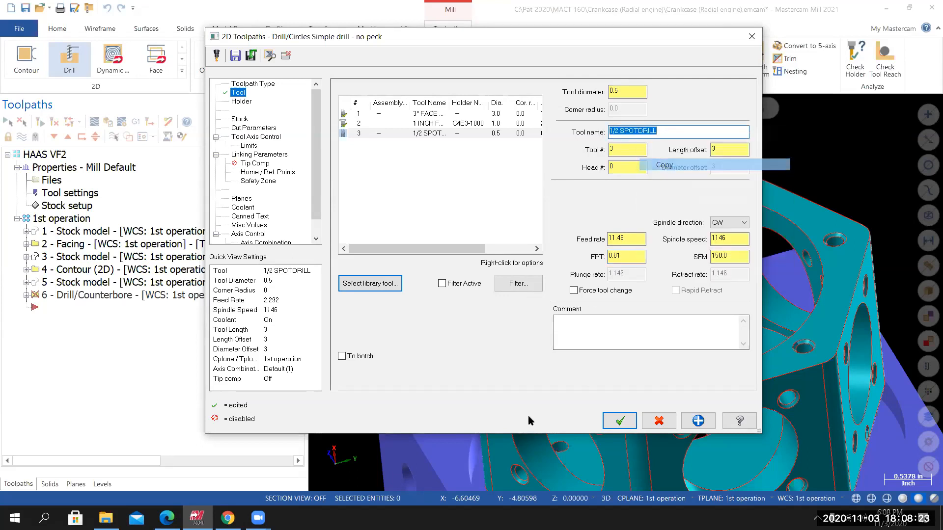
{"action": "right_click", "coordinate": [565, 326]}
{"action": "left_click", "coordinate": [592, 375]}
{"action": "type", "text": ", Drill al"}
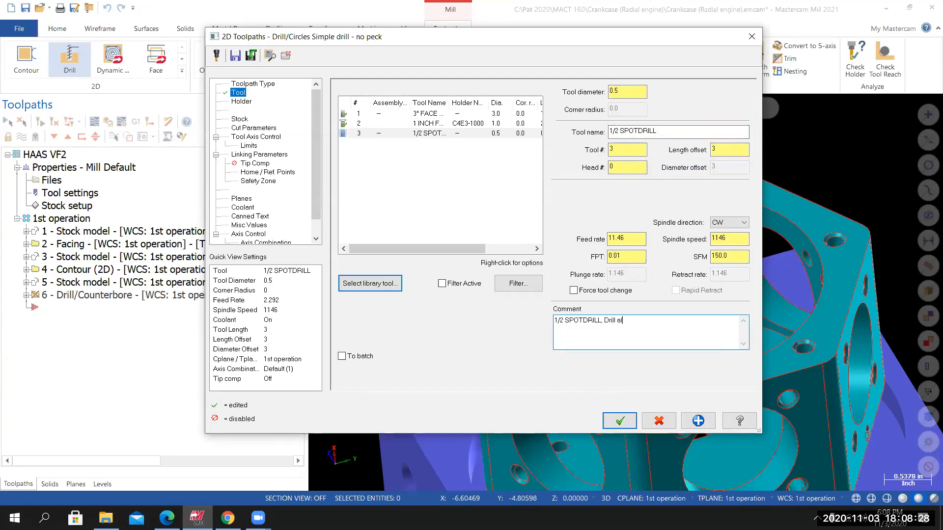
{"action": "key", "text": "BackSpace"}
{"action": "key", "text": "BackSpace"}
{"action": "key", "text": "BackSpace"}
{"action": "key", "text": "BackSpace"}
{"action": "key", "text": "BackSpace"}
{"action": "key", "text": "BackSpace"}
{"action": "type", "text": "RILL ALL PILOT HOLES"}
Load the CT40-in holder library and assign holder C4C3-0032 to the spot drill.
{"action": "left_click", "coordinate": [243, 105]}
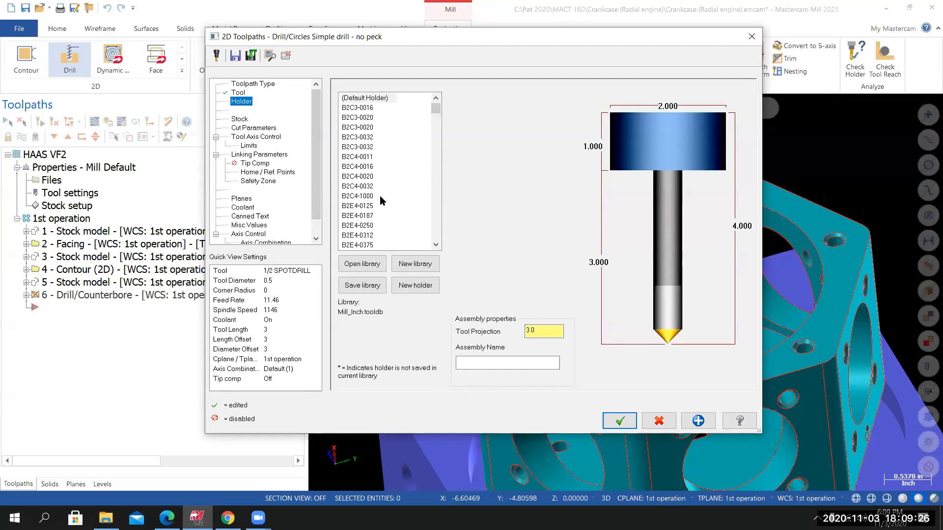
{"action": "left_click", "coordinate": [361, 264]}
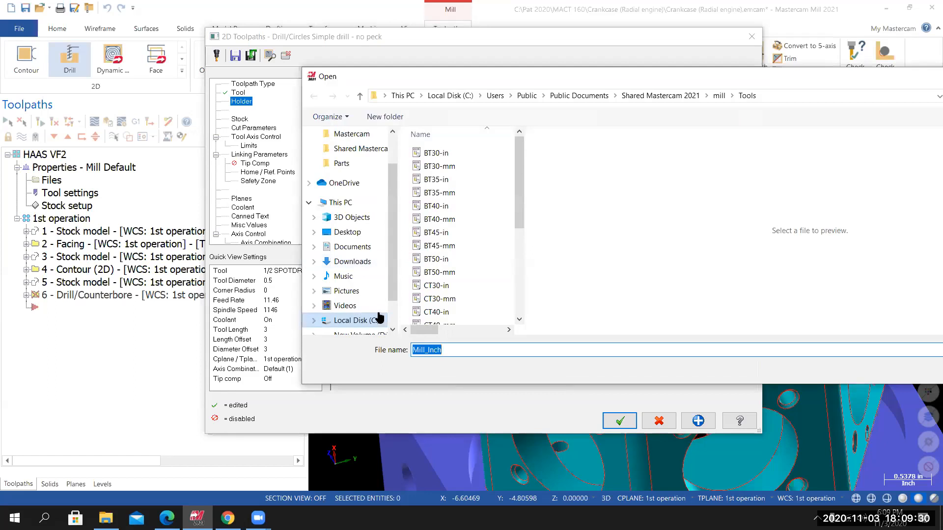
{"action": "left_click", "coordinate": [444, 312]}
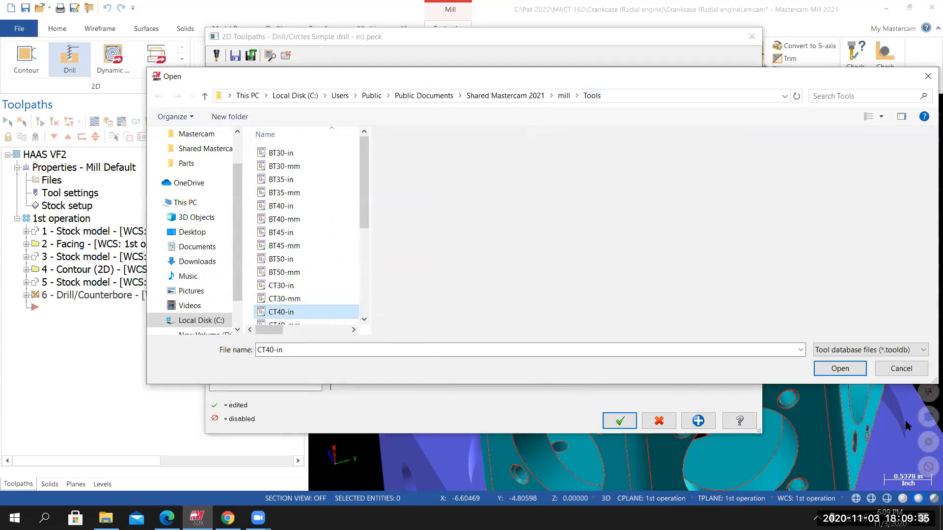
{"action": "left_click", "coordinate": [839, 369]}
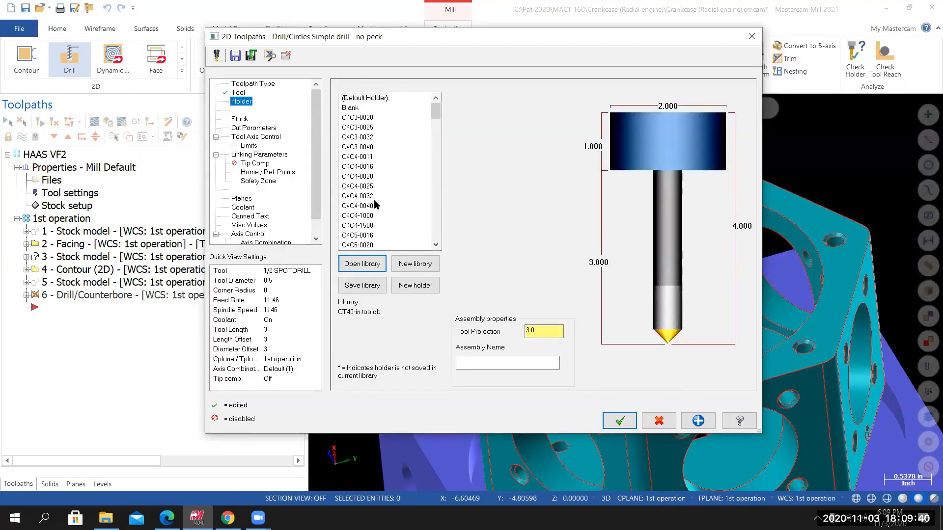
{"action": "left_click", "coordinate": [358, 138]}
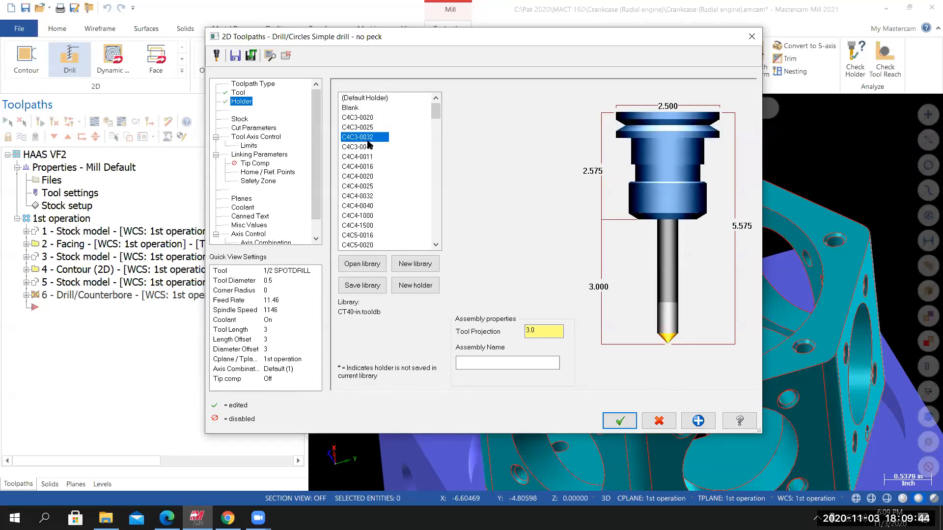
Set the spot drill's tool projection from the holder to 1.5.
{"action": "double_click", "coordinate": [532, 331]}
{"action": "type", "text": "1.5"}
{"action": "key", "text": "Return"}
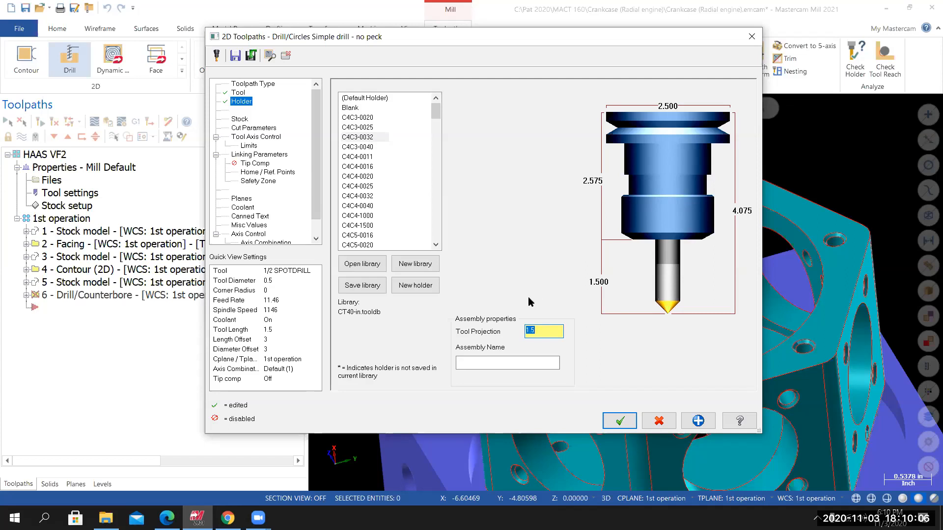
Enable an absolute clearance of 4.355, based on a picked top-face corner point, and use it only at the operation's start and end.
{"action": "left_click", "coordinate": [255, 128]}
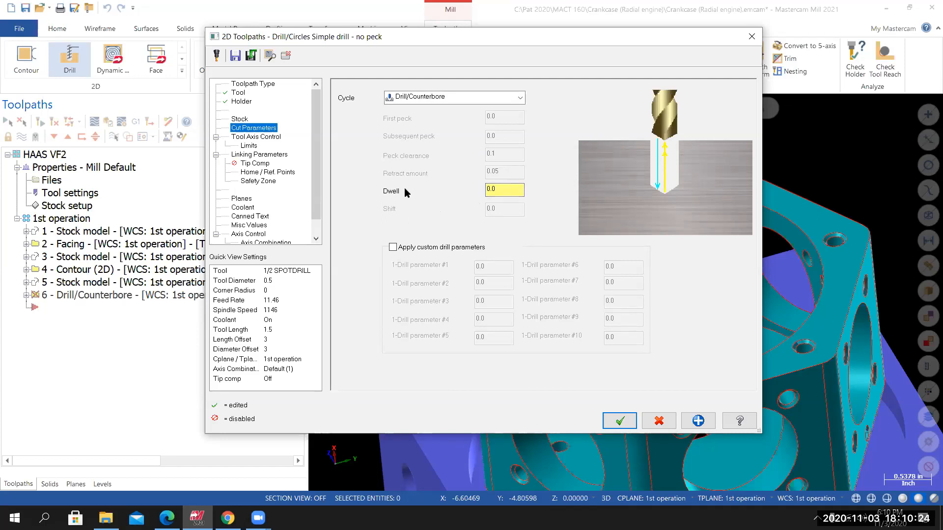
{"action": "left_click", "coordinate": [270, 155]}
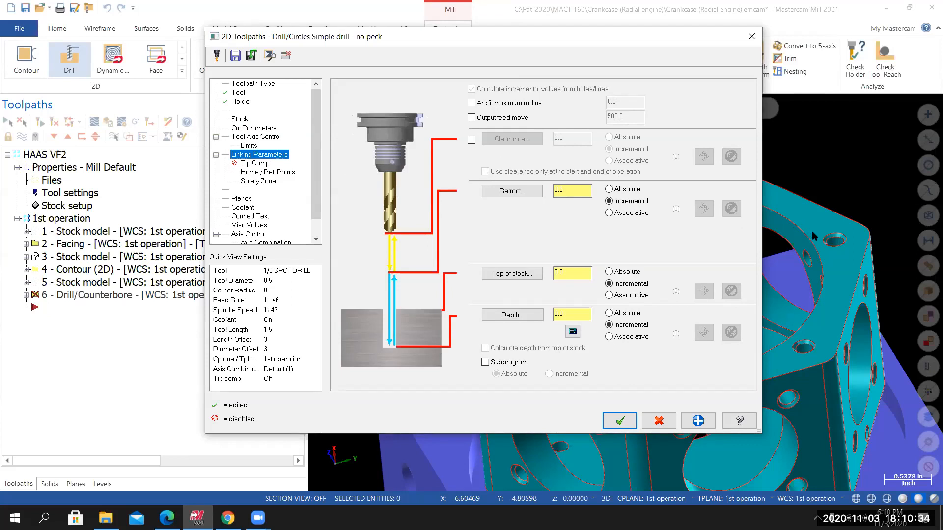
{"action": "left_click", "coordinate": [472, 141]}
{"action": "left_click", "coordinate": [609, 138]}
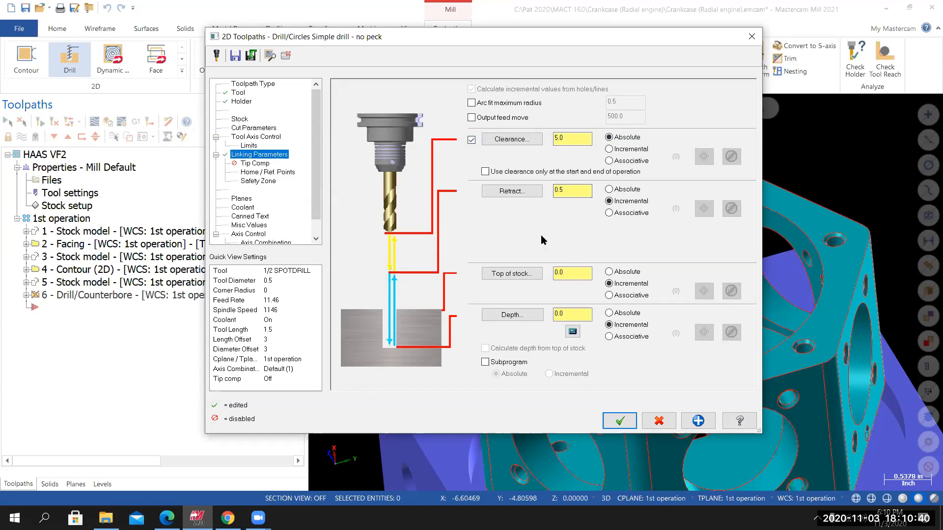
{"action": "left_click", "coordinate": [511, 140]}
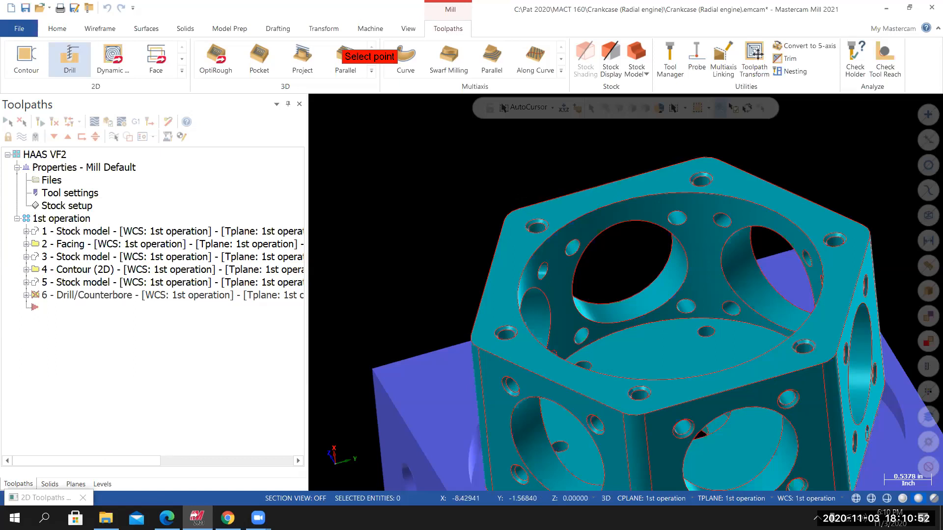
{"action": "left_click", "coordinate": [525, 209]}
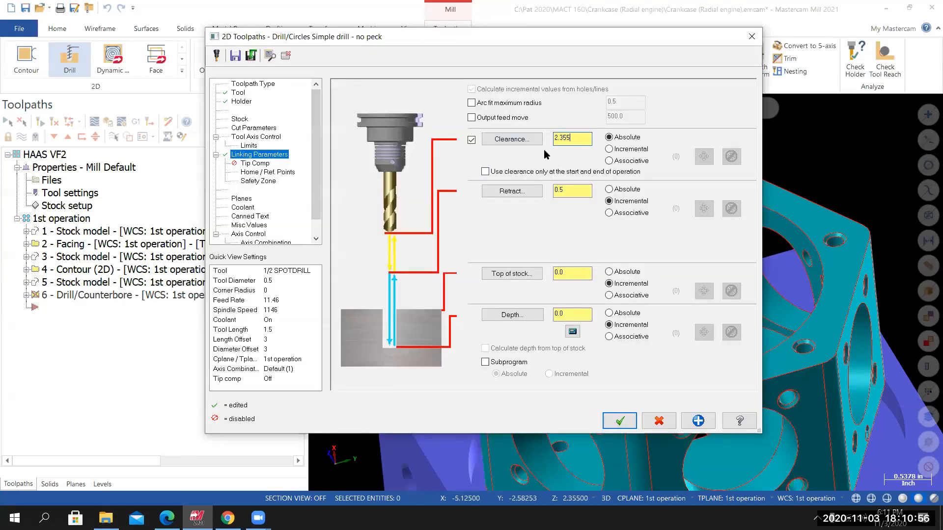
{"action": "double_click", "coordinate": [573, 138]}
{"action": "left_click", "coordinate": [485, 172]}
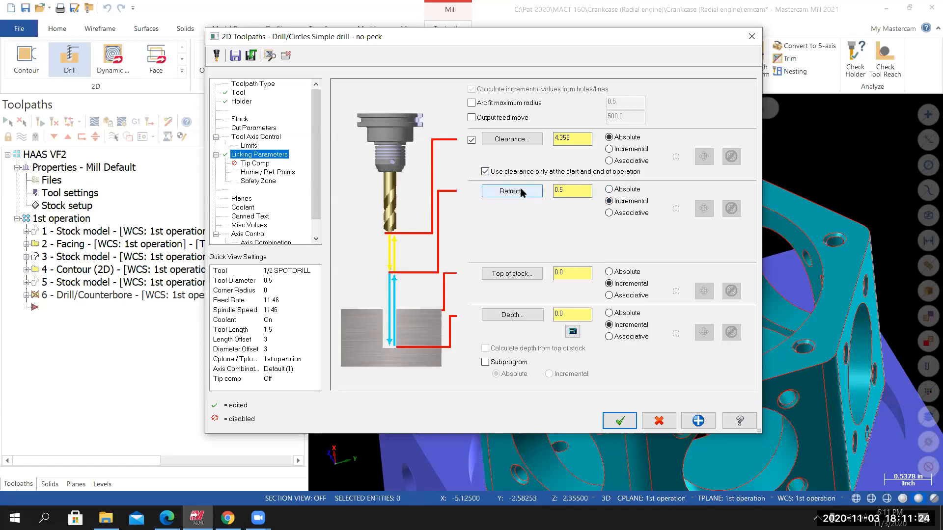
Set the incremental retract to 0.1 and take an absolute top of stock of 2.355 from a corner hole on the top face.
{"action": "left_click", "coordinate": [500, 195]}
{"action": "type", "text": ".1"}
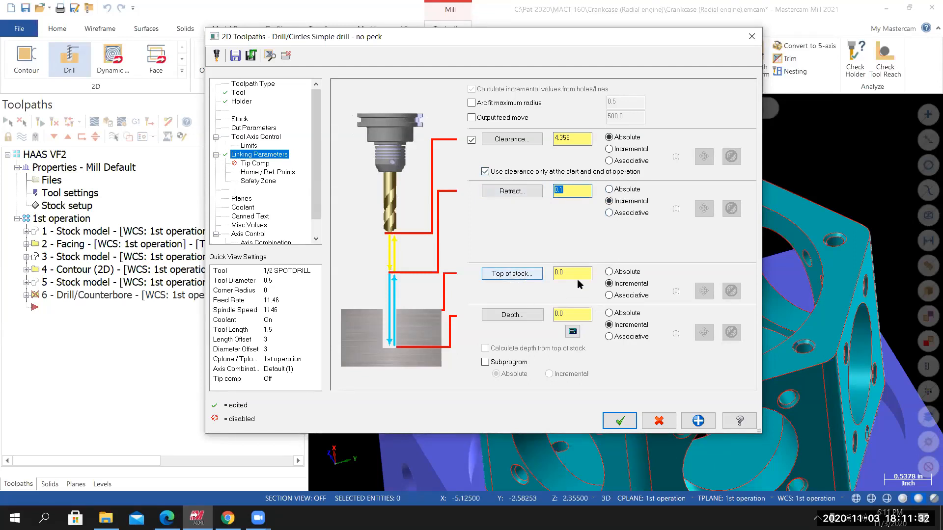
{"action": "left_click", "coordinate": [609, 273]}
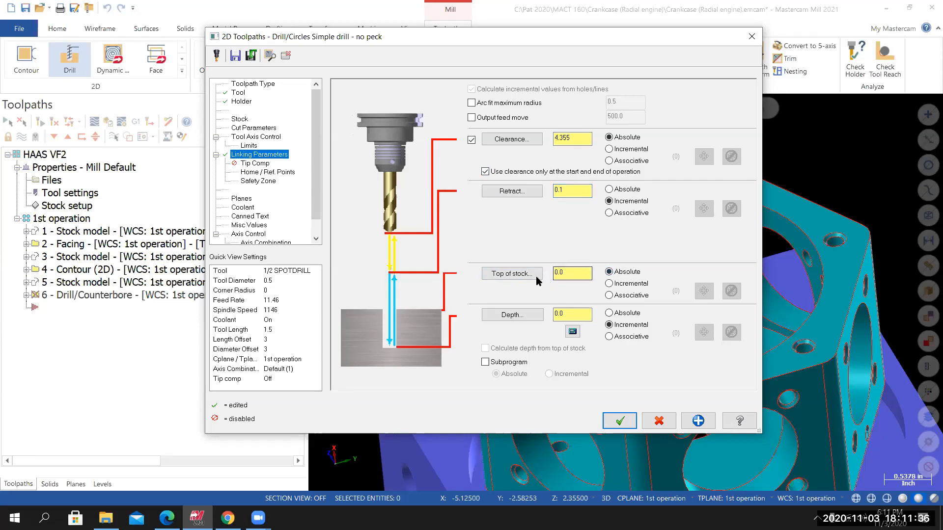
{"action": "left_click", "coordinate": [518, 279]}
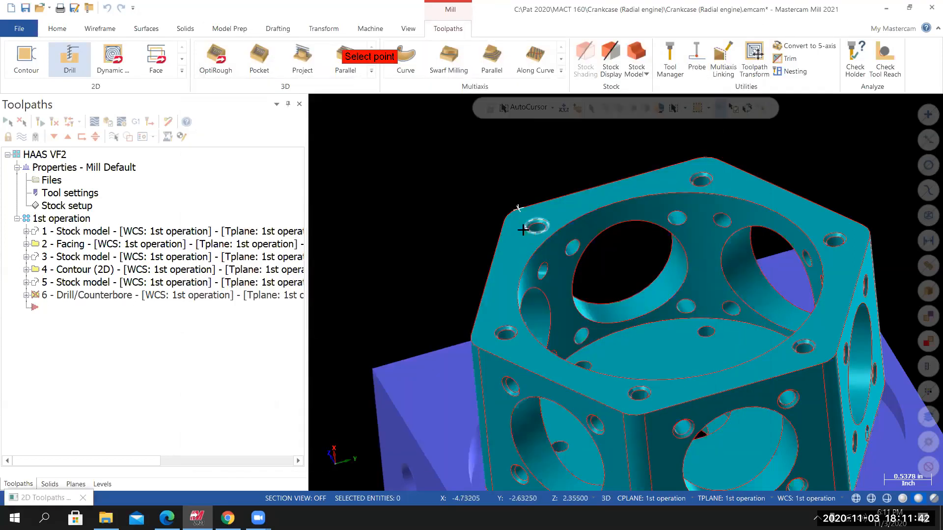
{"action": "left_click", "coordinate": [524, 230]}
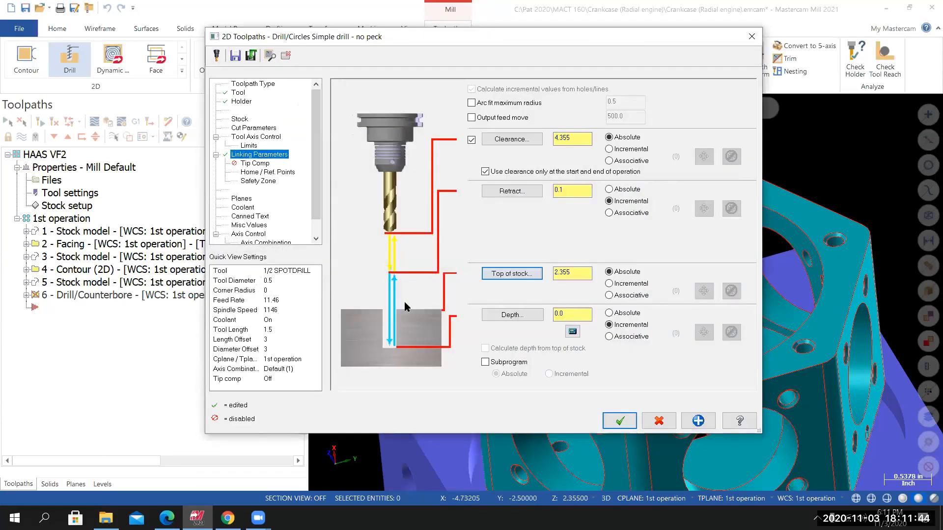
Set the drilling depth to absolute 2.355 at the top face and open the depth calculator.
{"action": "left_click", "coordinate": [492, 310]}
{"action": "left_click", "coordinate": [573, 333]}
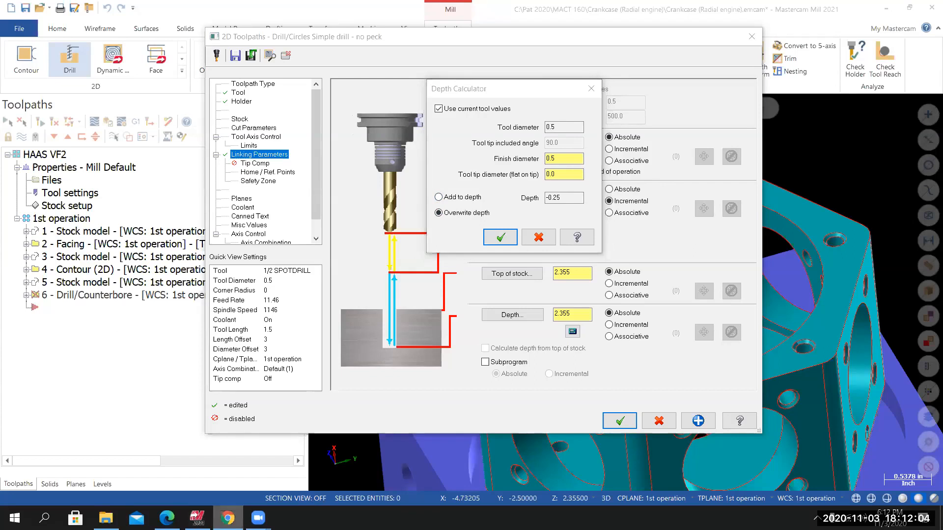
Switch to the Crankcase (Radial Engine) drawing in Chrome and examine the callout for the six top-face corner holes.
{"action": "left_click", "coordinate": [258, 518]}
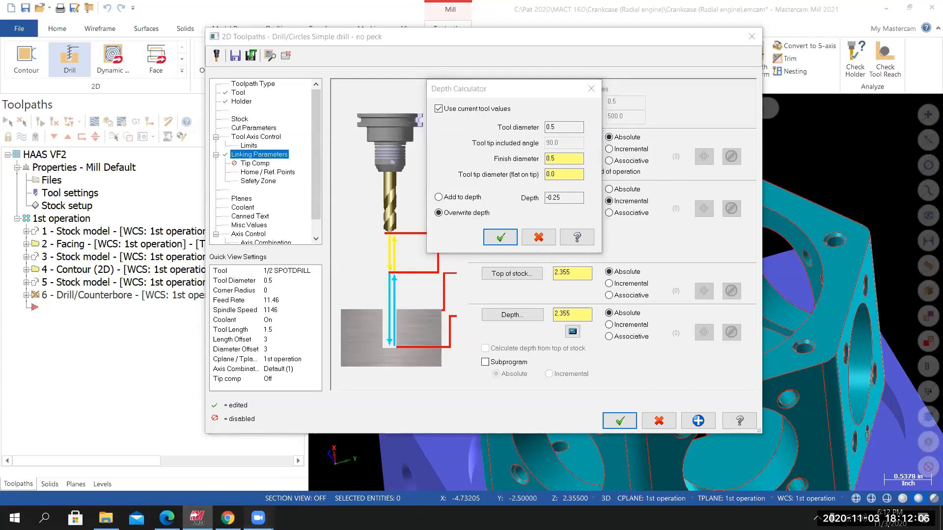
{"action": "left_click", "coordinate": [319, 459]}
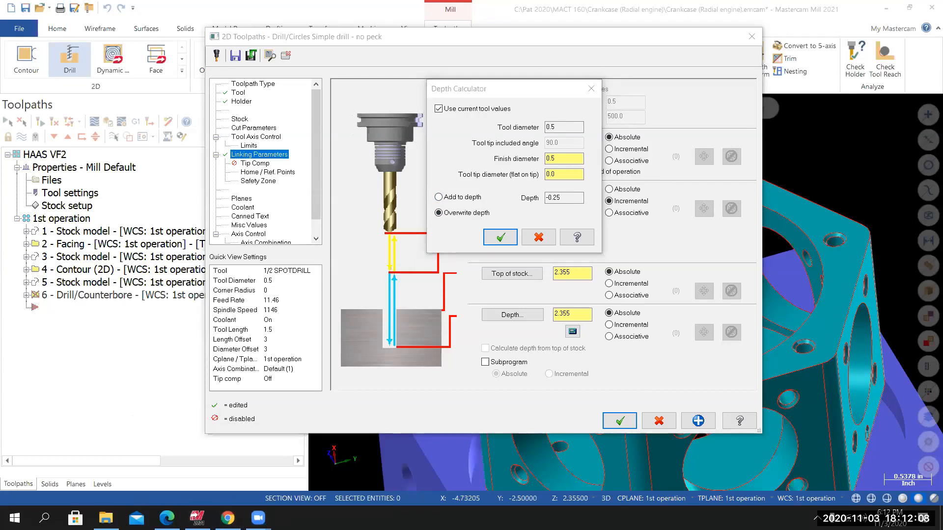
{"action": "key", "text": "alt+Tab"}
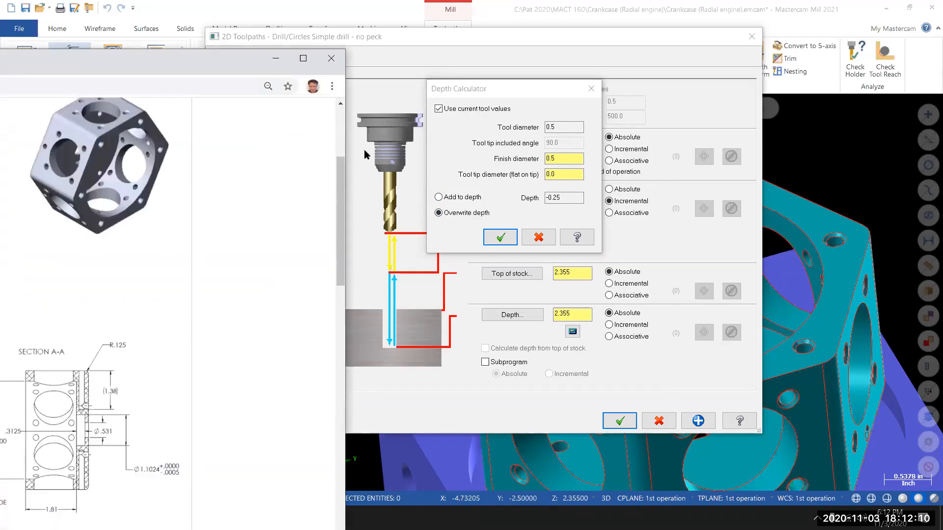
{"action": "scroll", "coordinate": [510, 362], "scroll_direction": "up", "scroll_amount": 2}
{"action": "scroll", "coordinate": [509, 364], "scroll_direction": "down", "scroll_amount": 2}
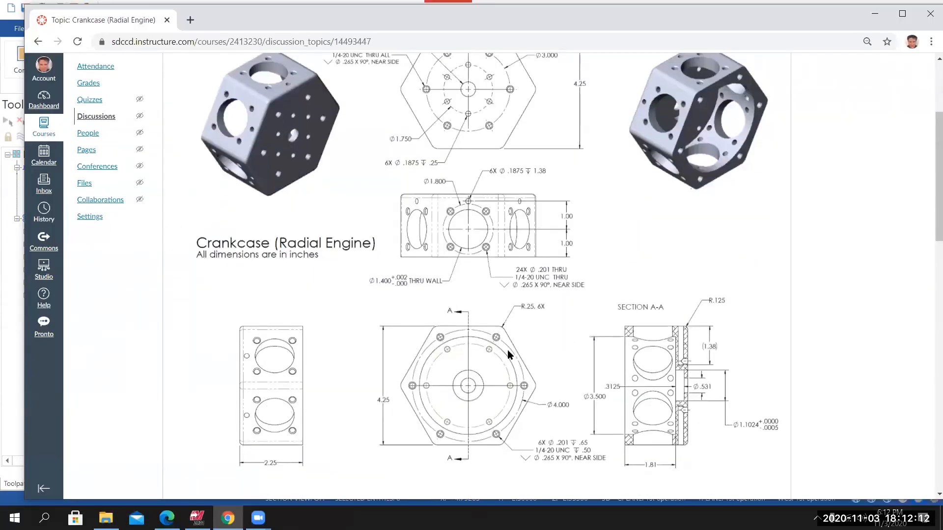
{"action": "scroll", "coordinate": [496, 344], "scroll_direction": "up", "scroll_amount": 2}
{"action": "scroll", "coordinate": [515, 309], "scroll_direction": "down", "scroll_amount": 5}
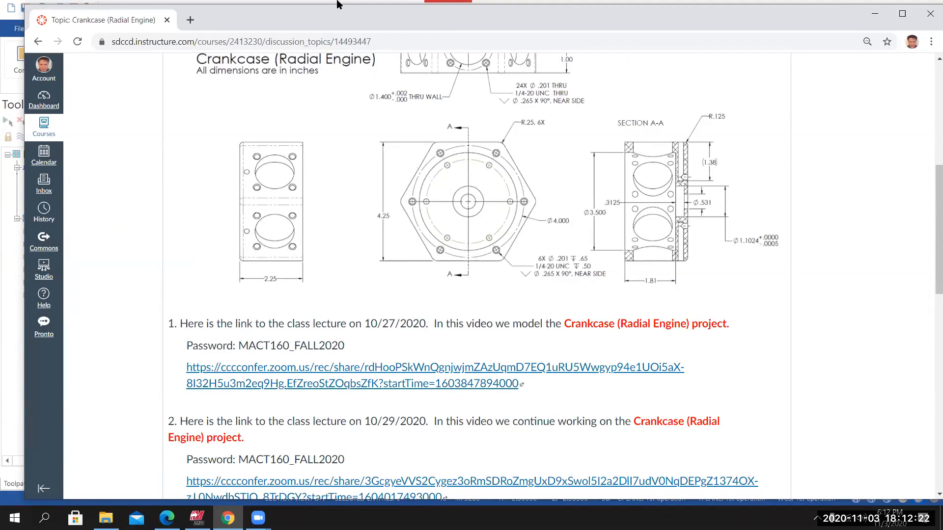
Back in Mastercam, add the calculated depth for a 0.265 finish diameter to the drilling depth and accept the drill operation.
{"action": "left_click_drag", "start_coordinate": [365, 21], "coordinate": [942, 22]}
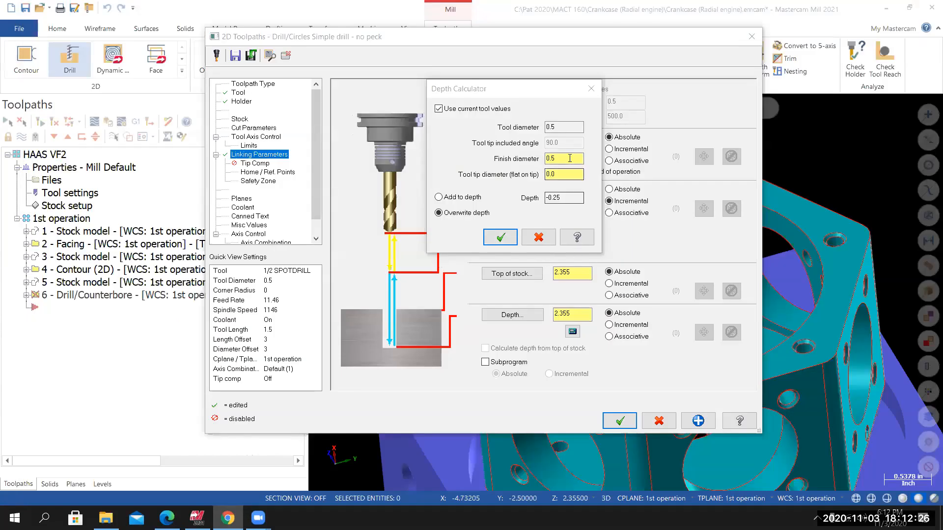
{"action": "left_click", "coordinate": [512, 168]}
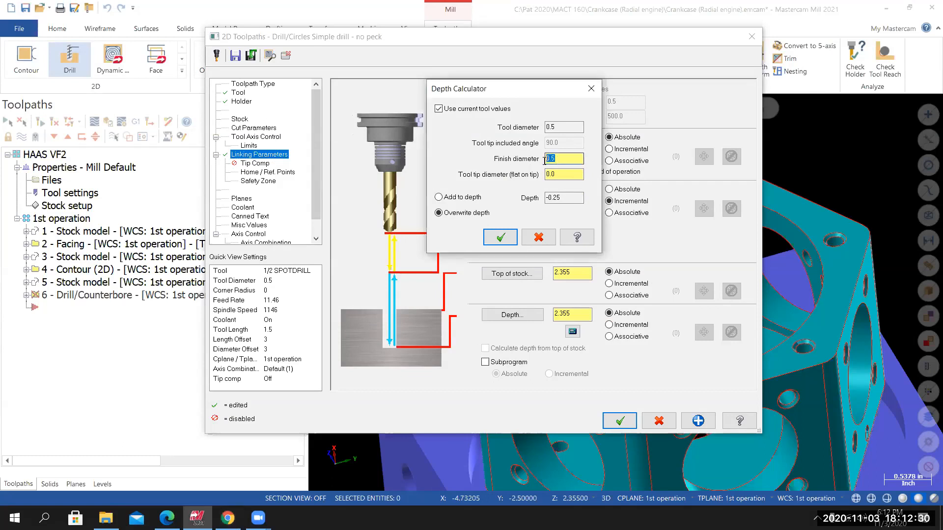
{"action": "type", "text": "0.265"}
{"action": "key", "text": "Tab"}
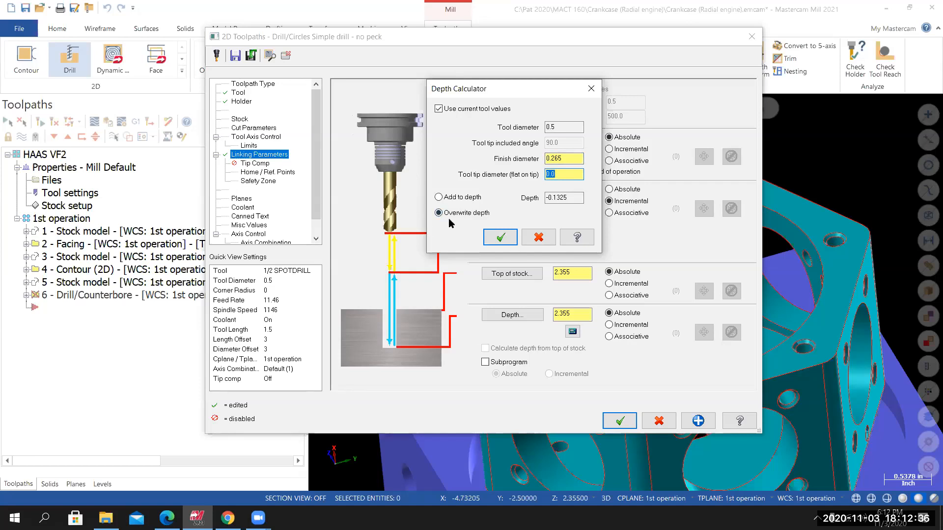
{"action": "left_click", "coordinate": [436, 197]}
{"action": "left_click", "coordinate": [501, 238]}
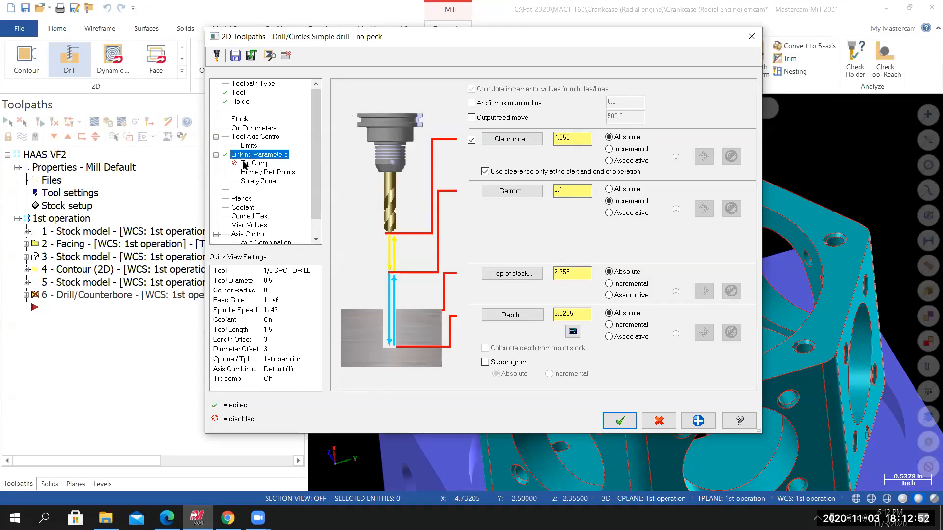
{"action": "left_click", "coordinate": [628, 420]}
Backplot the spot-drilling toolpath over the crankcase's top-face holes, check the tool motion between holes, and close the backplot.
{"action": "mouse_move", "coordinate": [481, 349]}
{"action": "middle_mouse_down"}
{"action": "mouse_move", "coordinate": [500, 339]}
{"action": "mouse_move", "coordinate": [481, 353]}
{"action": "middle_mouse_up"}
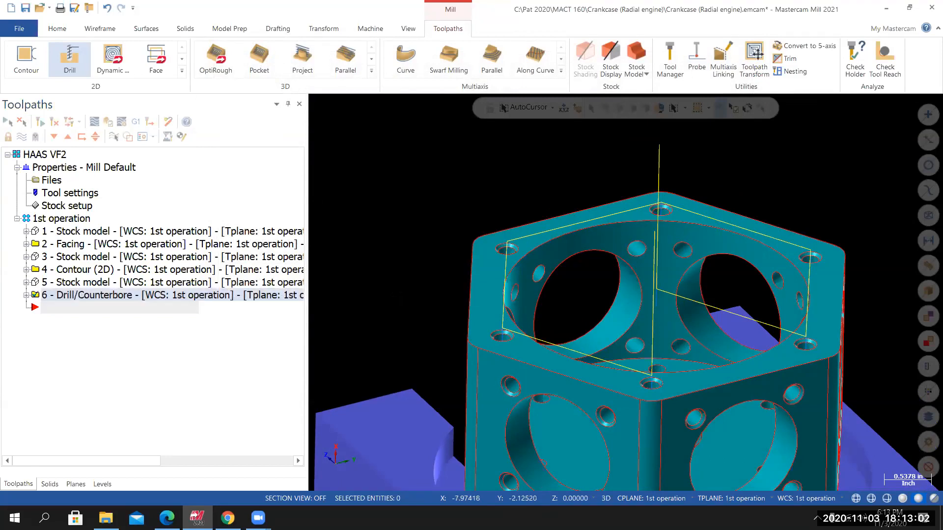
{"action": "scroll", "coordinate": [401, 294], "scroll_direction": "down", "scroll_amount": 1}
{"action": "left_click", "coordinate": [95, 121]}
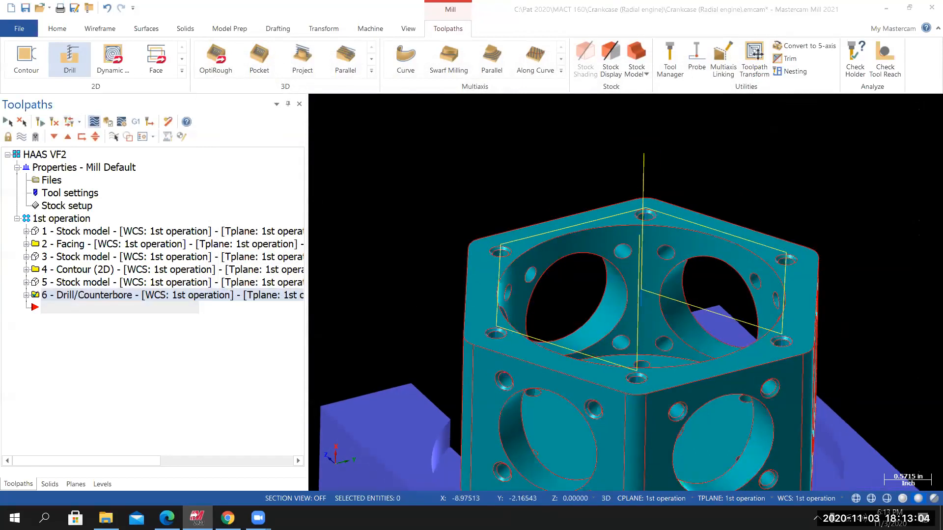
{"action": "middle_click_drag", "start_coordinate": [511, 232], "coordinate": [505, 212]}
{"action": "left_click", "coordinate": [313, 102]}
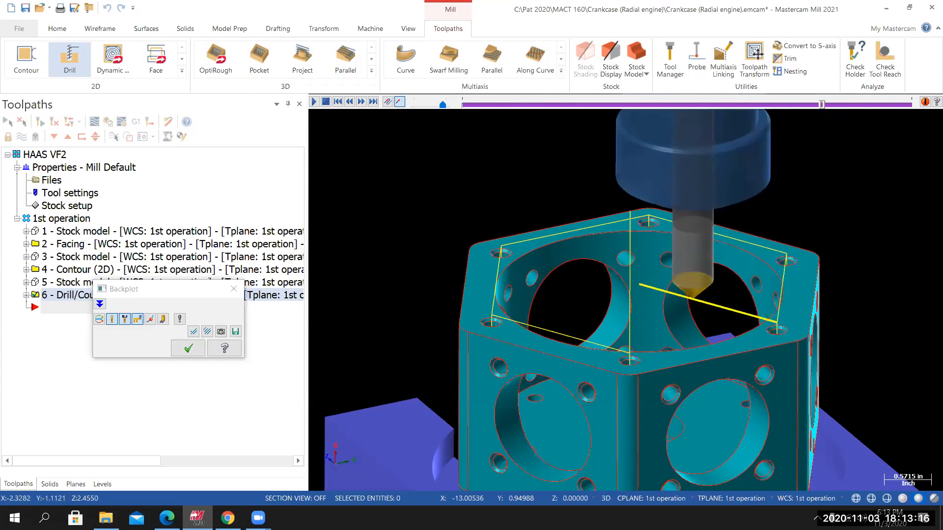
{"action": "middle_click_drag", "start_coordinate": [528, 209], "coordinate": [491, 299]}
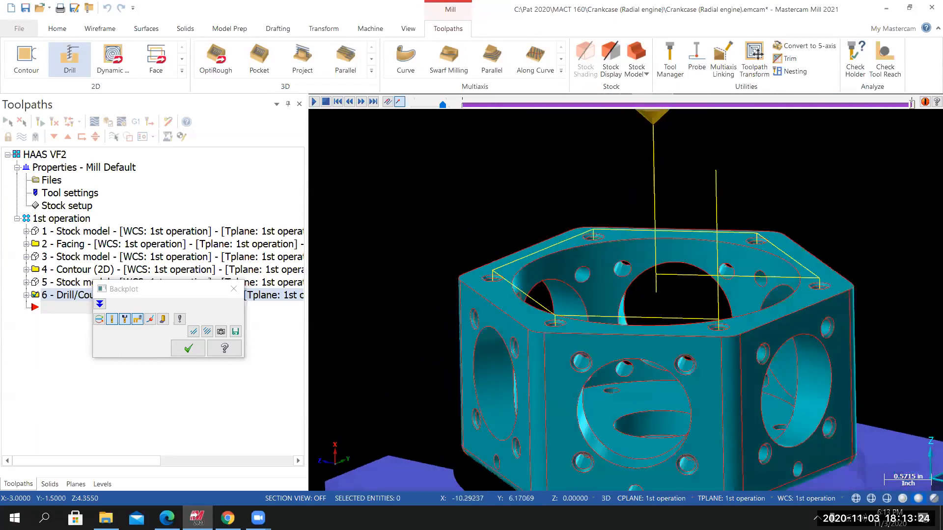
{"action": "left_click", "coordinate": [234, 289]}
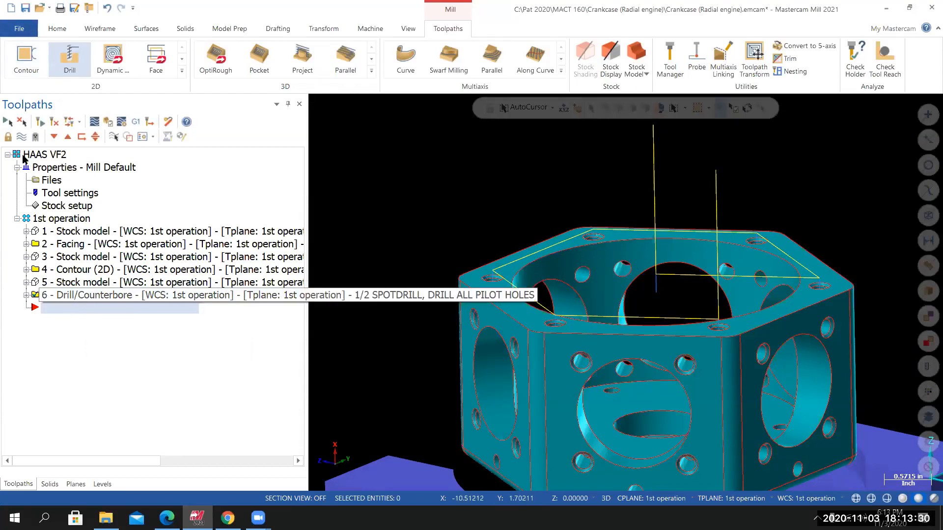
Hide the drilling toolpath display and save the crankcase file with the whole 1st operation group selected.
{"action": "left_click", "coordinate": [21, 136]}
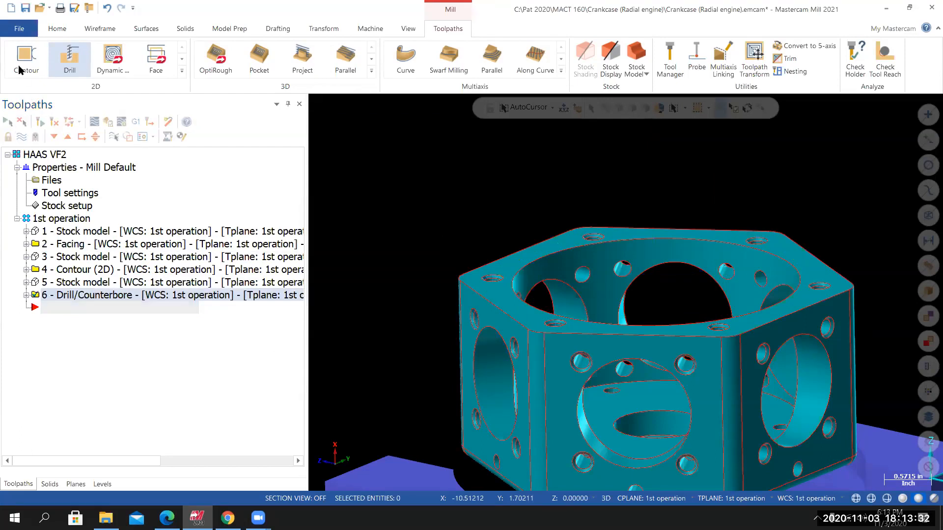
{"action": "left_click", "coordinate": [45, 221]}
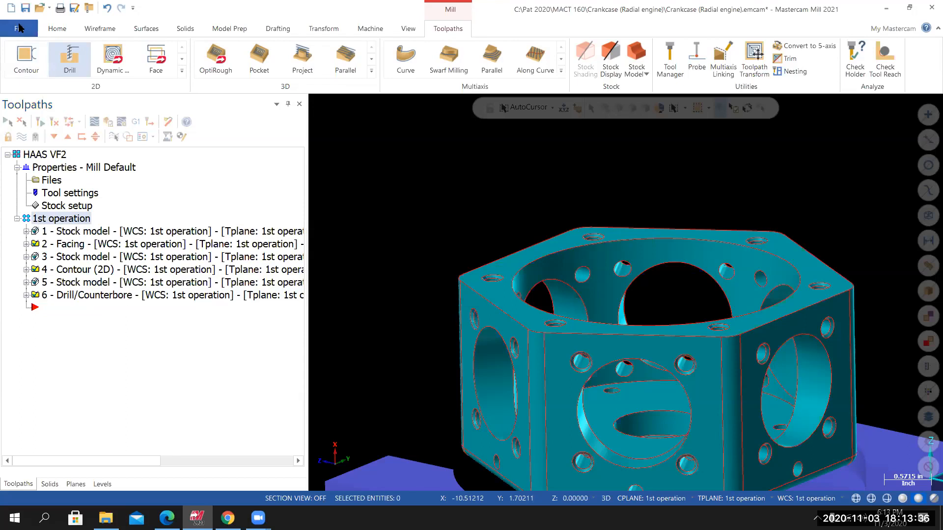
{"action": "left_click", "coordinate": [20, 29]}
{"action": "left_click", "coordinate": [30, 152]}
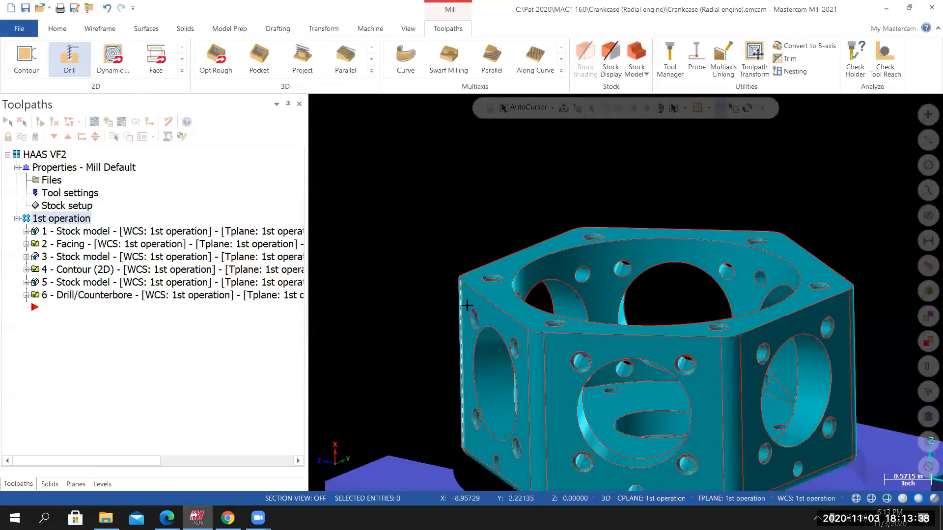
Verify all toolpaths of the 1st operation group in the simulator, running the simulation through to the end.
{"action": "mouse_move", "coordinate": [540, 280]}
{"action": "middle_mouse_down"}
{"action": "mouse_move", "coordinate": [549, 318]}
{"action": "mouse_move", "coordinate": [540, 275]}
{"action": "middle_mouse_up"}
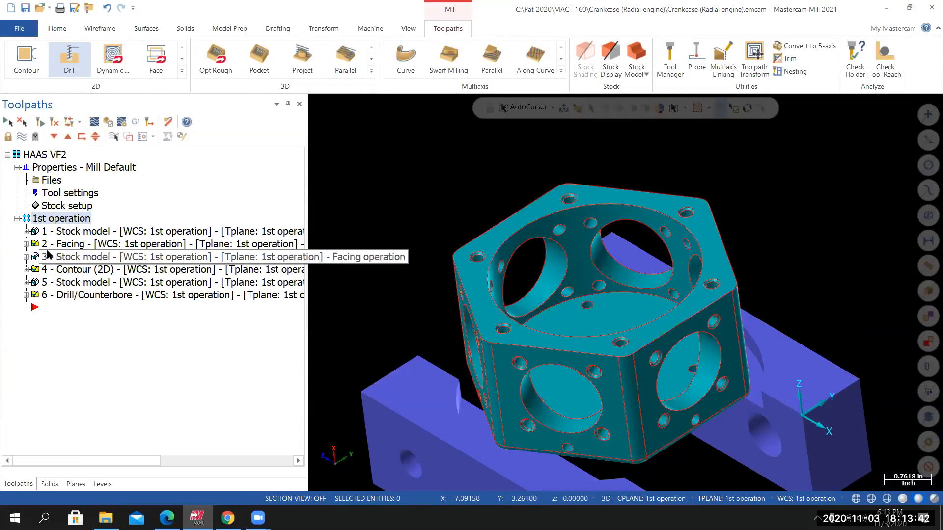
{"action": "left_click", "coordinate": [108, 122]}
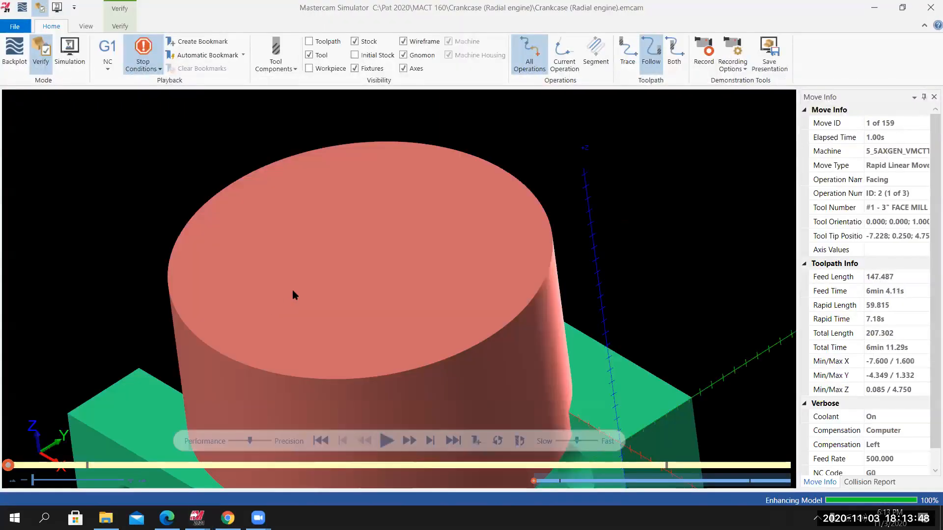
{"action": "mouse_move", "coordinate": [293, 290]}
{"action": "middle_mouse_down"}
{"action": "mouse_move", "coordinate": [305, 276]}
{"action": "mouse_move", "coordinate": [314, 280]}
{"action": "mouse_move", "coordinate": [295, 287]}
{"action": "middle_mouse_up"}
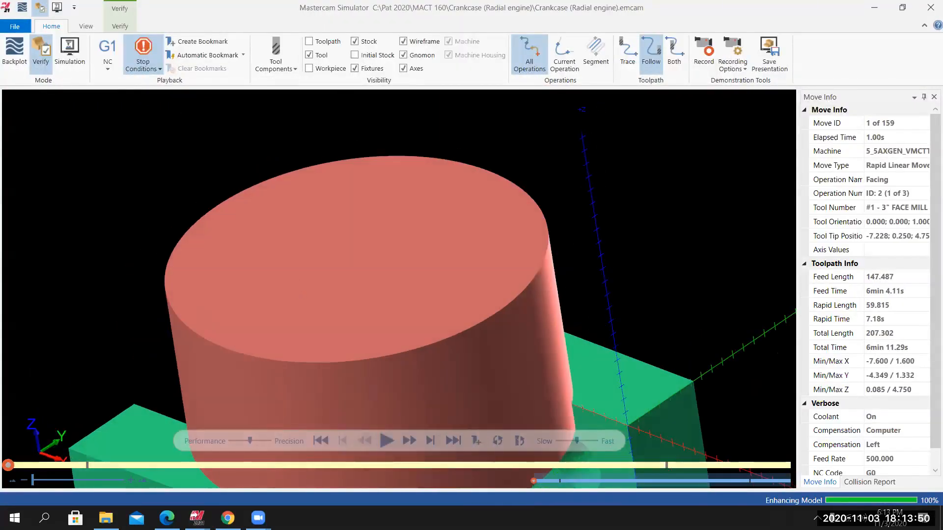
{"action": "left_click", "coordinate": [142, 66]}
{"action": "left_click", "coordinate": [320, 342]}
{"action": "left_click", "coordinate": [386, 440]}
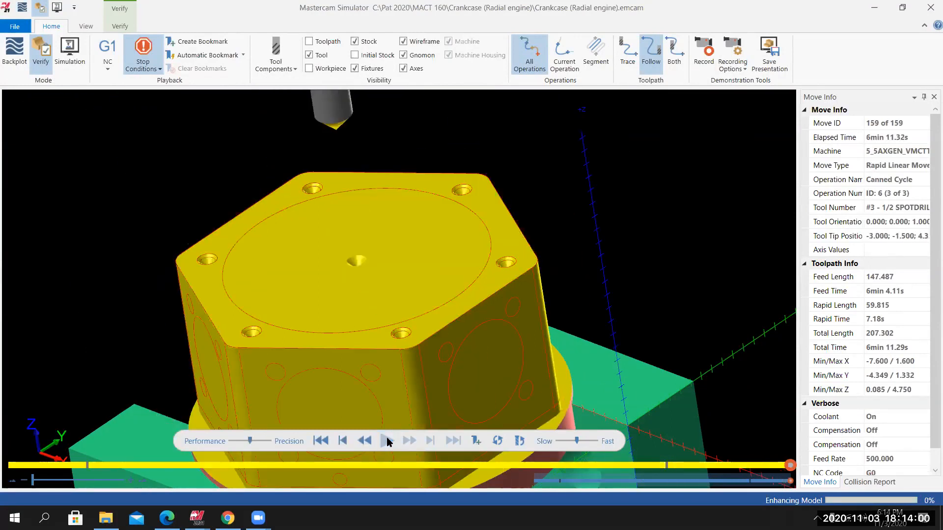
Examine the simulated spot-drilled corner holes up close against the part edges and close the simulator.
{"action": "middle_click_drag", "start_coordinate": [326, 370], "coordinate": [312, 283]}
{"action": "scroll", "coordinate": [211, 267], "scroll_direction": "up", "scroll_amount": 5}
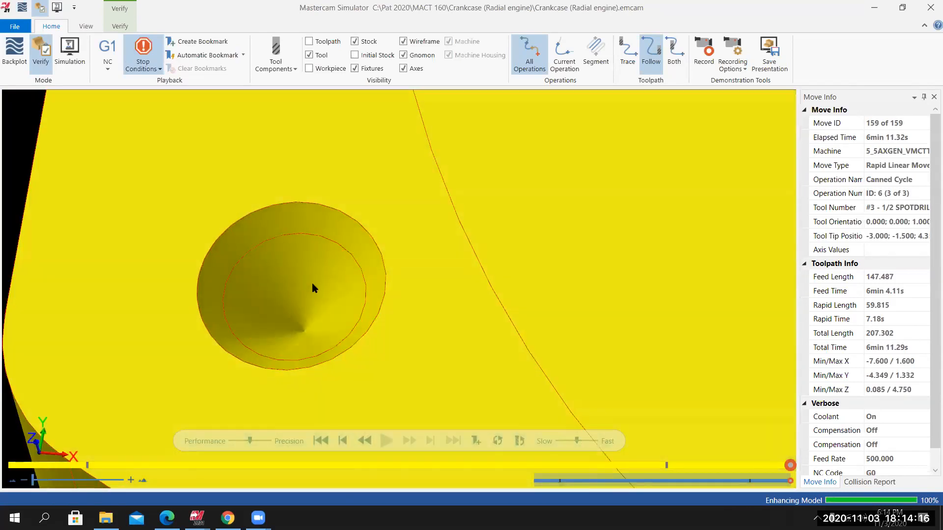
{"action": "scroll", "coordinate": [311, 283], "scroll_direction": "down", "scroll_amount": 10}
{"action": "middle_click_drag", "start_coordinate": [368, 295], "coordinate": [342, 288]}
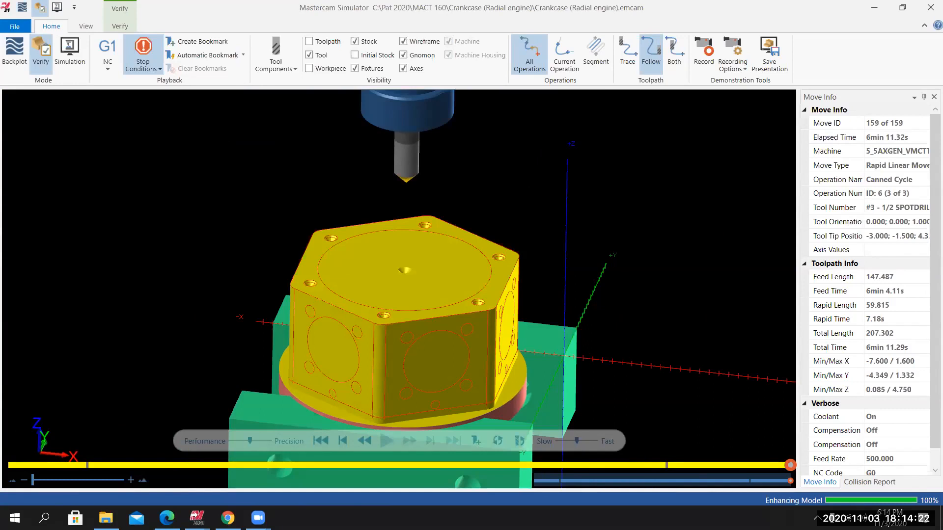
{"action": "left_click", "coordinate": [931, 7]}
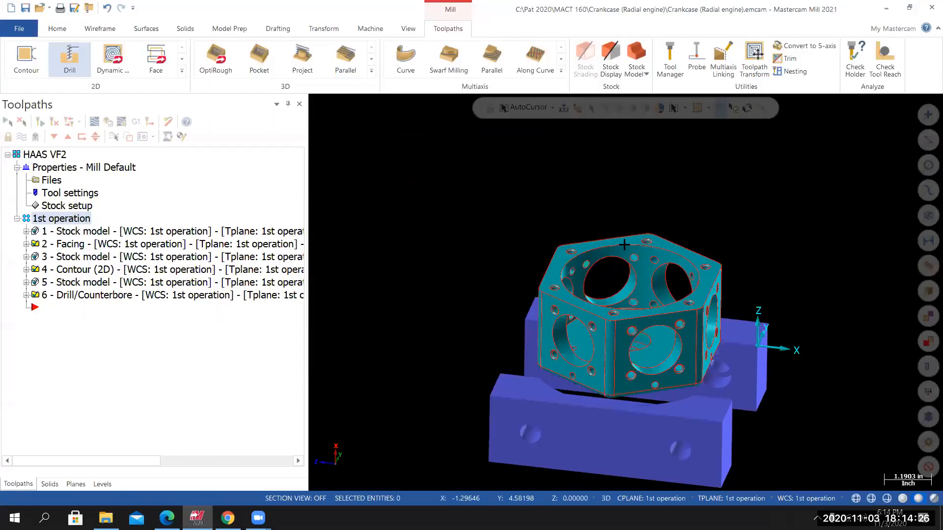
Return the crankcase to the isometric view and save the file.
{"action": "right_click", "coordinate": [552, 274]}
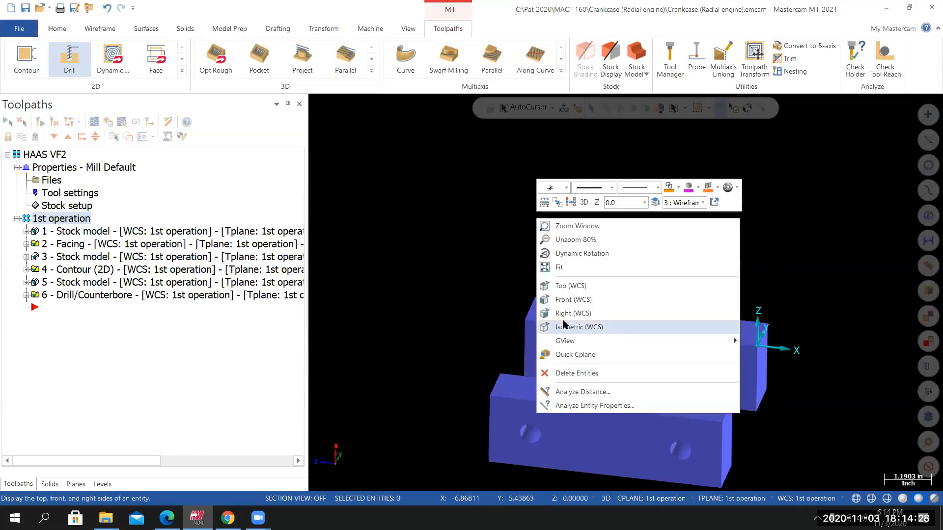
{"action": "left_click", "coordinate": [569, 327]}
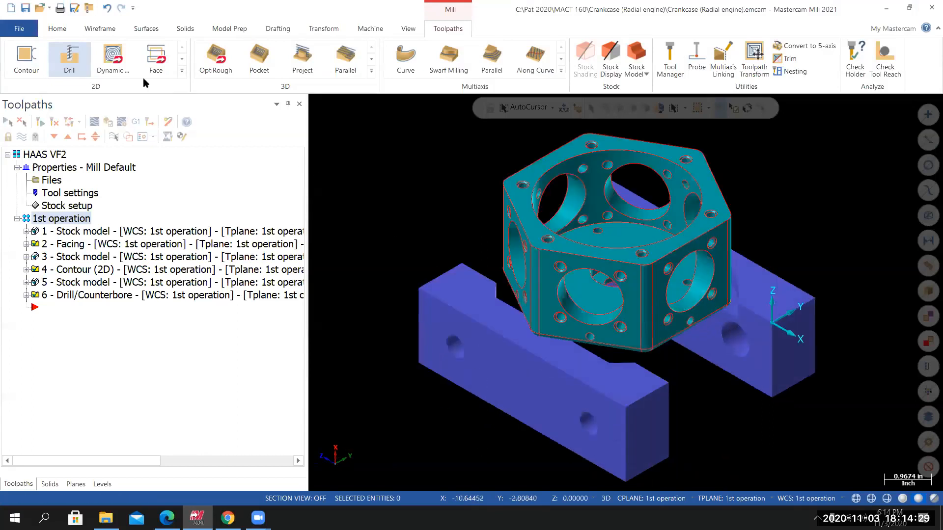
{"action": "left_click", "coordinate": [19, 28]}
{"action": "left_click", "coordinate": [25, 152]}
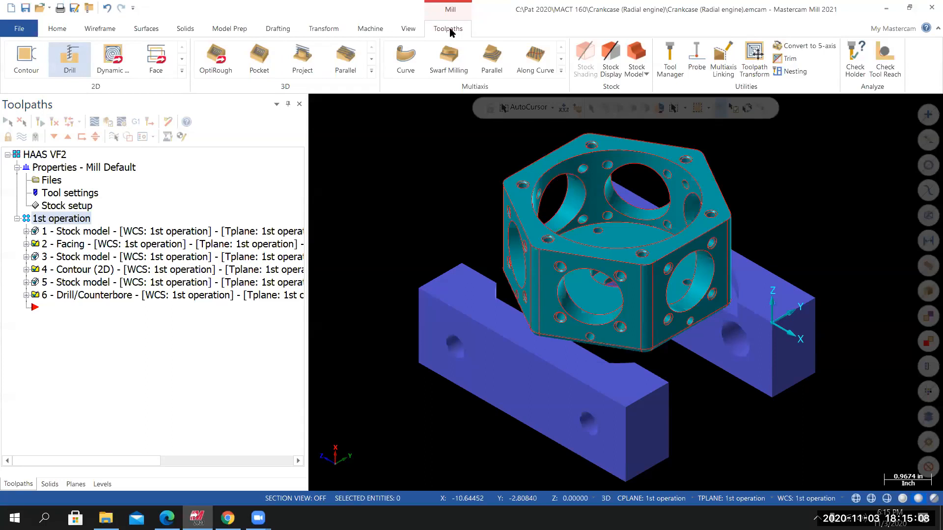
Start a stock model named "Drill pilot holes" that uses the Contour outside profile stock model as its initial shape.
{"action": "left_click", "coordinate": [642, 58]}
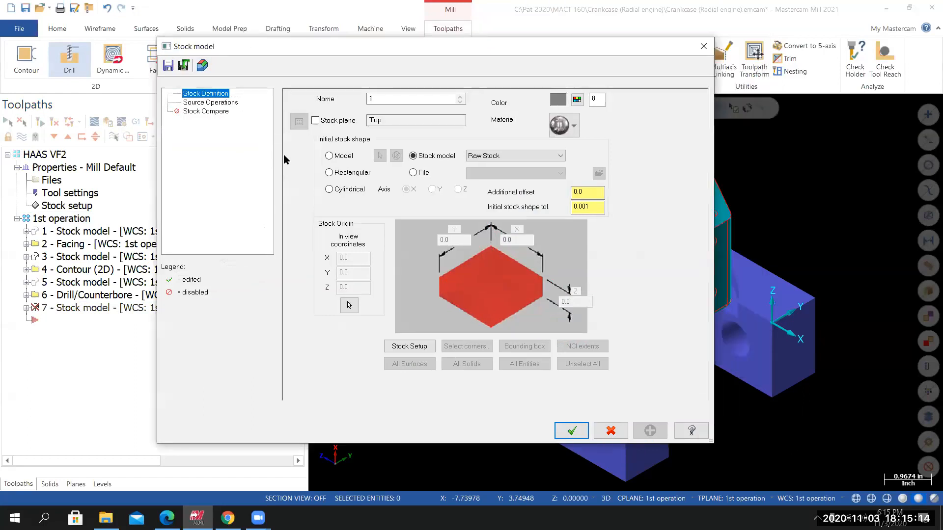
{"action": "left_click_drag", "start_coordinate": [377, 99], "coordinate": [359, 102]}
{"action": "key", "text": "BackSpace"}
{"action": "type", "text": "Drill pilot holes"}
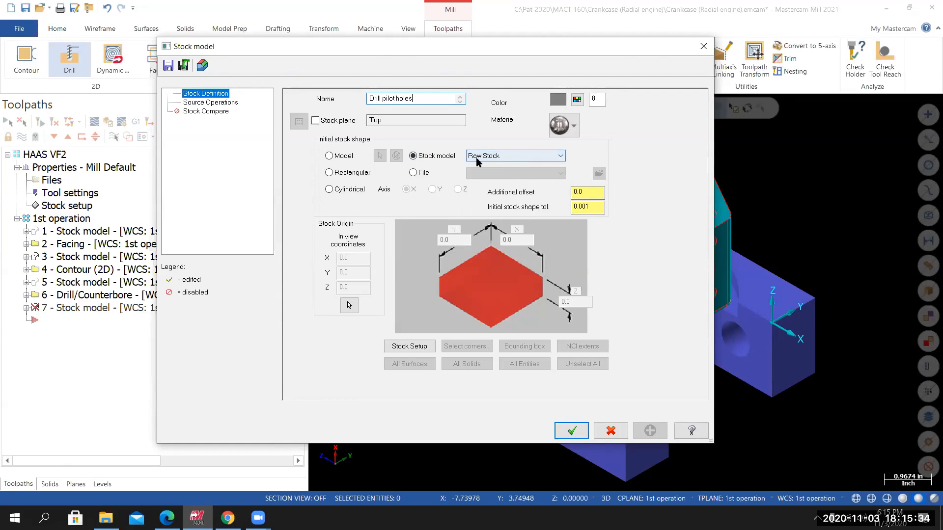
{"action": "left_click", "coordinate": [506, 155]}
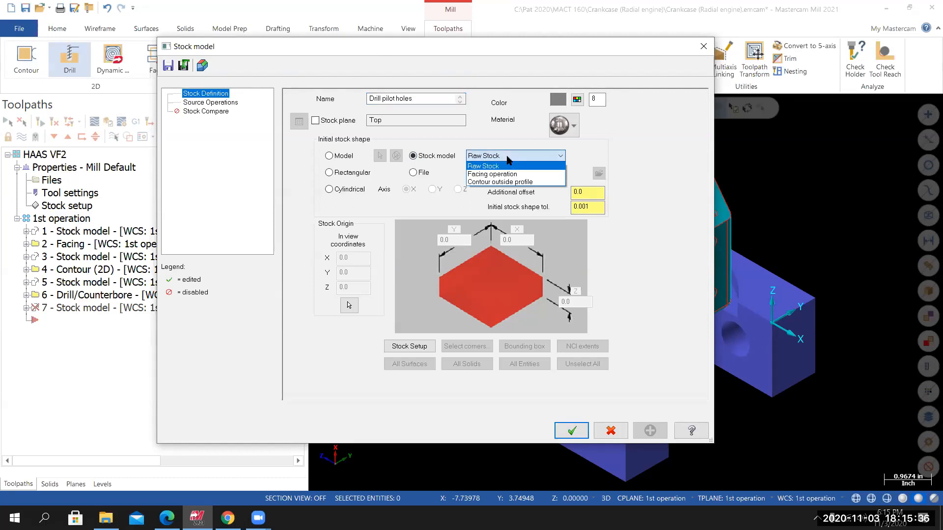
{"action": "left_click", "coordinate": [495, 183]}
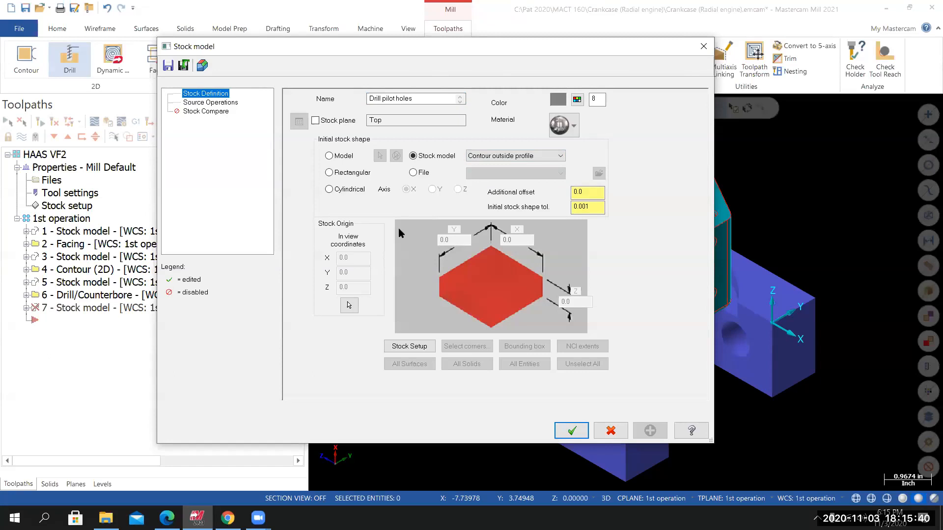
Compute the stock model from source operation 6, Drill/Counterbore, and accept it.
{"action": "left_click", "coordinate": [226, 102]}
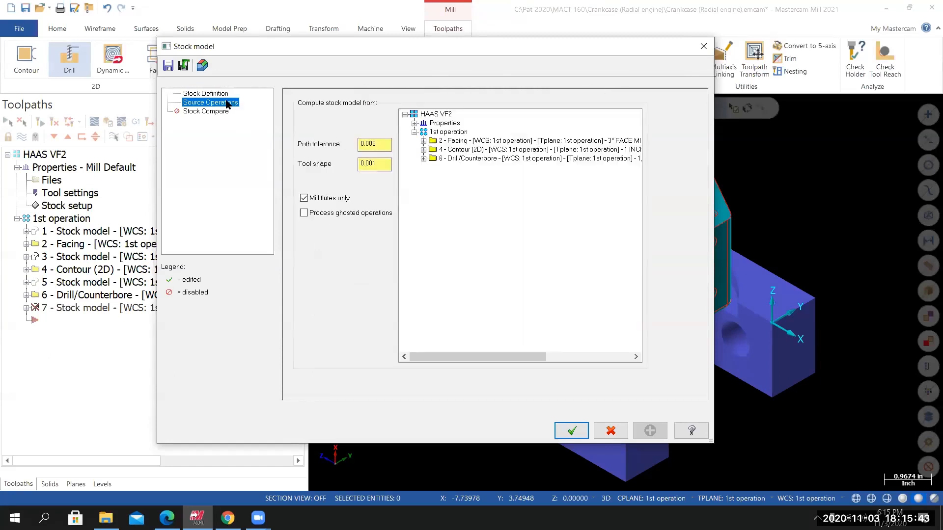
{"action": "left_click", "coordinate": [473, 159]}
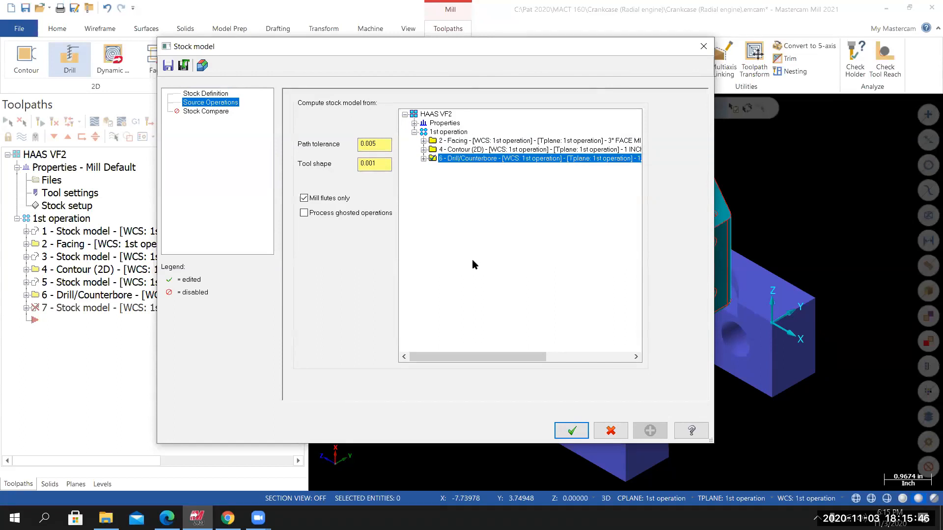
{"action": "left_click", "coordinate": [569, 431]}
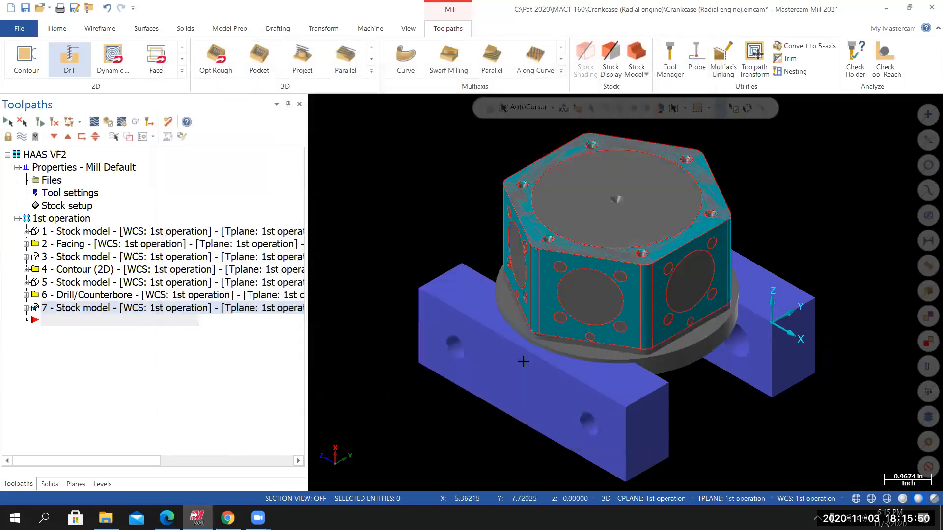
Examine the spot-drilled holes on the newly generated stock model.
{"action": "mouse_move", "coordinate": [529, 367]}
{"action": "middle_mouse_down"}
{"action": "mouse_move", "coordinate": [521, 442]}
{"action": "mouse_move", "coordinate": [511, 352]}
{"action": "mouse_move", "coordinate": [523, 361]}
{"action": "mouse_move", "coordinate": [514, 341]}
{"action": "mouse_move", "coordinate": [543, 311]}
{"action": "mouse_move", "coordinate": [537, 280]}
{"action": "mouse_move", "coordinate": [535, 300]}
{"action": "mouse_move", "coordinate": [499, 251]}
{"action": "mouse_move", "coordinate": [475, 259]}
{"action": "mouse_move", "coordinate": [596, 251]}
{"action": "mouse_move", "coordinate": [579, 249]}
{"action": "mouse_move", "coordinate": [621, 192]}
{"action": "mouse_move", "coordinate": [623, 209]}
{"action": "middle_mouse_up"}
{"action": "scroll", "coordinate": [535, 304], "scroll_direction": "up", "scroll_amount": 5}
{"action": "scroll", "coordinate": [624, 208], "scroll_direction": "down", "scroll_amount": 3}
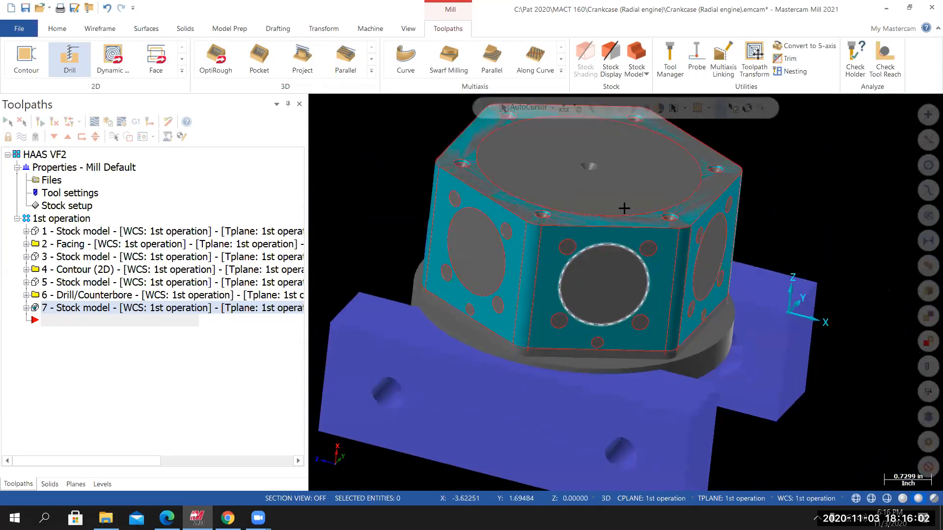
{"action": "scroll", "coordinate": [616, 129], "scroll_direction": "up", "scroll_amount": 2}
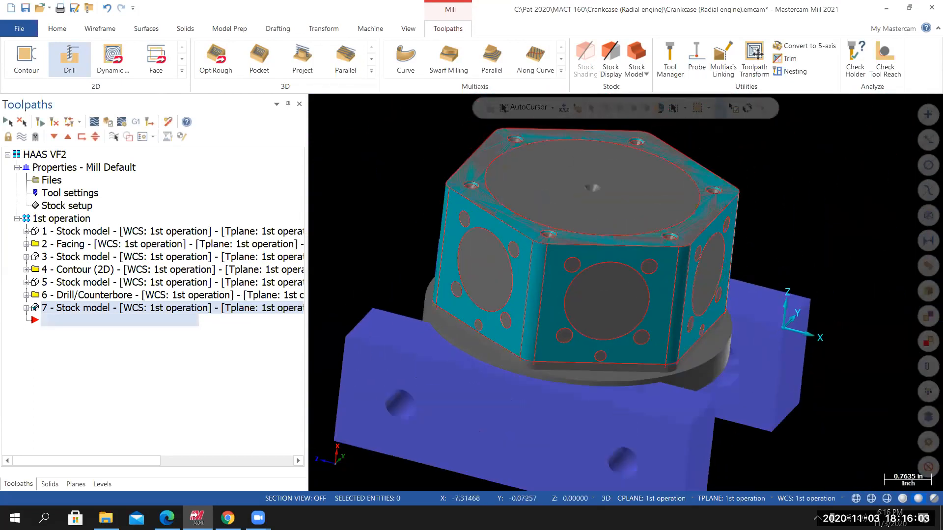
Hide the pilot-hole stock model and return the crankcase to the isometric view.
{"action": "left_click", "coordinate": [72, 308]}
{"action": "middle_click_drag", "start_coordinate": [364, 361], "coordinate": [314, 356]}
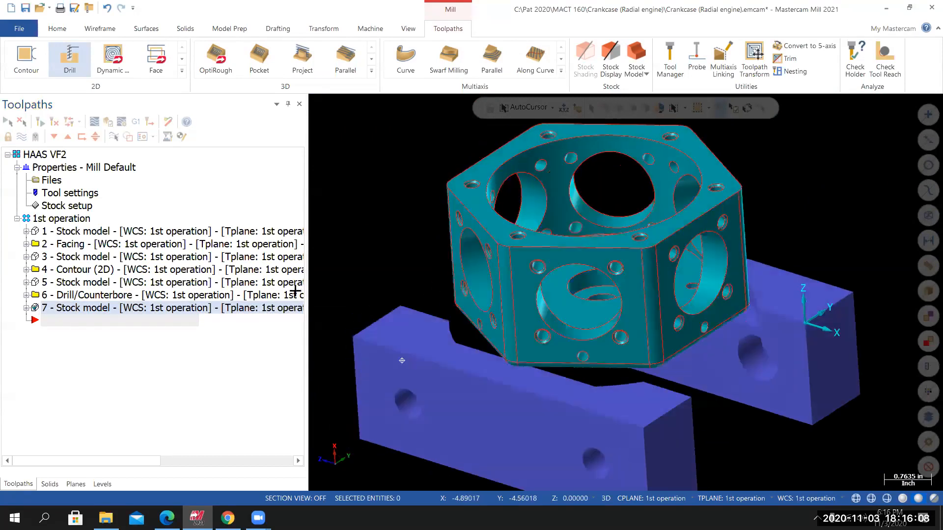
{"action": "right_click", "coordinate": [381, 219]}
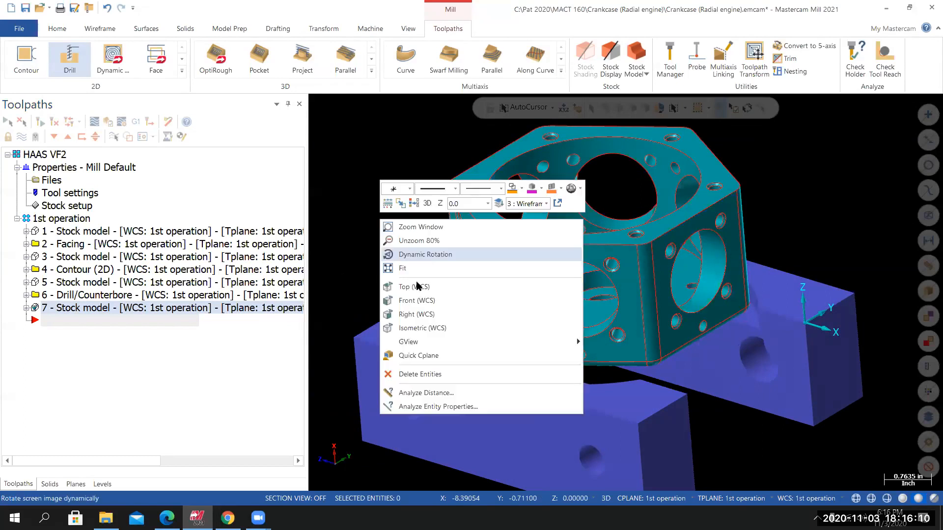
{"action": "left_click", "coordinate": [411, 327]}
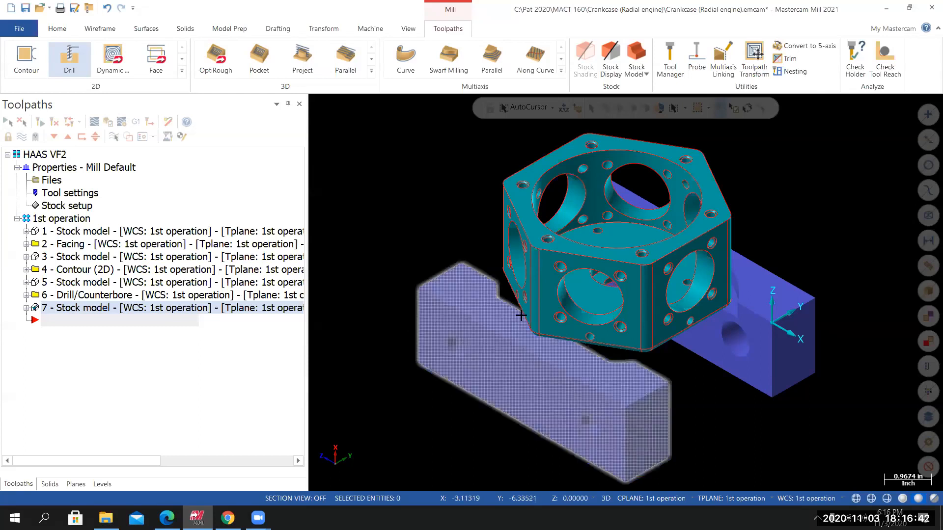
Examine the stepped center bore and the small holes in the crankcase's inner floor.
{"action": "middle_click_drag", "start_coordinate": [783, 316], "coordinate": [622, 179]}
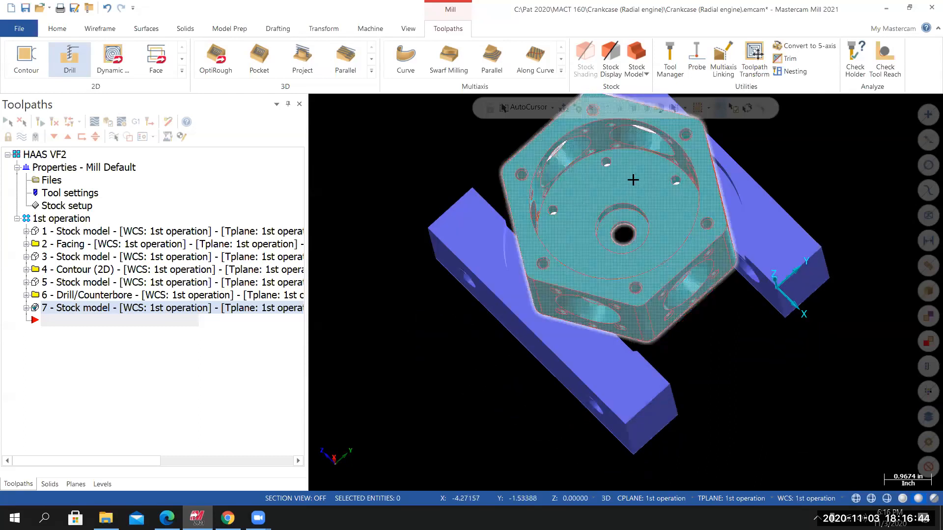
{"action": "scroll", "coordinate": [631, 147], "scroll_direction": "down", "scroll_amount": 3}
{"action": "scroll", "coordinate": [640, 135], "scroll_direction": "up", "scroll_amount": 5}
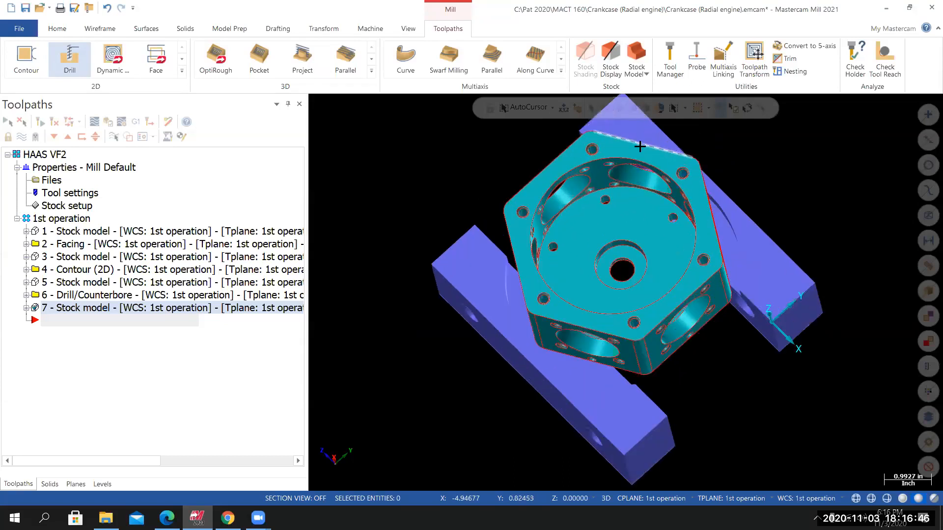
{"action": "middle_click_drag", "start_coordinate": [624, 252], "coordinate": [631, 237]}
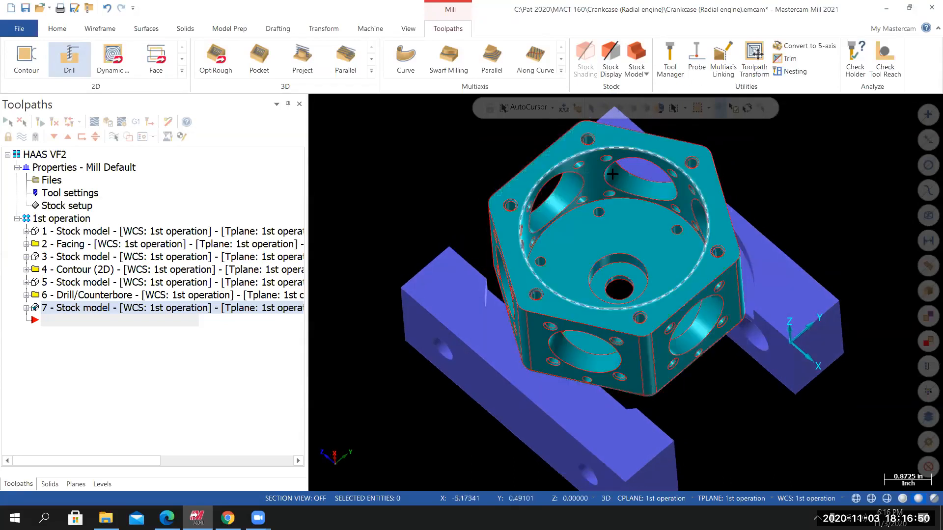
{"action": "scroll", "coordinate": [634, 292], "scroll_direction": "up", "scroll_amount": 5}
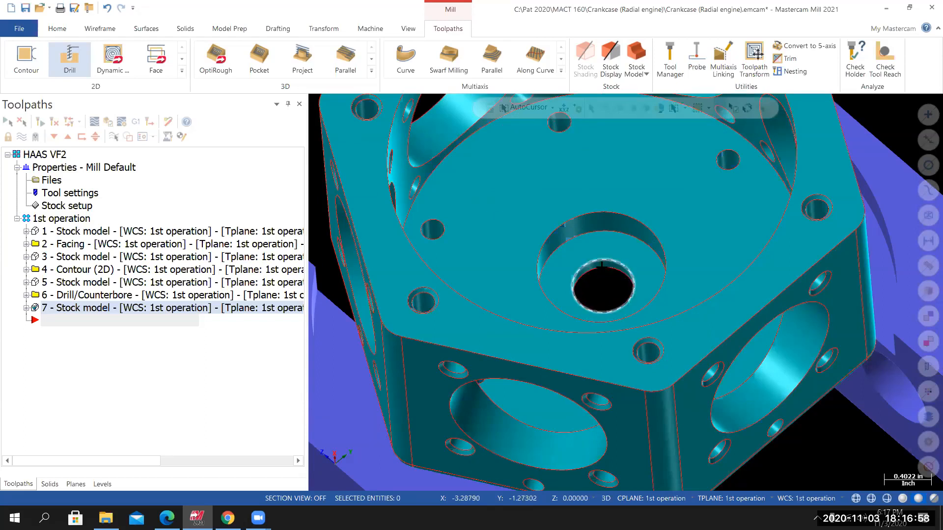
Examine the stepped center bore in the floor of the crankcase's large round cavity.
{"action": "middle_click_drag", "start_coordinate": [629, 320], "coordinate": [632, 311]}
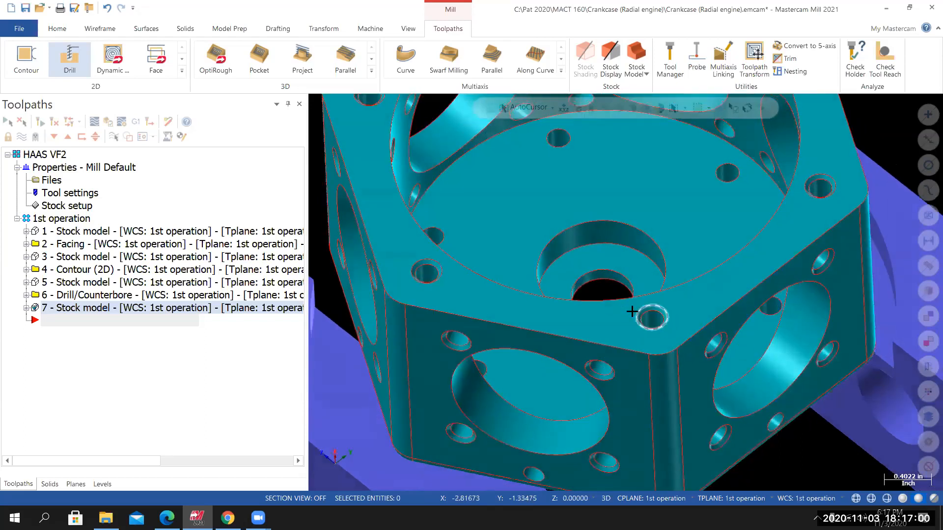
{"action": "middle_click_drag", "start_coordinate": [624, 269], "coordinate": [621, 282]}
{"action": "scroll", "coordinate": [622, 281], "scroll_direction": "up", "scroll_amount": 4}
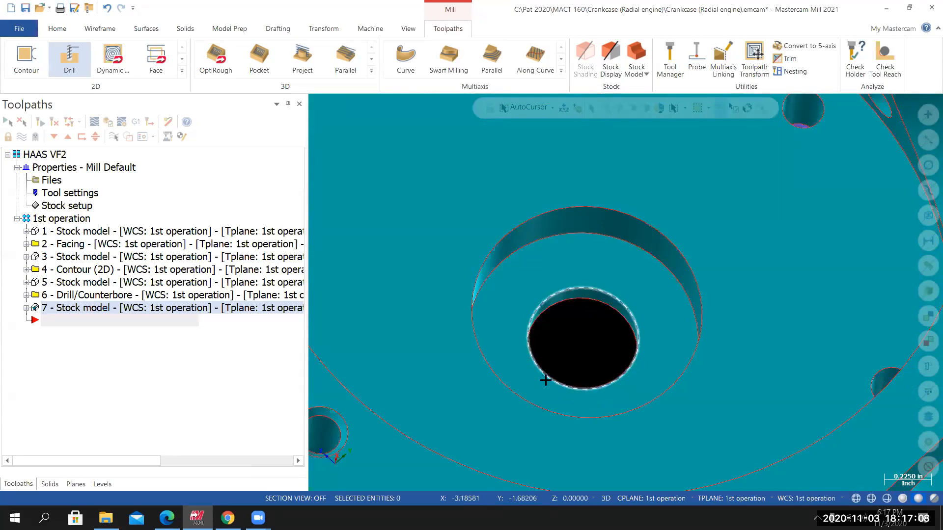
{"action": "middle_click_drag", "start_coordinate": [616, 309], "coordinate": [577, 295]}
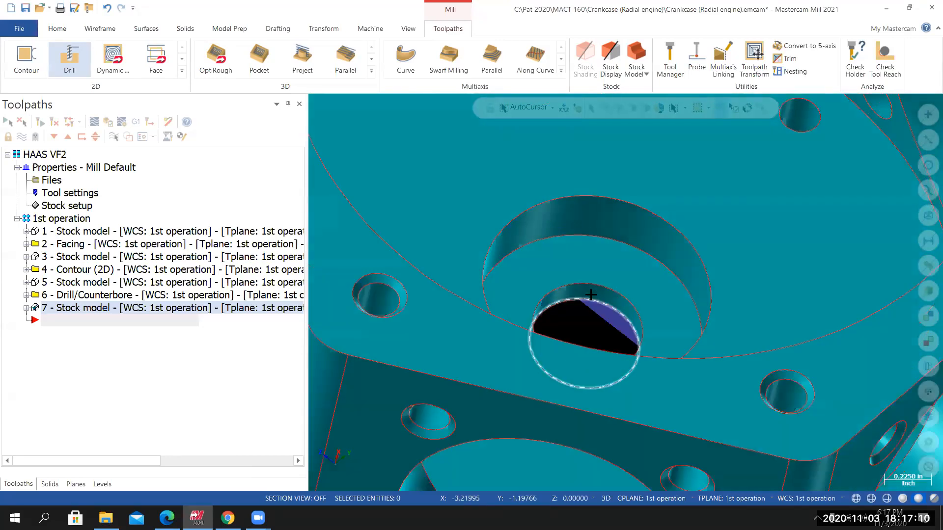
{"action": "scroll", "coordinate": [609, 340], "scroll_direction": "down", "scroll_amount": 6}
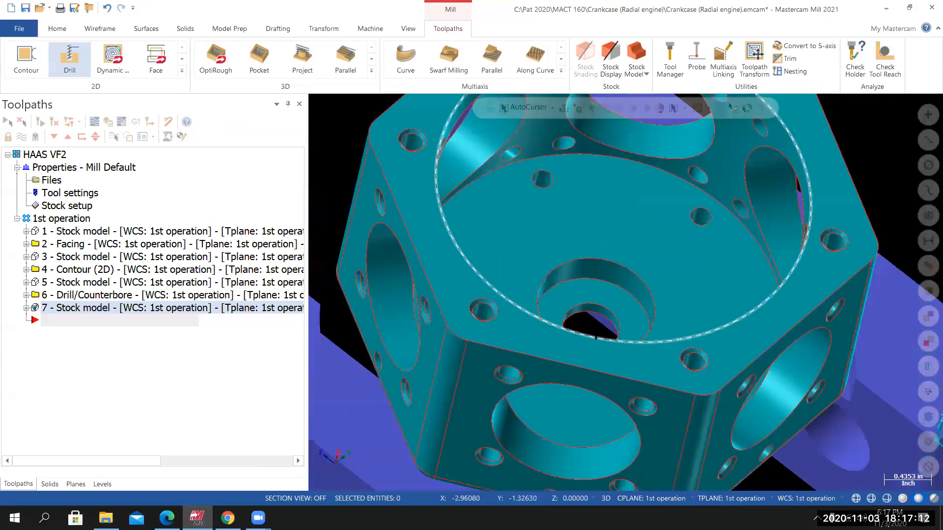
{"action": "middle_click_drag", "start_coordinate": [609, 340], "coordinate": [588, 296]}
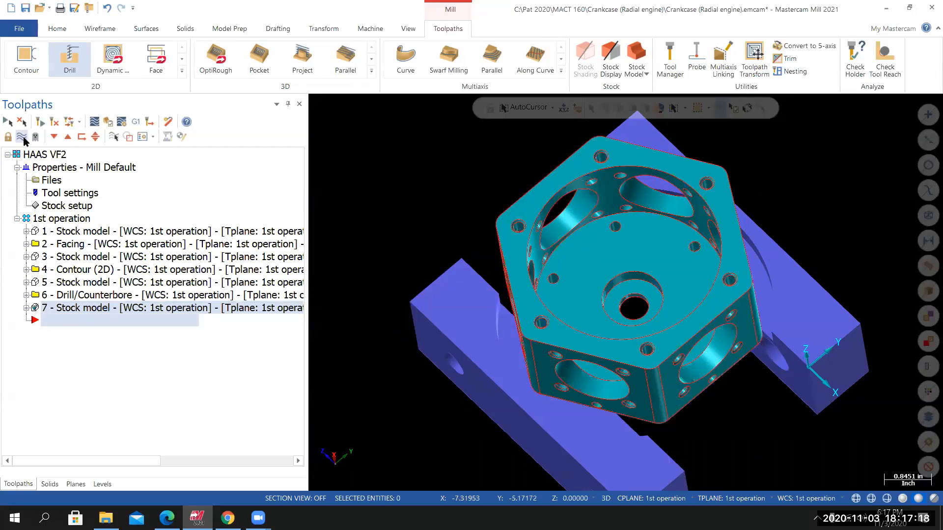
Display the latest stock model, examine its drilled top face and its underside between the vise jaws, and hide it again.
{"action": "left_click", "coordinate": [22, 140]}
{"action": "middle_click_drag", "start_coordinate": [540, 315], "coordinate": [694, 201]}
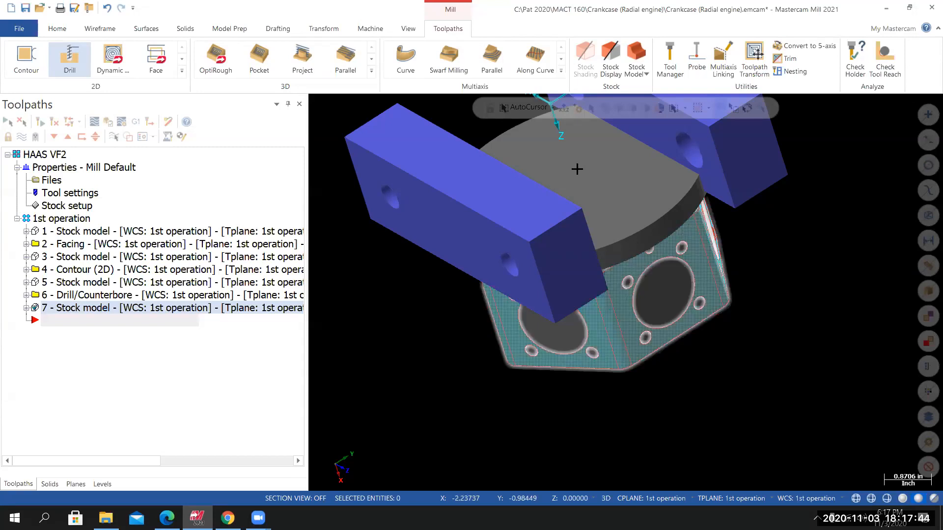
{"action": "mouse_move", "coordinate": [615, 293]}
{"action": "middle_mouse_down"}
{"action": "mouse_move", "coordinate": [560, 261]}
{"action": "mouse_move", "coordinate": [615, 300]}
{"action": "mouse_move", "coordinate": [623, 293]}
{"action": "middle_mouse_up"}
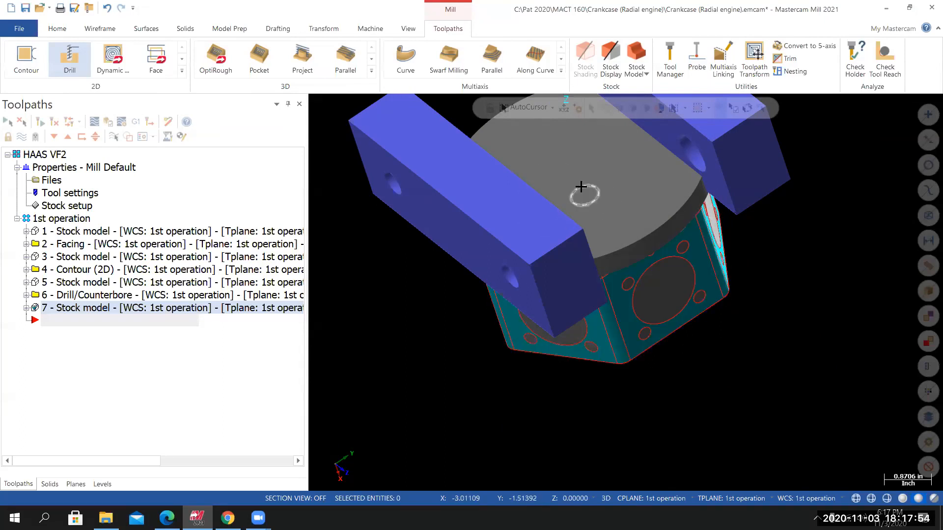
{"action": "mouse_move", "coordinate": [583, 189]}
{"action": "middle_mouse_down"}
{"action": "mouse_move", "coordinate": [626, 332]}
{"action": "mouse_move", "coordinate": [624, 321]}
{"action": "mouse_move", "coordinate": [589, 357]}
{"action": "middle_mouse_up"}
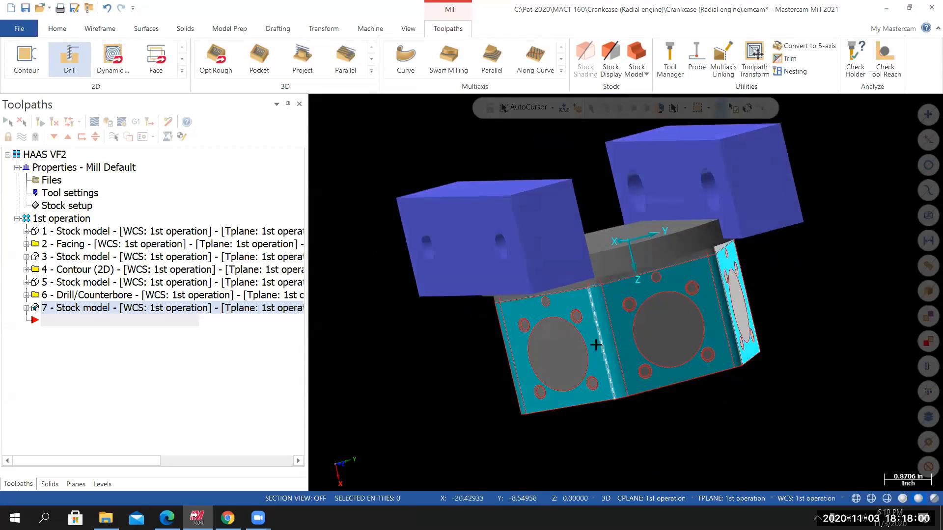
{"action": "middle_click_drag", "start_coordinate": [688, 339], "coordinate": [728, 340]}
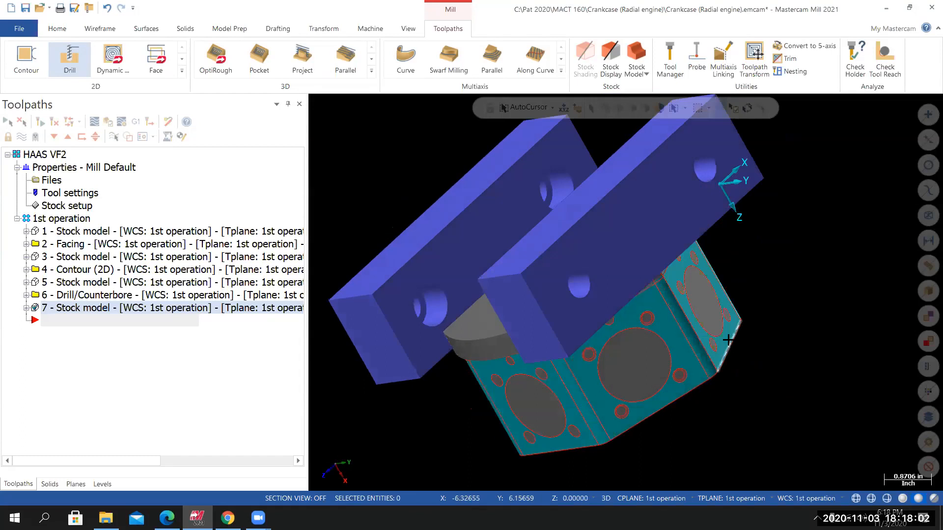
{"action": "middle_click_drag", "start_coordinate": [633, 337], "coordinate": [745, 307]}
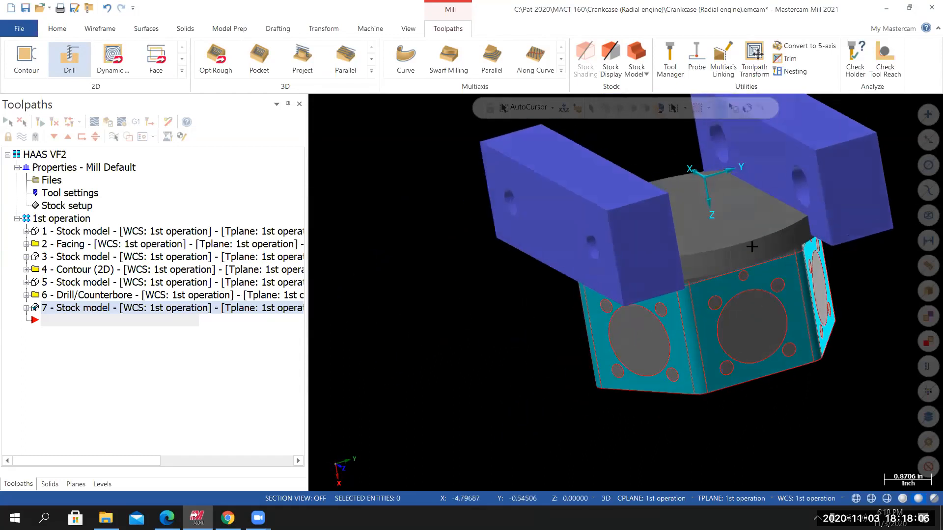
{"action": "scroll", "coordinate": [702, 224], "scroll_direction": "down", "scroll_amount": 1}
{"action": "scroll", "coordinate": [694, 213], "scroll_direction": "up", "scroll_amount": 3}
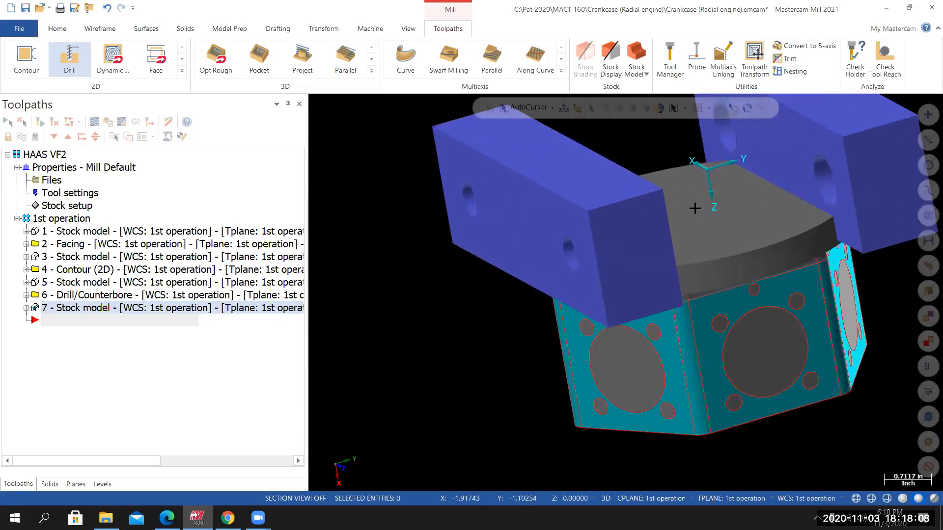
{"action": "middle_click_drag", "start_coordinate": [694, 211], "coordinate": [693, 213]}
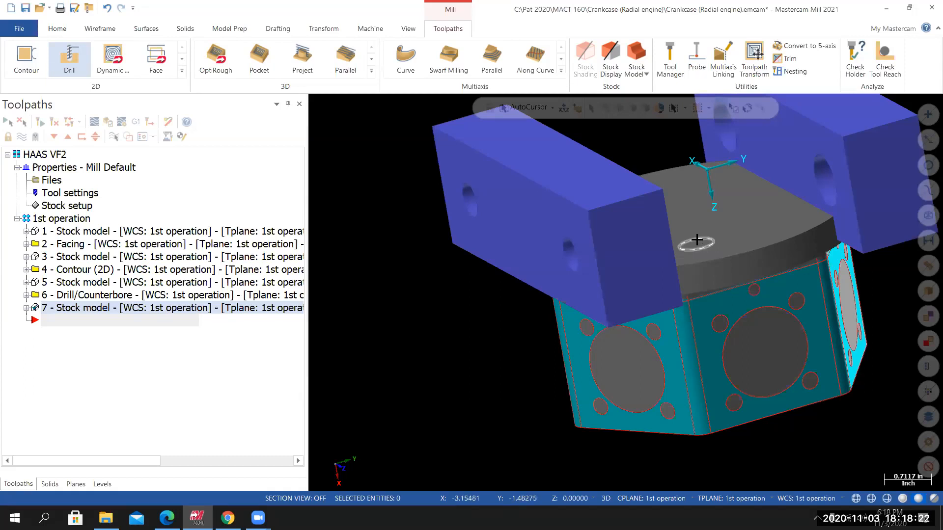
{"action": "mouse_move", "coordinate": [700, 247]}
{"action": "middle_mouse_down"}
{"action": "mouse_move", "coordinate": [738, 329]}
{"action": "mouse_move", "coordinate": [716, 328]}
{"action": "mouse_move", "coordinate": [762, 303]}
{"action": "mouse_move", "coordinate": [765, 319]}
{"action": "middle_mouse_up"}
{"action": "right_click", "coordinate": [670, 168]}
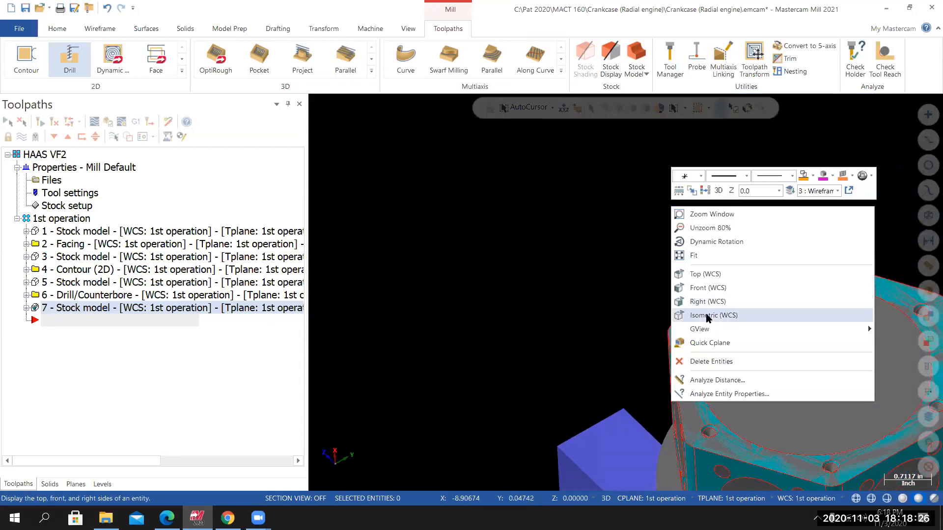
{"action": "left_click", "coordinate": [688, 312]}
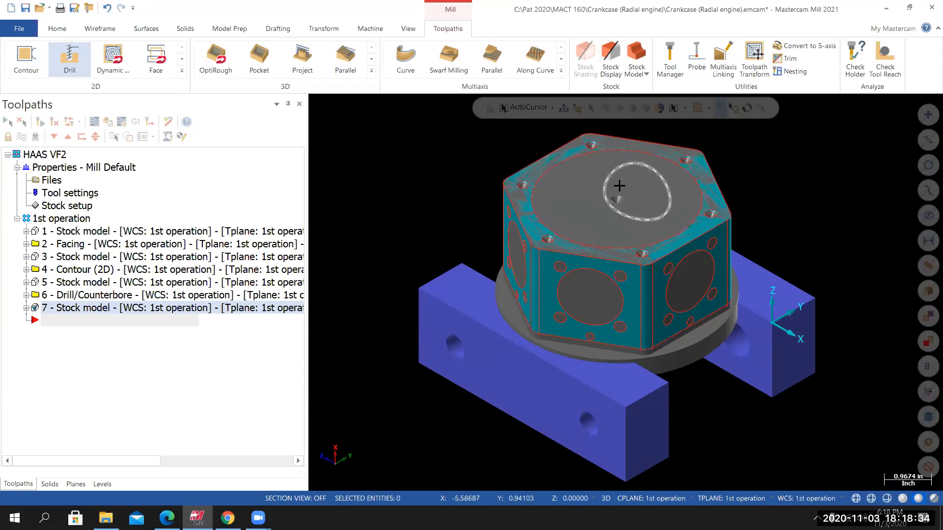
{"action": "middle_click_drag", "start_coordinate": [597, 283], "coordinate": [554, 250]}
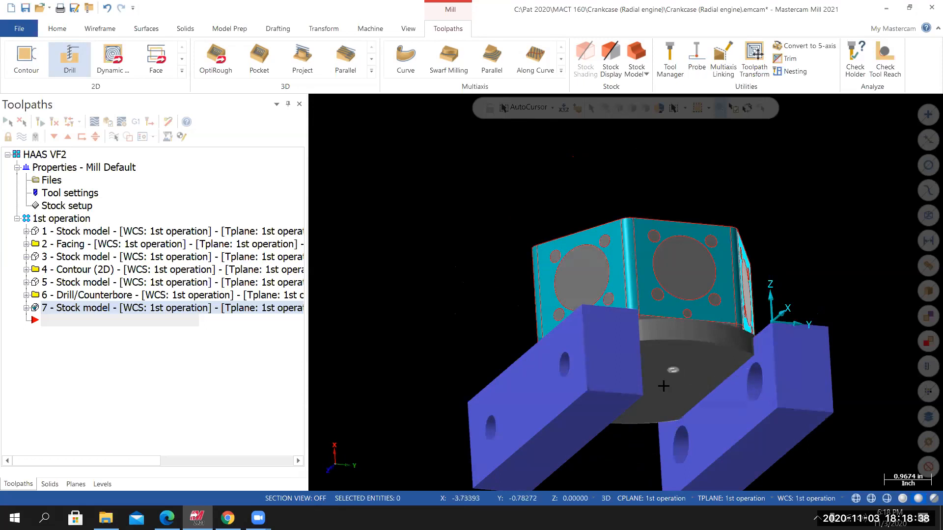
{"action": "middle_click_drag", "start_coordinate": [651, 375], "coordinate": [656, 433]}
{"action": "left_click", "coordinate": [22, 140]}
Create a drill toolpath centered on the large circular opening edge in the crankcase's top face.
{"action": "mouse_move", "coordinate": [476, 418]}
{"action": "middle_mouse_down"}
{"action": "mouse_move", "coordinate": [488, 410]}
{"action": "mouse_move", "coordinate": [479, 405]}
{"action": "middle_mouse_up"}
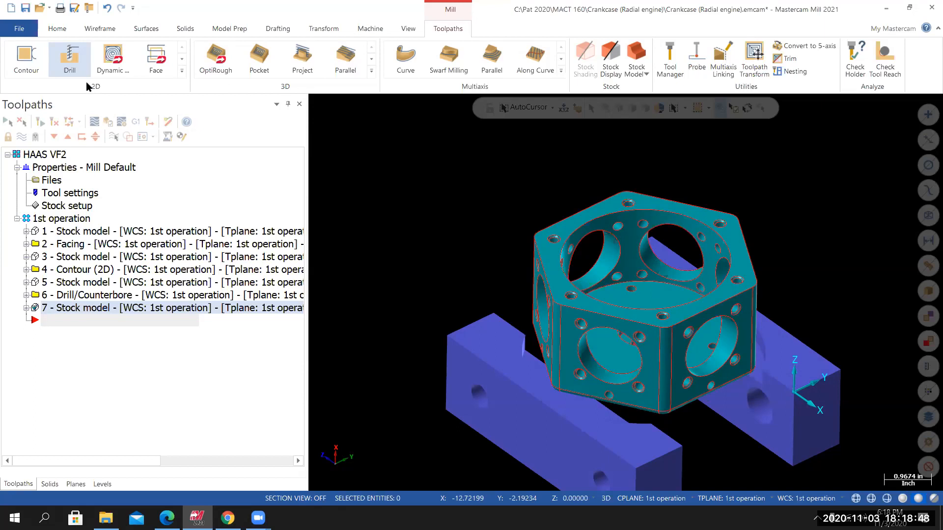
{"action": "left_click", "coordinate": [70, 57]}
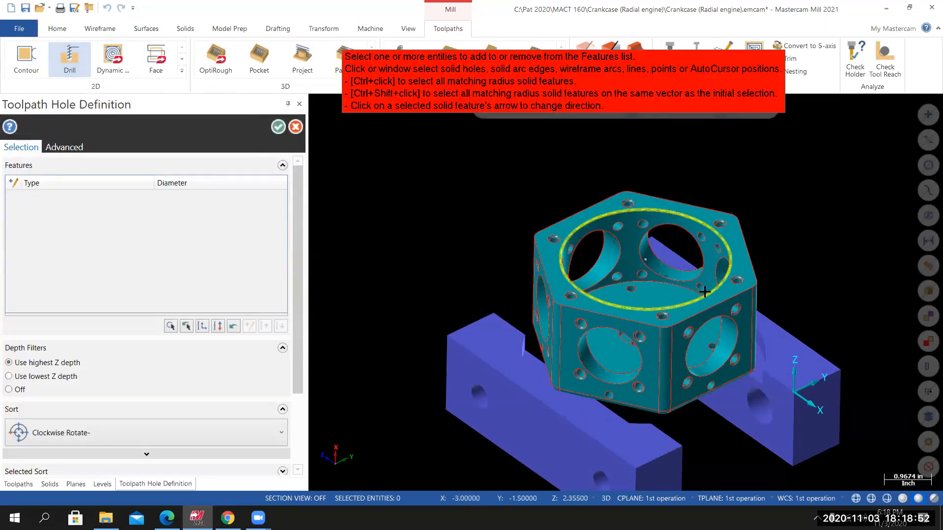
{"action": "scroll", "coordinate": [698, 291], "scroll_direction": "up", "scroll_amount": 2}
{"action": "middle_click_drag", "start_coordinate": [697, 291], "coordinate": [616, 369]}
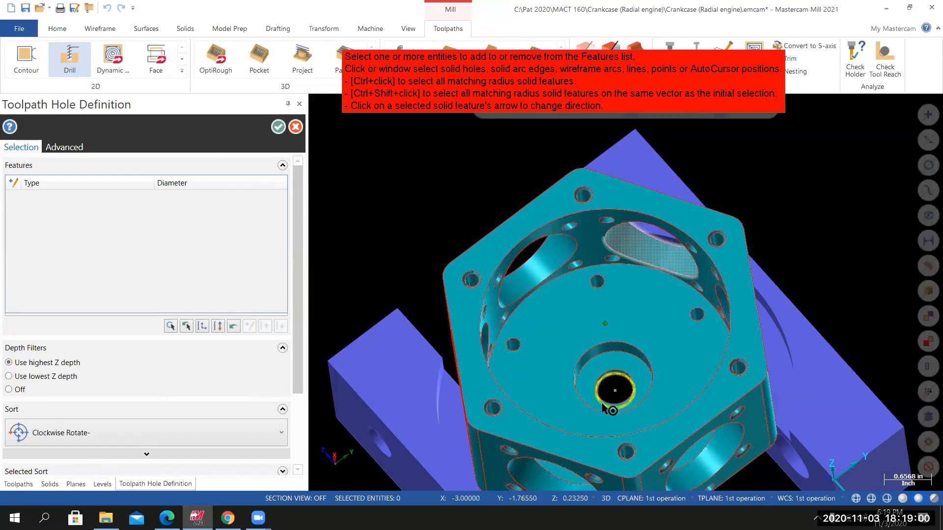
{"action": "middle_click_drag", "start_coordinate": [612, 370], "coordinate": [615, 356]}
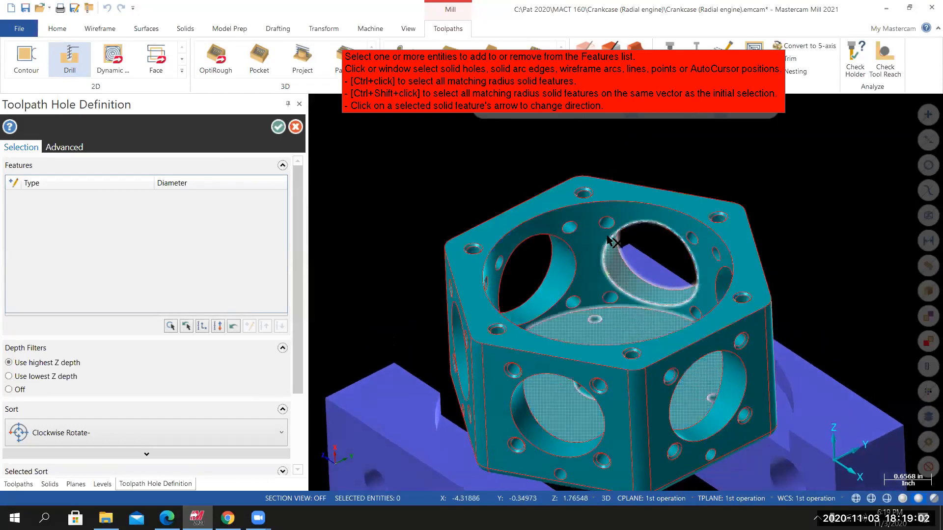
{"action": "left_click", "coordinate": [623, 206]}
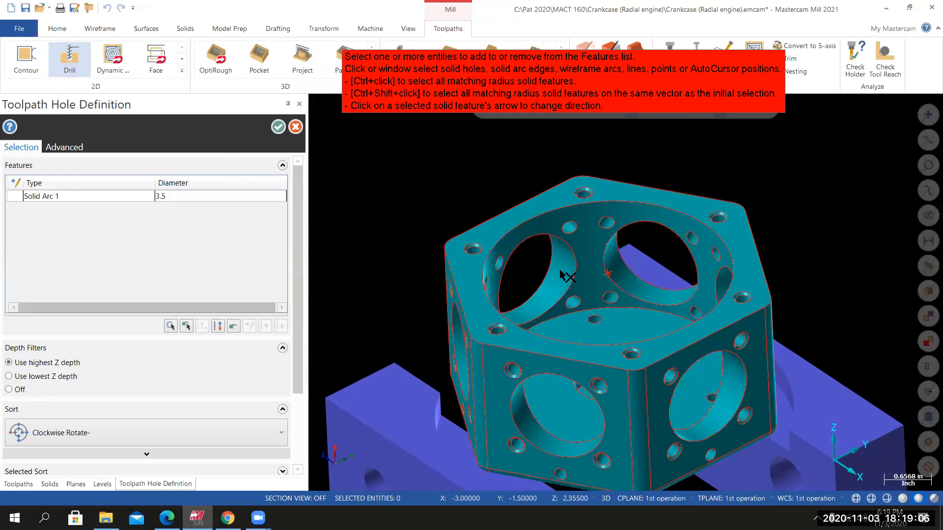
{"action": "middle_click_drag", "start_coordinate": [625, 292], "coordinate": [669, 282]}
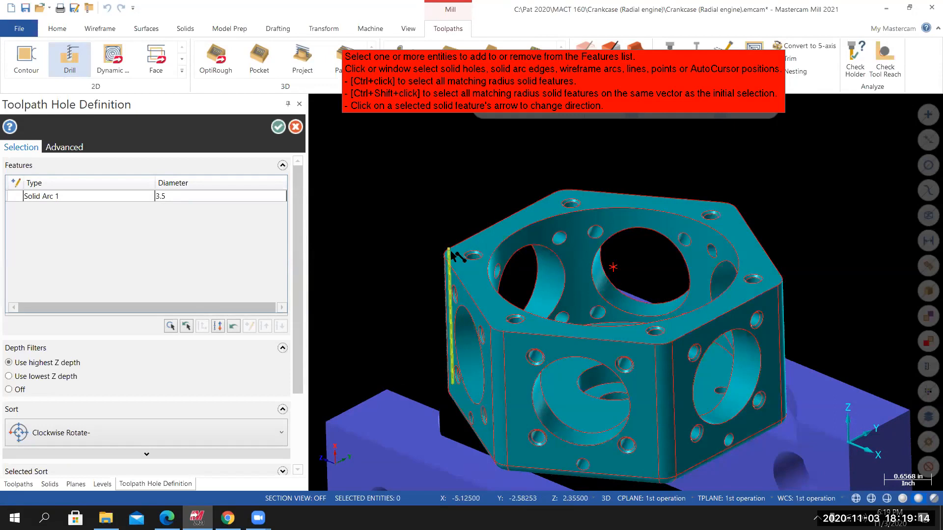
{"action": "left_click", "coordinate": [278, 128]}
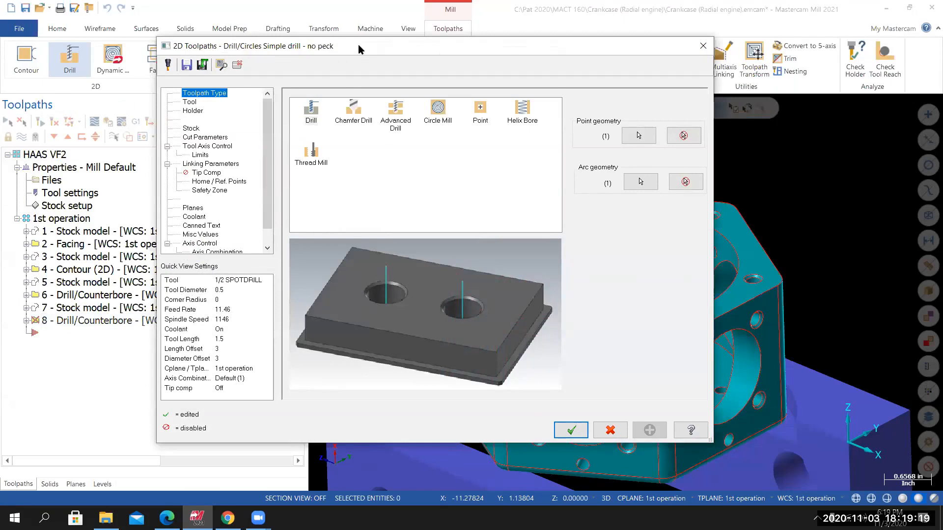
Filter the toolpath's library tools to drills with a diameter less than 0.531.
{"action": "left_click_drag", "start_coordinate": [358, 45], "coordinate": [275, 52]}
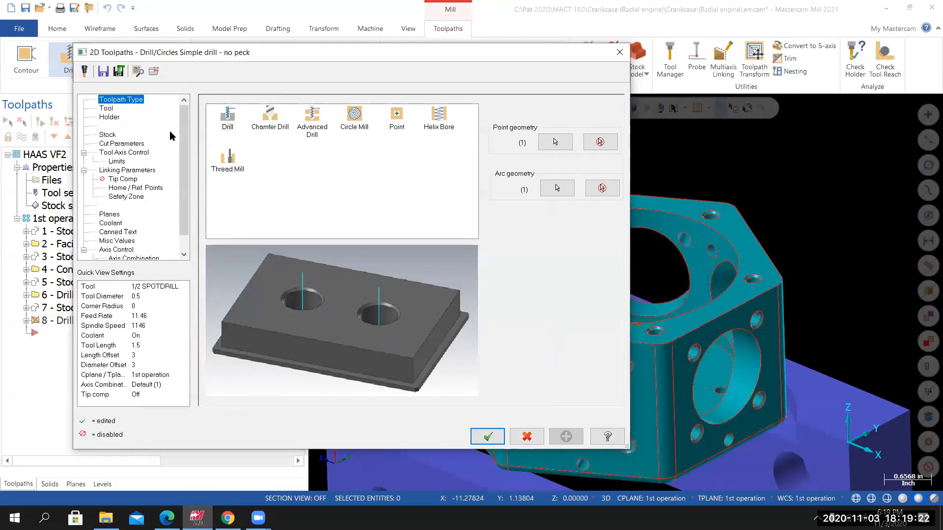
{"action": "left_click", "coordinate": [106, 108]}
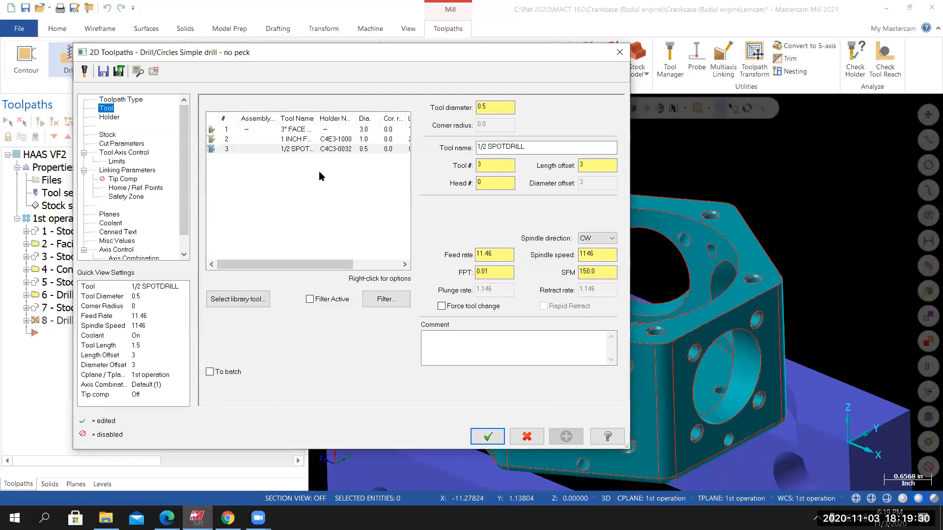
{"action": "left_click", "coordinate": [239, 299]}
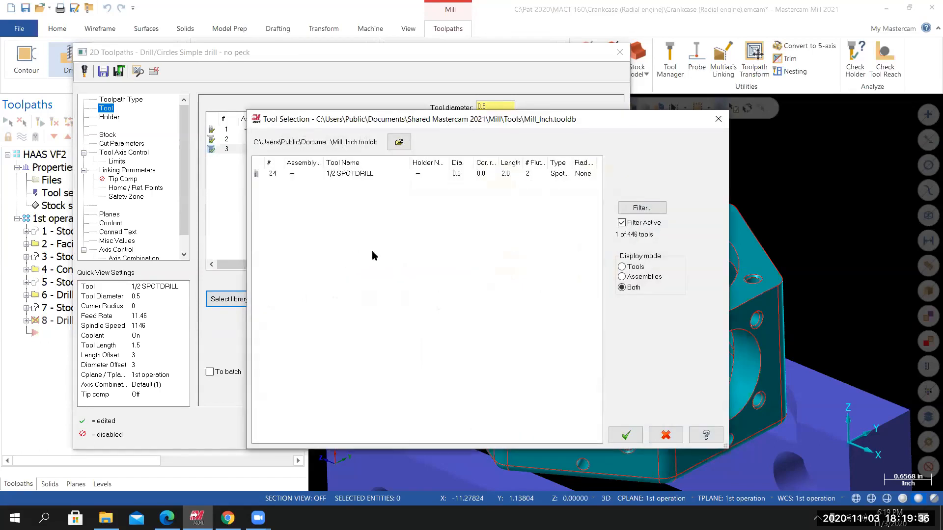
{"action": "left_click", "coordinate": [641, 208]}
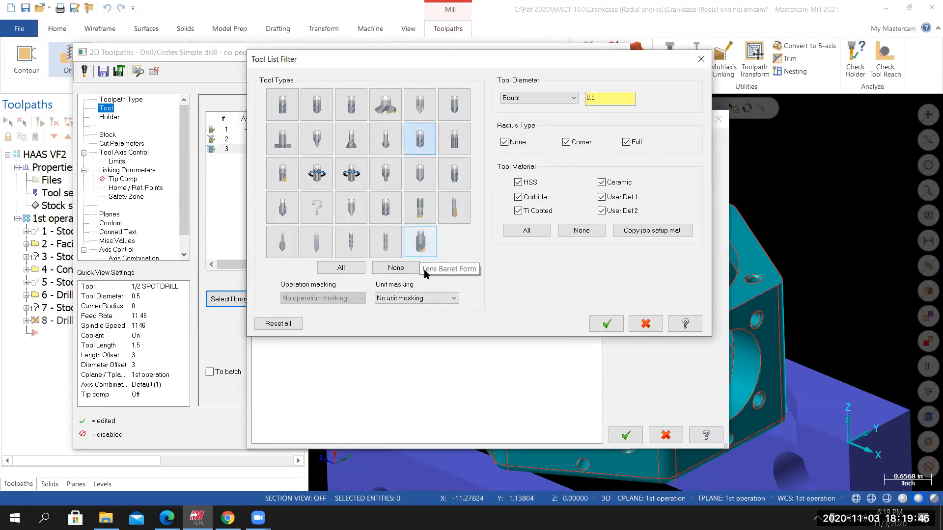
{"action": "left_click", "coordinate": [534, 97]}
{"action": "left_click", "coordinate": [519, 125]}
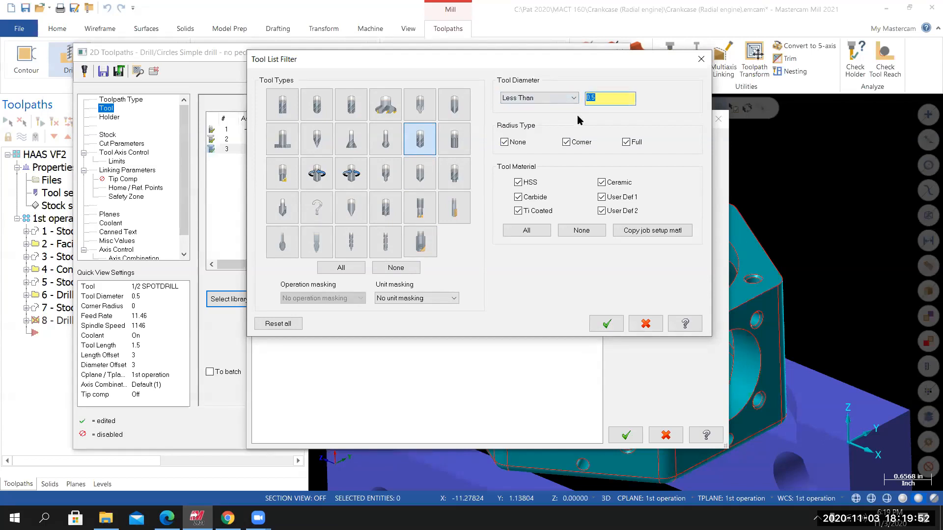
{"action": "key", "text": "BackSpace"}
{"action": "type", "text": "."}
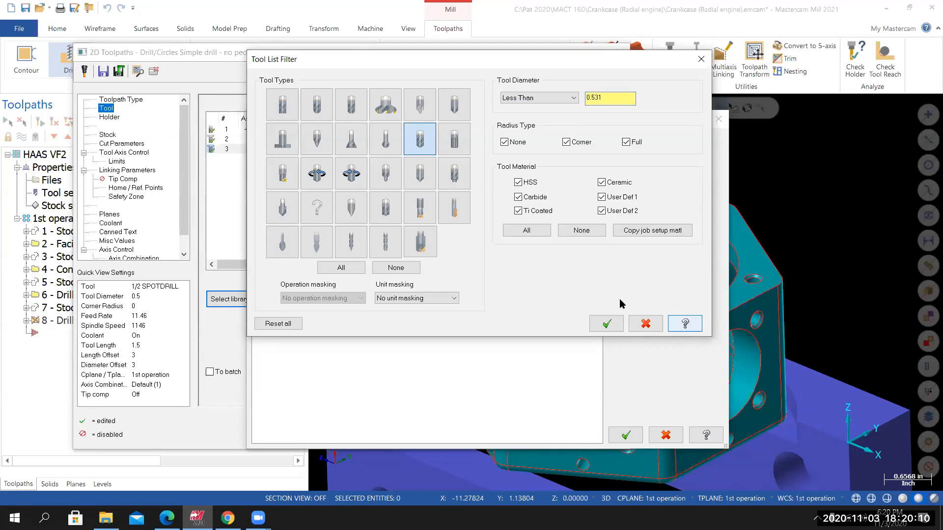
{"action": "left_click", "coordinate": [606, 324]}
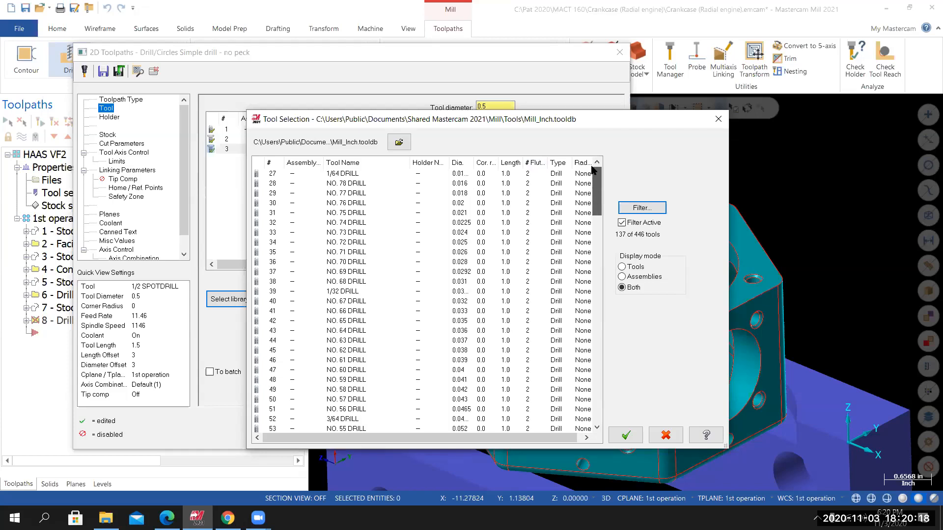
Sort the library drills by diameter from largest to smallest, with the tool list and its diameter column widened.
{"action": "left_click_drag", "start_coordinate": [597, 213], "coordinate": [607, 190]}
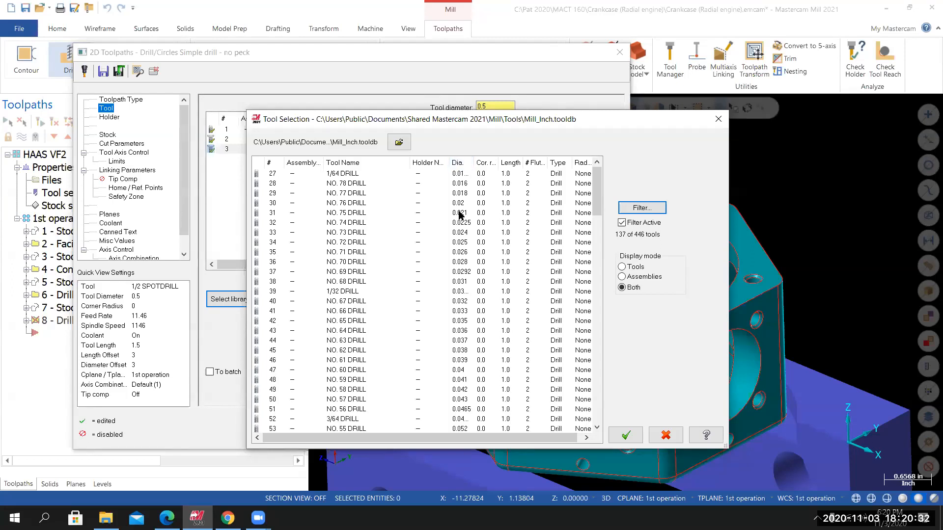
{"action": "left_click", "coordinate": [347, 163]}
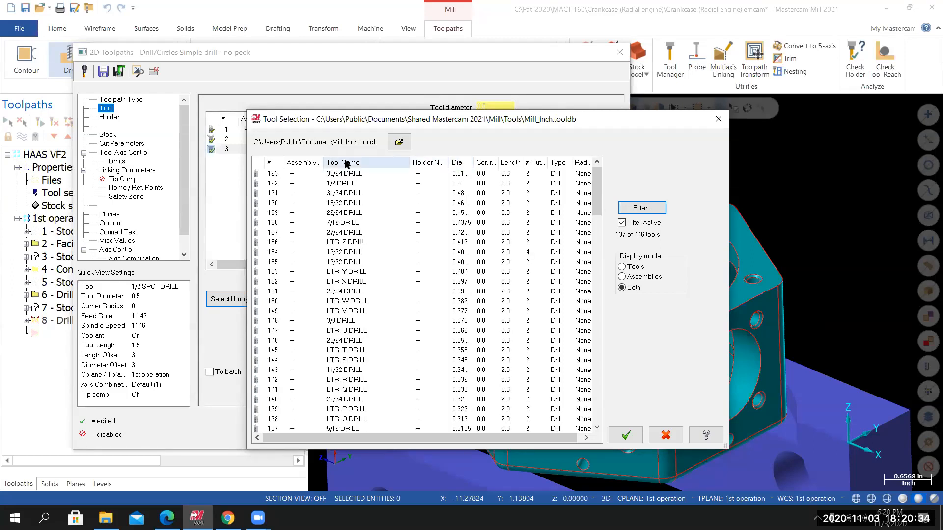
{"action": "left_click", "coordinate": [458, 163]}
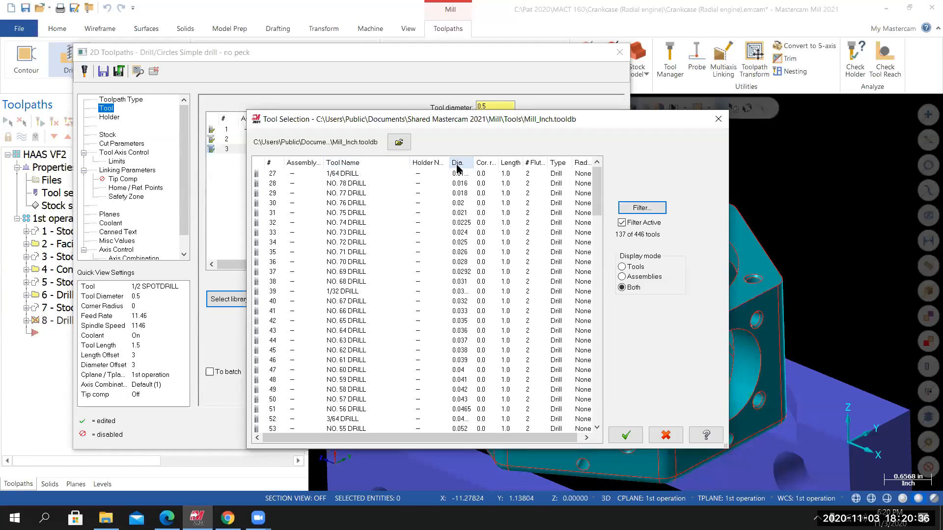
{"action": "left_click_drag", "start_coordinate": [729, 184], "coordinate": [851, 181]}
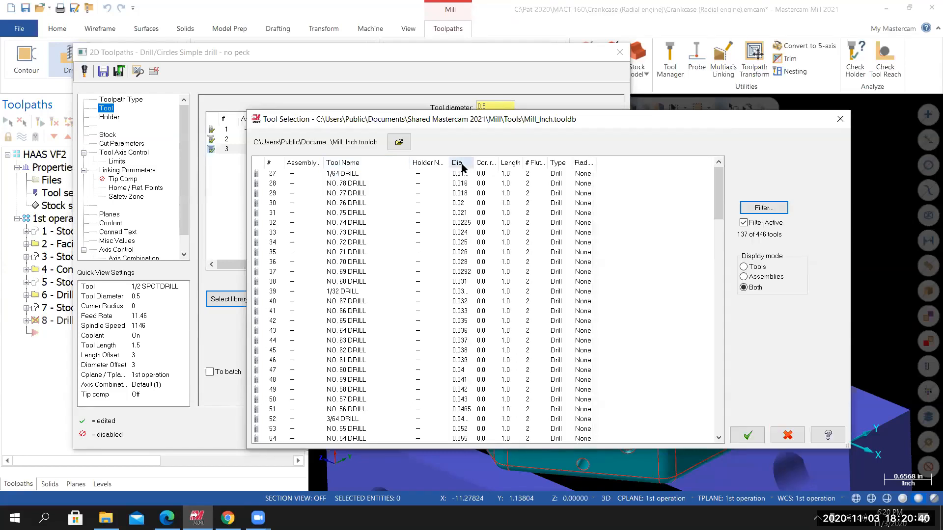
{"action": "left_click", "coordinate": [459, 164]}
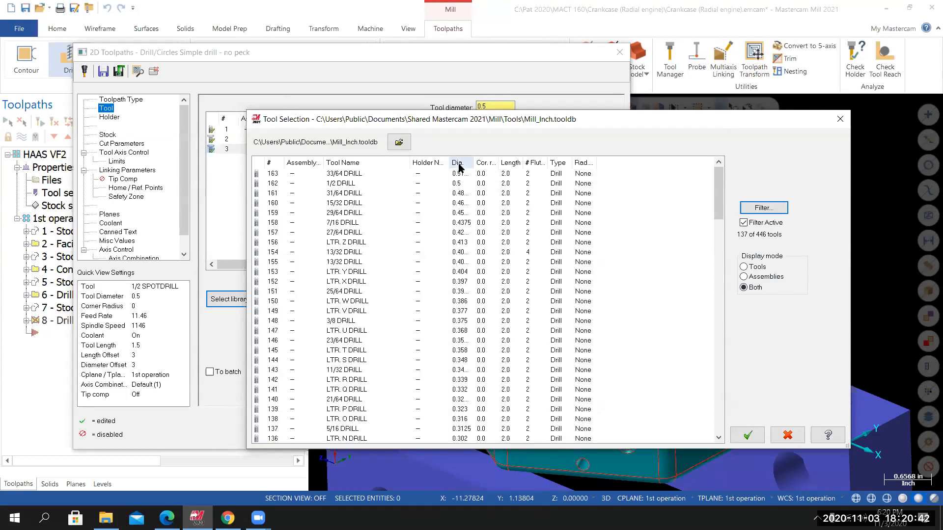
{"action": "left_click_drag", "start_coordinate": [470, 162], "coordinate": [506, 163]}
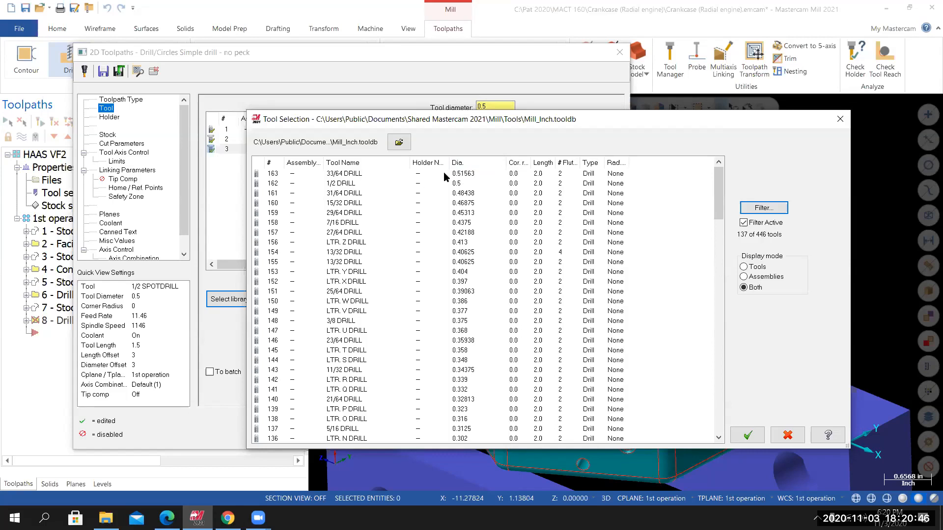
{"action": "left_click", "coordinate": [458, 163]}
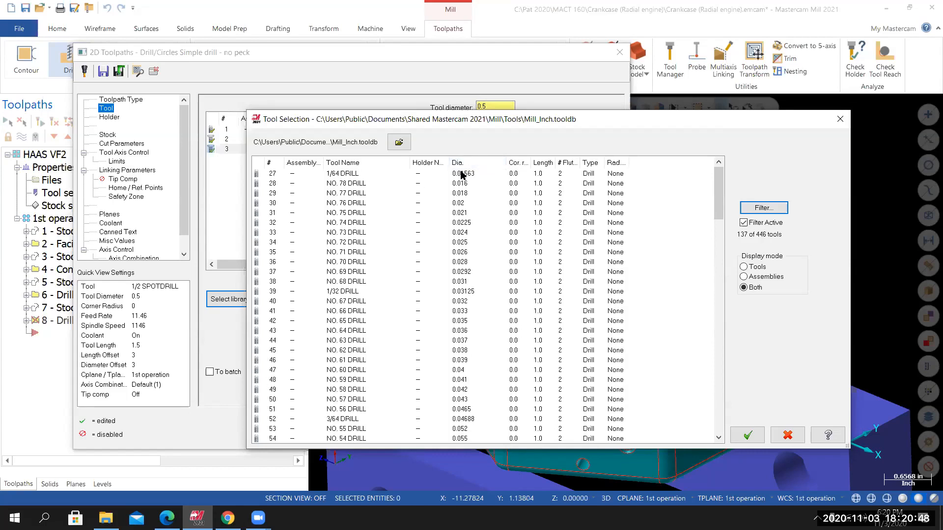
{"action": "left_click", "coordinate": [464, 165]}
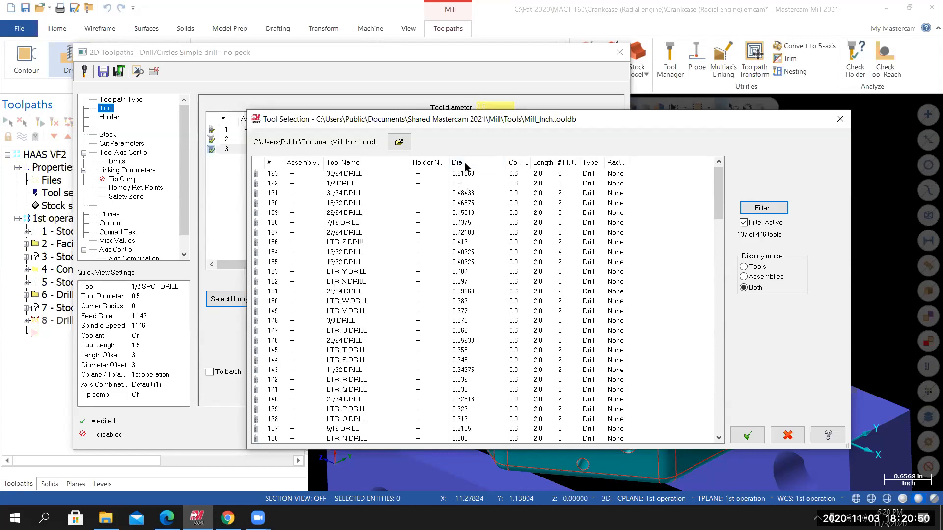
{"action": "left_click", "coordinate": [465, 164]}
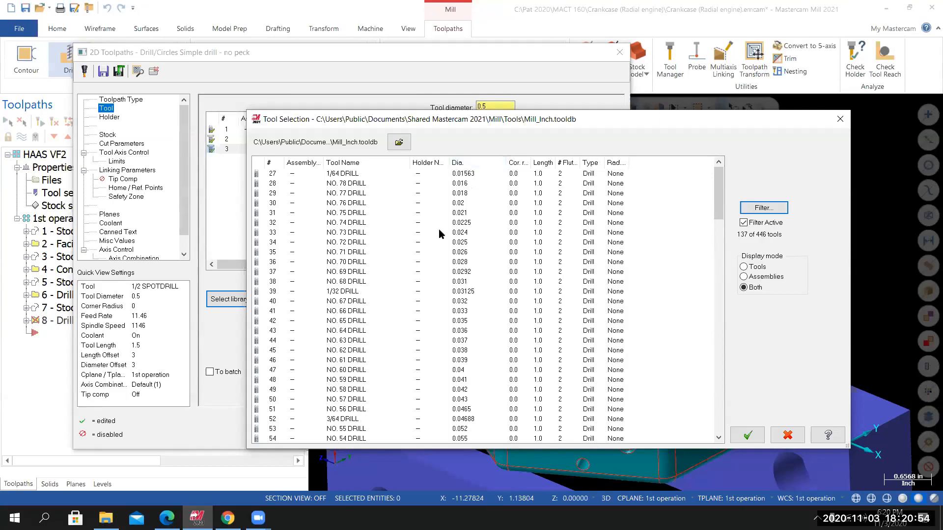
{"action": "left_click", "coordinate": [473, 164]}
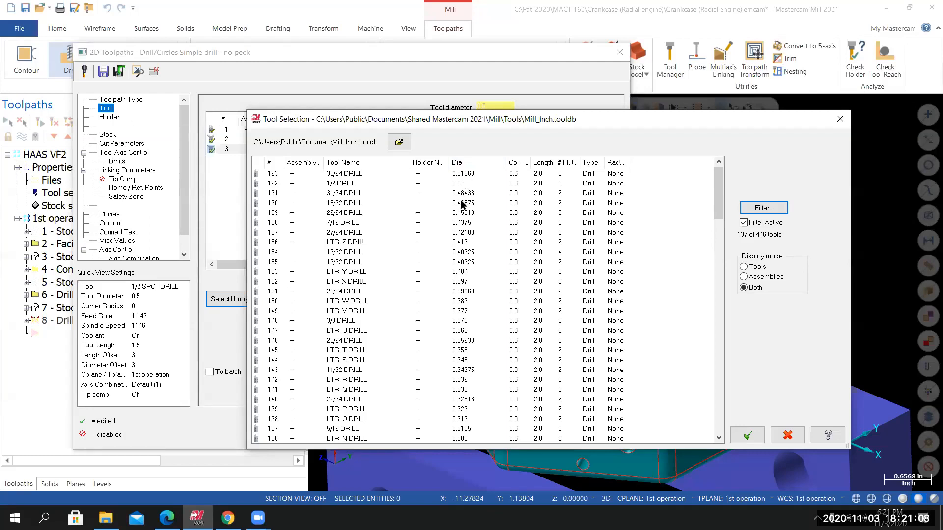
Assign the 33/64 DRILL from the tool library to the drill toolpath.
{"action": "left_click", "coordinate": [280, 175]}
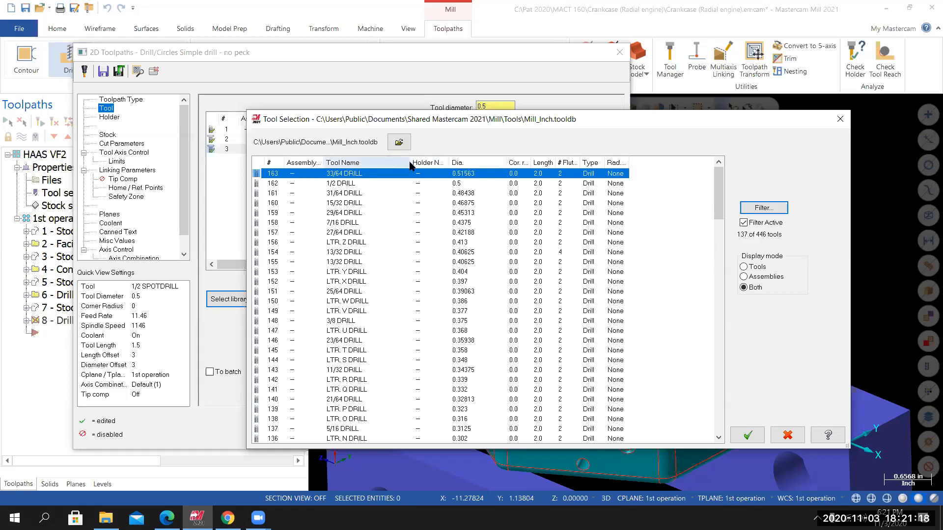
{"action": "left_click", "coordinate": [753, 435]}
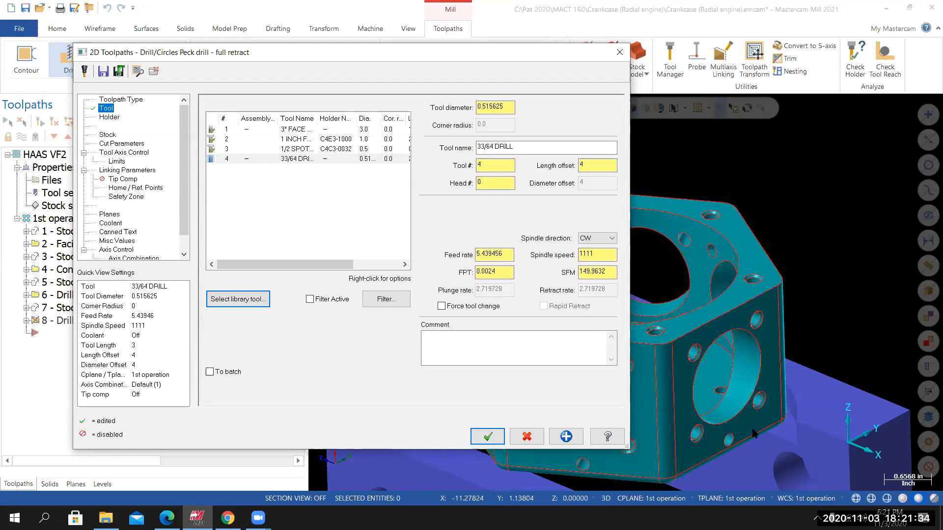
Edit the 33/64 drill's geometry: overall length 5, shoulder length 3 and cutting length 2.75 inches.
{"action": "right_click", "coordinate": [284, 161]}
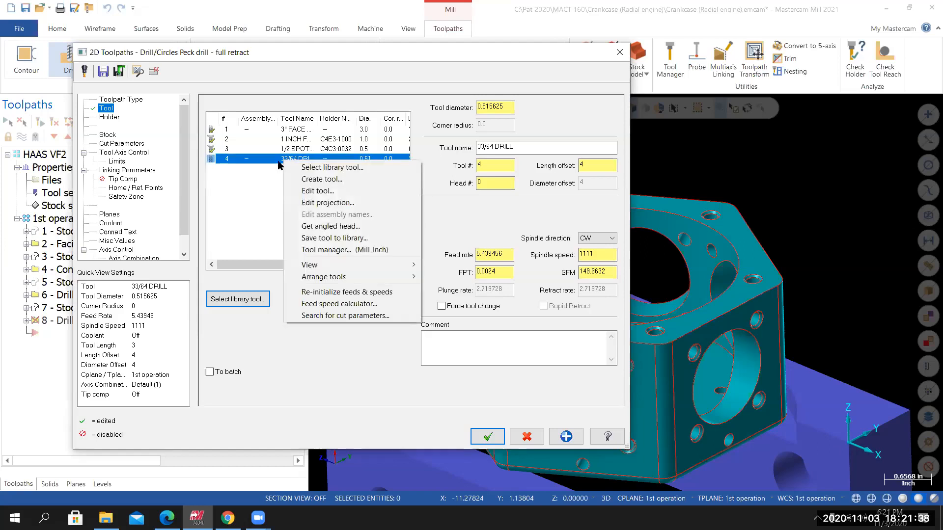
{"action": "left_click", "coordinate": [251, 178]}
{"action": "right_click", "coordinate": [274, 161]}
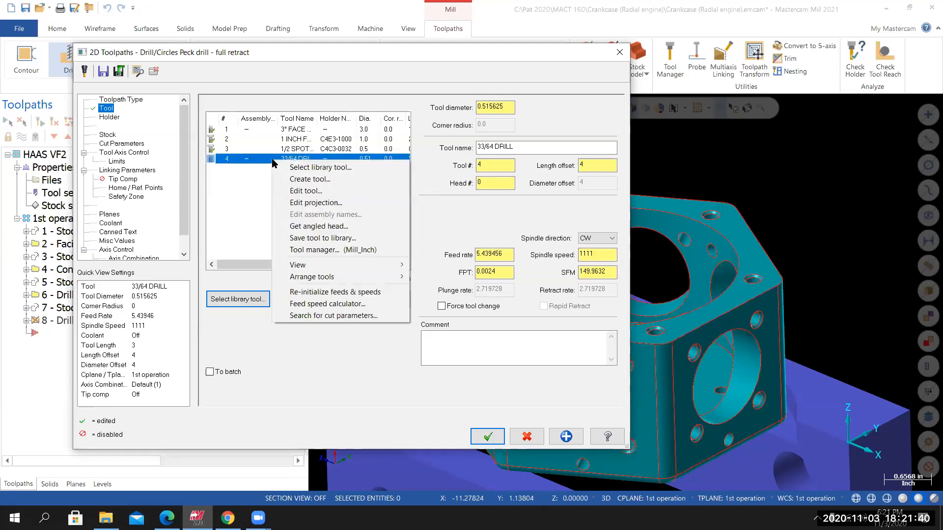
{"action": "left_click", "coordinate": [302, 191]}
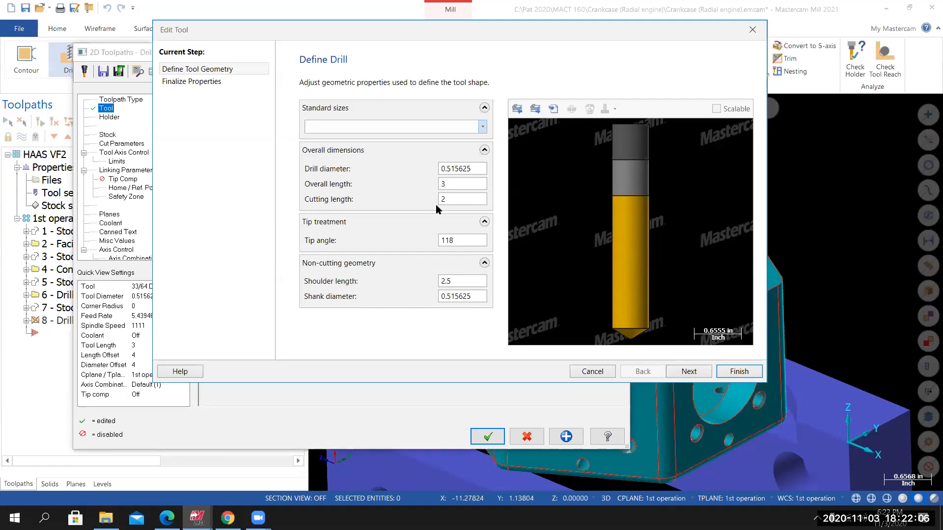
{"action": "left_click", "coordinate": [449, 185]}
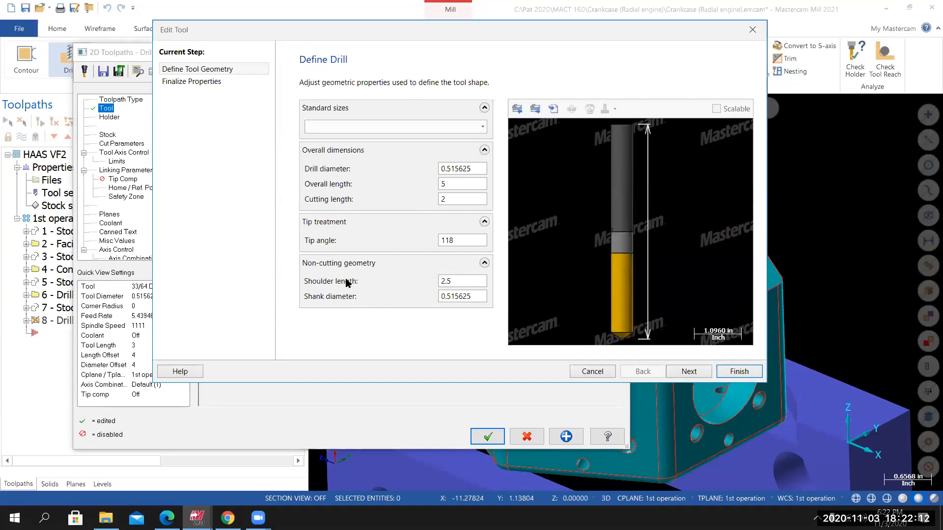
{"action": "left_click", "coordinate": [447, 281]}
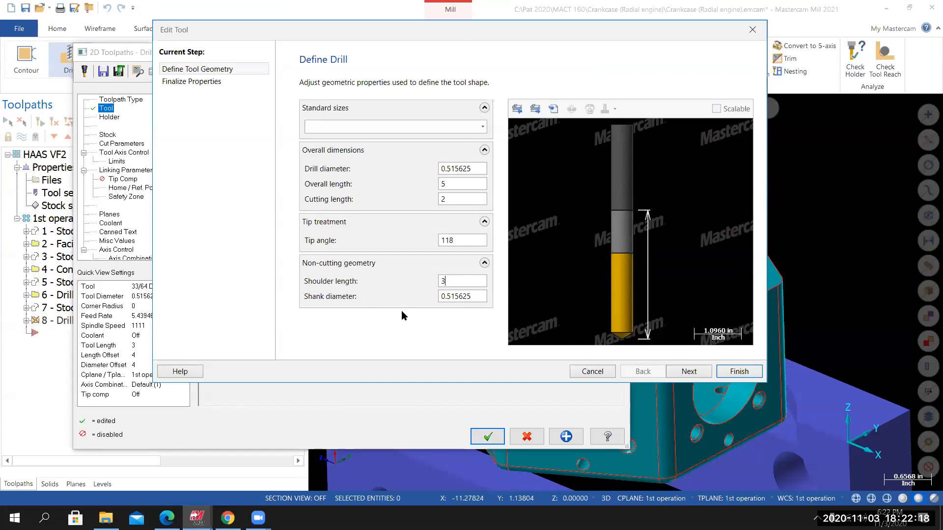
{"action": "left_click", "coordinate": [469, 203]}
{"action": "type", "text": "2.75"}
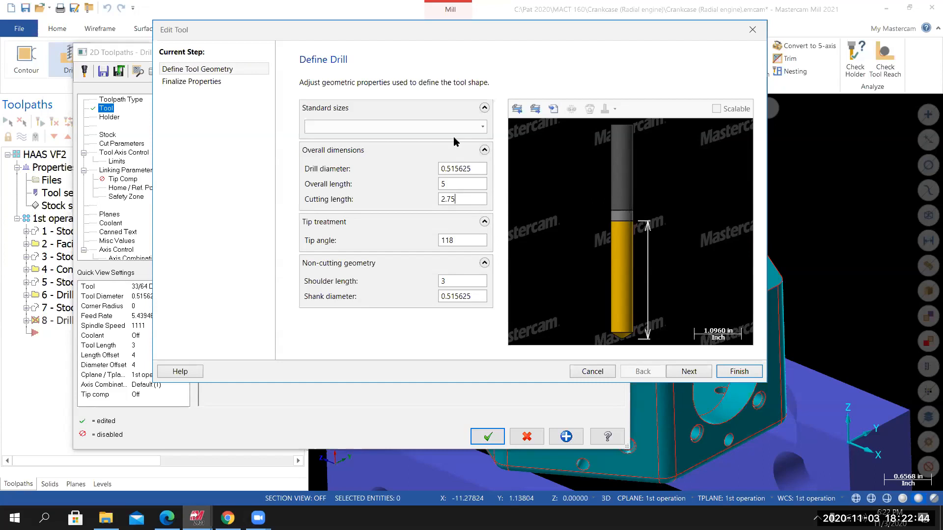
Set the drill's number of flutes to 1 in its final properties and recalculate its feeds and speeds.
{"action": "left_click", "coordinate": [688, 372]}
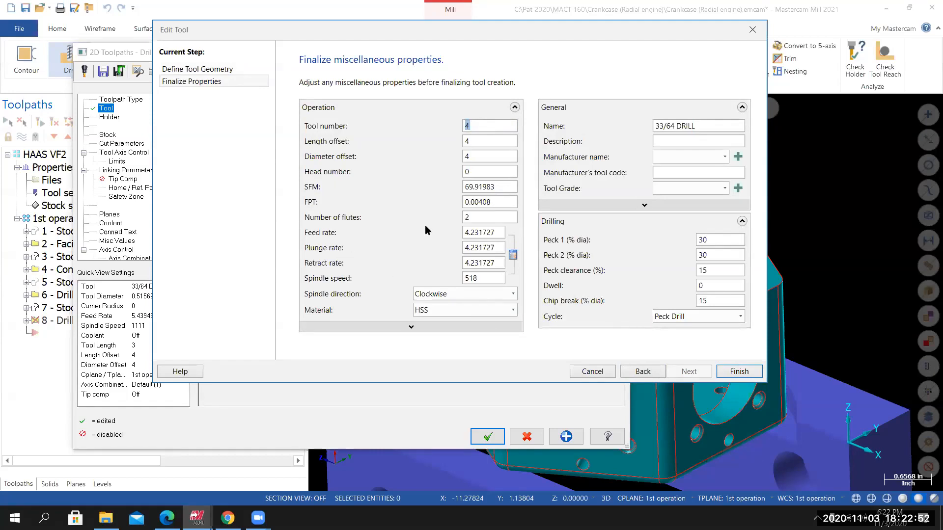
{"action": "double_click", "coordinate": [466, 218]}
{"action": "type", "text": "1"}
{"action": "left_click", "coordinate": [514, 257]}
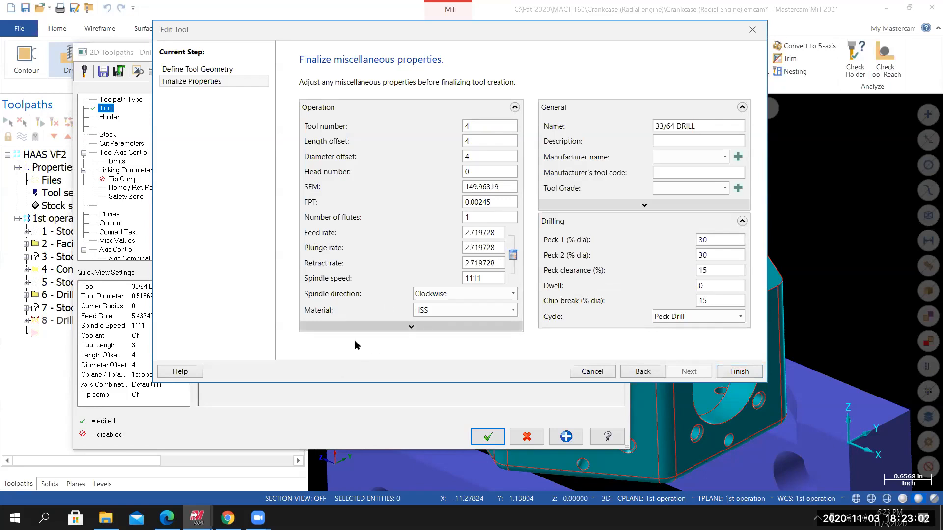
Turn flood coolant on for the 33/64 drill and finish editing the tool.
{"action": "left_click", "coordinate": [364, 327]}
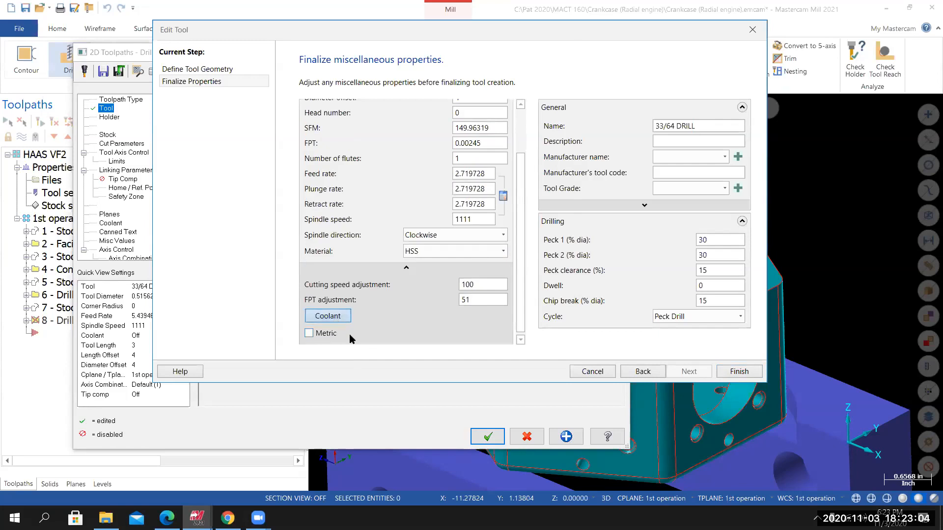
{"action": "left_click", "coordinate": [339, 317]}
{"action": "left_click", "coordinate": [415, 101]}
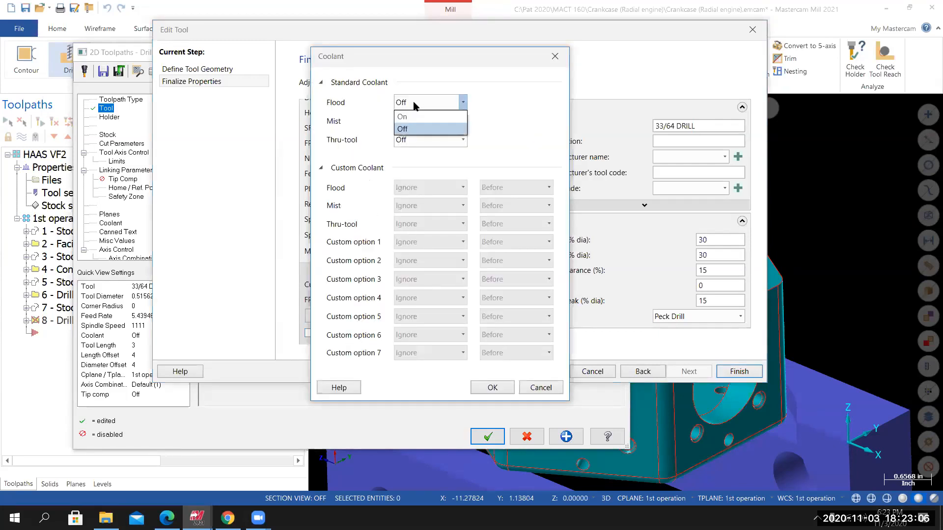
{"action": "left_click", "coordinate": [402, 123]}
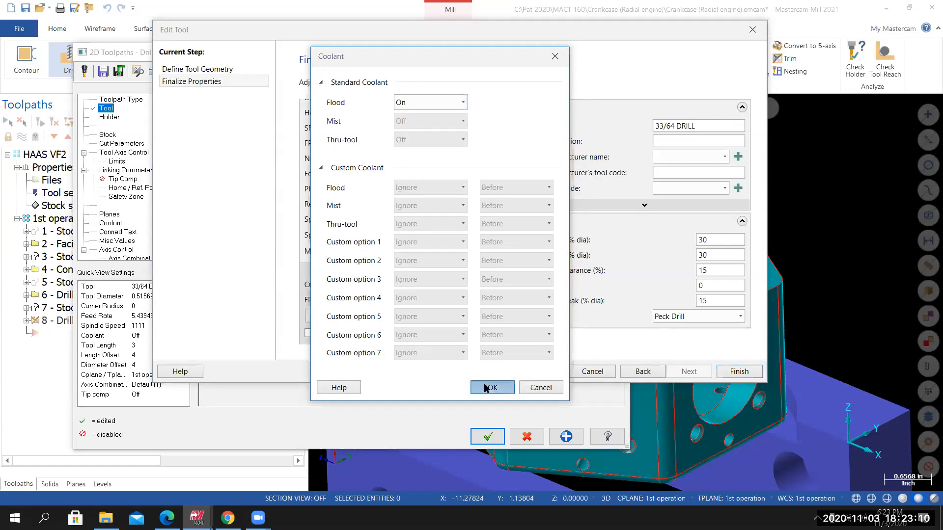
{"action": "left_click", "coordinate": [506, 387]}
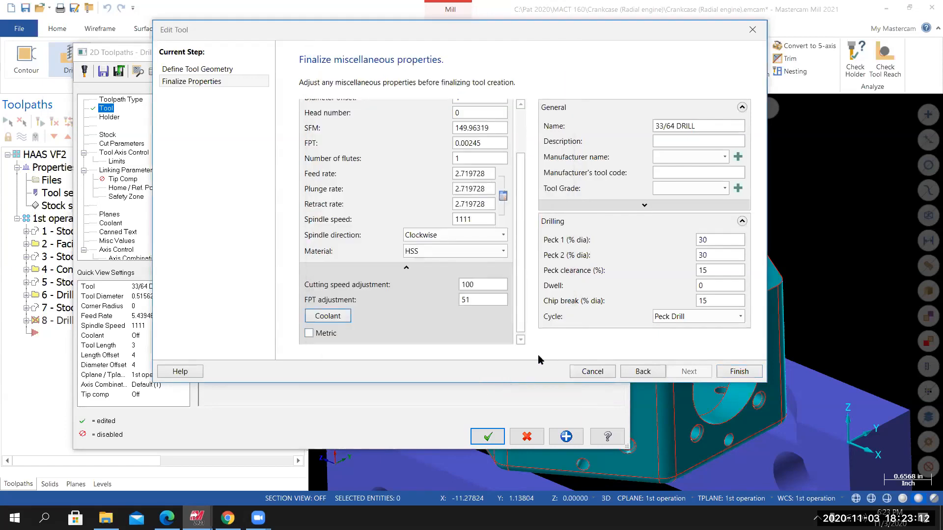
{"action": "mouse_move", "coordinate": [521, 209]}
{"action": "left_mouse_down"}
{"action": "mouse_move", "coordinate": [524, 165]}
{"action": "mouse_move", "coordinate": [526, 196]}
{"action": "left_mouse_up"}
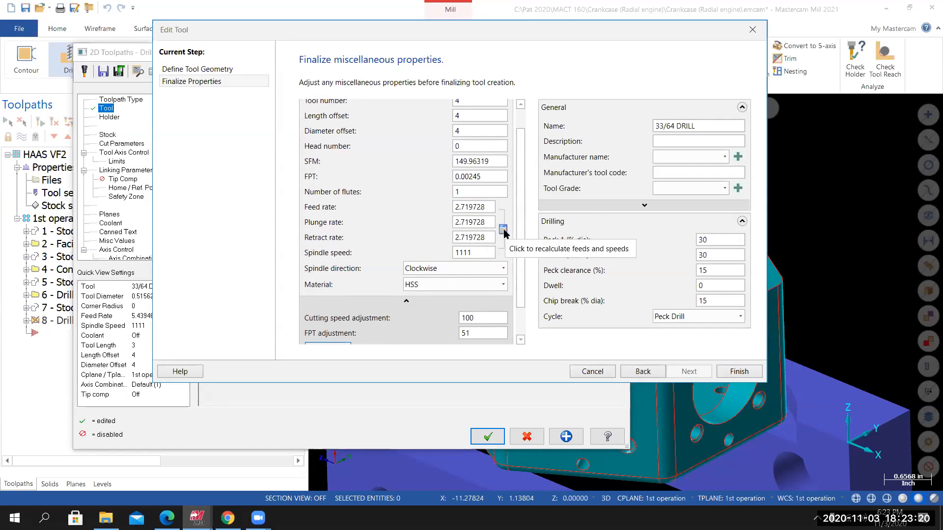
{"action": "scroll", "coordinate": [524, 220], "scroll_direction": "down", "scroll_amount": 2}
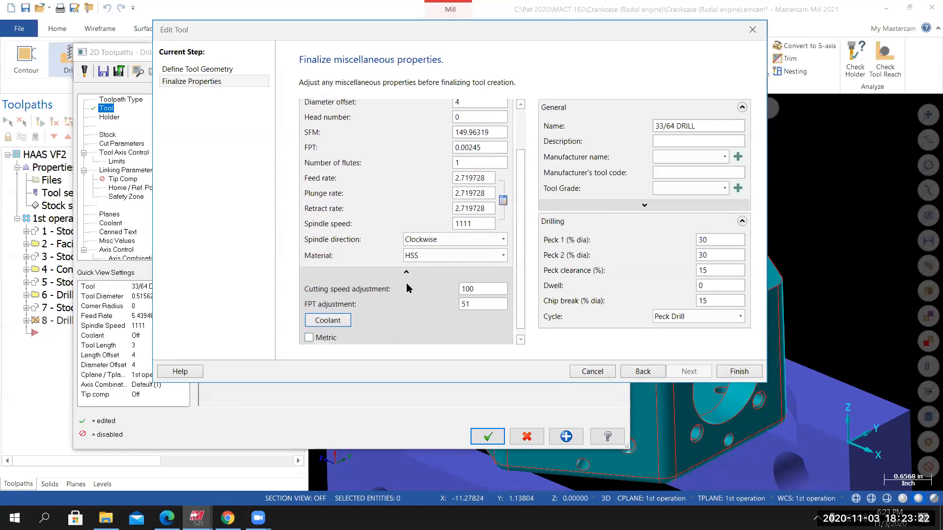
{"action": "left_click", "coordinate": [739, 373]}
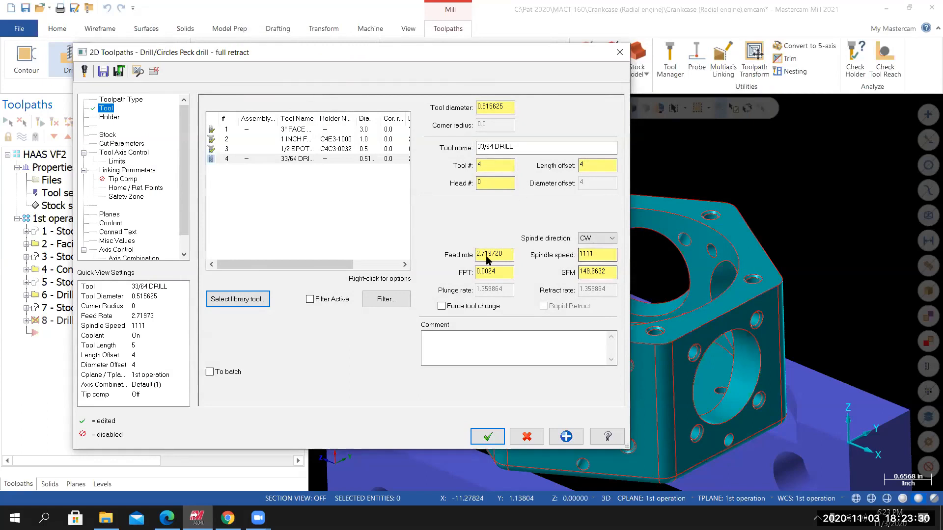
Set the drill toolpath's feed per tooth (FPT) to 0.0103.
{"action": "left_click", "coordinate": [595, 255]}
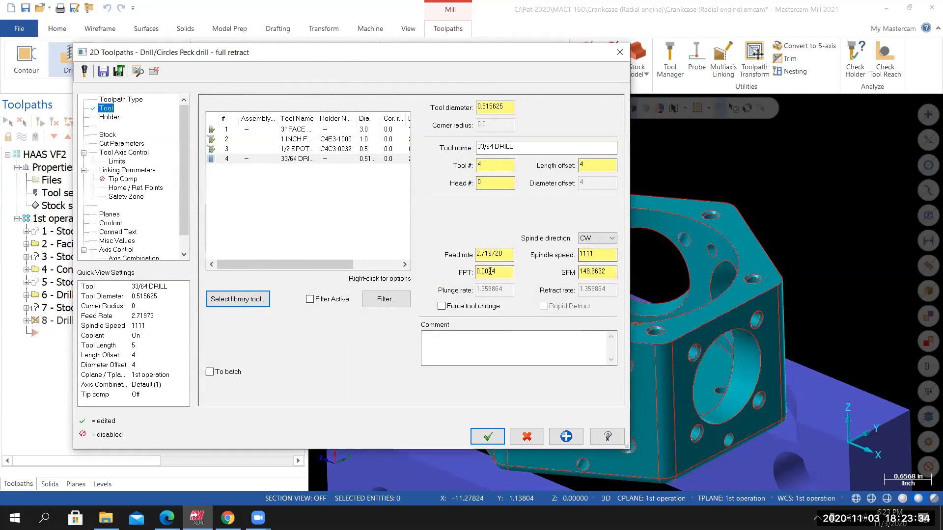
{"action": "key", "text": "Tab"}
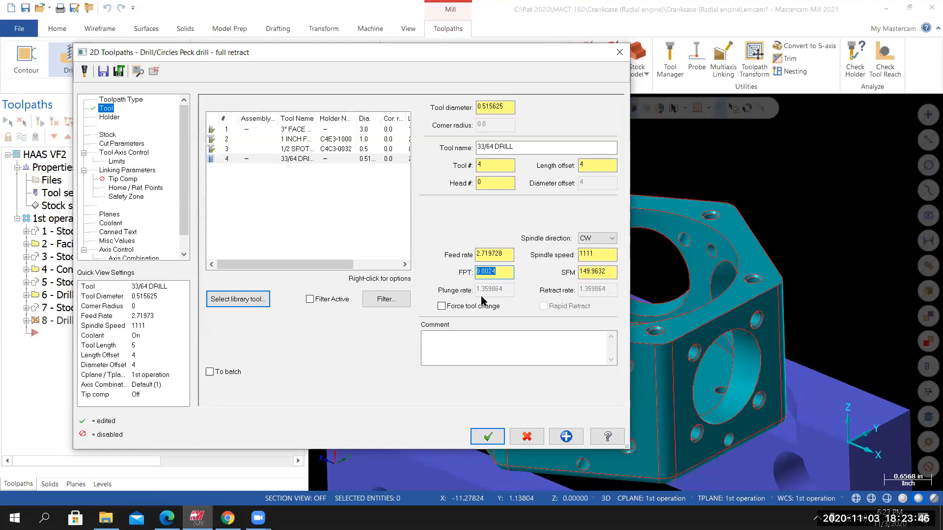
{"action": "key", "text": "BackSpace"}
{"action": "type", "text": ".515*"}
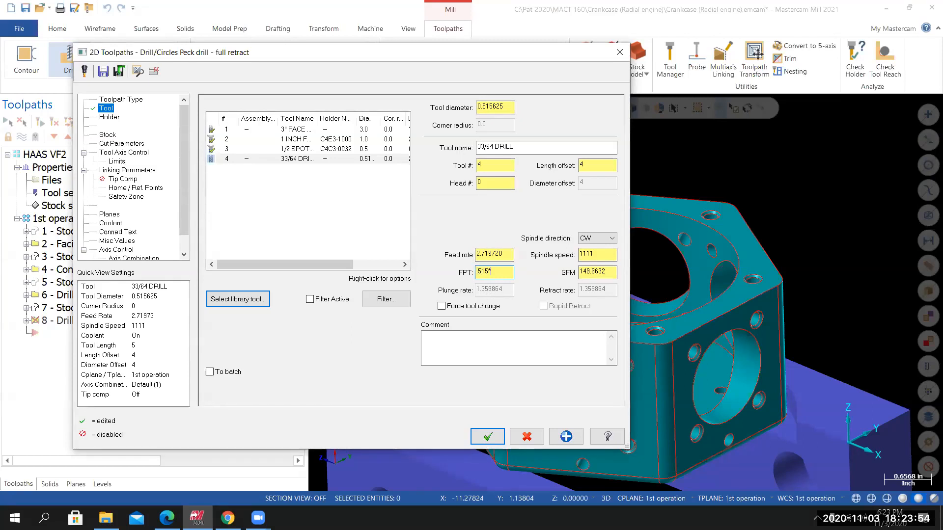
{"action": "type", "text": "2"}
{"action": "key", "text": "Return"}
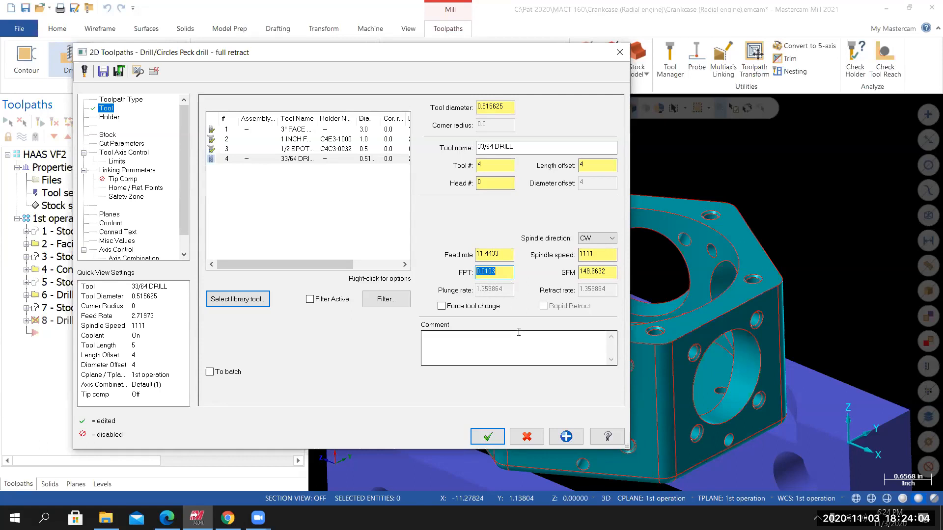
Copy the tool name into the toolpath's comment and extend it to "33/64 DRILL, DRILL A HOLE THRU PART".
{"action": "left_click", "coordinate": [513, 147]}
{"action": "key", "text": "ctrl+c"}
{"action": "right_click", "coordinate": [513, 156]}
{"action": "left_click", "coordinate": [528, 185]}
{"action": "right_click", "coordinate": [431, 338]}
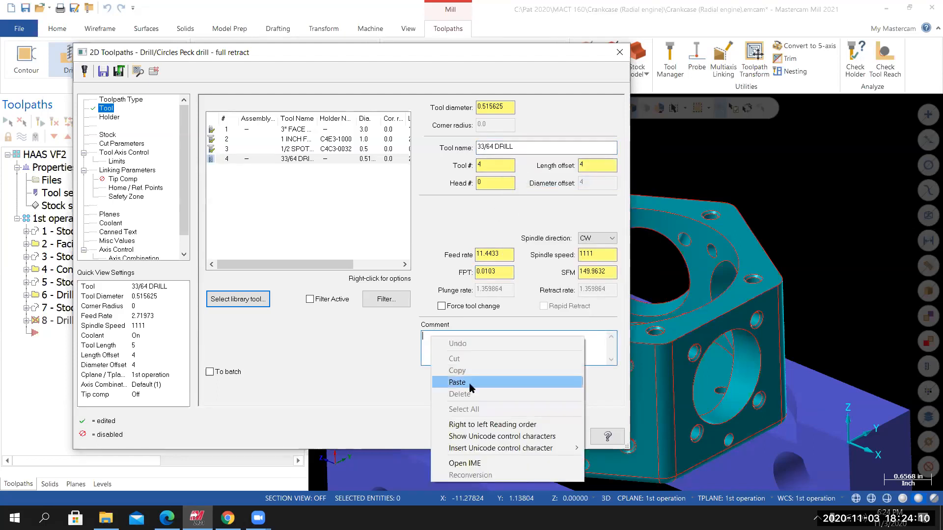
{"action": "left_click", "coordinate": [453, 383]}
{"action": "type", "text": ", "}
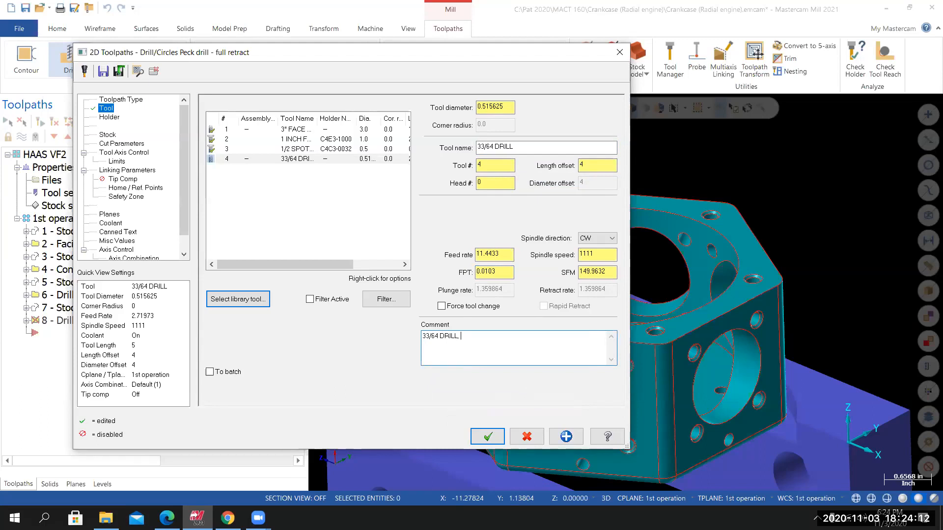
{"action": "type", "text": "Drill "}
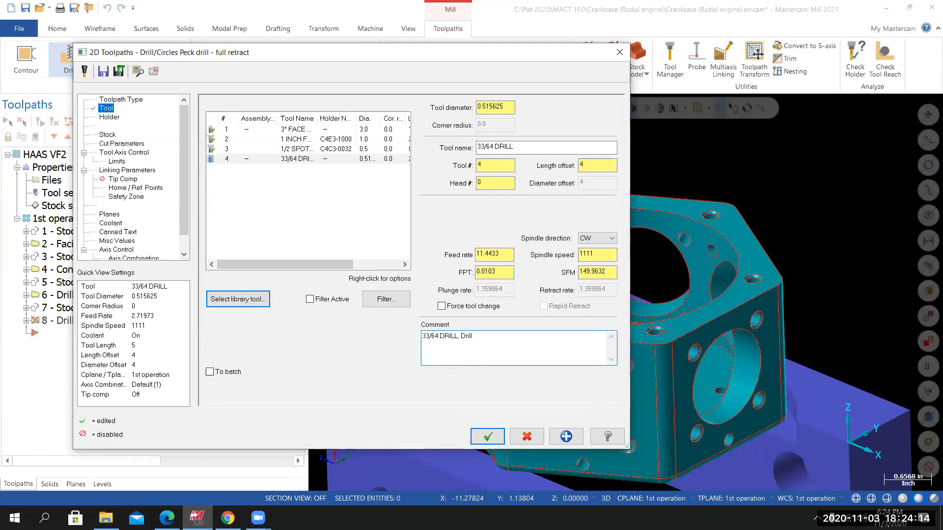
{"action": "type", "text": "hole thru pa"}
{"action": "key", "text": "BackSpace"}
{"action": "key", "text": "BackSpace"}
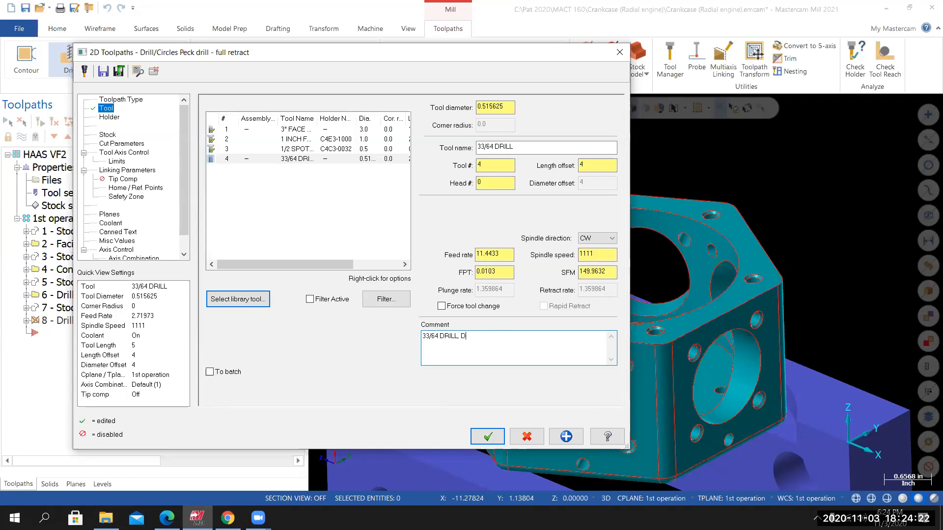
{"action": "type", "text": "RILL A"}
{"action": "type", "text": "OLE THRU PART"}
Load the CT40-in holder library and choose the C4C3-0032 holder for the drill.
{"action": "left_click", "coordinate": [105, 117]}
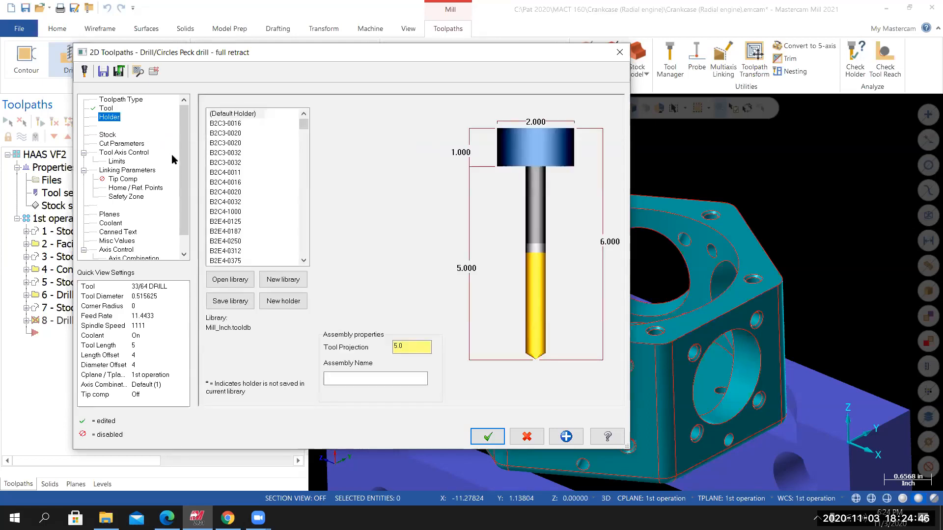
{"action": "left_click", "coordinate": [234, 283]}
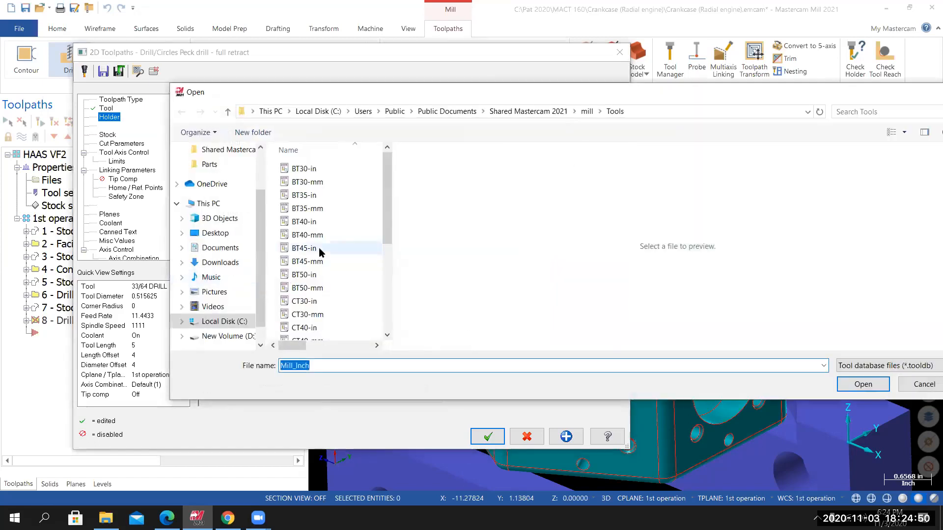
{"action": "double_click", "coordinate": [312, 328]}
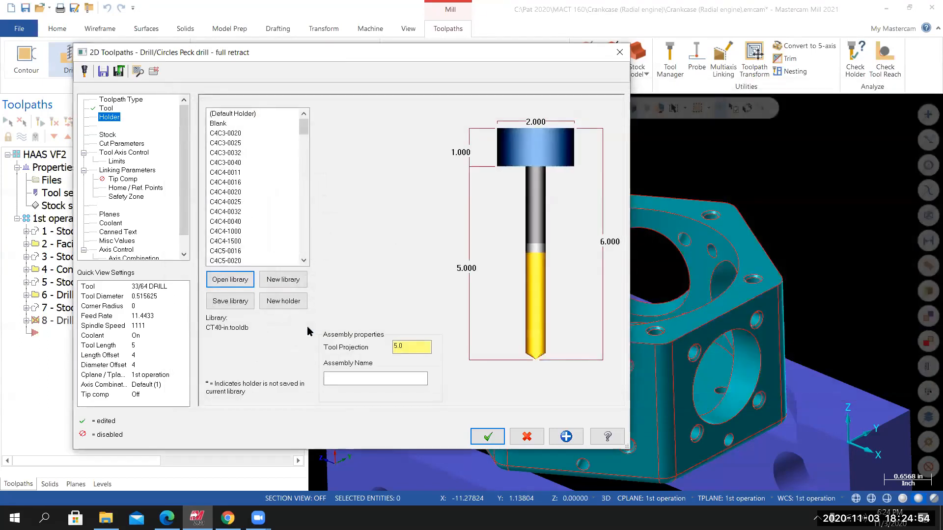
{"action": "left_click", "coordinate": [229, 153]}
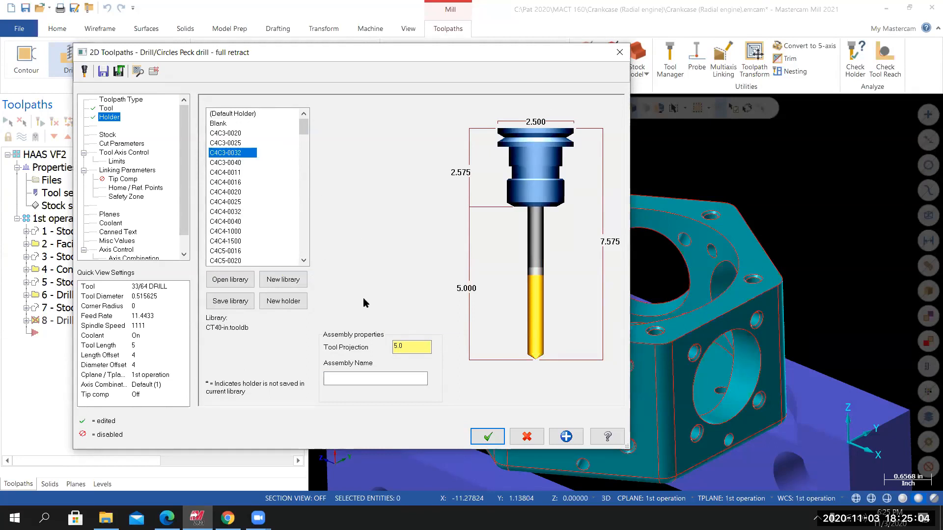
Set the drill's tool projection from the holder to 3.5 inches.
{"action": "left_click_drag", "start_coordinate": [409, 347], "coordinate": [378, 349]}
{"action": "type", "text": "3.5"}
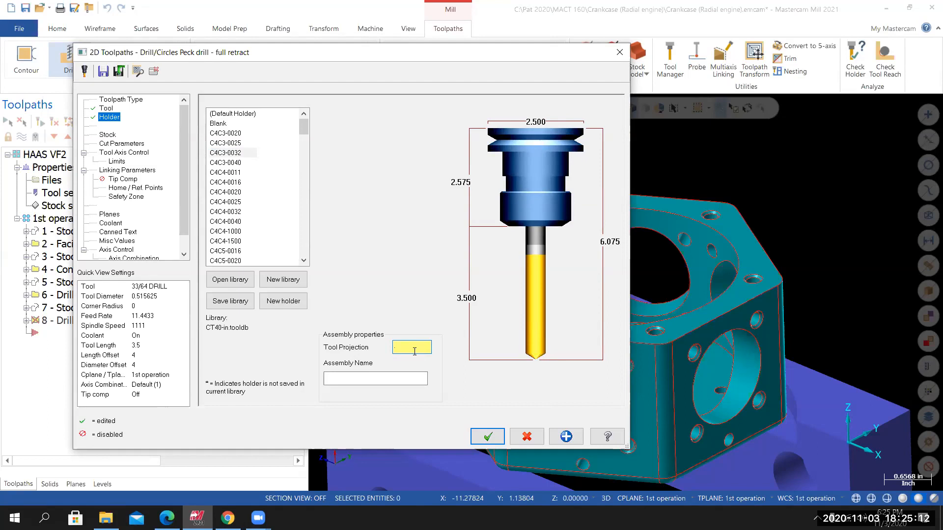
{"action": "double_click", "coordinate": [395, 346]}
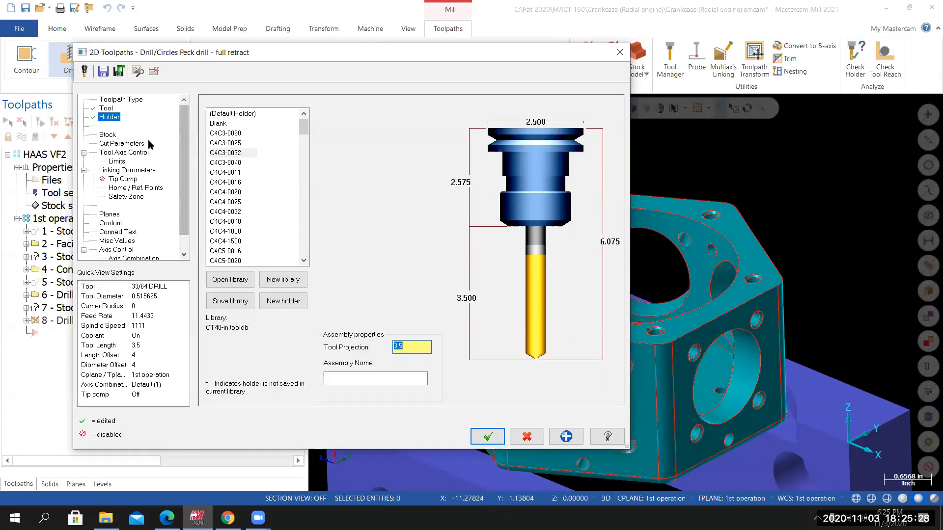
Check the Peck Drill cut parameters, then set the toolpath's top of stock to absolute 2.355 from the center of the crankcase's top face.
{"action": "left_click", "coordinate": [123, 143]}
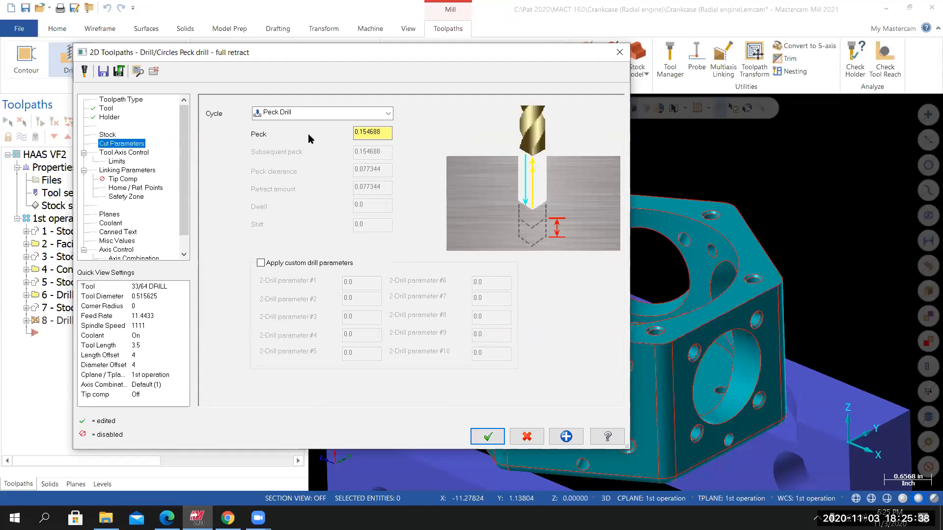
{"action": "left_click", "coordinate": [380, 133]}
{"action": "left_click", "coordinate": [127, 170]}
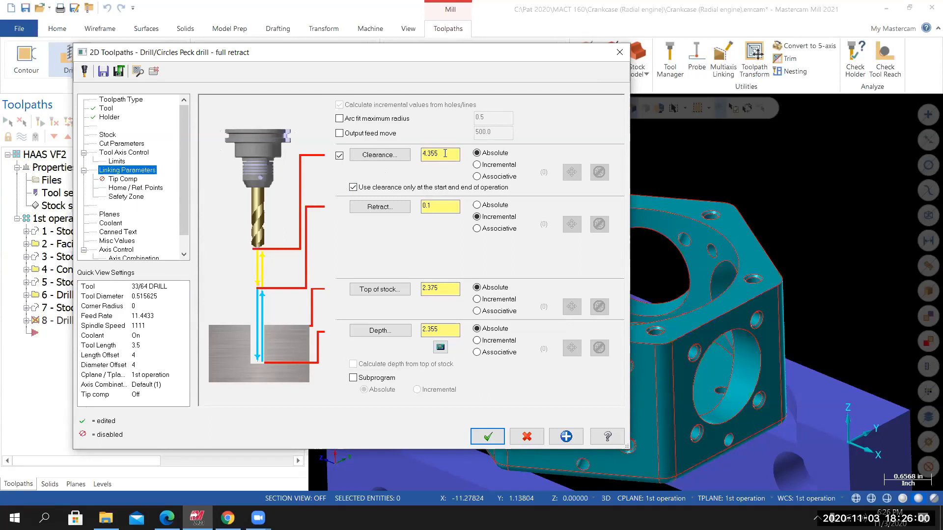
{"action": "left_click", "coordinate": [384, 291]}
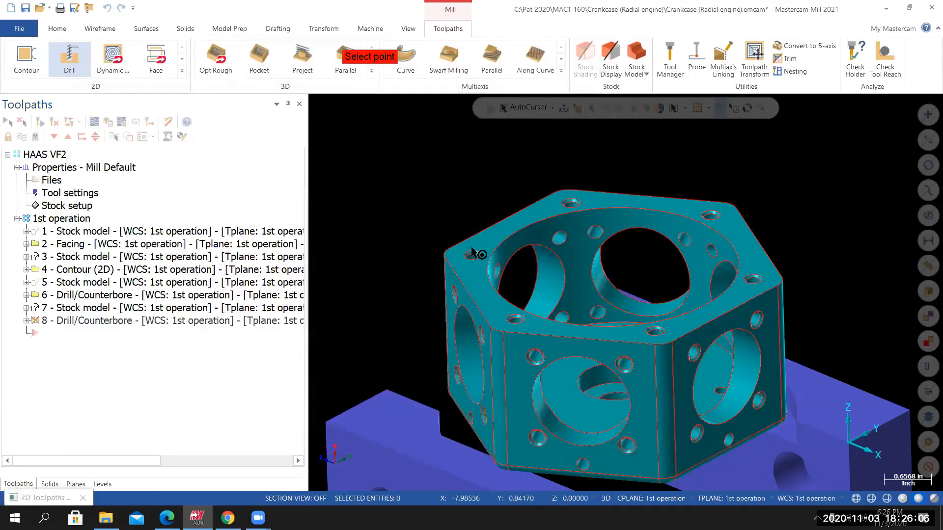
{"action": "left_click", "coordinate": [503, 236]}
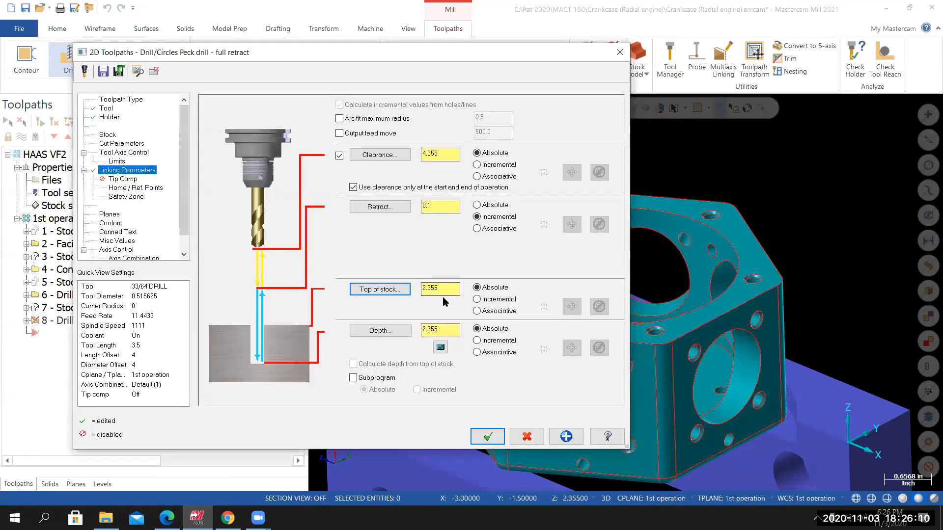
Show the Material level and set the drilling depth to Z -0.375 from the center of the stock cylinder's bottom edge.
{"action": "left_click", "coordinate": [380, 332]}
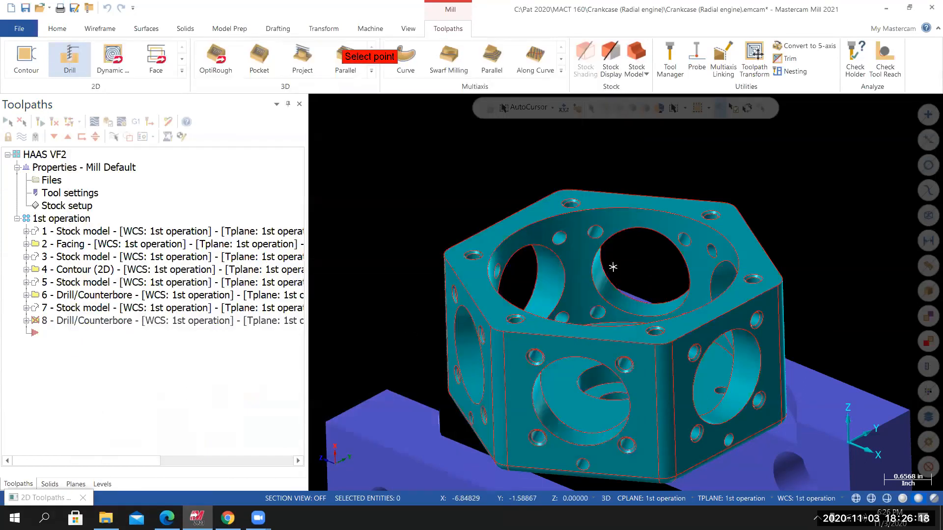
{"action": "scroll", "coordinate": [613, 266], "scroll_direction": "down", "scroll_amount": 4}
{"action": "middle_click_drag", "start_coordinate": [521, 280], "coordinate": [596, 385]}
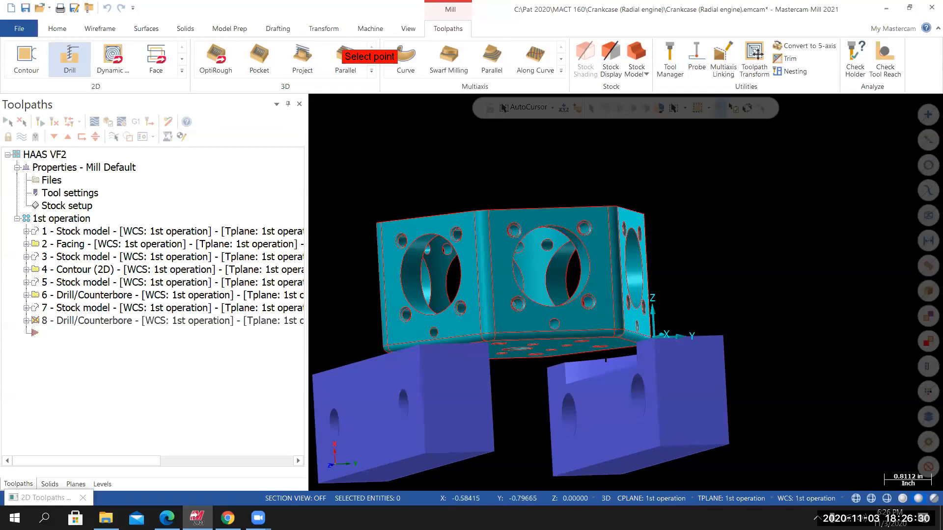
{"action": "middle_click_drag", "start_coordinate": [597, 340], "coordinate": [569, 367]}
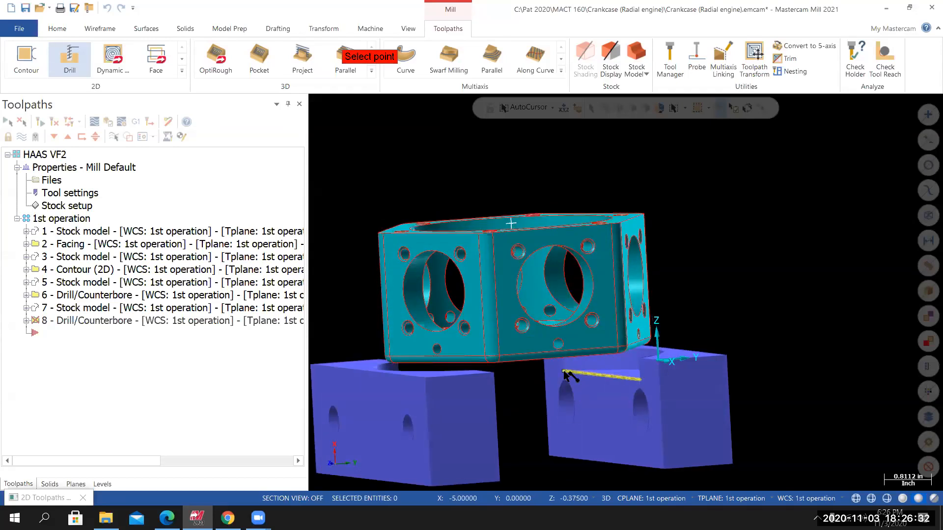
{"action": "left_click", "coordinate": [563, 372]}
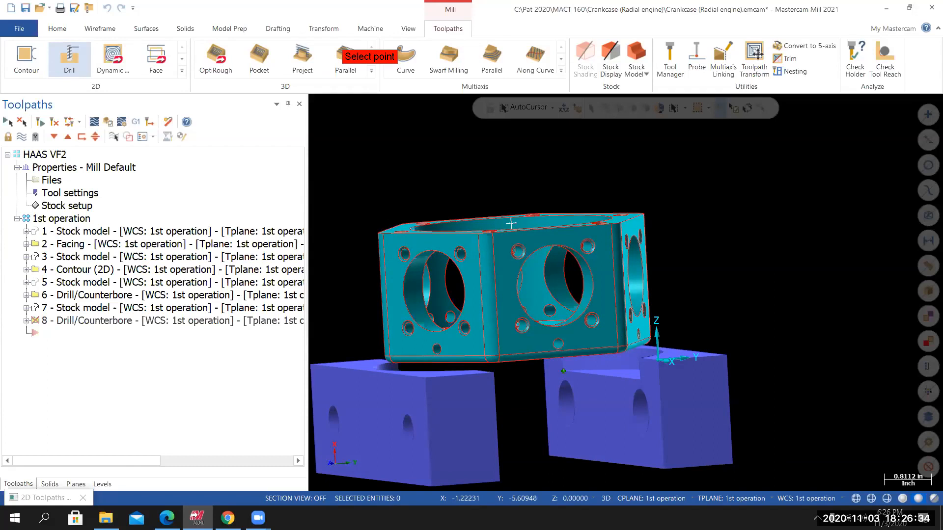
{"action": "left_click", "coordinate": [104, 482]}
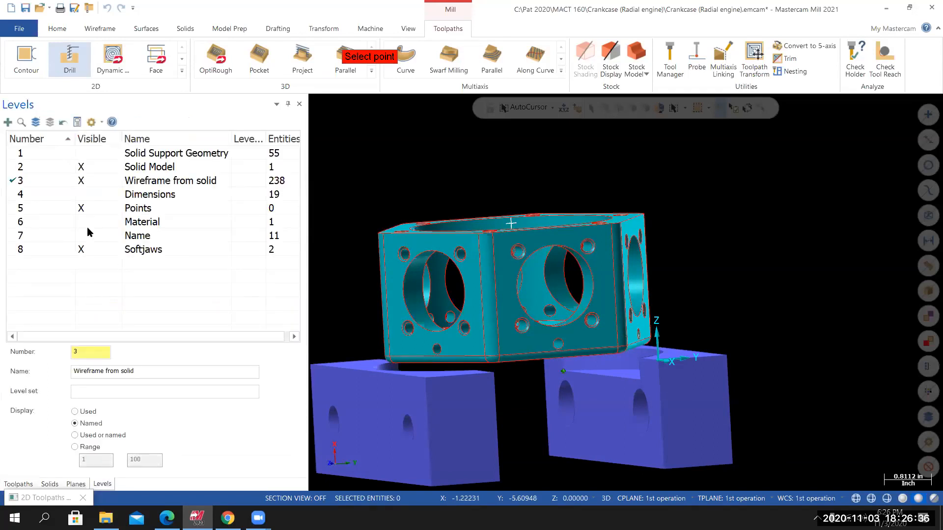
{"action": "left_click", "coordinate": [81, 225]}
{"action": "left_click", "coordinate": [82, 226]}
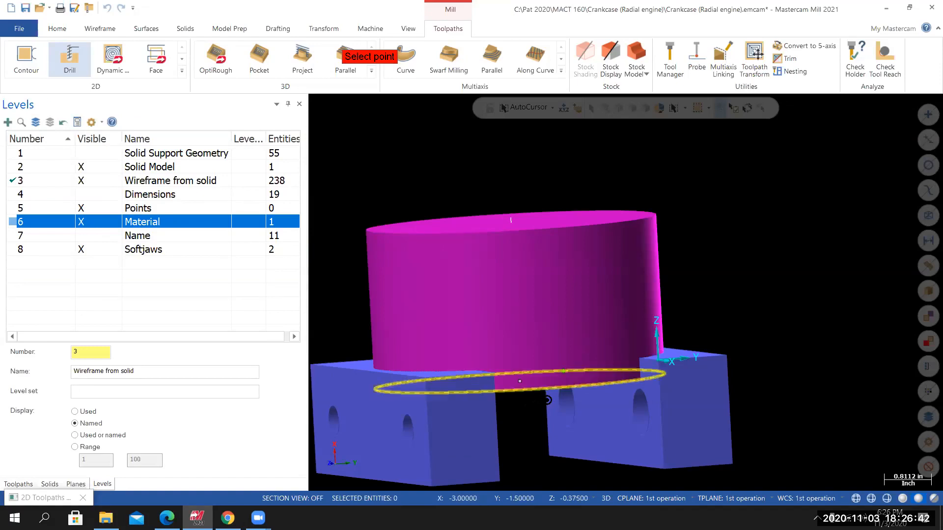
{"action": "left_click", "coordinate": [539, 390]}
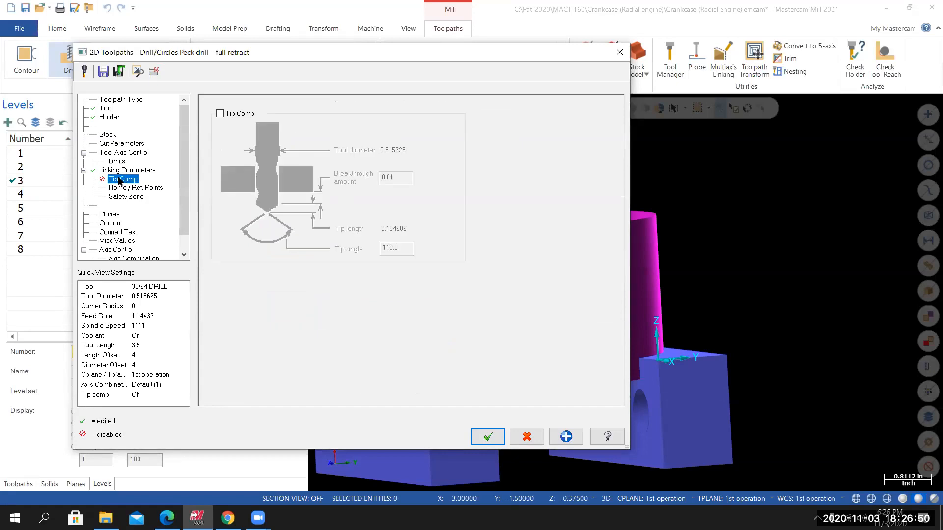
Enable tip compensation with a breakthrough amount of 0.025 and accept the peck drill toolpath.
{"action": "left_click", "coordinate": [220, 114]}
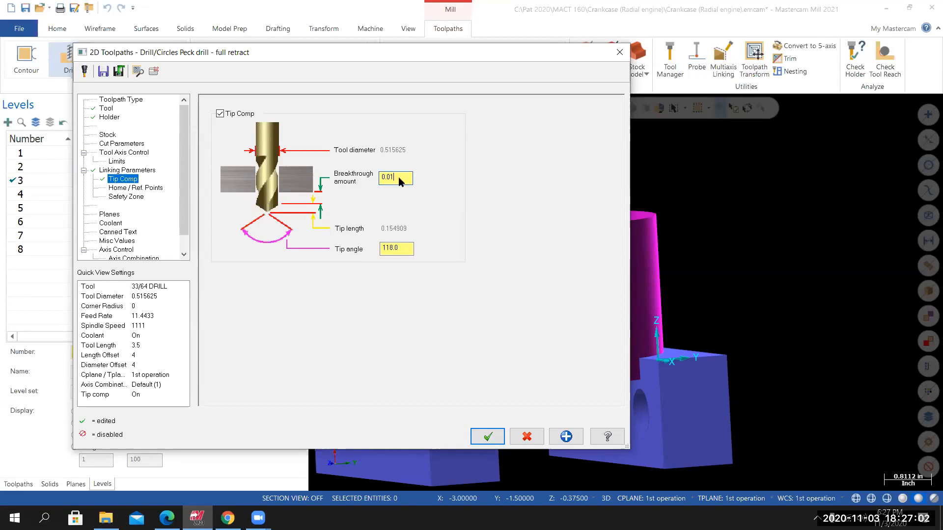
{"action": "key", "text": "BackSpace"}
{"action": "type", "text": "25"}
{"action": "key", "text": "shift+Home"}
{"action": "left_click", "coordinate": [481, 441]}
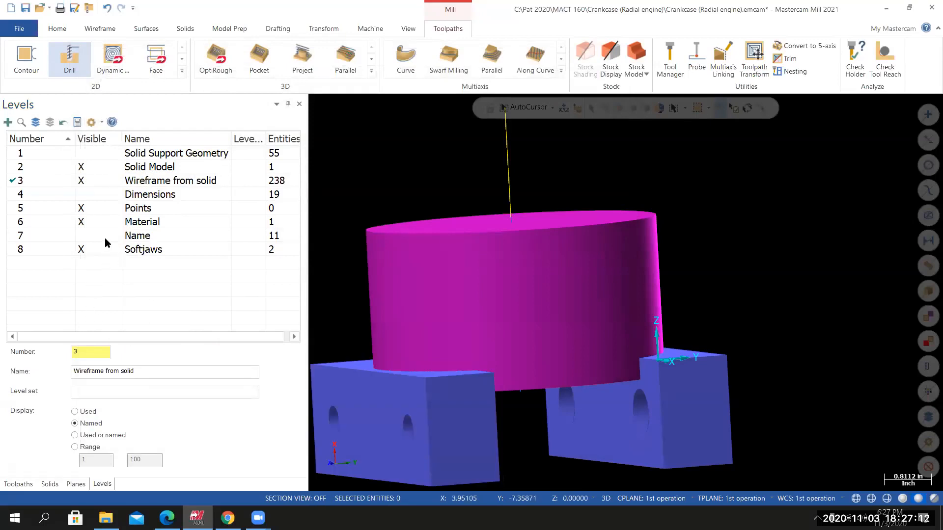
Hide the Material level and return to the list of toolpath operations.
{"action": "left_click", "coordinate": [83, 224]}
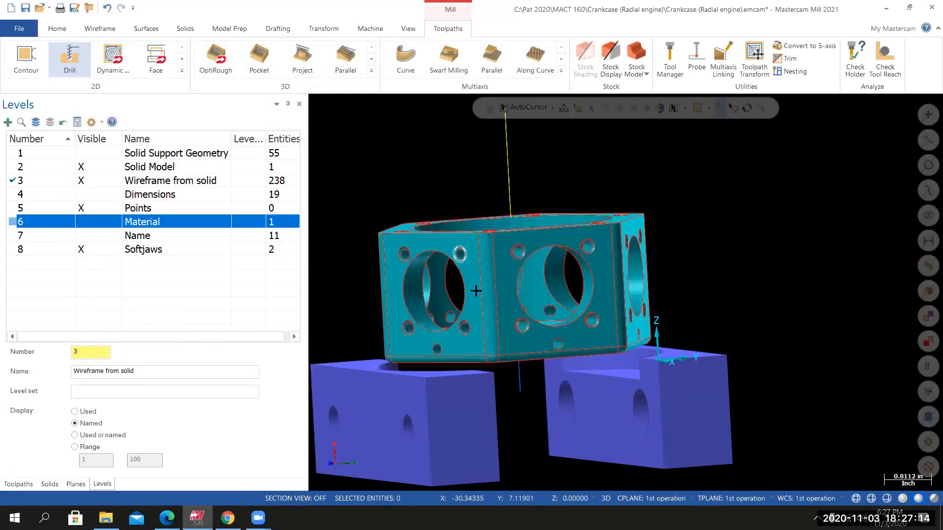
{"action": "middle_click_drag", "start_coordinate": [458, 260], "coordinate": [334, 295]}
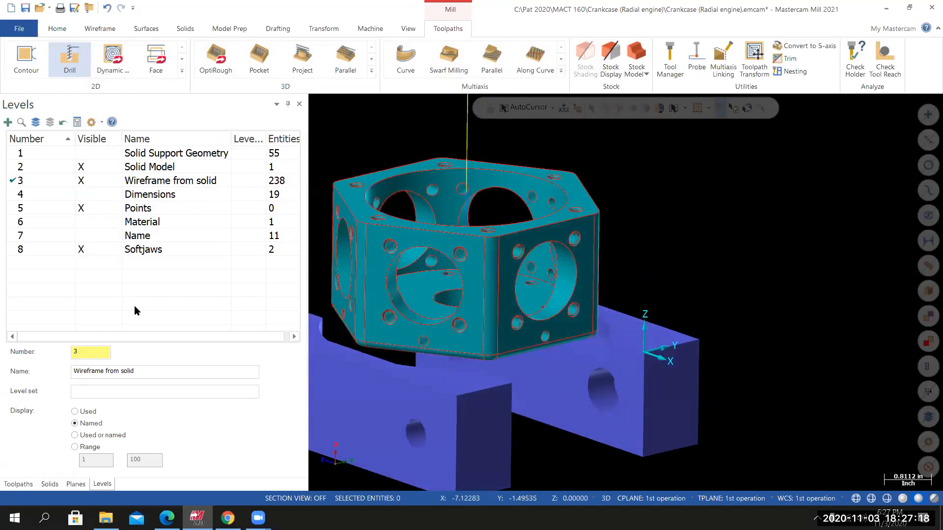
{"action": "left_click", "coordinate": [18, 484]}
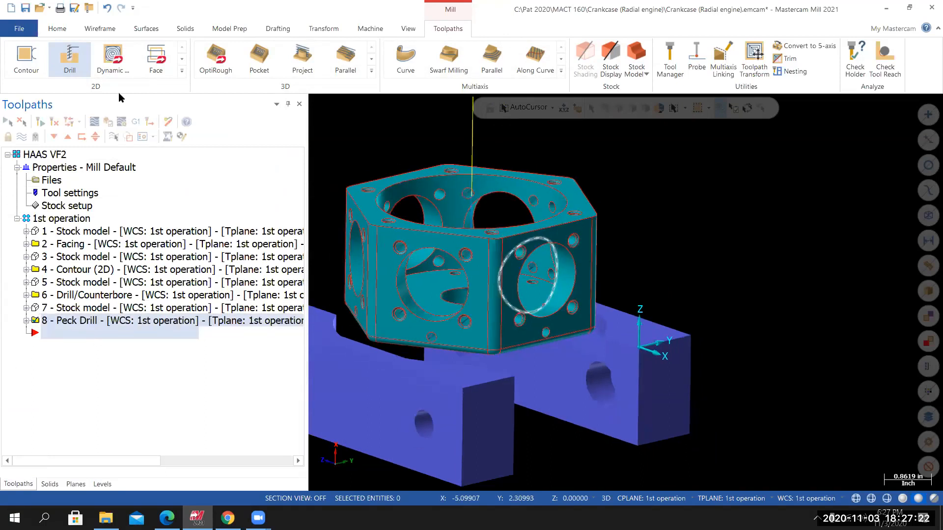
Backplot the peck drill operation, examine the drill's breakthrough beneath the crankcase, and close the backplot.
{"action": "middle_click_drag", "start_coordinate": [547, 263], "coordinate": [521, 273]}
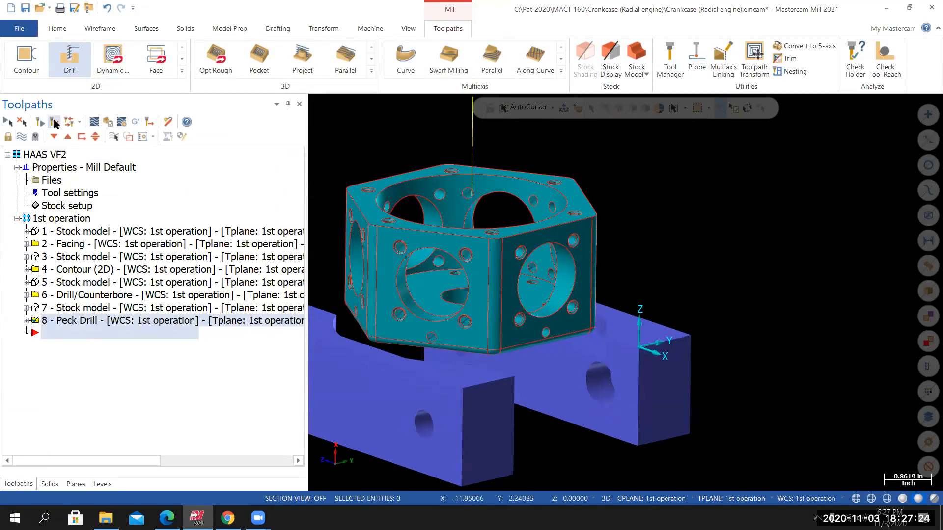
{"action": "left_click", "coordinate": [93, 122]}
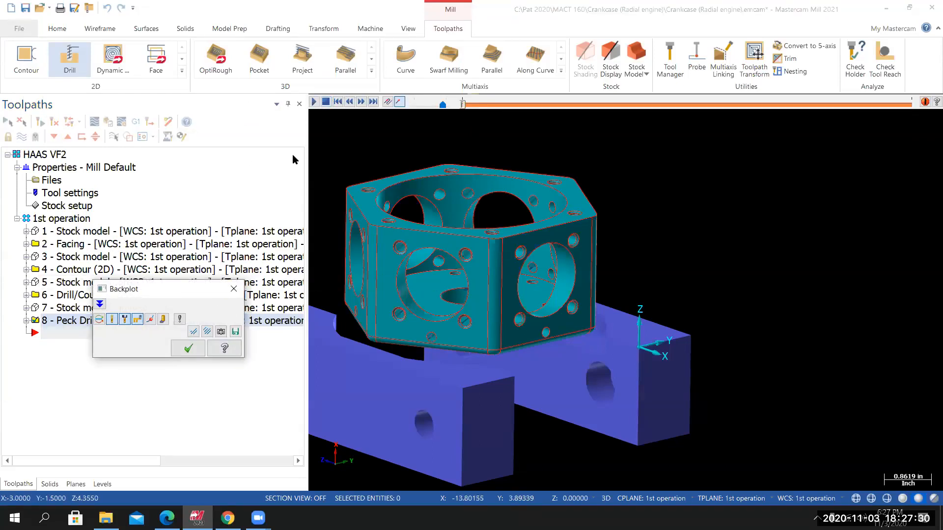
{"action": "left_click", "coordinate": [314, 102]}
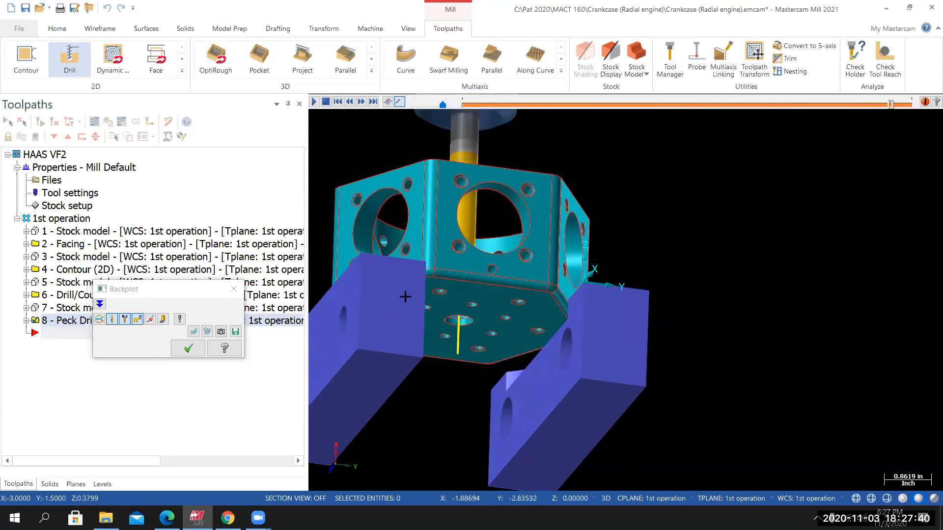
{"action": "middle_click_drag", "start_coordinate": [452, 300], "coordinate": [442, 398]}
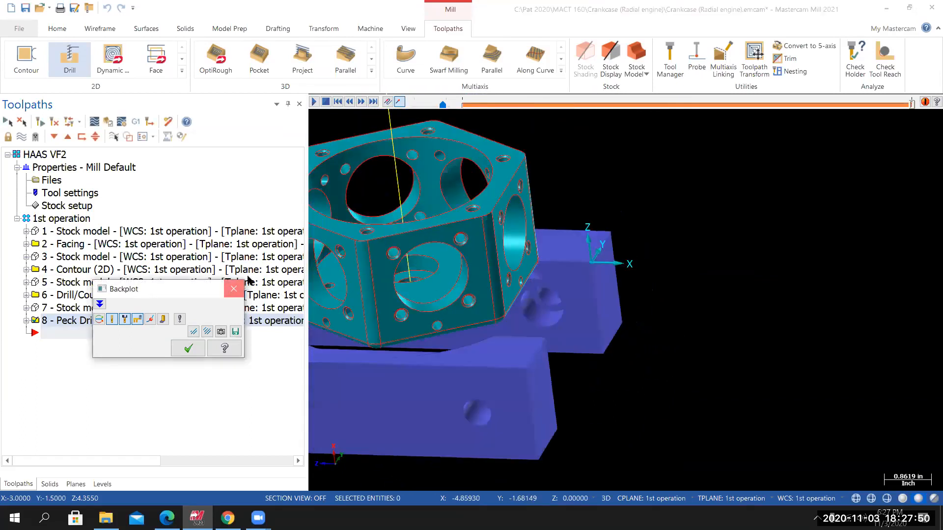
{"action": "left_click", "coordinate": [235, 289]}
{"action": "middle_click_drag", "start_coordinate": [435, 256], "coordinate": [452, 275]}
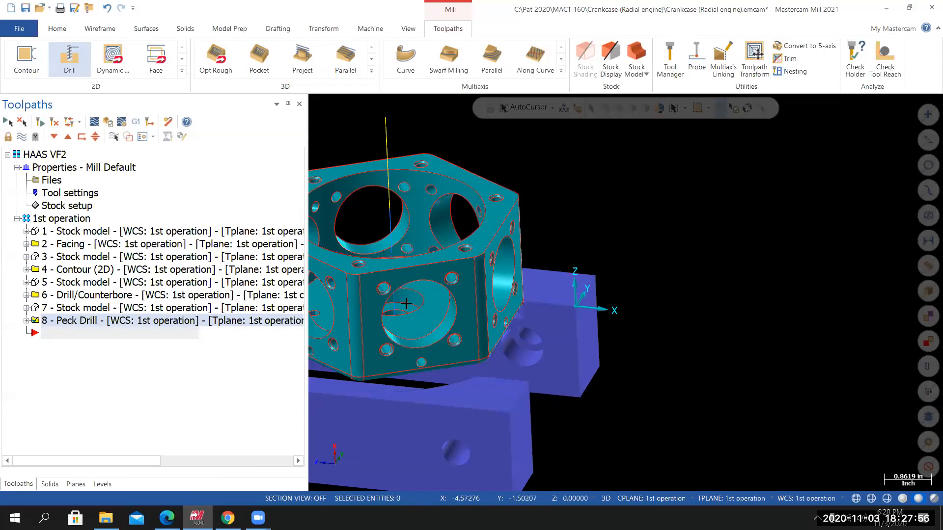
Save the radial engine crankcase file under its existing name.
{"action": "scroll", "coordinate": [415, 307], "scroll_direction": "down", "scroll_amount": 2}
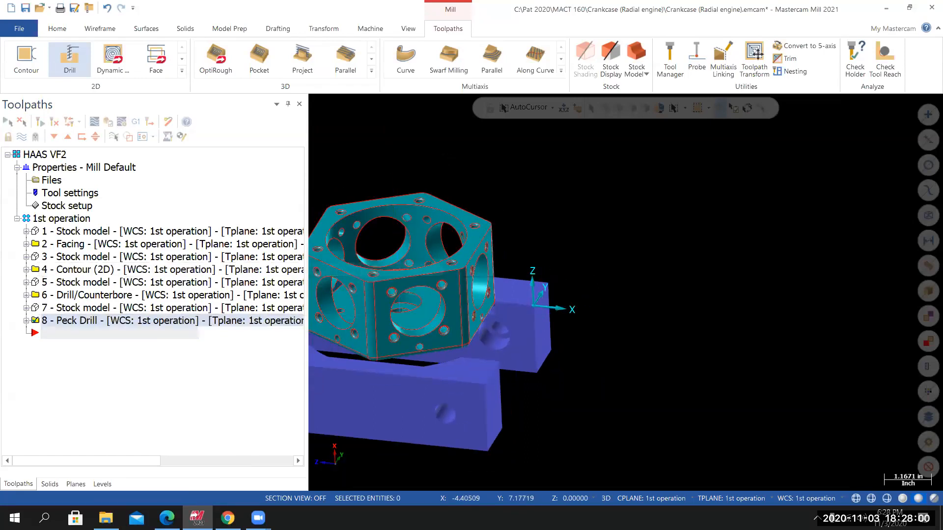
{"action": "right_click", "coordinate": [446, 268]}
{"action": "left_click", "coordinate": [486, 268]}
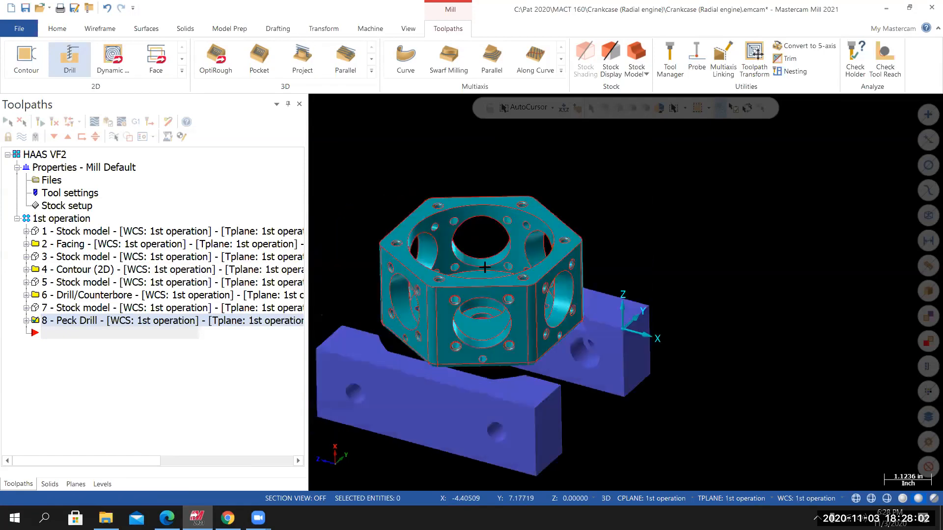
{"action": "left_click", "coordinate": [22, 34]}
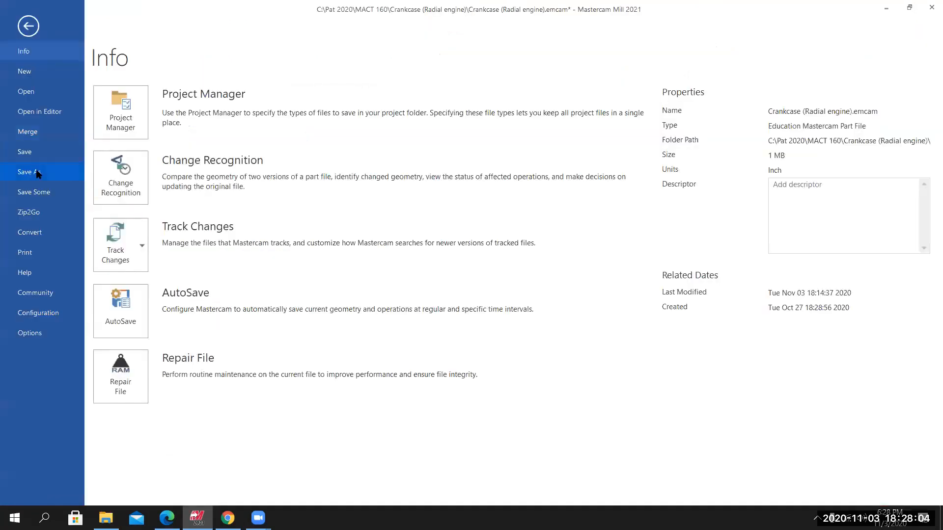
{"action": "left_click", "coordinate": [28, 156]}
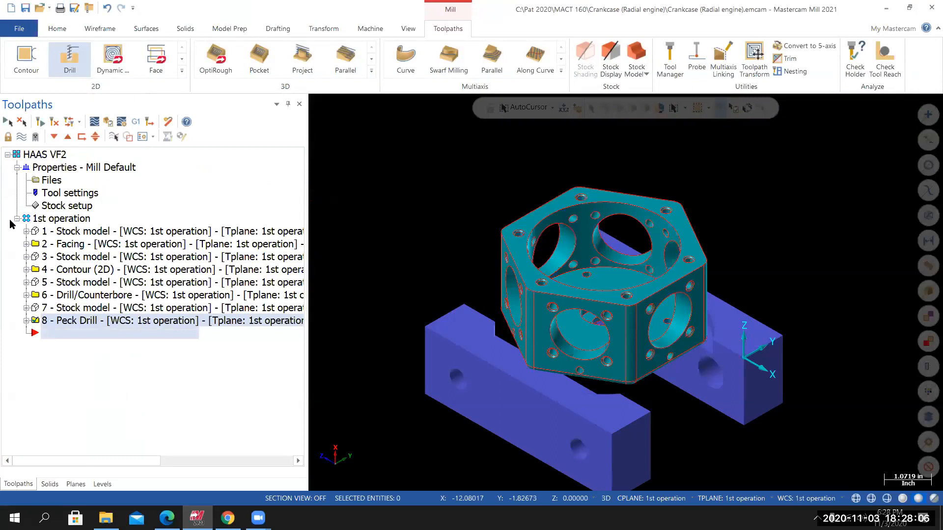
Select all toolpaths in the 1st operation group and run their verification on the stock through to the end.
{"action": "left_click", "coordinate": [41, 221]}
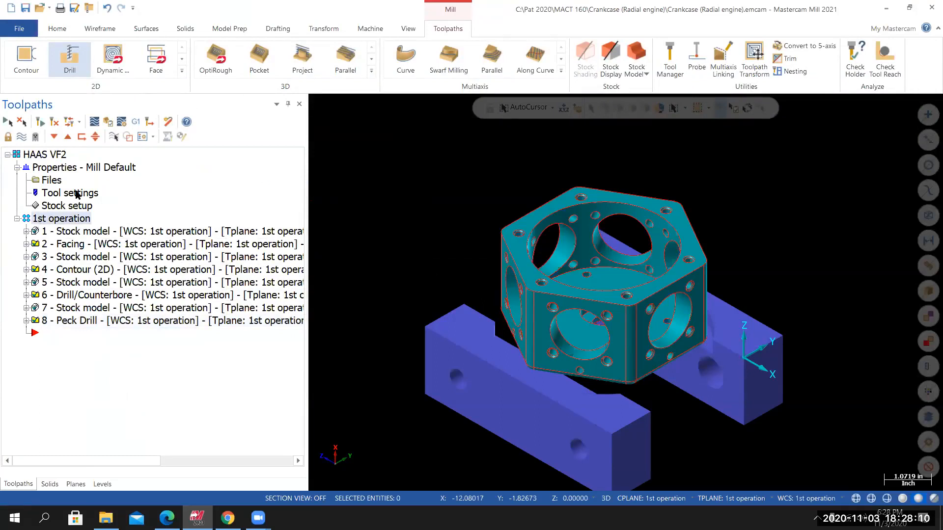
{"action": "left_click", "coordinate": [108, 123]}
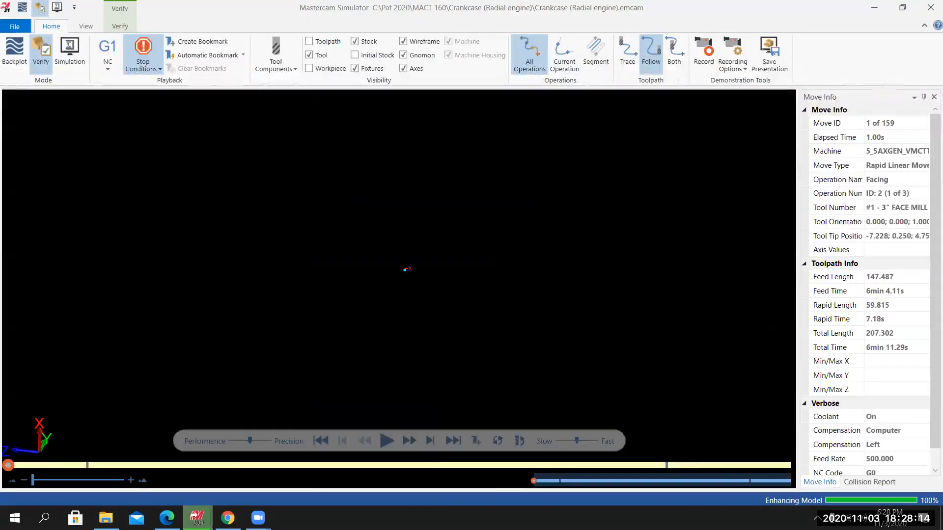
{"action": "middle_click_drag", "start_coordinate": [385, 334], "coordinate": [378, 323]}
{"action": "scroll", "coordinate": [388, 334], "scroll_direction": "down", "scroll_amount": 3}
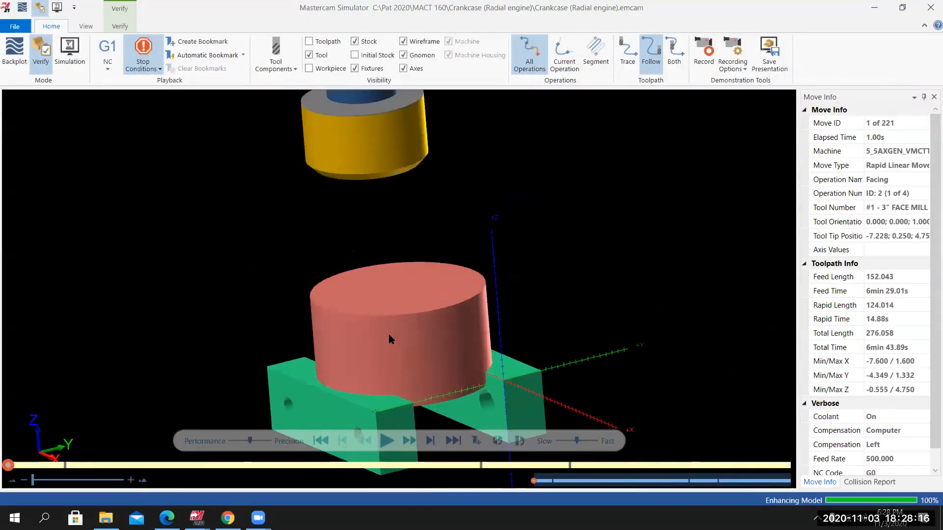
{"action": "scroll", "coordinate": [405, 372], "scroll_direction": "up", "scroll_amount": 3}
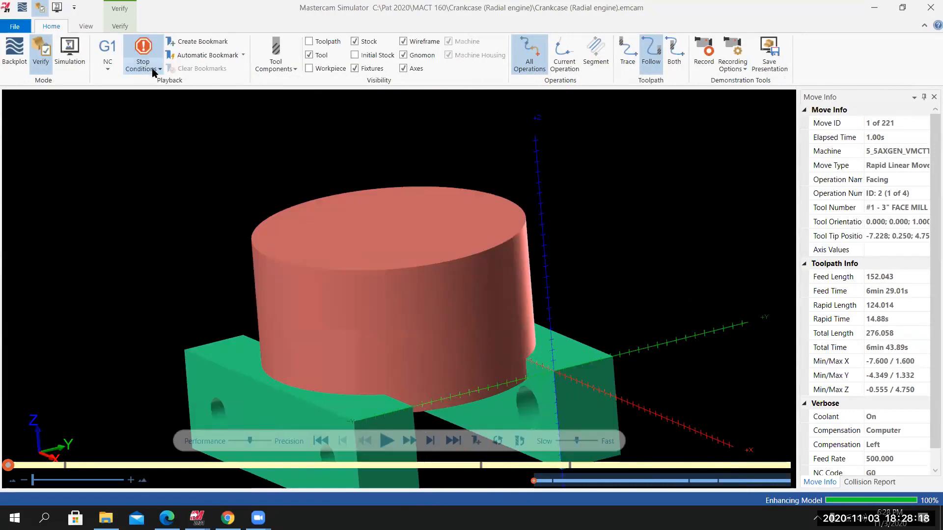
{"action": "left_click", "coordinate": [152, 67]}
{"action": "left_click", "coordinate": [188, 25]}
{"action": "left_click", "coordinate": [387, 441]}
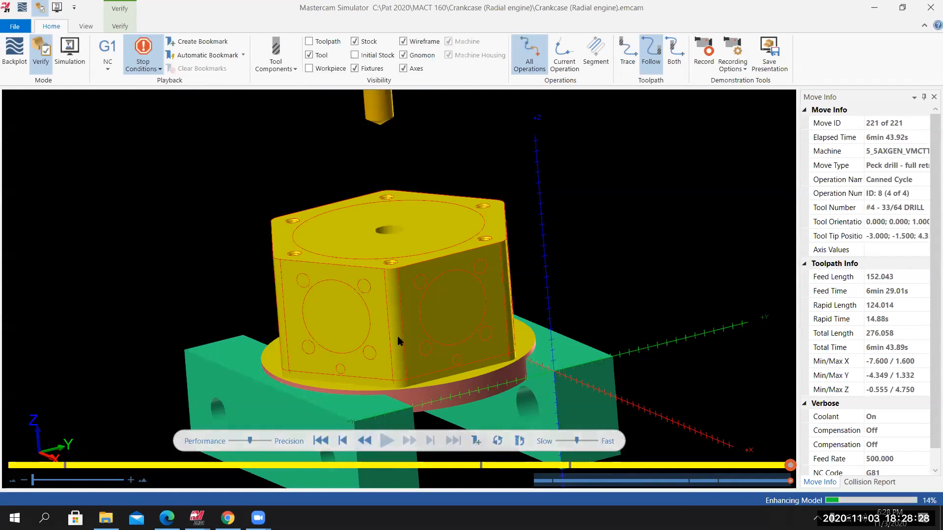
{"action": "scroll", "coordinate": [401, 344], "scroll_direction": "down", "scroll_amount": 3}
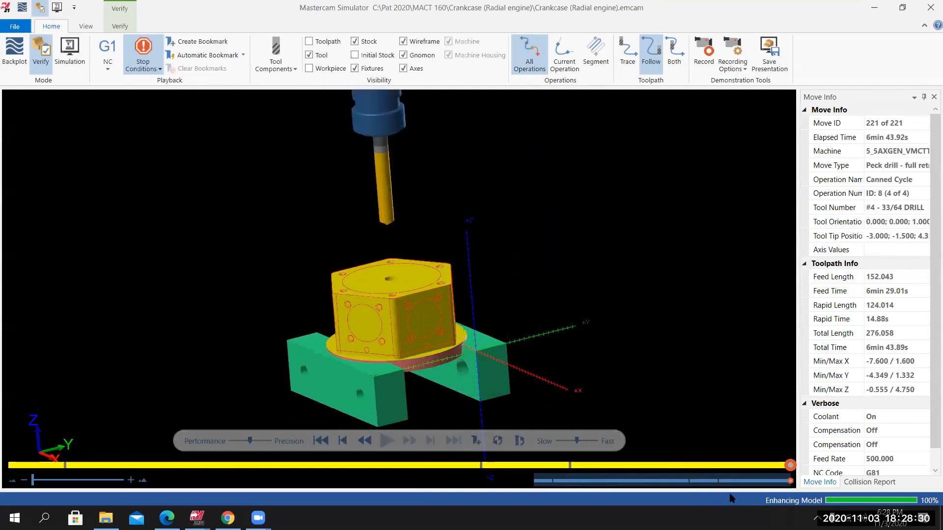
Return the verification to the last peck drilling moves, slow the playback, and step forward to examine the drill and holder at full depth.
{"action": "left_click", "coordinate": [744, 465]}
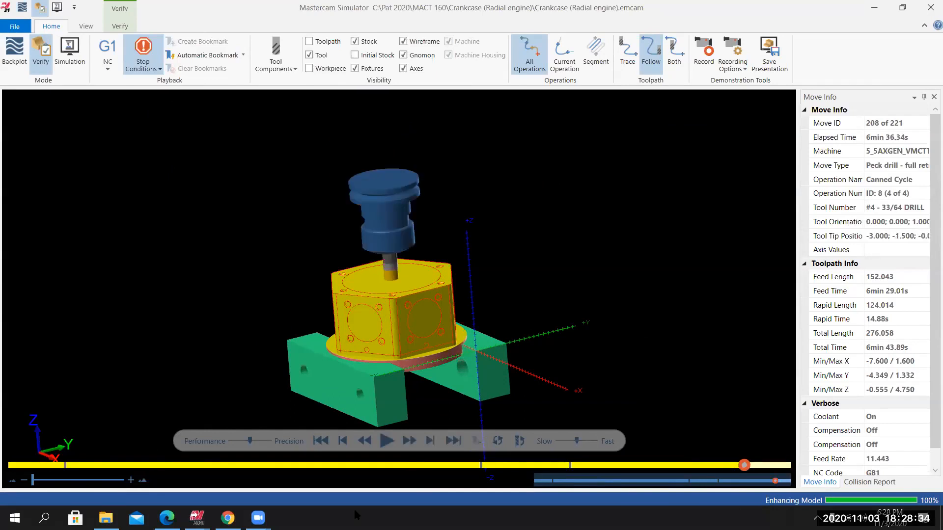
{"action": "left_click_drag", "start_coordinate": [579, 443], "coordinate": [566, 441]}
{"action": "key", "text": "s"}
{"action": "key", "text": "s"}
{"action": "key", "text": "s"}
{"action": "key", "text": "s"}
{"action": "key", "text": "s"}
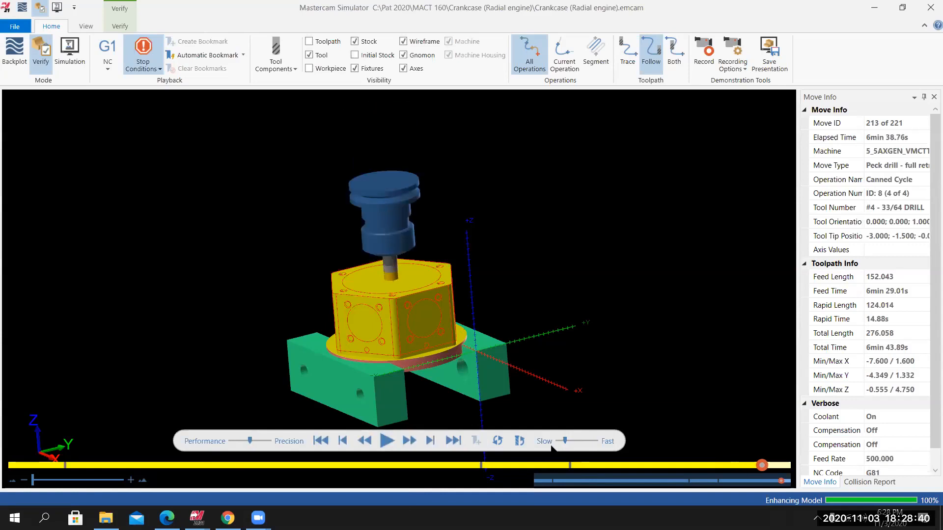
{"action": "key", "text": "s"}
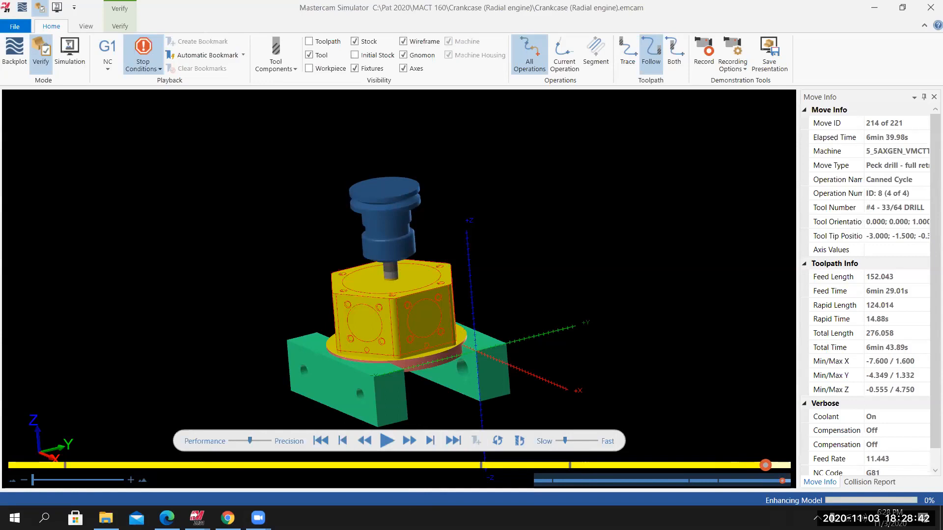
{"action": "middle_click_drag", "start_coordinate": [438, 416], "coordinate": [401, 353]}
{"action": "scroll", "coordinate": [400, 352], "scroll_direction": "up", "scroll_amount": 3}
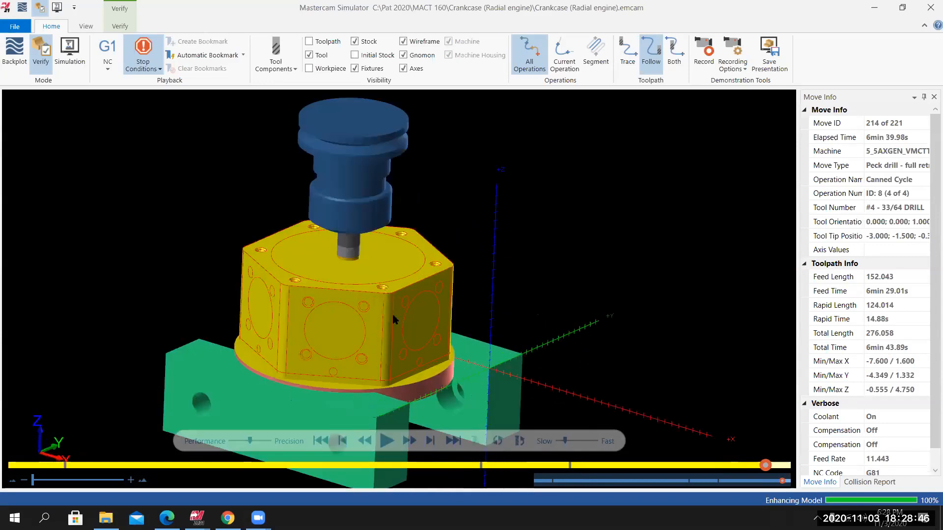
Advance the verification to its final move and examine the drilled center hole in the crankcase.
{"action": "scroll", "coordinate": [372, 356], "scroll_direction": "up", "scroll_amount": 2}
{"action": "scroll", "coordinate": [372, 359], "scroll_direction": "up", "scroll_amount": 2}
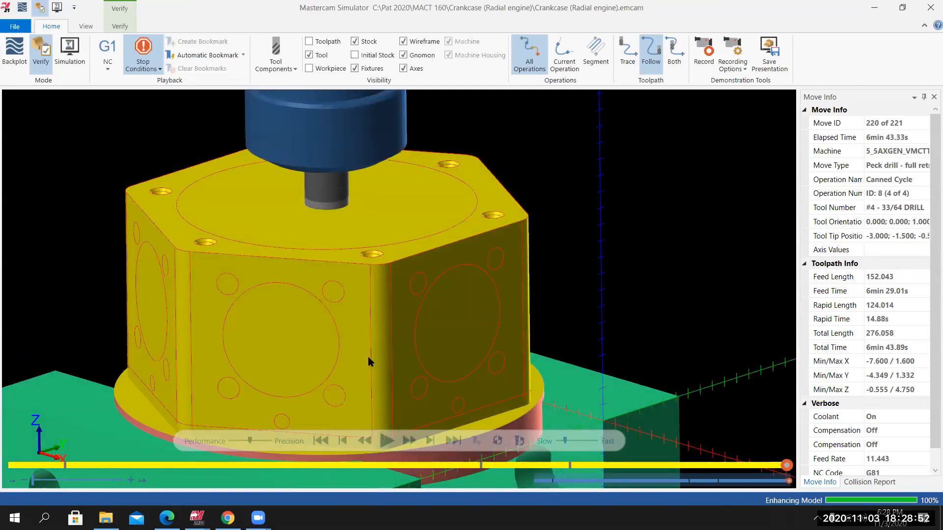
{"action": "scroll", "coordinate": [368, 361], "scroll_direction": "down", "scroll_amount": 5}
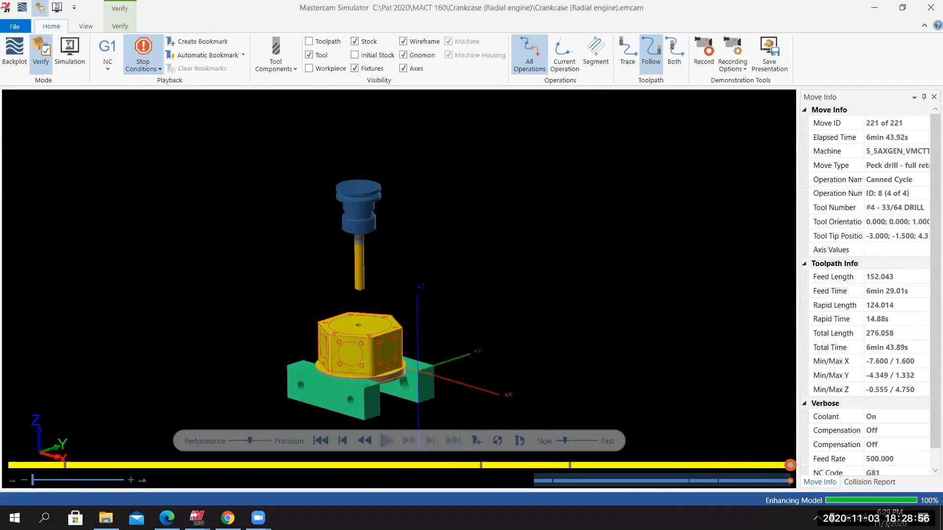
{"action": "middle_click_drag", "start_coordinate": [392, 383], "coordinate": [374, 318]}
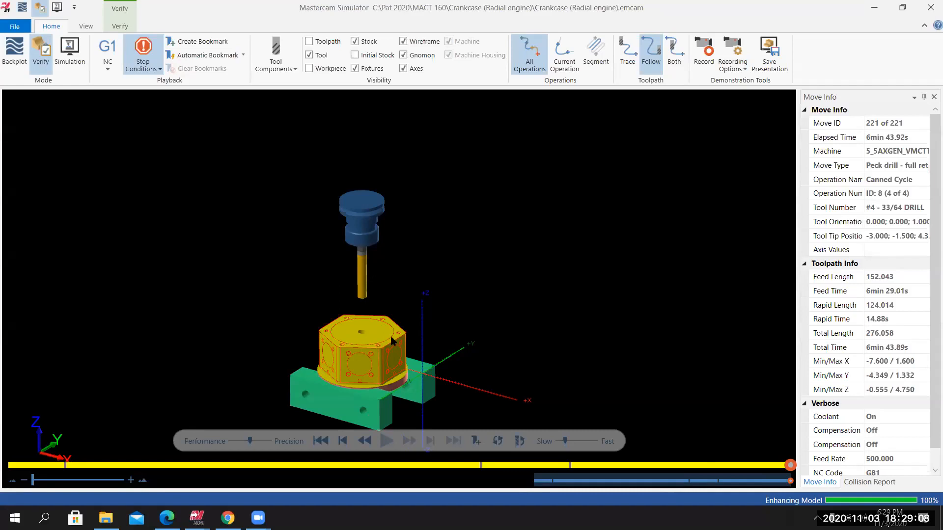
{"action": "scroll", "coordinate": [393, 388], "scroll_direction": "up", "scroll_amount": 3}
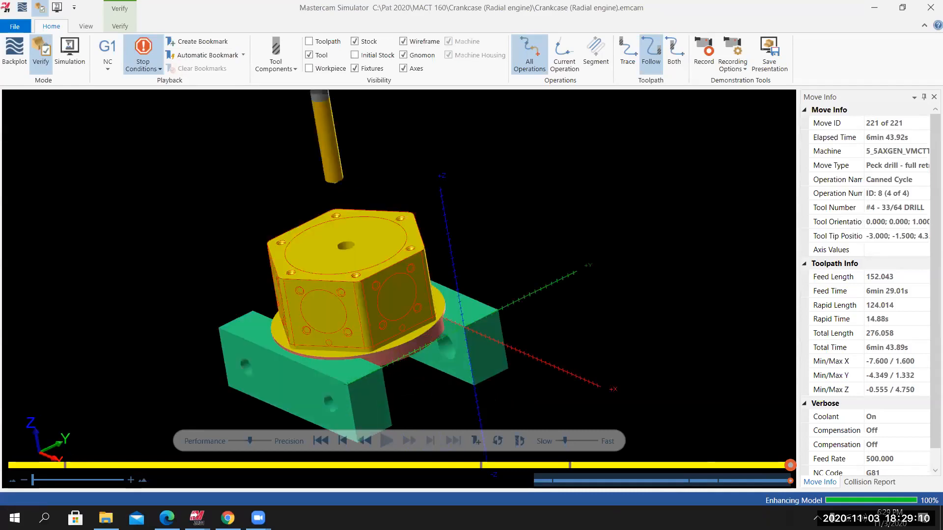
{"action": "scroll", "coordinate": [369, 238], "scroll_direction": "up", "scroll_amount": 2}
{"action": "scroll", "coordinate": [412, 389], "scroll_direction": "down", "scroll_amount": 3}
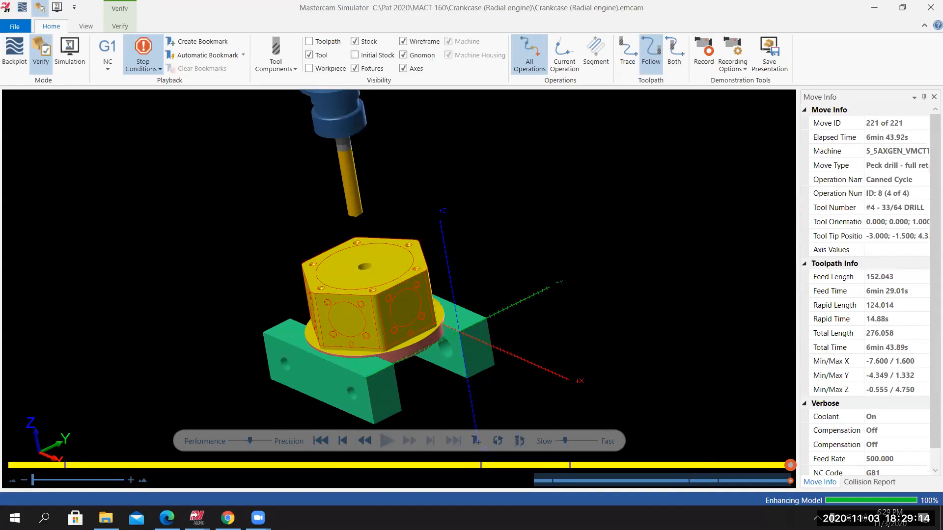
Step the verification back to the full-depth drilling move, examine the holder's clearance above the crankcase, and close the simulator.
{"action": "key", "text": "b"}
{"action": "scroll", "coordinate": [364, 283], "scroll_direction": "up", "scroll_amount": 5}
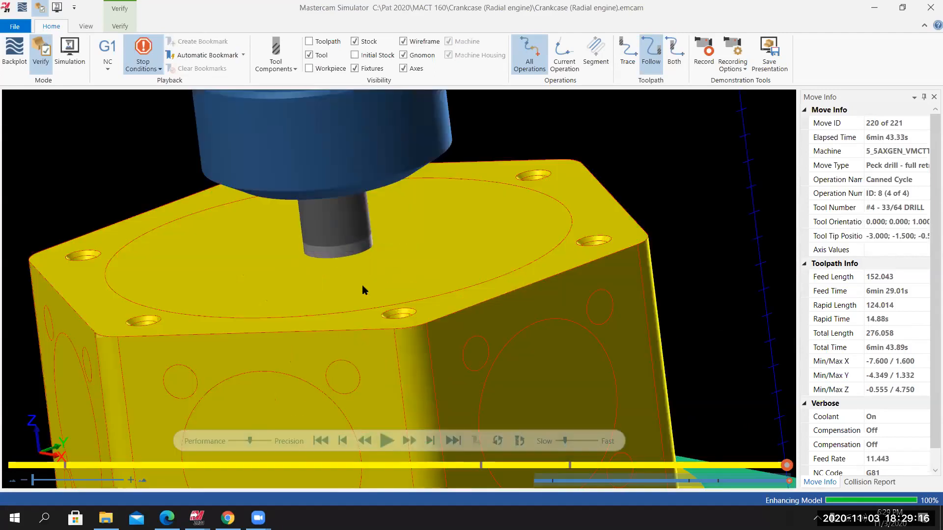
{"action": "middle_click_drag", "start_coordinate": [351, 273], "coordinate": [210, 224]}
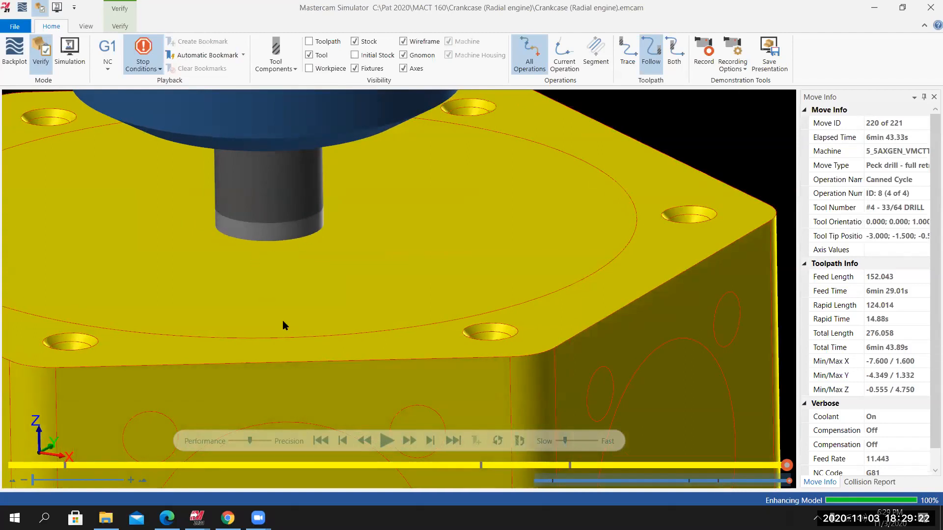
{"action": "scroll", "coordinate": [282, 324], "scroll_direction": "down", "scroll_amount": 4}
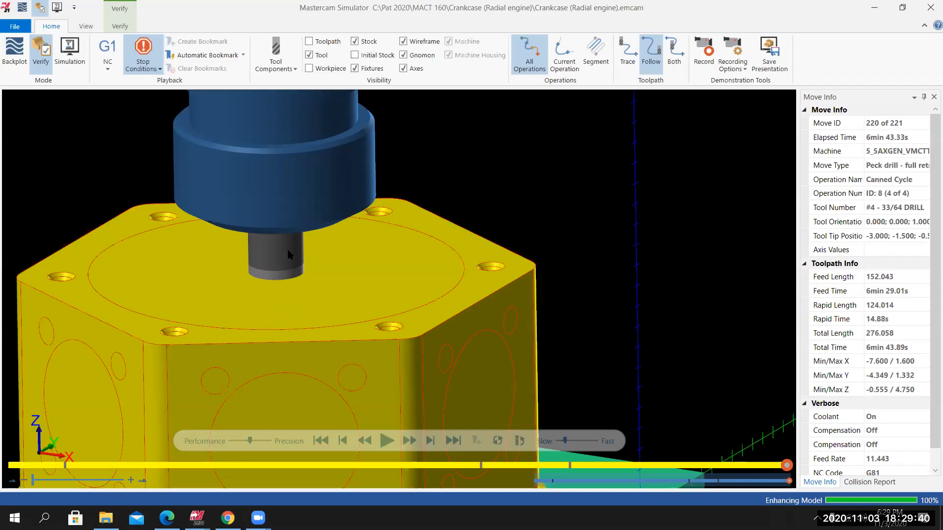
{"action": "left_click", "coordinate": [930, 7]}
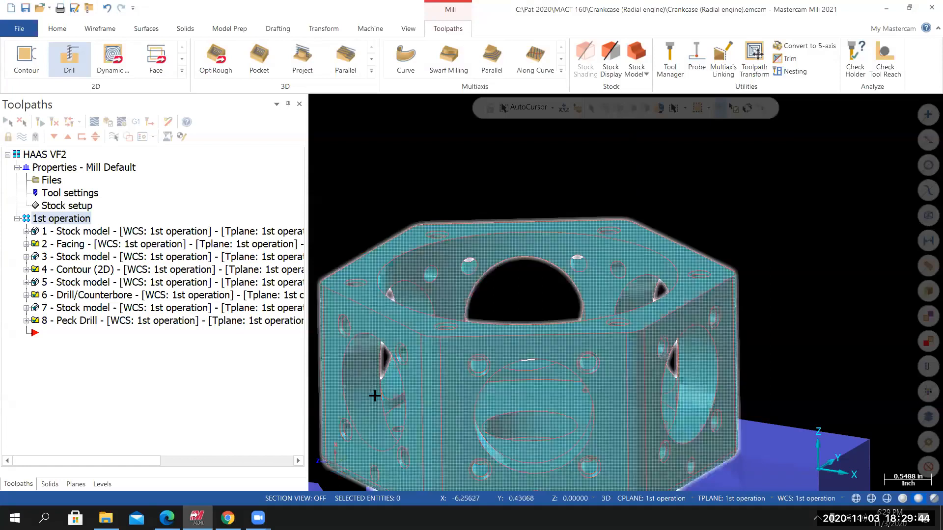
Edit the peck drill operation's 33/64 drill, setting its shoulder length to 3.5 and cutting length to 3.
{"action": "middle_click_drag", "start_coordinate": [375, 396], "coordinate": [339, 381]}
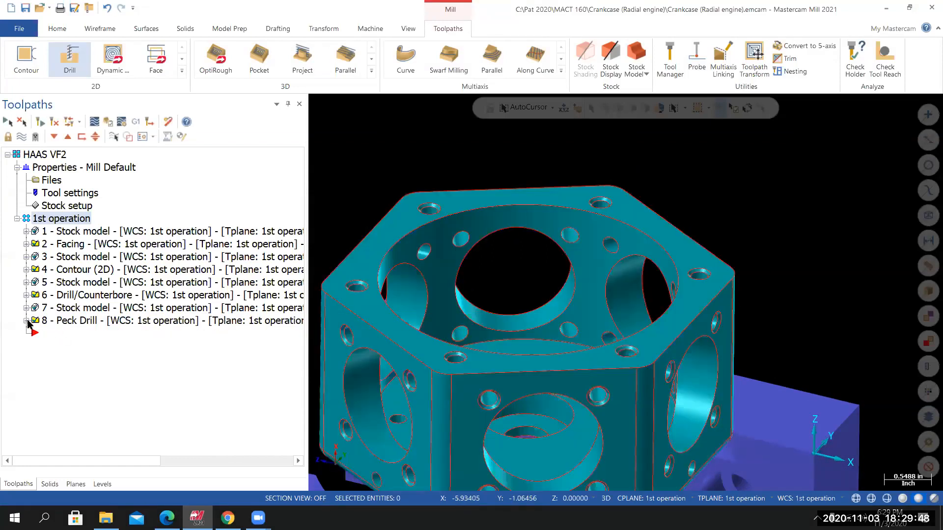
{"action": "left_click", "coordinate": [27, 321]}
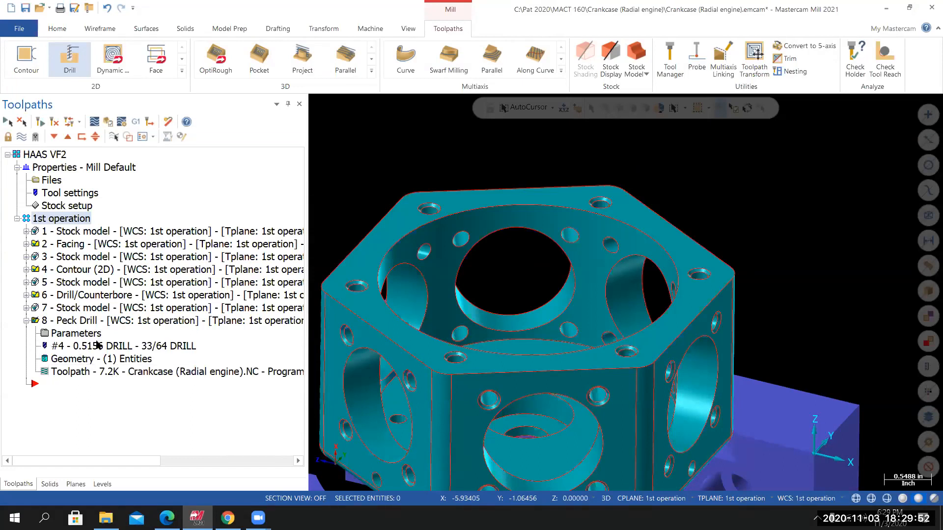
{"action": "left_click", "coordinate": [132, 359]}
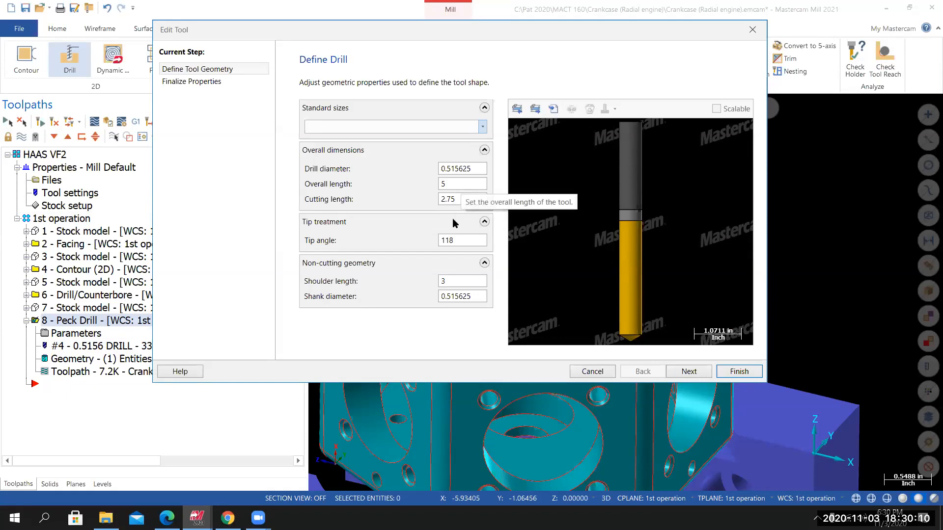
{"action": "left_click", "coordinate": [447, 281]}
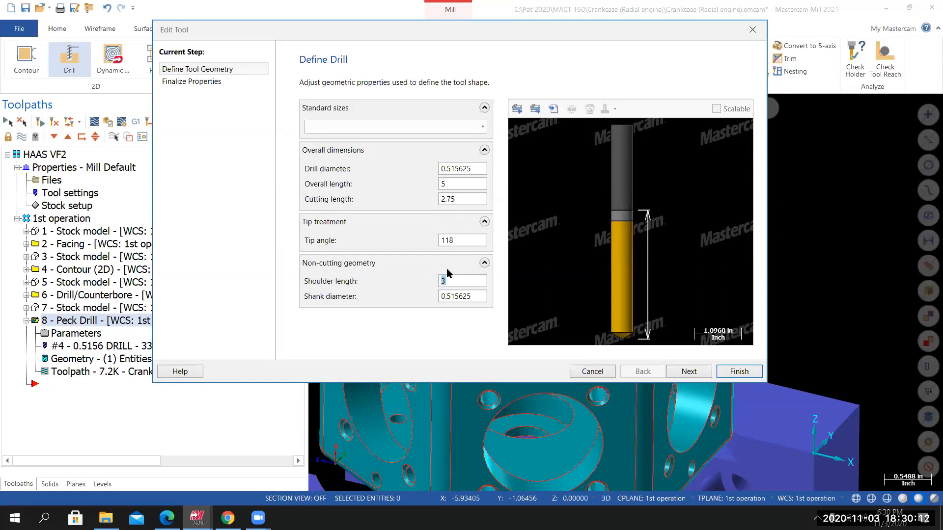
{"action": "type", "text": "3.5"}
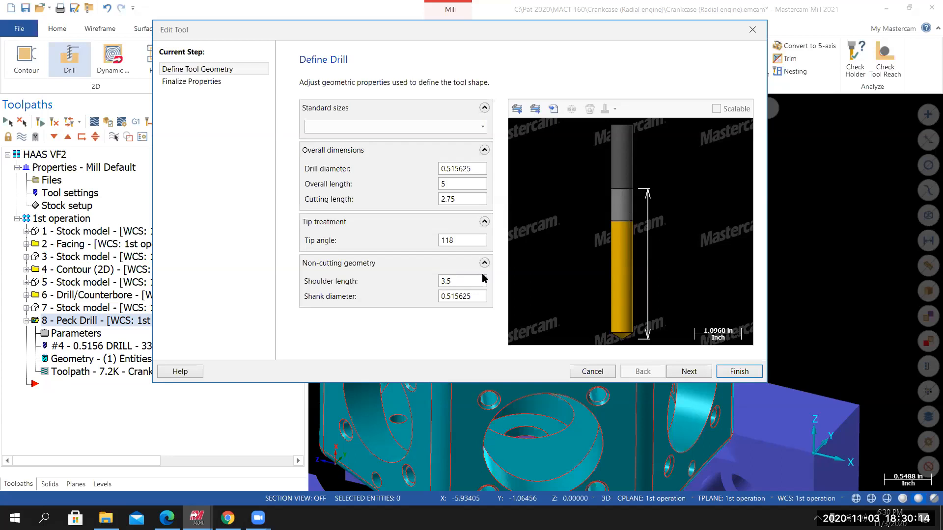
{"action": "left_click", "coordinate": [464, 198]}
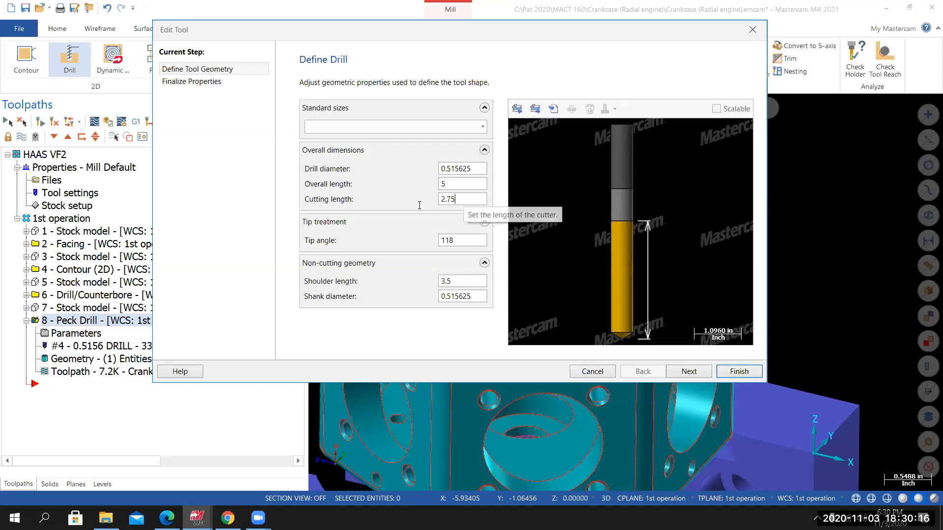
{"action": "type", "text": "3"}
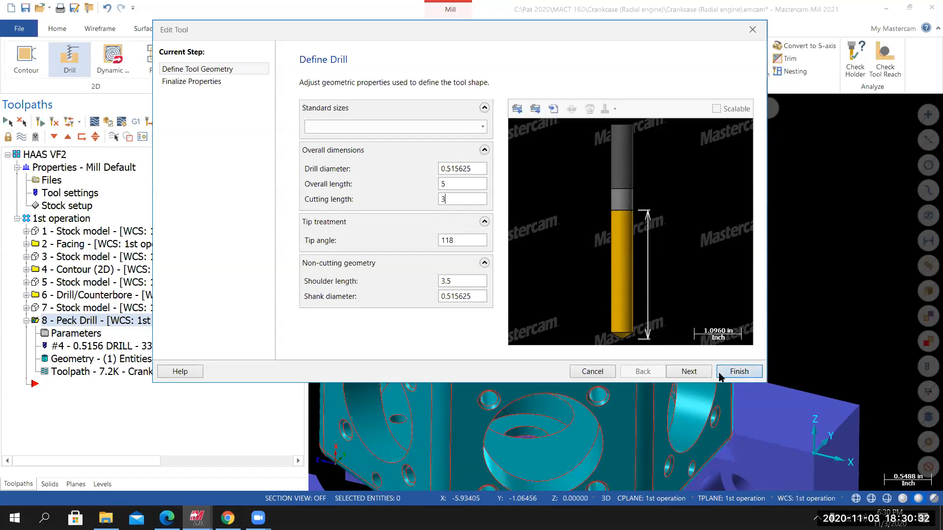
{"action": "left_click", "coordinate": [739, 372]}
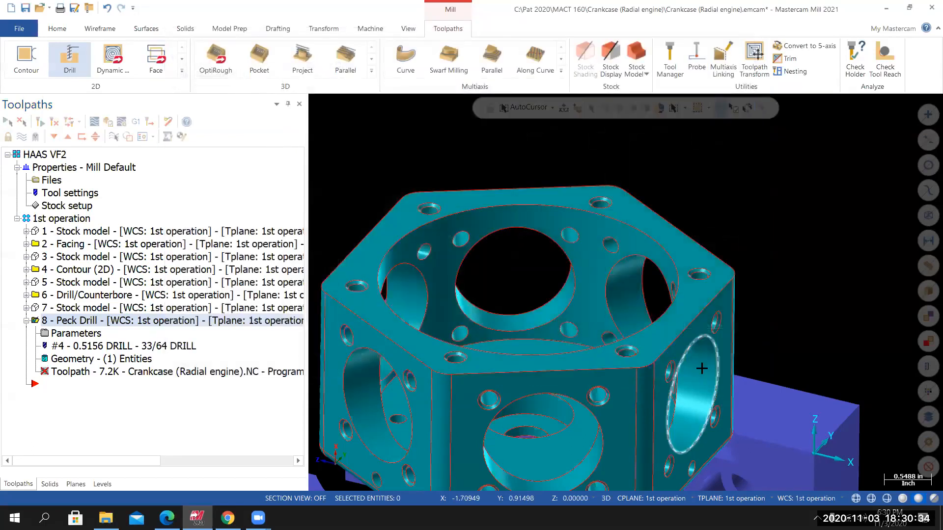
Try to measure the distance from the crankcase's top face to its lower edge with Analyze Distance.
{"action": "middle_click_drag", "start_coordinate": [689, 379], "coordinate": [700, 393]}
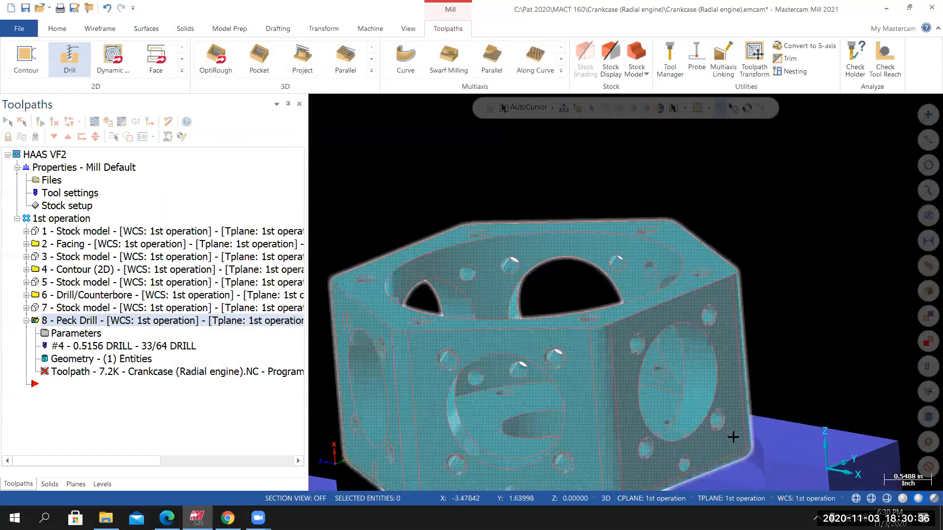
{"action": "scroll", "coordinate": [678, 417], "scroll_direction": "down", "scroll_amount": 5}
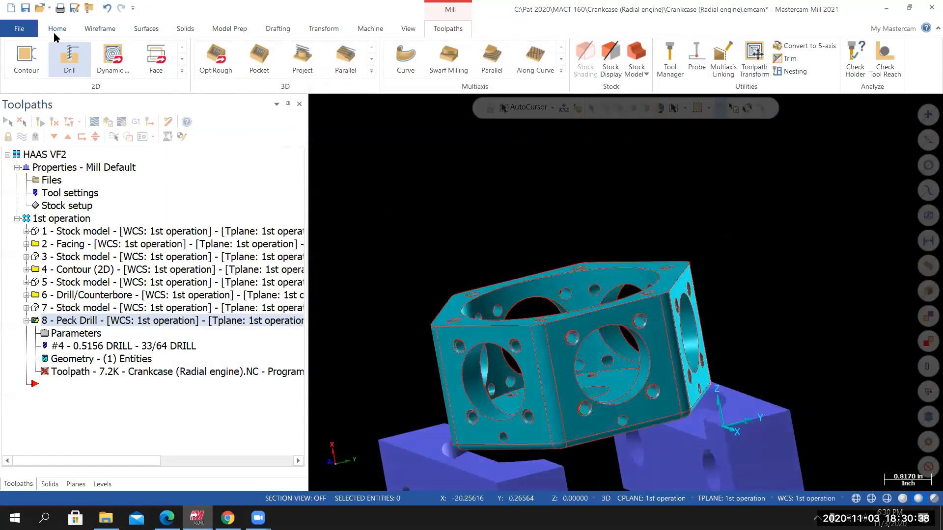
{"action": "left_click", "coordinate": [55, 31]}
{"action": "left_click", "coordinate": [524, 58]}
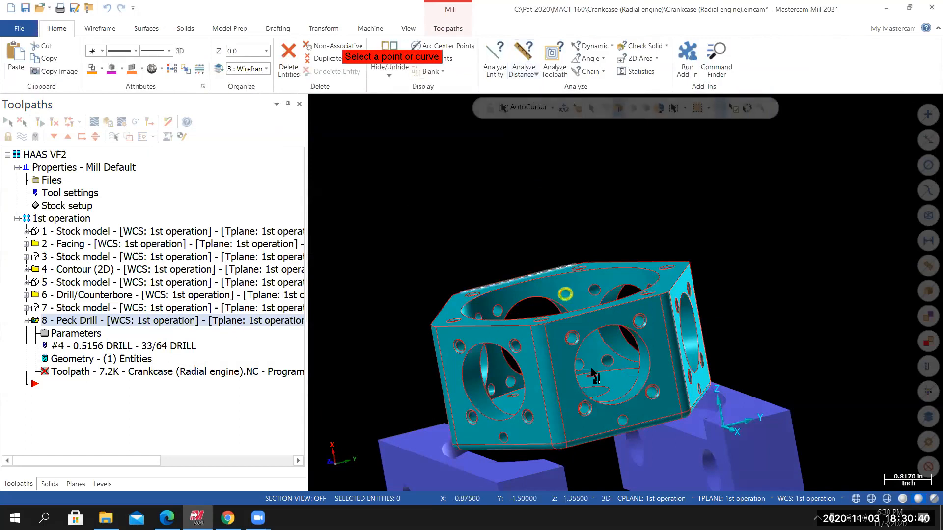
{"action": "middle_click_drag", "start_coordinate": [614, 351], "coordinate": [602, 282]}
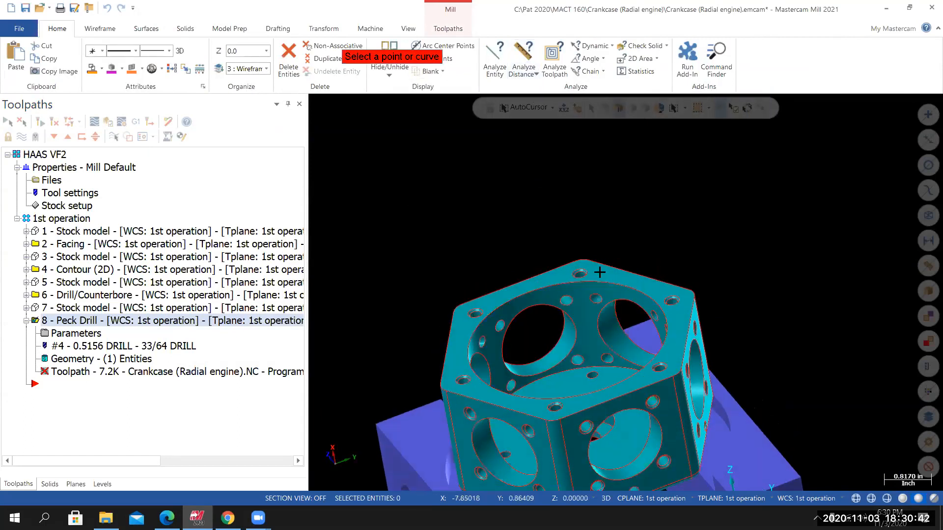
{"action": "left_click", "coordinate": [600, 272]}
{"action": "left_click", "coordinate": [633, 407]}
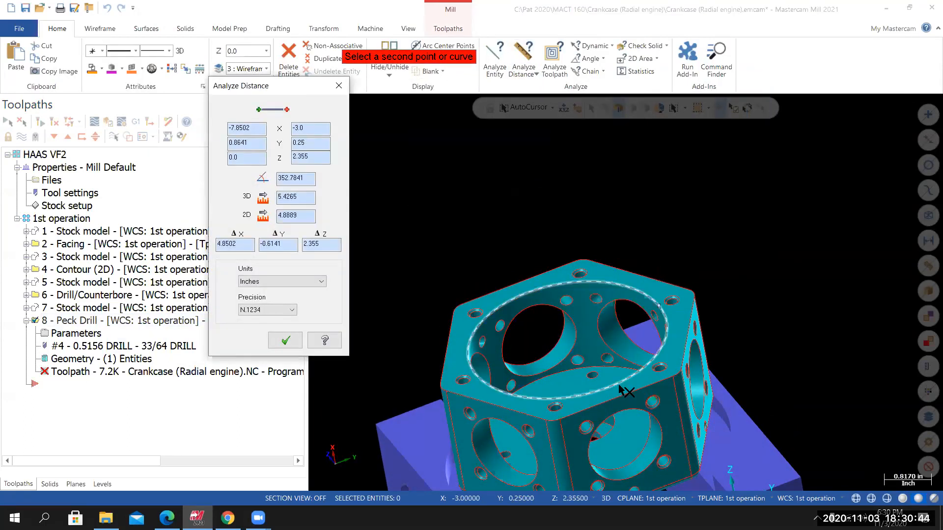
{"action": "middle_click_drag", "start_coordinate": [635, 405], "coordinate": [653, 439]}
{"action": "left_click", "coordinate": [706, 442]}
{"action": "left_click", "coordinate": [707, 442]}
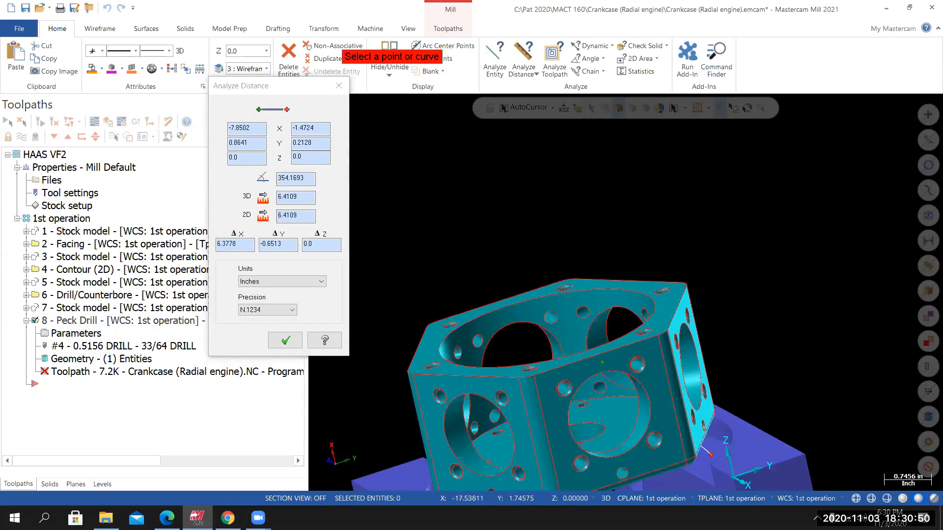
Measure the distance from the crankcase's top bore center to the center of the circular recess in the jaws, and close the analysis.
{"action": "left_click", "coordinate": [610, 299]}
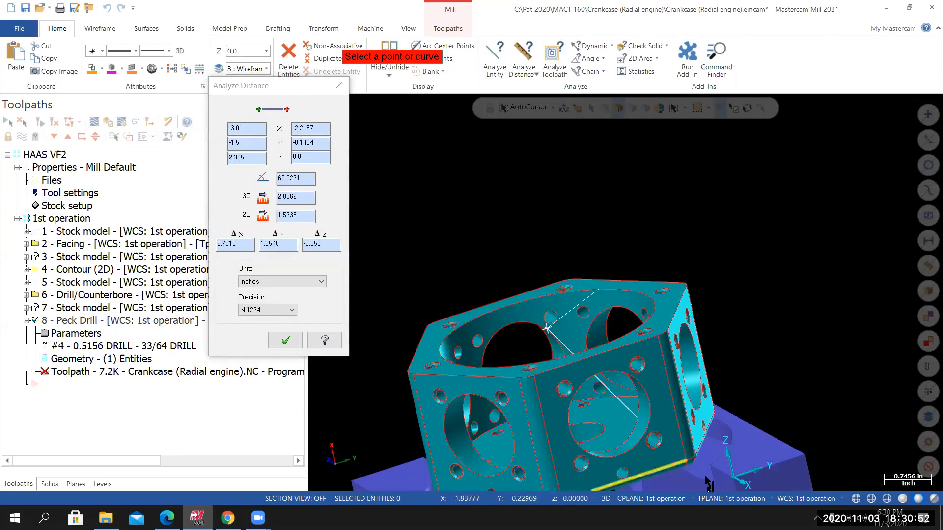
{"action": "left_click", "coordinate": [702, 458]}
{"action": "scroll", "coordinate": [702, 462], "scroll_direction": "down", "scroll_amount": 5}
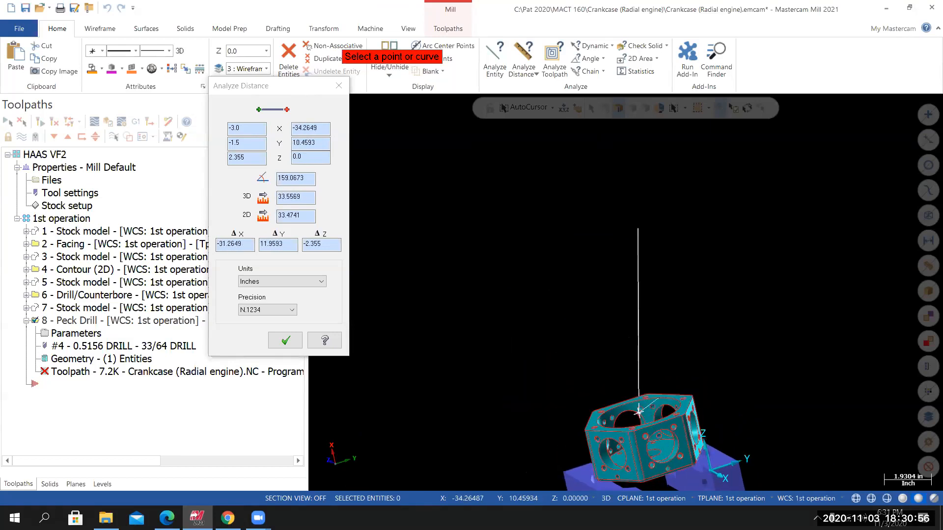
{"action": "right_click", "coordinate": [639, 229]}
{"action": "left_click", "coordinate": [660, 277]}
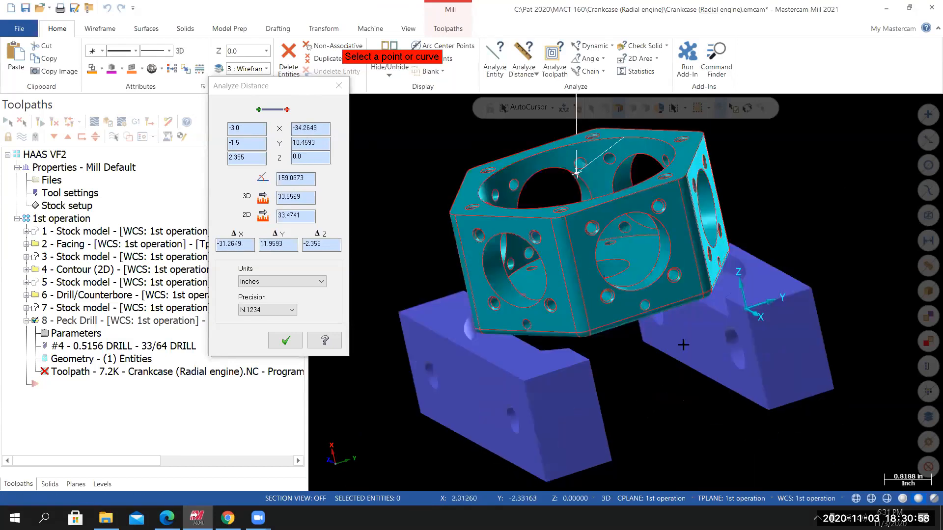
{"action": "left_click", "coordinate": [730, 283]}
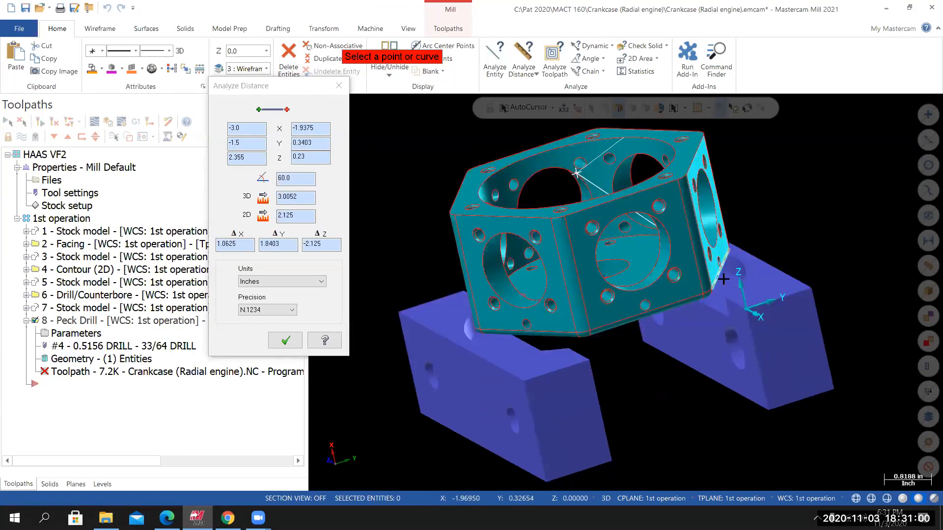
{"action": "left_click", "coordinate": [732, 278]}
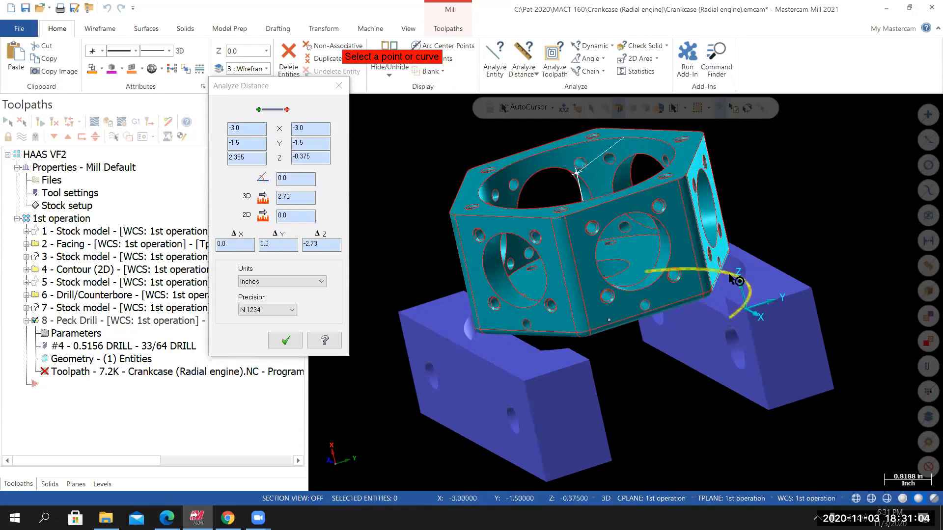
{"action": "mouse_move", "coordinate": [647, 422]}
{"action": "middle_mouse_down"}
{"action": "mouse_move", "coordinate": [644, 339]}
{"action": "mouse_move", "coordinate": [653, 349]}
{"action": "mouse_move", "coordinate": [644, 430]}
{"action": "middle_mouse_up"}
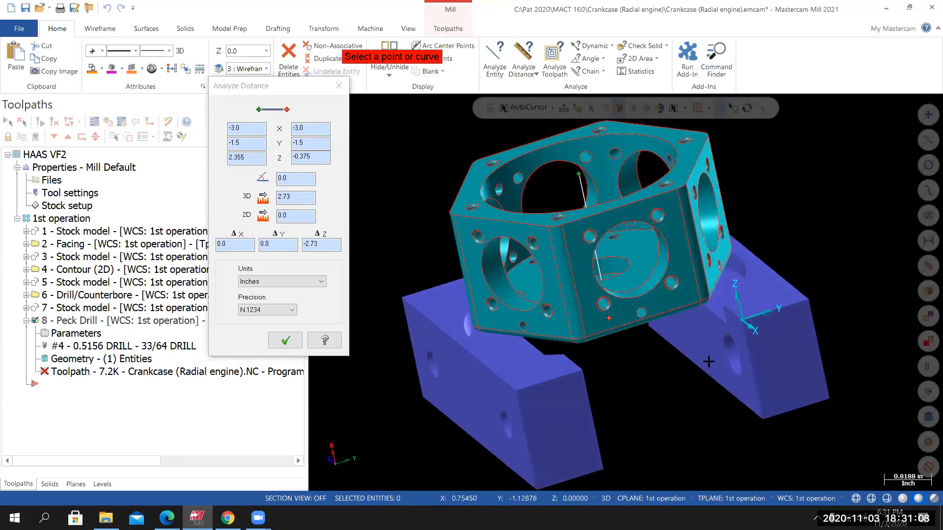
{"action": "middle_click_drag", "start_coordinate": [712, 368], "coordinate": [699, 314]}
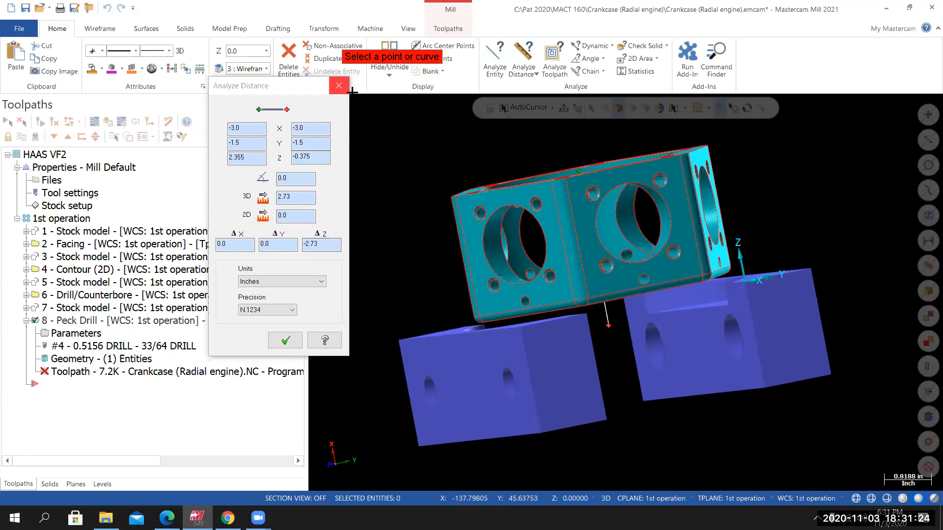
{"action": "left_click", "coordinate": [338, 86]}
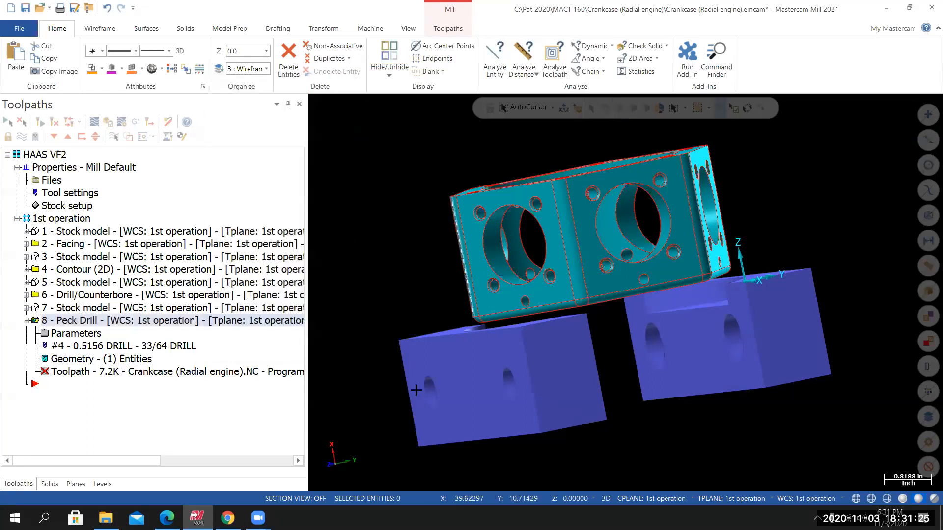
Review the geometry definition of the peck drill operation's 33/64 drill and close it.
{"action": "left_click", "coordinate": [65, 362]}
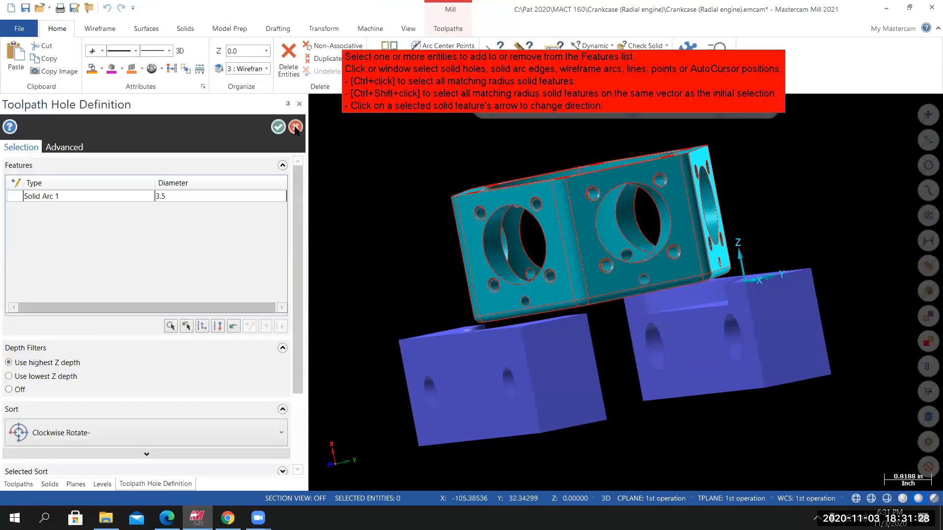
{"action": "left_click", "coordinate": [297, 126]}
{"action": "left_click", "coordinate": [68, 347]}
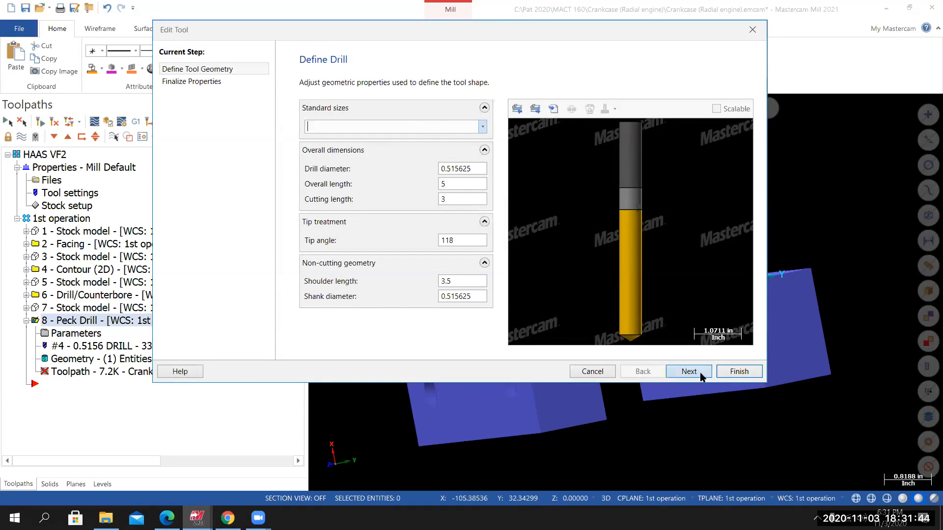
{"action": "left_click", "coordinate": [739, 371]}
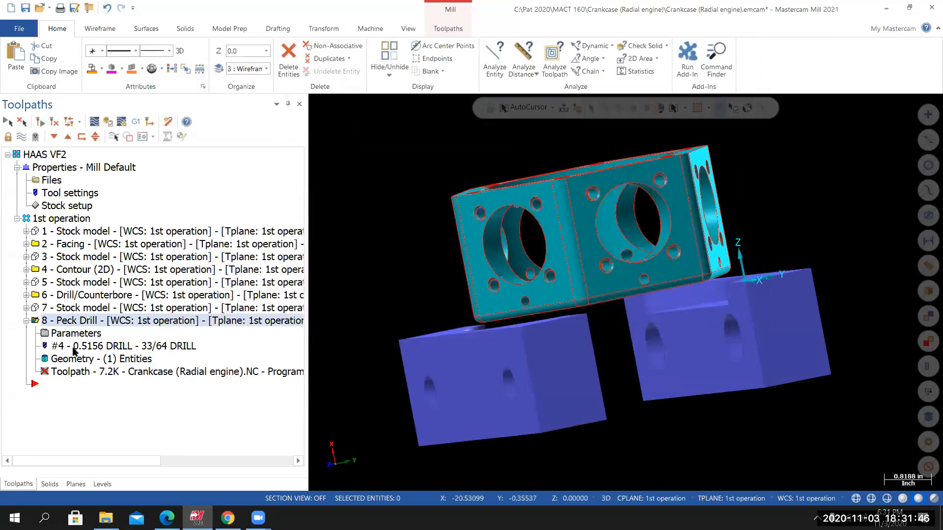
Set the peck drill operation's feed per tooth to 0.0103, check the drill's holder and accept the parameters.
{"action": "left_click", "coordinate": [73, 335]}
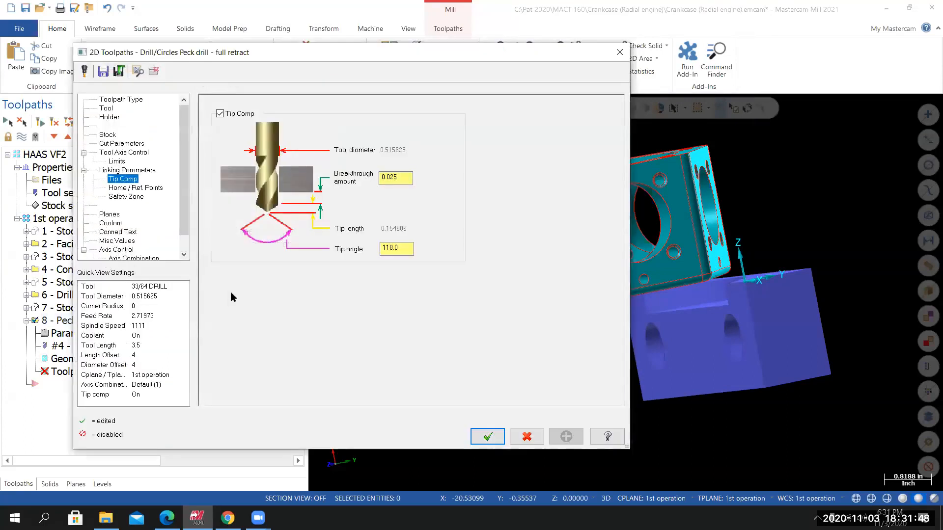
{"action": "left_click", "coordinate": [110, 109]}
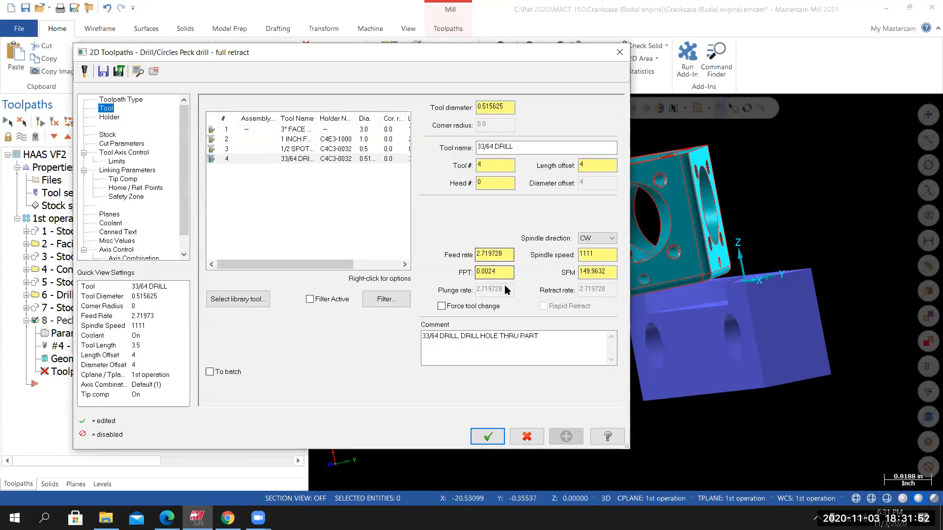
{"action": "left_click_drag", "start_coordinate": [501, 272], "coordinate": [442, 279]}
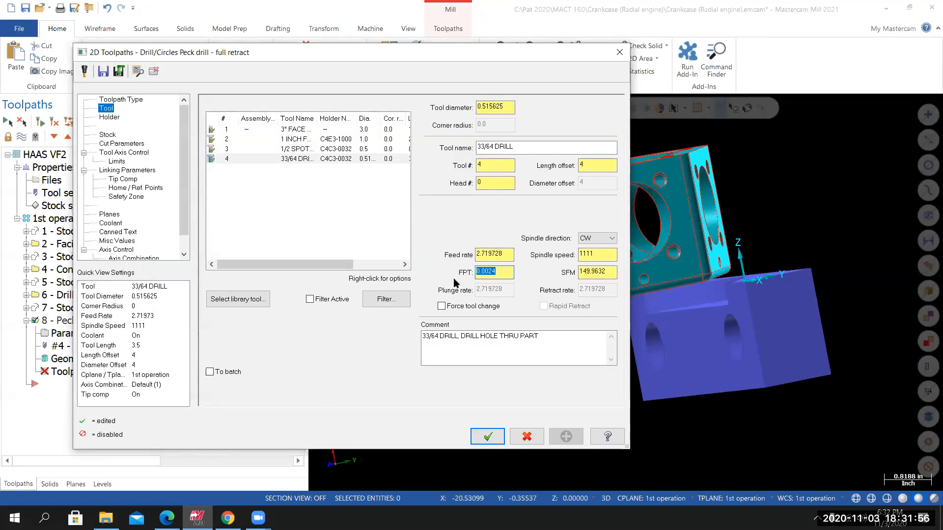
{"action": "key", "text": "BackSpace"}
{"action": "type", "text": ".5156"}
{"action": "type", "text": "0"}
{"action": "key", "text": "Return"}
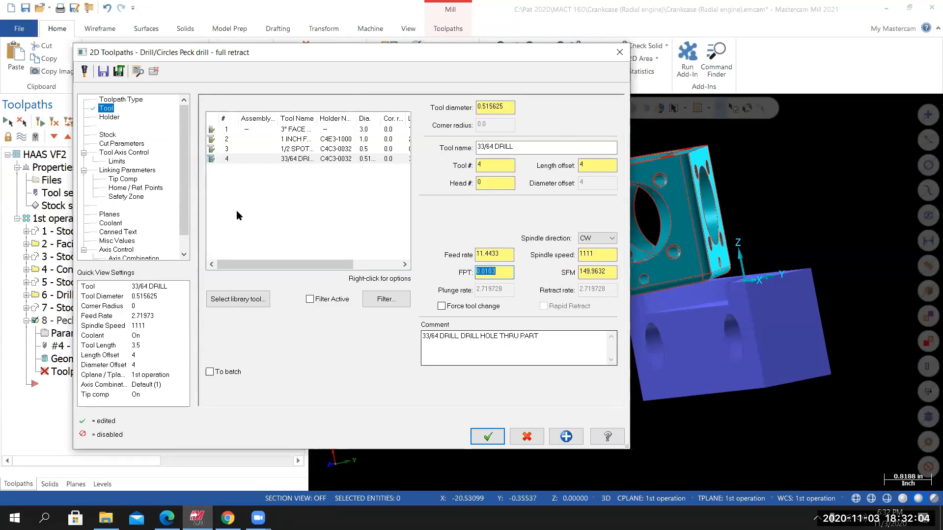
{"action": "left_click", "coordinate": [110, 118]}
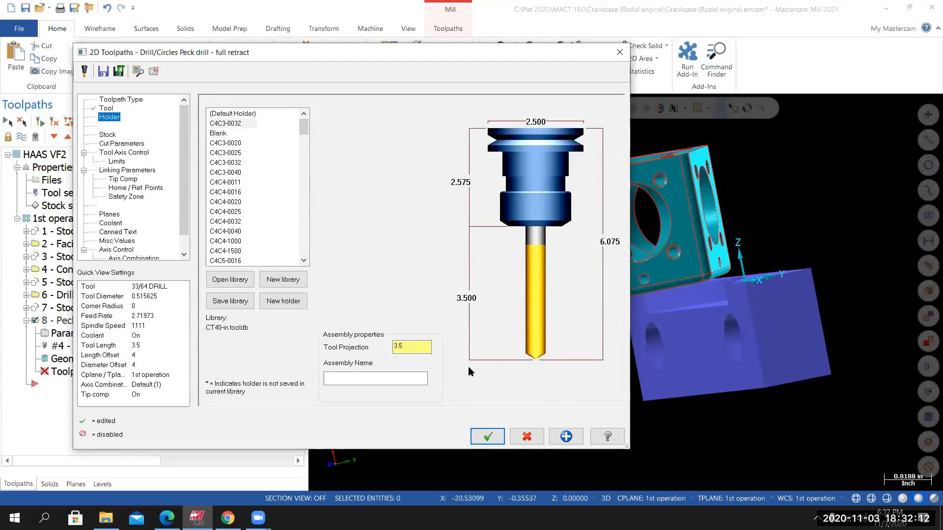
{"action": "left_click", "coordinate": [484, 435]}
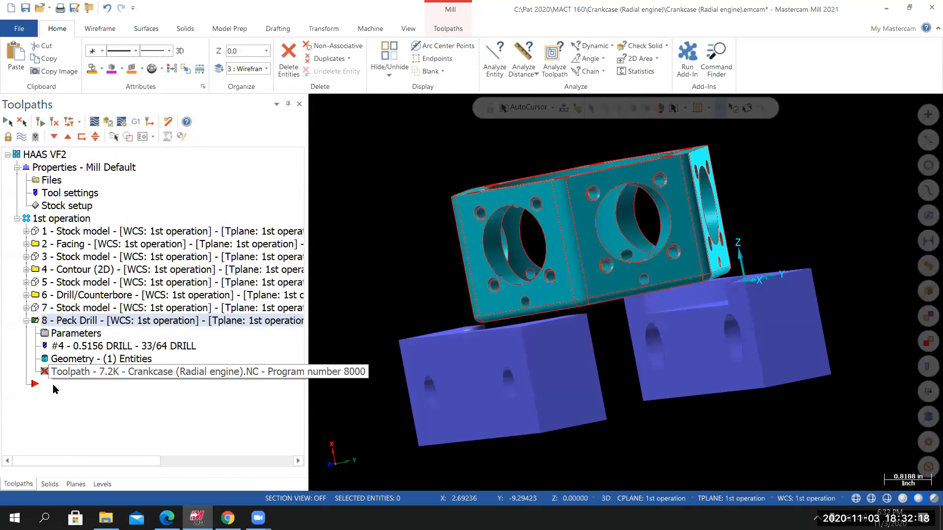
Regenerate the peck drill toolpath and backplot it partway into the crankcase, seen from the right side.
{"action": "left_click", "coordinate": [55, 122]}
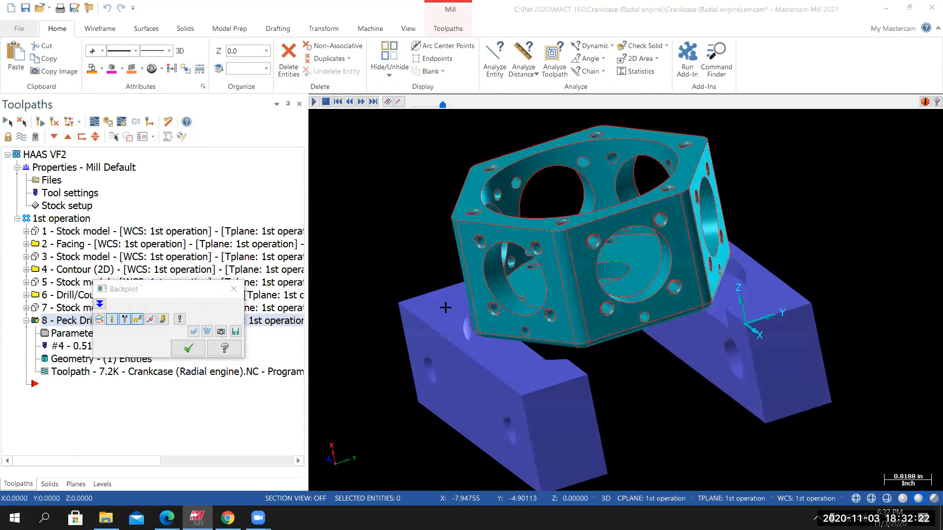
{"action": "key", "text": "s"}
{"action": "key", "text": "s"}
{"action": "key", "text": "s"}
{"action": "key", "text": "s"}
{"action": "key", "text": "s"}
{"action": "right_click", "coordinate": [476, 313]}
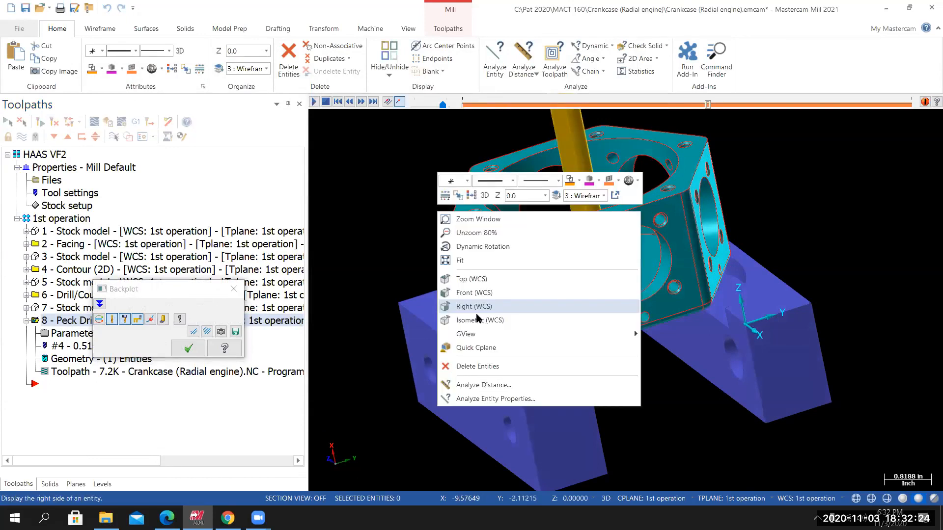
{"action": "left_click", "coordinate": [478, 311]}
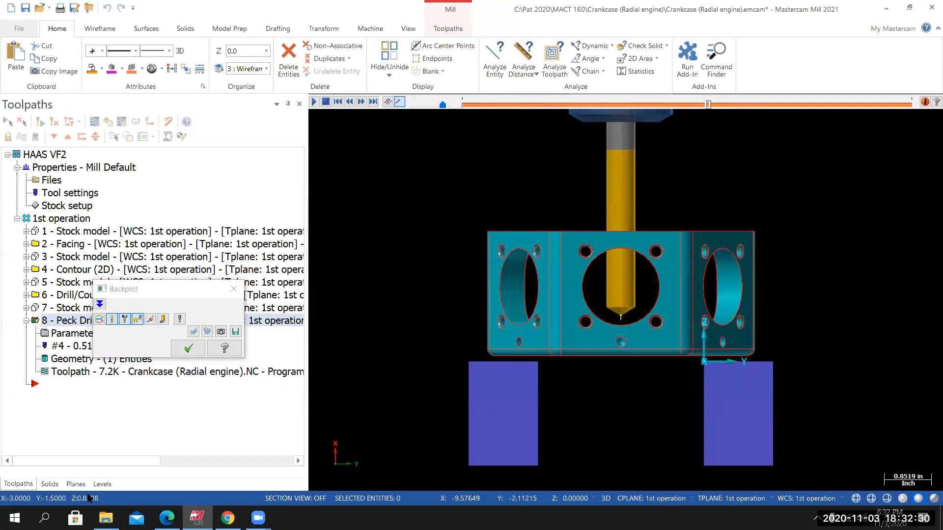
{"action": "left_click", "coordinate": [406, 30]}
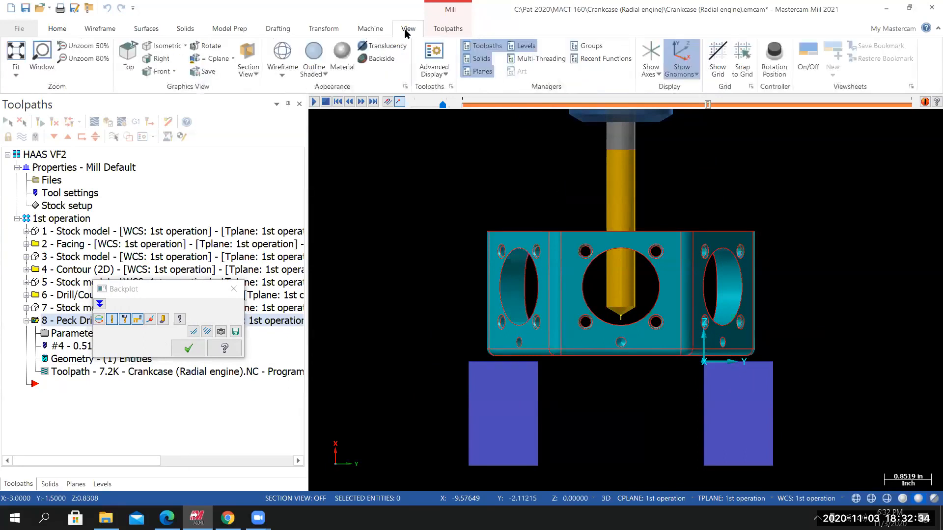
{"action": "left_click", "coordinate": [448, 29]}
{"action": "left_click", "coordinate": [636, 52]}
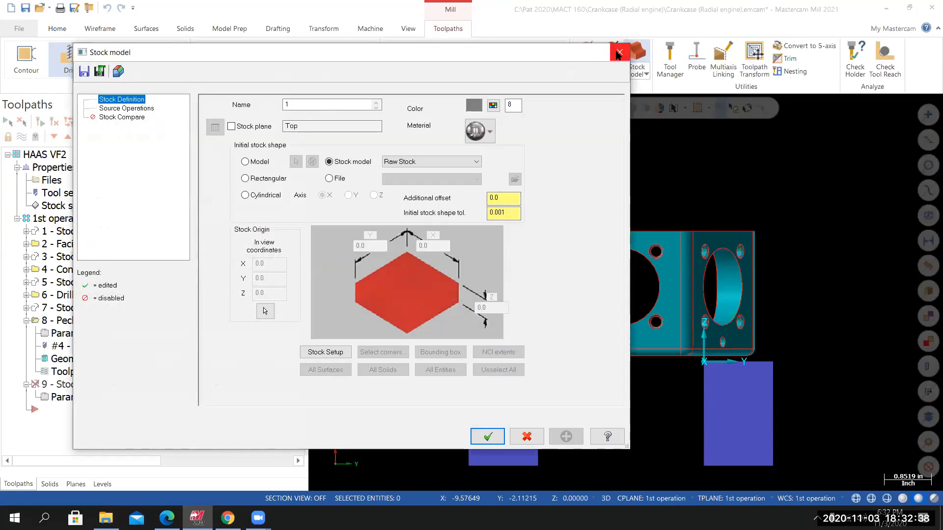
{"action": "left_click", "coordinate": [618, 52]}
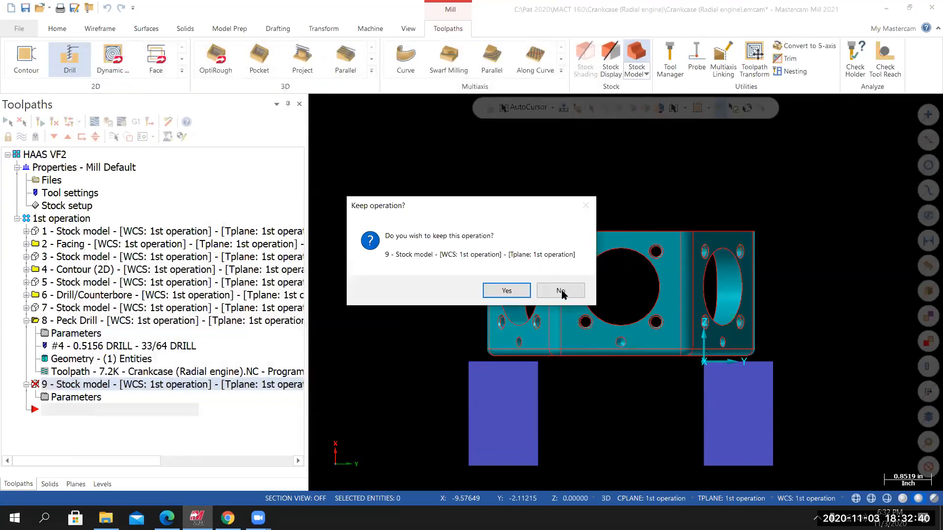
{"action": "left_click", "coordinate": [561, 292]}
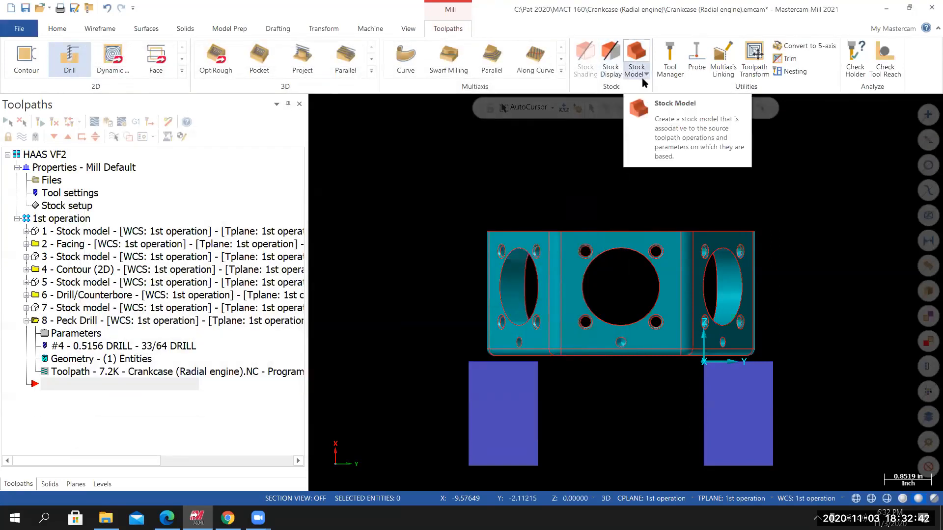
{"action": "scroll", "coordinate": [621, 341], "scroll_direction": "up", "scroll_amount": 2}
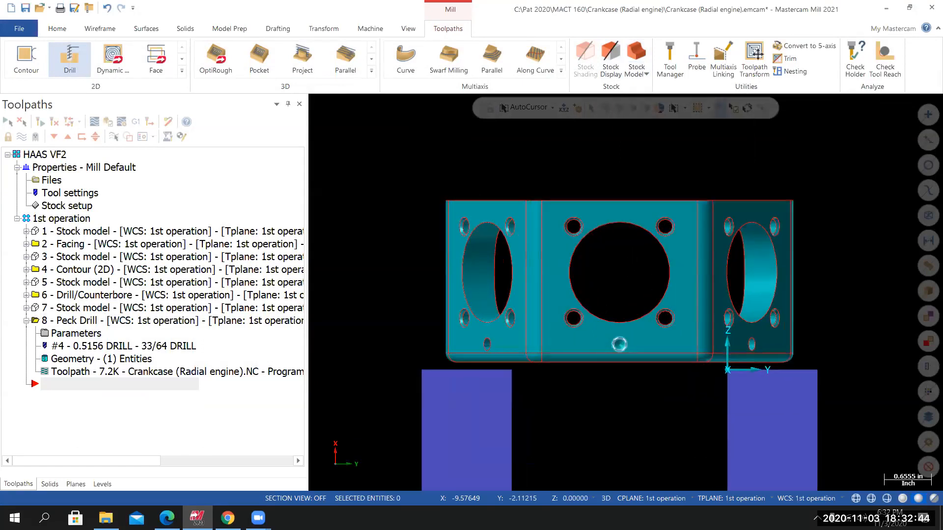
{"action": "left_click", "coordinate": [640, 61]}
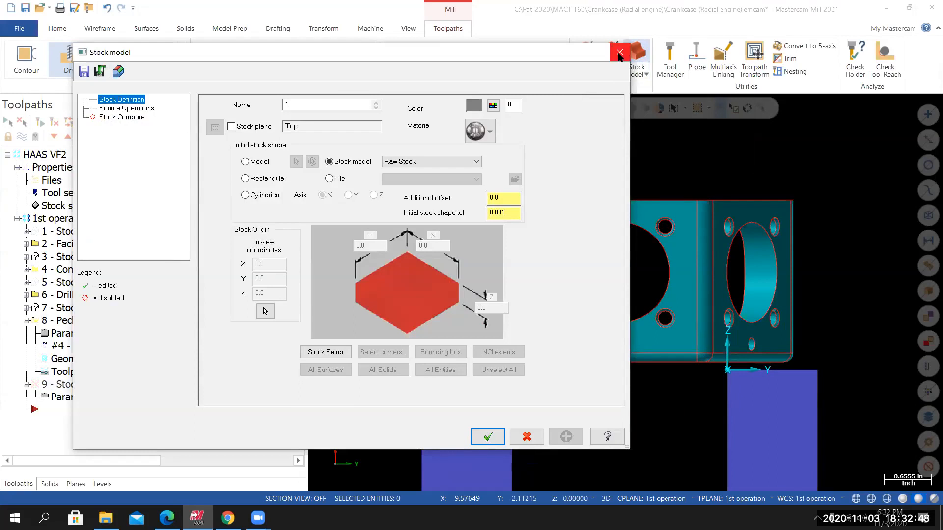
{"action": "left_click", "coordinate": [617, 51]}
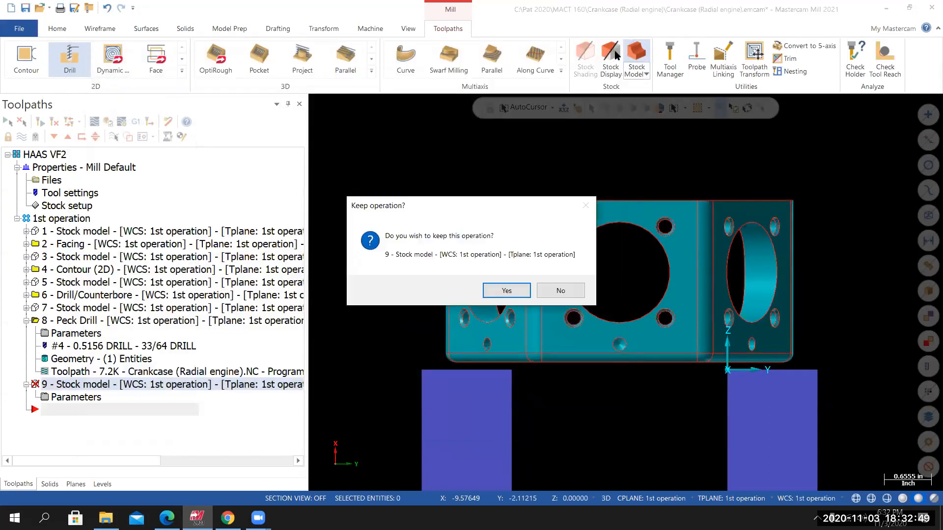
{"action": "left_click", "coordinate": [570, 292]}
Display the shaded stock and backplot the peck drill operation to its full depth.
{"action": "left_click", "coordinate": [616, 58]}
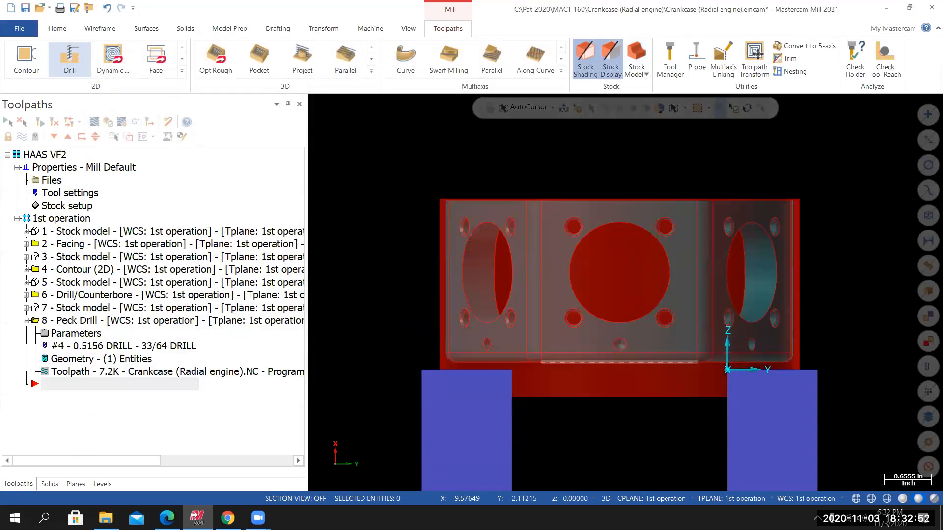
{"action": "left_click", "coordinate": [45, 324]}
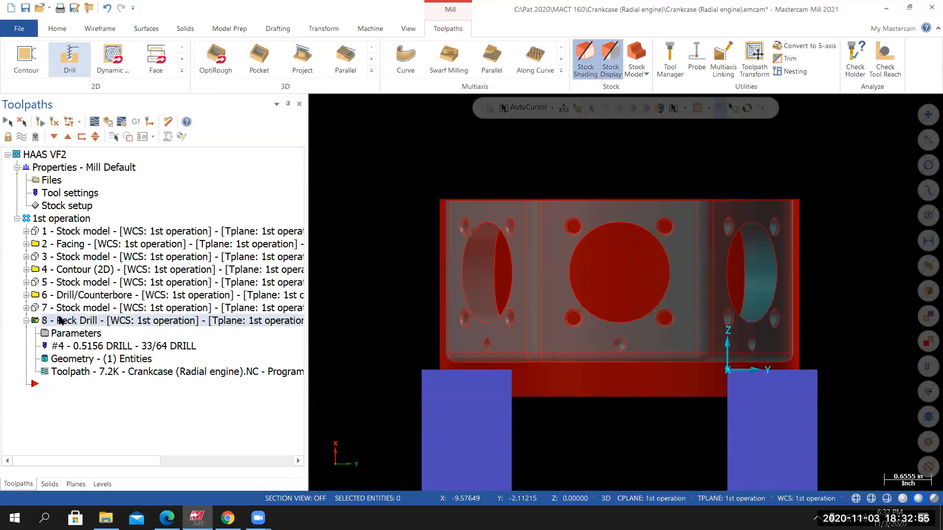
{"action": "left_click", "coordinate": [94, 122]}
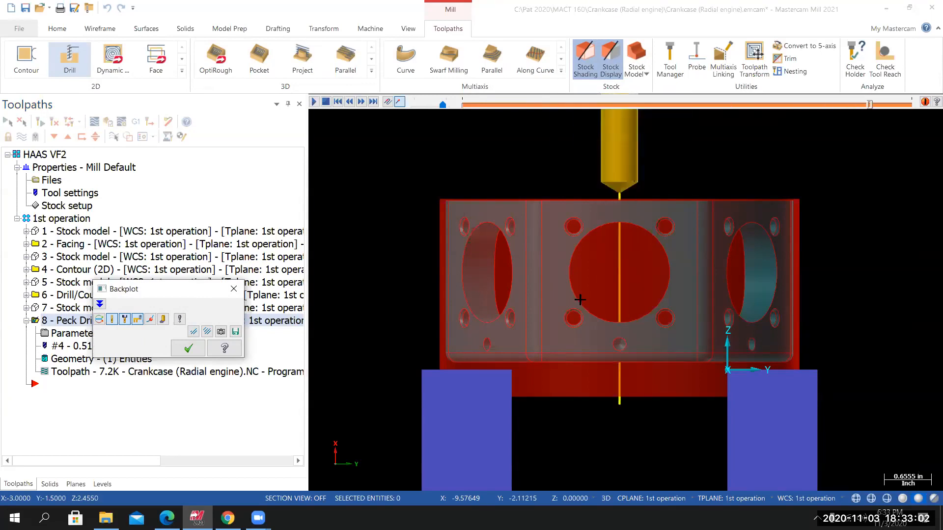
Examine how far the drill tip breaks through below the stock and the clearance between holder, flutes and the stock's top.
{"action": "scroll", "coordinate": [634, 374], "scroll_direction": "up", "scroll_amount": 2}
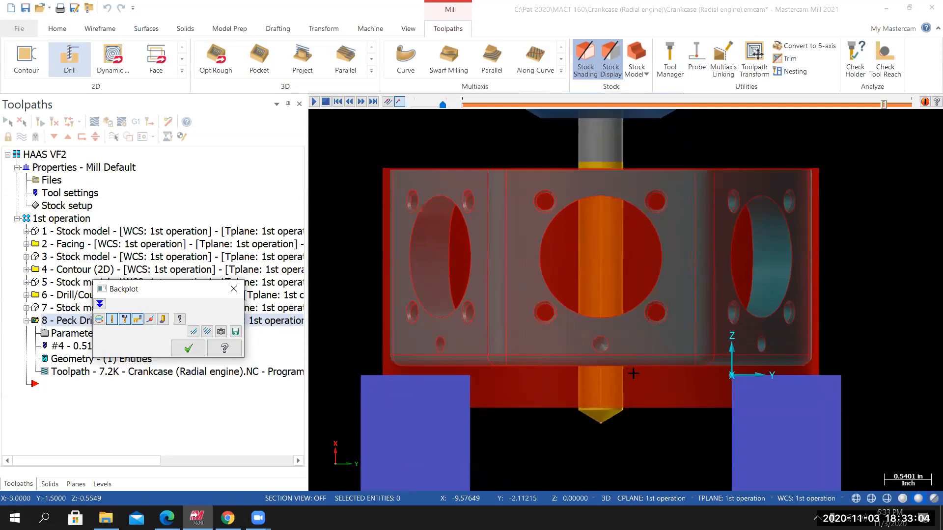
{"action": "scroll", "coordinate": [613, 435], "scroll_direction": "up", "scroll_amount": 1}
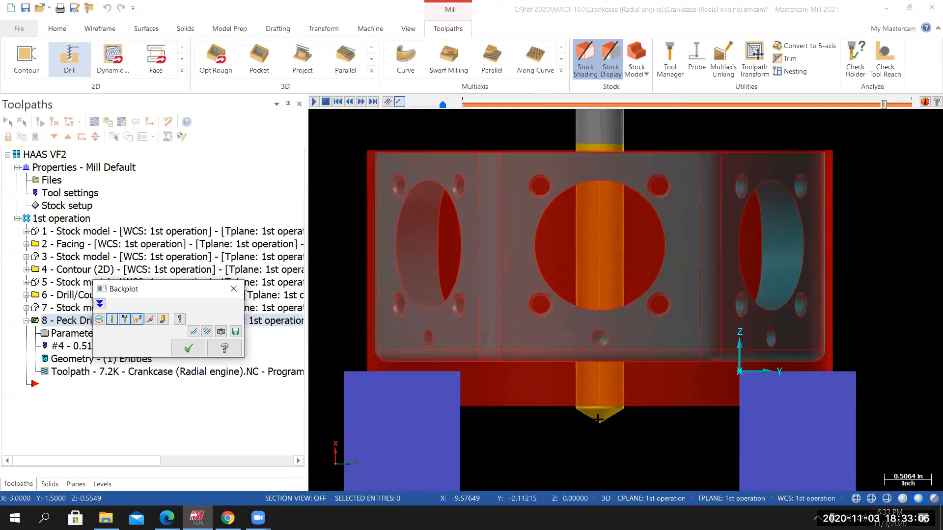
{"action": "scroll", "coordinate": [588, 413], "scroll_direction": "up", "scroll_amount": 5}
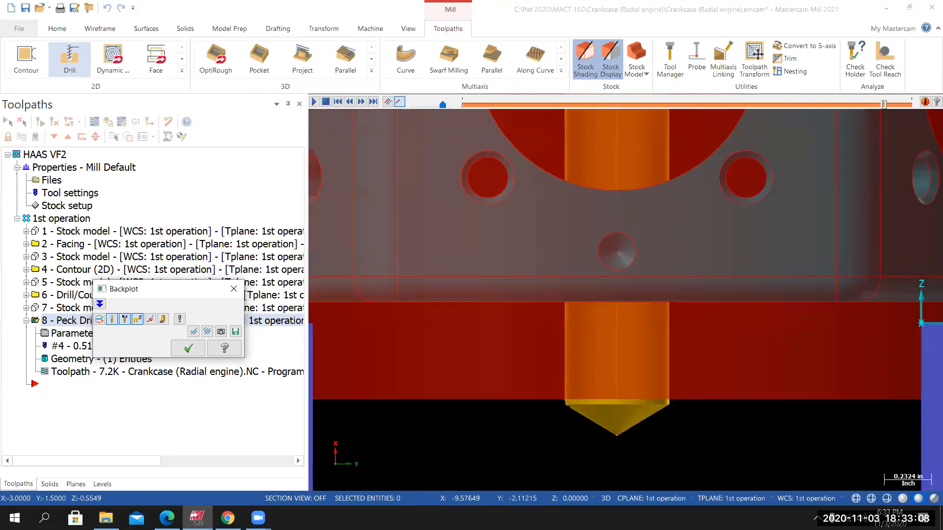
{"action": "scroll", "coordinate": [619, 397], "scroll_direction": "down", "scroll_amount": 1}
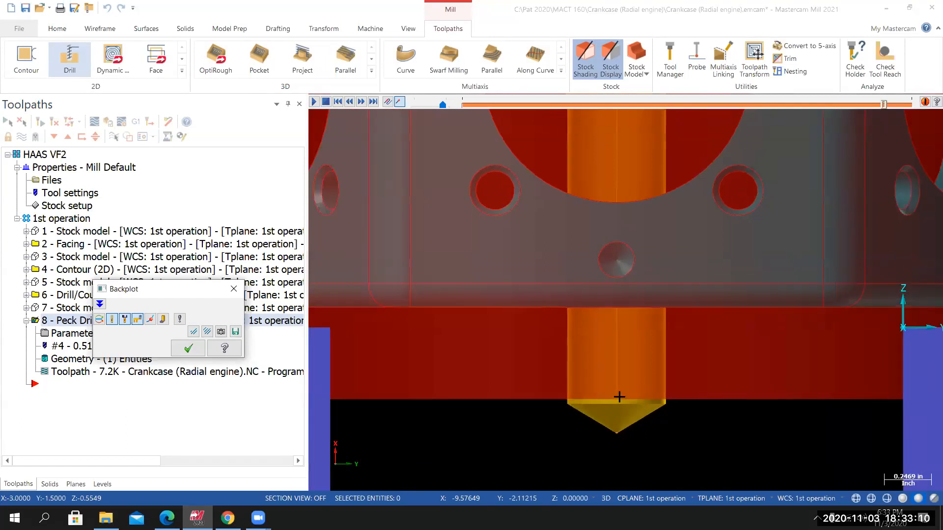
{"action": "scroll", "coordinate": [619, 397], "scroll_direction": "down", "scroll_amount": 5}
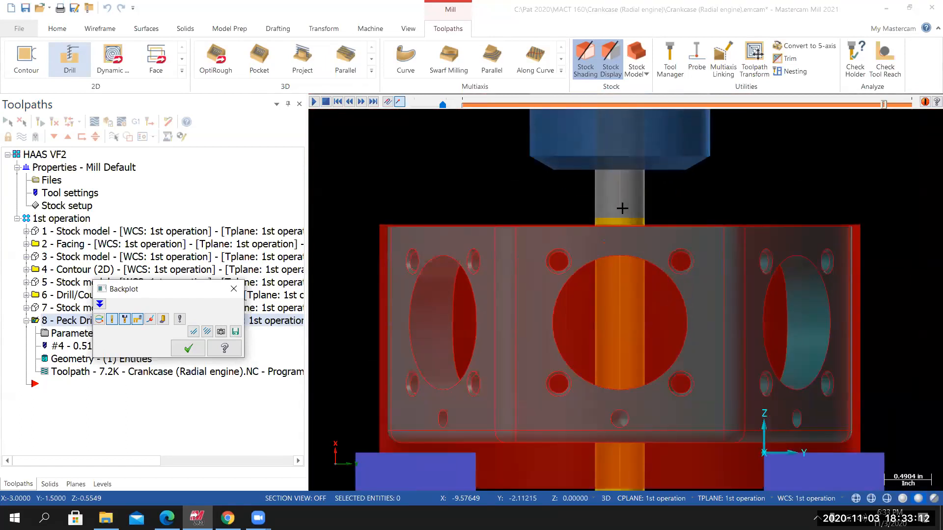
{"action": "scroll", "coordinate": [622, 208], "scroll_direction": "up", "scroll_amount": 1}
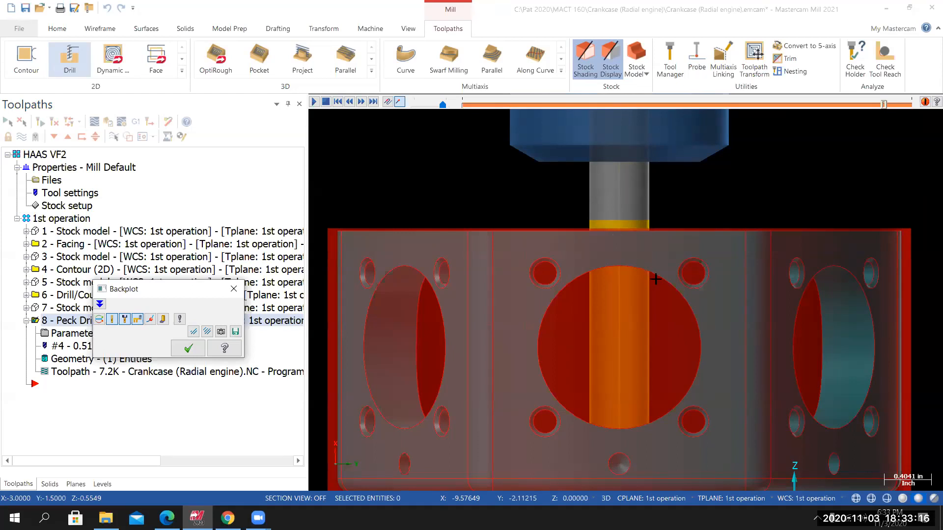
{"action": "scroll", "coordinate": [654, 219], "scroll_direction": "up", "scroll_amount": 4}
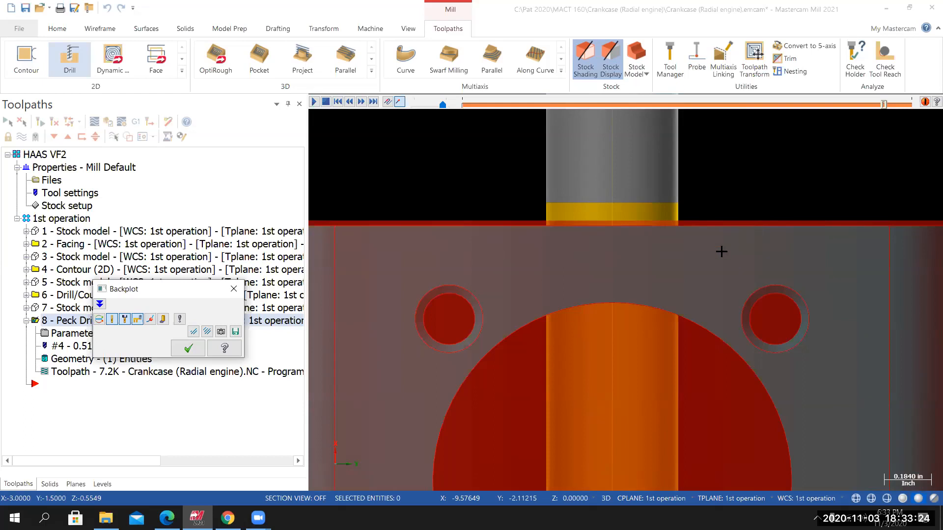
{"action": "scroll", "coordinate": [721, 252], "scroll_direction": "down", "scroll_amount": 3}
{"action": "scroll", "coordinate": [722, 251], "scroll_direction": "down", "scroll_amount": 3}
Show the crankcase in isometric view and hide the stock display.
{"action": "right_click", "coordinate": [555, 143]}
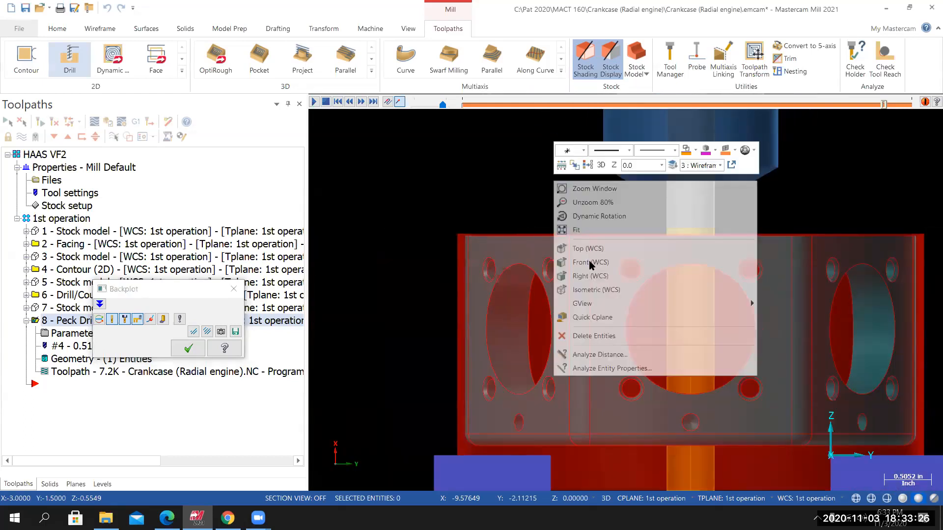
{"action": "left_click", "coordinate": [591, 291]}
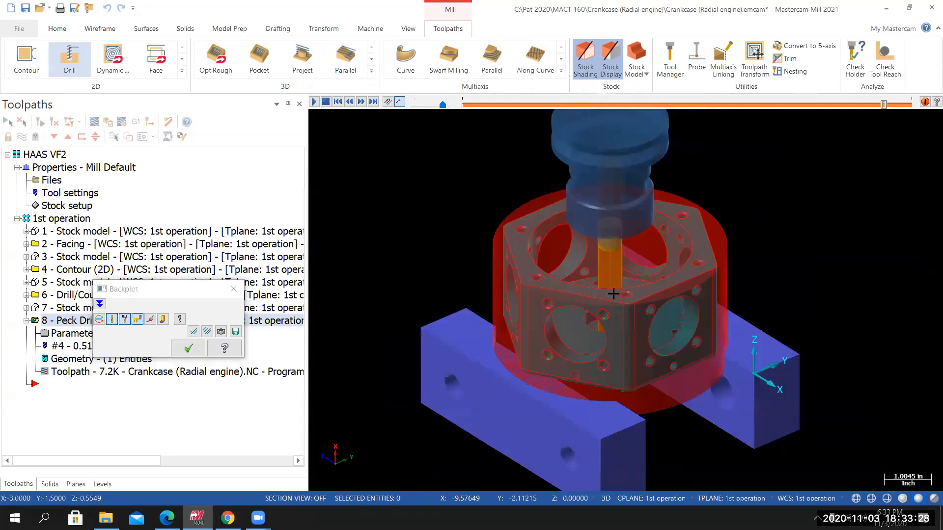
{"action": "left_click", "coordinate": [614, 59]}
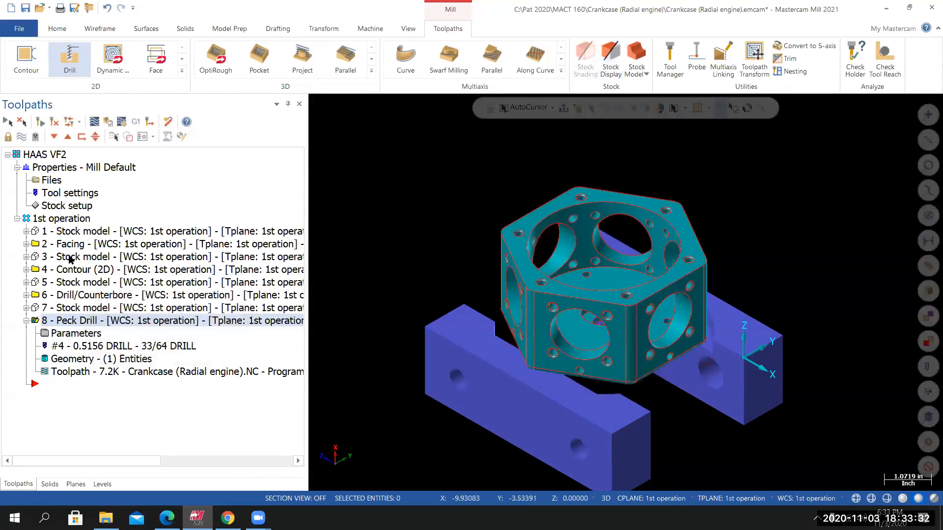
Collapse the peck drill operation and save the crankcase file.
{"action": "left_click", "coordinate": [27, 320]}
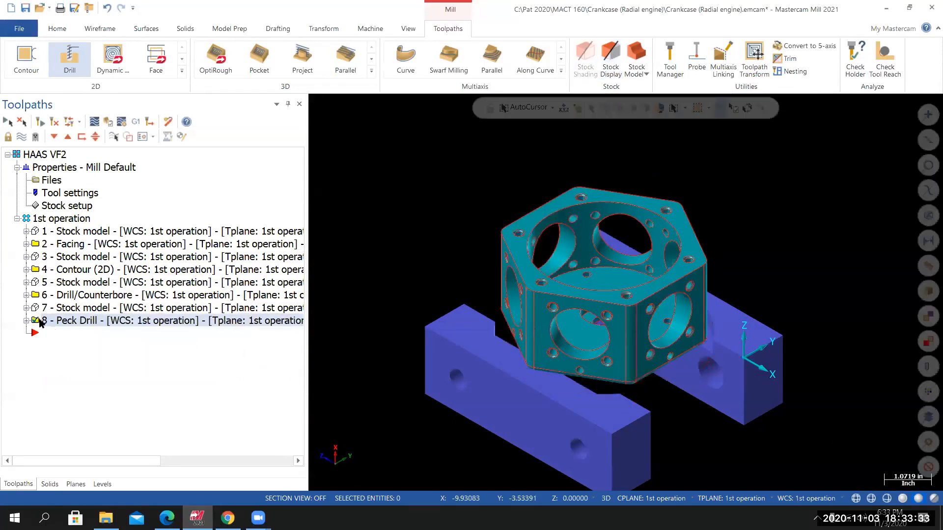
{"action": "left_click", "coordinate": [19, 31]}
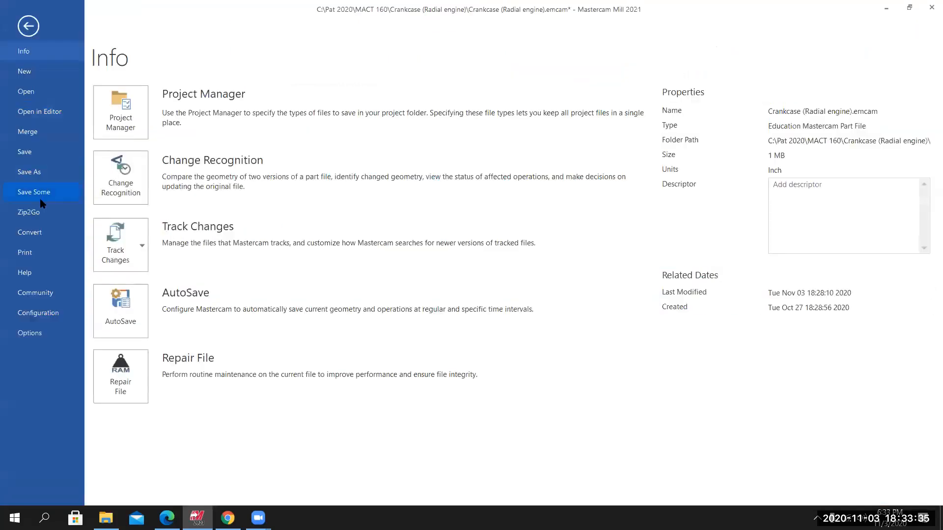
{"action": "left_click", "coordinate": [25, 152]}
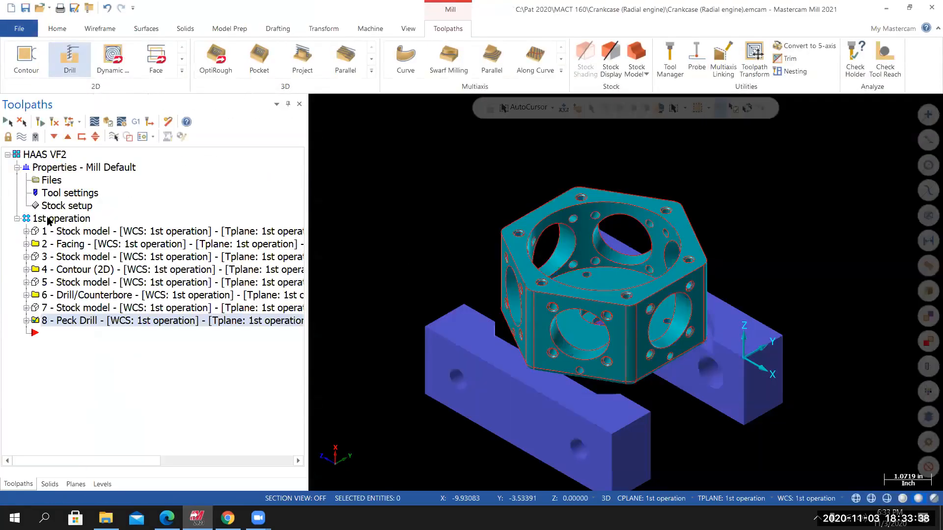
Verify all 1st operation toolpaths in the simulator to the end and inspect the machined crankcase stock from several angles.
{"action": "left_click", "coordinate": [49, 219]}
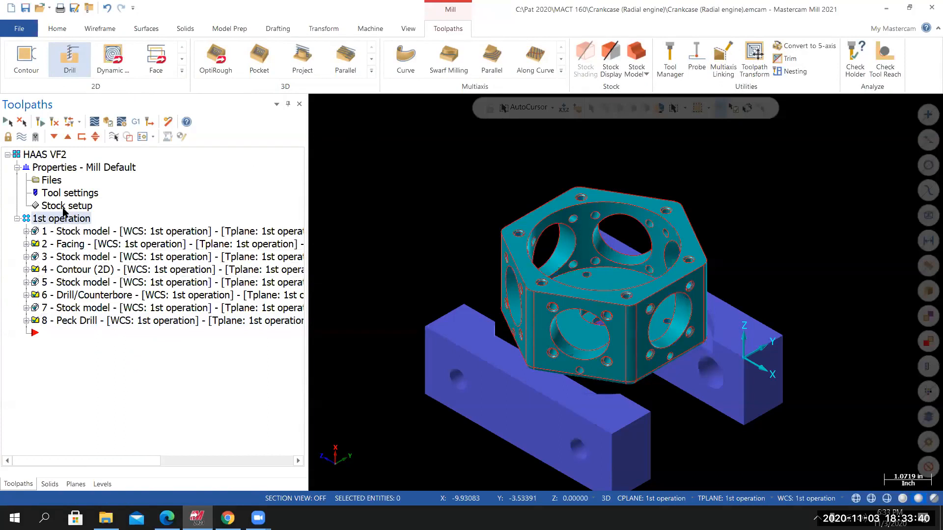
{"action": "left_click", "coordinate": [110, 124]}
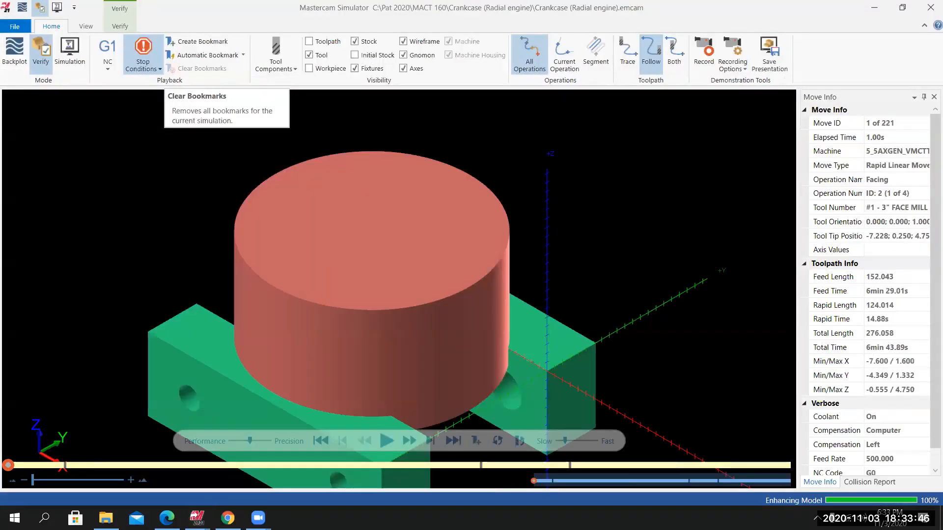
{"action": "left_click", "coordinate": [160, 70]}
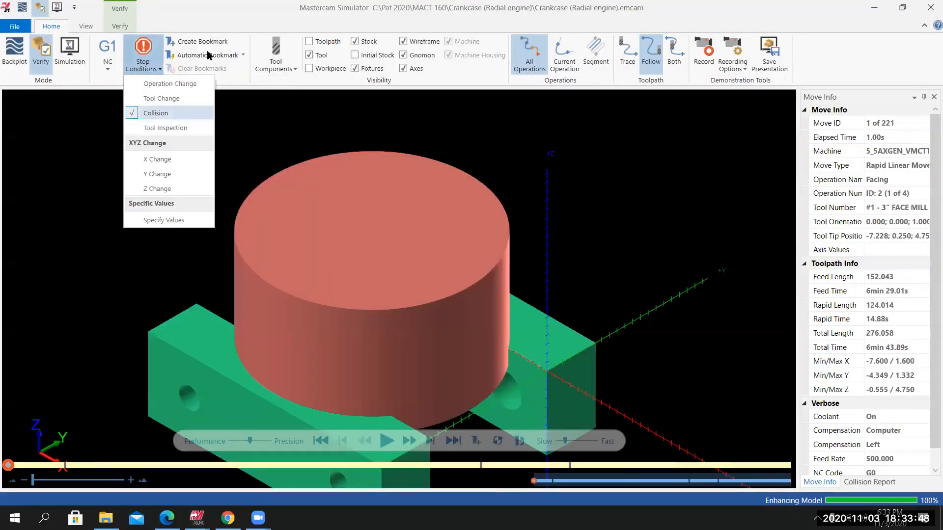
{"action": "left_click", "coordinate": [386, 441]}
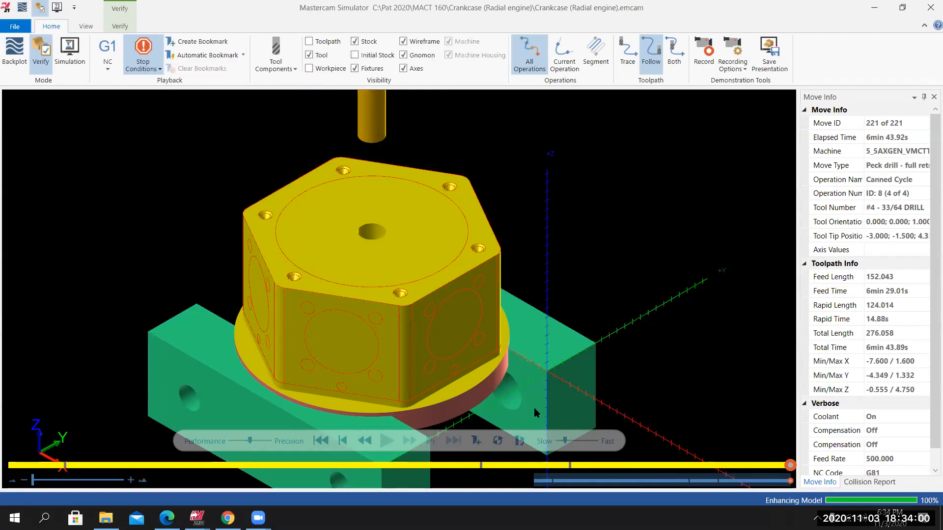
{"action": "middle_click_drag", "start_coordinate": [427, 333], "coordinate": [404, 372]}
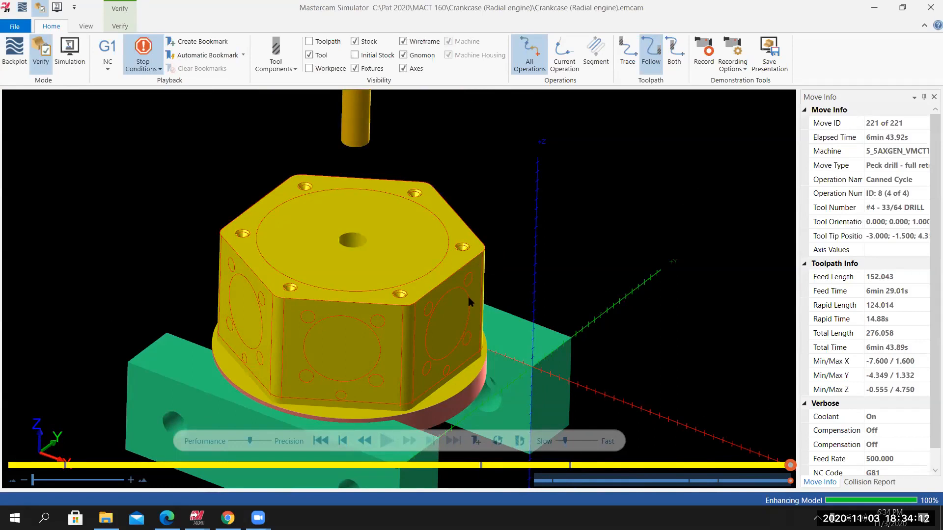
{"action": "middle_click_drag", "start_coordinate": [449, 296], "coordinate": [442, 286]}
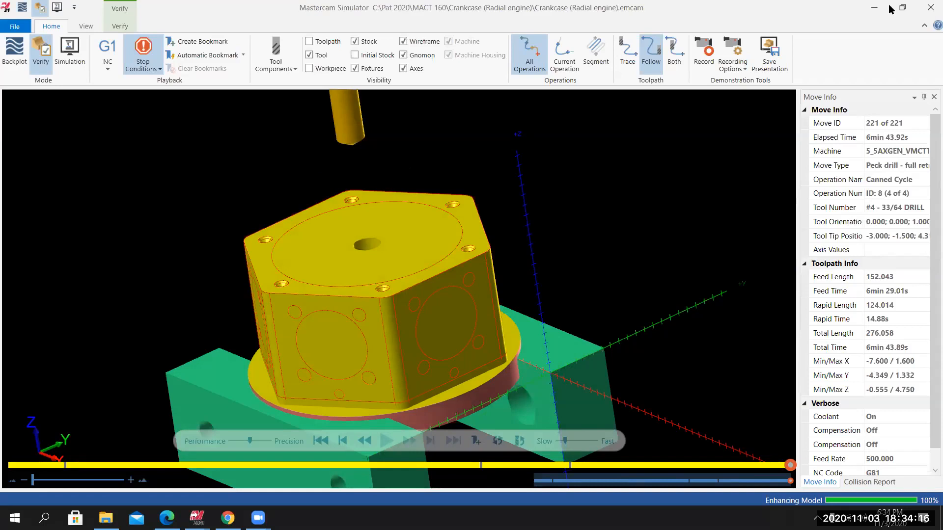
{"action": "left_click", "coordinate": [928, 9]}
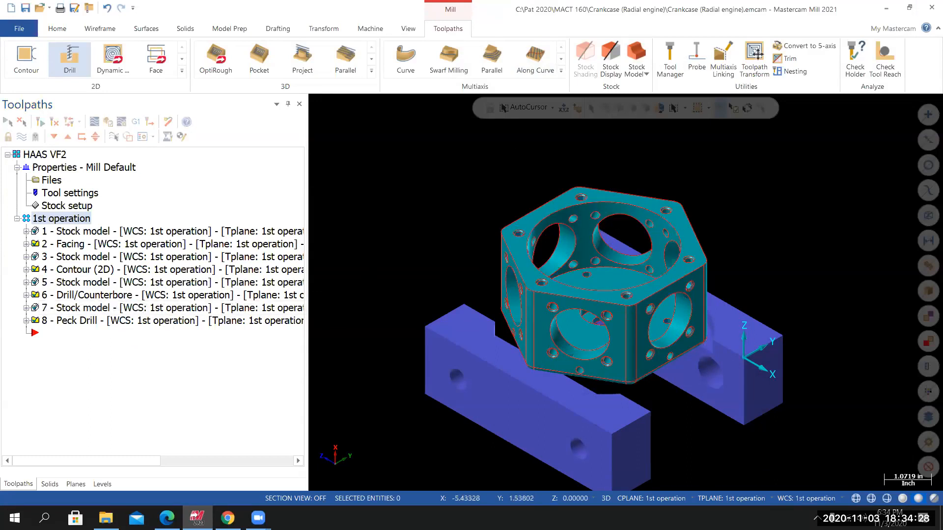
Examine the crankcase's large top bore, its floor and the surrounding holes from several angles.
{"action": "mouse_move", "coordinate": [623, 253]}
{"action": "middle_mouse_down"}
{"action": "mouse_move", "coordinate": [559, 264]}
{"action": "mouse_move", "coordinate": [606, 265]}
{"action": "middle_mouse_up"}
{"action": "scroll", "coordinate": [559, 265], "scroll_direction": "down", "scroll_amount": 2}
{"action": "scroll", "coordinate": [607, 265], "scroll_direction": "up", "scroll_amount": 3}
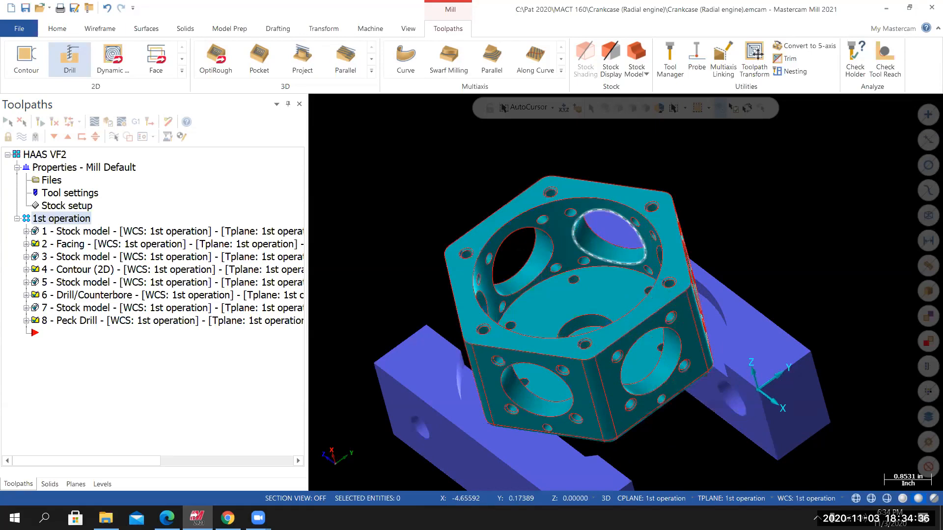
{"action": "scroll", "coordinate": [525, 251], "scroll_direction": "up", "scroll_amount": 1}
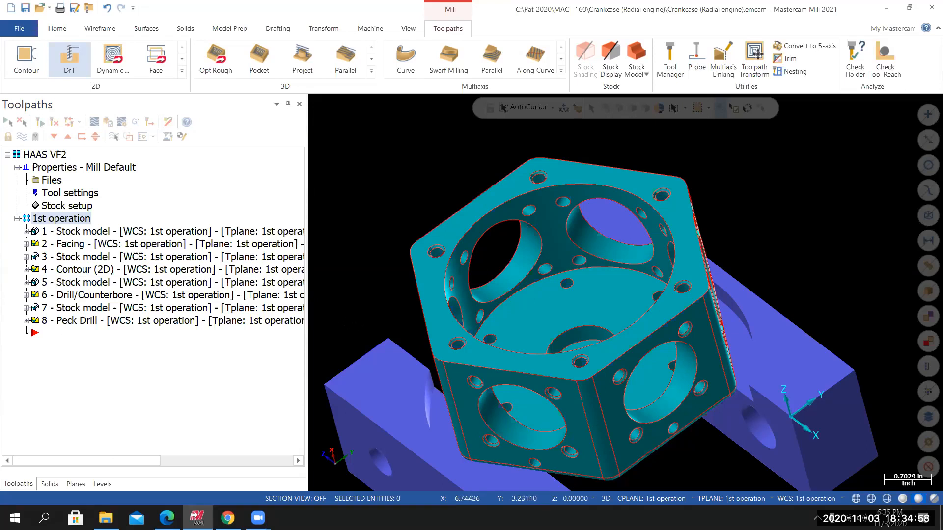
{"action": "mouse_move", "coordinate": [456, 348]}
{"action": "middle_mouse_down"}
{"action": "mouse_move", "coordinate": [459, 337]}
{"action": "mouse_move", "coordinate": [456, 346]}
{"action": "middle_mouse_up"}
{"action": "scroll", "coordinate": [456, 347], "scroll_direction": "down", "scroll_amount": 2}
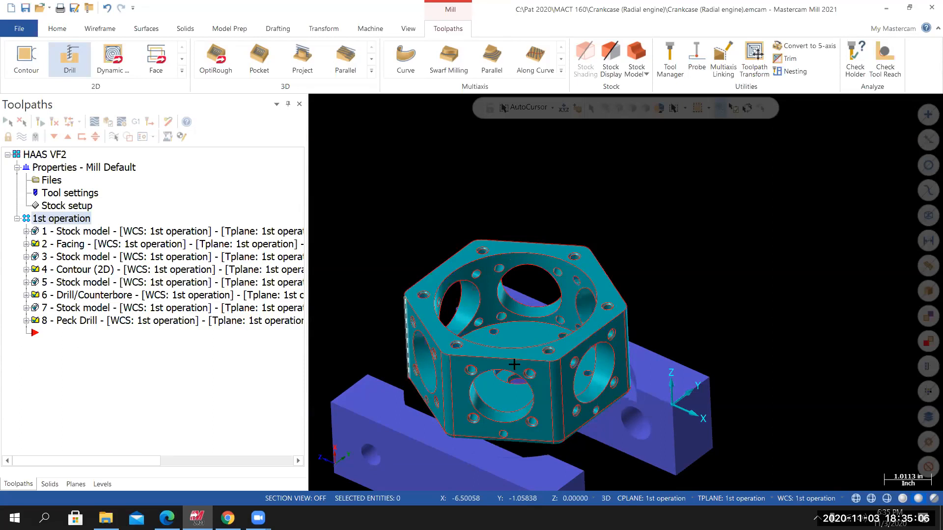
{"action": "scroll", "coordinate": [514, 364], "scroll_direction": "down", "scroll_amount": 1}
{"action": "scroll", "coordinate": [423, 396], "scroll_direction": "up", "scroll_amount": 4}
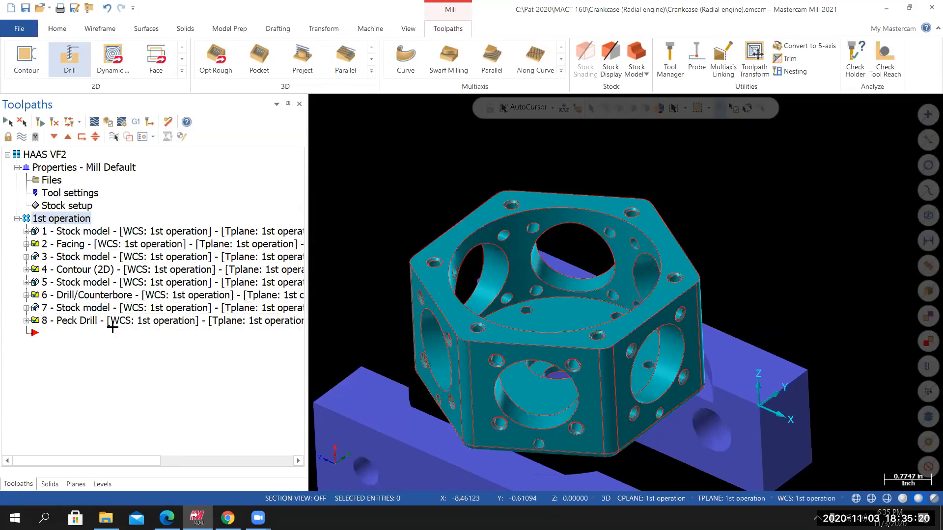
Add a stock model named "33/64 Hole thru" with the Drill pilot holes stock model as its initial shape.
{"action": "left_click", "coordinate": [635, 57]}
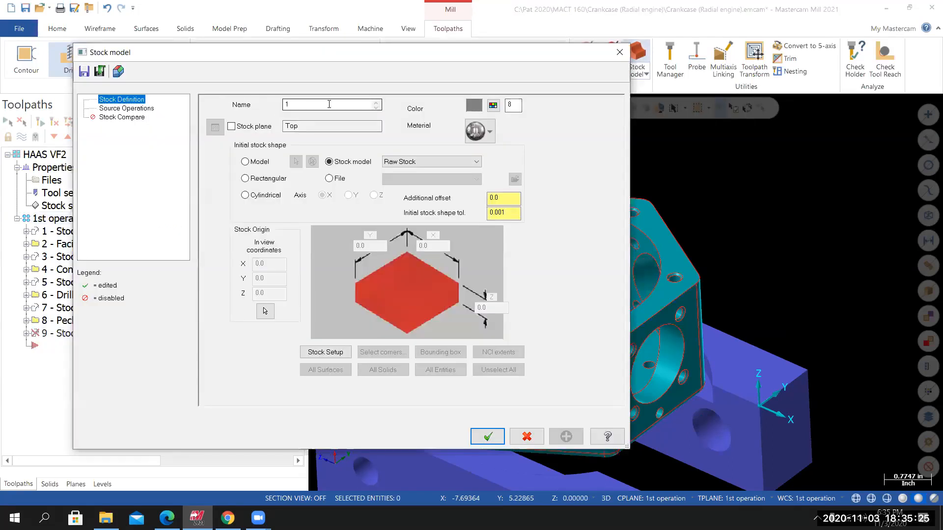
{"action": "double_click", "coordinate": [329, 104]}
{"action": "type", "text": "33/64"}
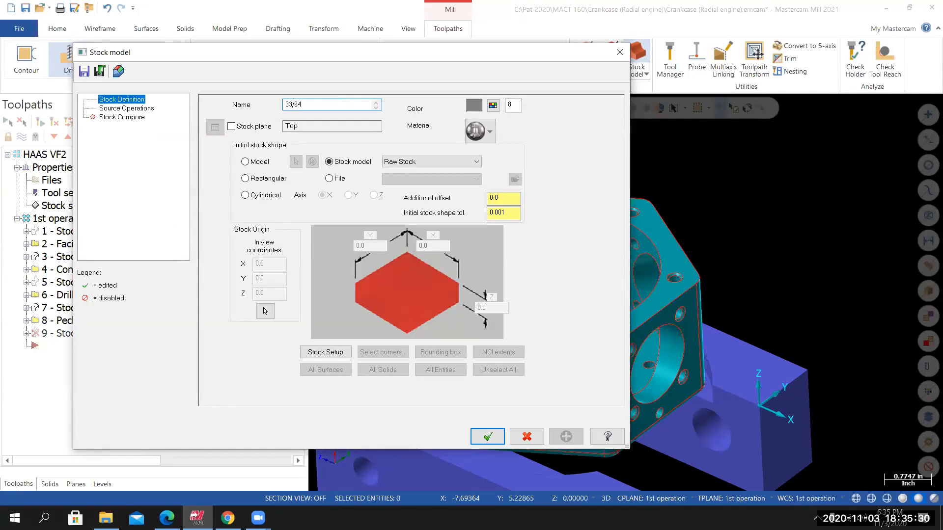
{"action": "key", "text": "BackSpace"}
{"action": "type", "text": "HOLE T"}
{"action": "type", "text": "le thru"}
{"action": "left_click", "coordinate": [427, 164]}
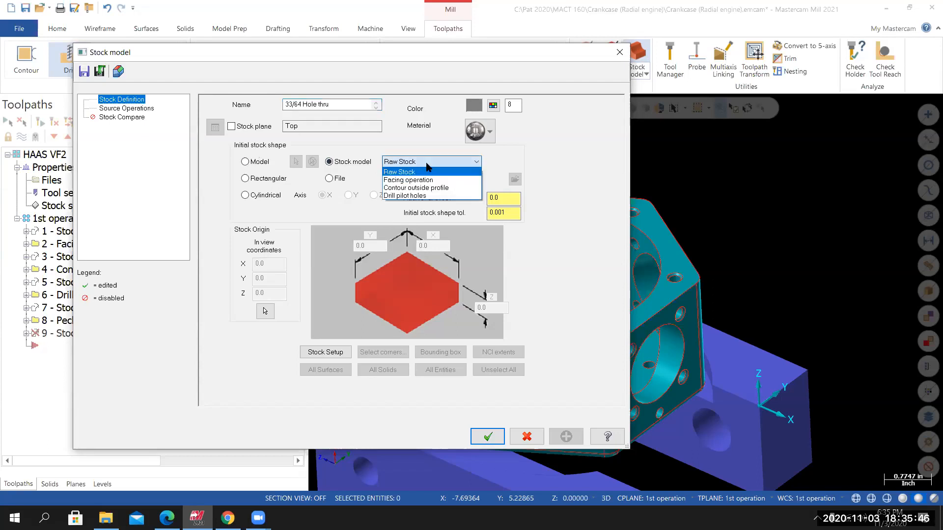
{"action": "left_click", "coordinate": [410, 196]}
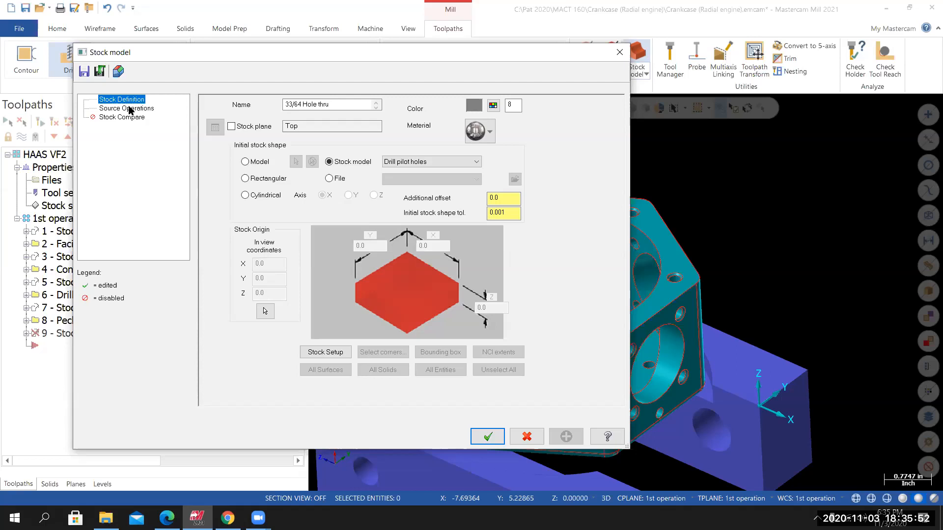
Set the 33/64 peck drill as the stock model's source operation and generate the stock model.
{"action": "left_click", "coordinate": [150, 109]}
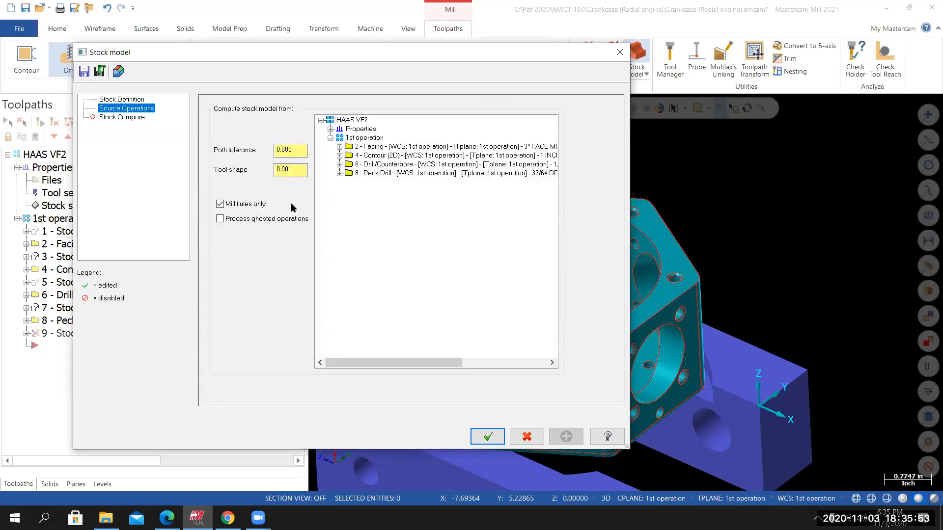
{"action": "left_click", "coordinate": [371, 175]}
{"action": "left_click", "coordinate": [370, 178]}
{"action": "left_click", "coordinate": [486, 436]}
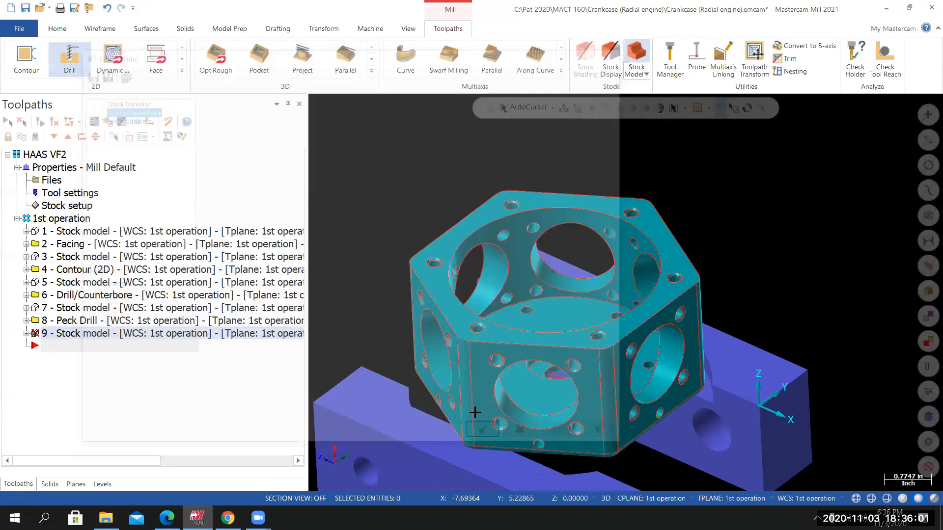
Inspect the drilled center hole in the 33/64 Hole thru stock model and hide its display.
{"action": "middle_click_drag", "start_coordinate": [472, 470], "coordinate": [526, 422]}
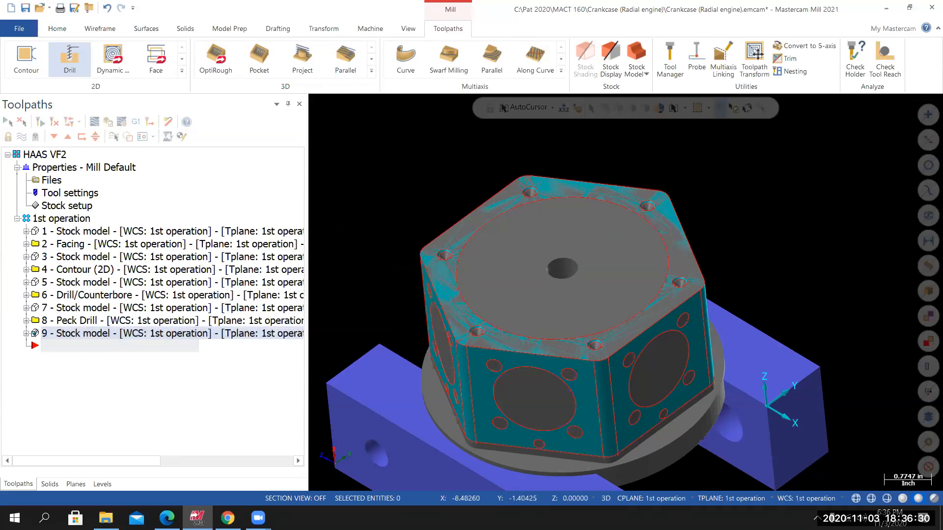
{"action": "mouse_move", "coordinate": [625, 291]}
{"action": "middle_mouse_down"}
{"action": "mouse_move", "coordinate": [633, 354]}
{"action": "mouse_move", "coordinate": [630, 280]}
{"action": "middle_mouse_up"}
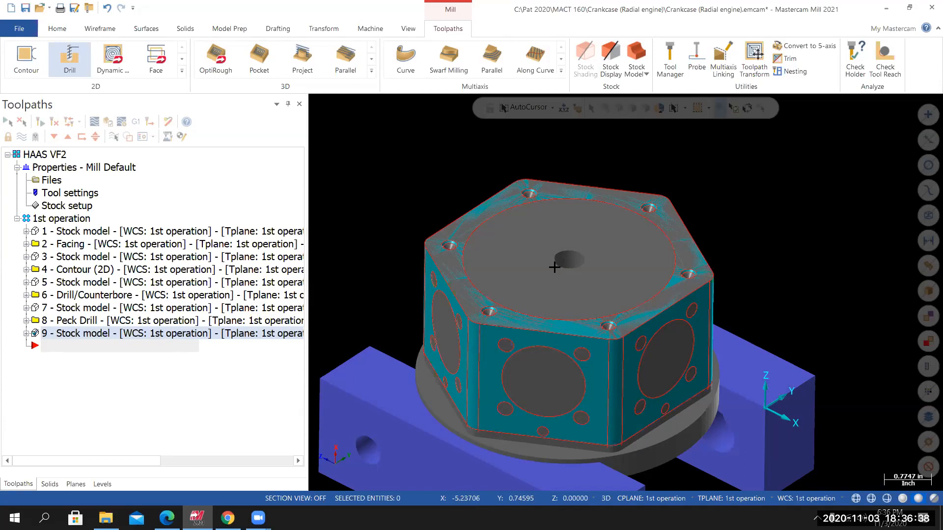
{"action": "scroll", "coordinate": [574, 388], "scroll_direction": "up", "scroll_amount": 3}
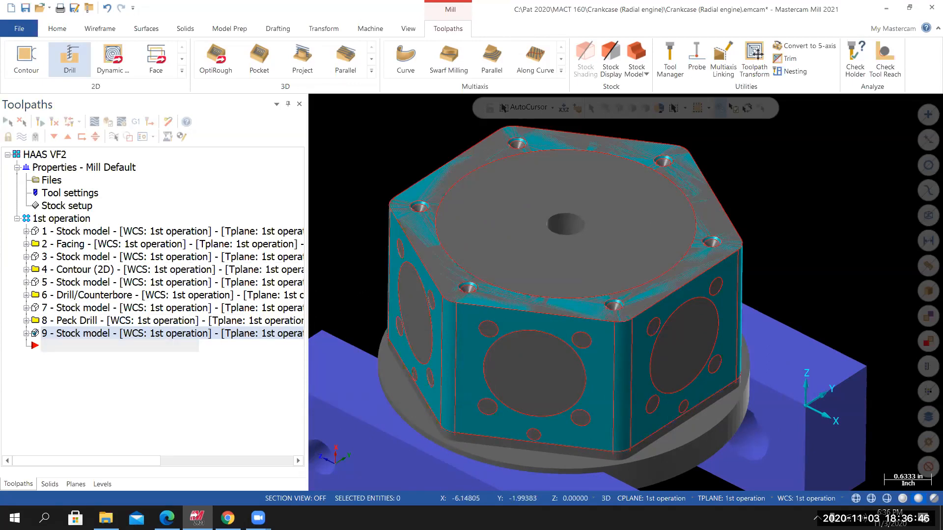
{"action": "middle_click_drag", "start_coordinate": [419, 301], "coordinate": [441, 215]}
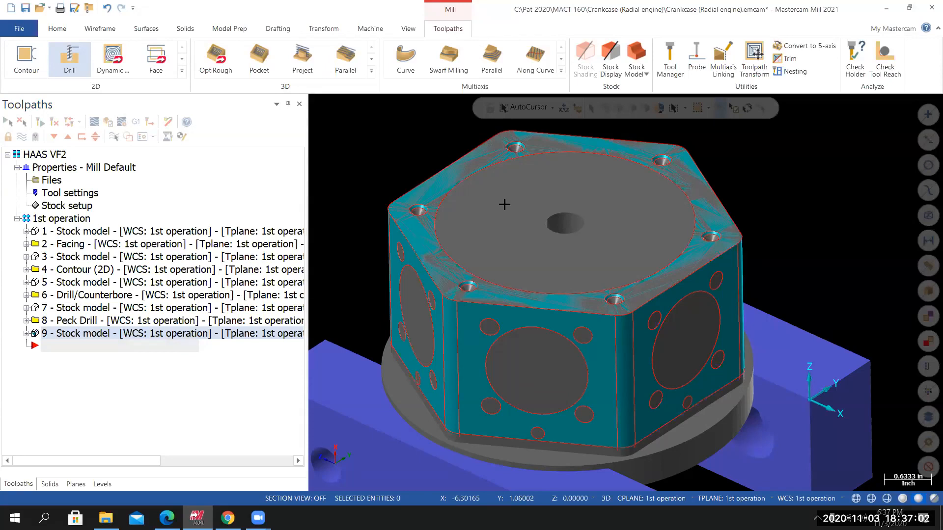
{"action": "mouse_move", "coordinate": [504, 256]}
{"action": "middle_mouse_down"}
{"action": "mouse_move", "coordinate": [512, 238]}
{"action": "mouse_move", "coordinate": [533, 247]}
{"action": "mouse_move", "coordinate": [522, 280]}
{"action": "mouse_move", "coordinate": [528, 252]}
{"action": "mouse_move", "coordinate": [505, 242]}
{"action": "mouse_move", "coordinate": [488, 204]}
{"action": "middle_mouse_up"}
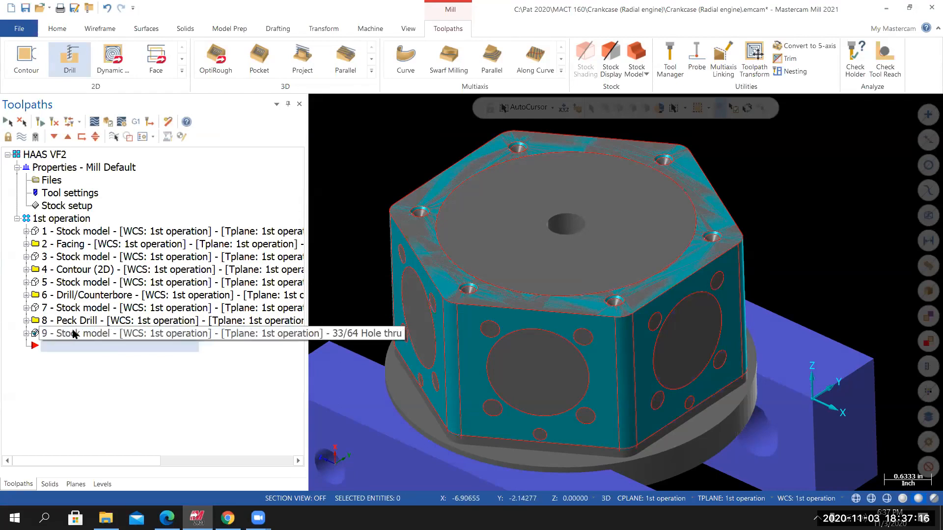
{"action": "left_click", "coordinate": [21, 136]}
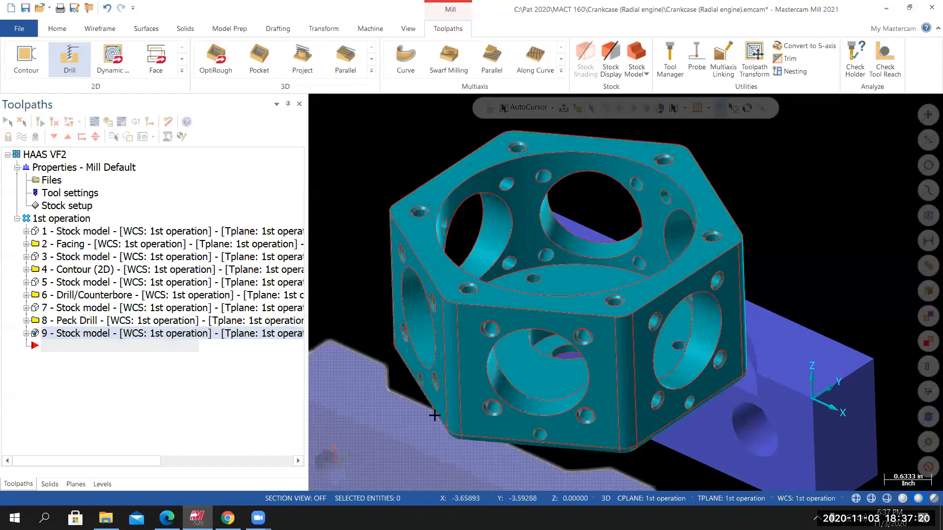
Save the crankcase file.
{"action": "middle_click_drag", "start_coordinate": [446, 395], "coordinate": [446, 409]}
{"action": "left_click", "coordinate": [22, 29]}
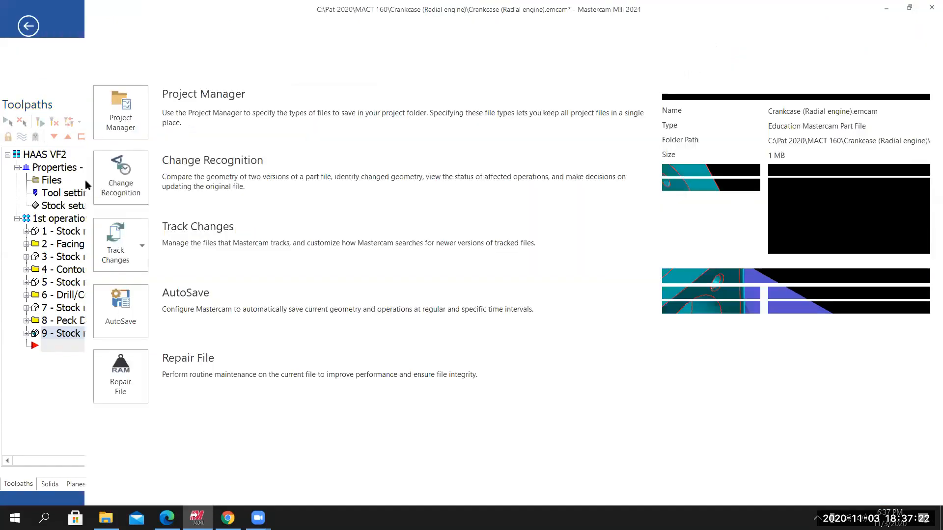
{"action": "left_click", "coordinate": [24, 152]}
Examine the crankcase's inner cavity, including its floor and the stepped center hole, for the next machining operation.
{"action": "middle_click_drag", "start_coordinate": [469, 336], "coordinate": [530, 353]}
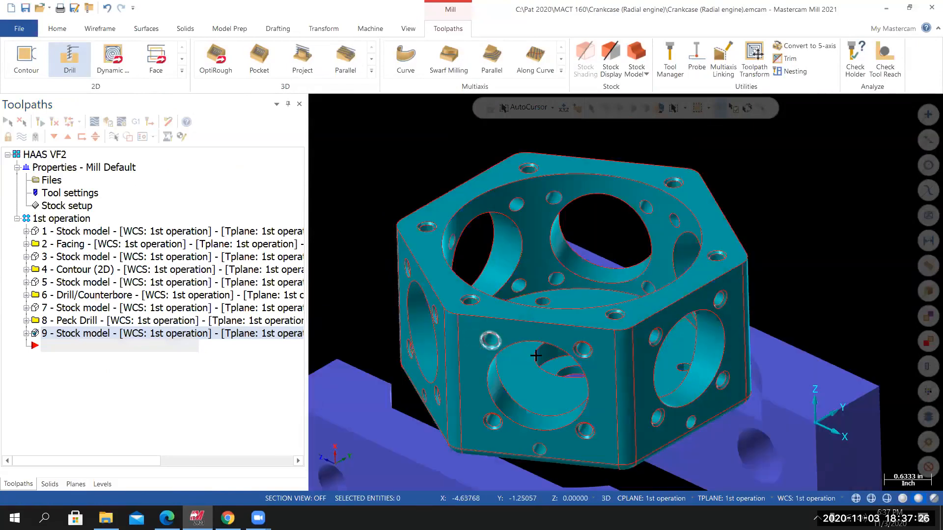
{"action": "scroll", "coordinate": [533, 355], "scroll_direction": "down", "scroll_amount": 1}
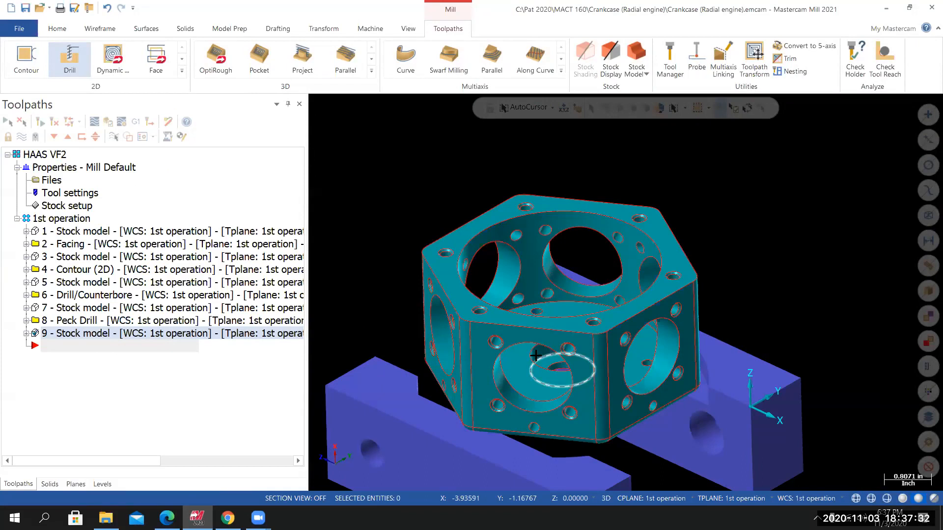
{"action": "middle_click_drag", "start_coordinate": [616, 356], "coordinate": [551, 214]}
{"action": "middle_click_drag", "start_coordinate": [525, 352], "coordinate": [544, 320]}
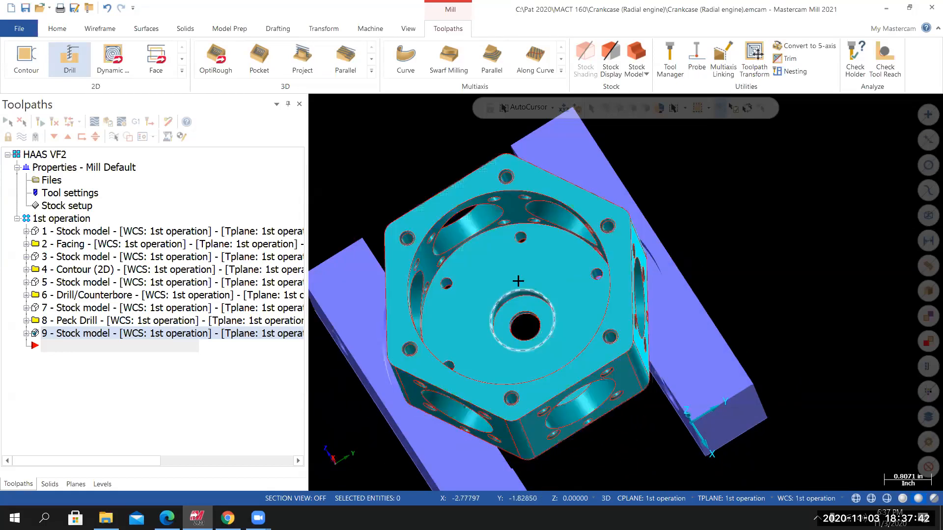
{"action": "middle_click_drag", "start_coordinate": [515, 280], "coordinate": [525, 195]}
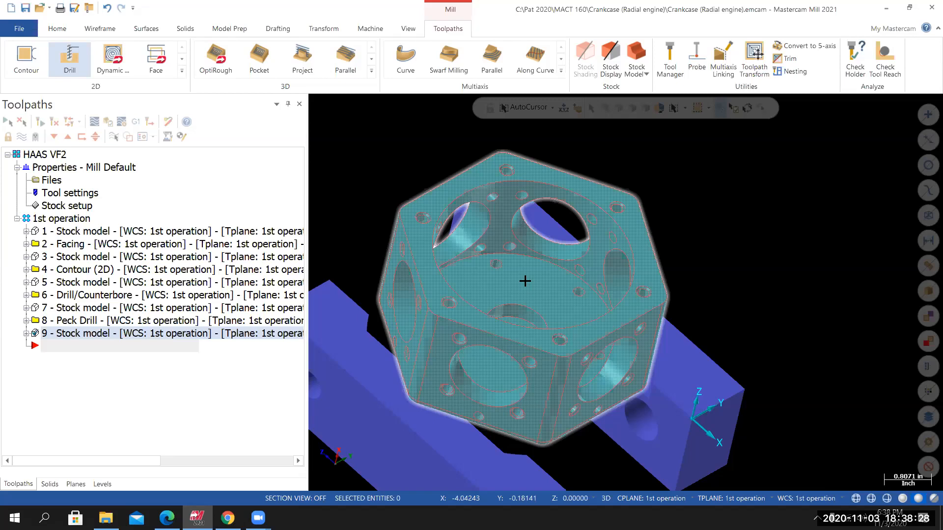
{"action": "middle_click_drag", "start_coordinate": [674, 342], "coordinate": [607, 275]}
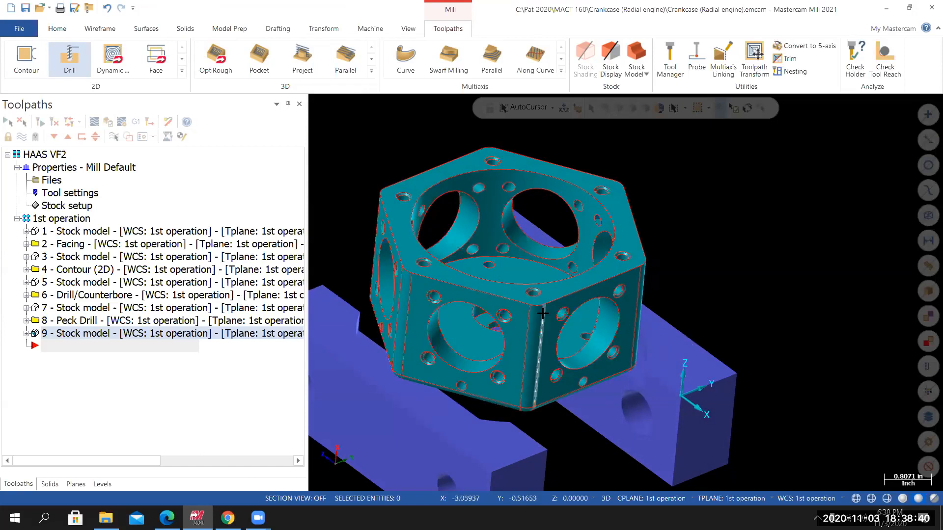
{"action": "middle_click_drag", "start_coordinate": [518, 334], "coordinate": [536, 361]}
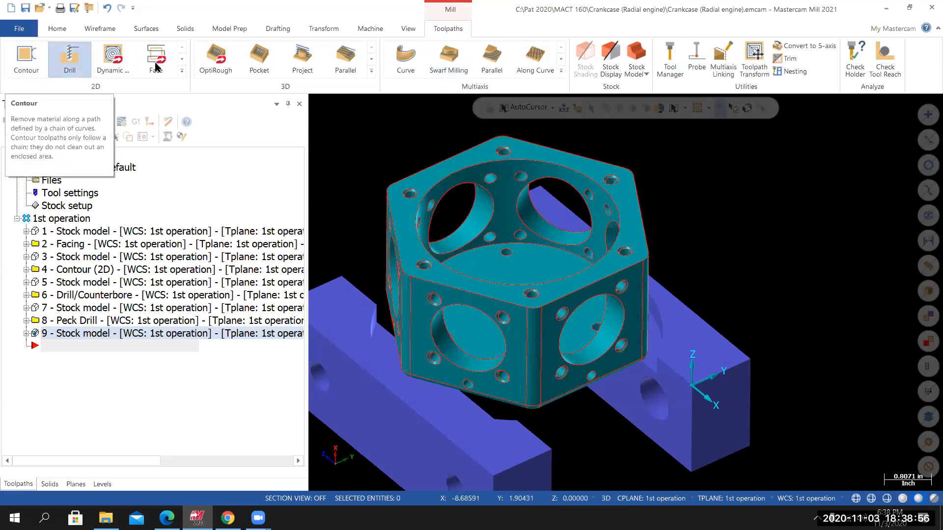
Start a 2D Pocket toolpath, chain the large bore's top circular edge, and advance the chain's start point.
{"action": "left_click", "coordinate": [181, 72]}
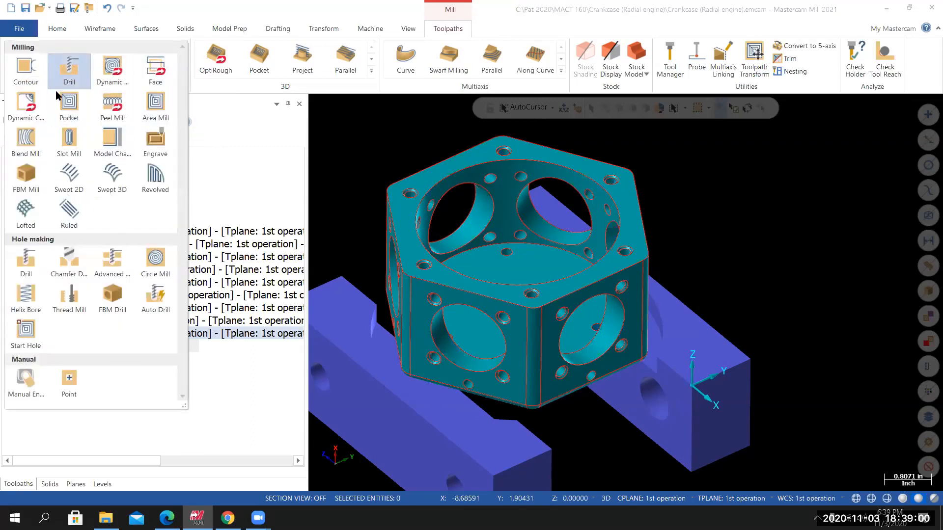
{"action": "left_click", "coordinate": [69, 104]}
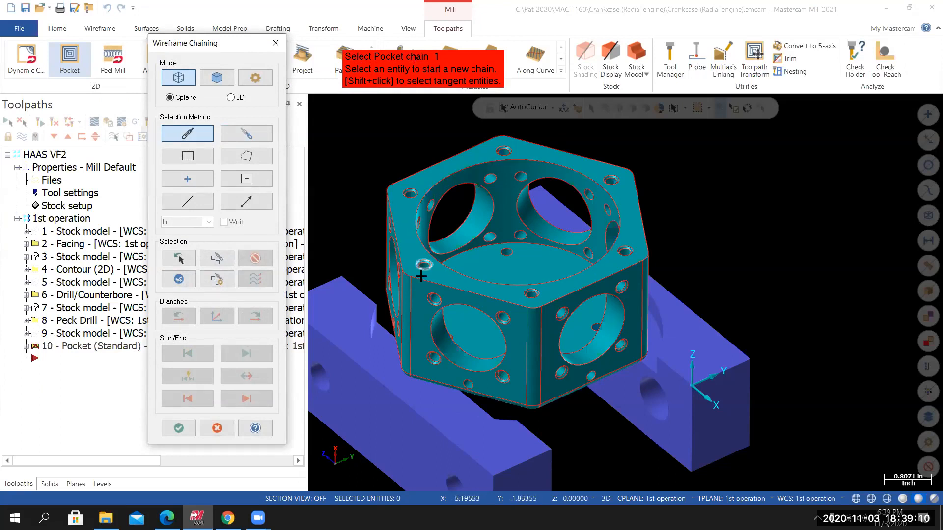
{"action": "middle_click_drag", "start_coordinate": [421, 277], "coordinate": [600, 257]}
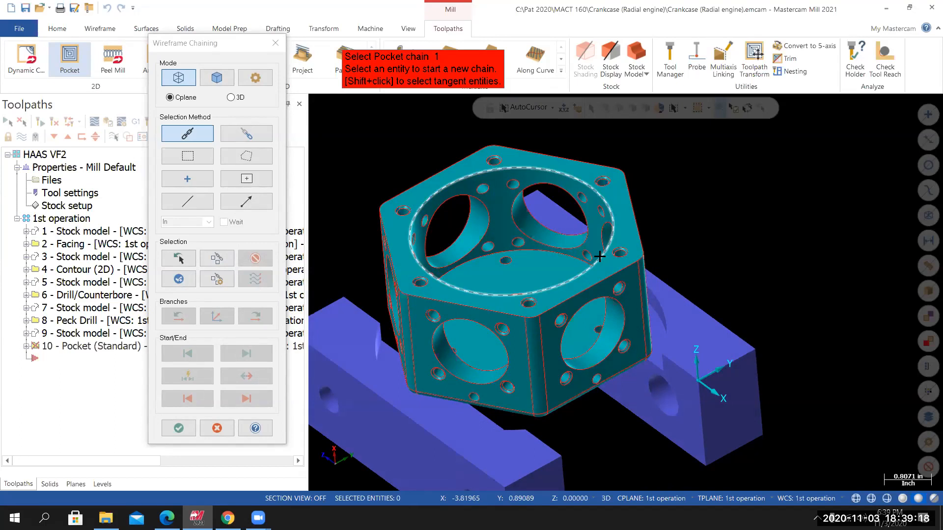
{"action": "left_click", "coordinate": [600, 257]}
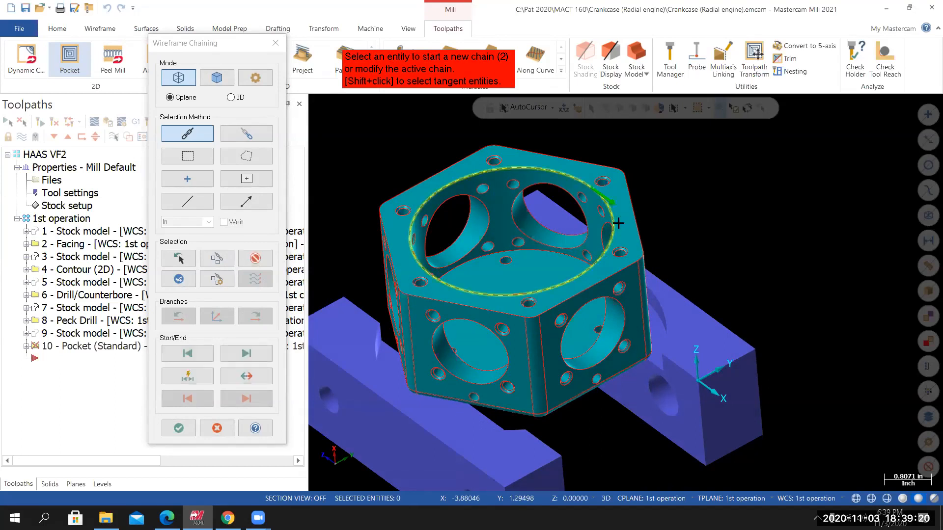
{"action": "left_click", "coordinate": [247, 354]}
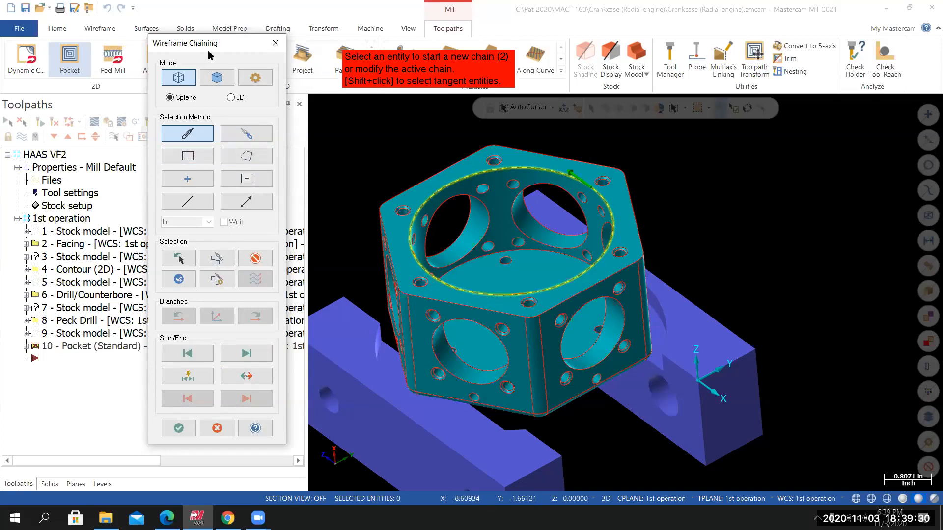
Add the center of the large bore as a point chain for the pocket entry and accept the chains.
{"action": "left_click_drag", "start_coordinate": [193, 42], "coordinate": [174, 23]}
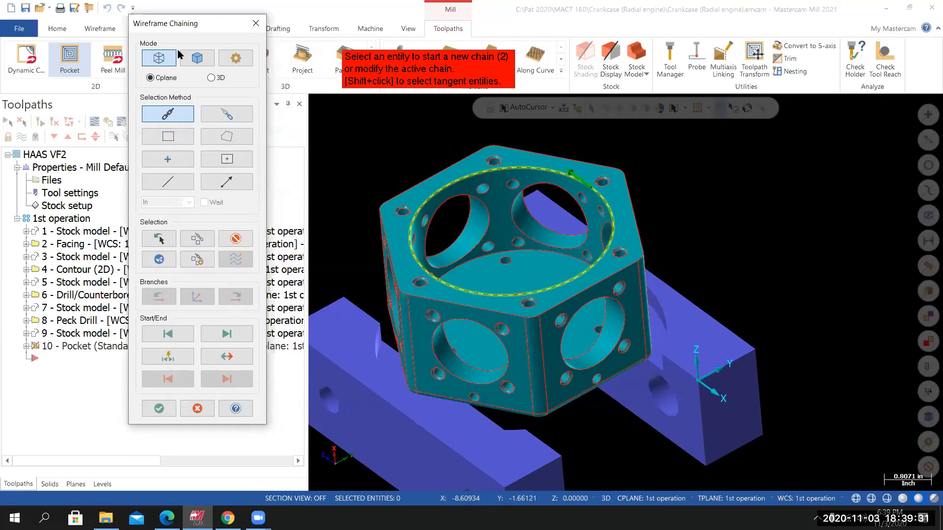
{"action": "left_click", "coordinate": [171, 161]}
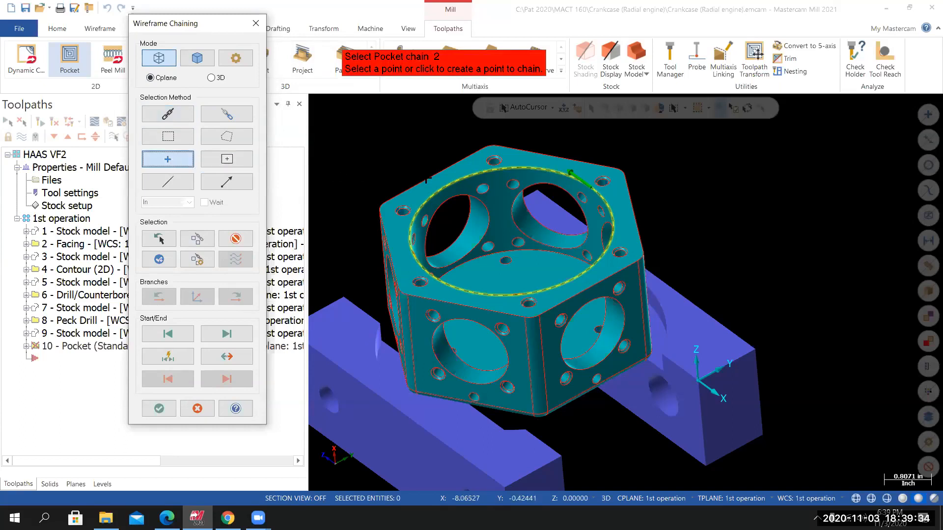
{"action": "left_click", "coordinate": [535, 173]}
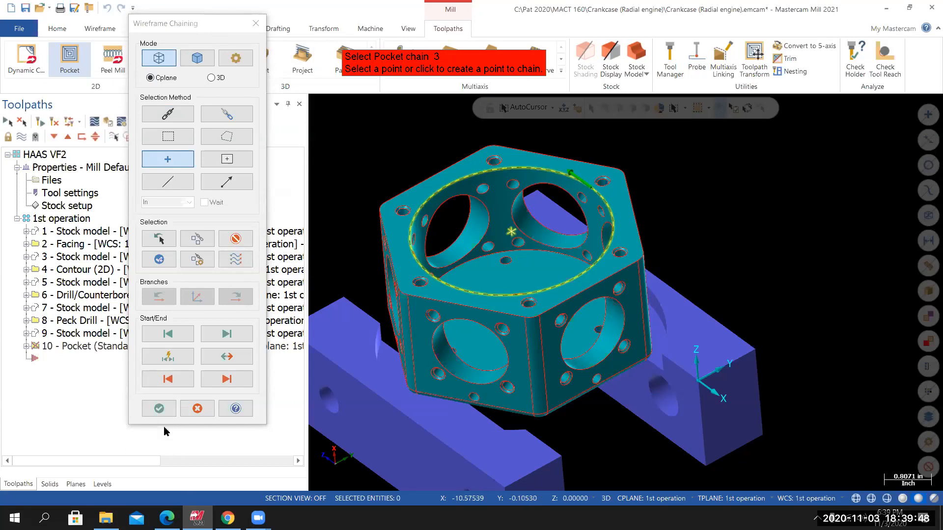
{"action": "left_click", "coordinate": [158, 408]}
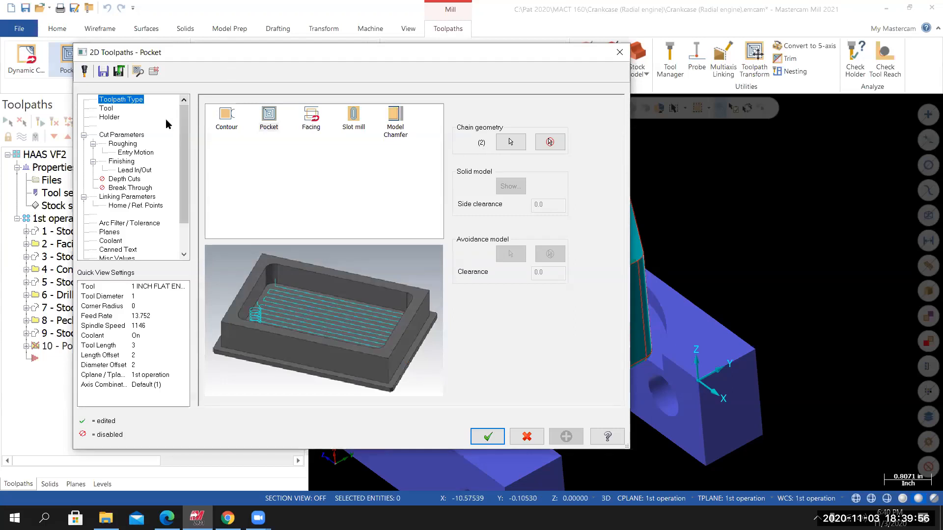
Set the 1 inch flat endmill's feed per tooth to 0.01 and its plunge rate to half of 34.38.
{"action": "left_click", "coordinate": [106, 109]}
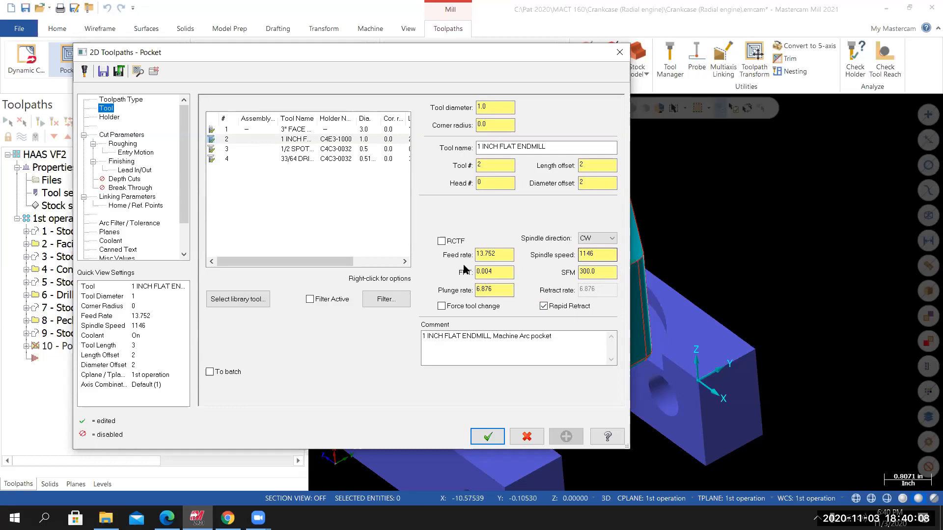
{"action": "double_click", "coordinate": [485, 276]}
{"action": "key", "text": "BackSpace"}
{"action": "type", "text": ".01"}
{"action": "key", "text": "Return"}
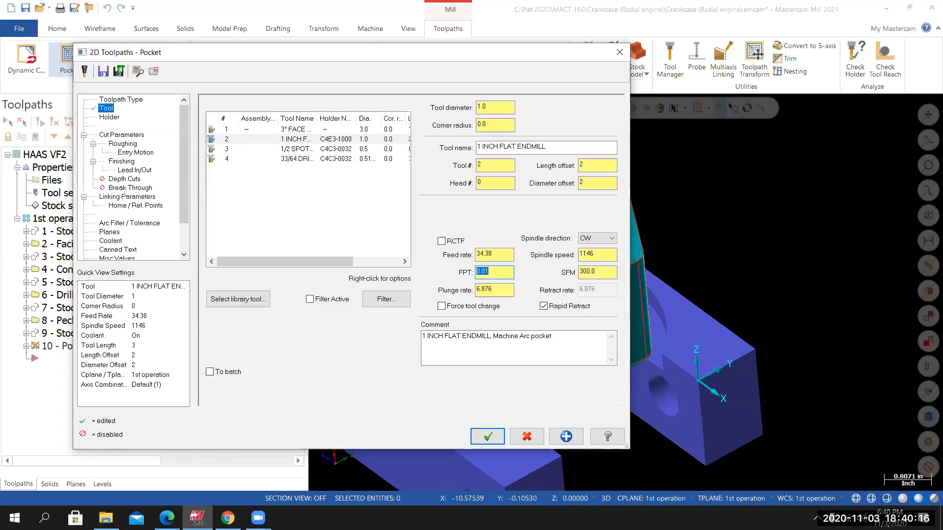
{"action": "left_click_drag", "start_coordinate": [492, 290], "coordinate": [450, 292]}
{"action": "double_click", "coordinate": [489, 294]}
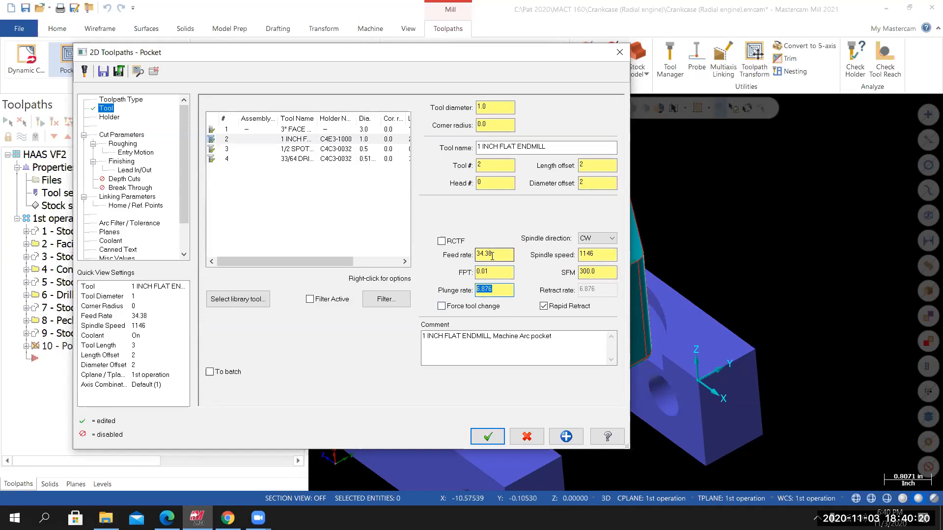
{"action": "type", "text": "34.38/2"}
{"action": "key", "text": "Return"}
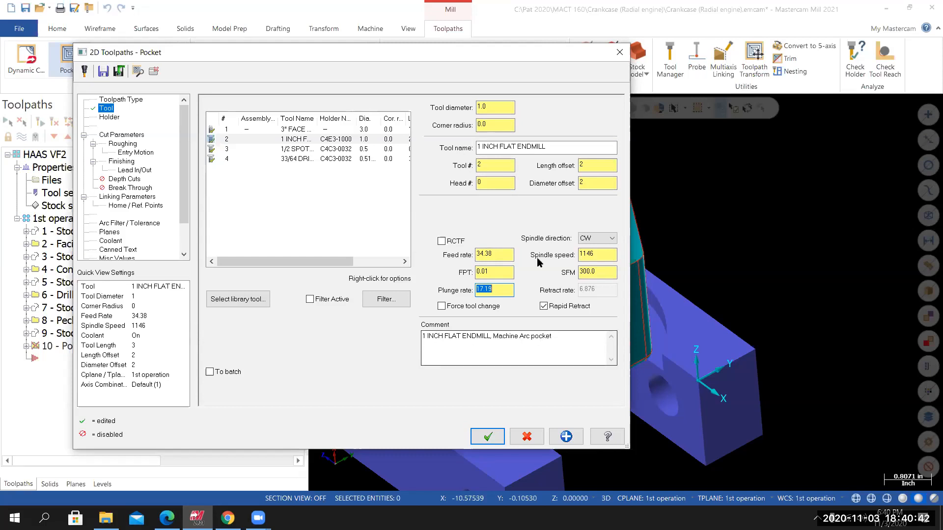
Change the pocket operation's comment to "1 INCH FLAT ENDMILL, MACHINE 3.5 DIAMETER POCKET".
{"action": "left_click", "coordinate": [494, 143]}
{"action": "right_click", "coordinate": [493, 145]}
{"action": "left_click", "coordinate": [517, 188]}
{"action": "left_click_drag", "start_coordinate": [561, 336], "coordinate": [422, 338]}
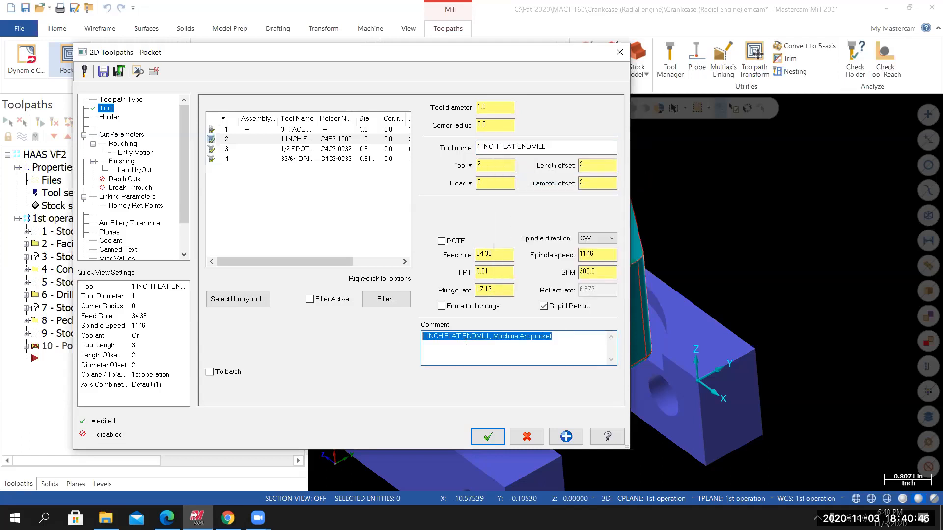
{"action": "right_click", "coordinate": [467, 342]}
{"action": "left_click", "coordinate": [516, 387]}
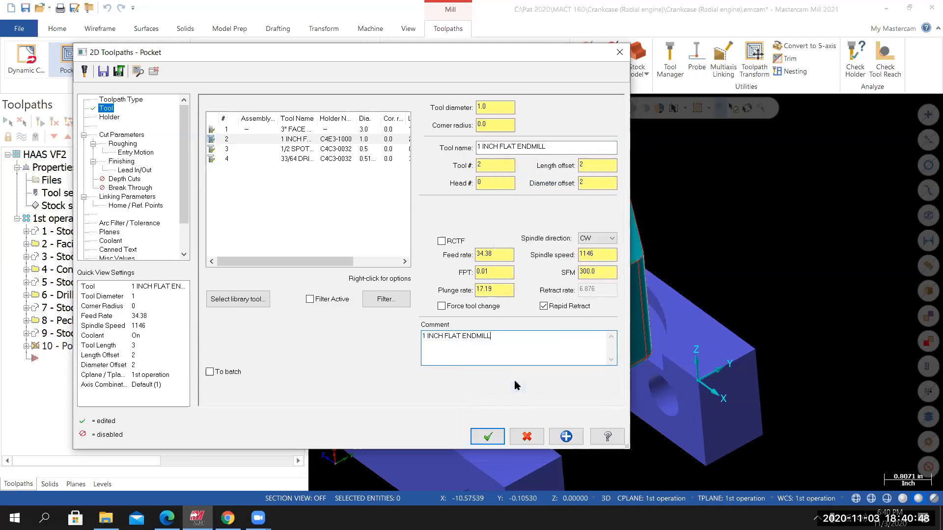
{"action": "type", "text": ", machine 3.5 DIAMER"}
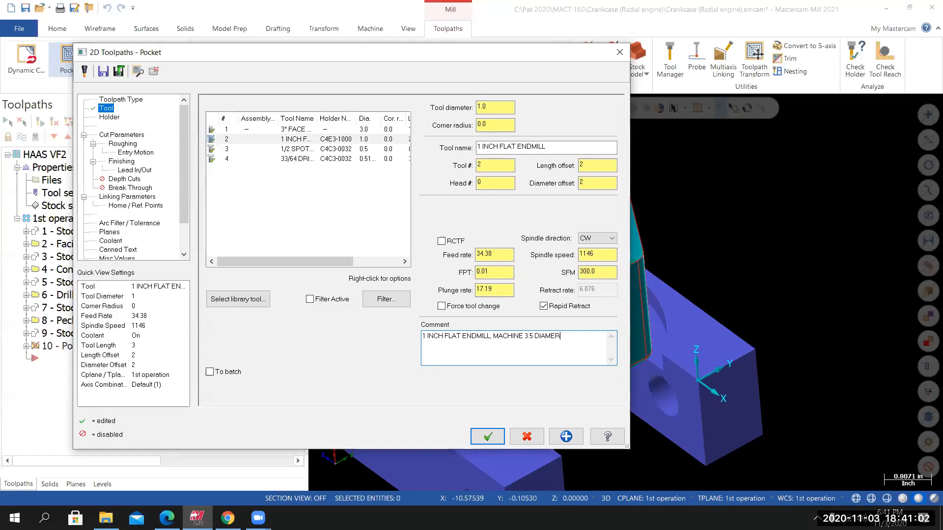
{"action": "type", "text": "ETER POEC"}
{"action": "key", "text": "BackSpace"}
{"action": "key", "text": "BackSpace"}
{"action": "type", "text": "CKET"}
Use Parallel Spiral roughing, and set finishing to keep the tool down without waiting for all pockets to be roughed.
{"action": "left_click", "coordinate": [122, 136]}
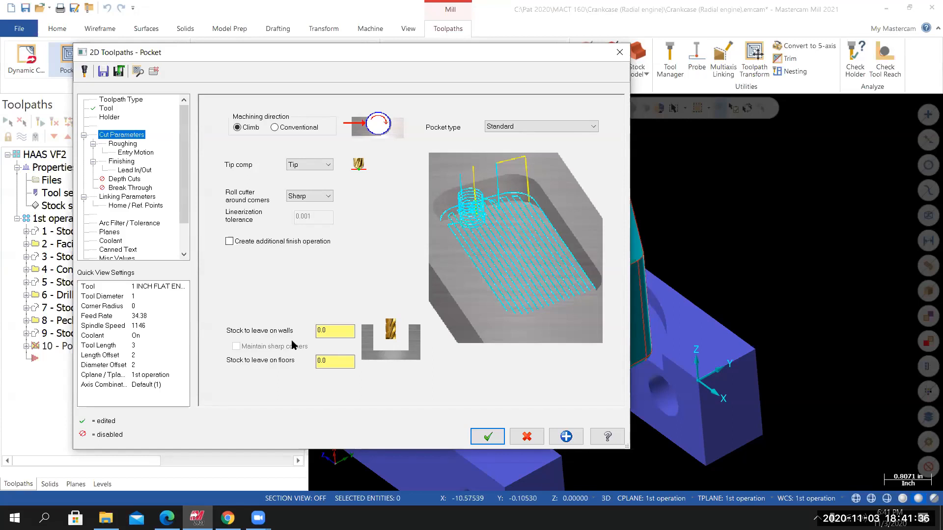
{"action": "left_click", "coordinate": [122, 144]}
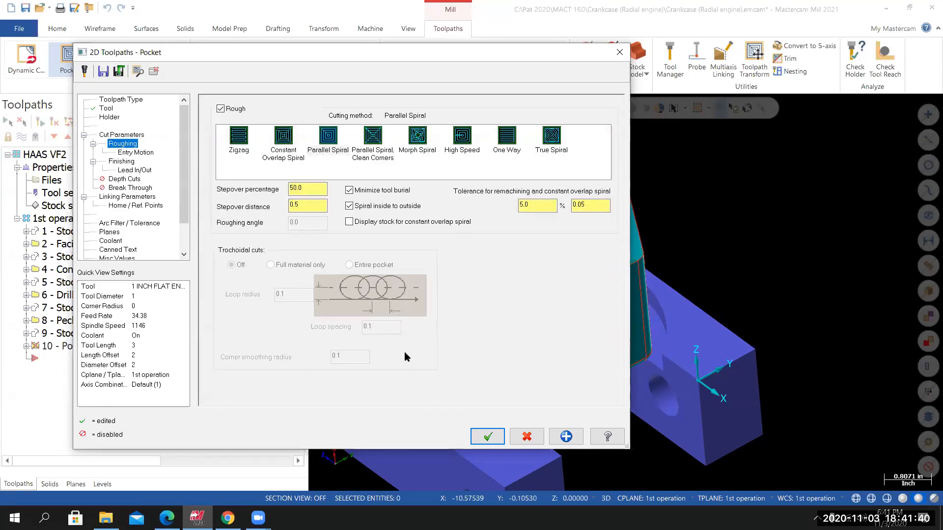
{"action": "left_click", "coordinate": [330, 144]}
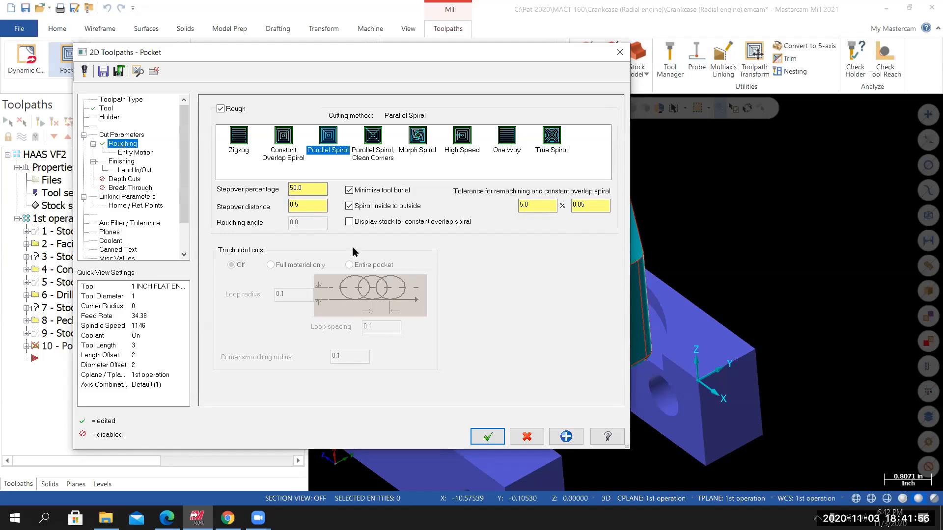
{"action": "left_click", "coordinate": [136, 153]}
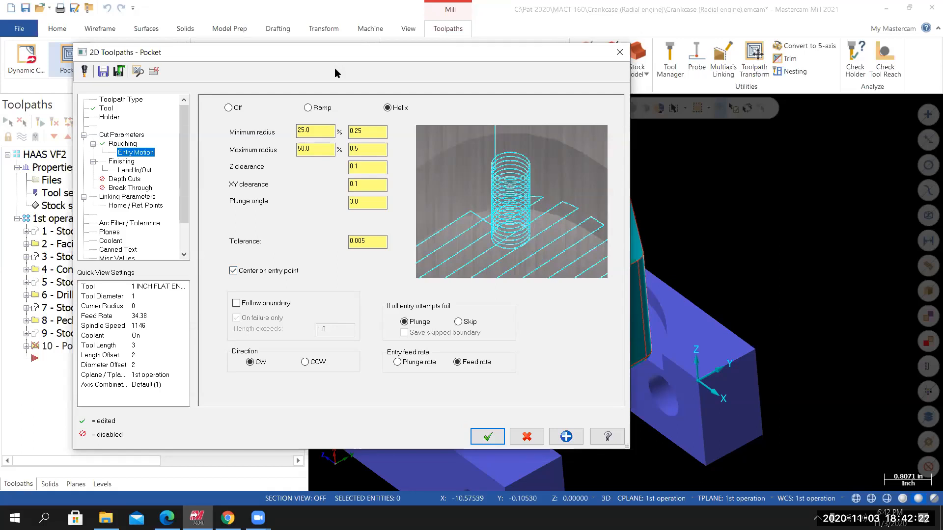
{"action": "left_click", "coordinate": [120, 162]}
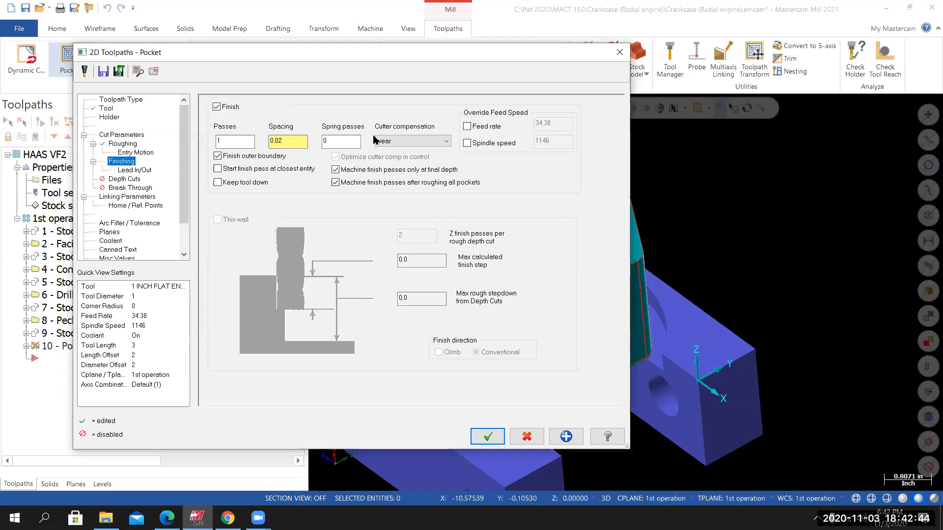
{"action": "left_click", "coordinate": [217, 183]}
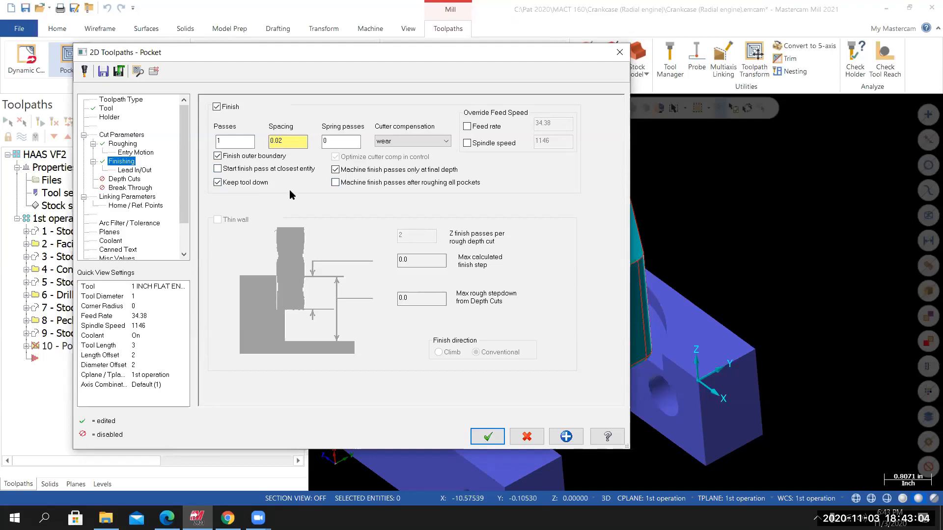
Check the entry and exit line lengths and arc radii of the finishing pass's lead in/out.
{"action": "left_click", "coordinate": [140, 172]}
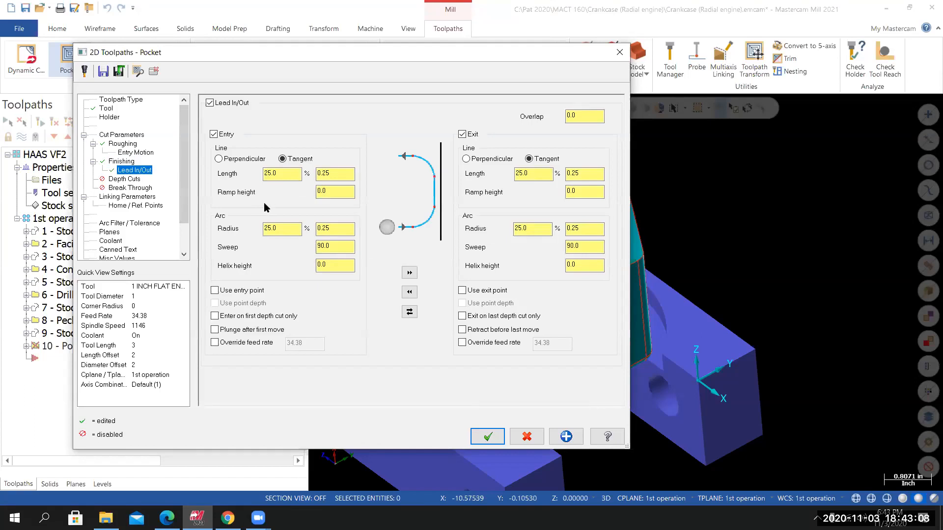
{"action": "left_click", "coordinate": [298, 229]}
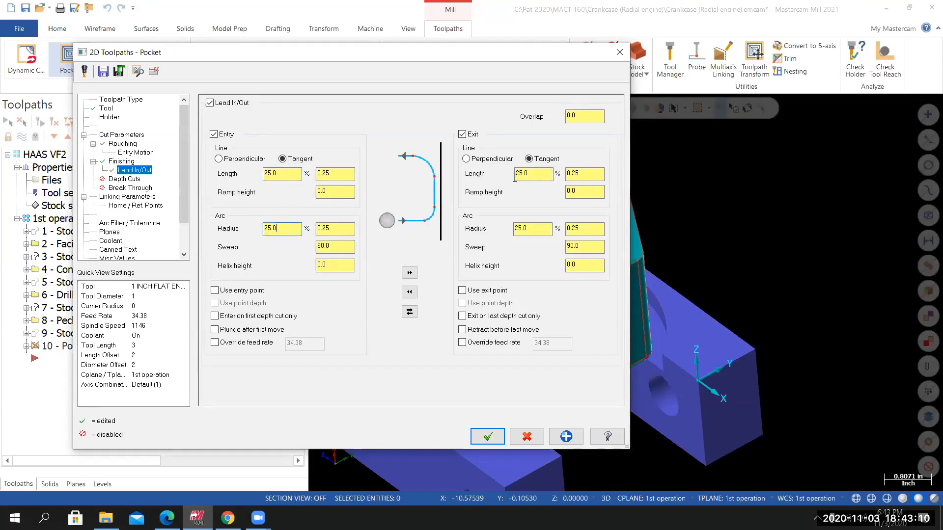
{"action": "left_click", "coordinate": [534, 229]}
{"action": "left_click", "coordinate": [283, 174]}
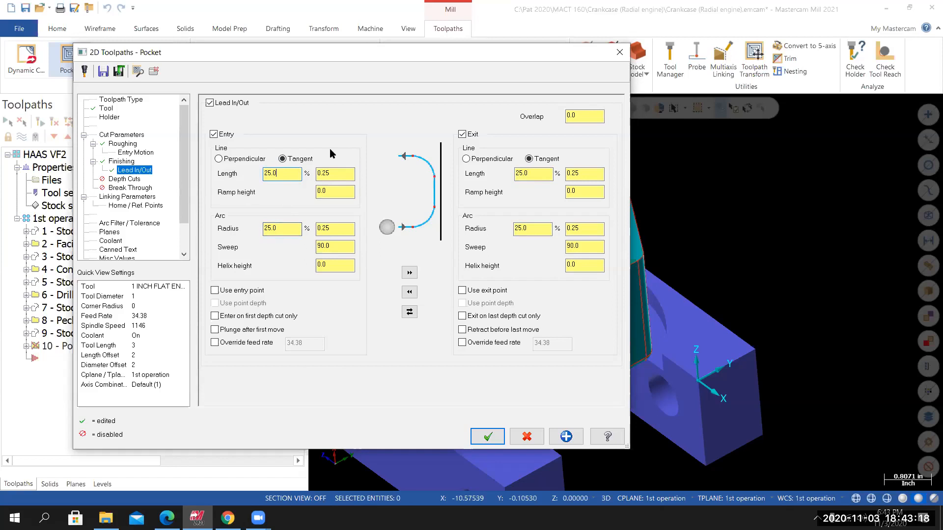
Enable depth cuts for the pocket with a 0.5 maximum rough step and no finish cuts.
{"action": "left_click", "coordinate": [129, 182]}
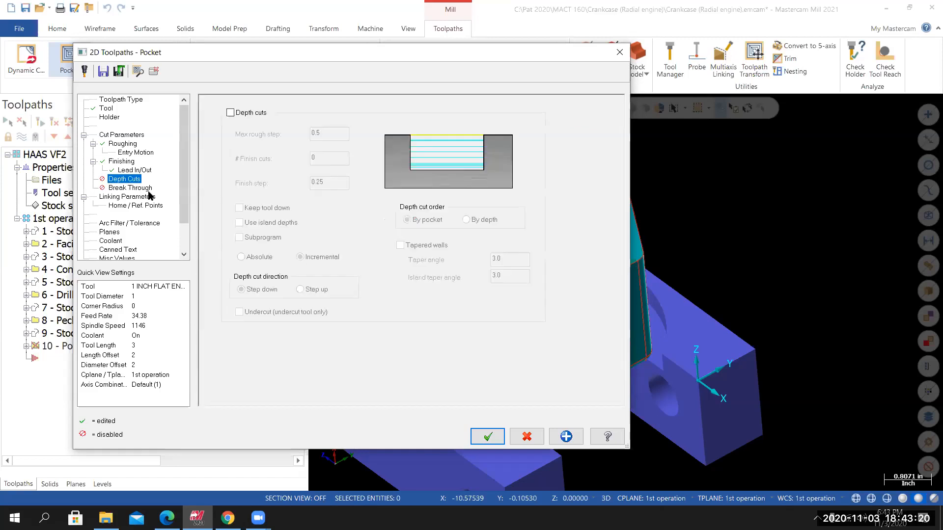
{"action": "left_click", "coordinate": [230, 113]}
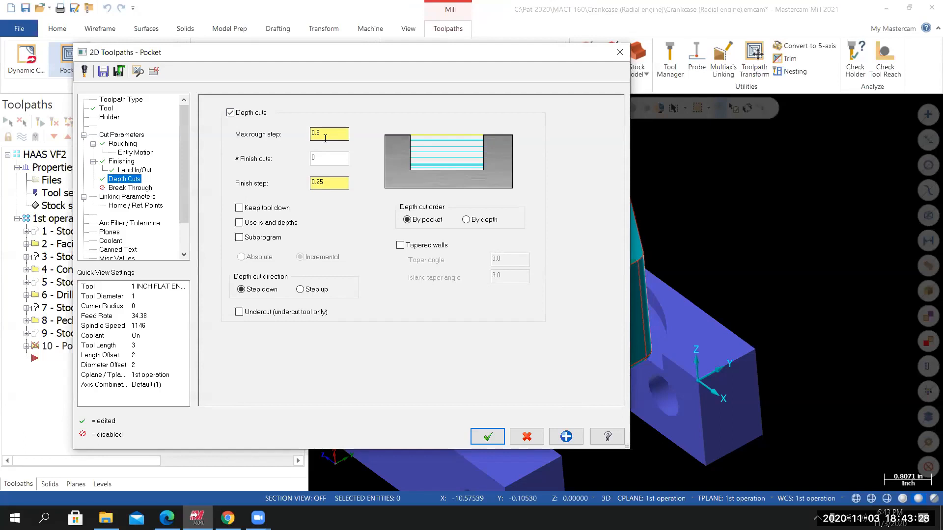
{"action": "left_click", "coordinate": [316, 184]}
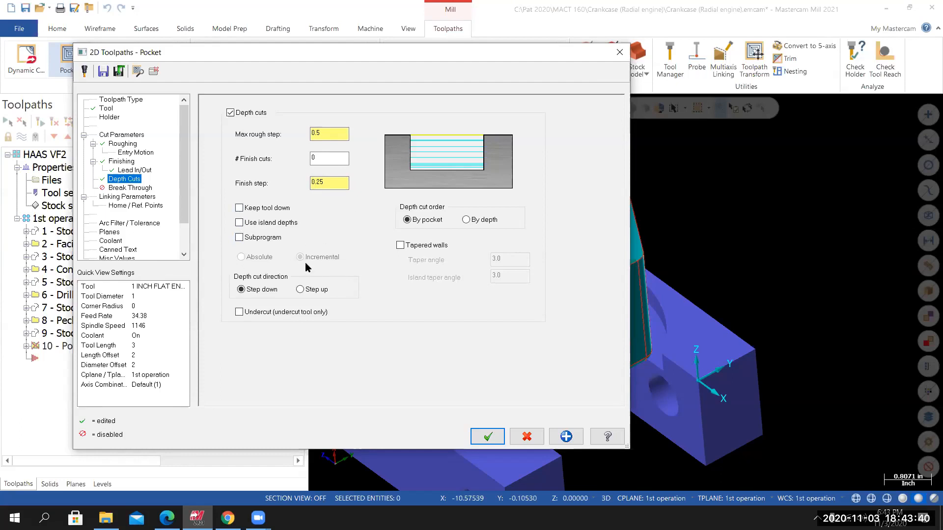
Enable the clearance height, reference it to a point on the part's top, and raise it to 4.355 absolute.
{"action": "left_click", "coordinate": [127, 197]}
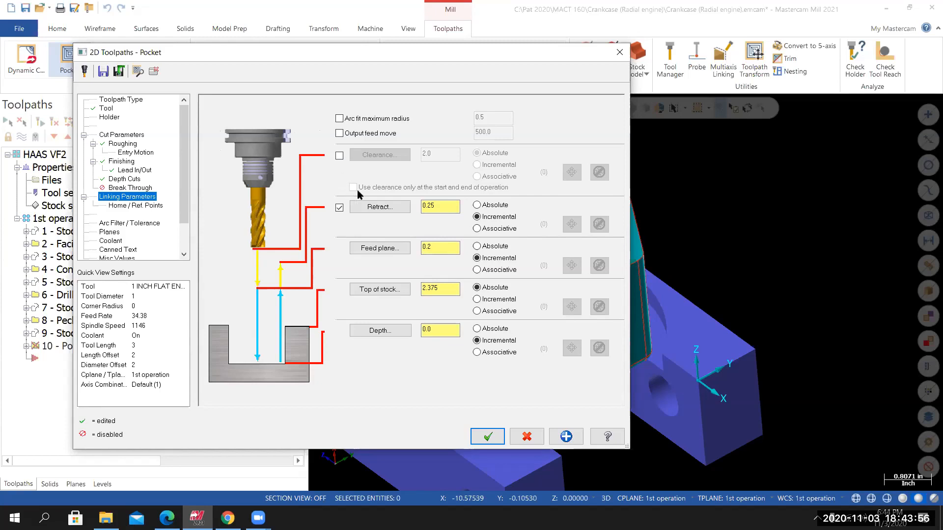
{"action": "left_click", "coordinate": [340, 156]}
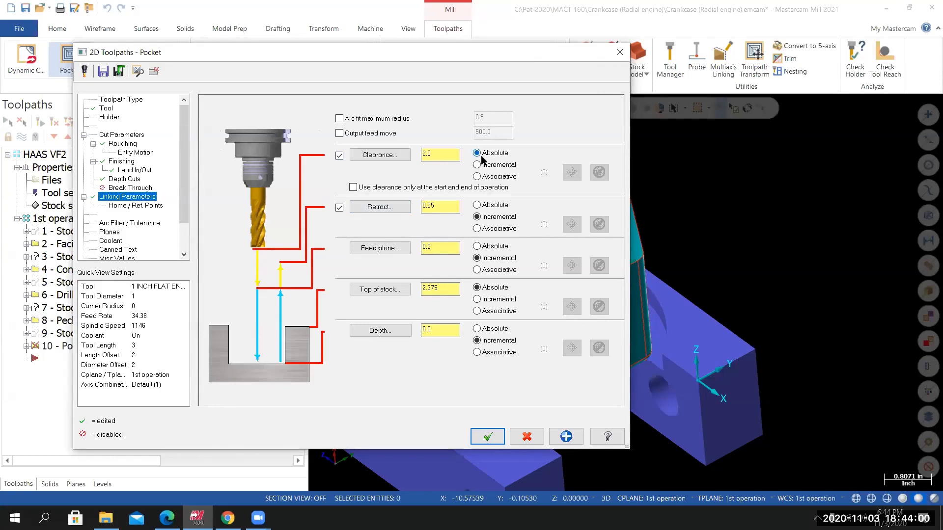
{"action": "left_click", "coordinate": [382, 156]}
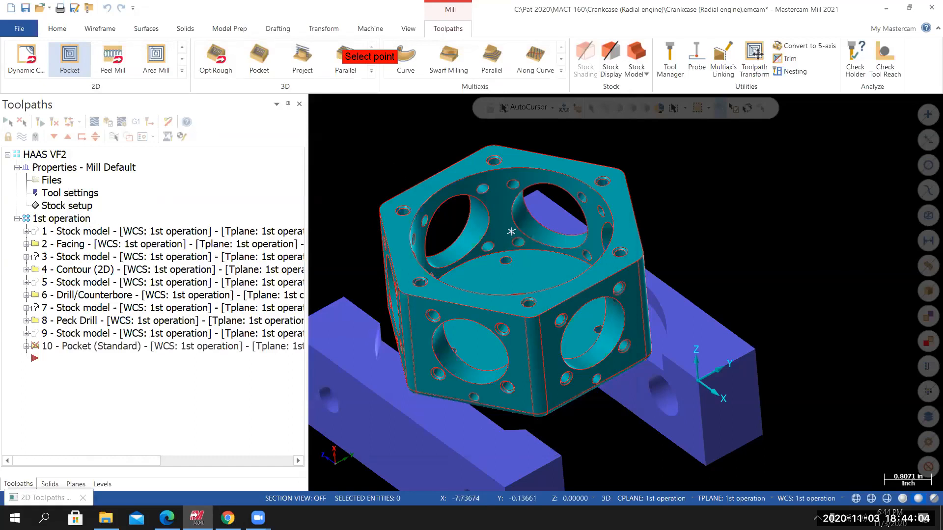
{"action": "left_click", "coordinate": [439, 192]}
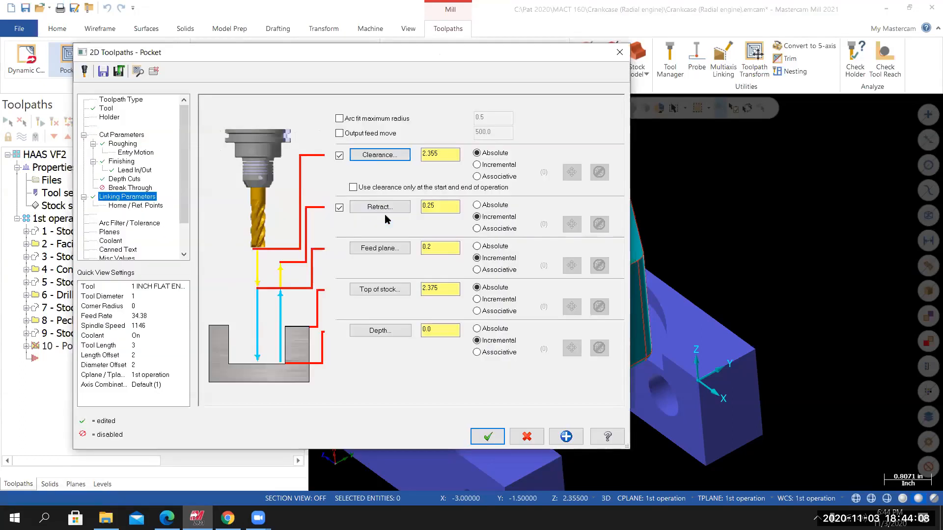
{"action": "left_click", "coordinate": [438, 155]}
{"action": "left_click", "coordinate": [449, 156]}
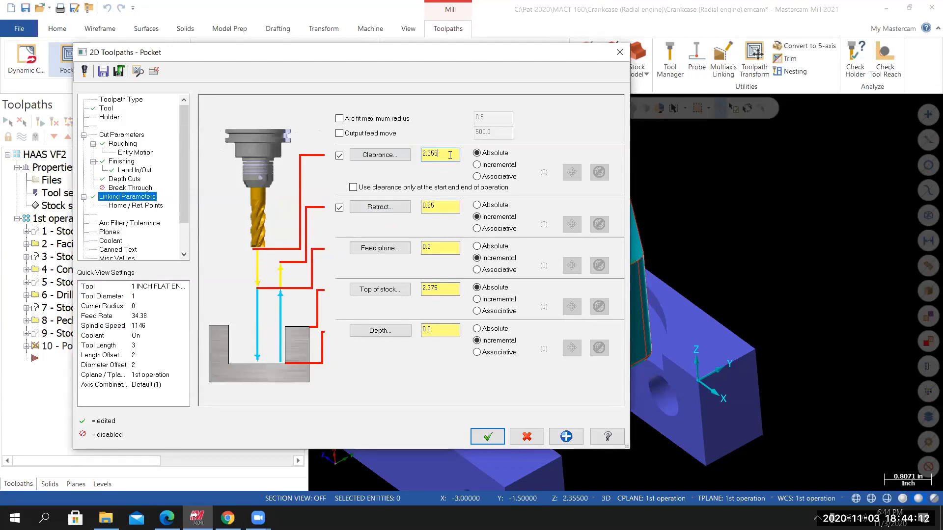
{"action": "key", "text": "Return"}
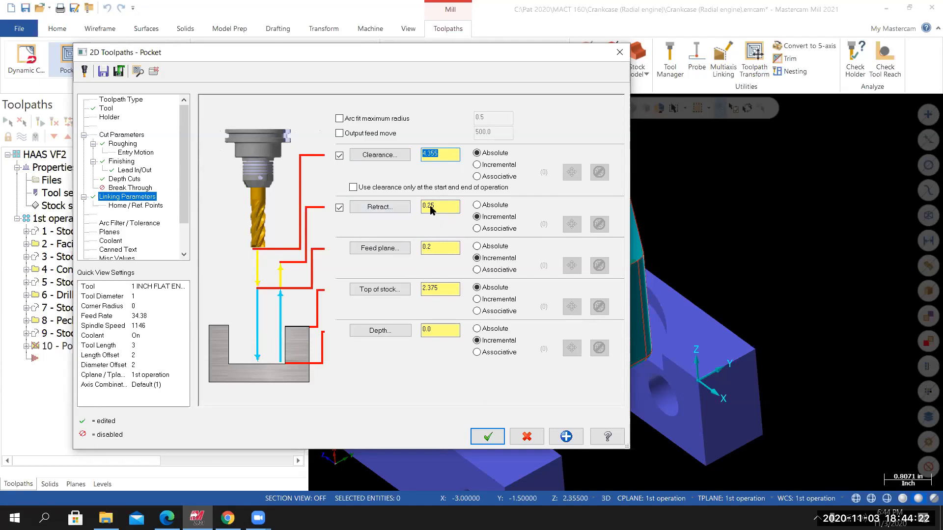
Make the retract height absolute, reference it to a point on the part's top face, and raise it by 0.25 to 2.605.
{"action": "left_click", "coordinate": [477, 206]}
{"action": "left_click", "coordinate": [457, 248]}
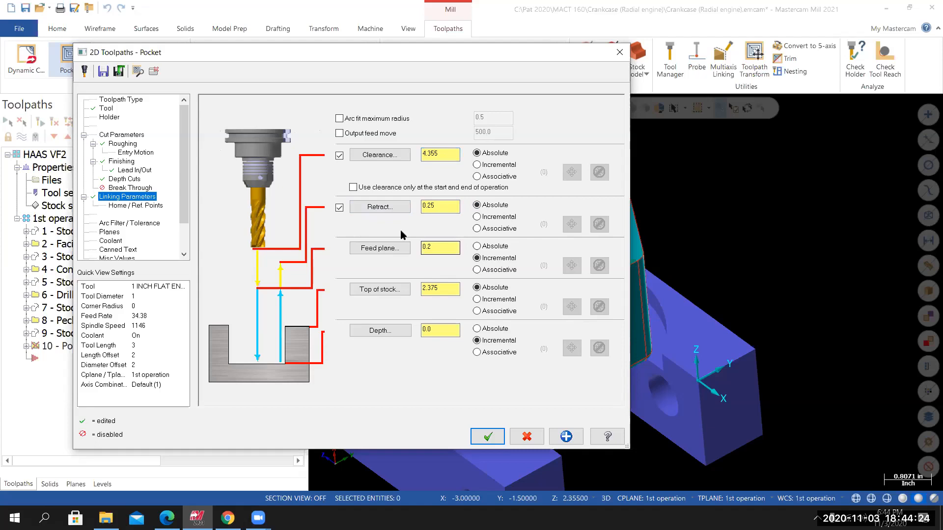
{"action": "left_click", "coordinate": [377, 209]}
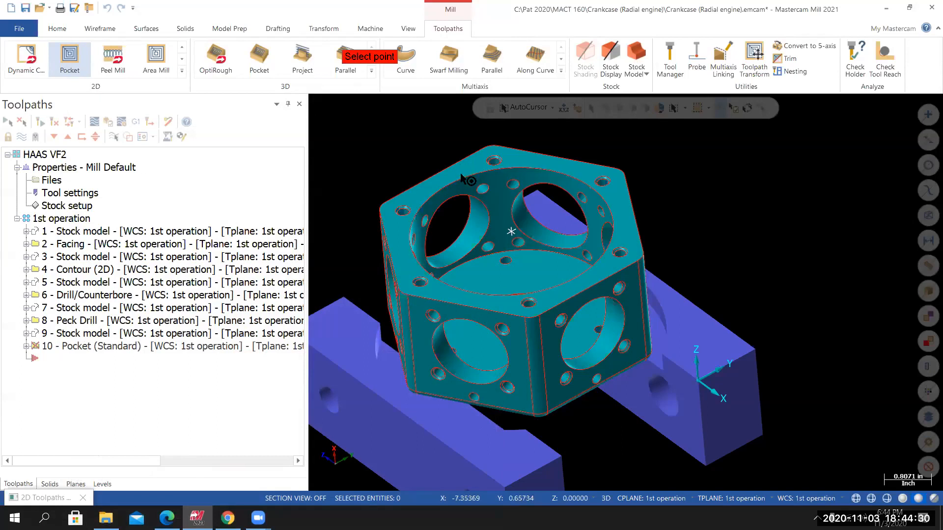
{"action": "left_click", "coordinate": [463, 181]}
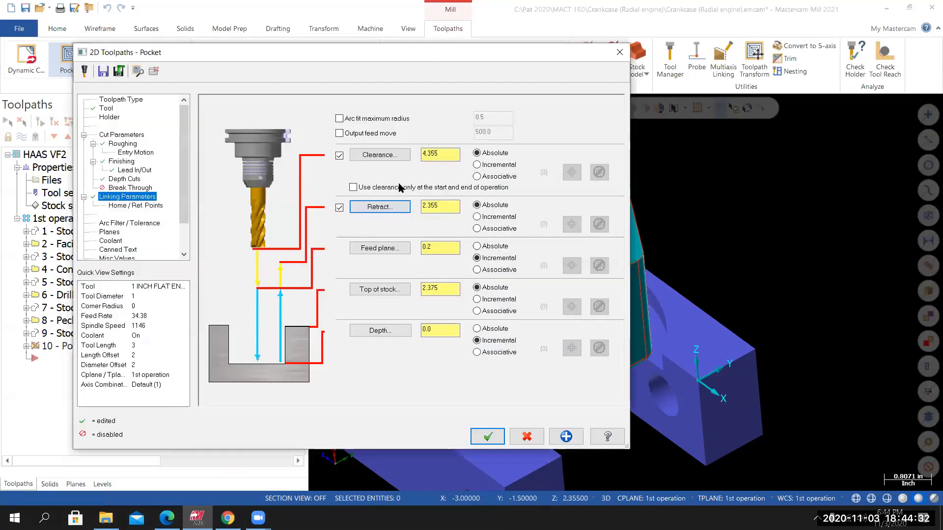
{"action": "left_click", "coordinate": [443, 206]}
{"action": "type", "text": "+.25"}
{"action": "key", "text": "Return"}
Set the incremental feed plane to 0.1 and reference the top of stock to the part's top face at 2.355.
{"action": "key", "text": "Tab"}
{"action": "type", "text": ".1"}
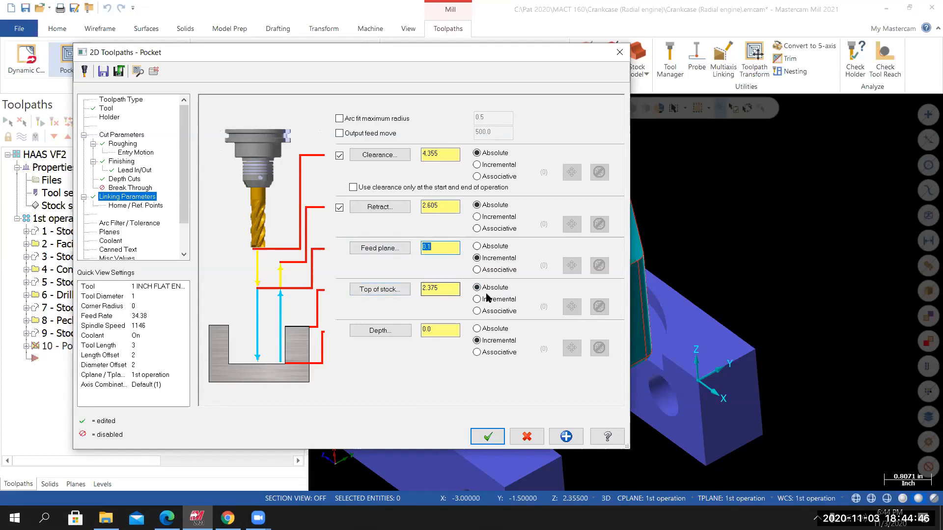
{"action": "left_click", "coordinate": [376, 291]}
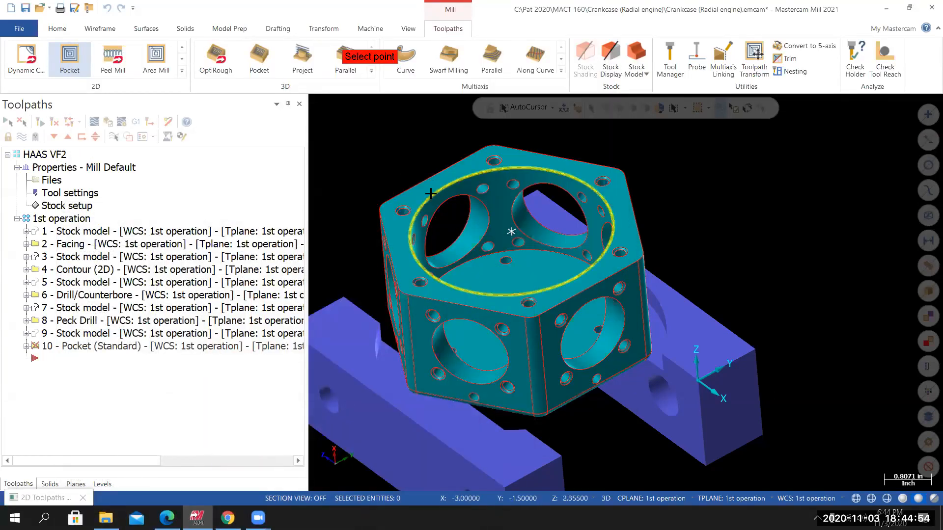
{"action": "left_click", "coordinate": [407, 201]}
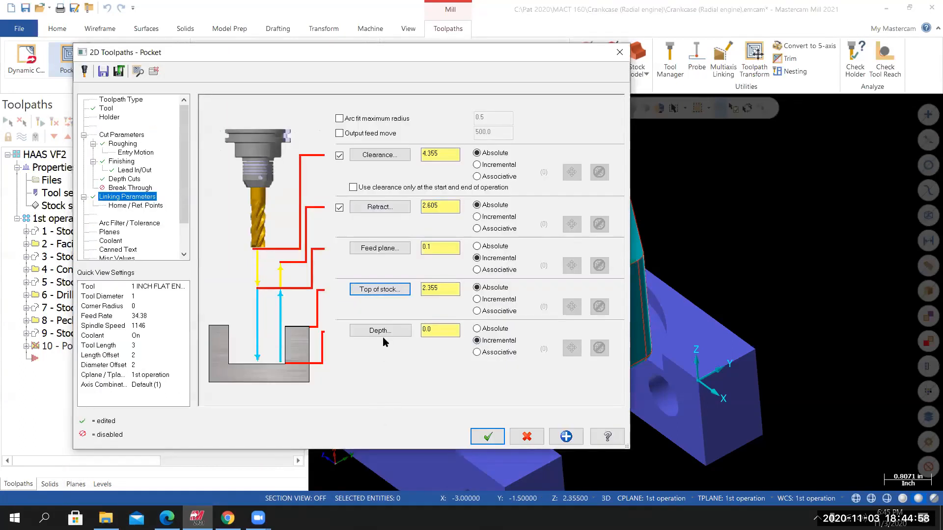
Set the absolute depth to 0.545 by picking a point on the bore's floor, and generate the pocket toolpath.
{"action": "left_click", "coordinate": [477, 329]}
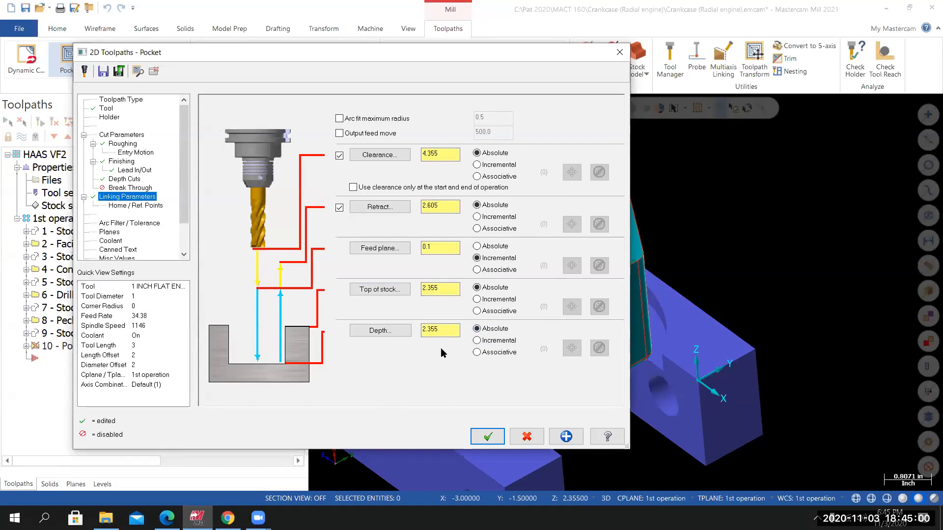
{"action": "left_click", "coordinate": [380, 331]}
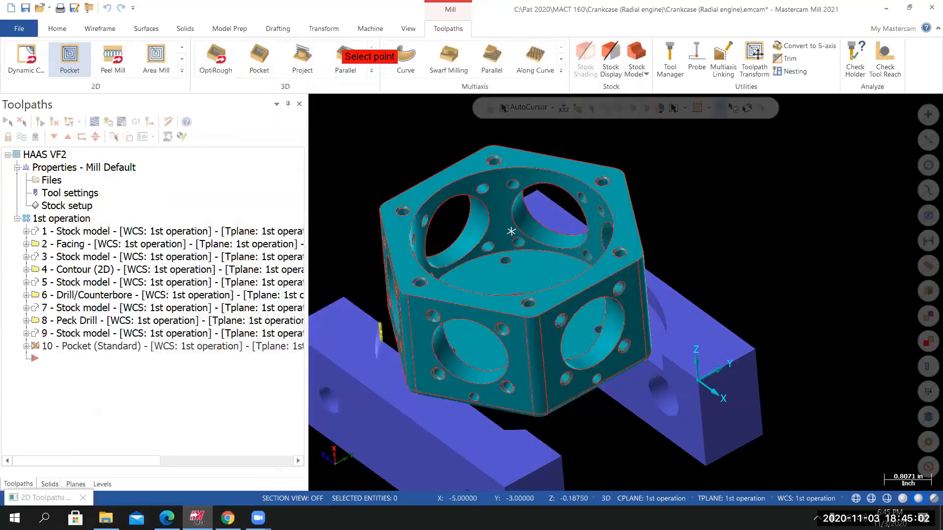
{"action": "middle_click_drag", "start_coordinate": [511, 232], "coordinate": [488, 243]}
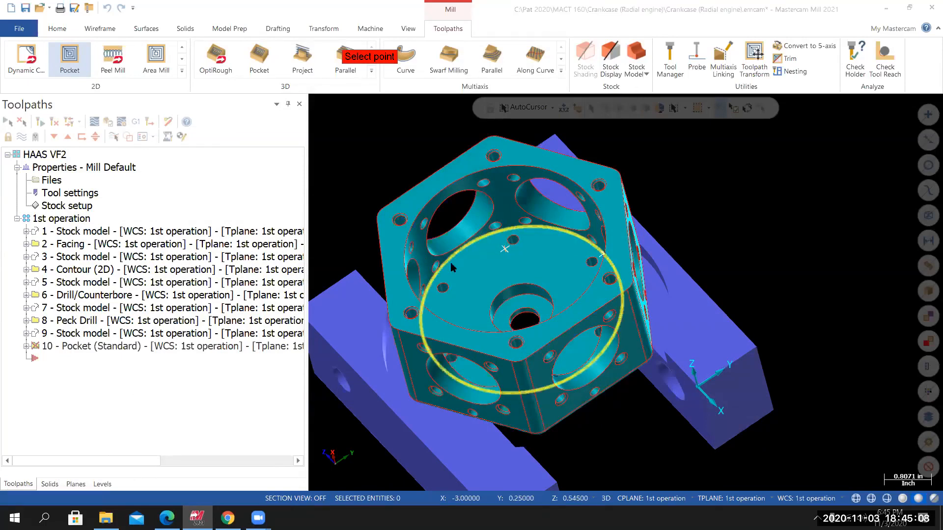
{"action": "left_click", "coordinate": [492, 237]}
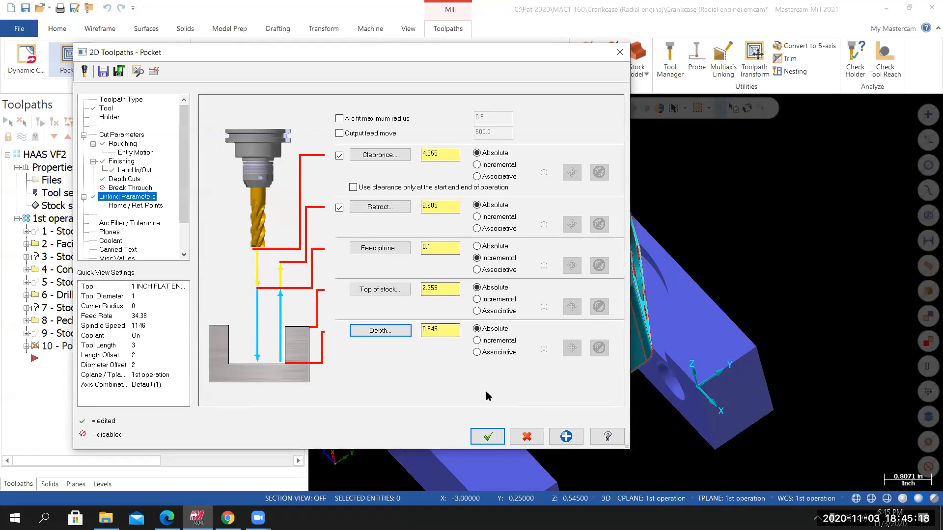
{"action": "left_click", "coordinate": [484, 438]}
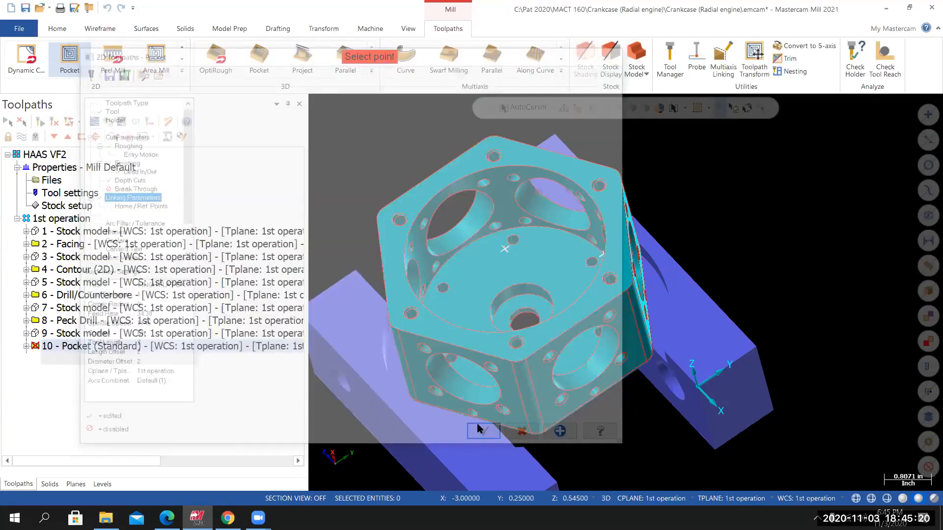
Backplot the pocket toolpath and examine the endmill's motion inside the bore.
{"action": "middle_click_drag", "start_coordinate": [478, 417], "coordinate": [541, 287]}
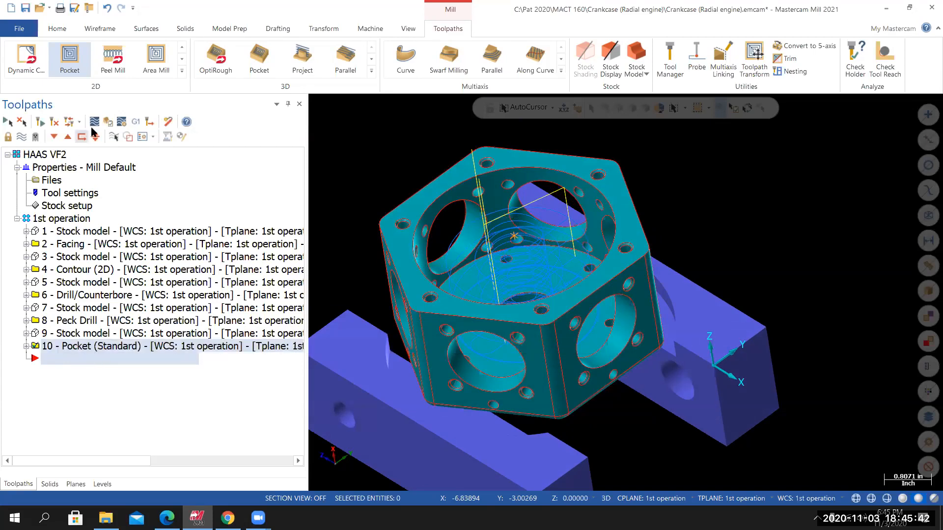
{"action": "left_click", "coordinate": [95, 124]}
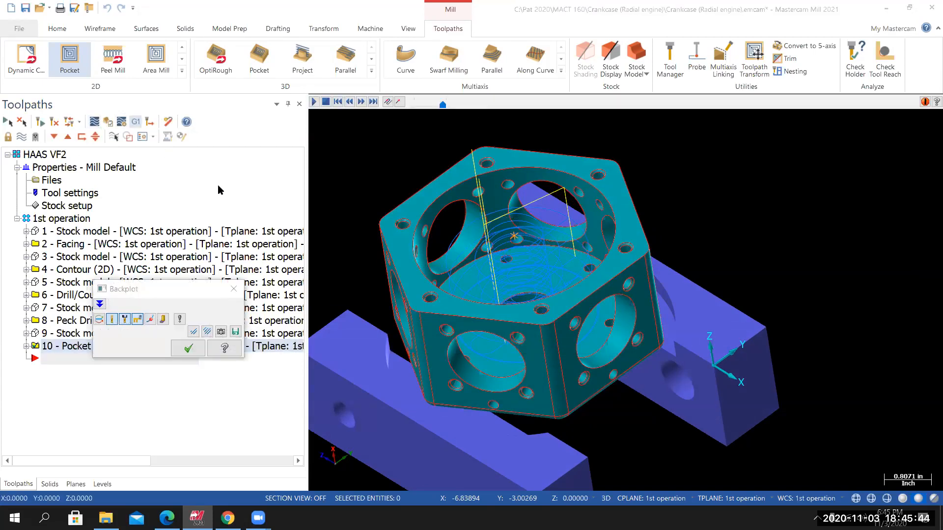
{"action": "left_click", "coordinate": [313, 103]}
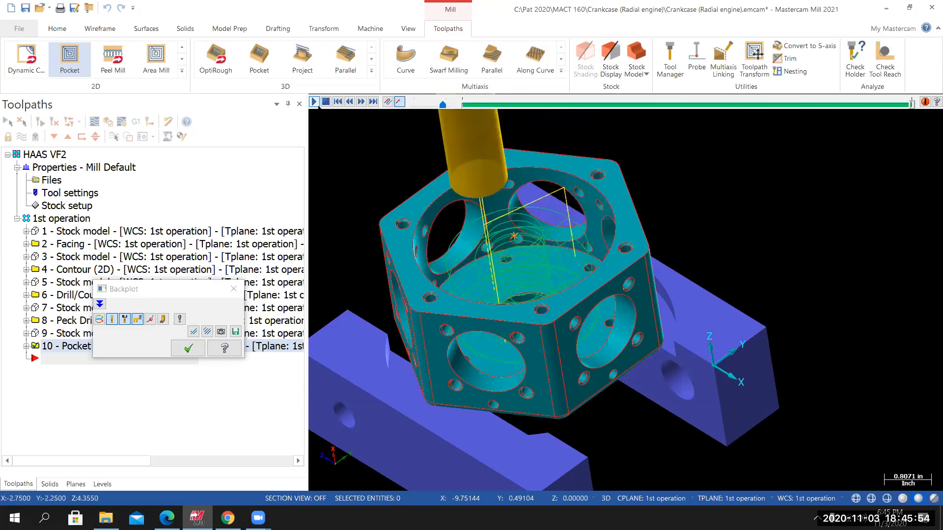
{"action": "middle_click_drag", "start_coordinate": [497, 210], "coordinate": [423, 319]}
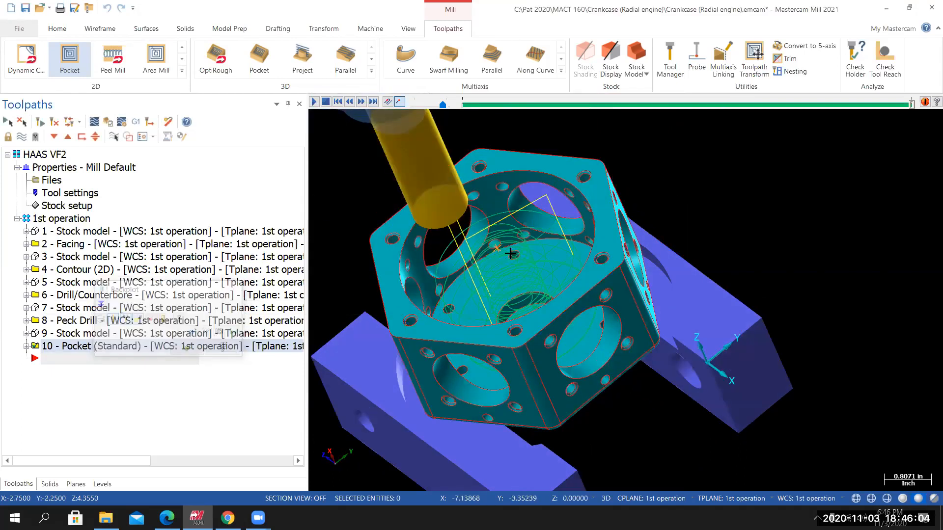
Reopen the pocket operation's parameters and check the helix entry motion settings.
{"action": "left_click", "coordinate": [26, 346]}
{"action": "left_click", "coordinate": [76, 359]}
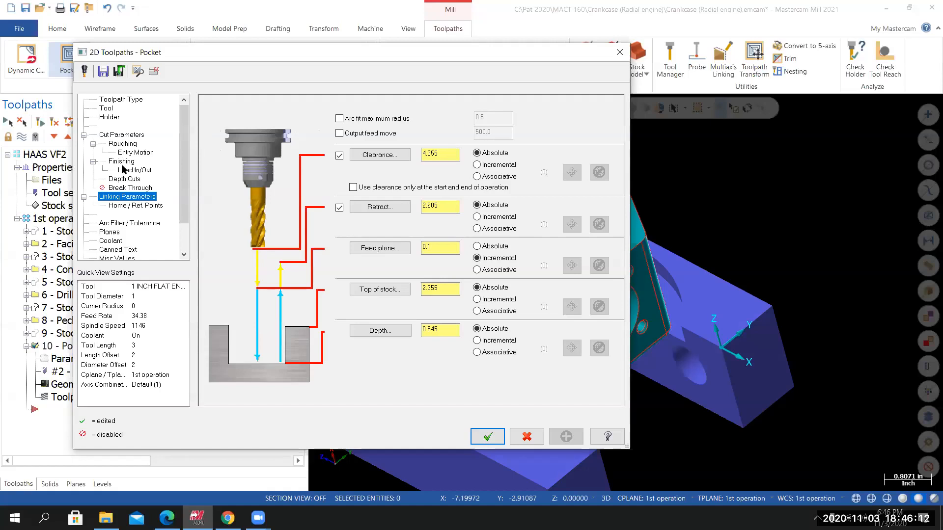
{"action": "left_click", "coordinate": [136, 153]}
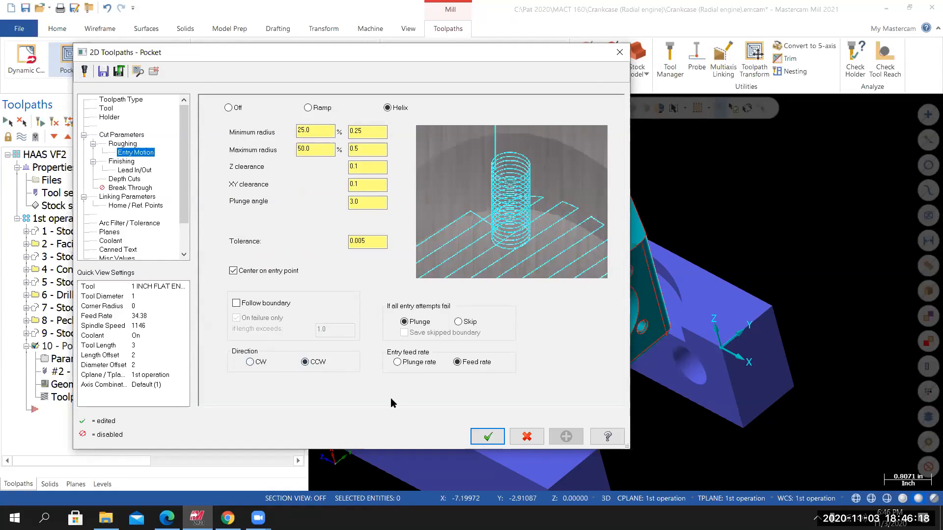
{"action": "left_click", "coordinate": [491, 437]}
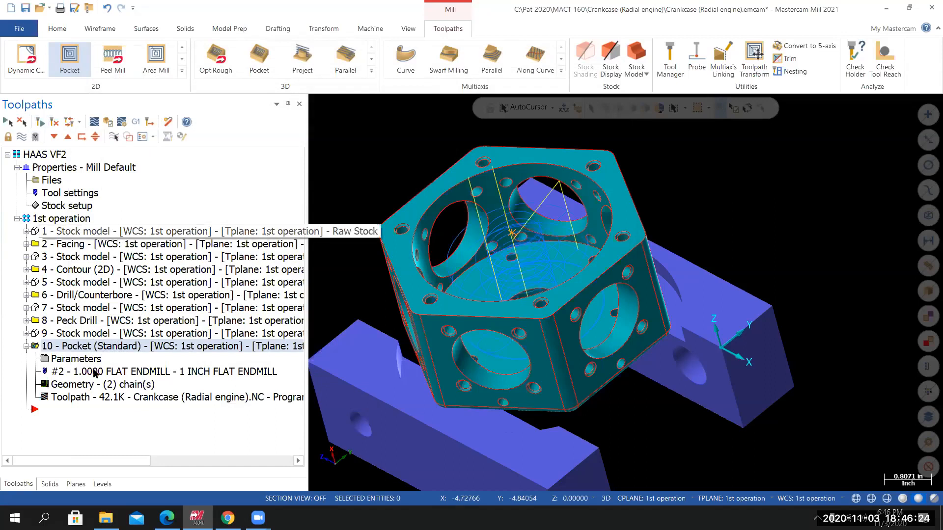
Replay the pocket backplot at a slower speed from an earlier point in the toolpath.
{"action": "left_click", "coordinate": [96, 122]}
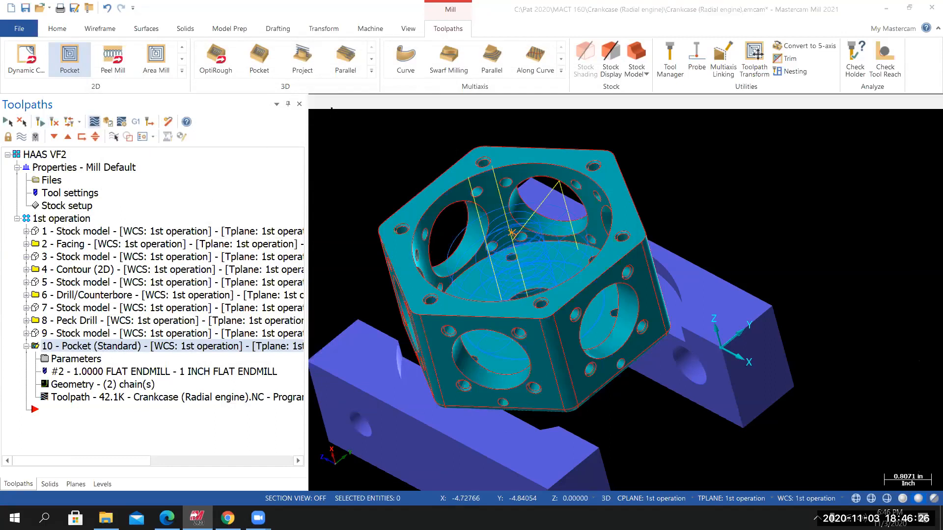
{"action": "left_click", "coordinate": [313, 103]}
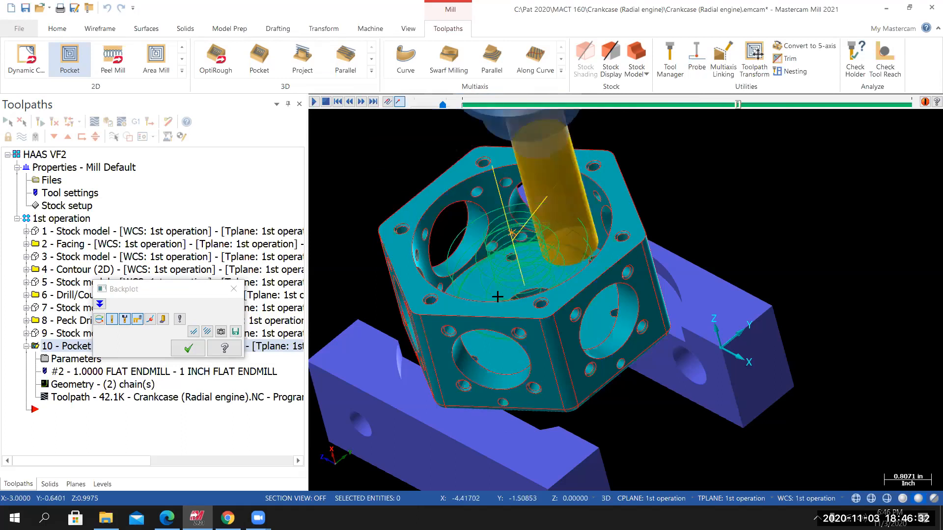
{"action": "left_click_drag", "start_coordinate": [442, 104], "coordinate": [424, 105]}
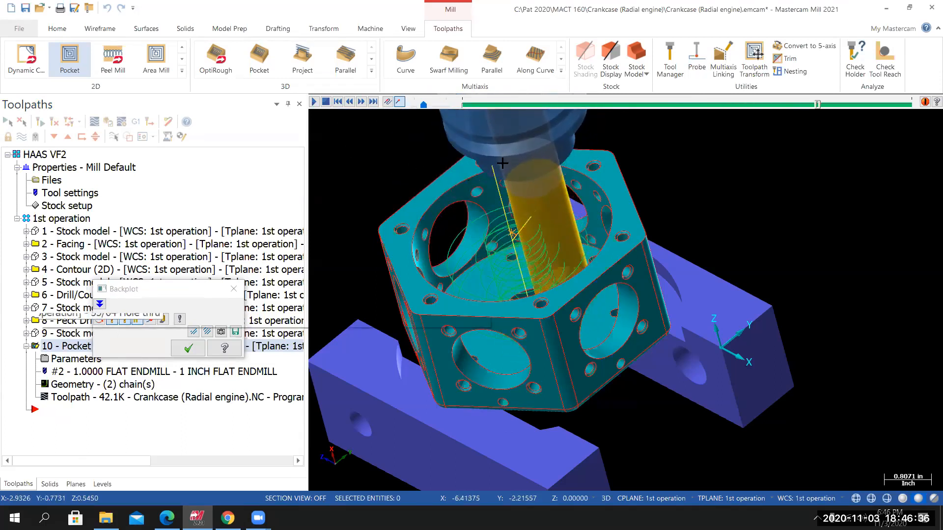
{"action": "left_click", "coordinate": [654, 105]}
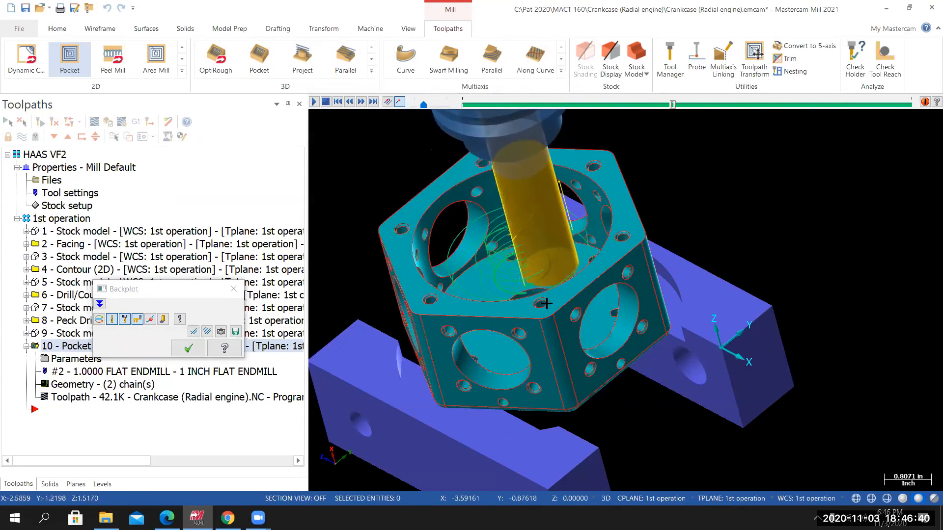
Examine the endmill's cutting passes and final retract in the bore from close up and several angles, and close the backplot.
{"action": "middle_click_drag", "start_coordinate": [564, 309], "coordinate": [546, 299]}
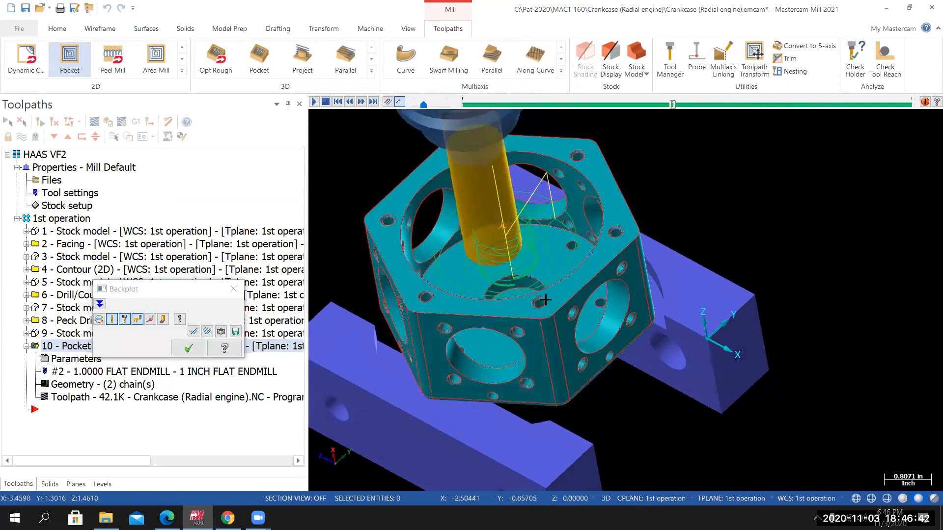
{"action": "scroll", "coordinate": [479, 295], "scroll_direction": "up", "scroll_amount": 5}
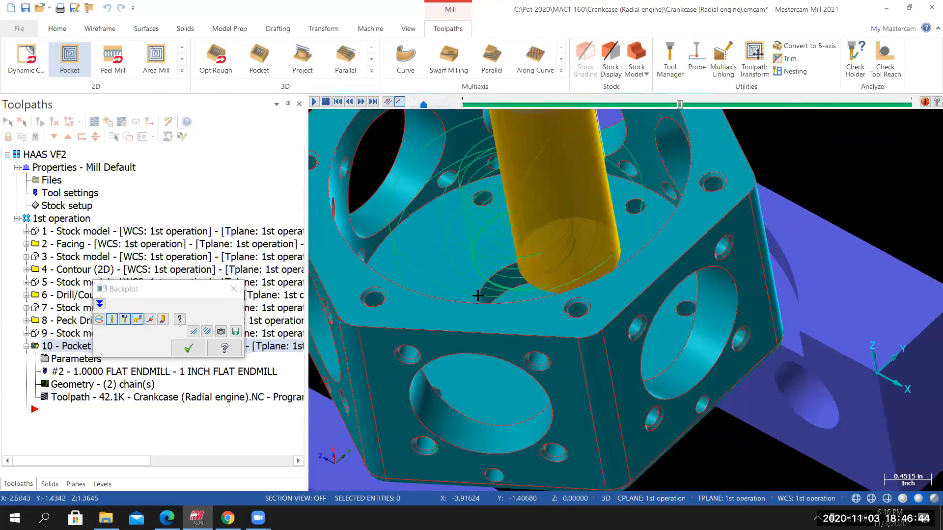
{"action": "scroll", "coordinate": [478, 296], "scroll_direction": "up", "scroll_amount": 1}
{"action": "scroll", "coordinate": [485, 297], "scroll_direction": "down", "scroll_amount": 3}
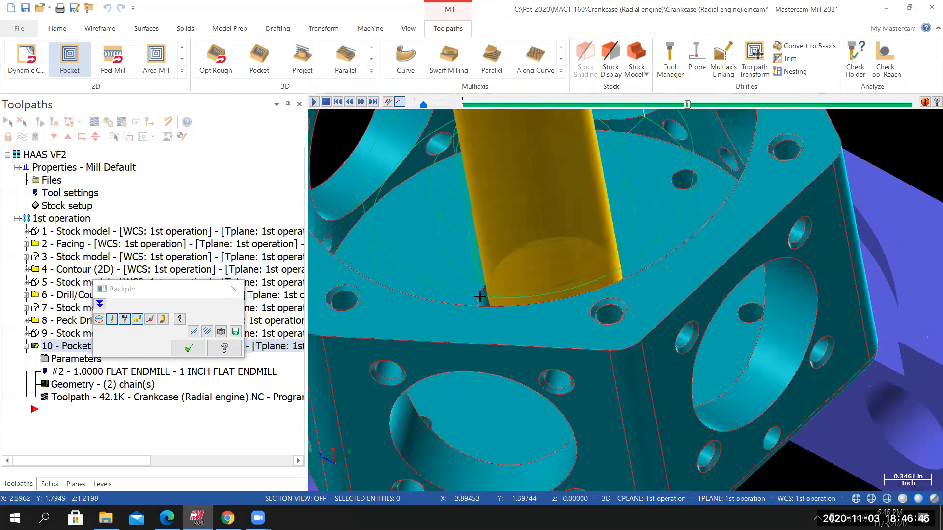
{"action": "middle_click_drag", "start_coordinate": [485, 306], "coordinate": [487, 306]}
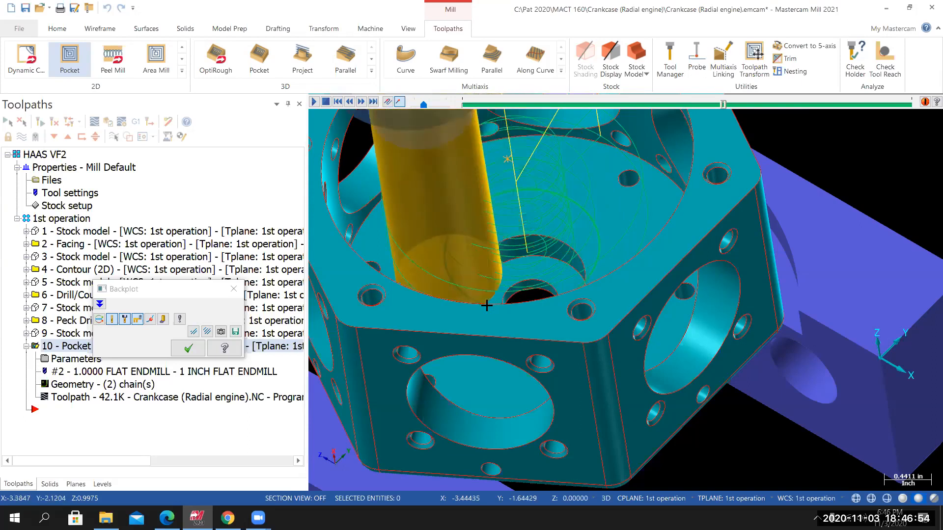
{"action": "middle_click_drag", "start_coordinate": [487, 306], "coordinate": [495, 294]}
{"action": "scroll", "coordinate": [494, 293], "scroll_direction": "down", "scroll_amount": 3}
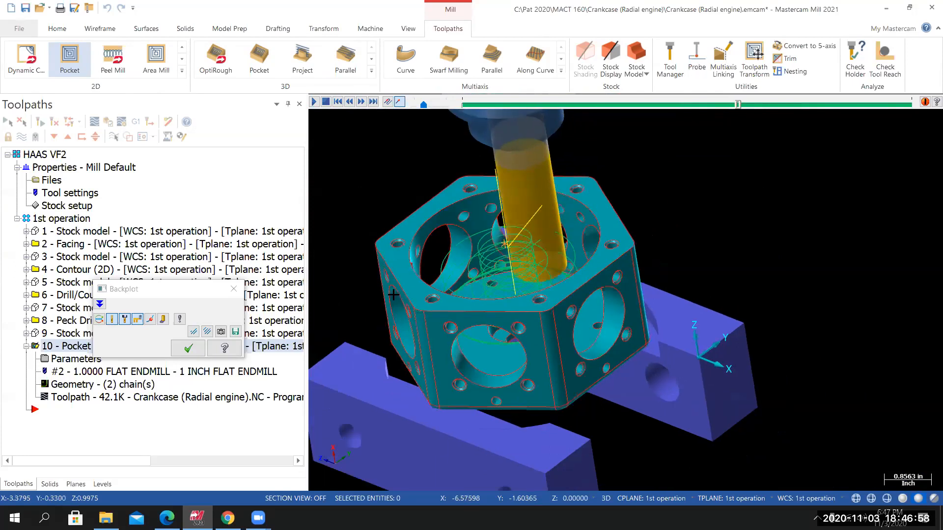
{"action": "middle_click_drag", "start_coordinate": [396, 295], "coordinate": [470, 308]}
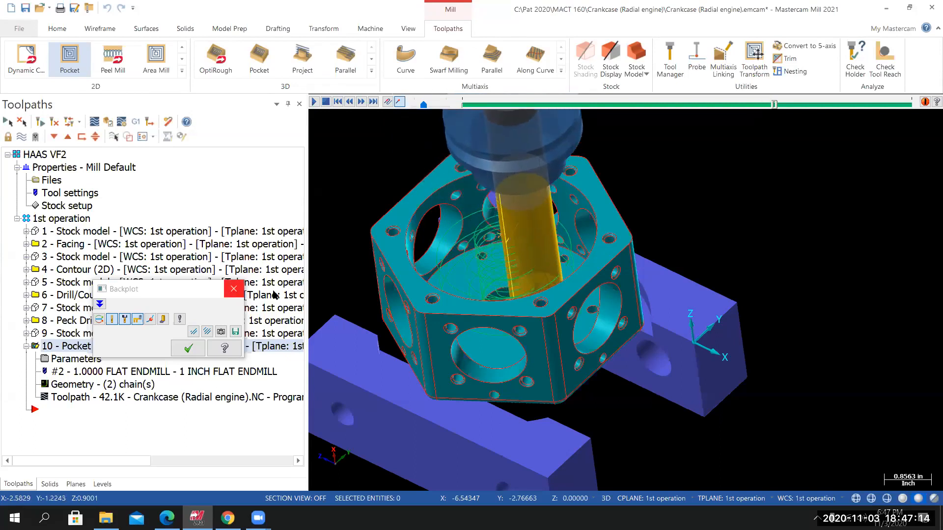
{"action": "middle_click_drag", "start_coordinate": [487, 279], "coordinate": [493, 296]}
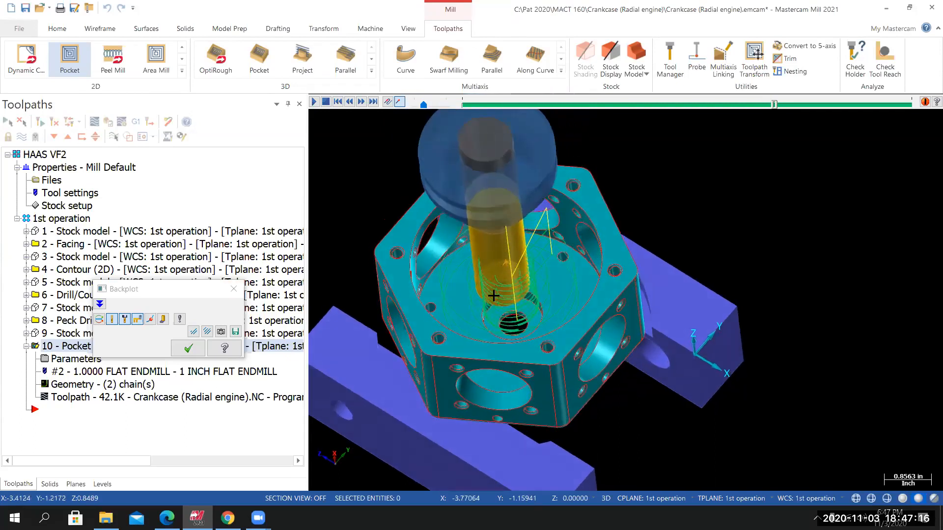
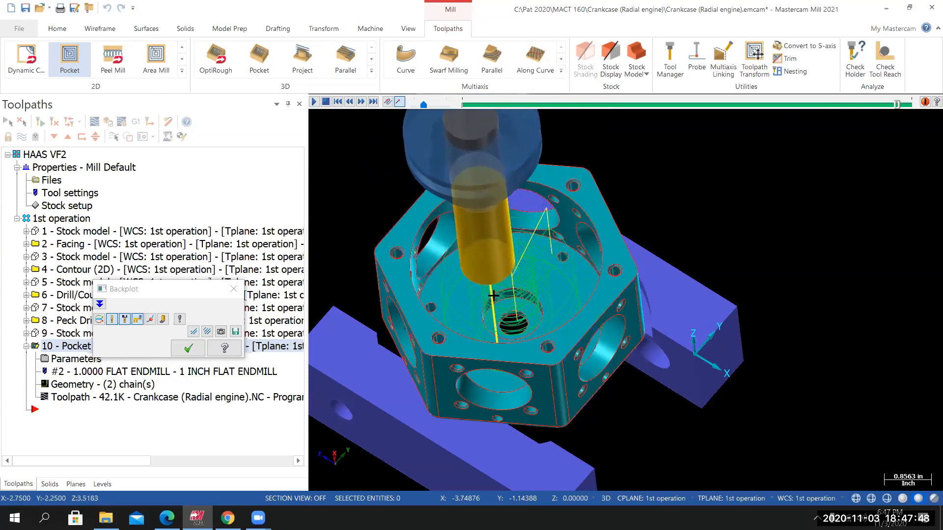
{"action": "middle_click_drag", "start_coordinate": [476, 283], "coordinate": [443, 269]}
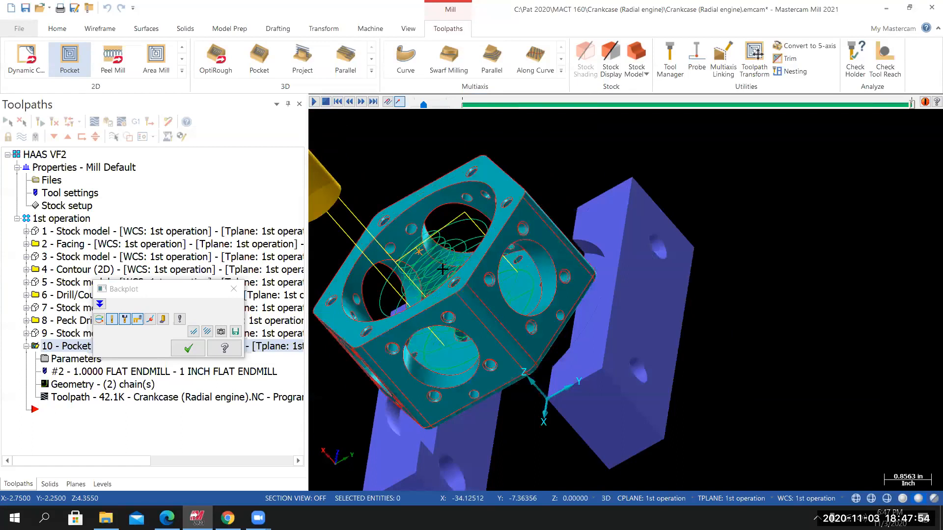
{"action": "middle_click_drag", "start_coordinate": [222, 282], "coordinate": [295, 289]}
{"action": "left_click", "coordinate": [188, 348]}
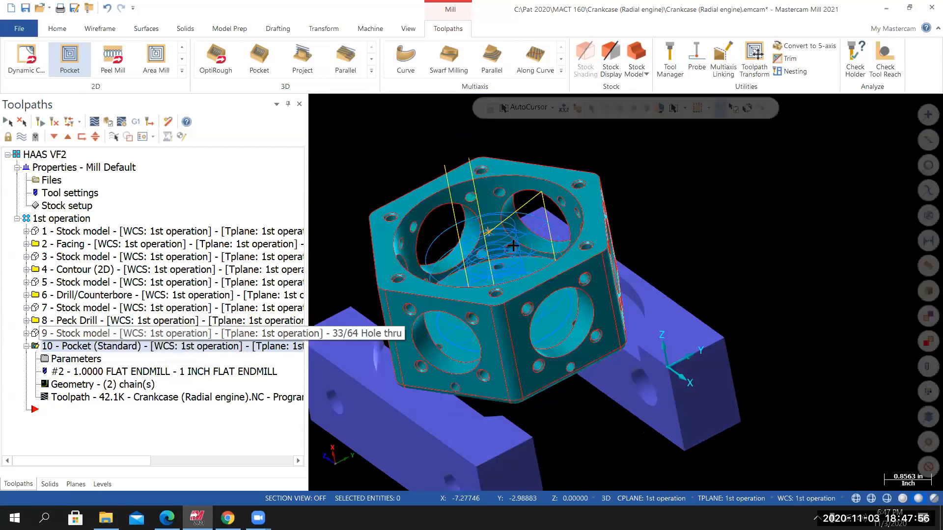
Hide the pocket operation's toolpath display and select all operations in the 1st operation group.
{"action": "middle_click_drag", "start_coordinate": [536, 293], "coordinate": [514, 246]}
{"action": "left_click", "coordinate": [21, 137]}
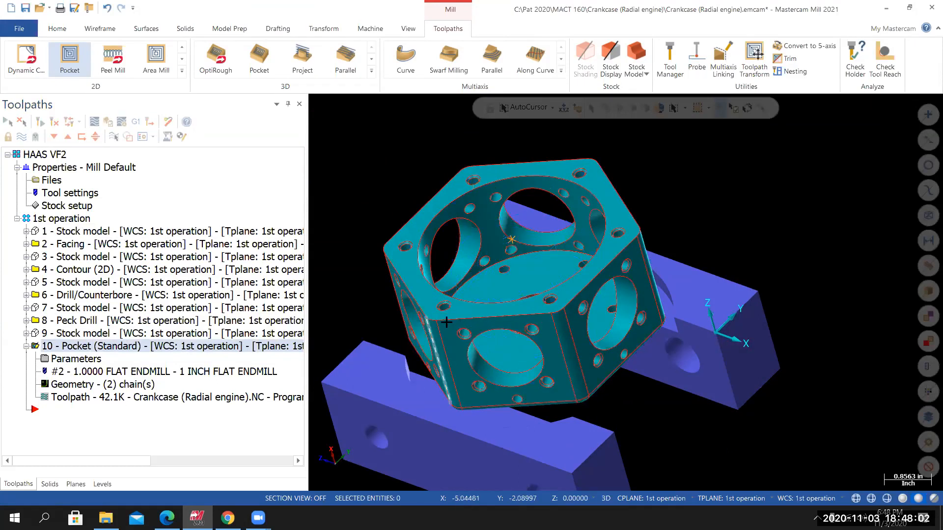
{"action": "left_click", "coordinate": [26, 347]}
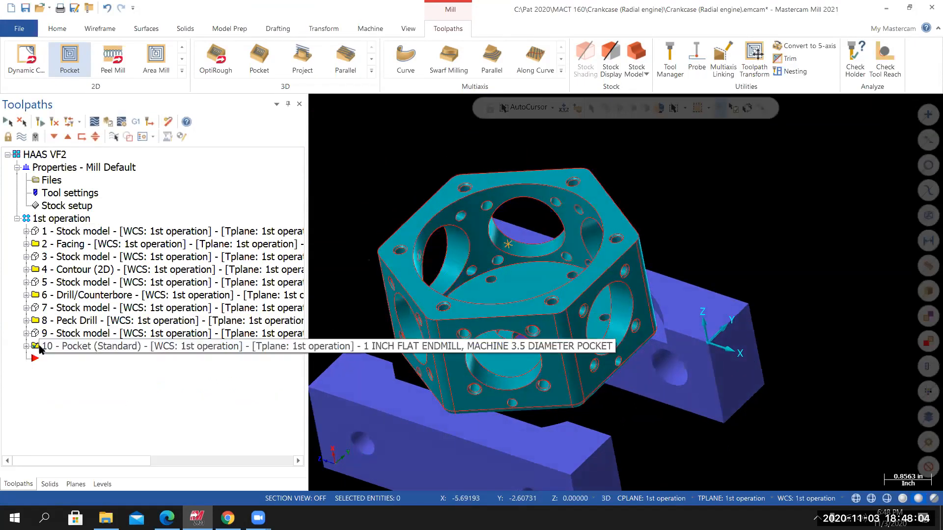
{"action": "left_click", "coordinate": [41, 219]}
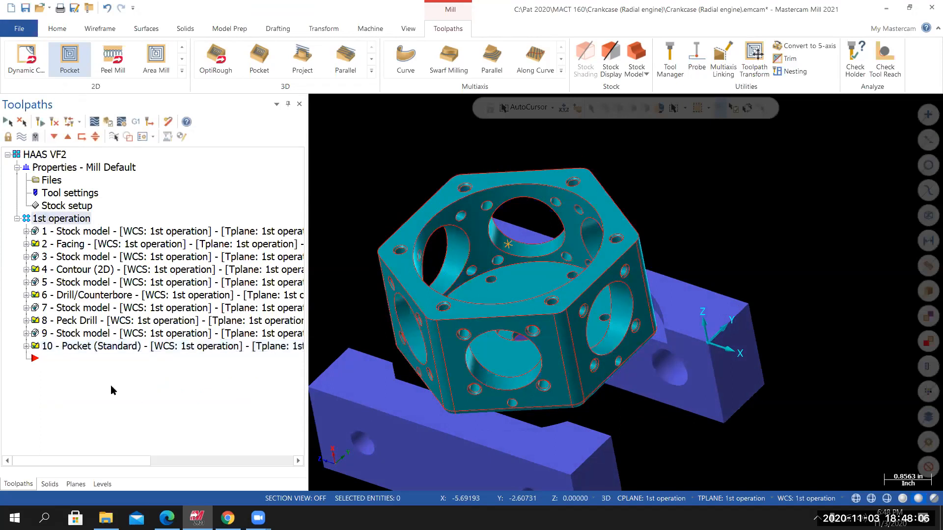
Save the crankcase file and open the selected operations for verification in Mastercam Simulator.
{"action": "left_click", "coordinate": [10, 30]}
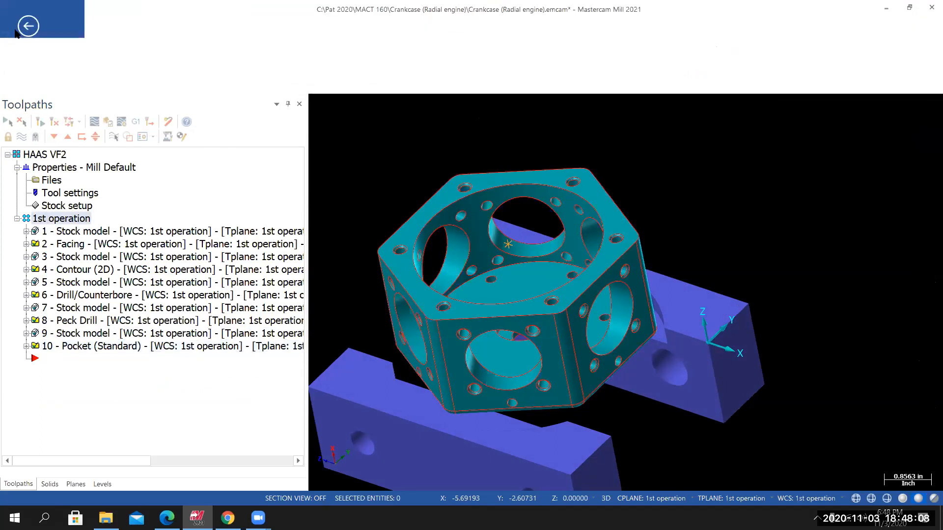
{"action": "left_click", "coordinate": [28, 153]}
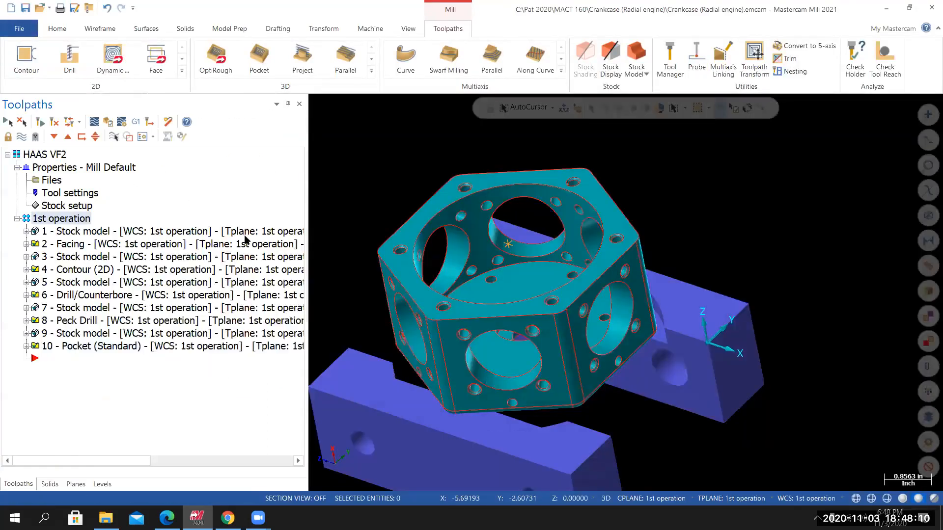
{"action": "left_click", "coordinate": [108, 122]}
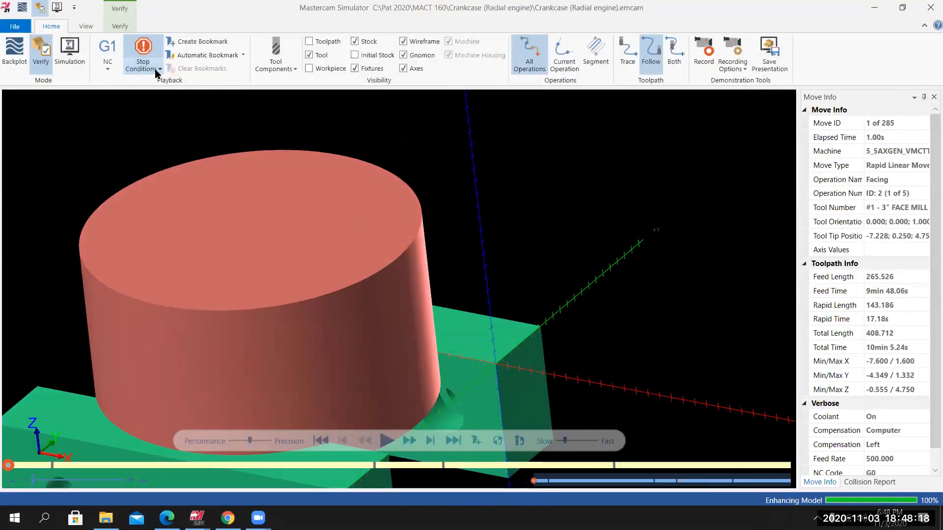
Check the simulation's stop conditions and run the verification through all operations.
{"action": "left_click", "coordinate": [142, 72]}
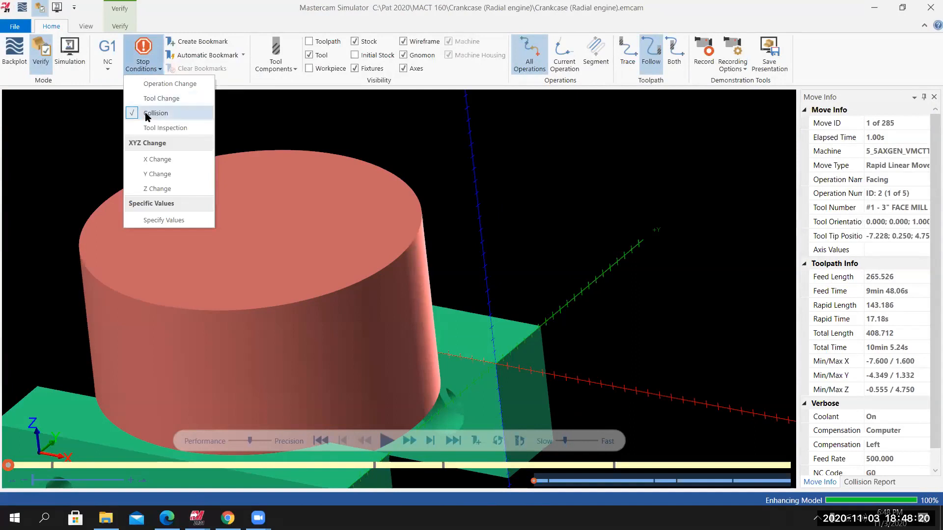
{"action": "left_click", "coordinate": [244, 17]}
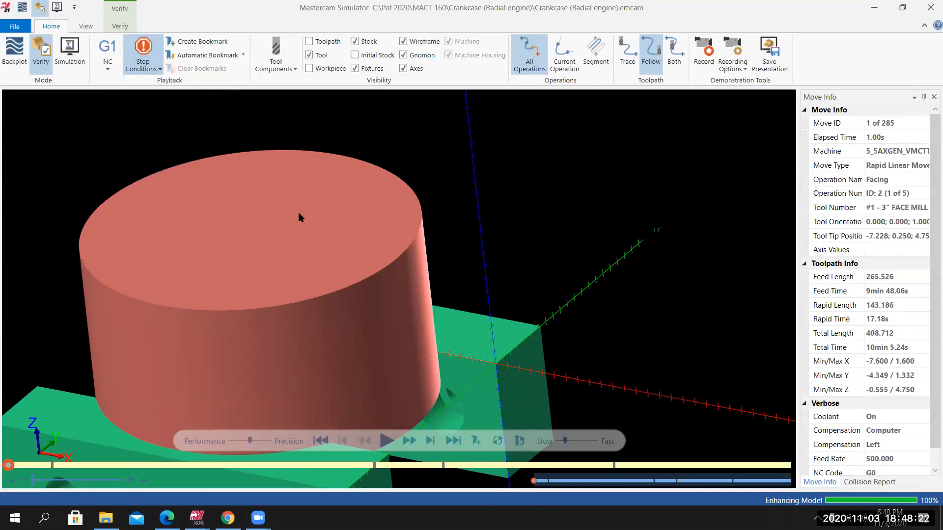
{"action": "scroll", "coordinate": [298, 213], "scroll_direction": "down", "scroll_amount": 4}
{"action": "scroll", "coordinate": [295, 217], "scroll_direction": "up", "scroll_amount": 2}
{"action": "left_click", "coordinate": [387, 440]}
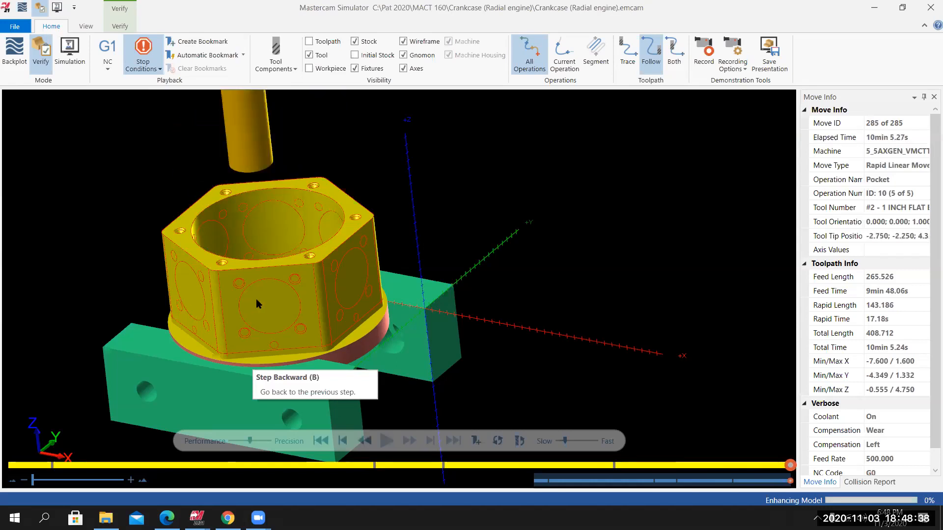
Inspect the machined bore and hexagonal body from above and close up, and close the simulator.
{"action": "middle_click_drag", "start_coordinate": [264, 326], "coordinate": [260, 254]}
{"action": "scroll", "coordinate": [223, 239], "scroll_direction": "up", "scroll_amount": 5}
{"action": "scroll", "coordinate": [261, 253], "scroll_direction": "down", "scroll_amount": 3}
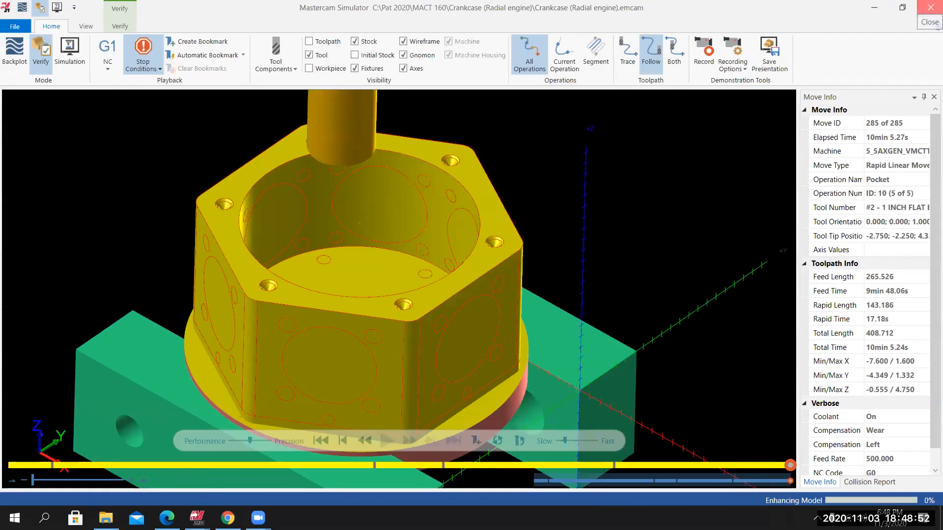
{"action": "left_click", "coordinate": [930, 7]}
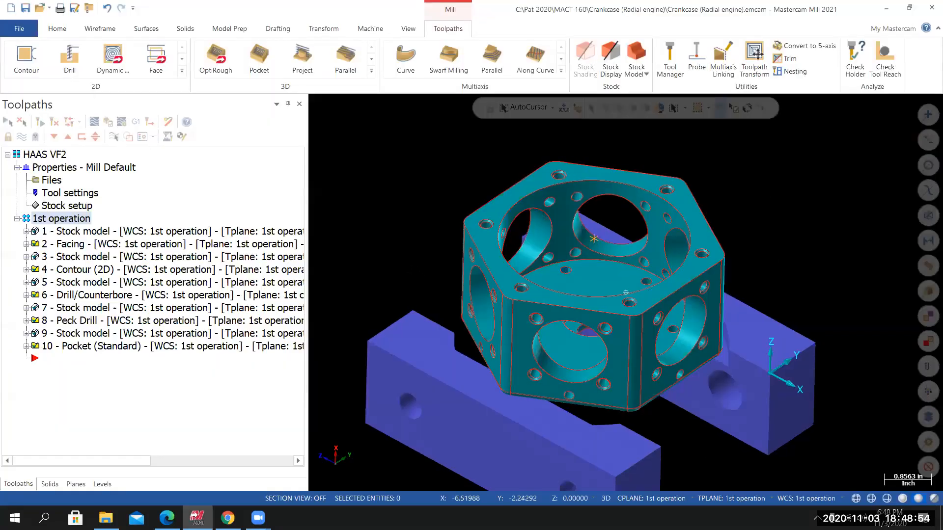
Analyze the properties of the upper circle of the counterbore in the crankcase's floor.
{"action": "middle_click_drag", "start_coordinate": [626, 292], "coordinate": [582, 233]}
{"action": "scroll", "coordinate": [582, 232], "scroll_direction": "up", "scroll_amount": 2}
{"action": "scroll", "coordinate": [565, 229], "scroll_direction": "up", "scroll_amount": 2}
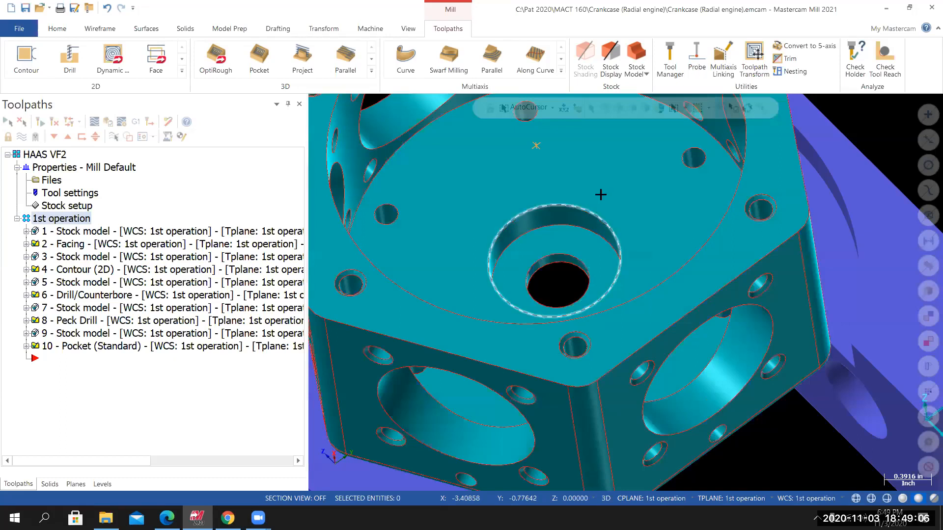
{"action": "left_click", "coordinate": [586, 208]}
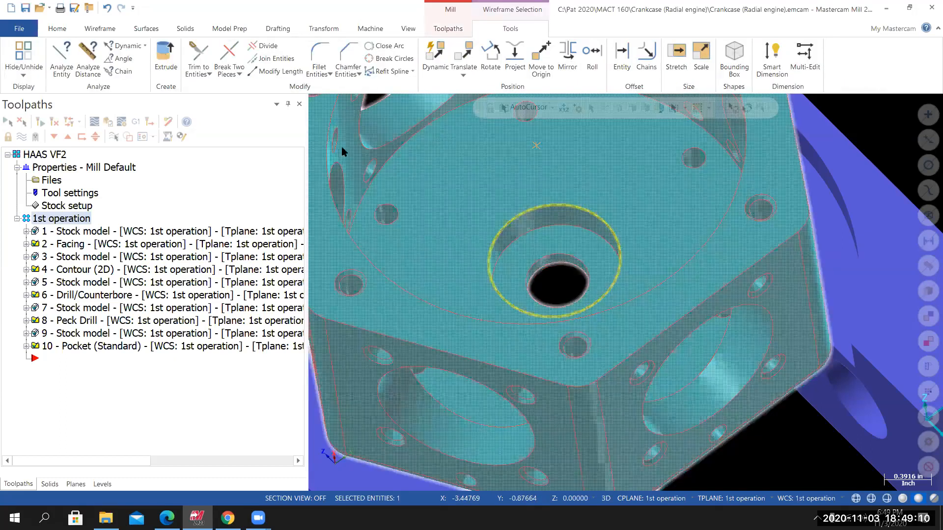
{"action": "key", "text": "F4"}
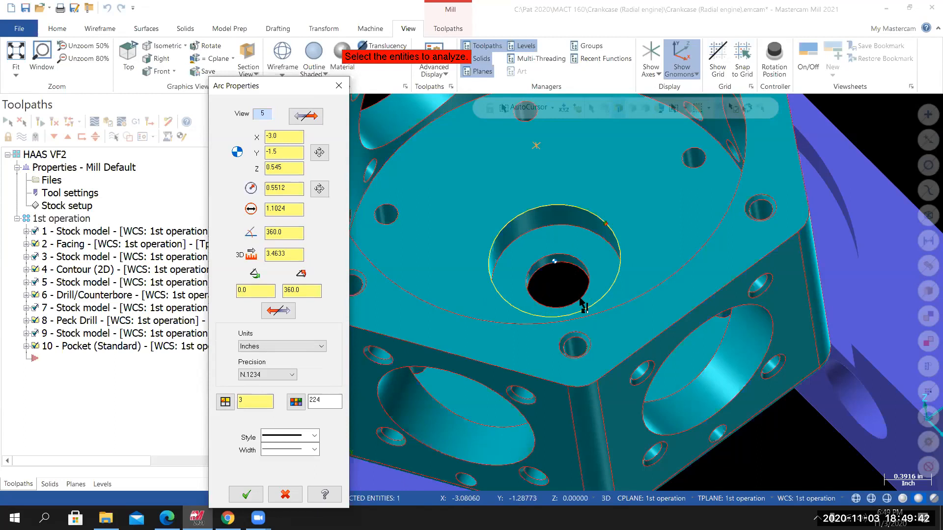
{"action": "middle_click_drag", "start_coordinate": [643, 365], "coordinate": [558, 295]}
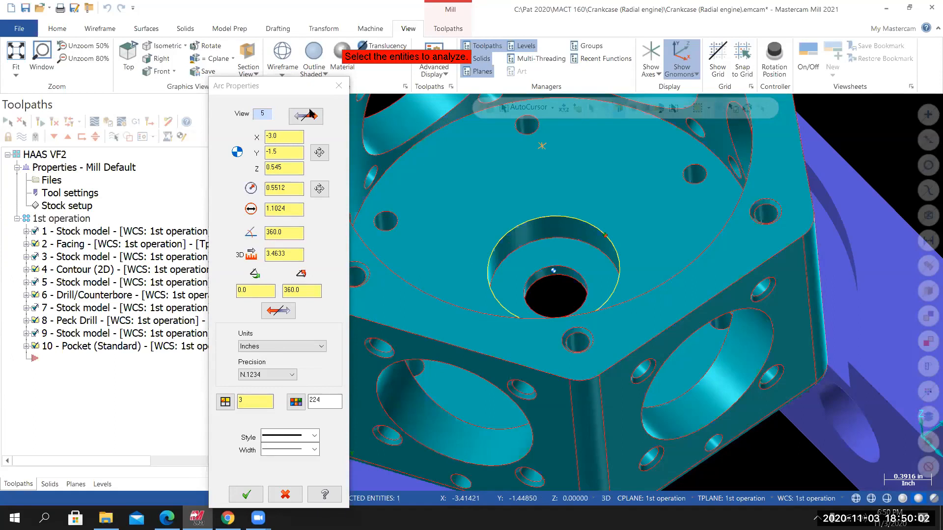
{"action": "left_click", "coordinate": [338, 86]}
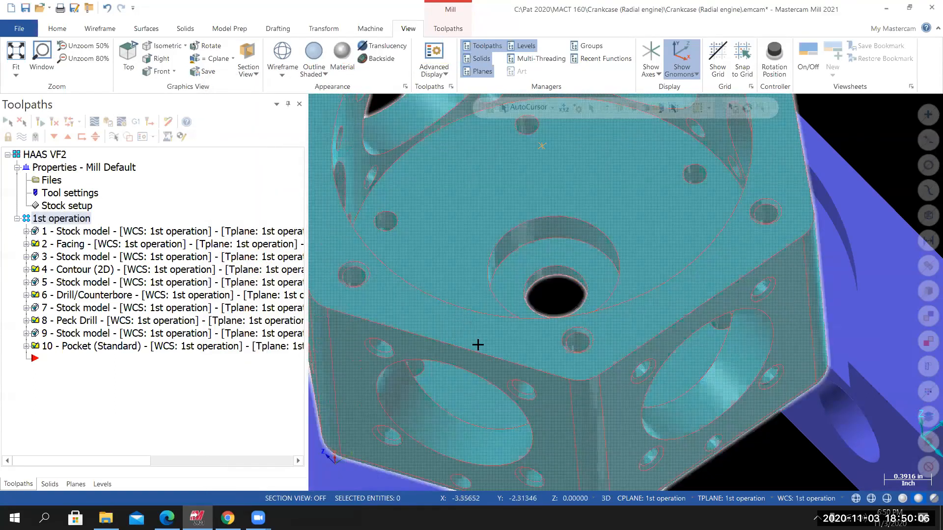
Examine the counterbore and central through hole in the crankcase's floor from several angles and distances.
{"action": "middle_click_drag", "start_coordinate": [484, 362], "coordinate": [505, 352]}
{"action": "scroll", "coordinate": [479, 379], "scroll_direction": "down", "scroll_amount": 3}
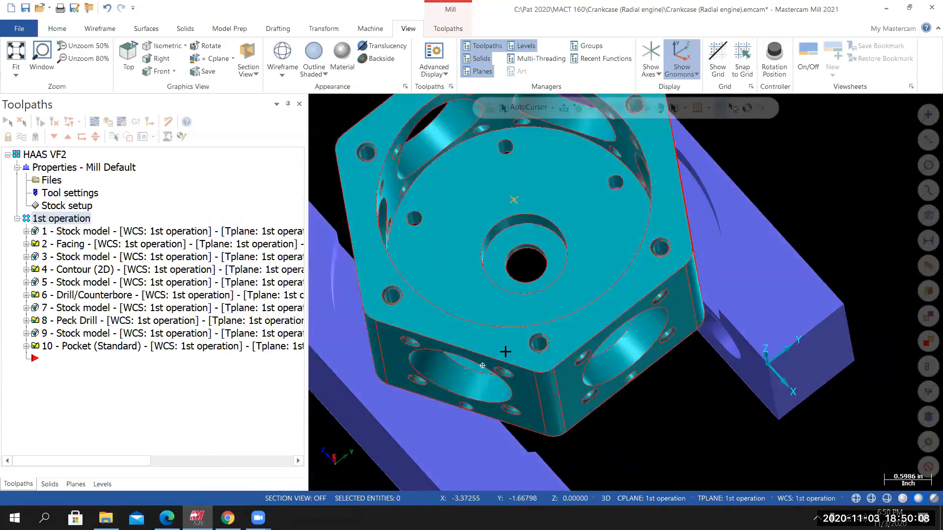
{"action": "scroll", "coordinate": [537, 226], "scroll_direction": "up", "scroll_amount": 2}
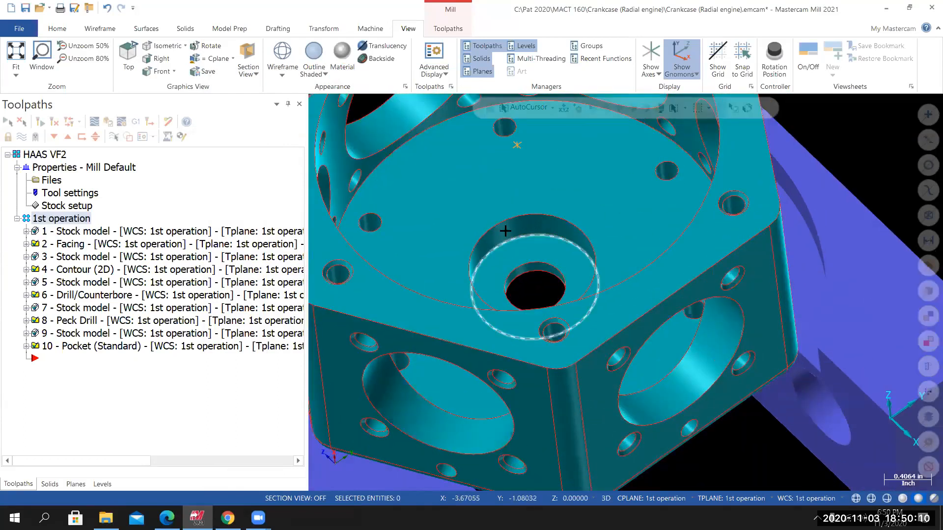
{"action": "left_click", "coordinate": [528, 222]}
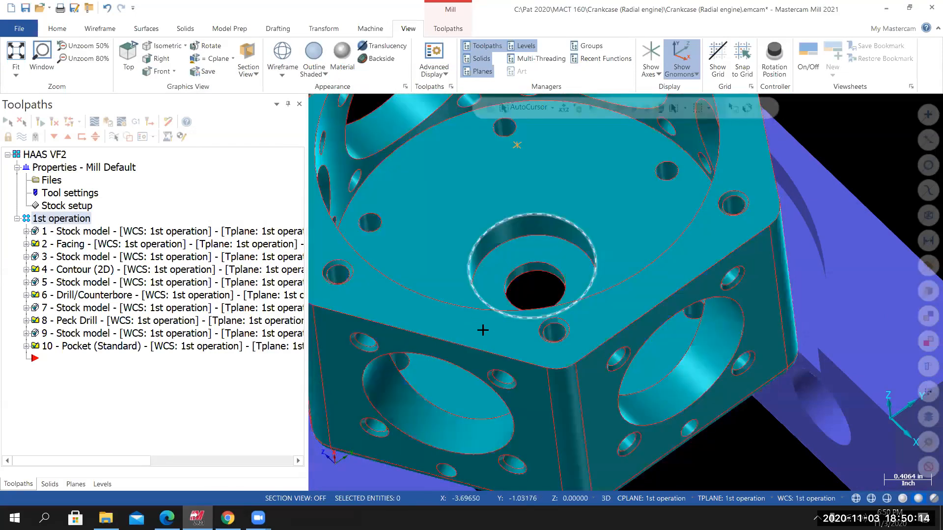
{"action": "scroll", "coordinate": [495, 314], "scroll_direction": "down", "scroll_amount": 3}
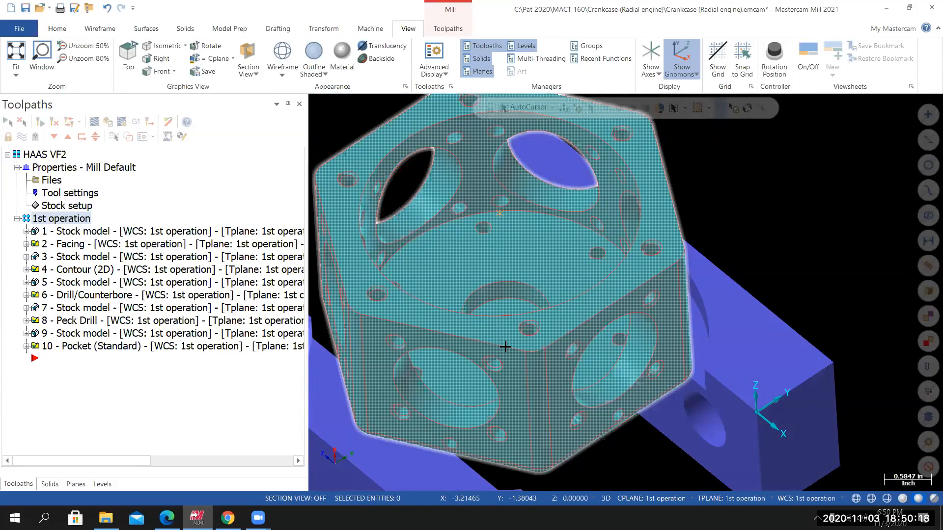
{"action": "middle_click_drag", "start_coordinate": [504, 322], "coordinate": [507, 347]}
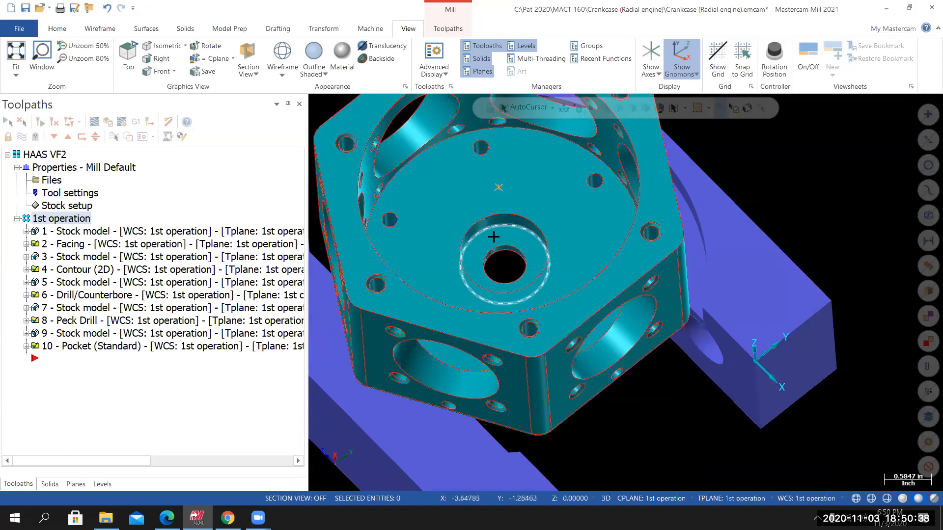
{"action": "left_click", "coordinate": [494, 237]}
{"action": "middle_click_drag", "start_coordinate": [494, 238], "coordinate": [460, 318]}
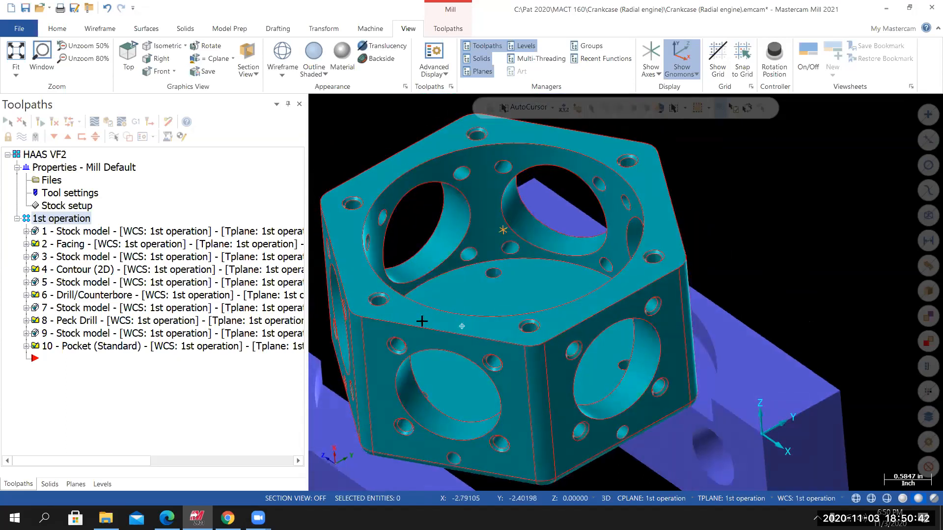
{"action": "scroll", "coordinate": [422, 322], "scroll_direction": "down", "scroll_amount": 1}
{"action": "scroll", "coordinate": [418, 354], "scroll_direction": "down", "scroll_amount": 1}
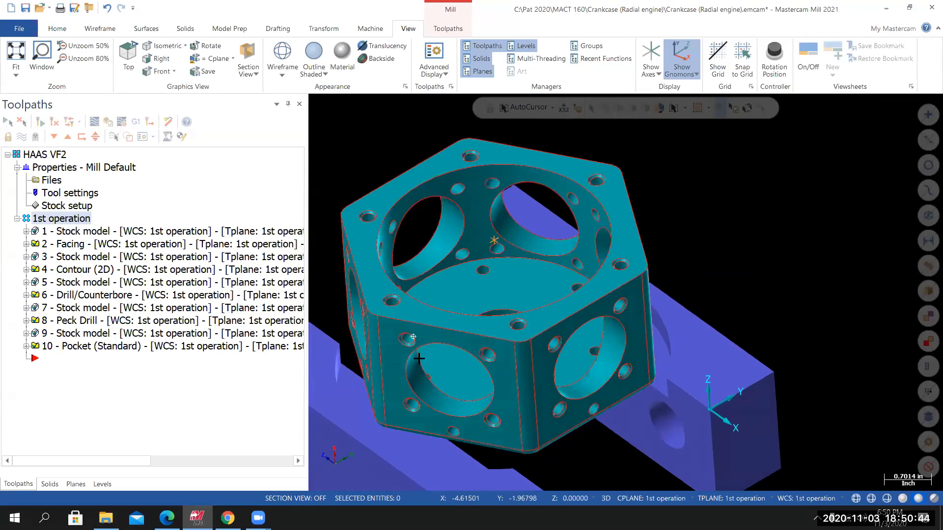
{"action": "middle_click_drag", "start_coordinate": [418, 358], "coordinate": [419, 362]}
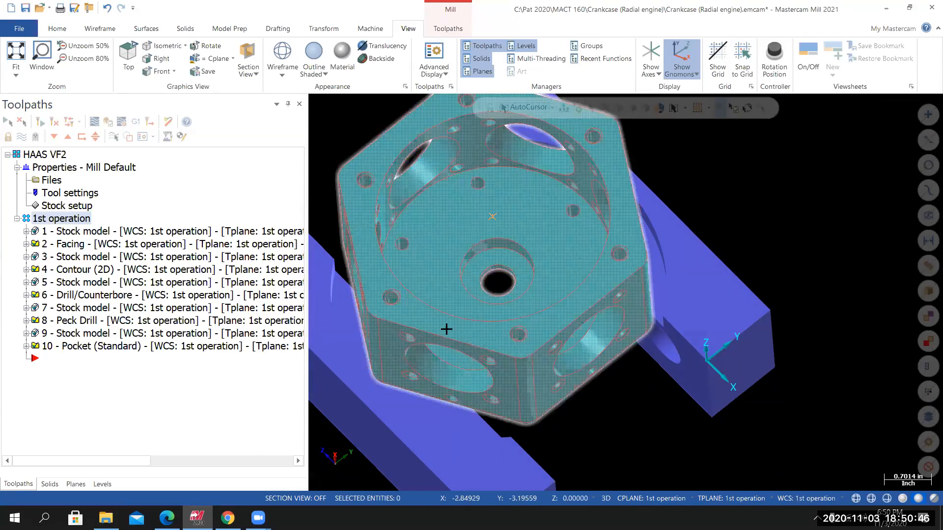
{"action": "mouse_move", "coordinate": [451, 325]}
{"action": "middle_mouse_down"}
{"action": "mouse_move", "coordinate": [447, 304]}
{"action": "mouse_move", "coordinate": [442, 311]}
{"action": "mouse_move", "coordinate": [452, 304]}
{"action": "mouse_move", "coordinate": [490, 320]}
{"action": "middle_mouse_up"}
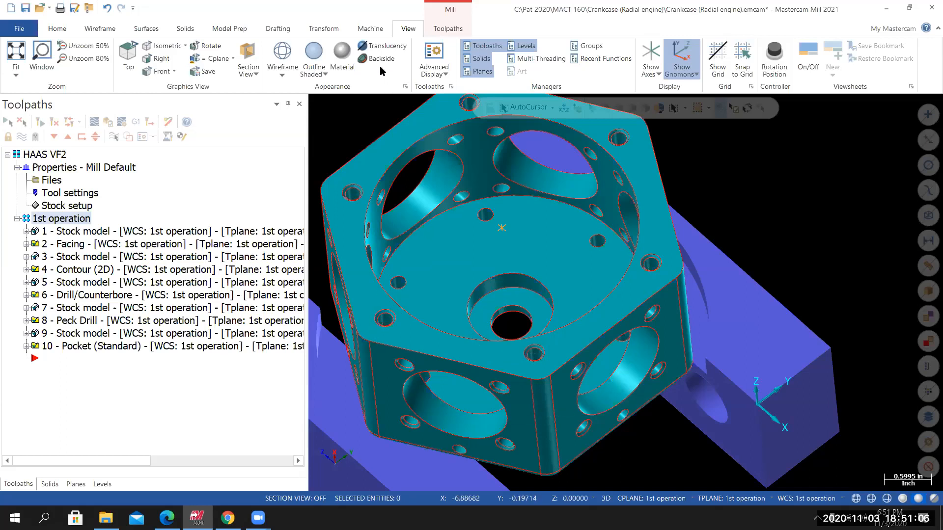
Start a new 2D Pocket toolpath in the 1st operation group.
{"action": "left_click", "coordinate": [449, 29]}
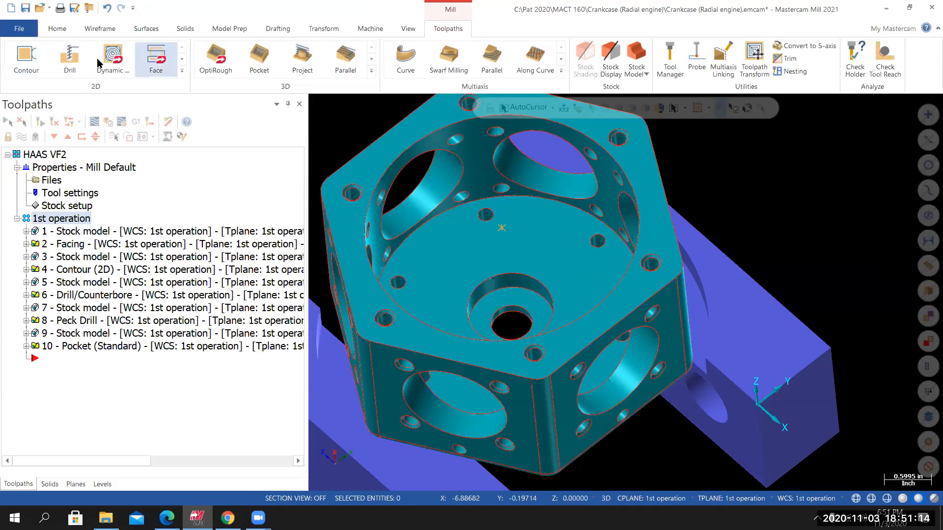
{"action": "left_click", "coordinate": [183, 71]}
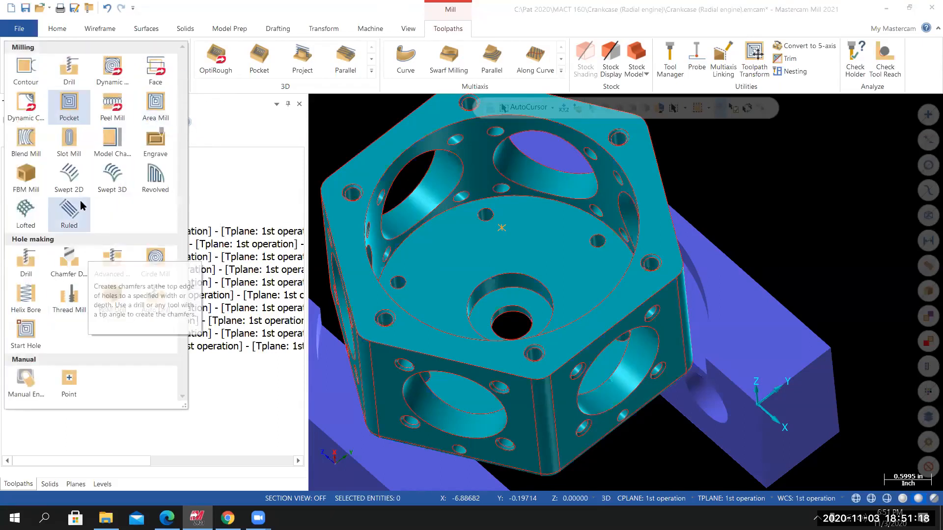
{"action": "left_click", "coordinate": [69, 102]}
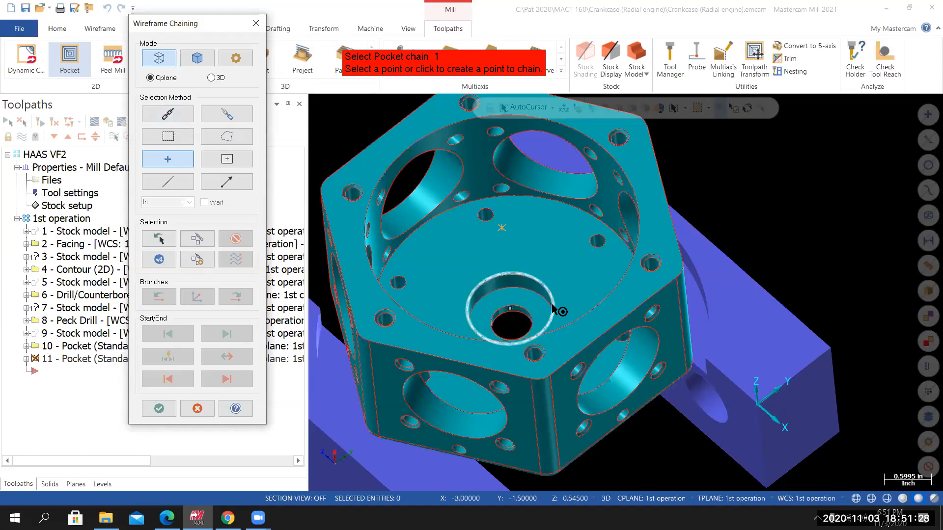
Try to chain the counterbore circle in the crankcase floor, discard the selections and keep the pocket operation without geometry.
{"action": "middle_click_drag", "start_coordinate": [563, 310], "coordinate": [564, 302]}
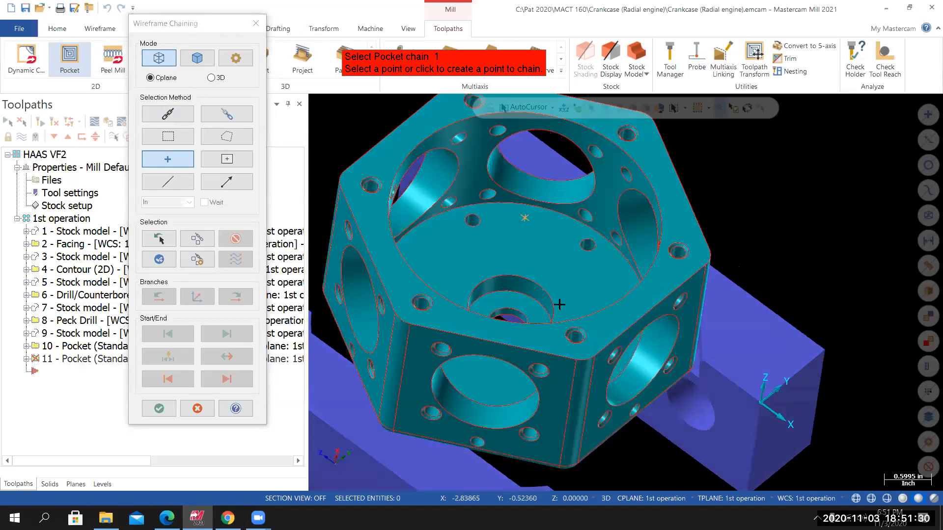
{"action": "left_click", "coordinate": [556, 306]}
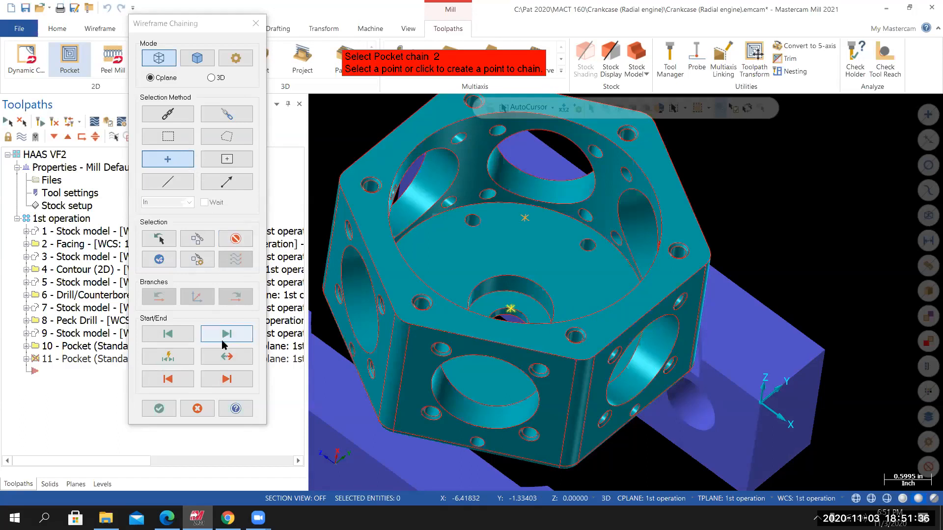
{"action": "left_click", "coordinate": [234, 240]}
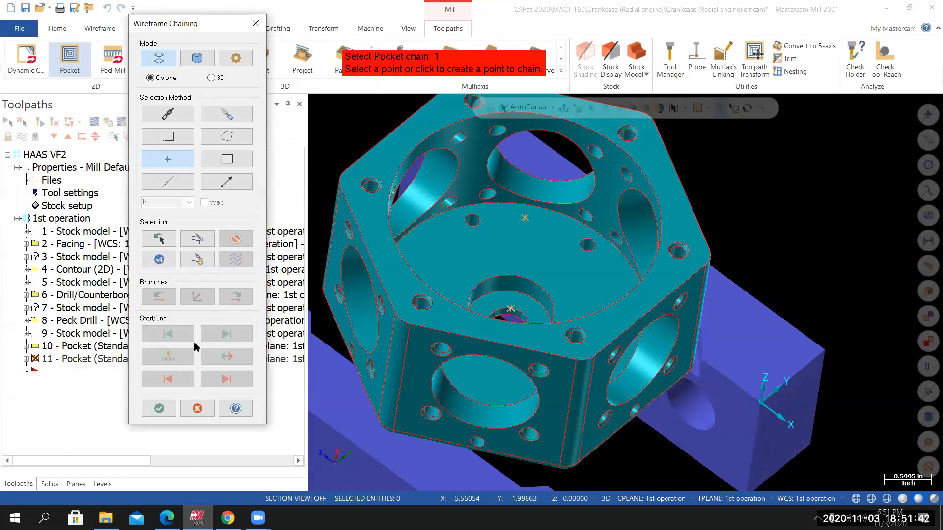
{"action": "middle_click_drag", "start_coordinate": [541, 328], "coordinate": [543, 365]}
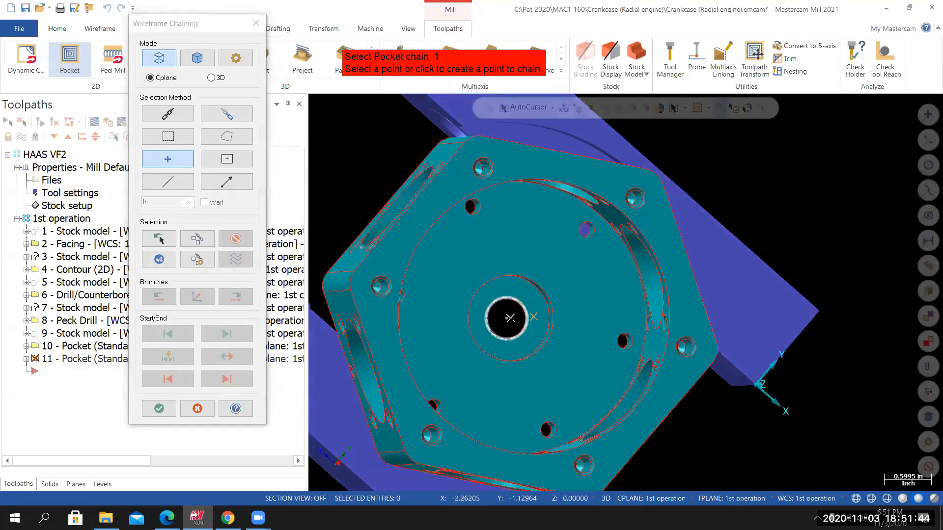
{"action": "left_click", "coordinate": [510, 318]}
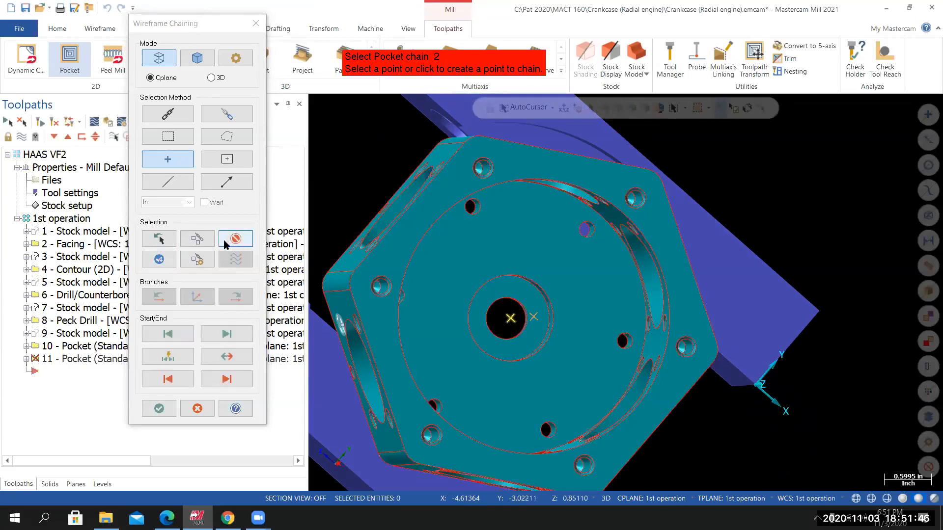
{"action": "left_click", "coordinate": [192, 412]}
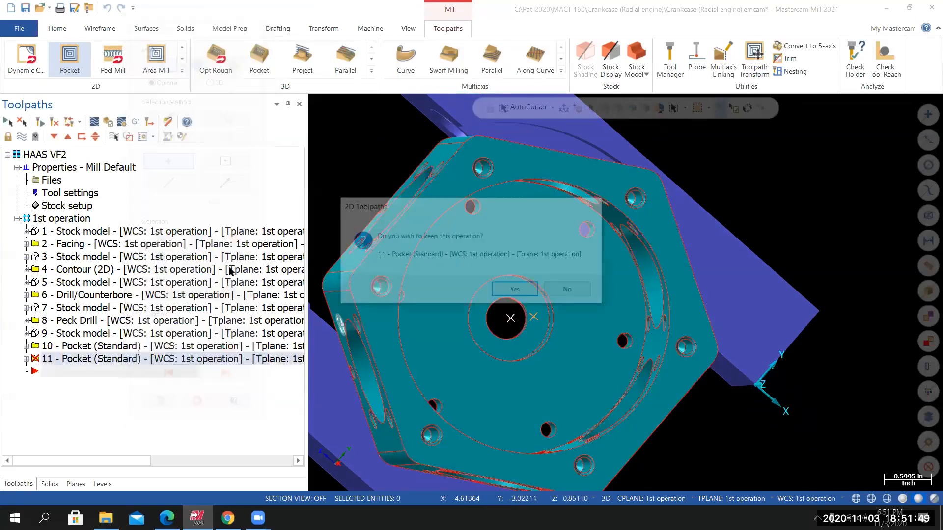
{"action": "left_click", "coordinate": [520, 293]}
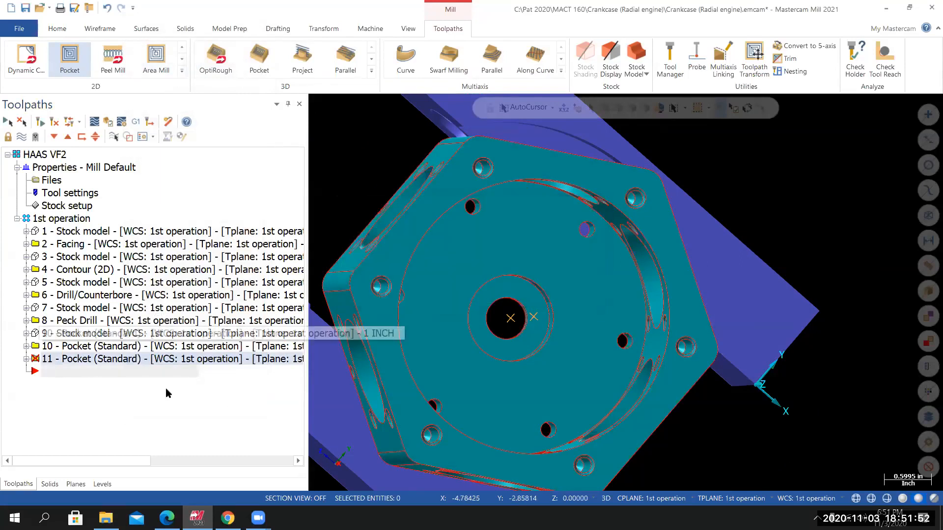
Add the upper circle of the floor counterbore as a chain to the second pocket operation's geometry and reverse its direction.
{"action": "left_click", "coordinate": [26, 359]}
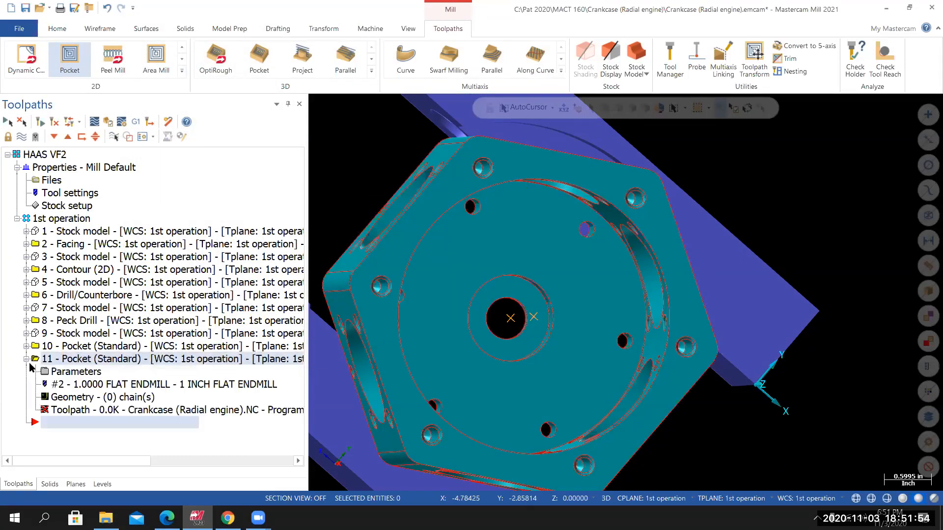
{"action": "left_click", "coordinate": [68, 398]}
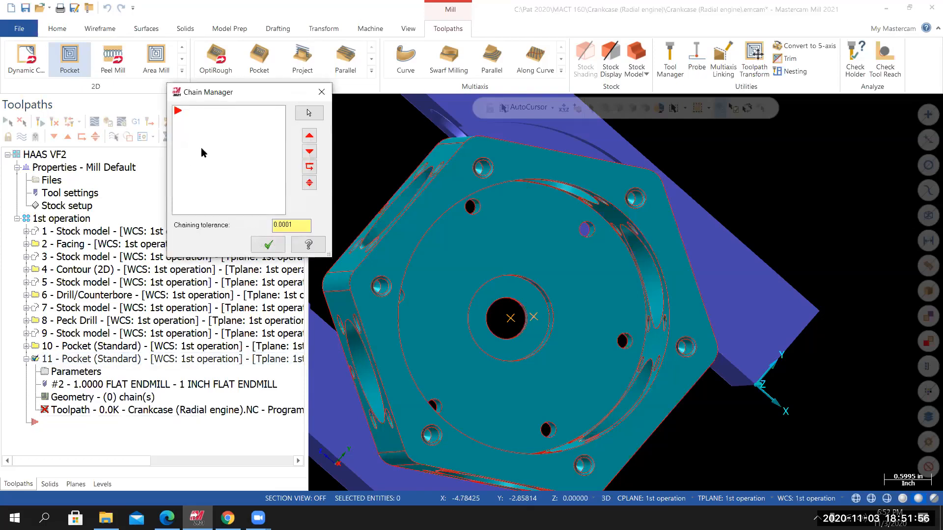
{"action": "right_click", "coordinate": [201, 149]}
{"action": "left_click", "coordinate": [231, 159]}
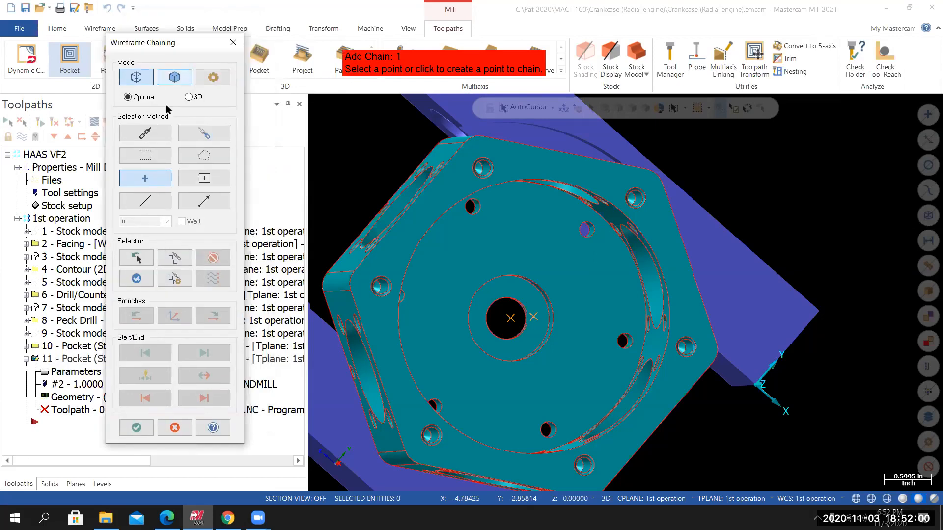
{"action": "left_click", "coordinate": [142, 141]}
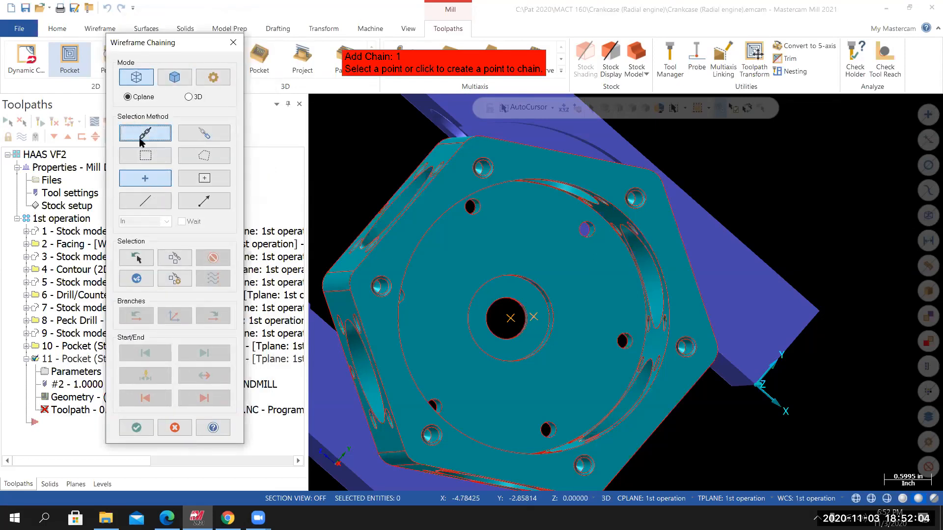
{"action": "middle_click_drag", "start_coordinate": [394, 326], "coordinate": [516, 388]}
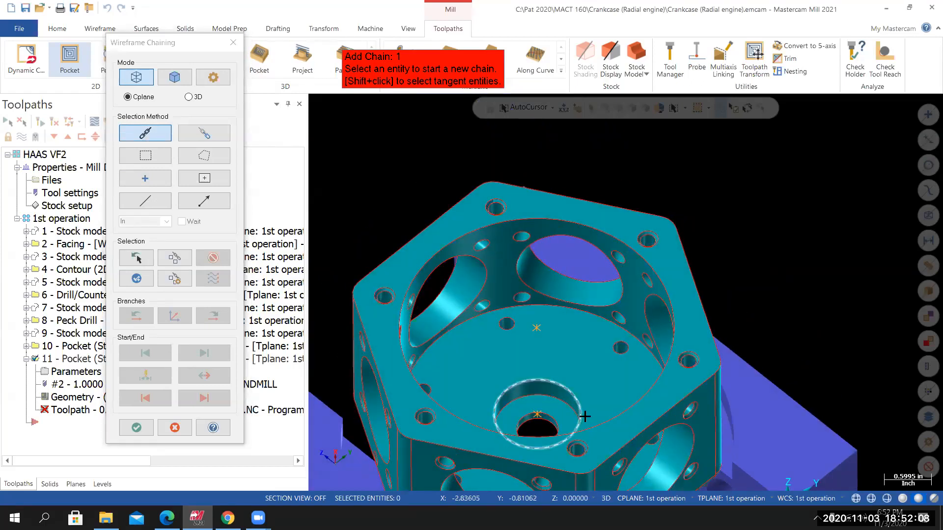
{"action": "left_click", "coordinate": [582, 417]}
{"action": "mouse_move", "coordinate": [591, 393]}
{"action": "middle_mouse_down"}
{"action": "mouse_move", "coordinate": [614, 412]}
{"action": "mouse_move", "coordinate": [591, 393]}
{"action": "mouse_move", "coordinate": [573, 396]}
{"action": "mouse_move", "coordinate": [591, 396]}
{"action": "middle_mouse_up"}
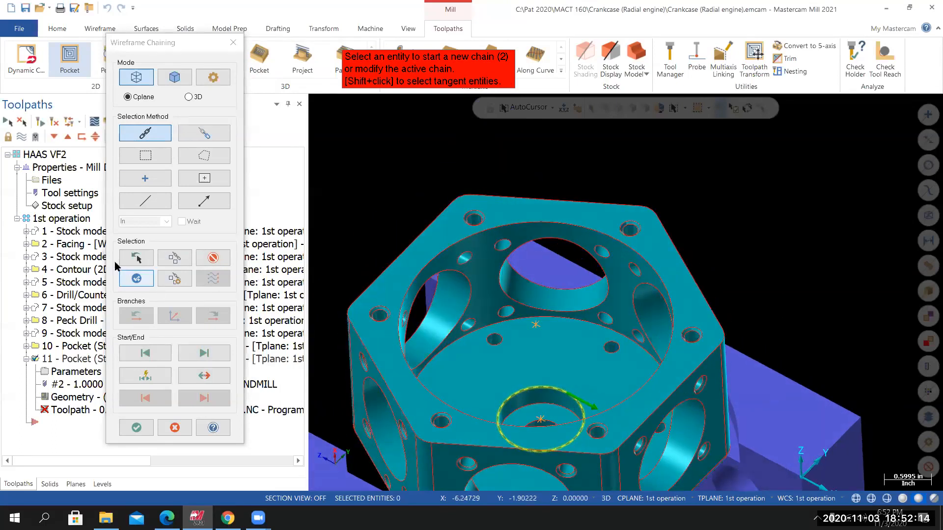
{"action": "left_click", "coordinate": [205, 376]}
Add one point chain near the counterbore's edge and another at its center, and accept the chains.
{"action": "middle_click_drag", "start_coordinate": [485, 402], "coordinate": [539, 426]}
{"action": "scroll", "coordinate": [540, 426], "scroll_direction": "down", "scroll_amount": 3}
{"action": "scroll", "coordinate": [540, 418], "scroll_direction": "up", "scroll_amount": 4}
{"action": "middle_click_drag", "start_coordinate": [538, 361], "coordinate": [531, 391]}
{"action": "left_click", "coordinate": [144, 182]}
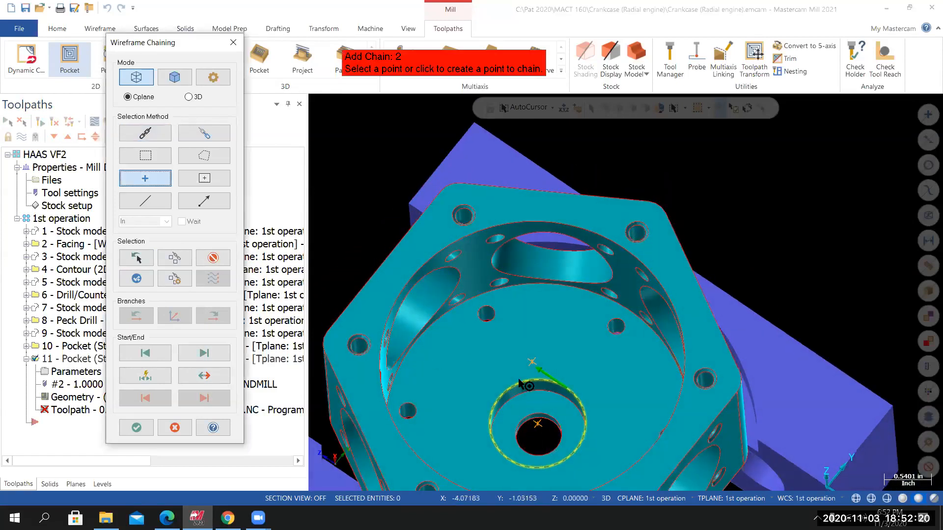
{"action": "left_click", "coordinate": [505, 384]}
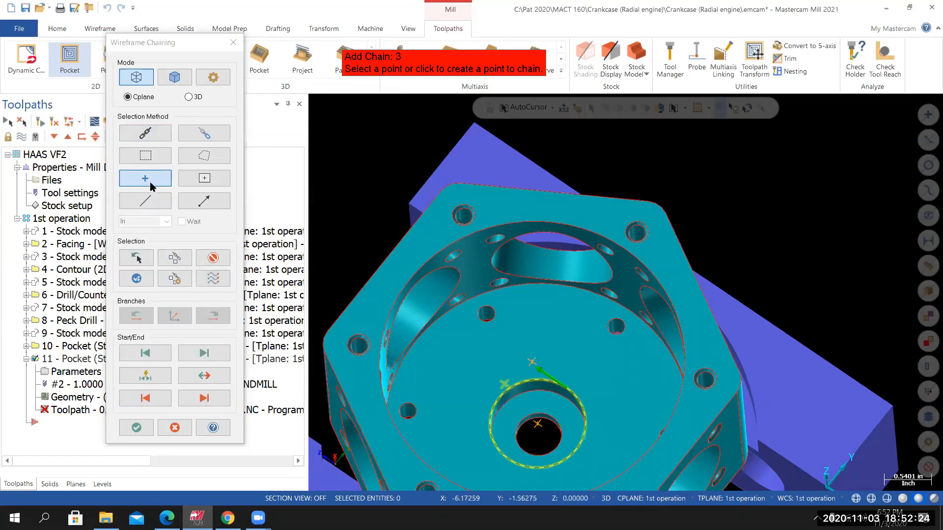
{"action": "middle_click_drag", "start_coordinate": [538, 369], "coordinate": [486, 400]}
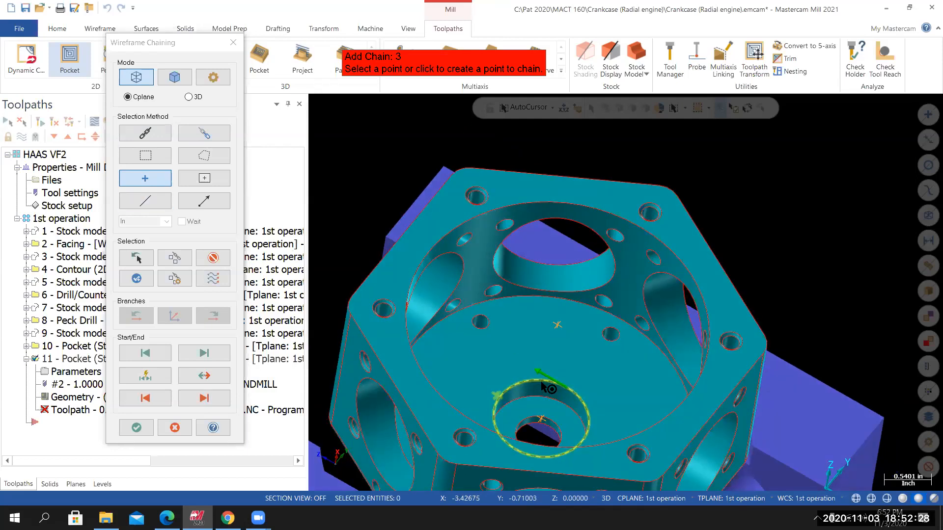
{"action": "left_click", "coordinate": [545, 389]}
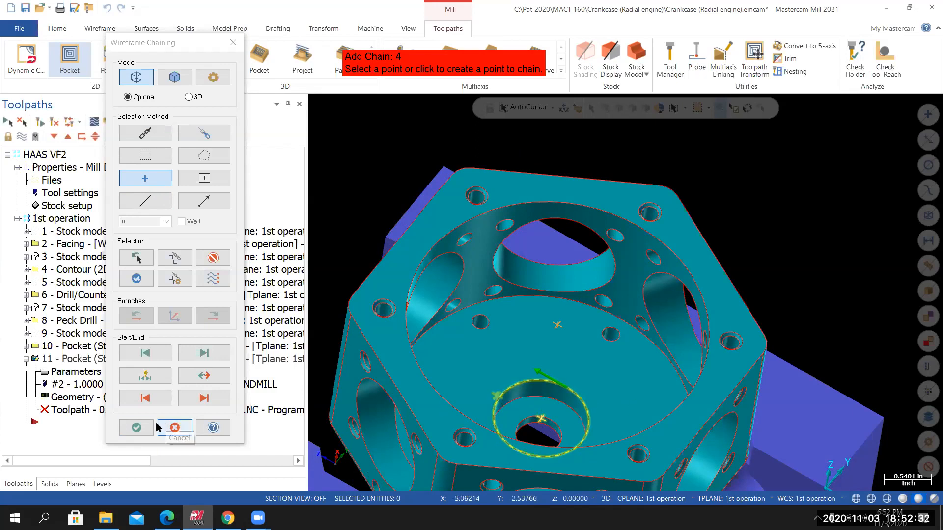
{"action": "left_click", "coordinate": [137, 428]}
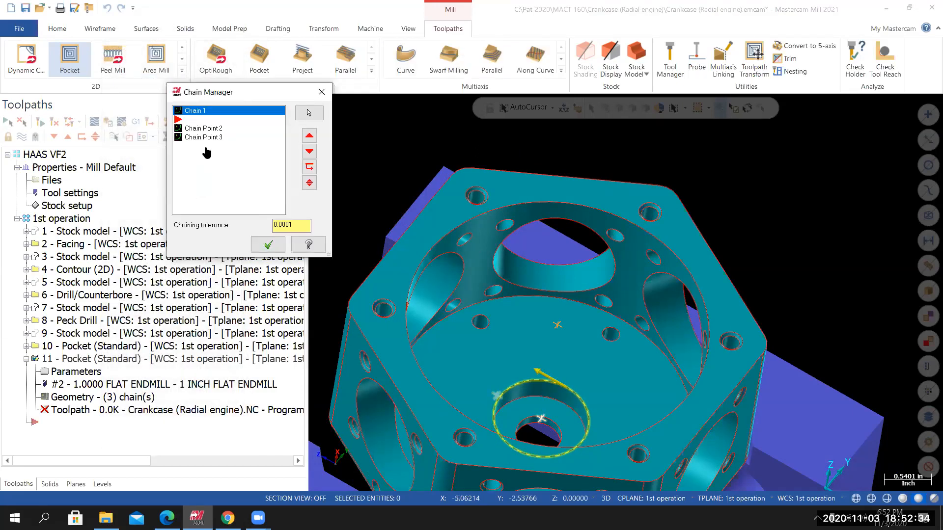
Delete Chain Point 2 at the counterbore's edge from the pocket's chains and accept the remaining geometry.
{"action": "left_click", "coordinate": [204, 130]}
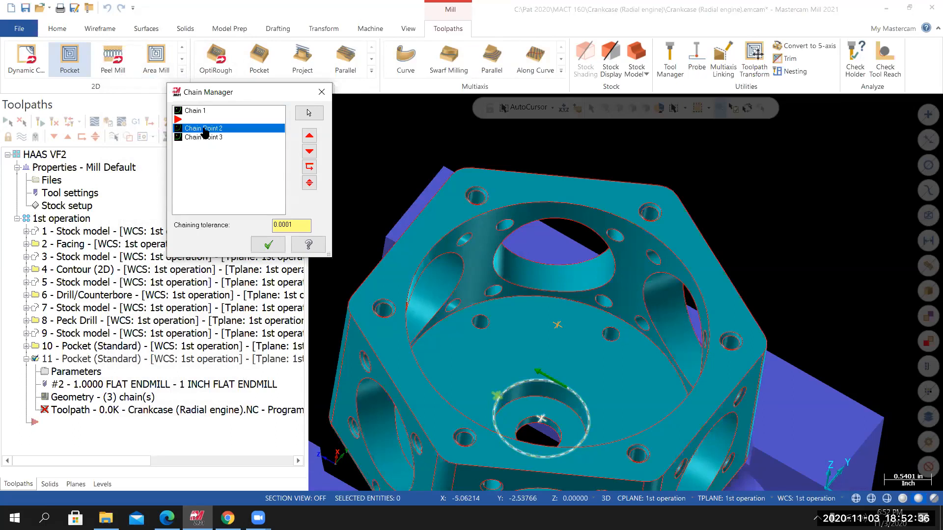
{"action": "right_click", "coordinate": [204, 130]}
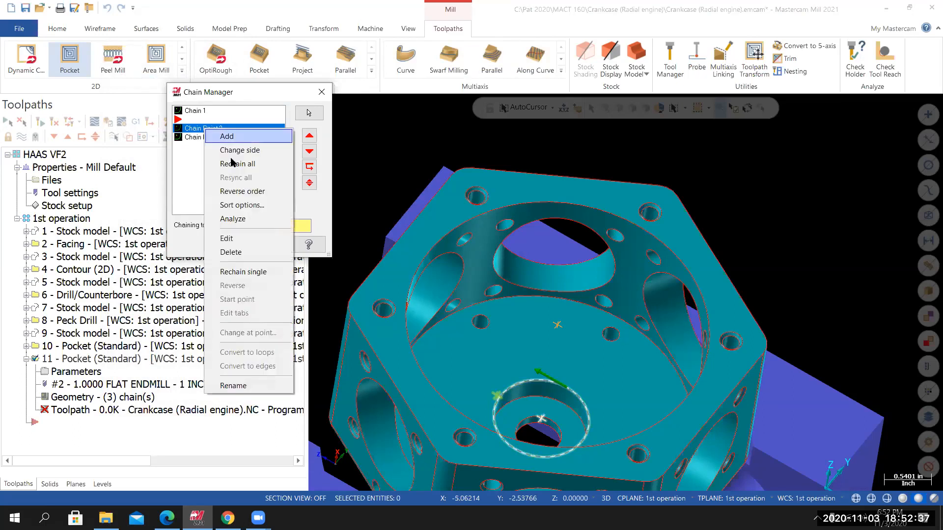
{"action": "left_click", "coordinate": [238, 252]}
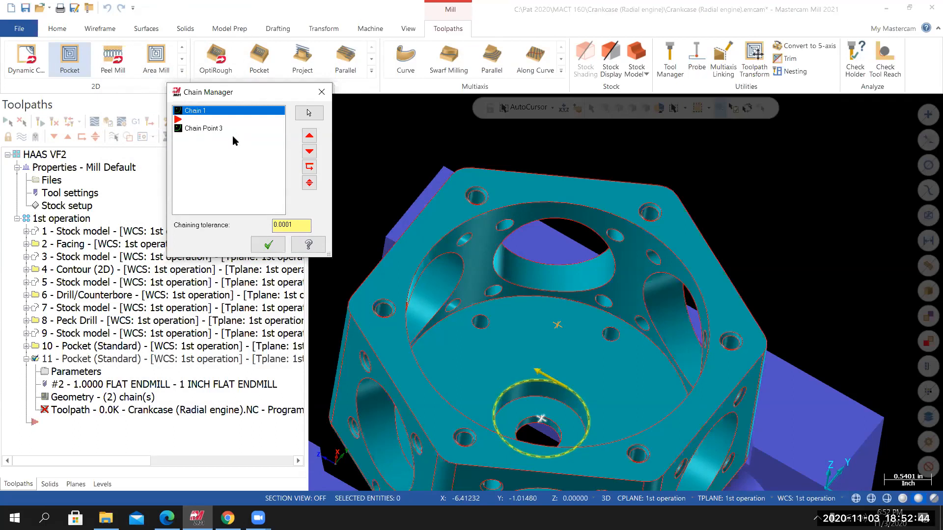
{"action": "left_click", "coordinate": [268, 245]}
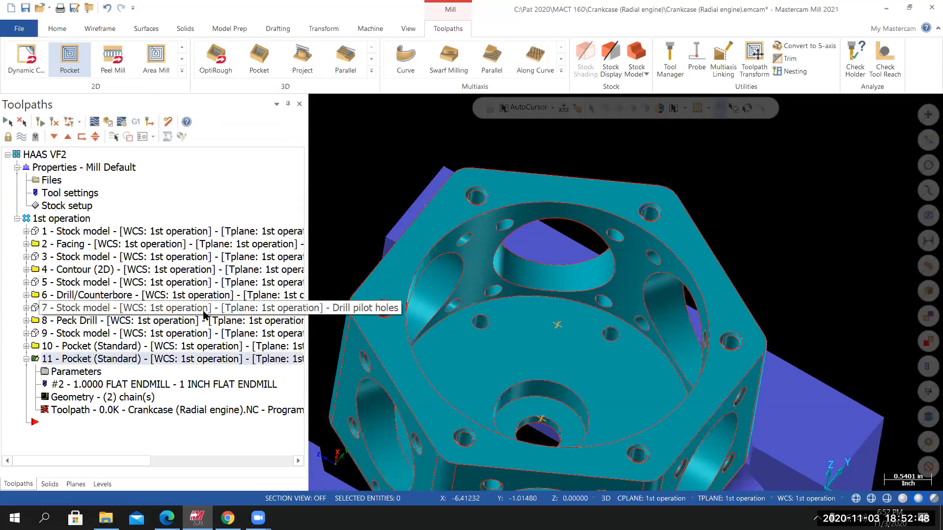
Filter the tool library to a diameter of 0.375 and assign the 3/8 FLAT ENDMILL to the second pocket operation.
{"action": "left_click", "coordinate": [72, 373]}
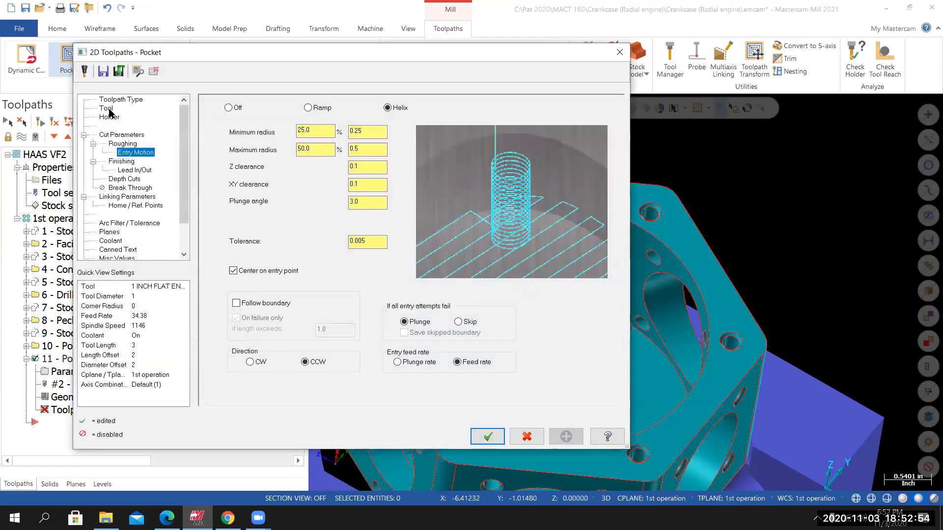
{"action": "left_click", "coordinate": [106, 108]}
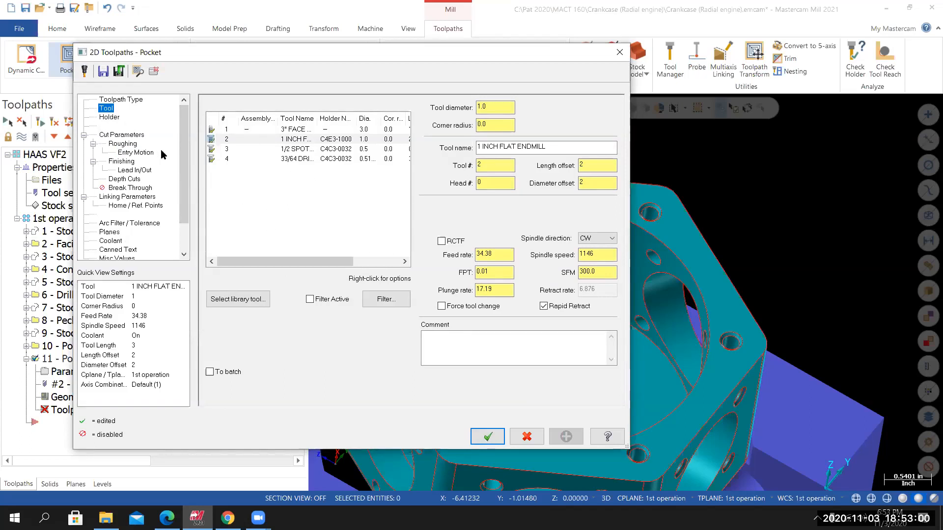
{"action": "left_click", "coordinate": [119, 99]}
{"action": "left_click", "coordinate": [114, 108]}
{"action": "left_click", "coordinate": [240, 300]}
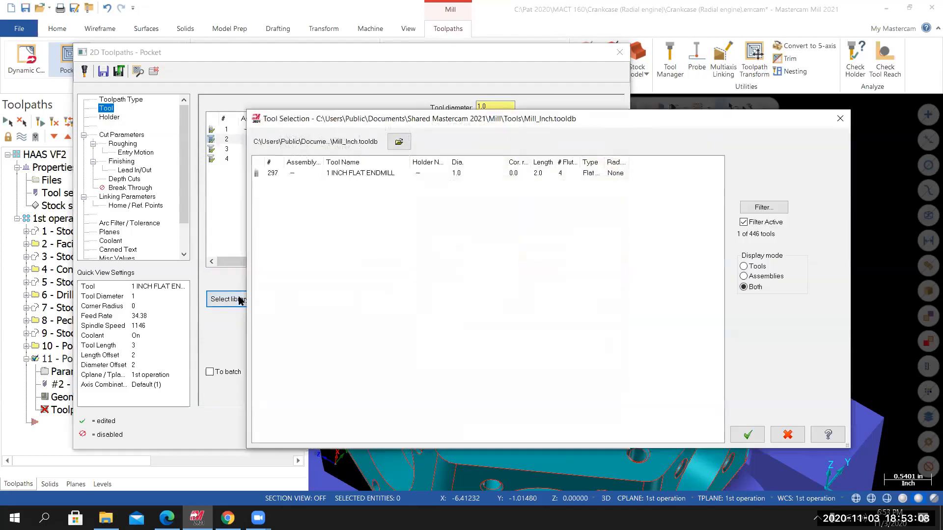
{"action": "left_click_drag", "start_coordinate": [602, 125], "coordinate": [454, 106]}
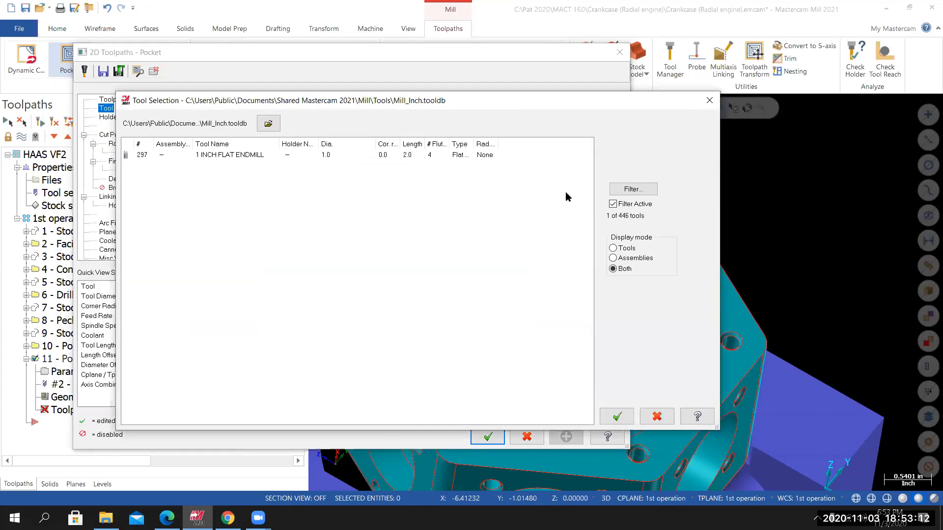
{"action": "left_click", "coordinate": [632, 190]}
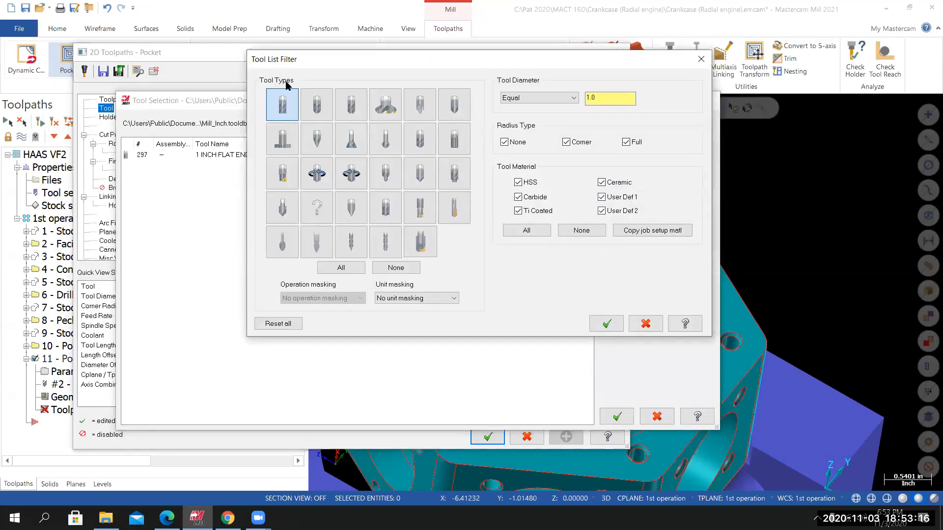
{"action": "double_click", "coordinate": [606, 97]}
{"action": "left_click", "coordinate": [606, 324]}
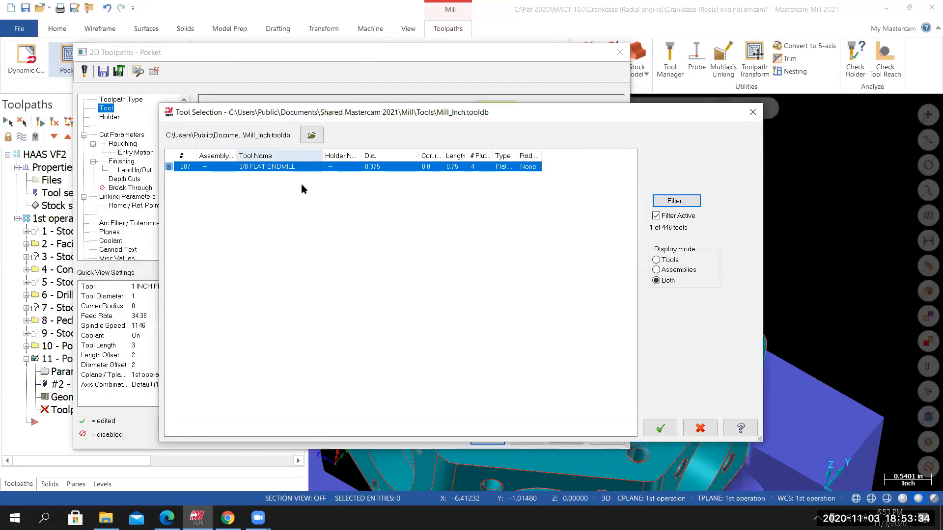
{"action": "left_click", "coordinate": [660, 428]}
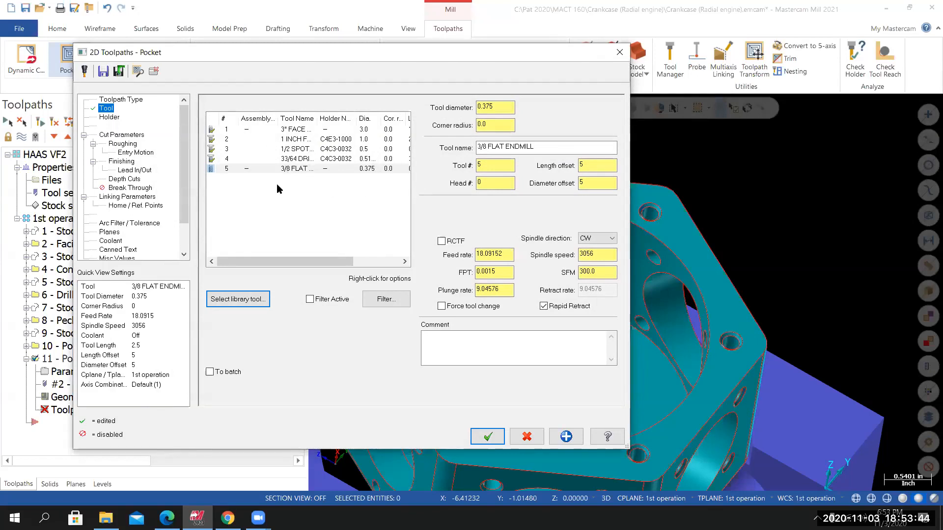
Edit the 3/8 flat endmill to have 3 flutes and recalculate its feeds and spindle speed.
{"action": "right_click", "coordinate": [293, 170]}
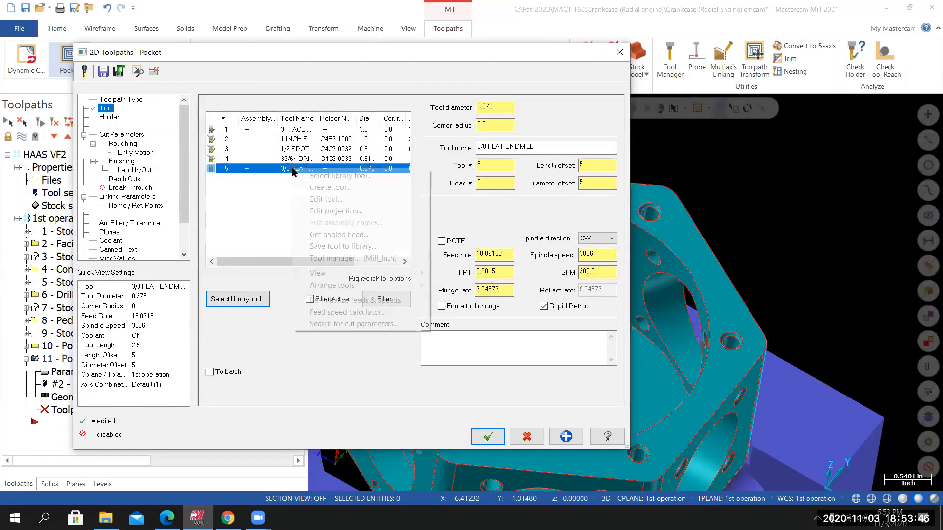
{"action": "left_click", "coordinate": [319, 201]}
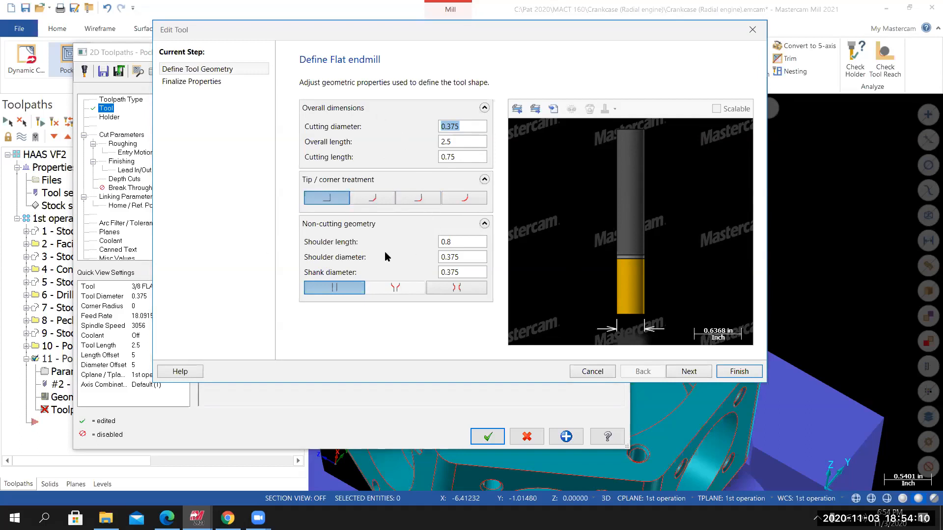
{"action": "left_click", "coordinate": [687, 373]}
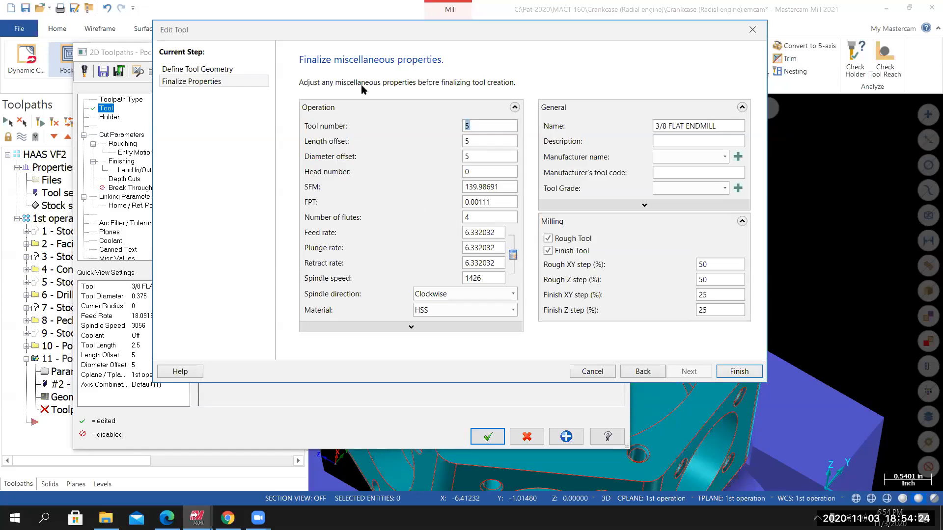
{"action": "left_click_drag", "start_coordinate": [399, 29], "coordinate": [537, 411]}
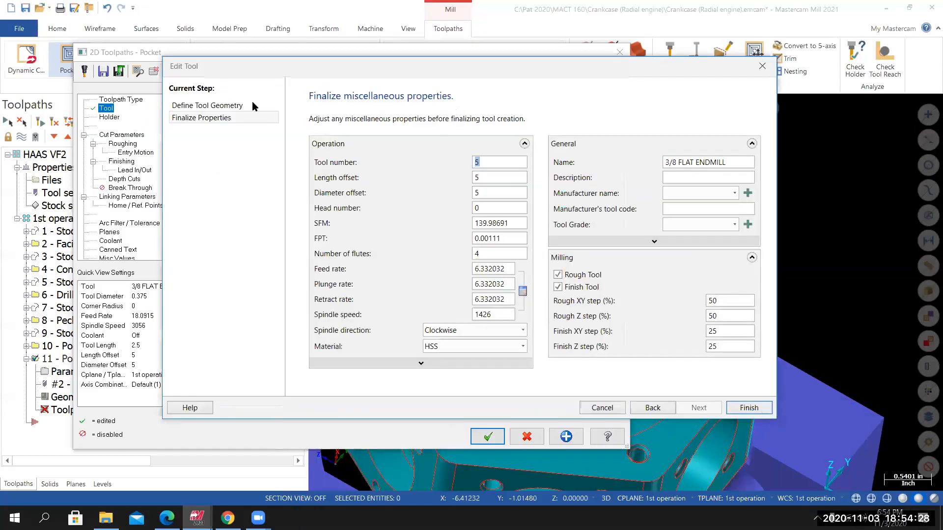
{"action": "left_click", "coordinate": [212, 106]}
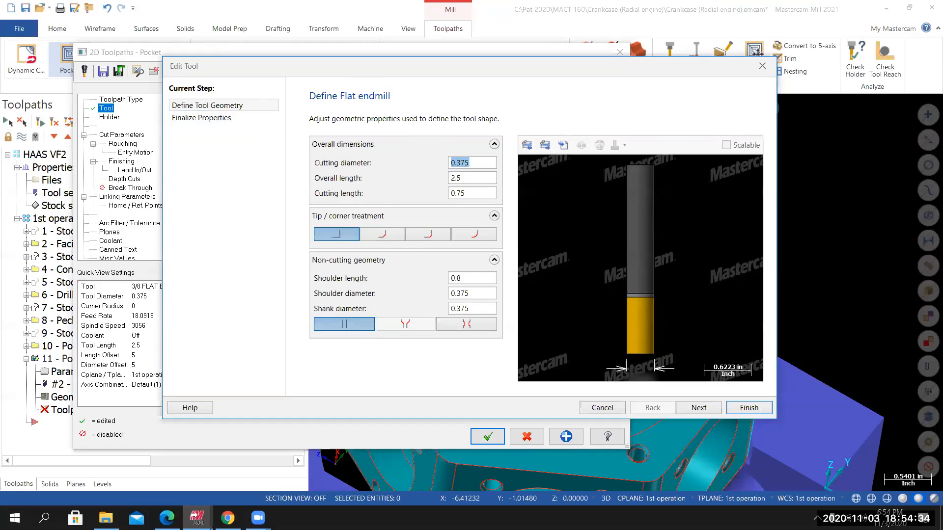
{"action": "left_click", "coordinate": [697, 408]}
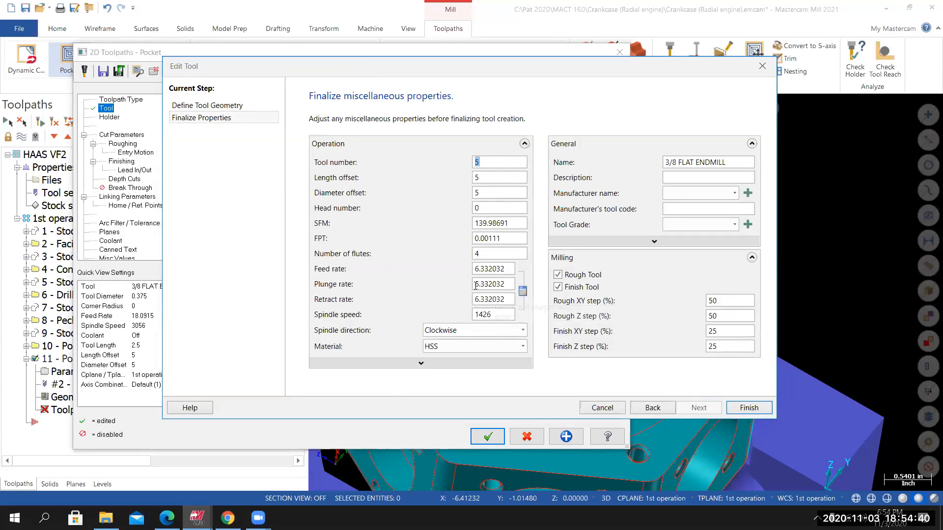
{"action": "left_click_drag", "start_coordinate": [491, 254], "coordinate": [464, 257]}
{"action": "type", "text": "3"}
{"action": "left_click", "coordinate": [522, 292]}
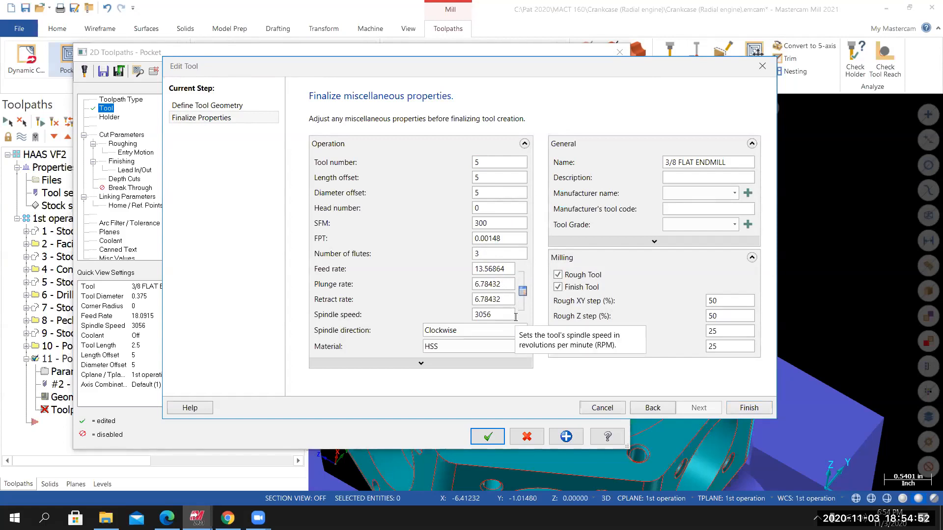
Turn on flood coolant for the 3/8 flat endmill and set its finish XY step to 2 percent.
{"action": "left_click", "coordinate": [382, 363]}
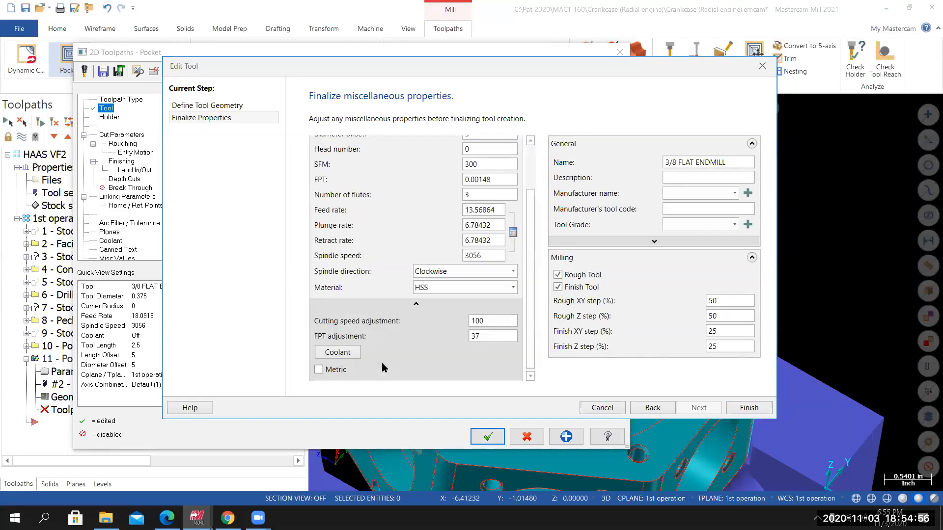
{"action": "left_click", "coordinate": [341, 357]}
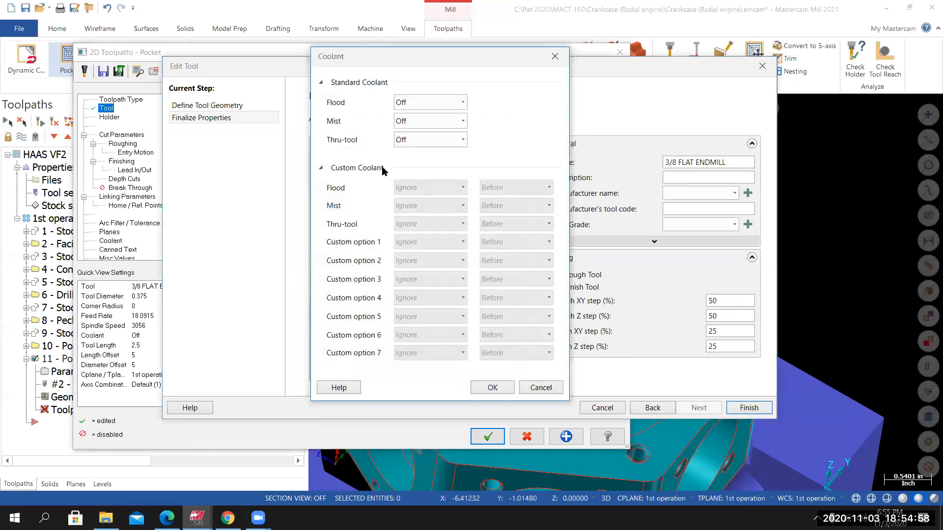
{"action": "left_click", "coordinate": [403, 104]}
{"action": "left_click", "coordinate": [408, 118]}
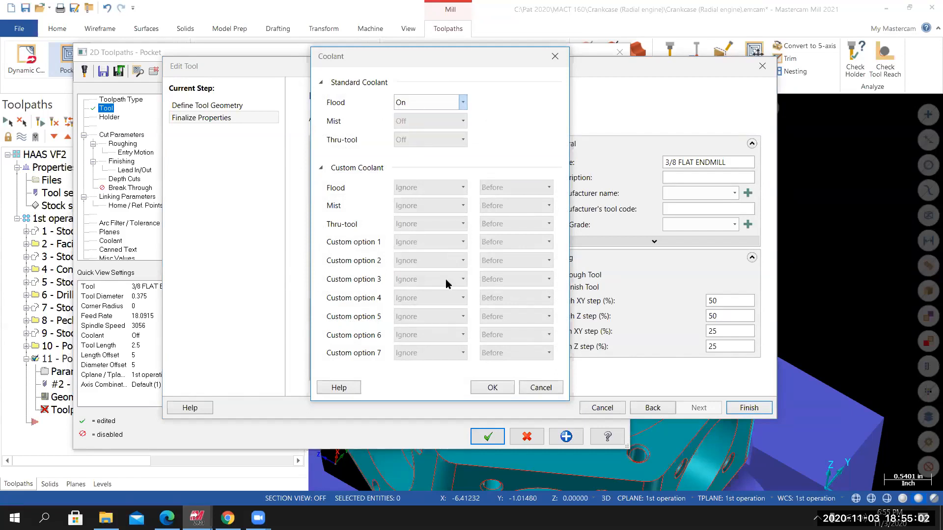
{"action": "left_click", "coordinate": [493, 388]}
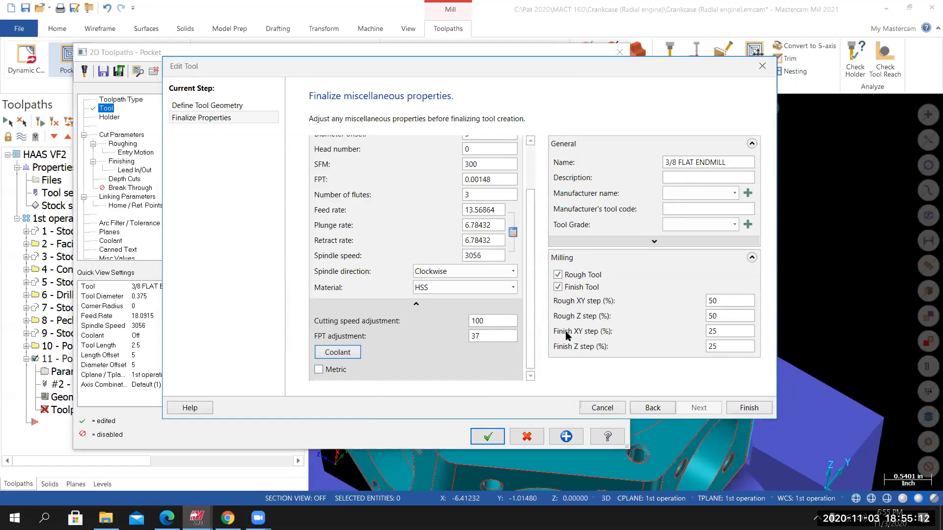
{"action": "left_click_drag", "start_coordinate": [723, 333], "coordinate": [684, 333]}
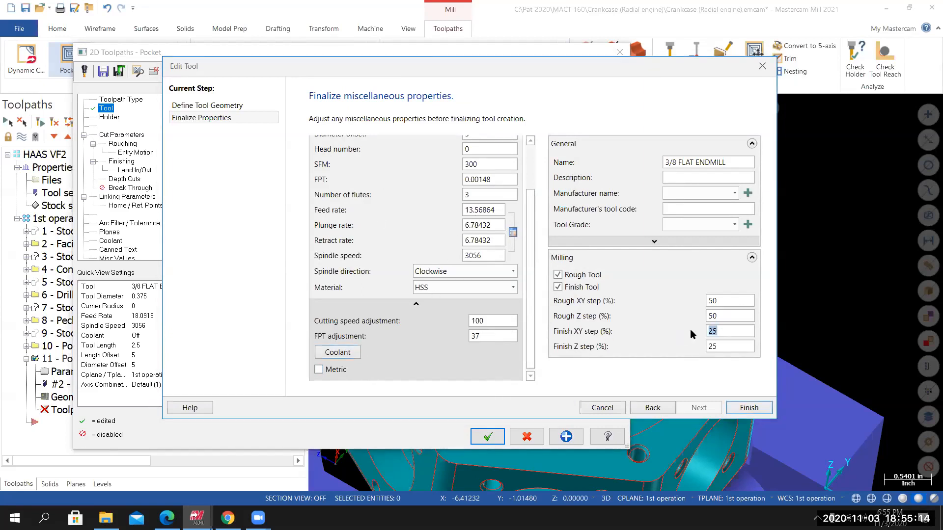
{"action": "left_click_drag", "start_coordinate": [528, 191], "coordinate": [531, 157]}
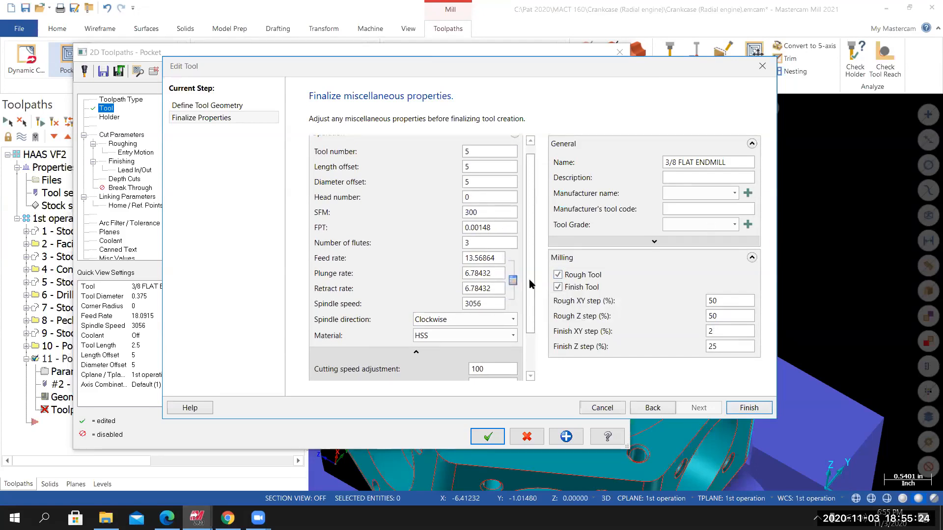
Finish editing the 3/8 flat endmill and set its feed per tooth in the pocket operation to .375*.01.
{"action": "scroll", "coordinate": [535, 295], "scroll_direction": "down", "scroll_amount": 2}
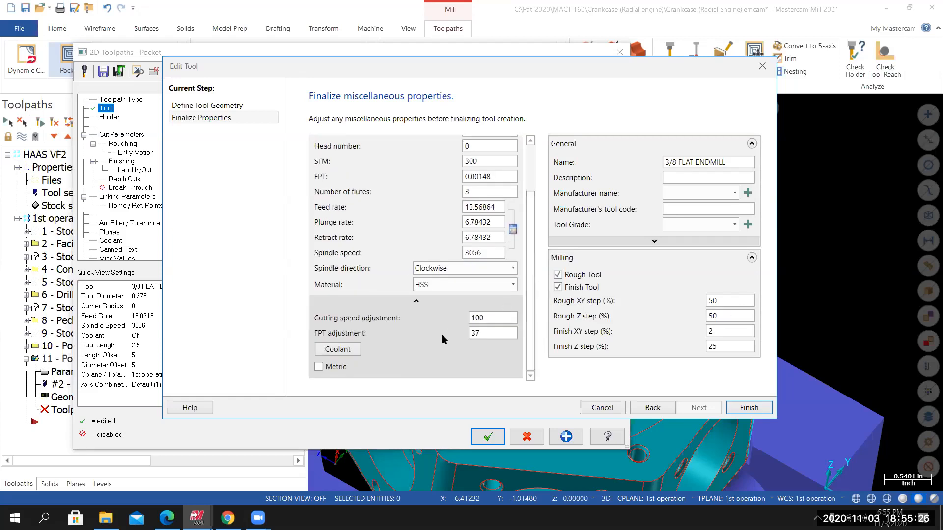
{"action": "left_click", "coordinate": [743, 410]}
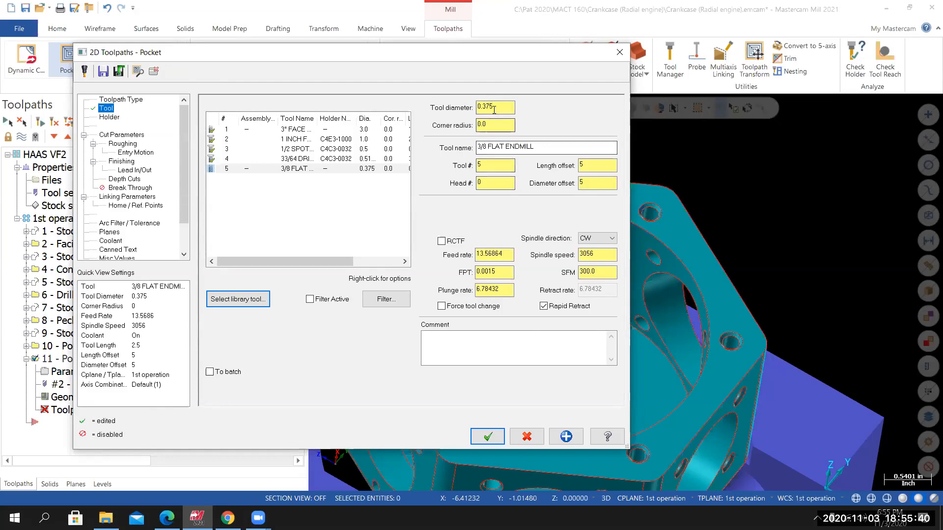
{"action": "double_click", "coordinate": [486, 272]}
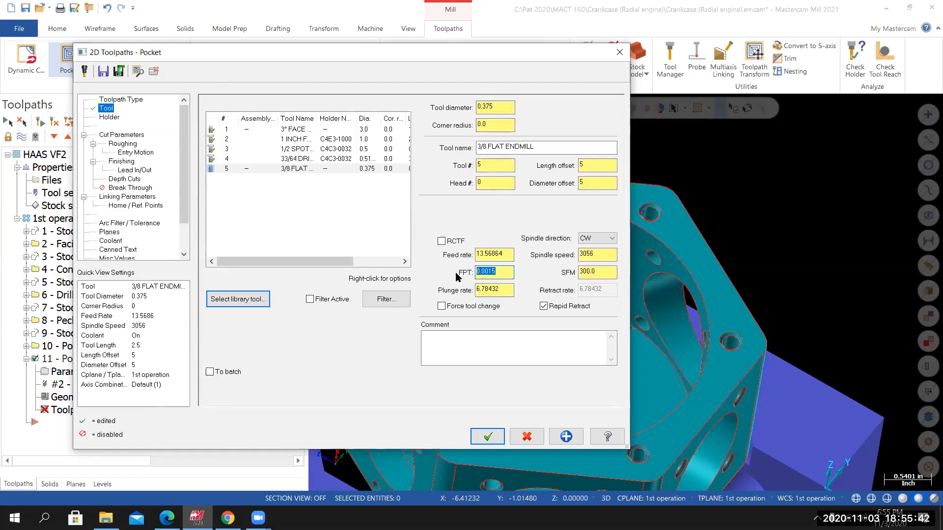
{"action": "key", "text": "BackSpace"}
{"action": "type", "text": ".375*.0"}
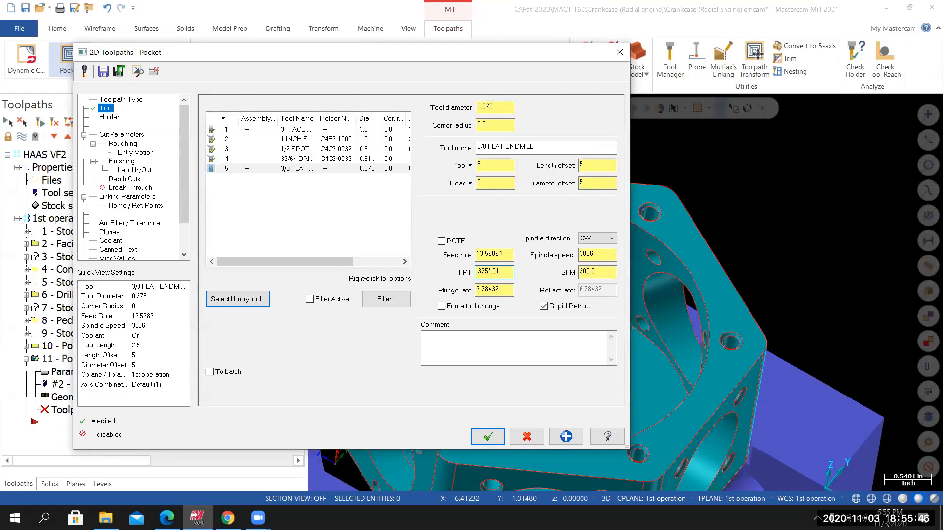
{"action": "type", "text": "1"}
{"action": "key", "text": "Return"}
Set the pocket operation's plunge rate to half the feed rate by entering 34.38/2.
{"action": "double_click", "coordinate": [508, 290]}
{"action": "type", "text": "34"}
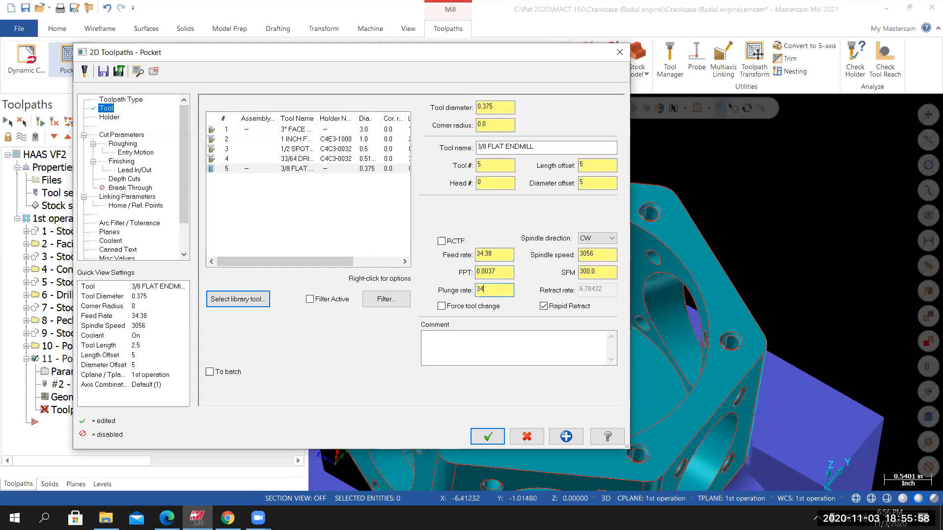
{"action": "type", "text": ".38/2"}
{"action": "key", "text": "Return"}
Copy the tool name into the operation comment and complete it as "3/8 FLAT ENDMILL, MACHINE 1.1024 DIAMETER BORE".
{"action": "left_click_drag", "start_coordinate": [540, 147], "coordinate": [474, 149]}
{"action": "right_click", "coordinate": [503, 147]}
{"action": "left_click", "coordinate": [534, 181]}
{"action": "right_click", "coordinate": [441, 343]}
{"action": "left_click", "coordinate": [467, 391]}
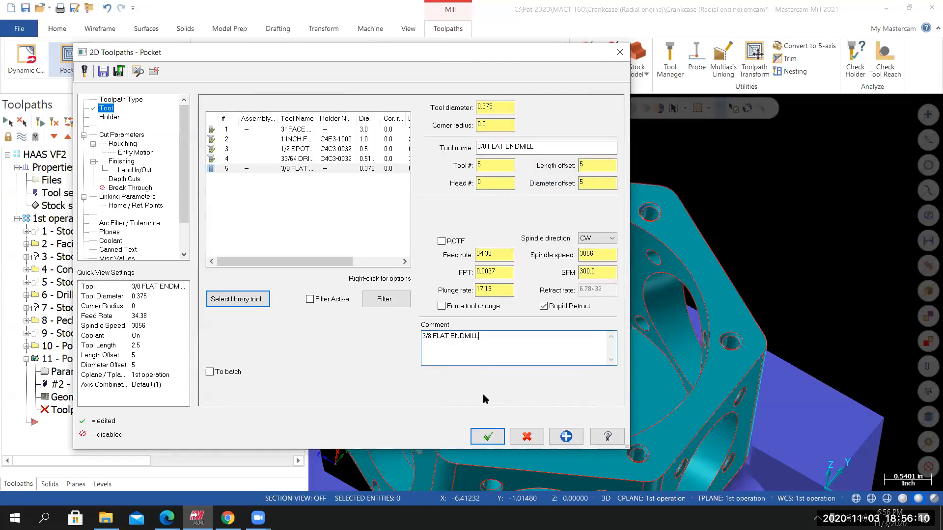
{"action": "type", "text": ", MACHINE 1.1024 DIAMETER BORE"}
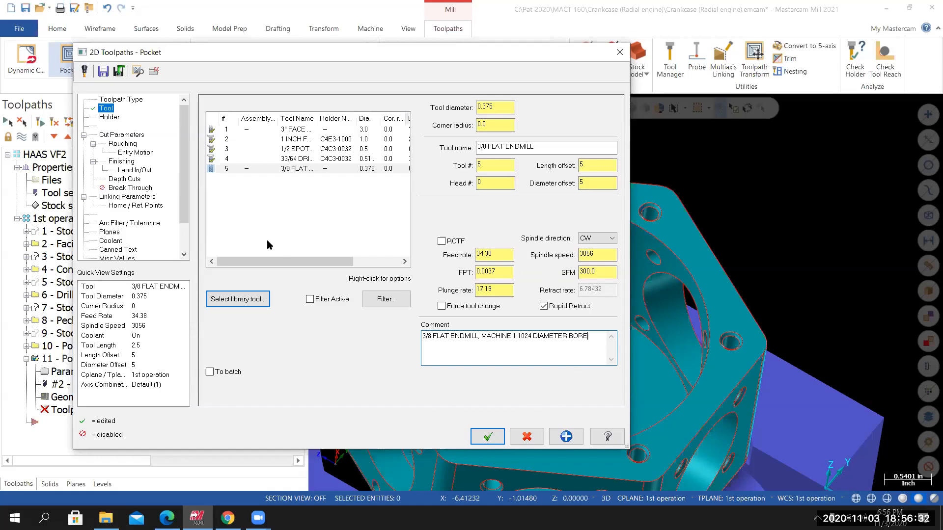
Load the CT40-in holder library and assign holder C4E4-0375 to the 3/8 flat endmill.
{"action": "left_click", "coordinate": [109, 118]}
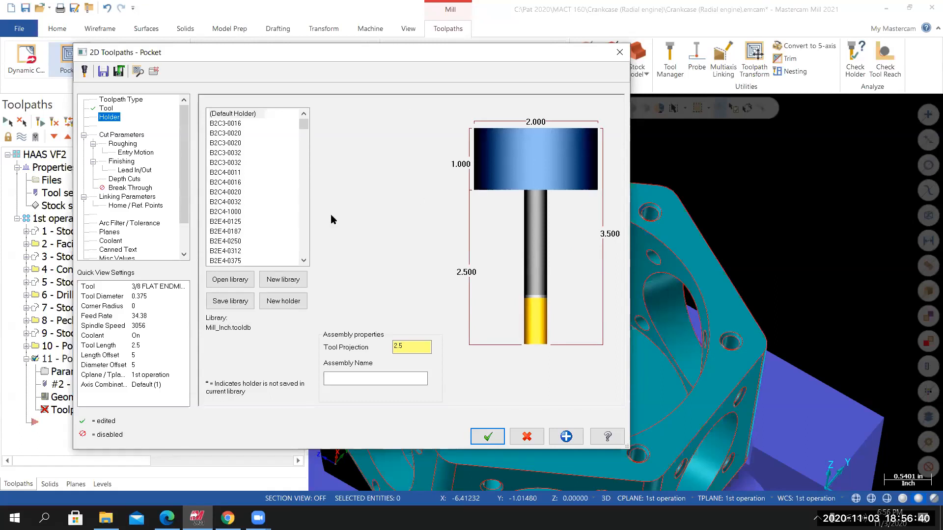
{"action": "left_click", "coordinate": [232, 280]}
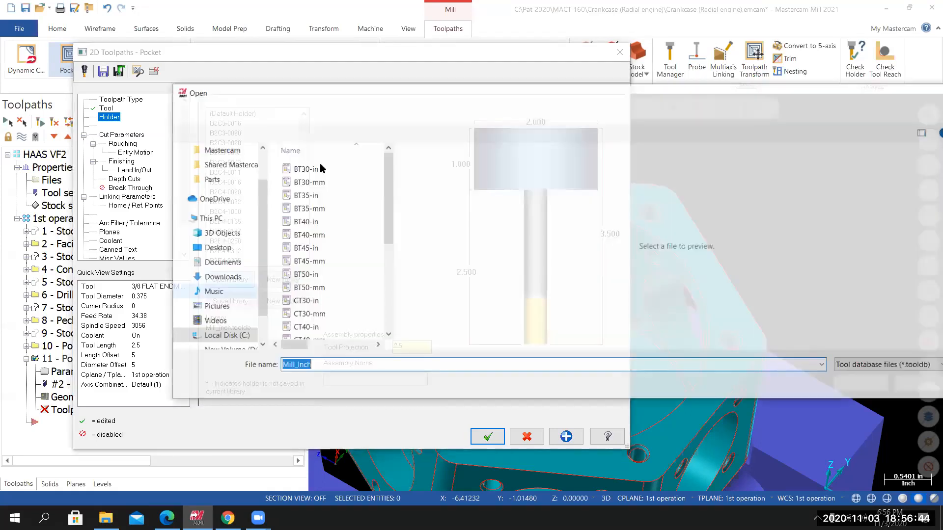
{"action": "left_click_drag", "start_coordinate": [385, 176], "coordinate": [385, 226]}
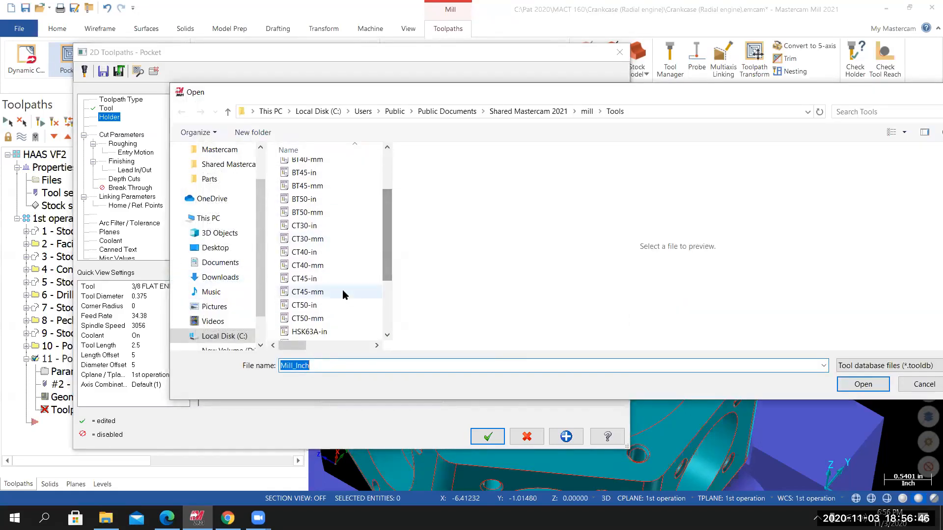
{"action": "left_click", "coordinate": [301, 253]}
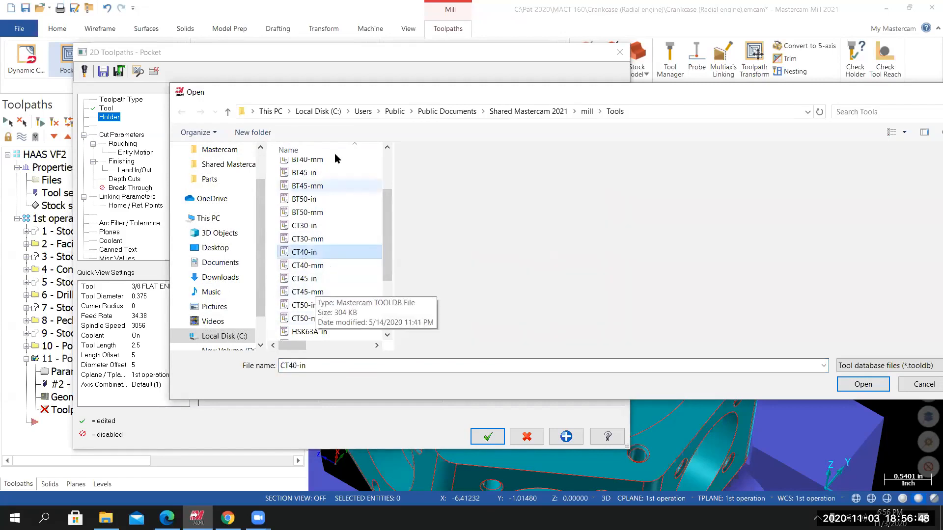
{"action": "left_click", "coordinate": [787, 384]}
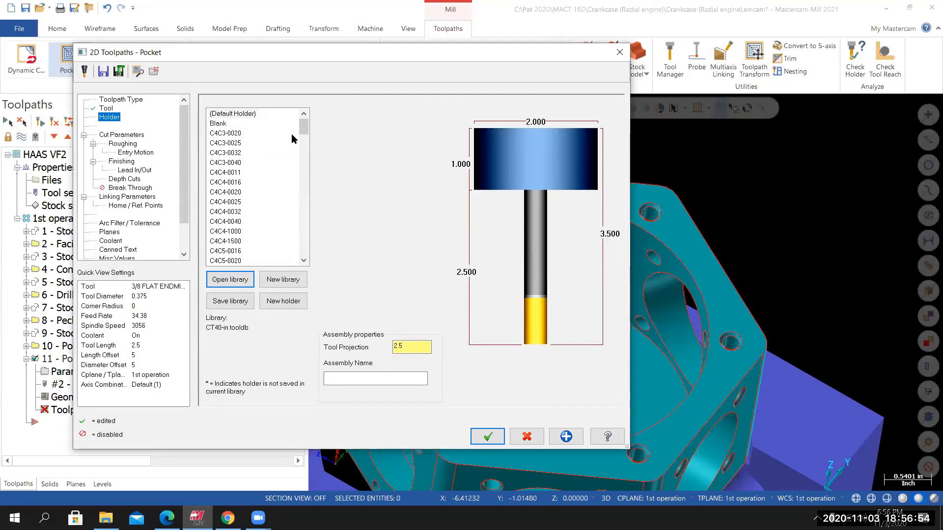
{"action": "left_click_drag", "start_coordinate": [304, 129], "coordinate": [305, 148]}
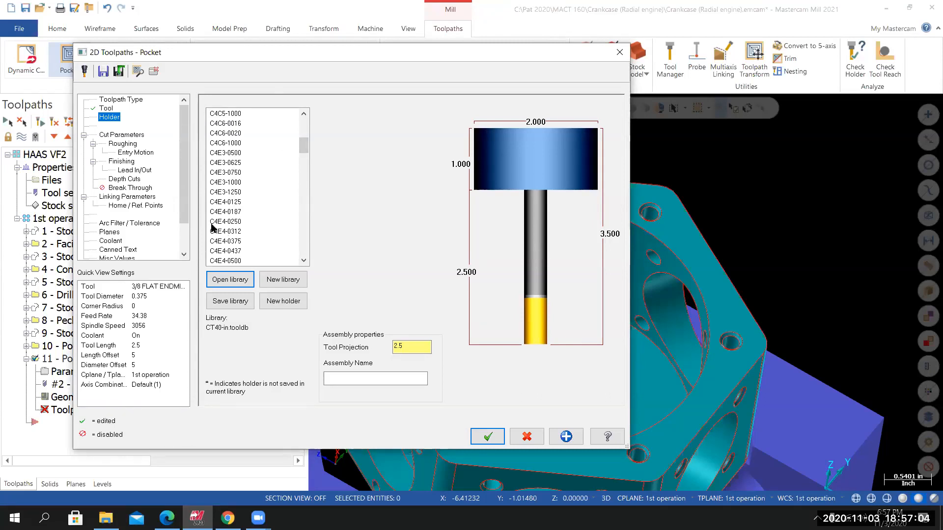
{"action": "left_click", "coordinate": [229, 241]}
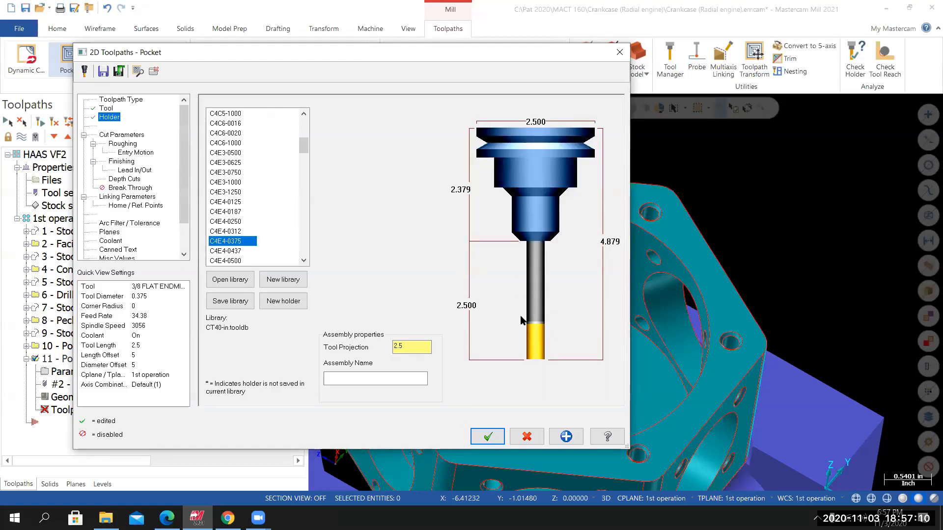
Set the tool projection from the holder to 1.5.
{"action": "left_click", "coordinate": [410, 347]}
{"action": "type", "text": "1"}
{"action": "key", "text": "Return"}
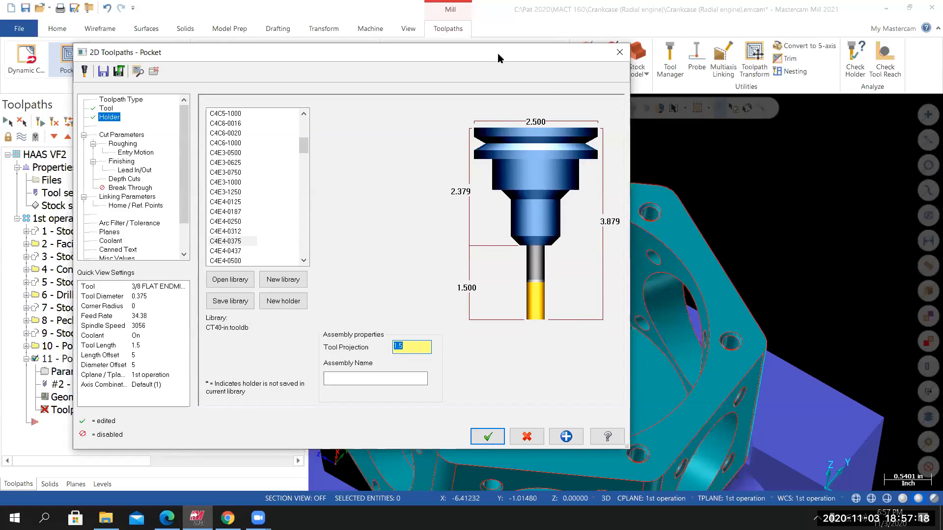
{"action": "left_click_drag", "start_coordinate": [497, 51], "coordinate": [382, 41]}
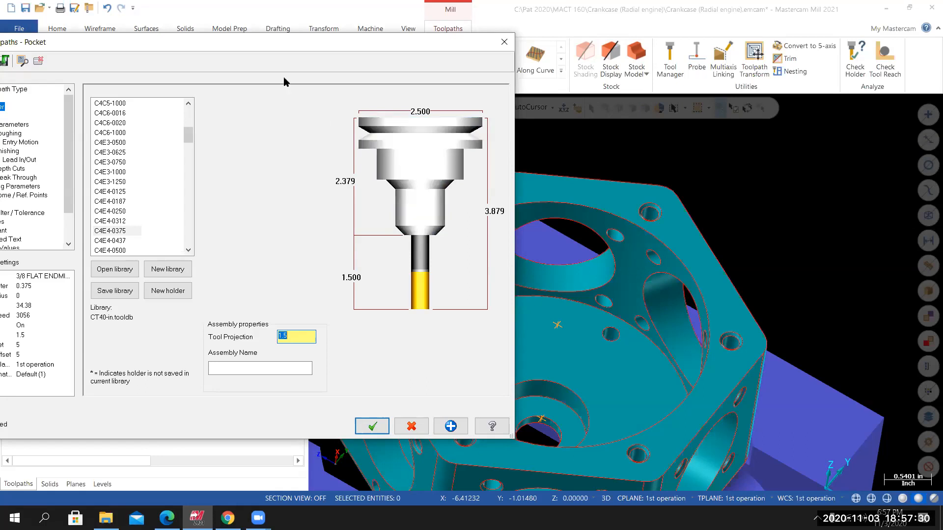
{"action": "left_click_drag", "start_coordinate": [258, 39], "coordinate": [488, 28]}
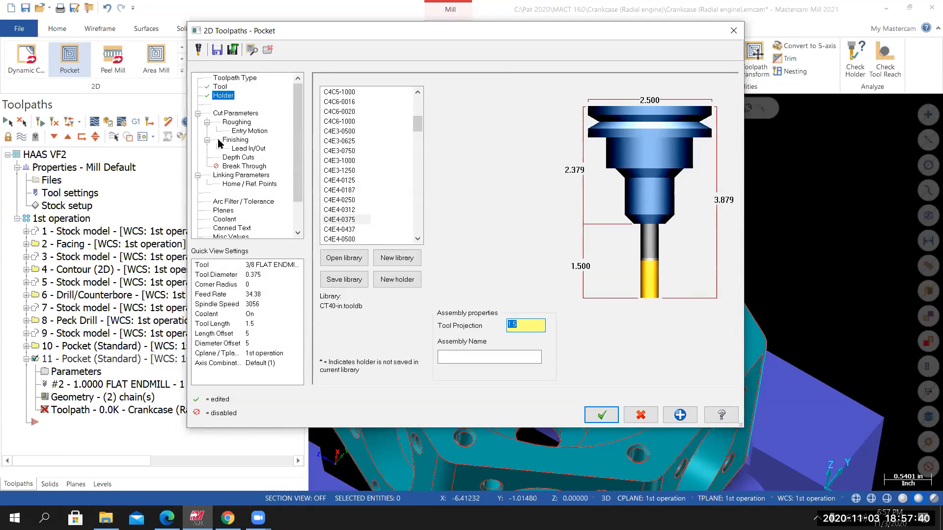
Check the pocket's cutting, roughing, helix entry and finishing settings, and refresh the lead-in/out line lengths and arc radii at 25 percent.
{"action": "left_click", "coordinate": [242, 115]}
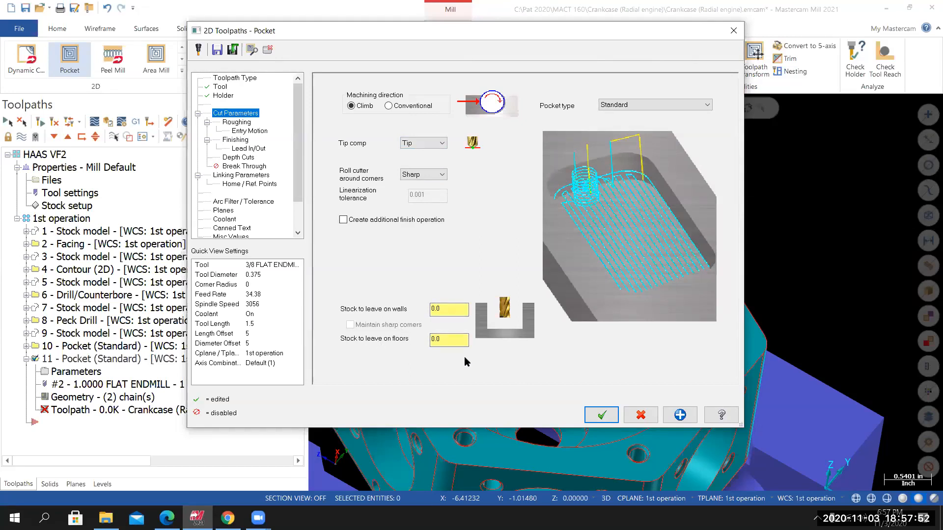
{"action": "left_click", "coordinate": [237, 122]}
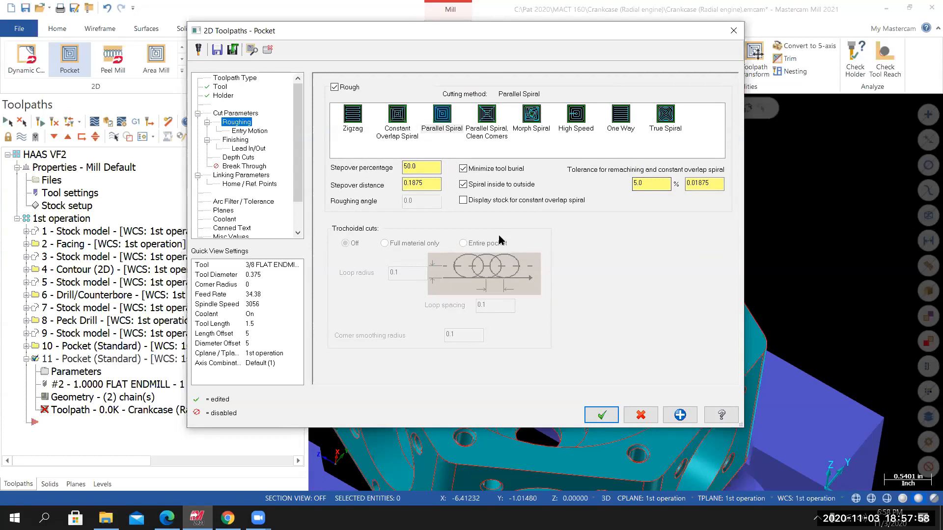
{"action": "left_click", "coordinate": [255, 130]}
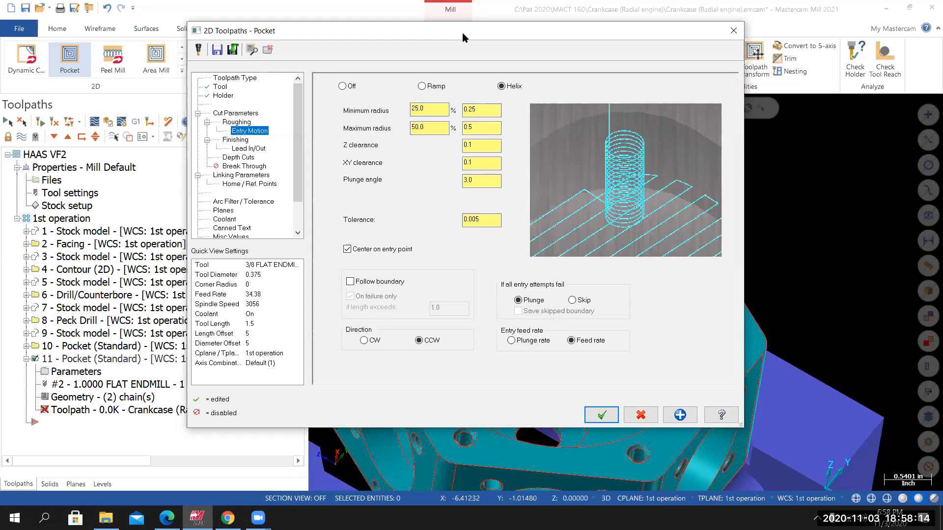
{"action": "left_click_drag", "start_coordinate": [462, 33], "coordinate": [521, 86]}
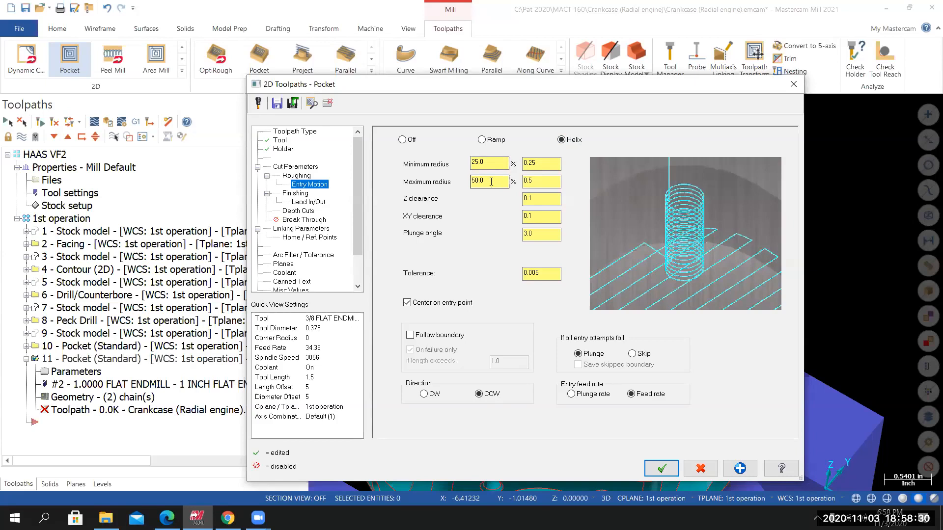
{"action": "left_click", "coordinate": [294, 193]}
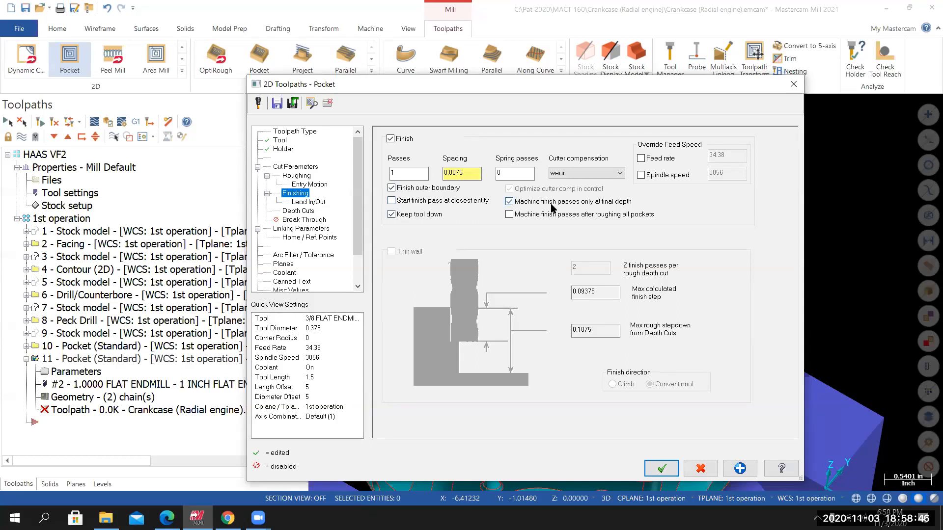
{"action": "left_click", "coordinate": [313, 202]}
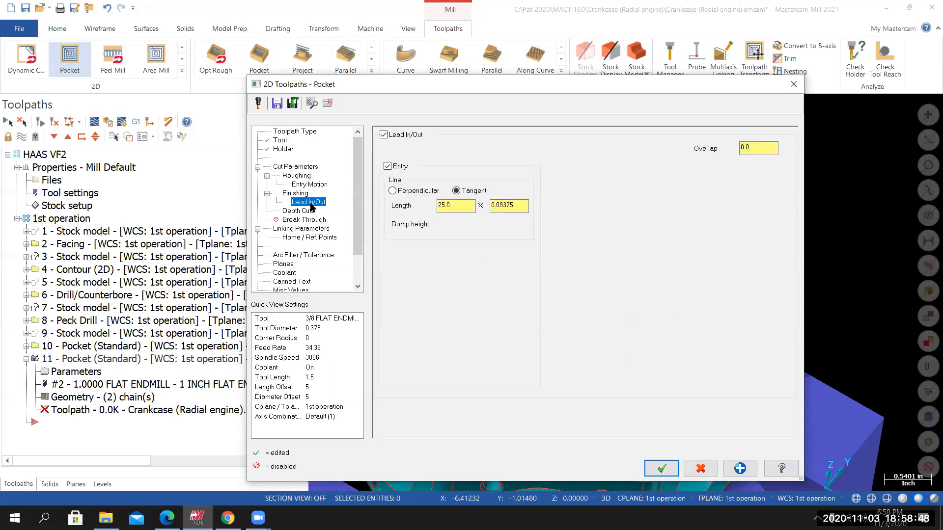
{"action": "left_click", "coordinate": [463, 206]}
{"action": "left_click", "coordinate": [462, 261]}
{"action": "left_click", "coordinate": [711, 206]}
{"action": "left_click", "coordinate": [709, 260]}
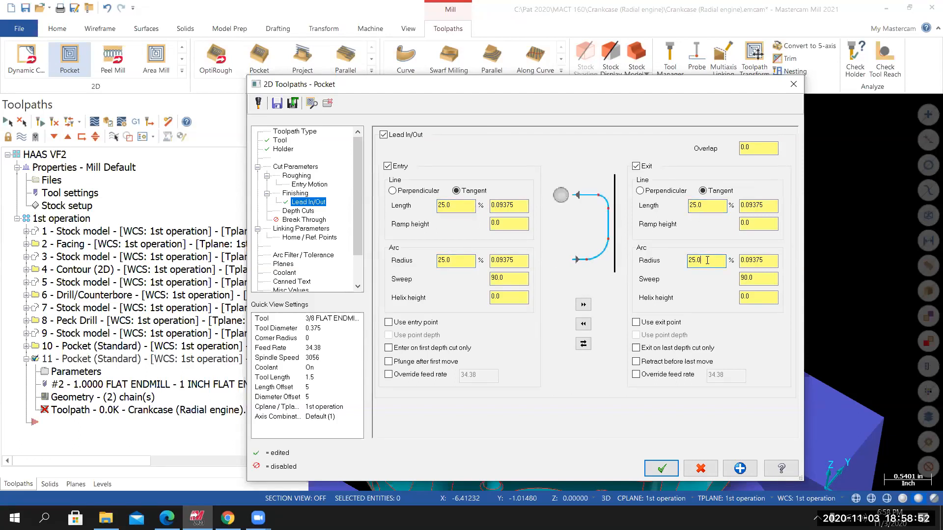
Set the pocket's top of stock to 0.545 from the counterbore's upper edge and its depth to 0.2325 from the counterbore's floor edge.
{"action": "left_click", "coordinate": [304, 212]}
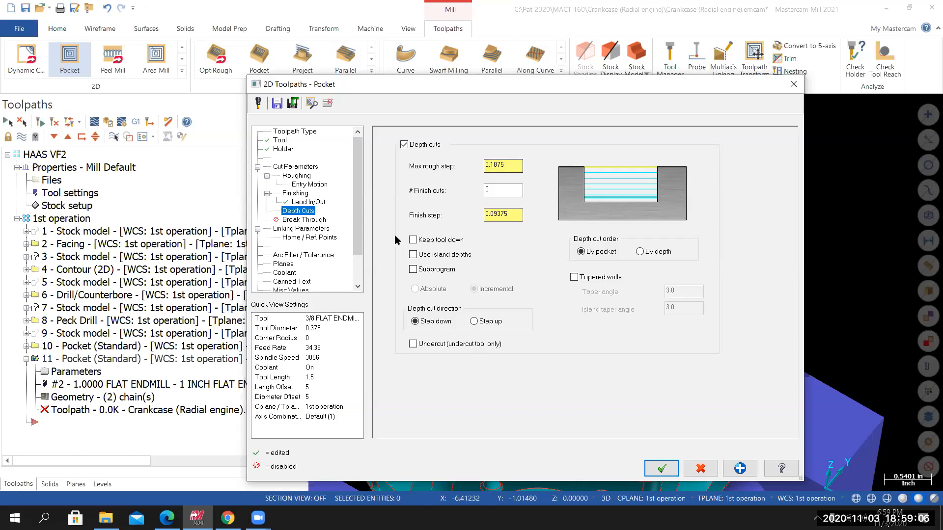
{"action": "left_click", "coordinate": [316, 221]}
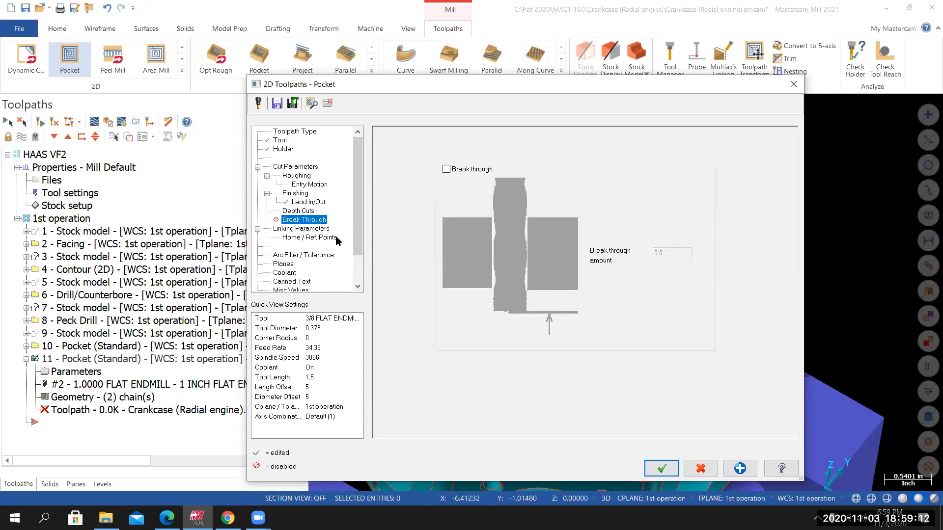
{"action": "left_click", "coordinate": [310, 229]}
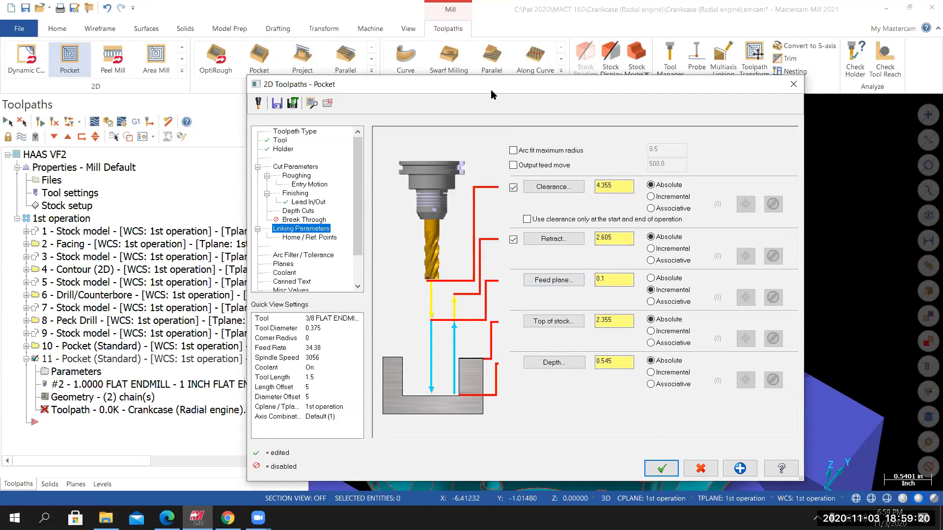
{"action": "left_click_drag", "start_coordinate": [490, 90], "coordinate": [441, 42]}
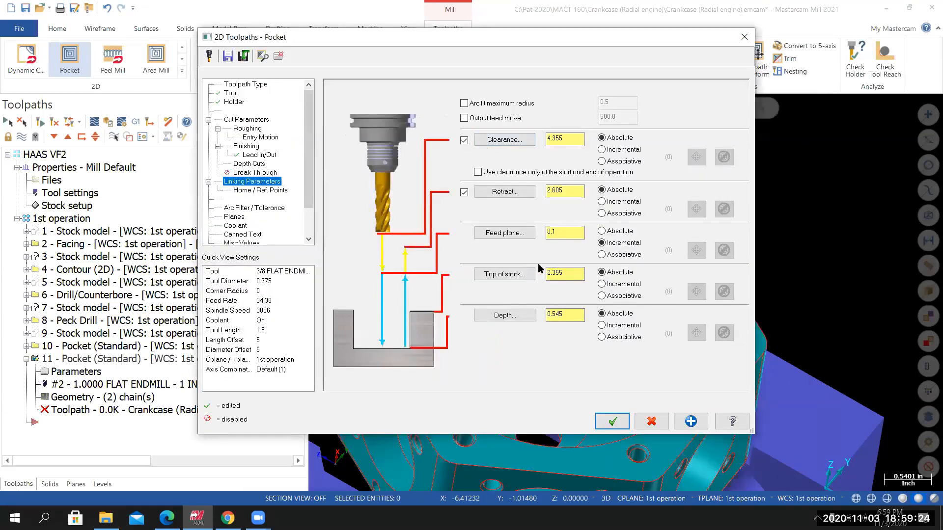
{"action": "left_click", "coordinate": [513, 278]}
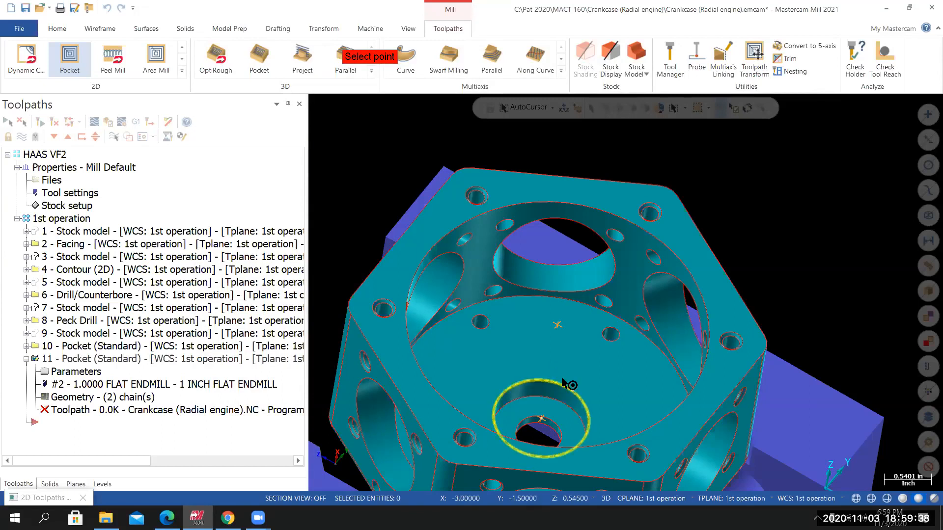
{"action": "left_click", "coordinate": [558, 385]}
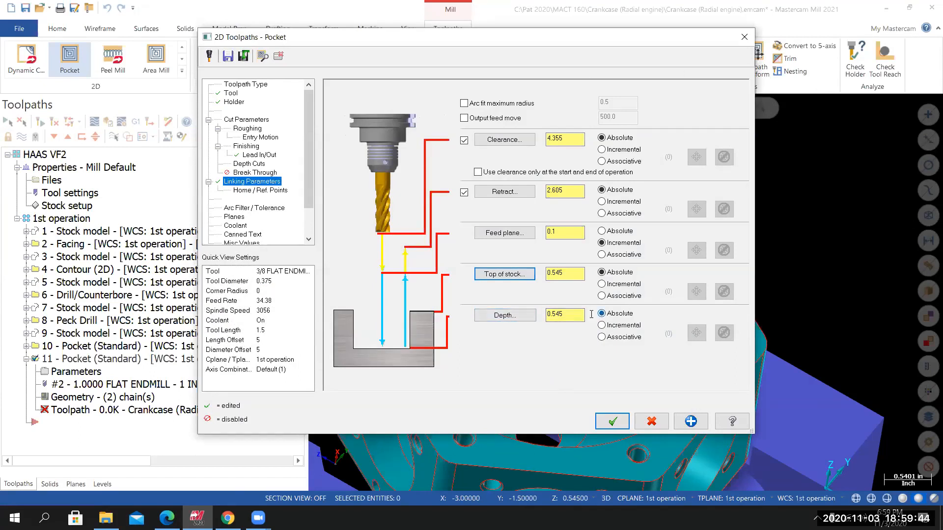
{"action": "left_click", "coordinate": [509, 317]}
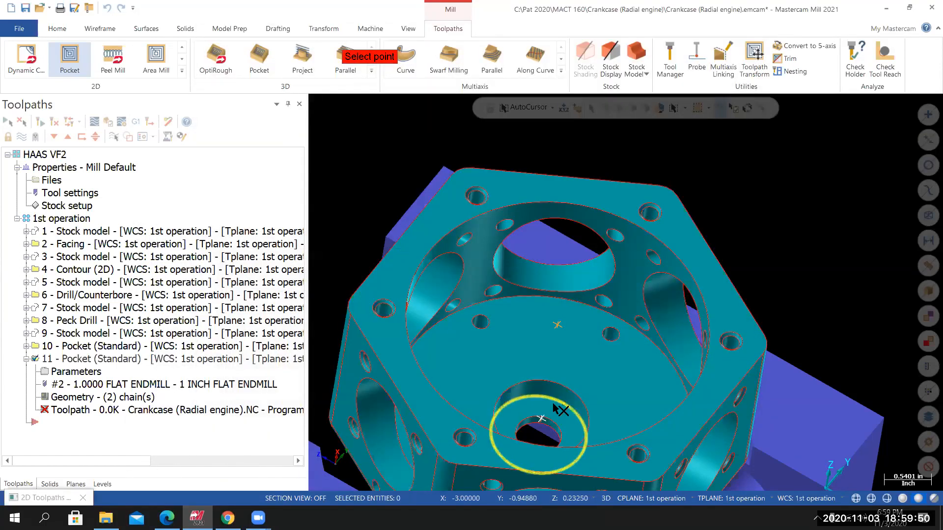
{"action": "left_click", "coordinate": [554, 405]}
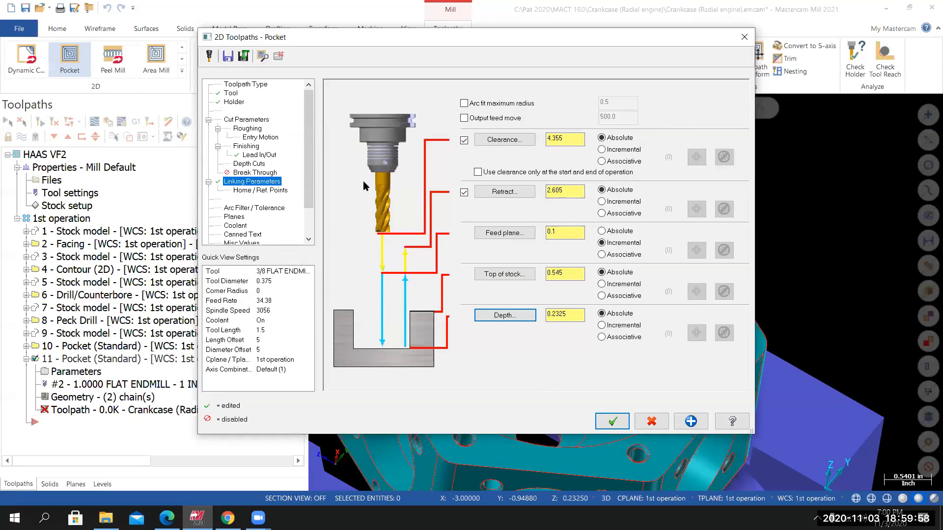
Accept the second pocket's parameters, regenerate its invalid toolpath and inspect it in the counterbore.
{"action": "left_click", "coordinate": [614, 423]}
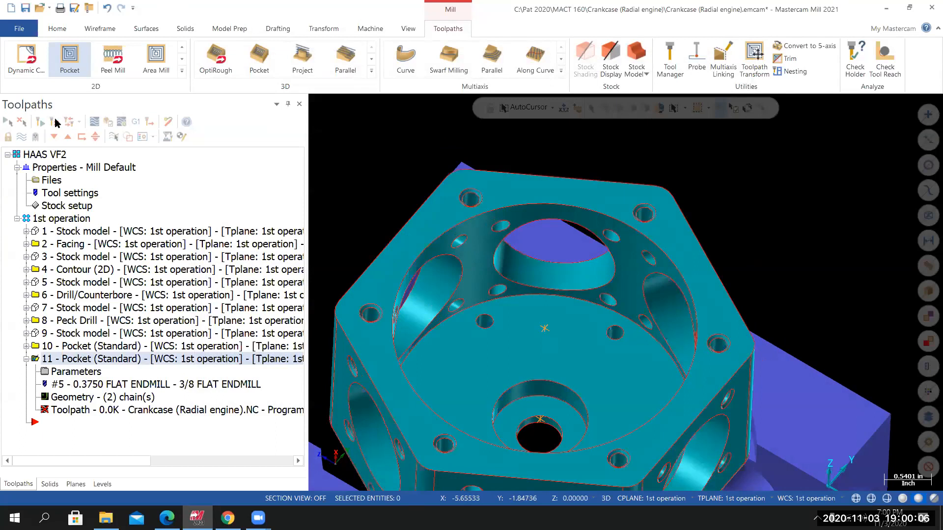
{"action": "left_click", "coordinate": [55, 122]}
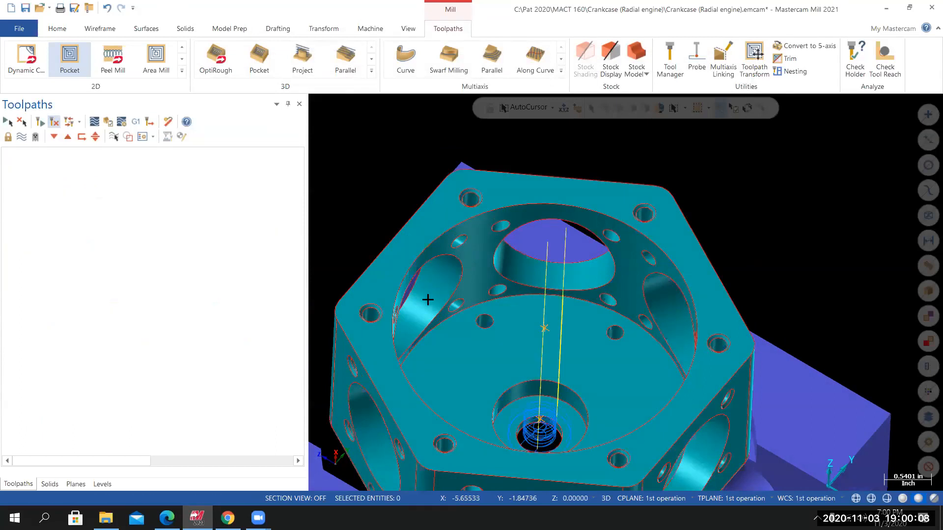
{"action": "middle_click_drag", "start_coordinate": [404, 274], "coordinate": [422, 281]}
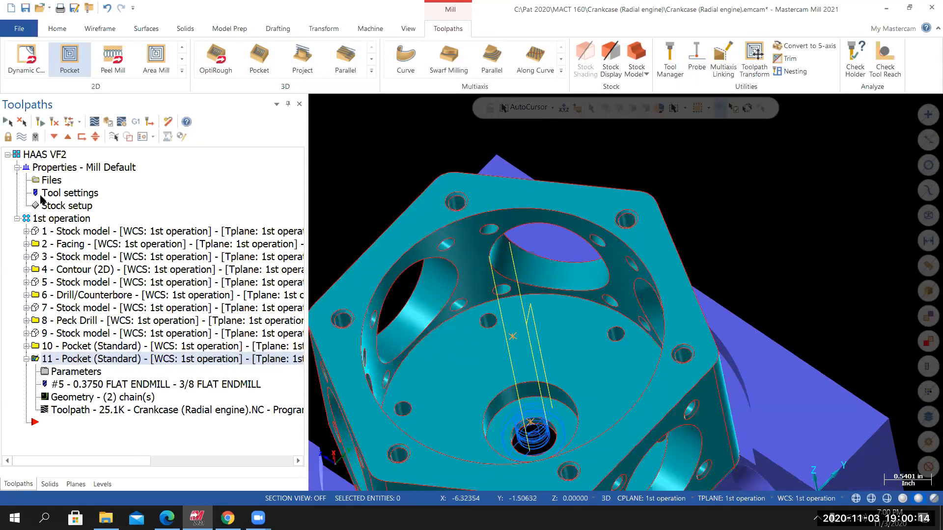
Start a backplot of the second pocket operation and check the tool and holder clearance over the crankcase from the top view.
{"action": "left_click", "coordinate": [95, 121]}
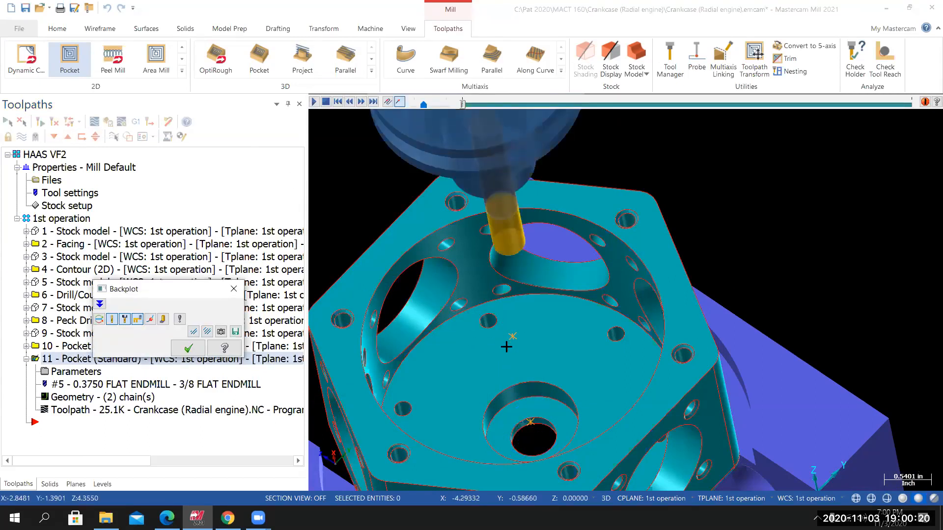
{"action": "middle_click_drag", "start_coordinate": [506, 368], "coordinate": [617, 181]}
{"action": "right_click", "coordinate": [638, 246]}
{"action": "left_click", "coordinate": [641, 243]}
{"action": "scroll", "coordinate": [628, 266], "scroll_direction": "up", "scroll_amount": 3}
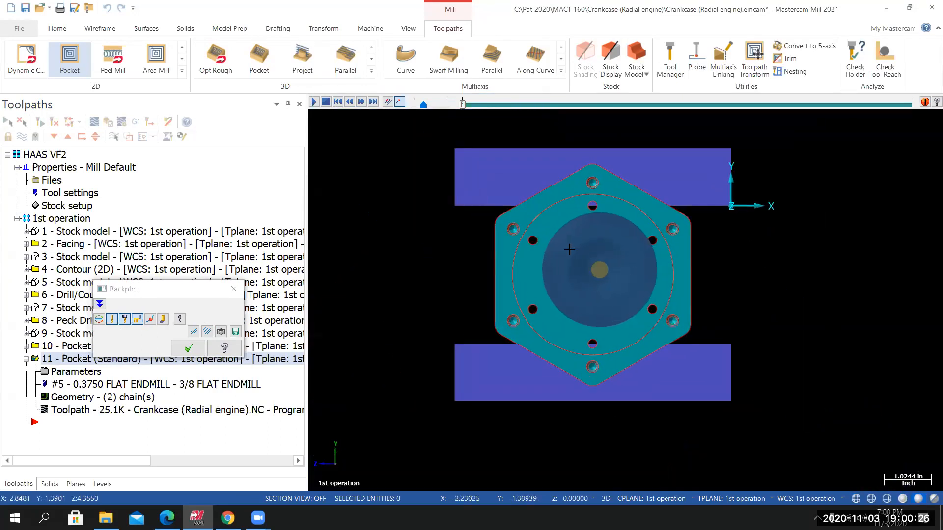
{"action": "scroll", "coordinate": [552, 248], "scroll_direction": "up", "scroll_amount": 3}
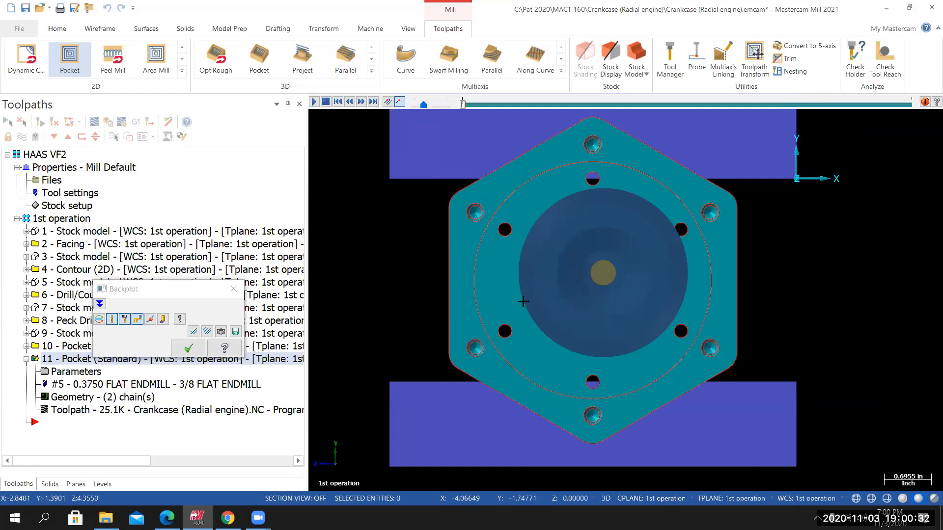
Examine the 3/8 flat endmill's projection from its holder relative to the crankcase and the vise jaws.
{"action": "middle_click_drag", "start_coordinate": [531, 307], "coordinate": [487, 248]}
{"action": "scroll", "coordinate": [488, 248], "scroll_direction": "down", "scroll_amount": 5}
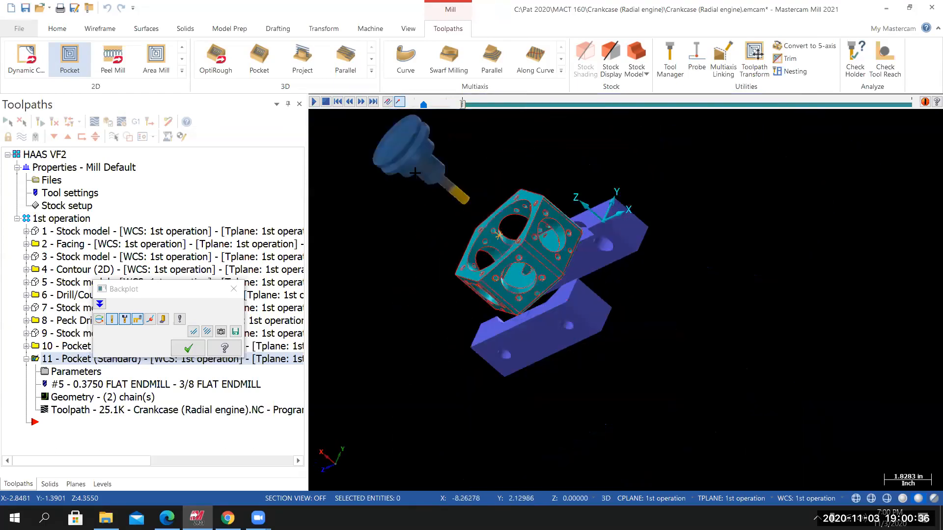
{"action": "scroll", "coordinate": [429, 193], "scroll_direction": "up", "scroll_amount": 6}
{"action": "middle_click_drag", "start_coordinate": [428, 194], "coordinate": [389, 123]}
{"action": "scroll", "coordinate": [471, 170], "scroll_direction": "up", "scroll_amount": 1}
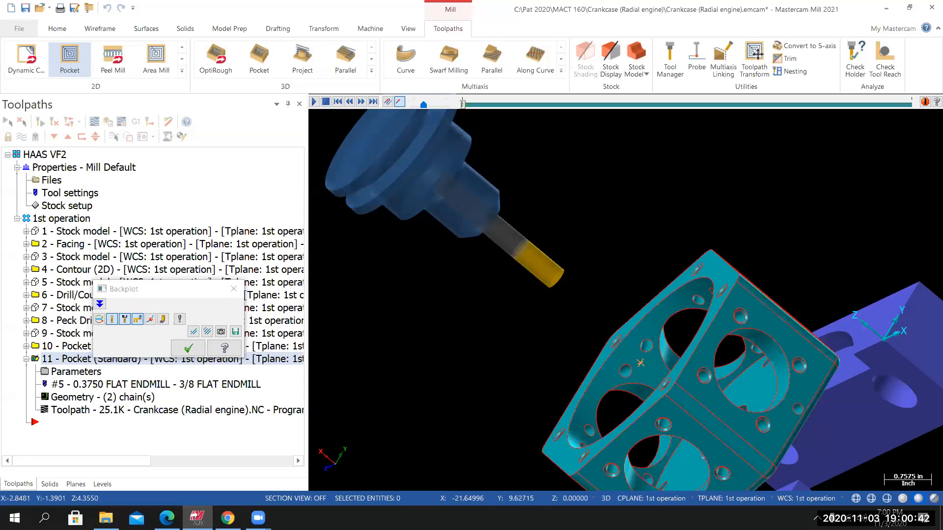
{"action": "scroll", "coordinate": [546, 173], "scroll_direction": "down", "scroll_amount": 2}
{"action": "right_click", "coordinate": [546, 173]}
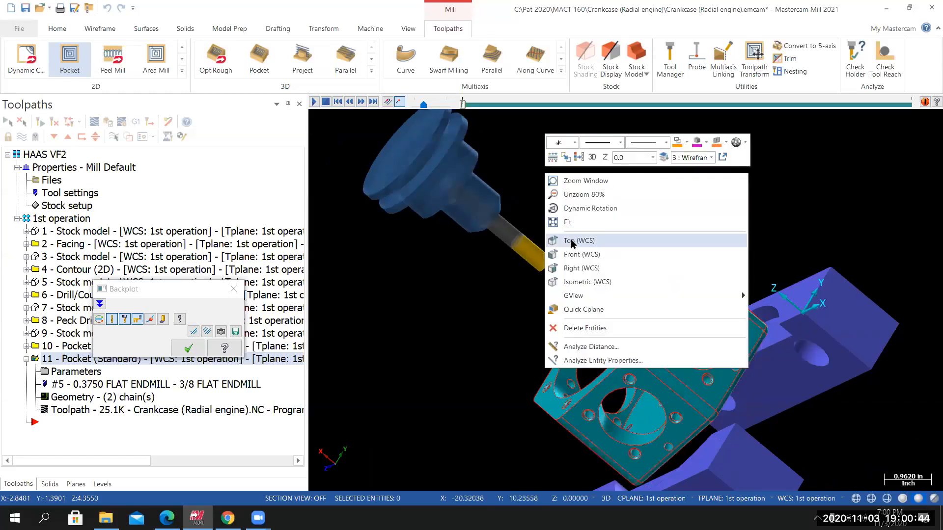
View the part from the top, play the 3/8 flat endmill pocket's backplot at a higher playback speed, and close it.
{"action": "left_click", "coordinate": [571, 244]}
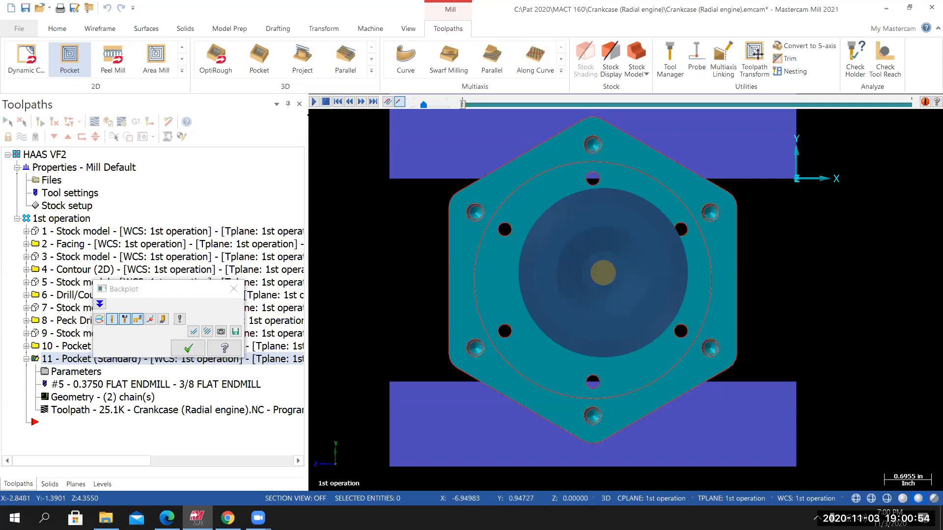
{"action": "left_click", "coordinate": [314, 102]}
{"action": "left_click_drag", "start_coordinate": [424, 104], "coordinate": [438, 104]}
{"action": "left_click", "coordinate": [314, 102]}
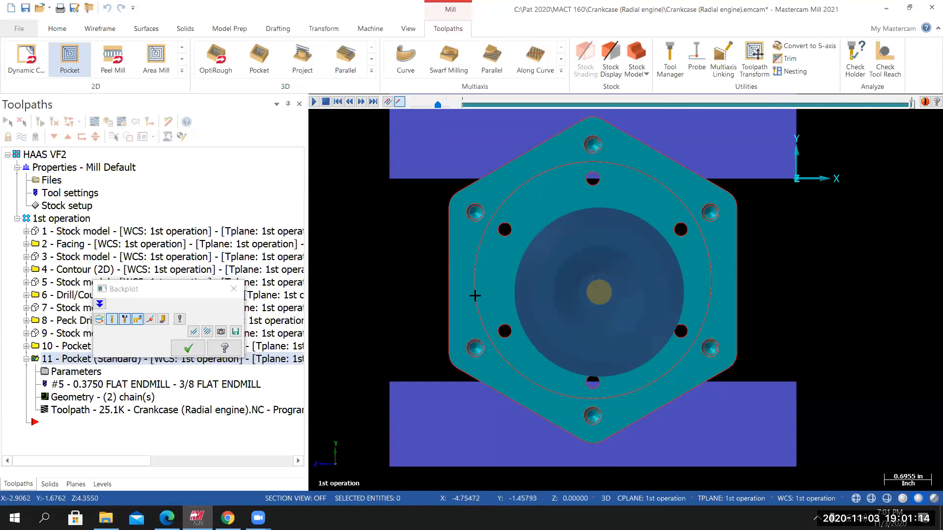
{"action": "middle_click_drag", "start_coordinate": [548, 301], "coordinate": [486, 309]}
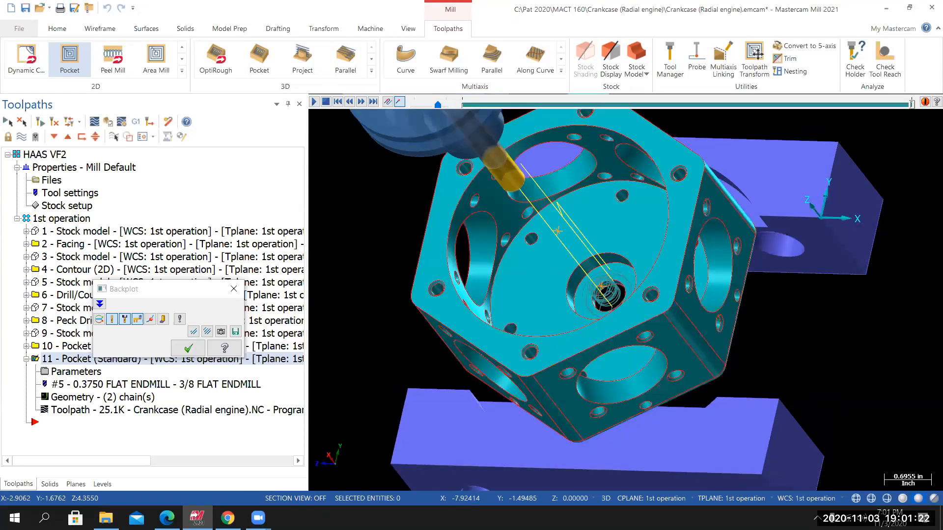
{"action": "left_click", "coordinate": [188, 349]}
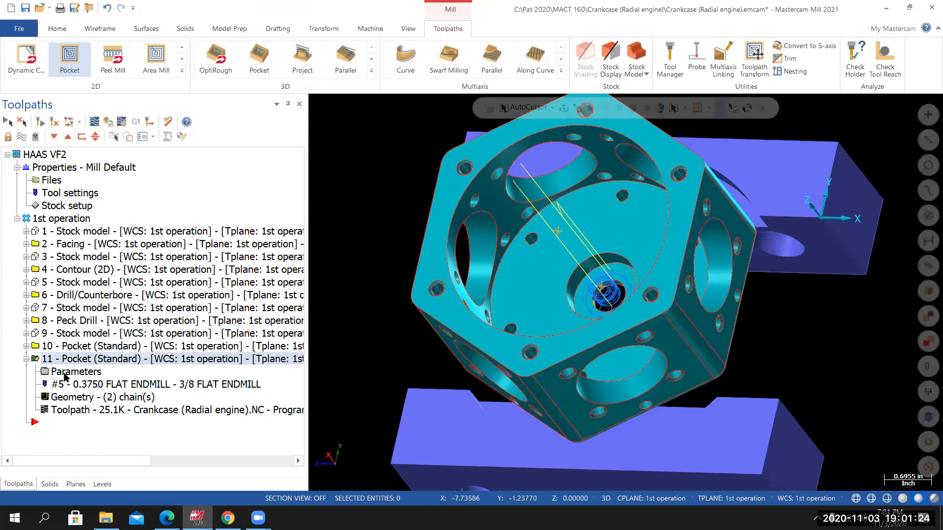
Hide the toolpath display of the 3/8 flat endmill pocket operation and collapse its entry.
{"action": "left_click", "coordinate": [22, 137]}
{"action": "scroll", "coordinate": [462, 298], "scroll_direction": "down", "scroll_amount": 2}
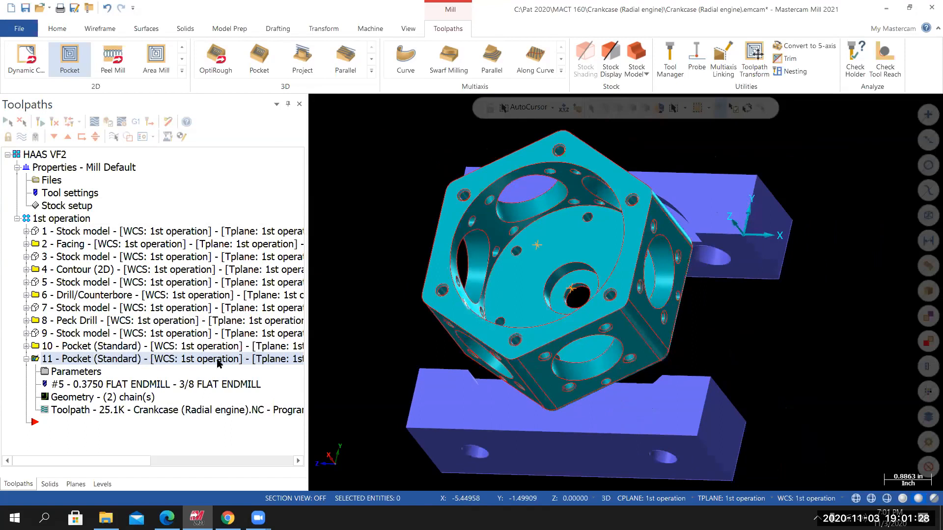
{"action": "left_click", "coordinate": [26, 359]}
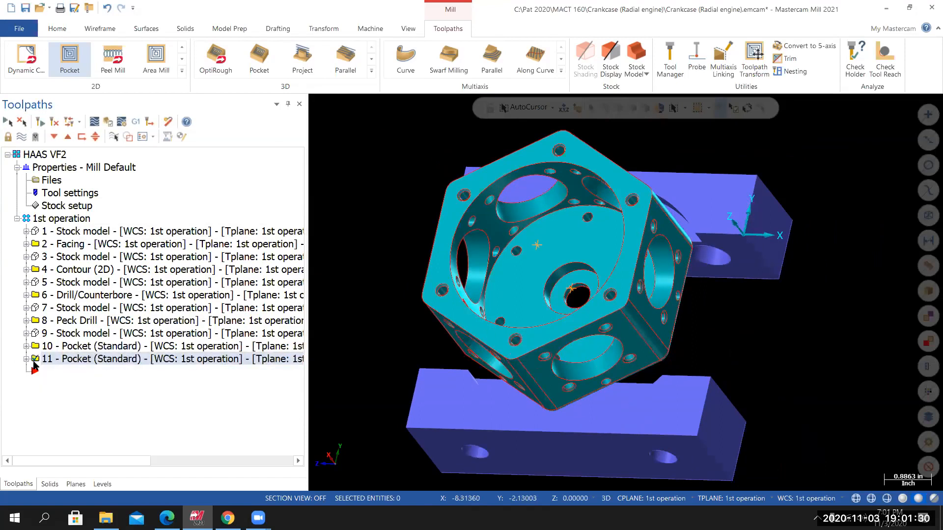
Select the whole 1st operation group and save the part file in the isometric view.
{"action": "left_click", "coordinate": [56, 219]}
{"action": "right_click", "coordinate": [413, 182]}
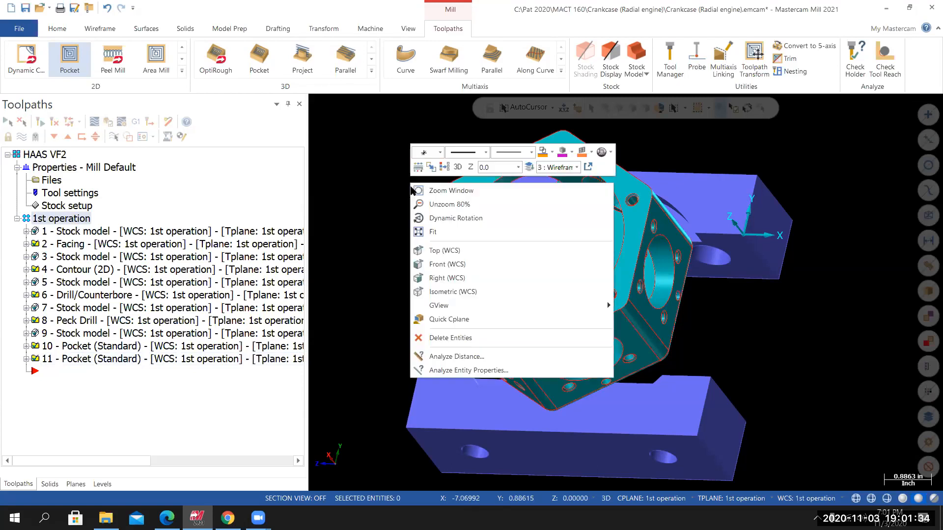
{"action": "left_click", "coordinate": [444, 292]}
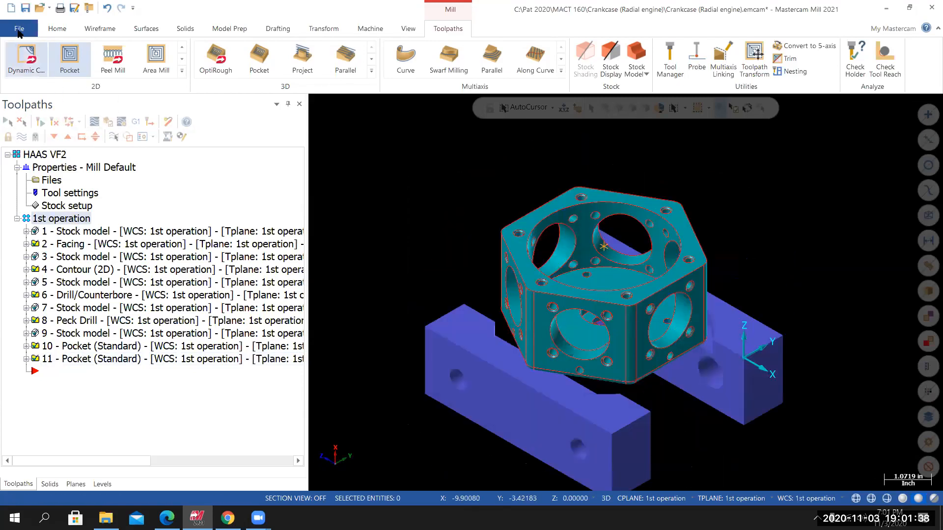
{"action": "left_click", "coordinate": [20, 28]}
{"action": "left_click", "coordinate": [19, 154]}
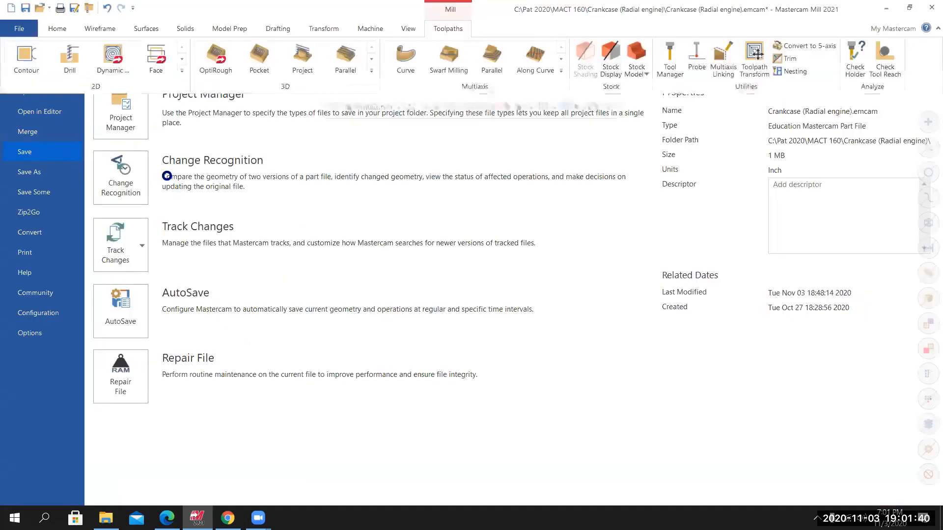
{"action": "scroll", "coordinate": [644, 282], "scroll_direction": "down", "scroll_amount": 1}
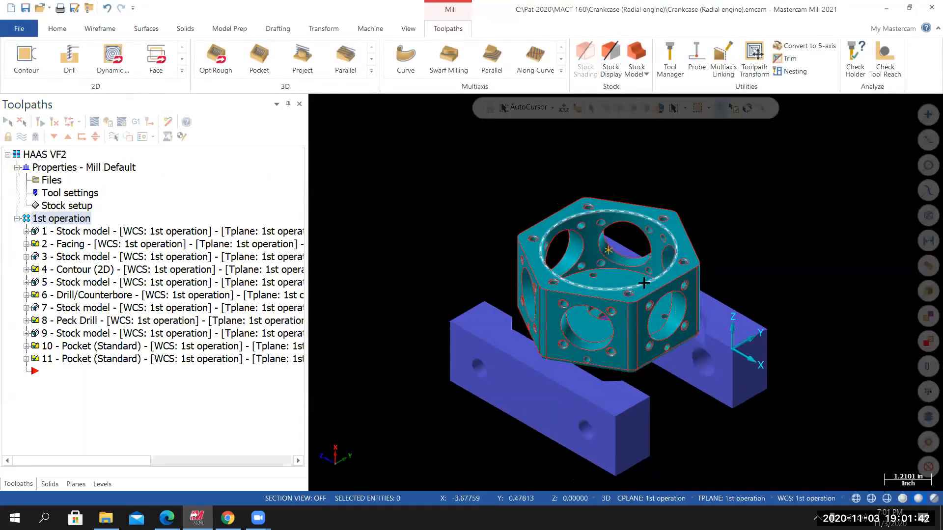
Verify all selected 1st operation toolpaths in Mastercam Simulator, keeping the collision stop condition and playing through to the end.
{"action": "scroll", "coordinate": [644, 282], "scroll_direction": "up", "scroll_amount": 4}
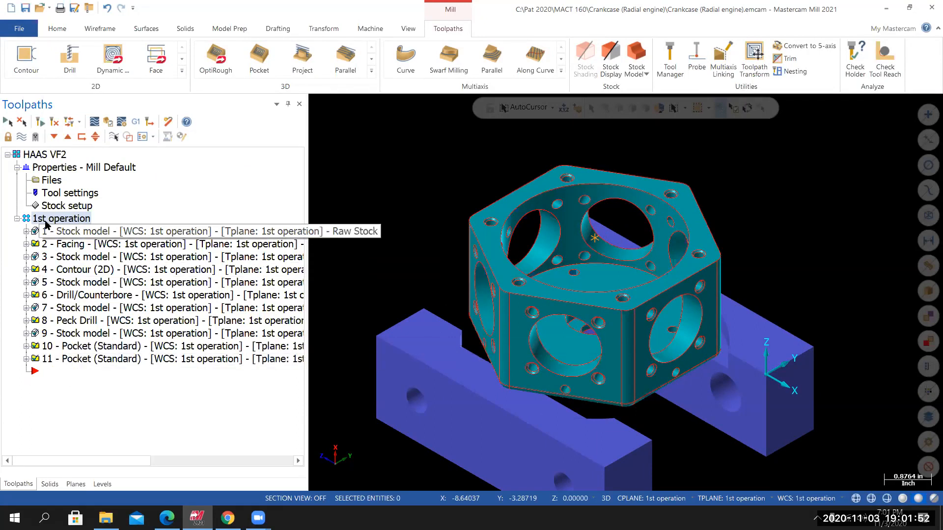
{"action": "left_click", "coordinate": [107, 122]}
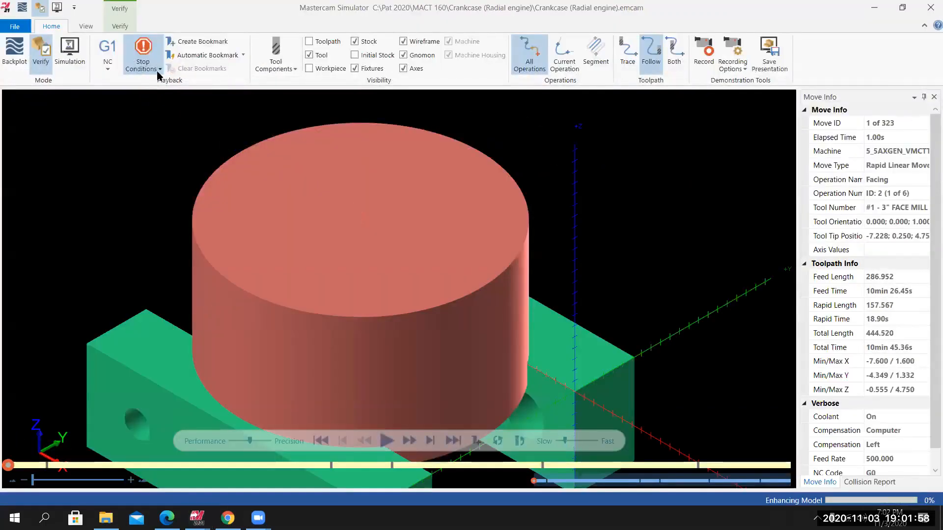
{"action": "left_click", "coordinate": [156, 69]}
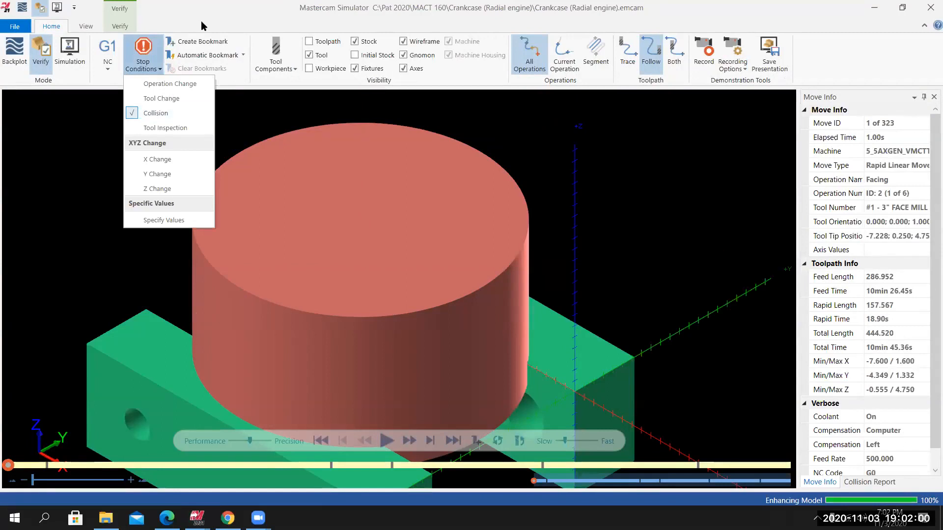
{"action": "left_click", "coordinate": [202, 22]}
{"action": "left_click", "coordinate": [387, 441]}
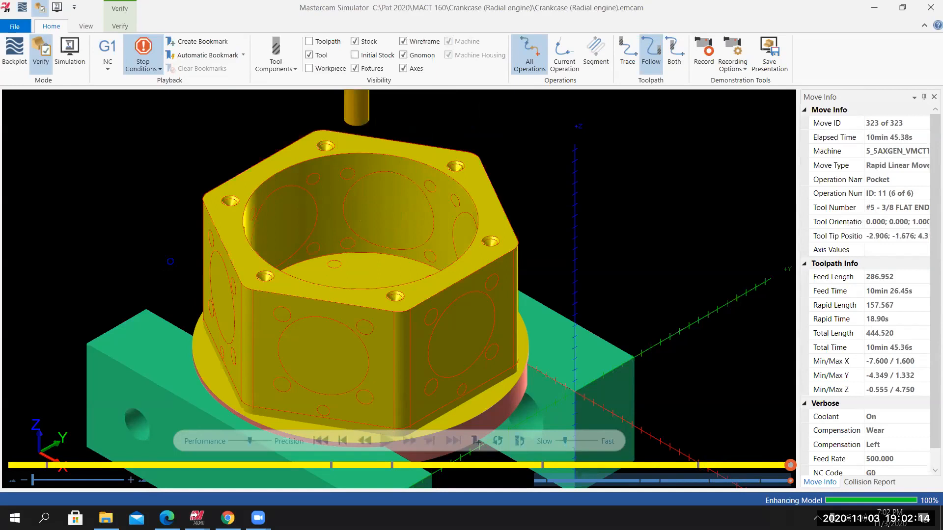
Examine the simulated pocket floor and the stepped bore up close, and leave the simulator.
{"action": "middle_click_drag", "start_coordinate": [290, 287], "coordinate": [427, 261]}
{"action": "scroll", "coordinate": [425, 308], "scroll_direction": "up", "scroll_amount": 4}
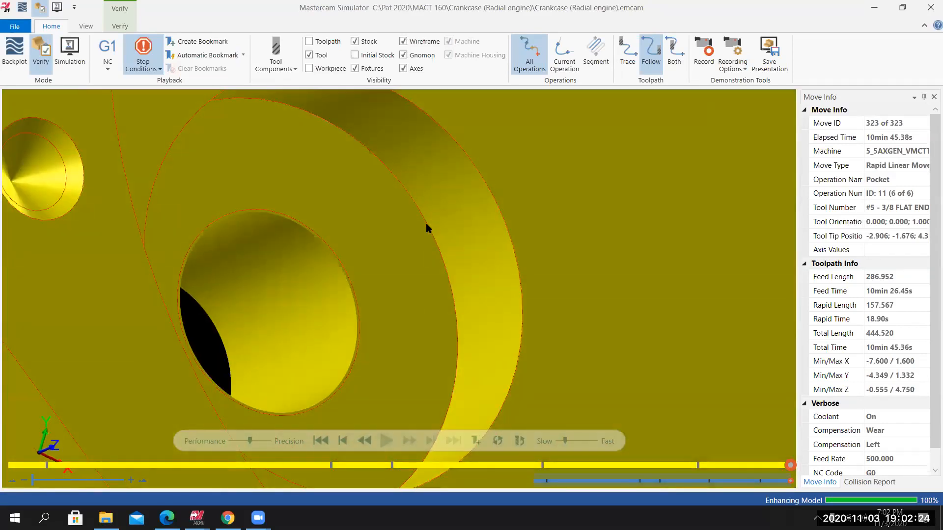
{"action": "scroll", "coordinate": [417, 317], "scroll_direction": "down", "scroll_amount": 4}
{"action": "middle_click_drag", "start_coordinate": [370, 308], "coordinate": [357, 203]}
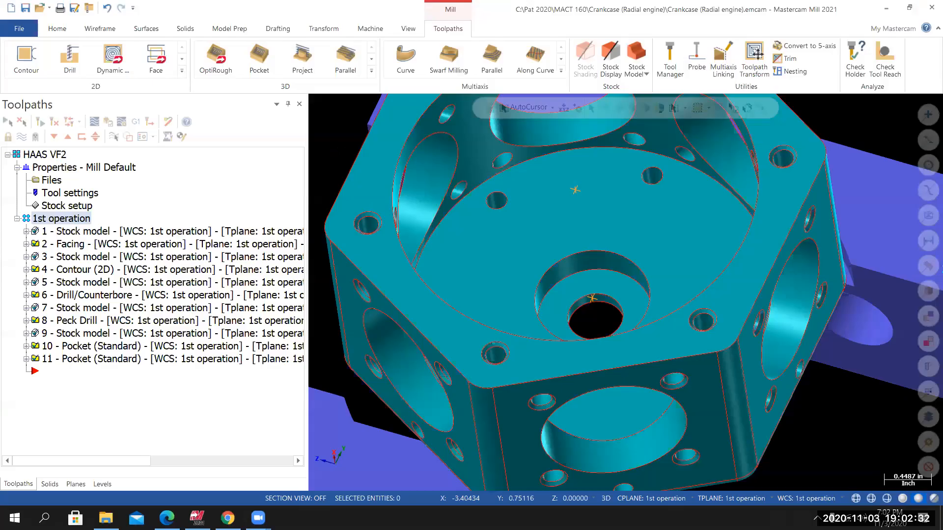
Restore the isometric view in Mastercam Mill and save the part file again.
{"action": "right_click", "coordinate": [337, 152]}
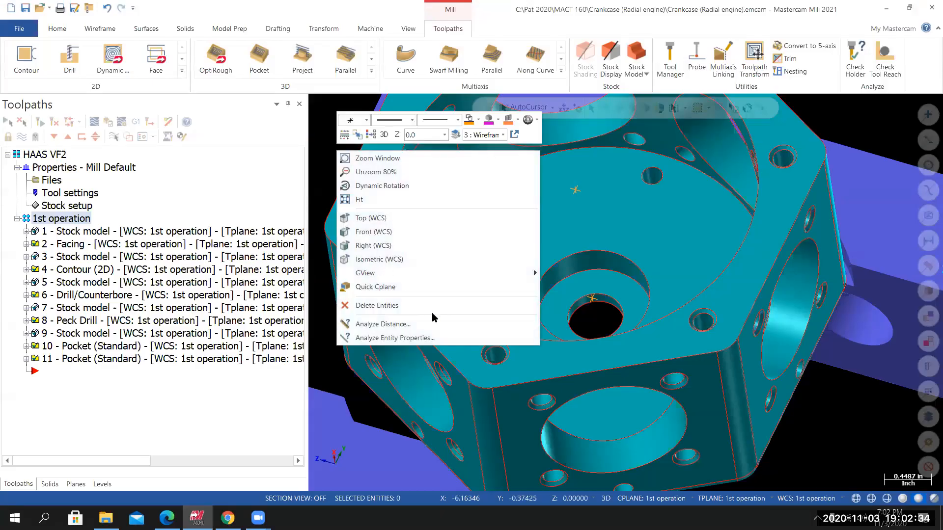
{"action": "left_click", "coordinate": [346, 258]}
{"action": "left_click", "coordinate": [19, 30]}
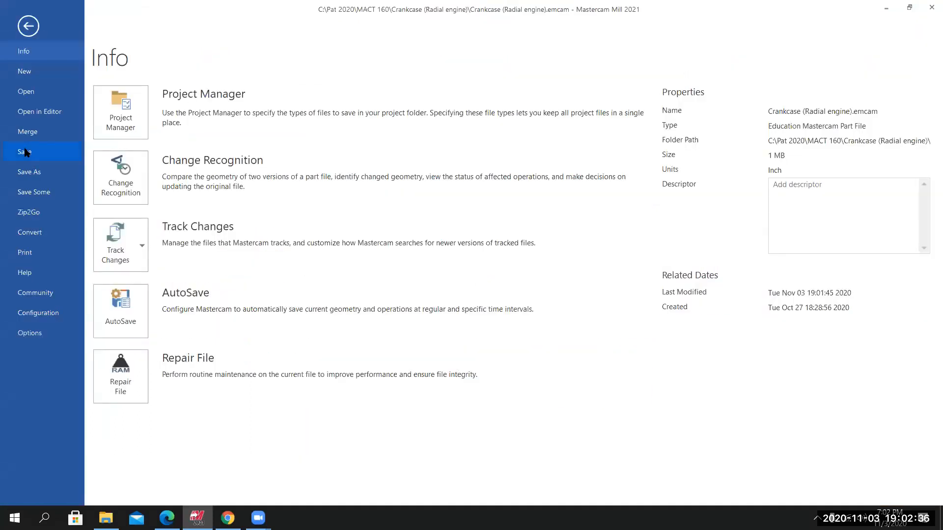
{"action": "left_click", "coordinate": [22, 152]}
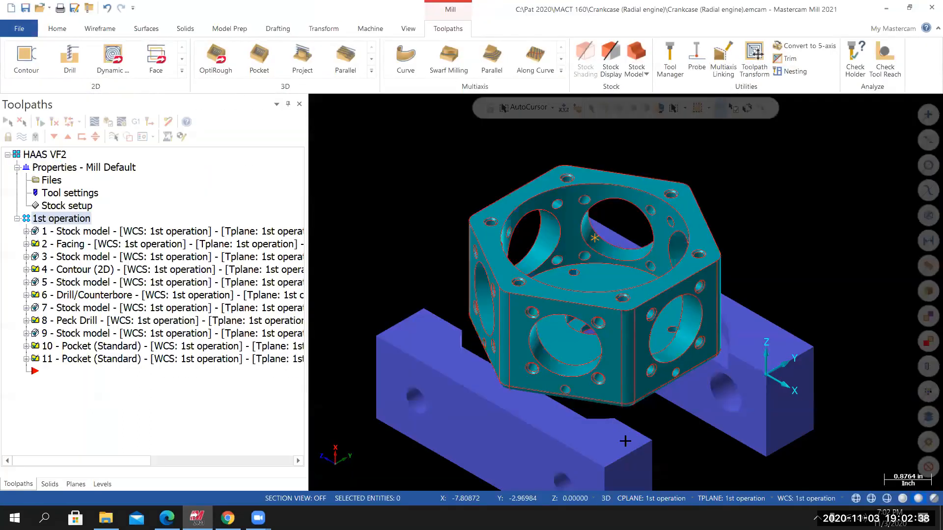
Move the insertion point between the 1 inch endmill pocket and the 3/8 flat endmill pocket operations.
{"action": "scroll", "coordinate": [631, 445], "scroll_direction": "up", "scroll_amount": 1}
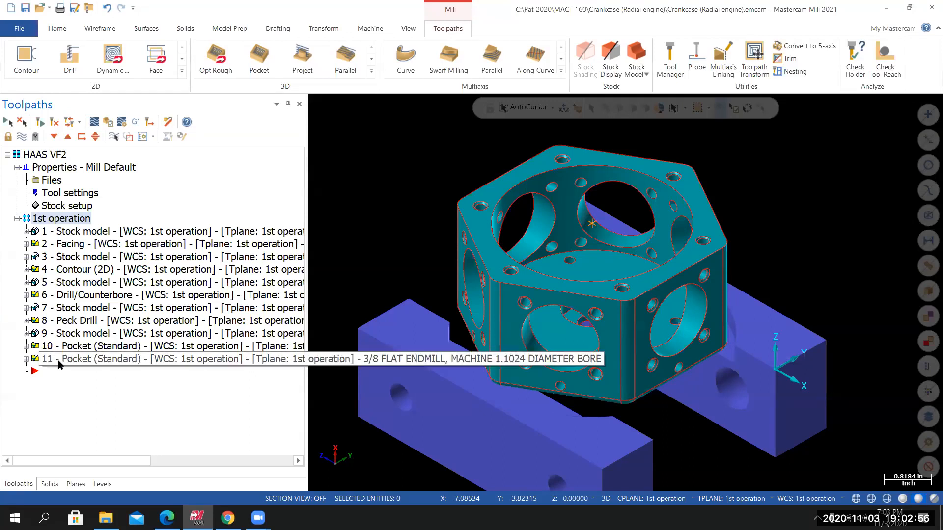
{"action": "left_click", "coordinate": [68, 136]}
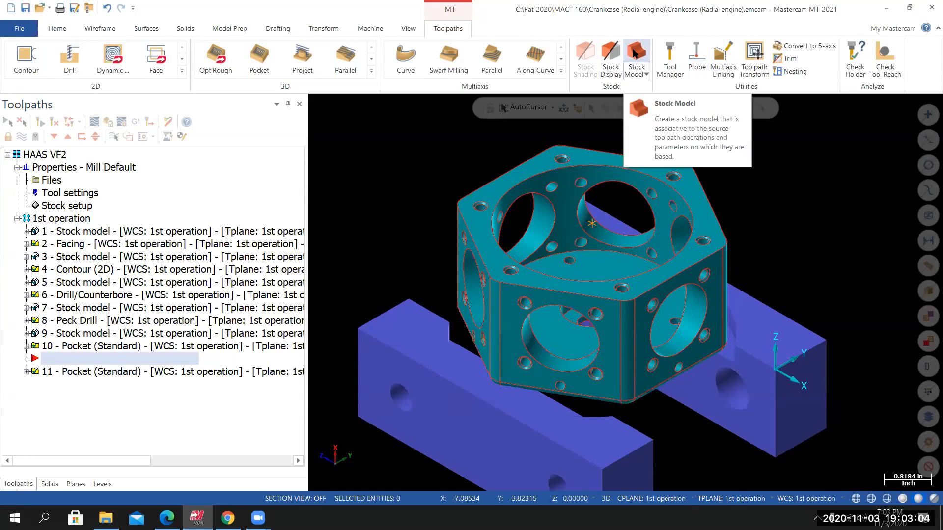
{"action": "left_click", "coordinate": [634, 52]}
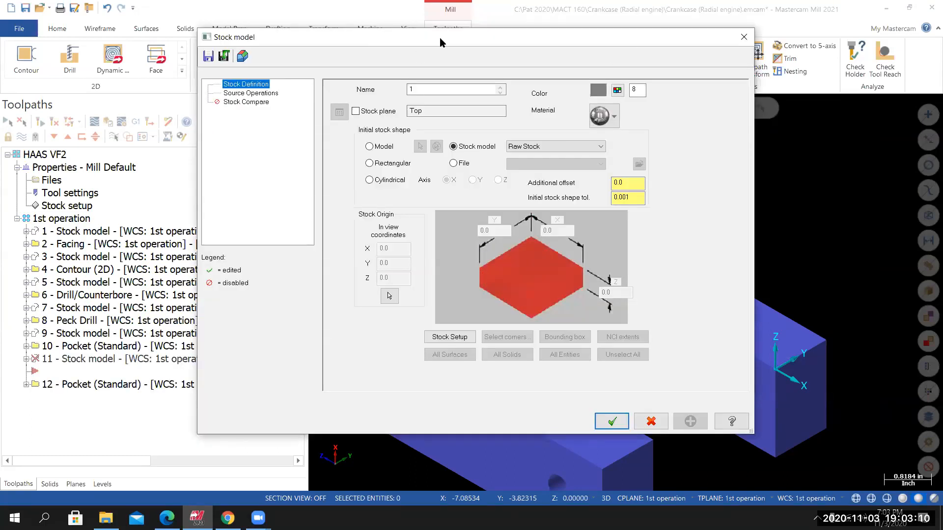
{"action": "double_click", "coordinate": [411, 90]}
{"action": "left_click", "coordinate": [651, 421]}
{"action": "left_click", "coordinate": [572, 292]}
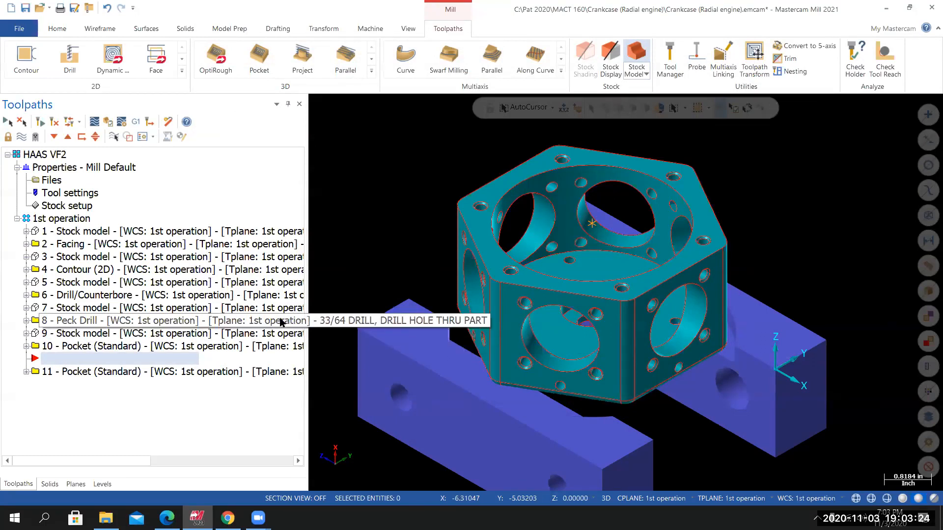
Widen the operations list and define a stock model named 3.5 DIAMTER POCKET, starting from the 33/64 Hole thru stock model.
{"action": "left_click_drag", "start_coordinate": [304, 308], "coordinate": [448, 324]}
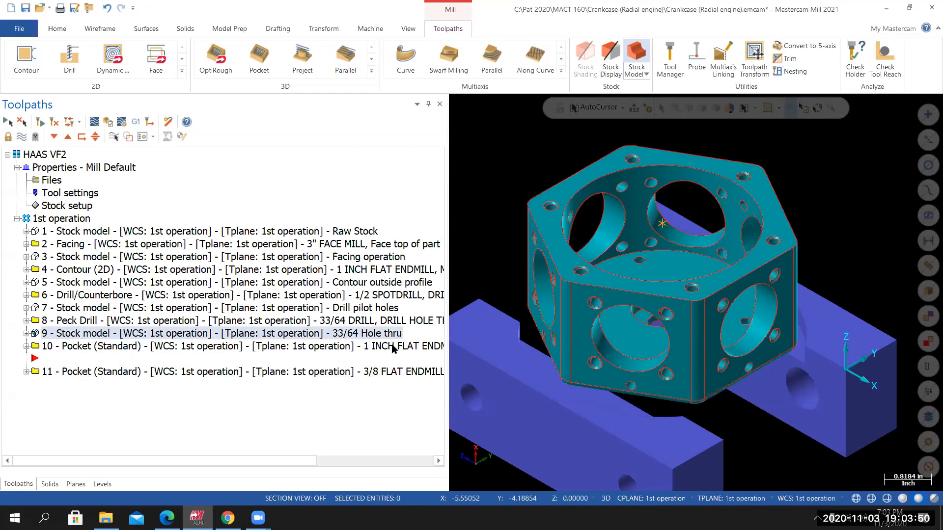
{"action": "left_click_drag", "start_coordinate": [445, 329], "coordinate": [570, 324]}
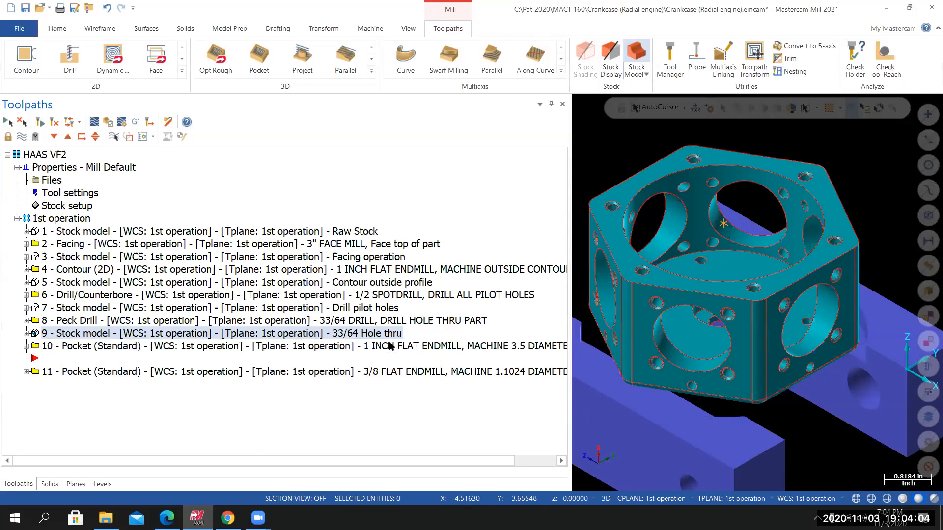
{"action": "left_click", "coordinate": [634, 66]}
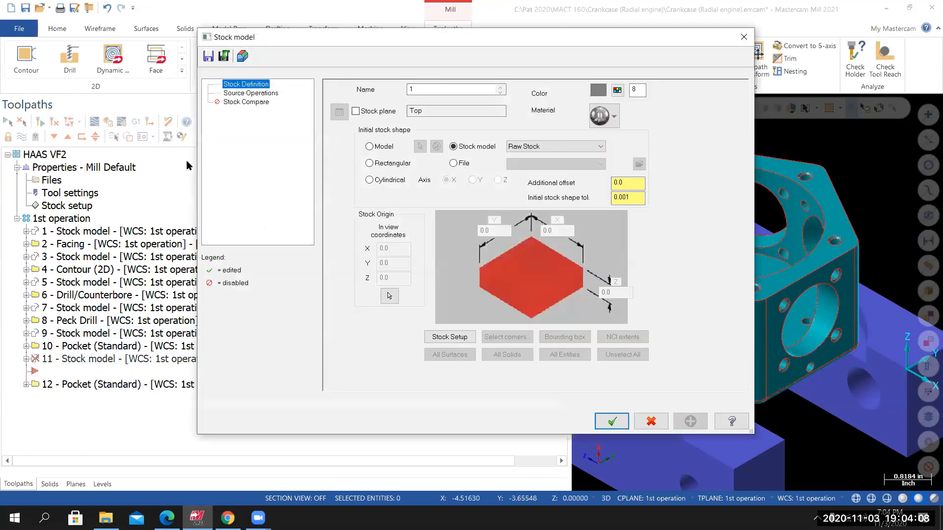
{"action": "left_click", "coordinate": [414, 91]}
{"action": "type", "text": "TER POCKET"}
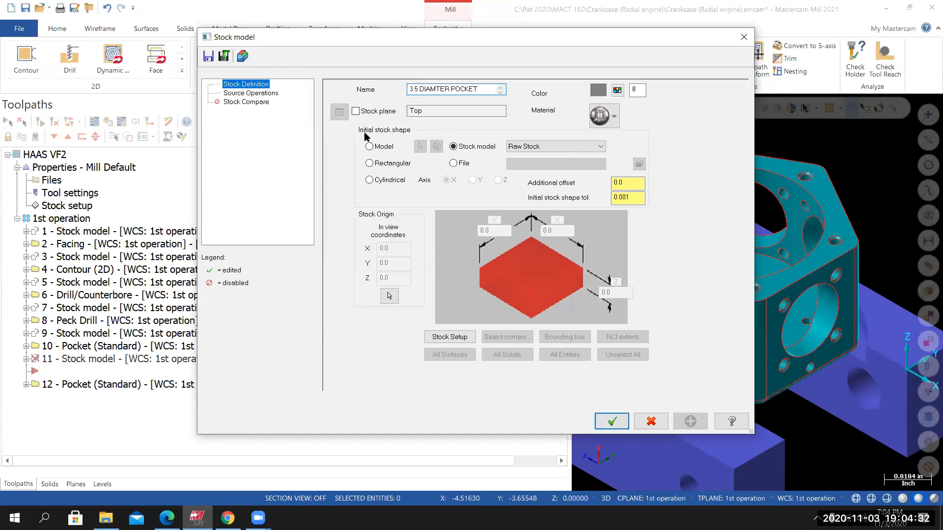
{"action": "left_click", "coordinate": [546, 147]}
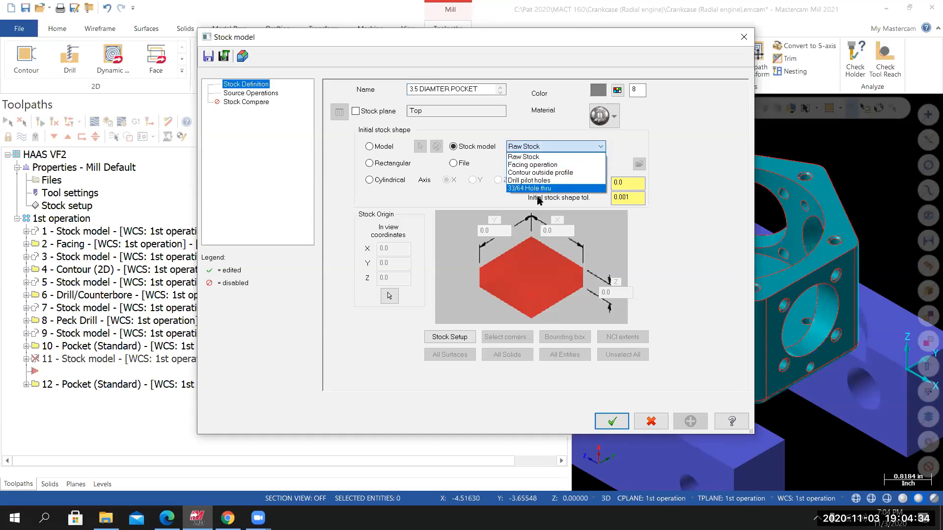
{"action": "left_click", "coordinate": [540, 190]}
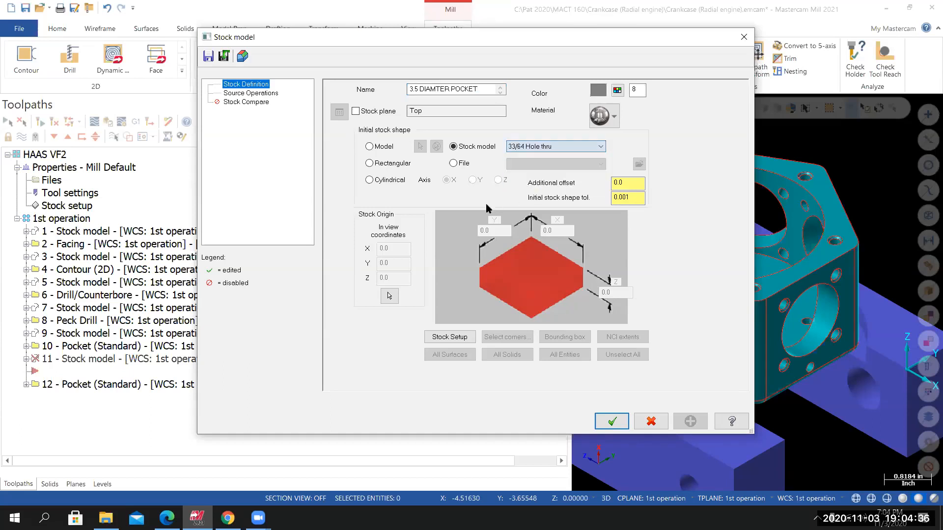
Compute the new stock model from source operation 10, the 1 inch flat endmill pocket, and create it.
{"action": "left_click", "coordinate": [264, 94]}
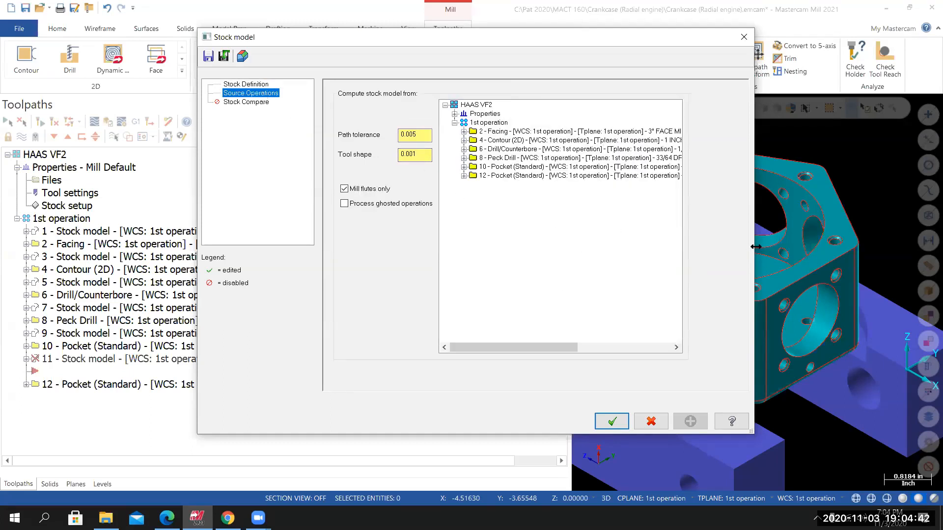
{"action": "left_click_drag", "start_coordinate": [756, 247], "coordinate": [831, 247]}
{"action": "left_click_drag", "start_coordinate": [624, 348], "coordinate": [594, 348]}
{"action": "left_click", "coordinate": [590, 168]}
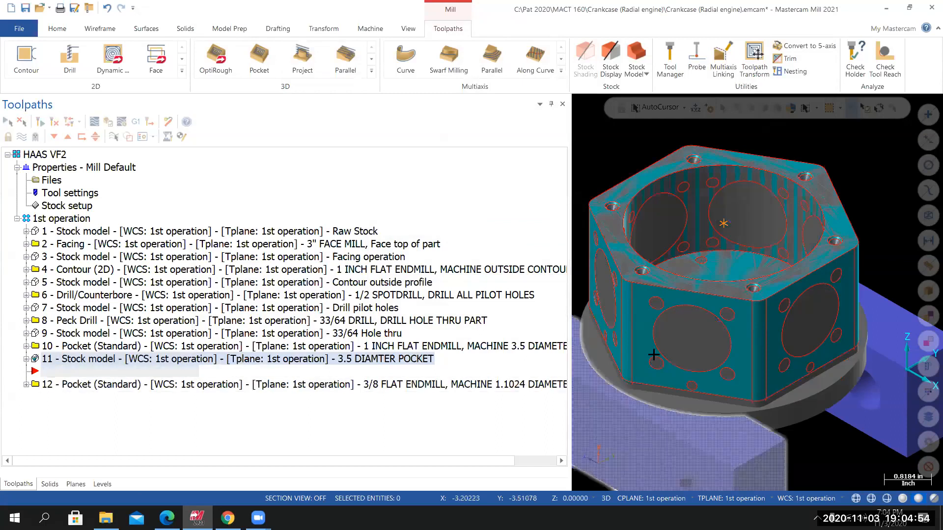
Hide the 3.5 DIAMTER POCKET stock model and move the insertion point below the 3/8 flat endmill pocket operation.
{"action": "mouse_move", "coordinate": [660, 351]}
{"action": "middle_mouse_down"}
{"action": "mouse_move", "coordinate": [661, 396]}
{"action": "mouse_move", "coordinate": [649, 391]}
{"action": "mouse_move", "coordinate": [654, 364]}
{"action": "mouse_move", "coordinate": [671, 368]}
{"action": "mouse_move", "coordinate": [658, 347]}
{"action": "middle_mouse_up"}
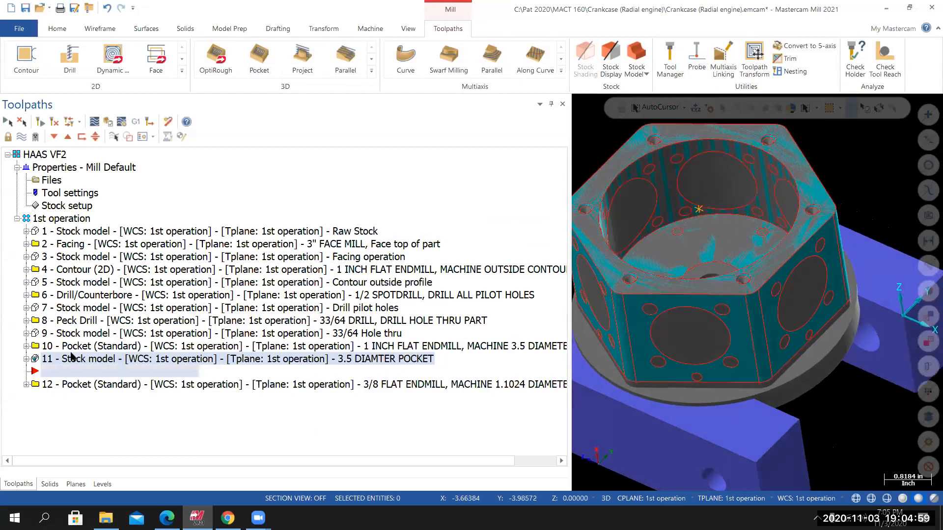
{"action": "left_click", "coordinate": [21, 137]}
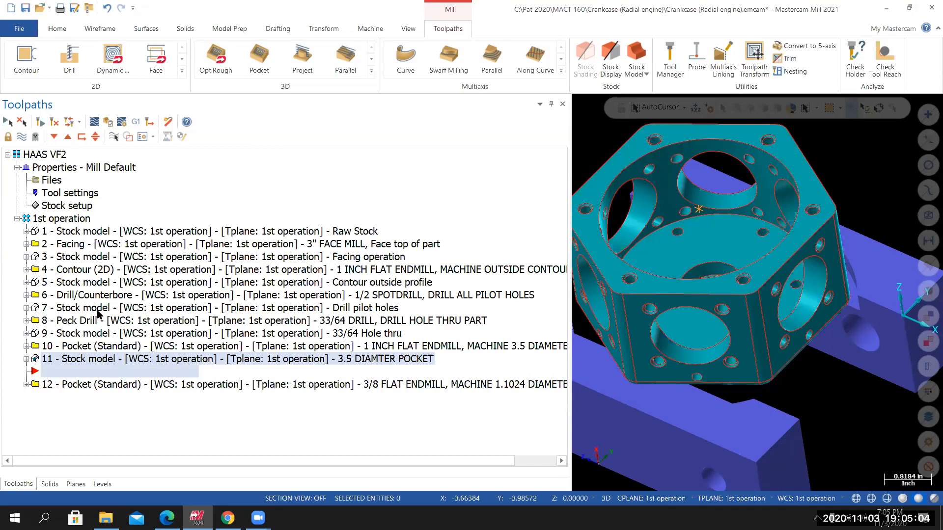
{"action": "left_click", "coordinate": [54, 137]}
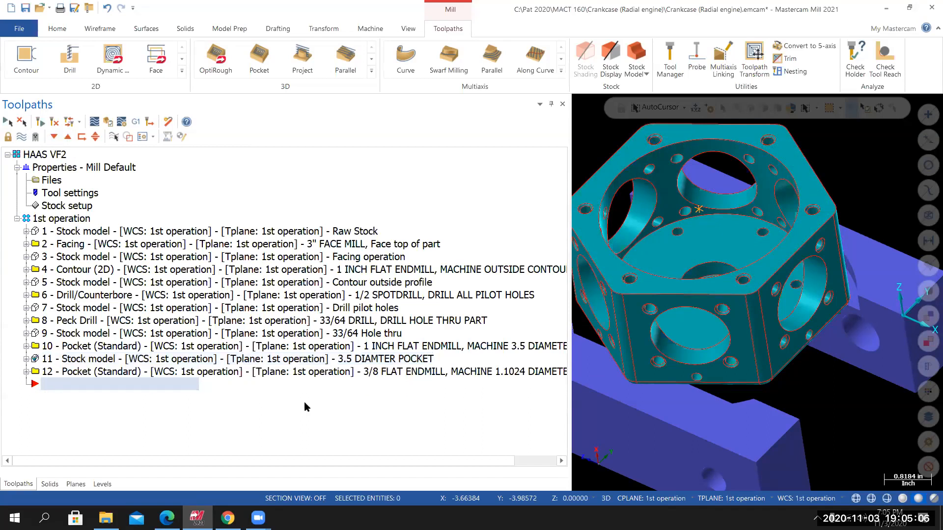
{"action": "middle_click_drag", "start_coordinate": [599, 314], "coordinate": [593, 347]}
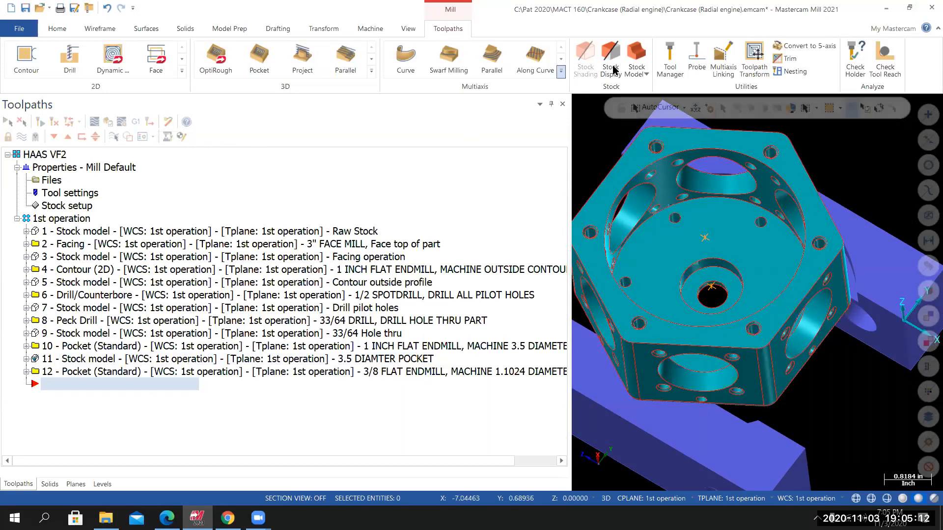
Create a stock model named 1.1024 DIAMETER POCKET, using the 3.5 DIAMTER POCKET stock model as its initial shape.
{"action": "left_click", "coordinate": [630, 64]}
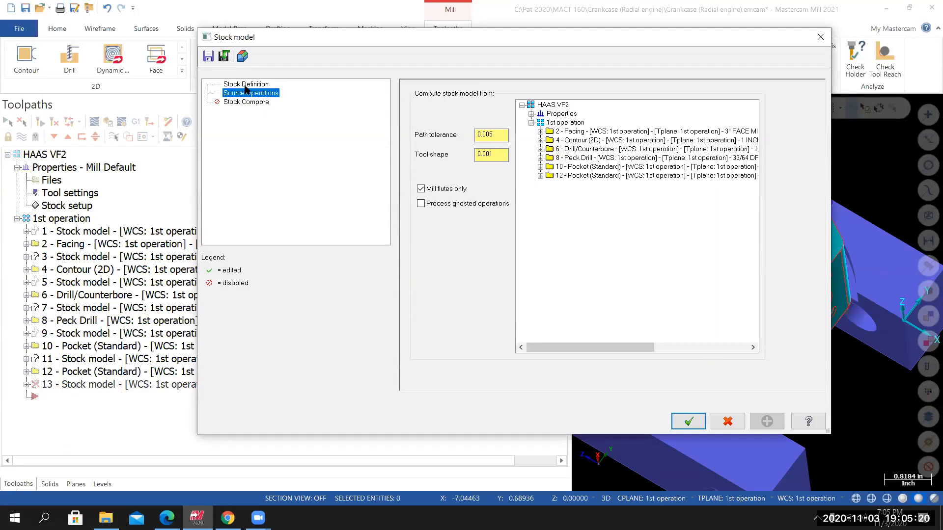
{"action": "left_click", "coordinate": [245, 84]}
{"action": "left_click_drag", "start_coordinate": [499, 89], "coordinate": [447, 89]}
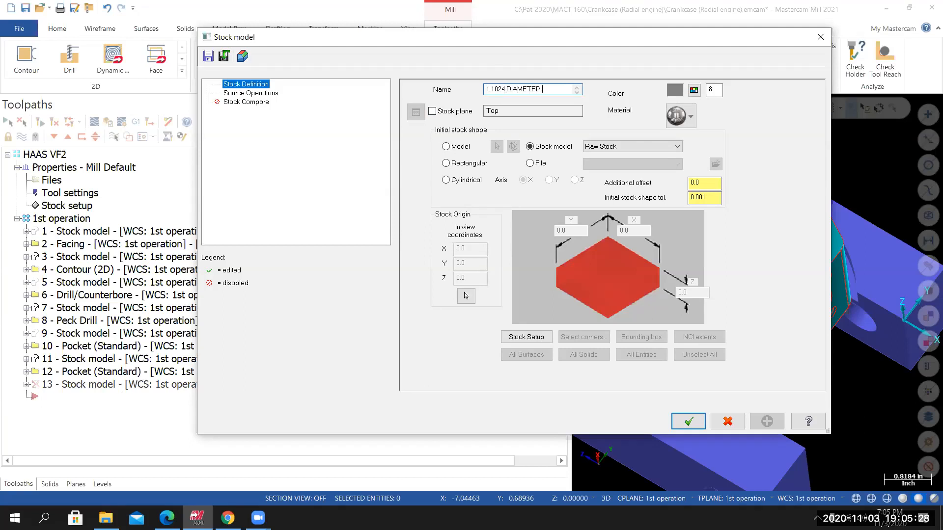
{"action": "type", "text": "KE"}
{"action": "left_click", "coordinate": [629, 147]}
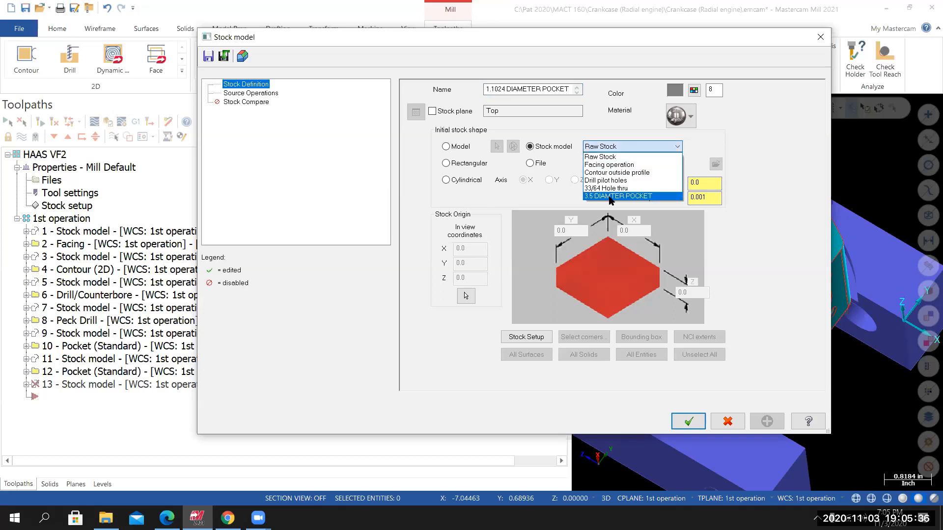
{"action": "left_click", "coordinate": [611, 196]}
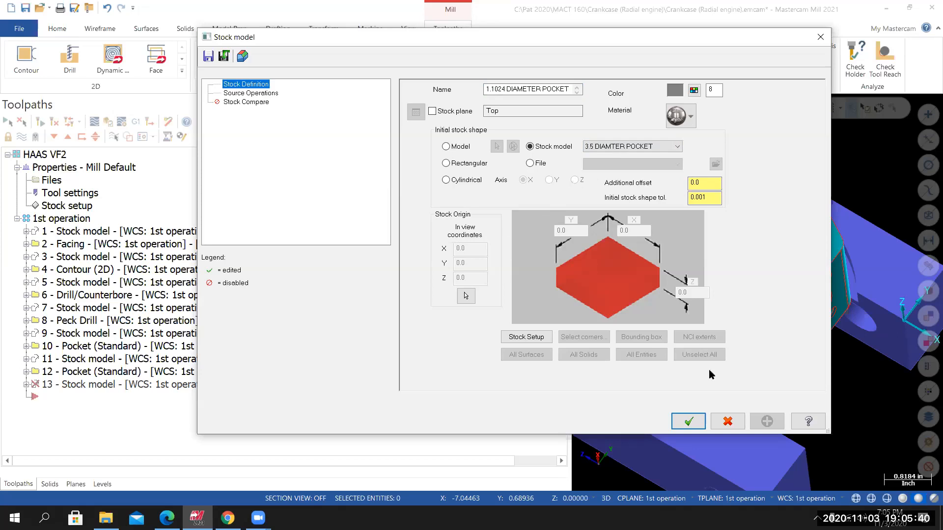
{"action": "left_click", "coordinate": [687, 423]}
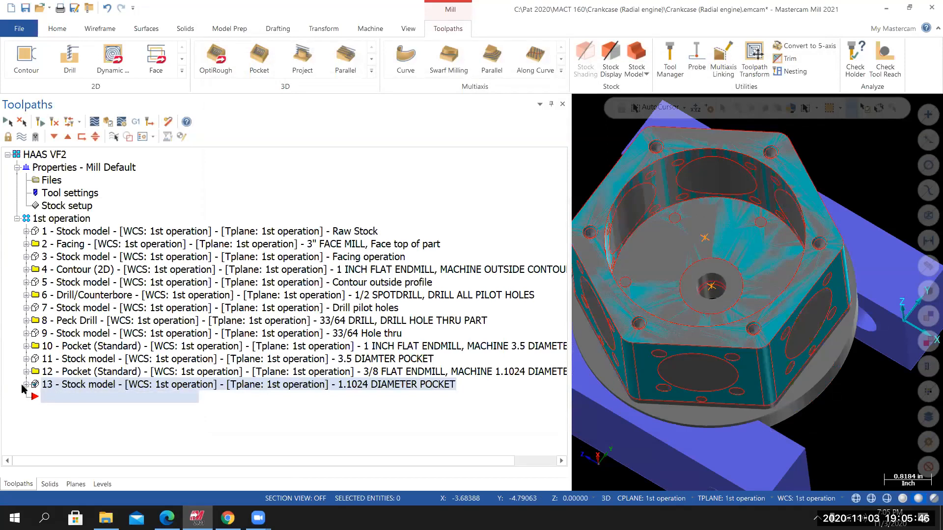
Set operation 12, the 3/8 flat endmill pocket, as the source of the 1.1024 DIAMETER POCKET stock model and regenerate it.
{"action": "left_click", "coordinate": [73, 397]}
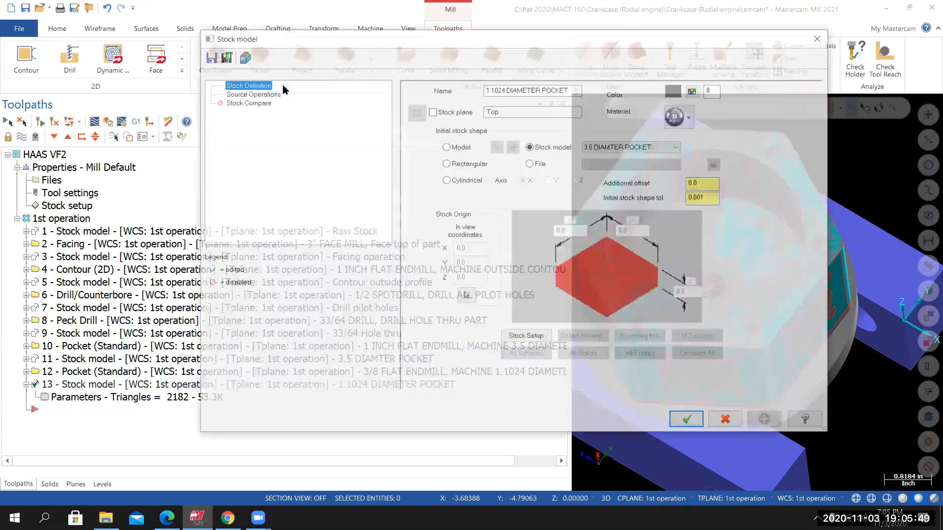
{"action": "left_click", "coordinate": [260, 94]}
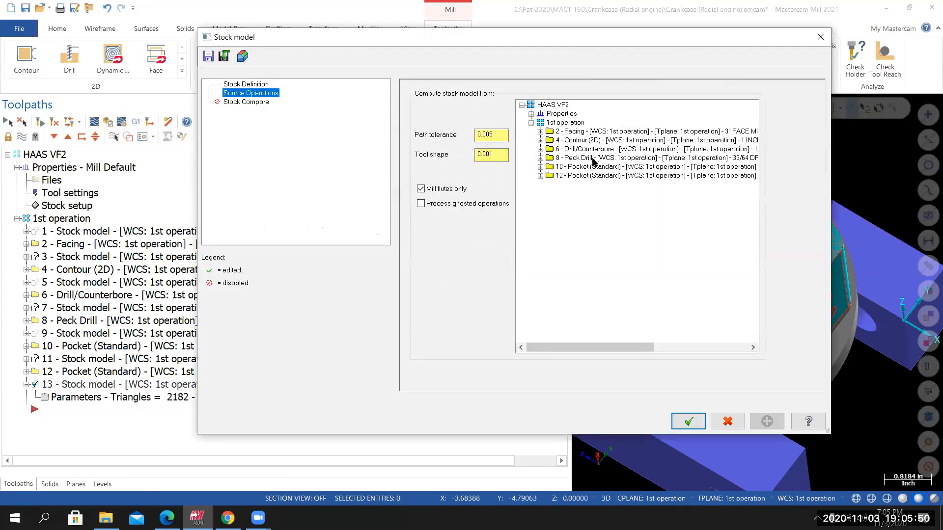
{"action": "left_click", "coordinate": [599, 176]}
{"action": "left_click", "coordinate": [687, 421]}
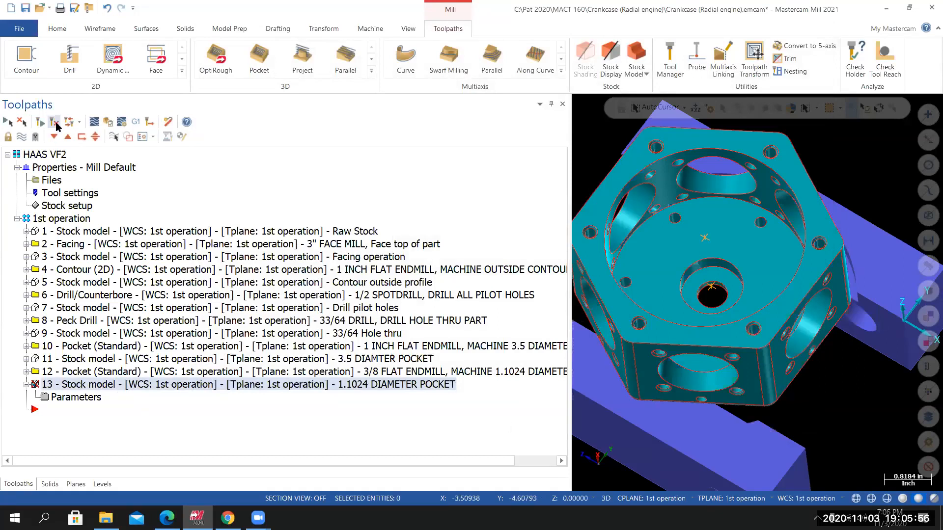
{"action": "left_click", "coordinate": [55, 123]}
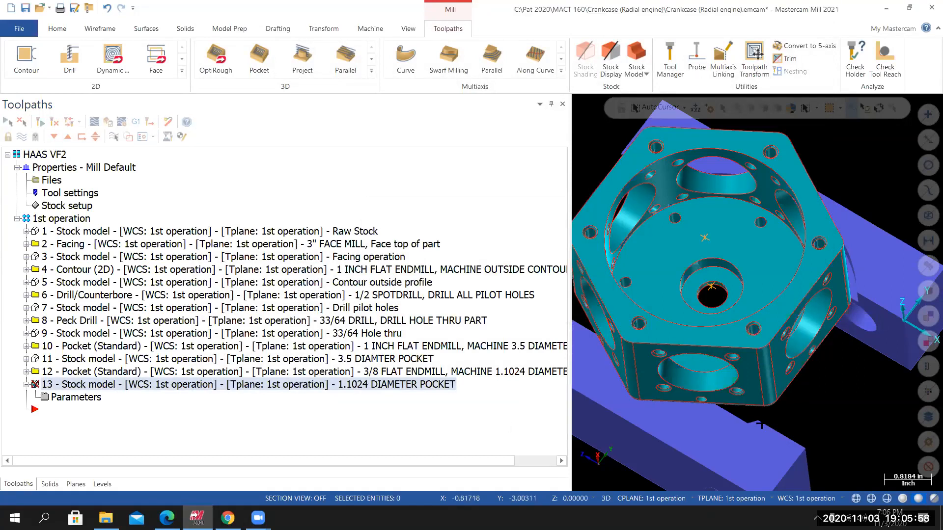
{"action": "mouse_move", "coordinate": [762, 408]}
{"action": "middle_mouse_down"}
{"action": "mouse_move", "coordinate": [762, 386]}
{"action": "mouse_move", "coordinate": [762, 399]}
{"action": "middle_mouse_up"}
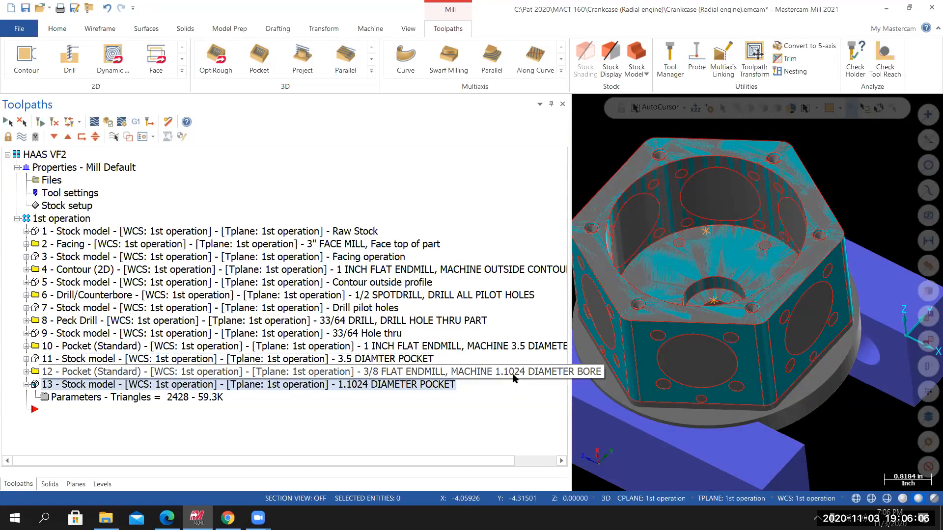
Correct the name of stock model 11 to 3.5 DIAMETER POCKET and collapse the expanded stock model entries.
{"action": "left_click", "coordinate": [26, 359]}
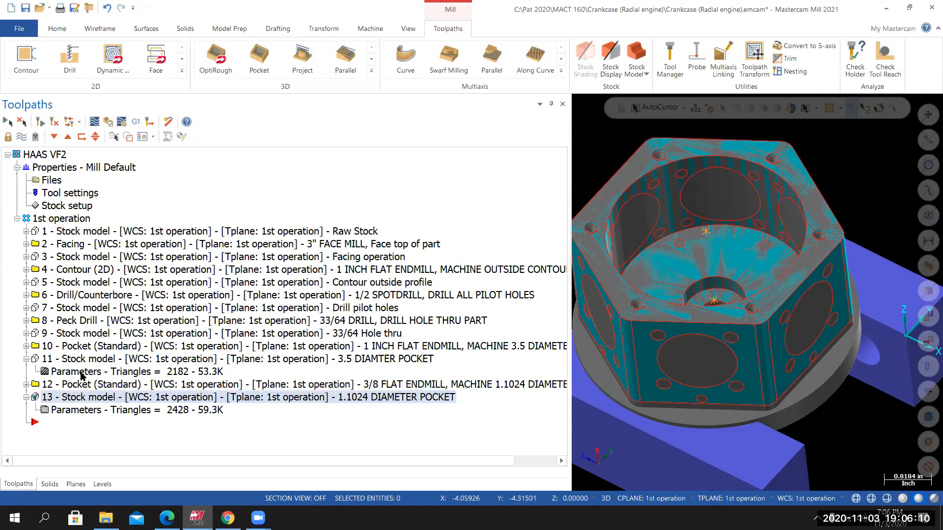
{"action": "left_click", "coordinate": [82, 372]}
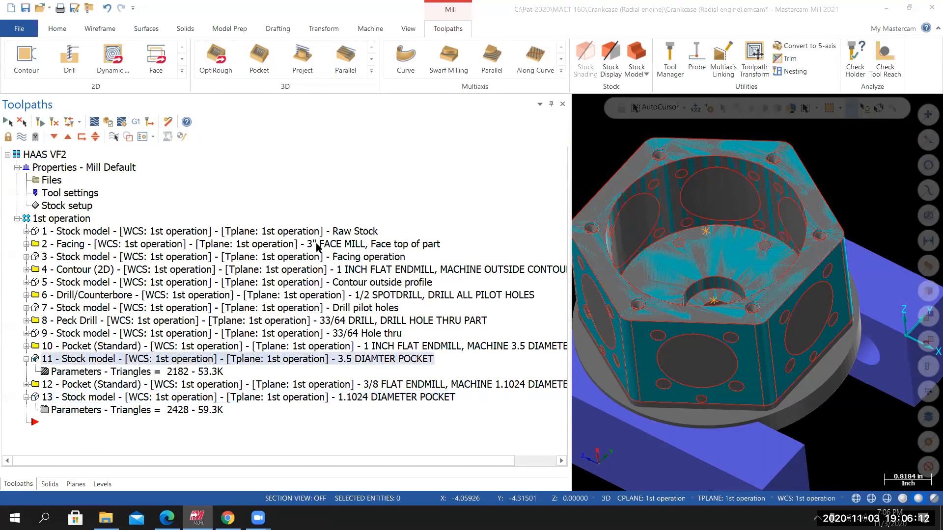
{"action": "left_click", "coordinate": [256, 84]}
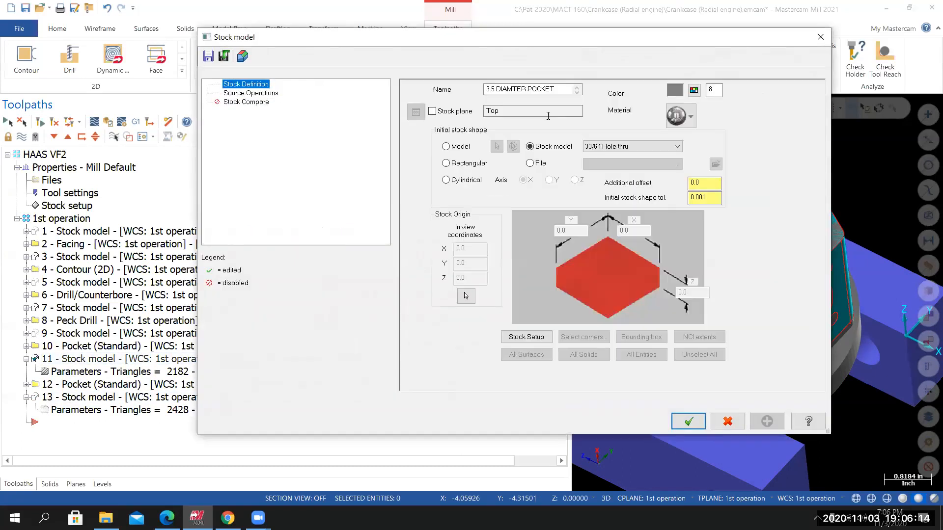
{"action": "left_click", "coordinate": [513, 89]}
{"action": "type", "text": "E"}
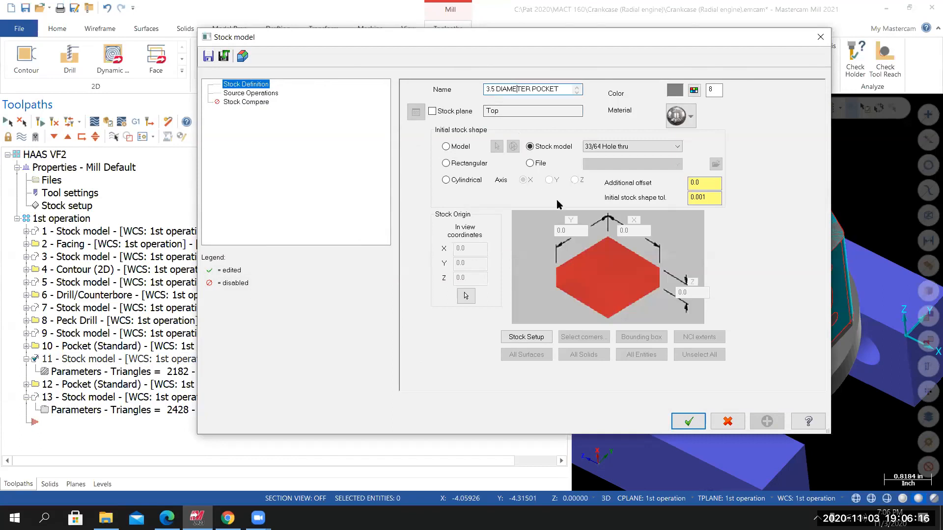
{"action": "left_click", "coordinate": [689, 421]}
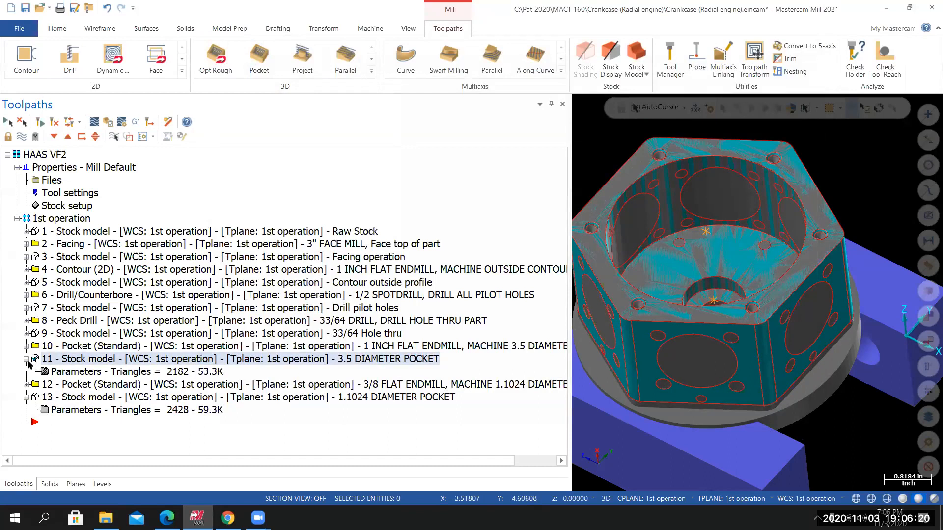
{"action": "left_click", "coordinate": [27, 359]}
{"action": "left_click", "coordinate": [27, 384]}
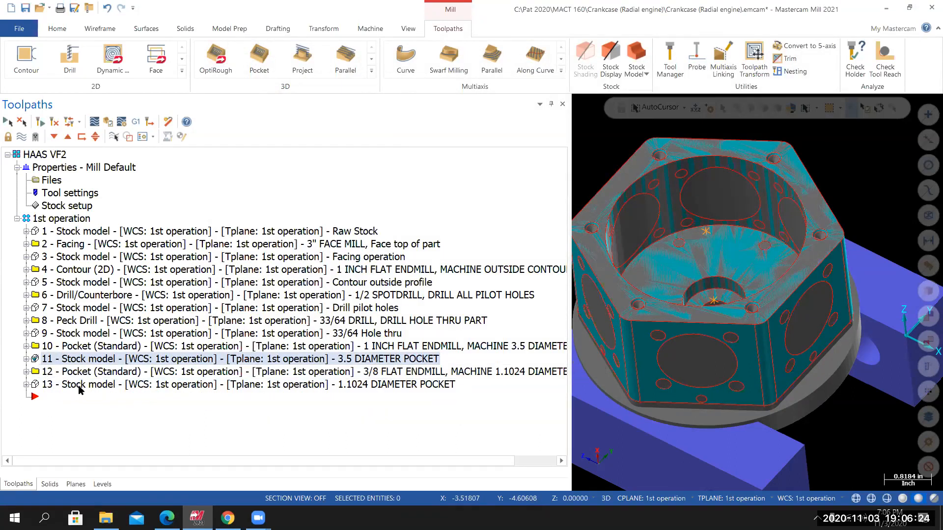
Examine the stock left in the crankcase's large pocket and around its central bore.
{"action": "middle_click_drag", "start_coordinate": [712, 290], "coordinate": [719, 314]}
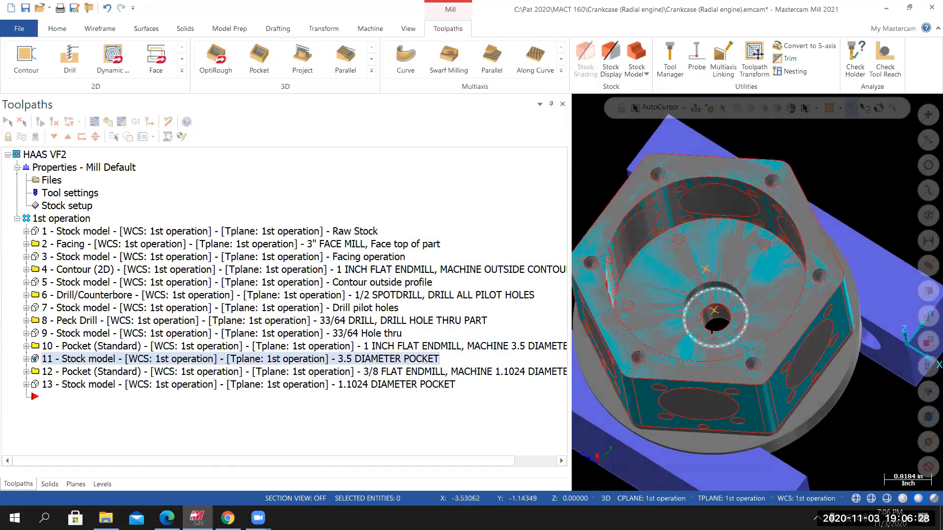
{"action": "scroll", "coordinate": [720, 316], "scroll_direction": "up", "scroll_amount": 3}
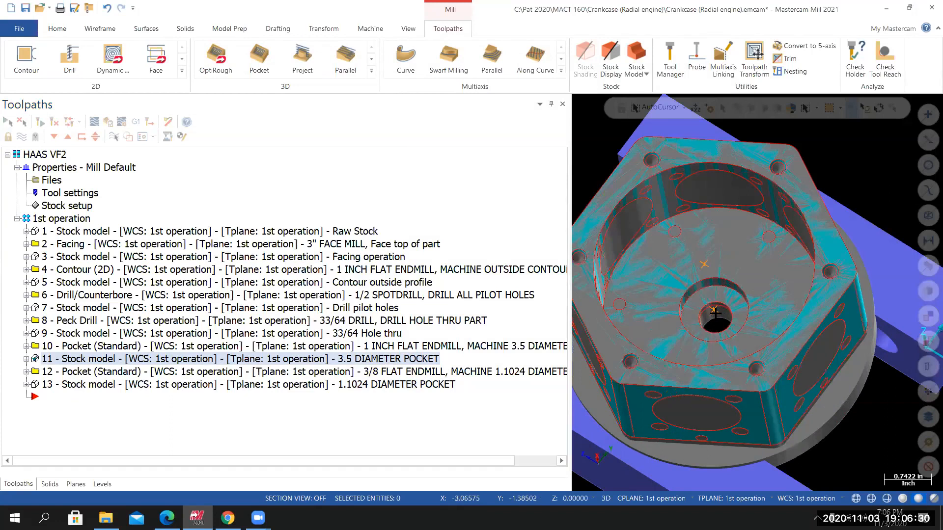
{"action": "scroll", "coordinate": [737, 329], "scroll_direction": "up", "scroll_amount": 1}
{"action": "middle_click_drag", "start_coordinate": [739, 327], "coordinate": [746, 310]}
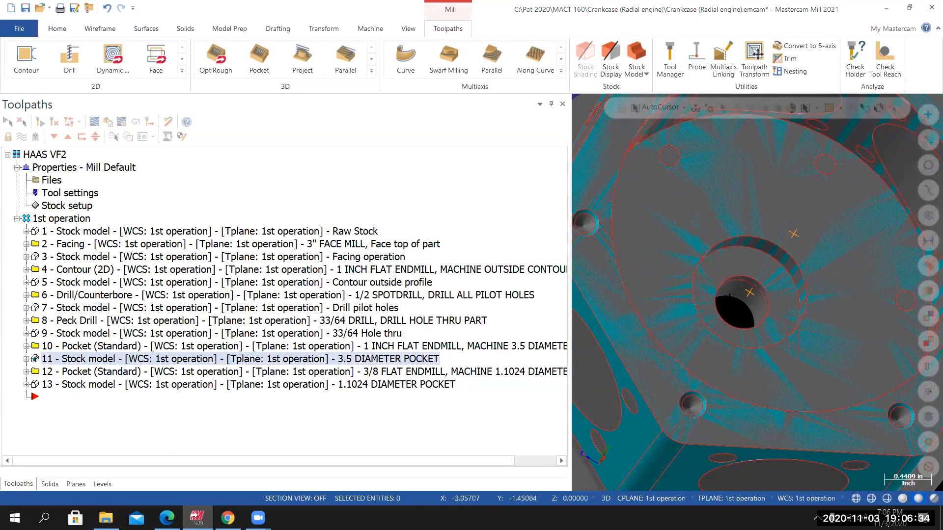
{"action": "scroll", "coordinate": [737, 345], "scroll_direction": "down", "scroll_amount": 3}
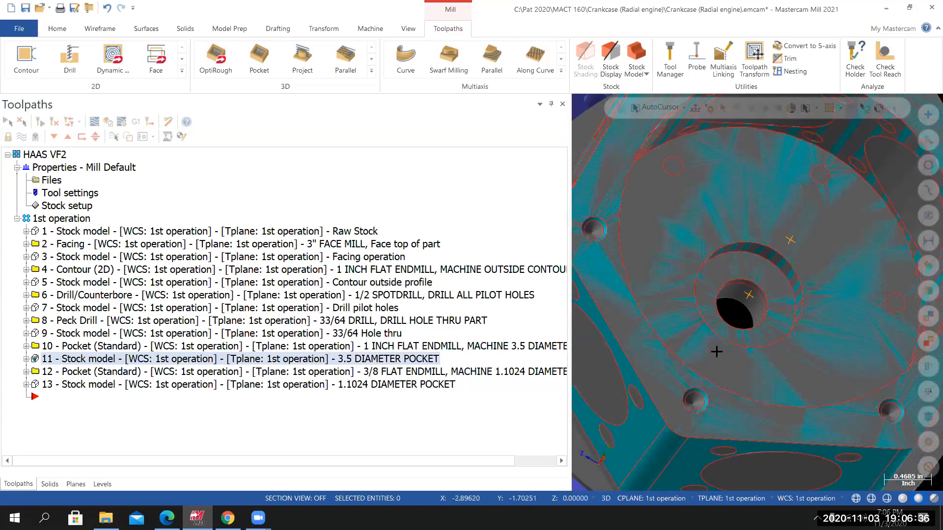
{"action": "scroll", "coordinate": [735, 347], "scroll_direction": "down", "scroll_amount": 2}
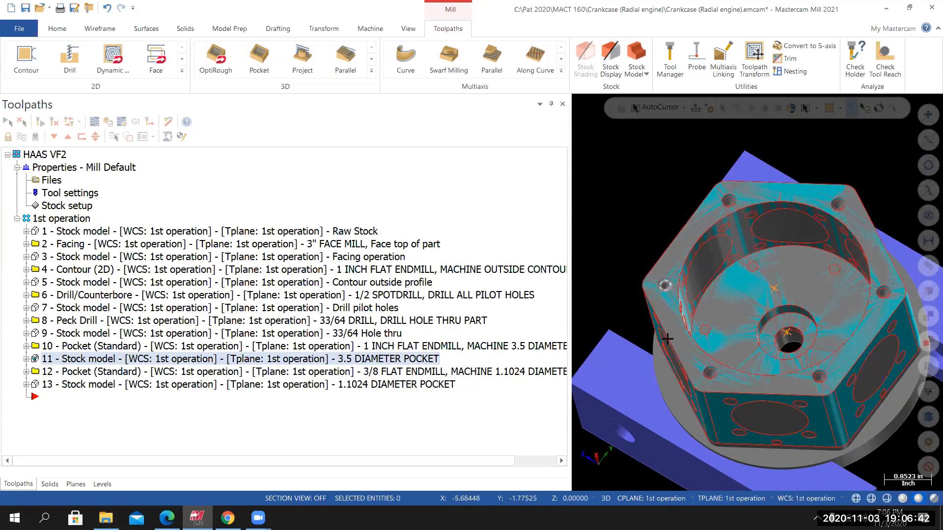
{"action": "middle_click_drag", "start_coordinate": [704, 354], "coordinate": [699, 327]}
Narrow the operations list to enlarge the isometric view of the part, and save the part file.
{"action": "right_click", "coordinate": [649, 197]}
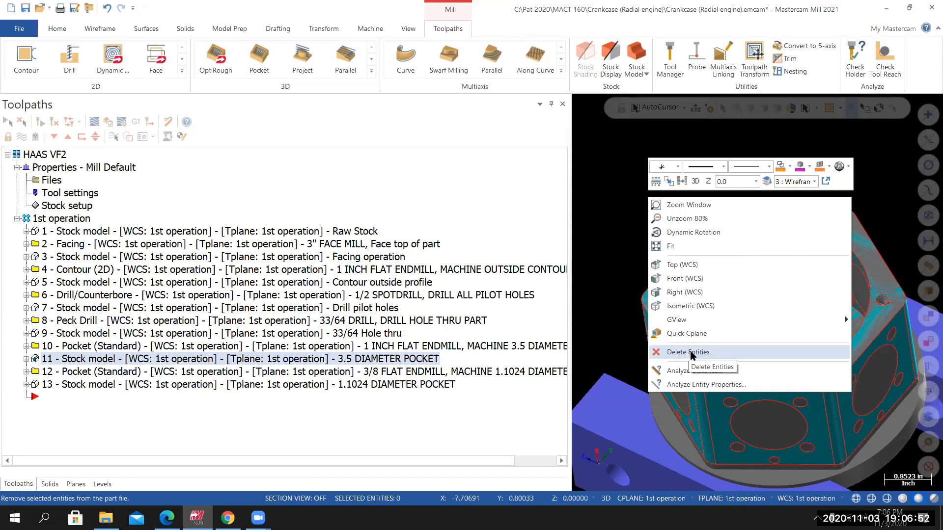
{"action": "left_click", "coordinate": [568, 167]}
{"action": "left_click_drag", "start_coordinate": [567, 166], "coordinate": [283, 205]}
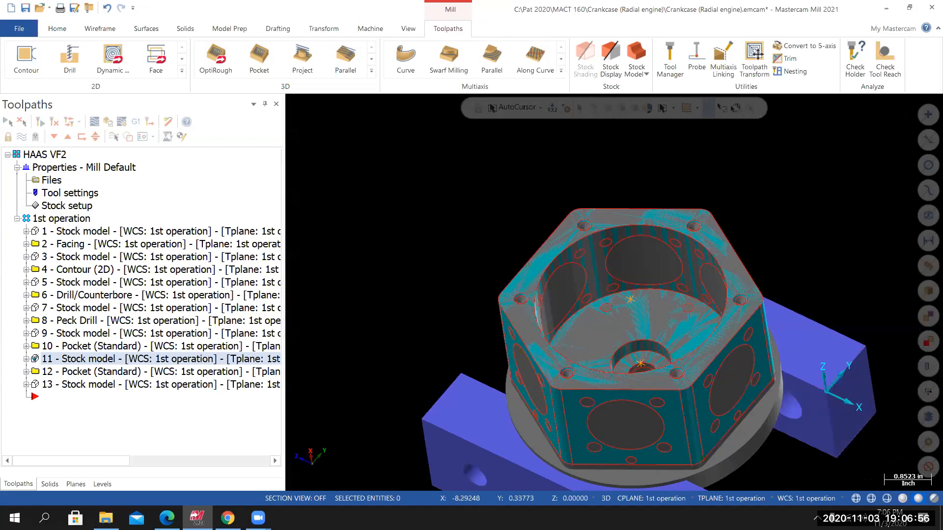
{"action": "right_click", "coordinate": [393, 171]}
{"action": "left_click", "coordinate": [458, 284]}
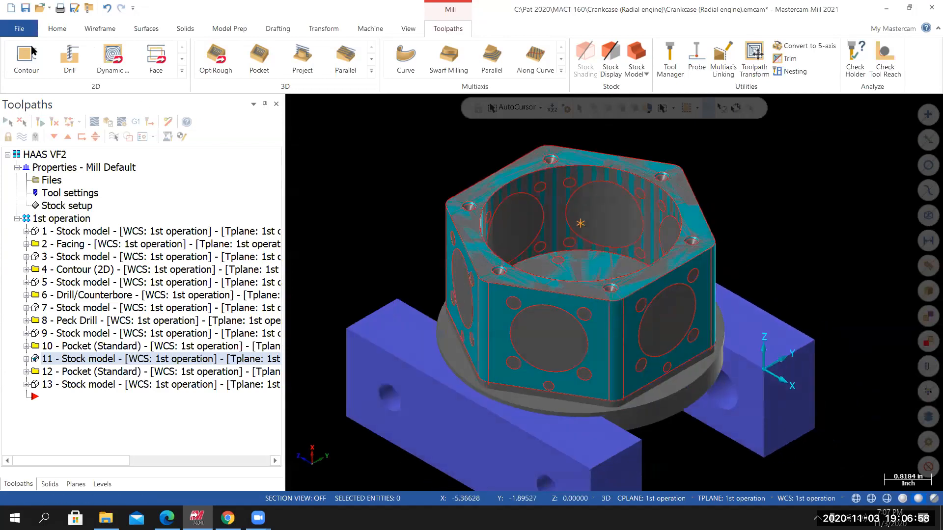
{"action": "left_click", "coordinate": [22, 30]}
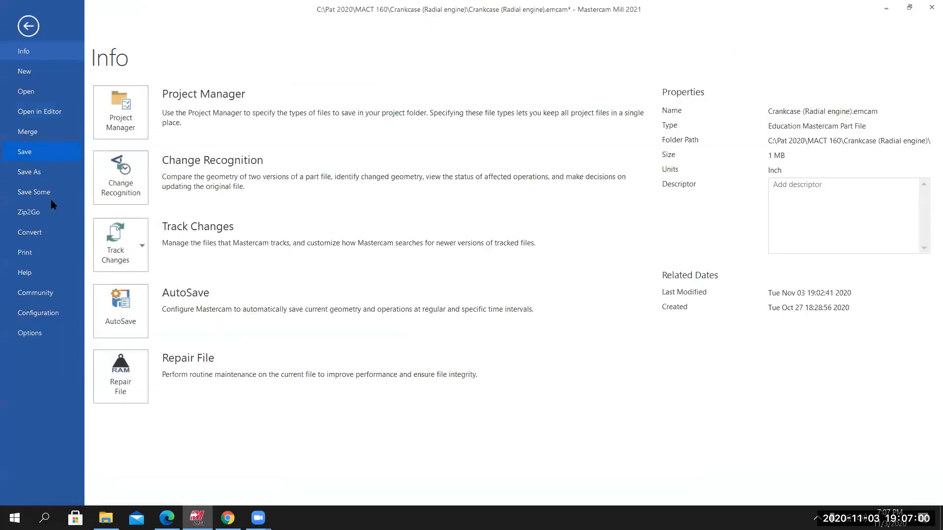
{"action": "left_click", "coordinate": [25, 149]}
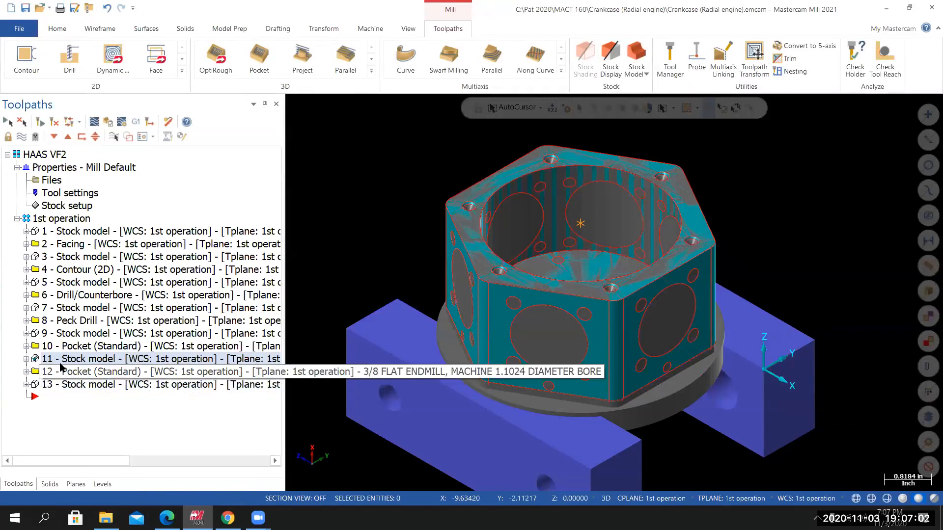
Hide the 3.5 DIAMETER POCKET and 1.1024 DIAMETER POCKET stock models so only the solid part and jaws are shown.
{"action": "left_click", "coordinate": [22, 138]}
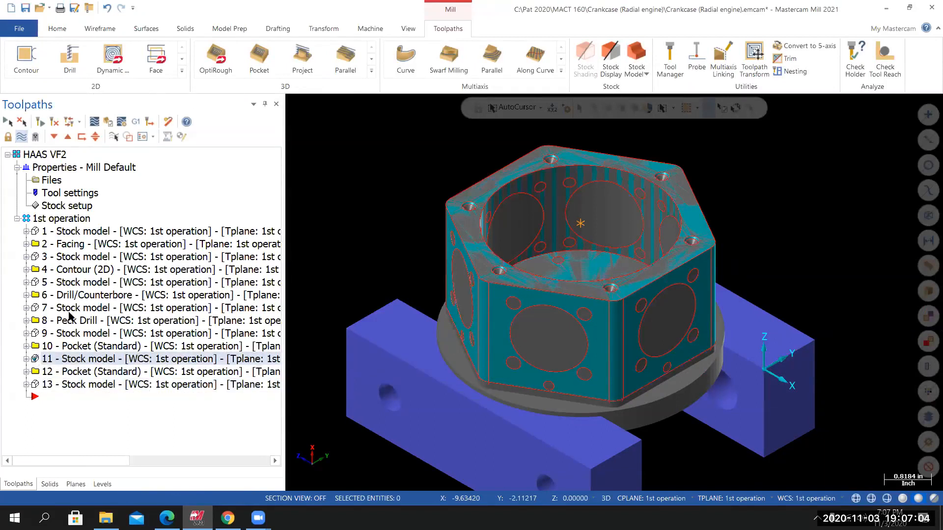
{"action": "left_click", "coordinate": [63, 384]}
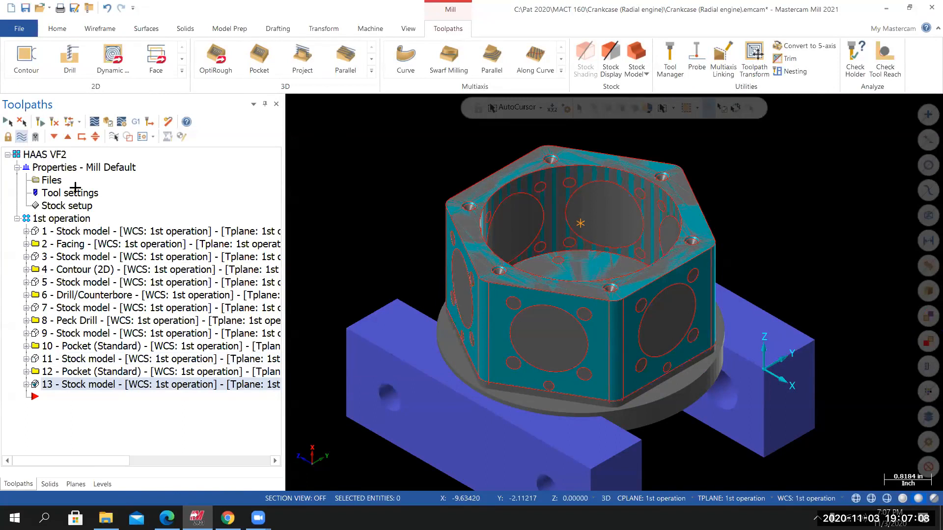
{"action": "left_click", "coordinate": [79, 359]}
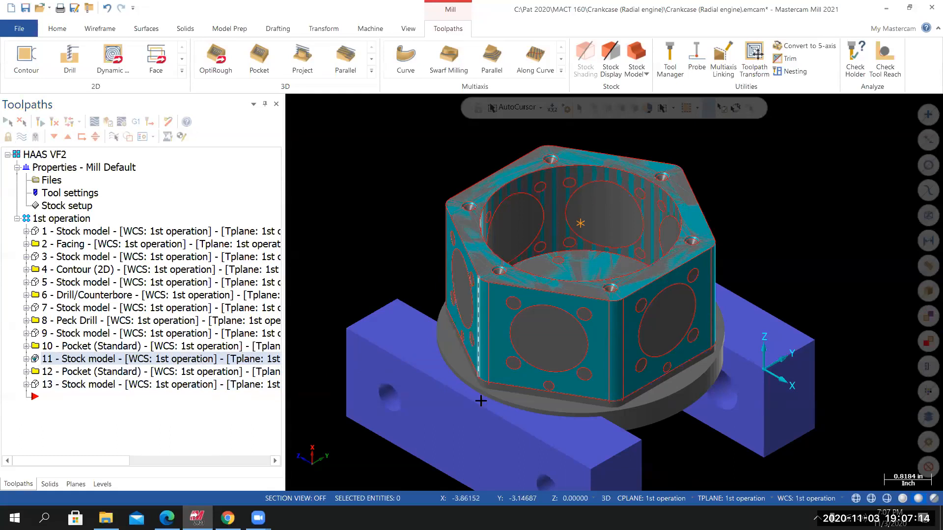
{"action": "middle_click_drag", "start_coordinate": [481, 401], "coordinate": [314, 399]}
{"action": "left_click", "coordinate": [64, 384]}
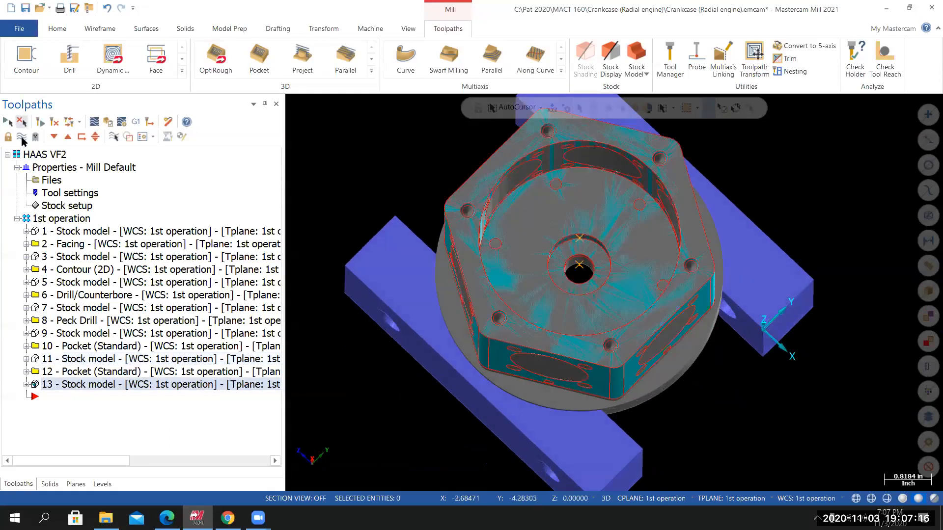
{"action": "left_click", "coordinate": [21, 137]}
{"action": "middle_click_drag", "start_coordinate": [432, 265], "coordinate": [405, 237]}
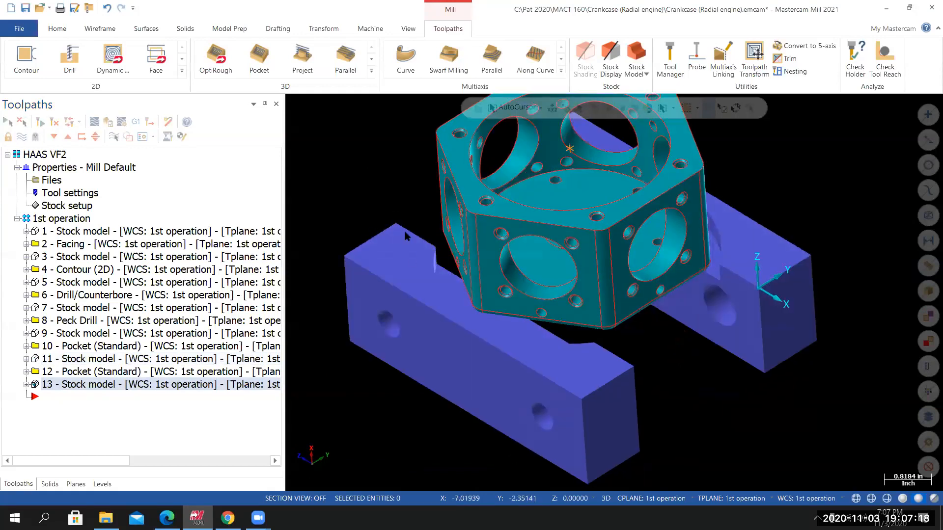
Return the part to the isometric view and save the part file again.
{"action": "right_click", "coordinate": [406, 236]}
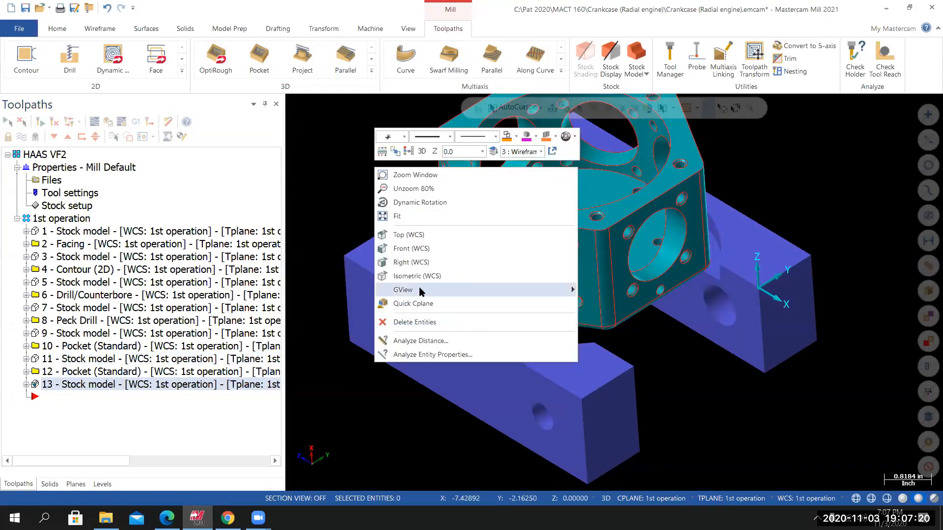
{"action": "left_click", "coordinate": [419, 276]}
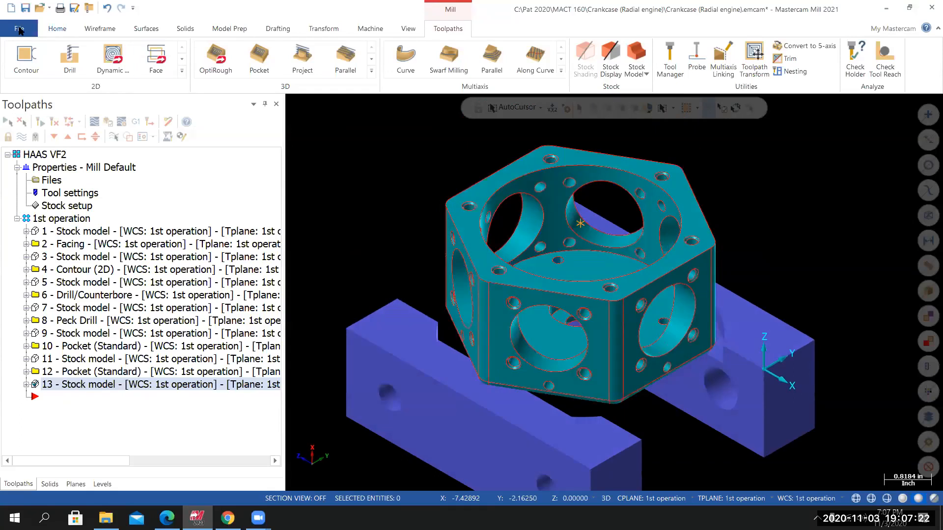
{"action": "left_click", "coordinate": [19, 30]}
{"action": "left_click", "coordinate": [32, 151]}
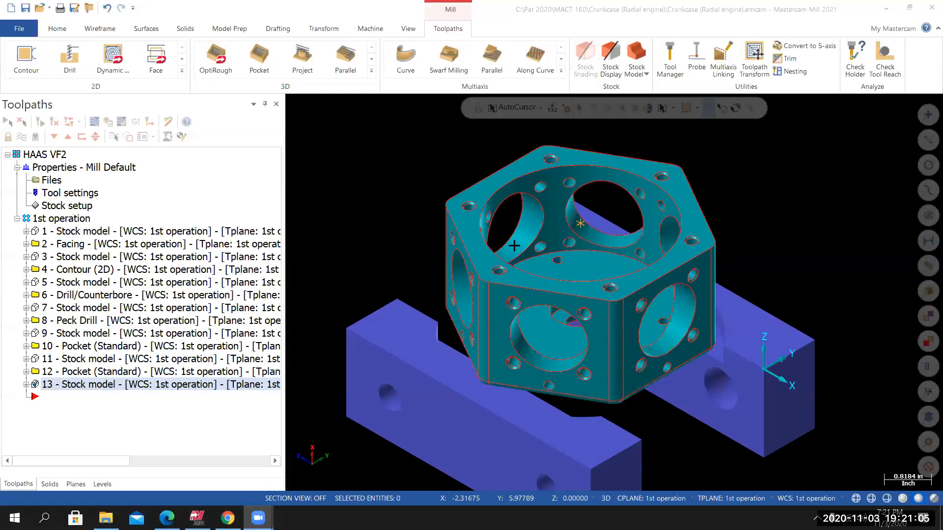
Examine the crankcase's central counterbore and the small through bore in its floor to plan the next cut.
{"action": "middle_click_drag", "start_coordinate": [493, 285], "coordinate": [585, 261]}
{"action": "scroll", "coordinate": [585, 261], "scroll_direction": "up", "scroll_amount": 1}
{"action": "scroll", "coordinate": [585, 262], "scroll_direction": "down", "scroll_amount": 1}
{"action": "scroll", "coordinate": [584, 262], "scroll_direction": "up", "scroll_amount": 2}
{"action": "mouse_move", "coordinate": [563, 303]}
{"action": "middle_mouse_down"}
{"action": "mouse_move", "coordinate": [575, 277]}
{"action": "mouse_move", "coordinate": [572, 288]}
{"action": "middle_mouse_up"}
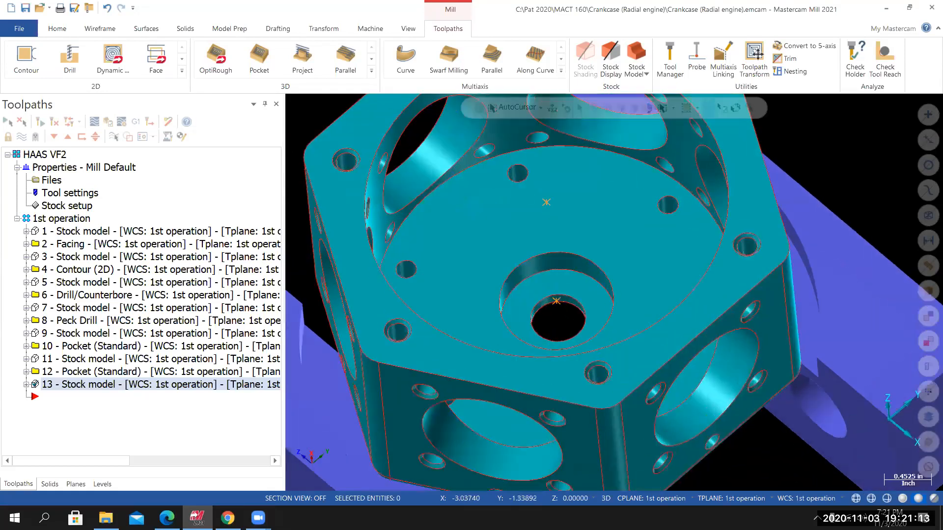
{"action": "scroll", "coordinate": [571, 293], "scroll_direction": "up", "scroll_amount": 2}
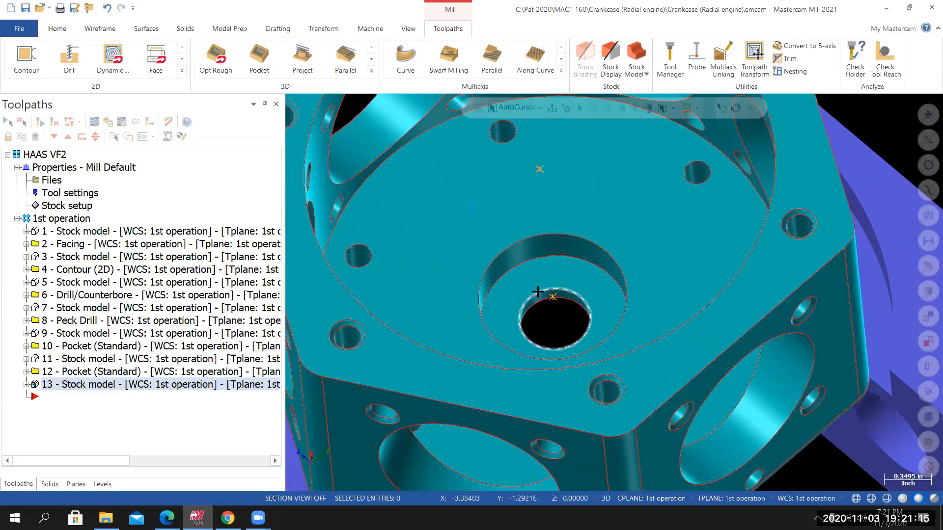
{"action": "middle_click_drag", "start_coordinate": [614, 293], "coordinate": [540, 307]}
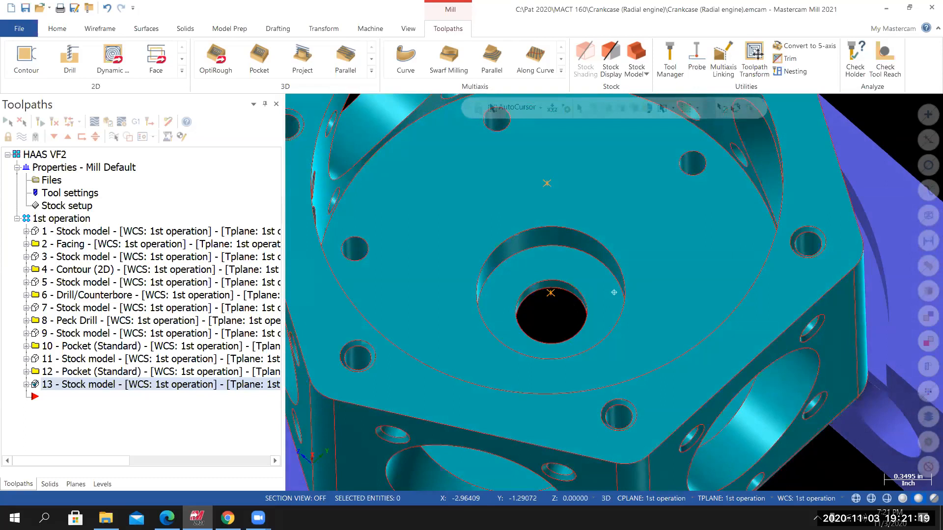
{"action": "scroll", "coordinate": [567, 296], "scroll_direction": "up", "scroll_amount": 1}
{"action": "scroll", "coordinate": [555, 286], "scroll_direction": "up", "scroll_amount": 1}
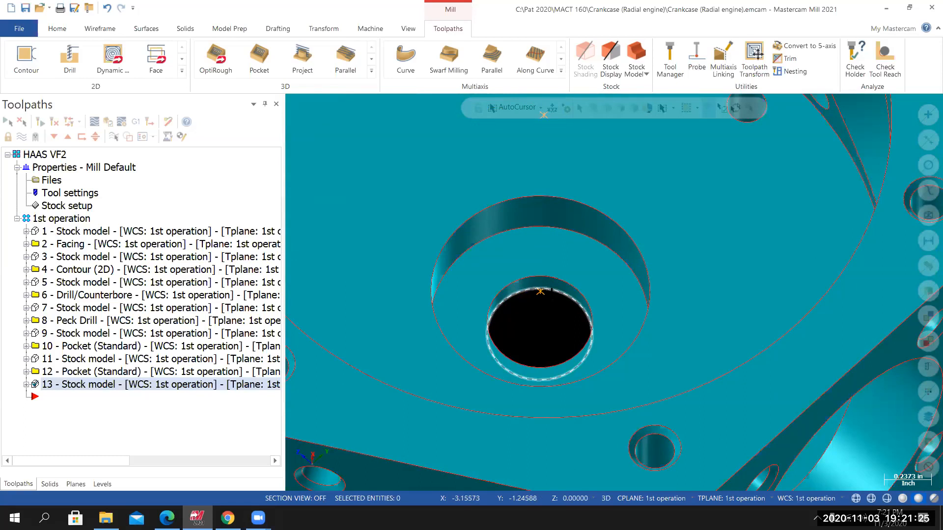
{"action": "scroll", "coordinate": [551, 291], "scroll_direction": "down", "scroll_amount": 5}
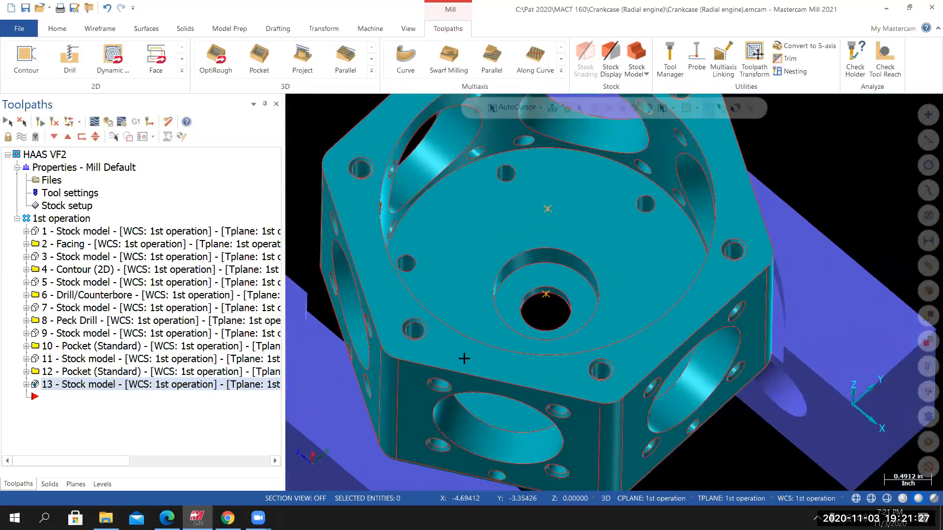
{"action": "mouse_move", "coordinate": [551, 344]}
{"action": "middle_mouse_down"}
{"action": "mouse_move", "coordinate": [535, 354]}
{"action": "mouse_move", "coordinate": [552, 353]}
{"action": "middle_mouse_up"}
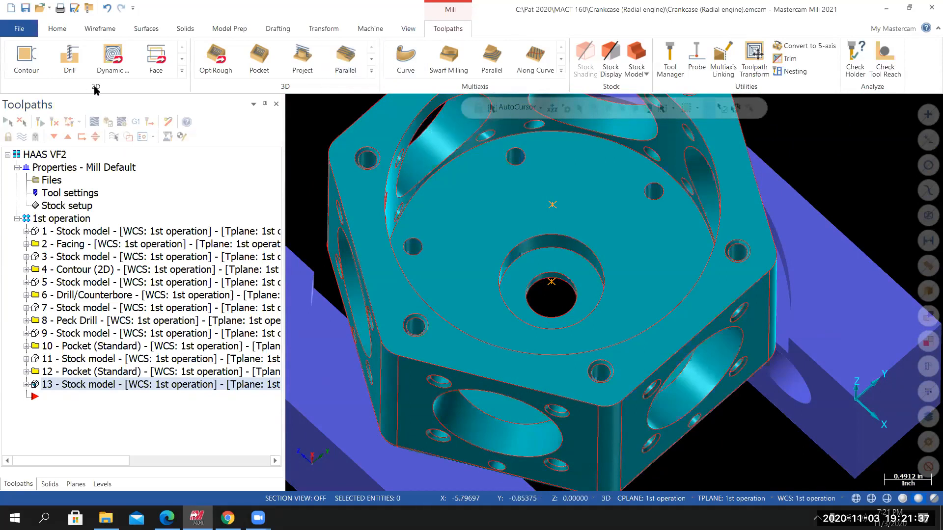
Create a 2D Contour toolpath chained to the upper edge of the small through bore at the pocket's center.
{"action": "left_click", "coordinate": [29, 63]}
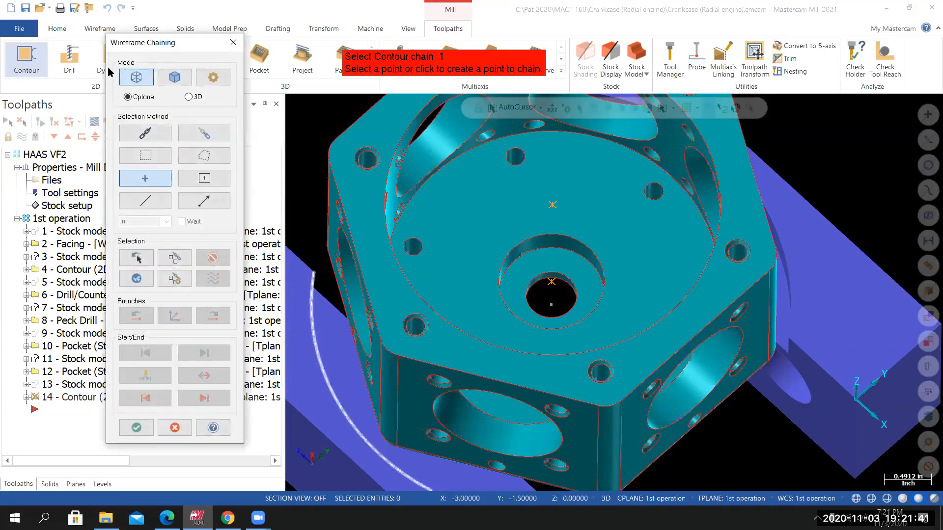
{"action": "left_click_drag", "start_coordinate": [132, 49], "coordinate": [113, 48]}
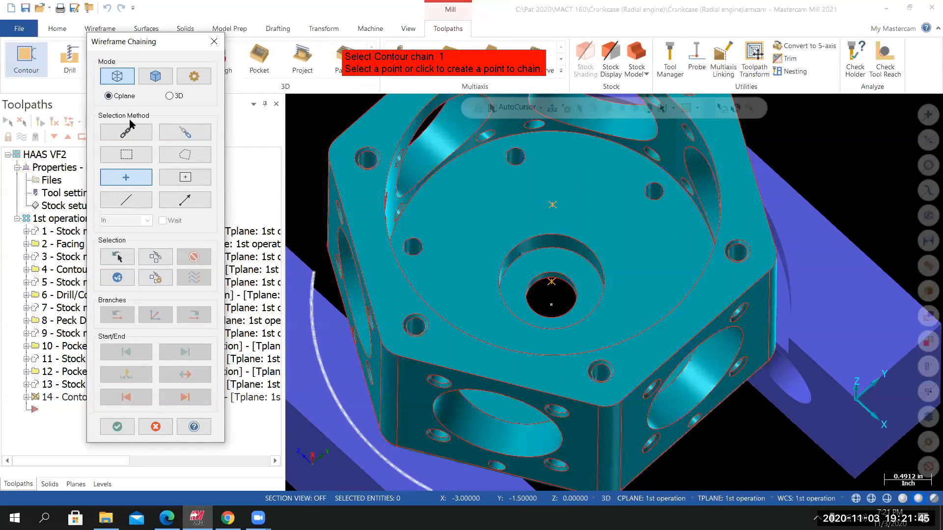
{"action": "left_click", "coordinate": [141, 132]}
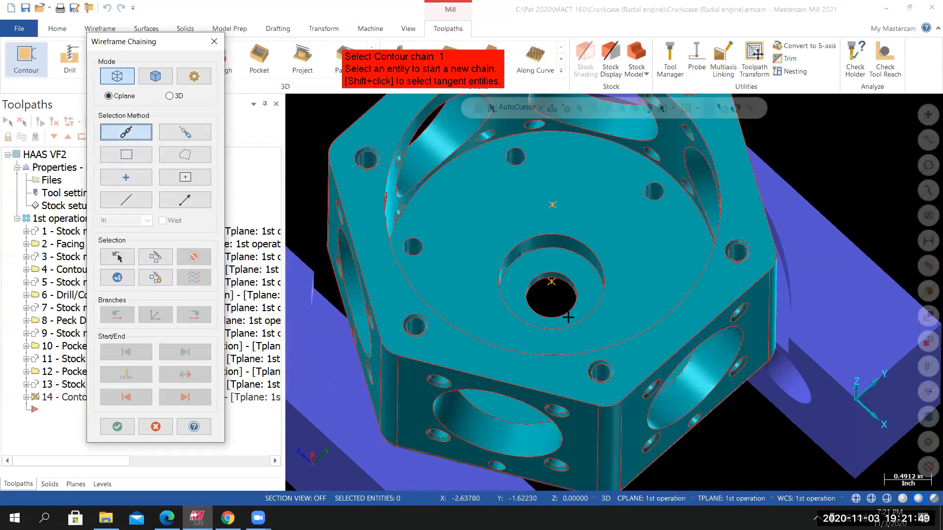
{"action": "scroll", "coordinate": [578, 303], "scroll_direction": "up", "scroll_amount": 3}
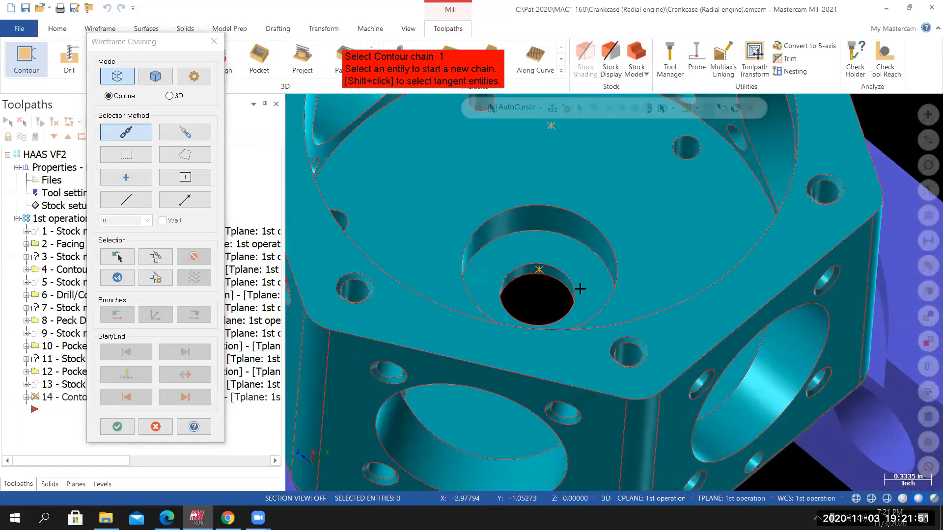
{"action": "middle_click_drag", "start_coordinate": [590, 299], "coordinate": [584, 301]}
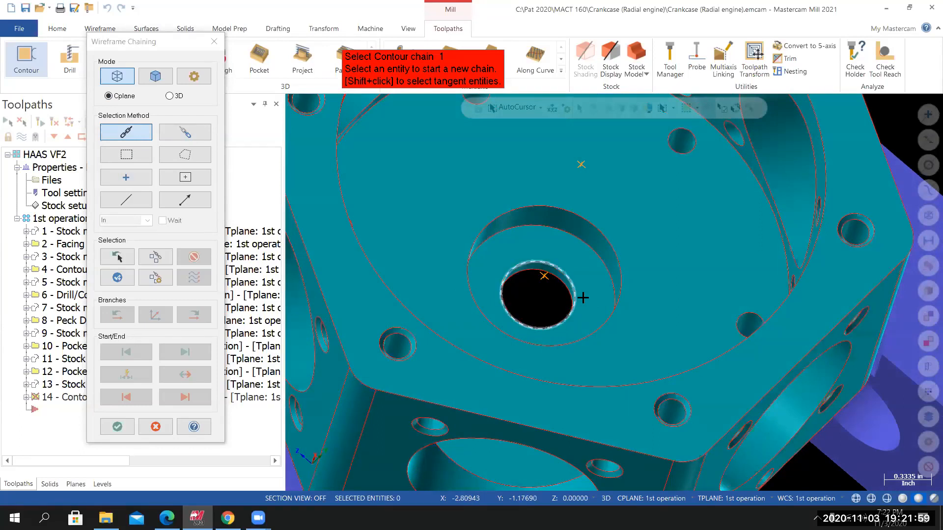
{"action": "left_click", "coordinate": [579, 297]}
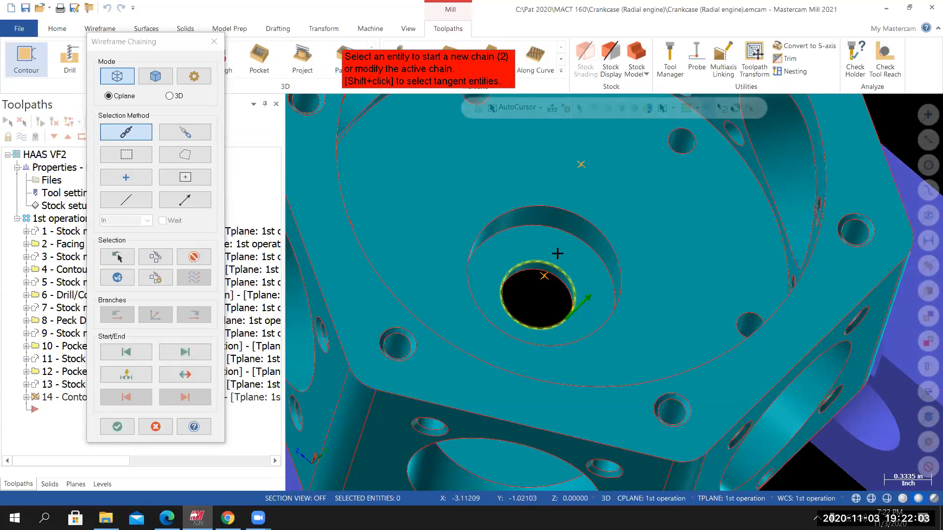
{"action": "middle_click_drag", "start_coordinate": [580, 299], "coordinate": [576, 273]}
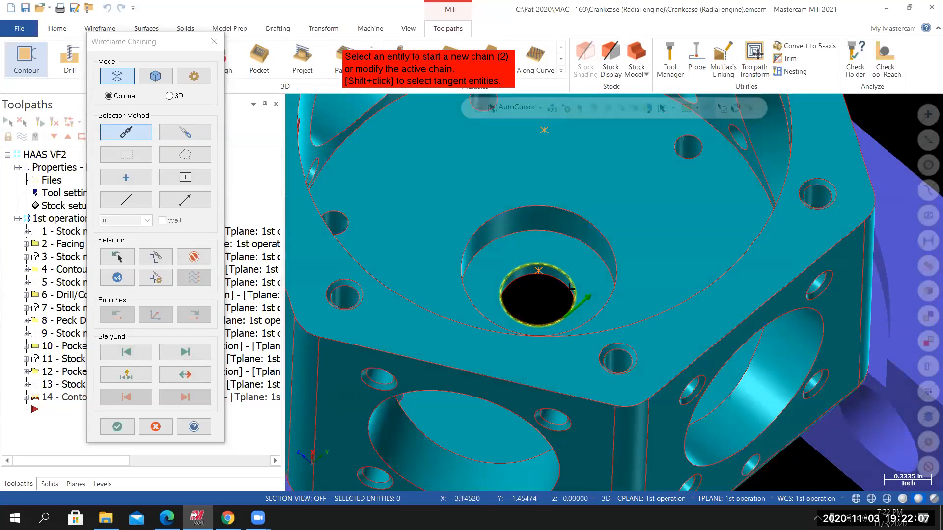
{"action": "left_click", "coordinate": [117, 426]}
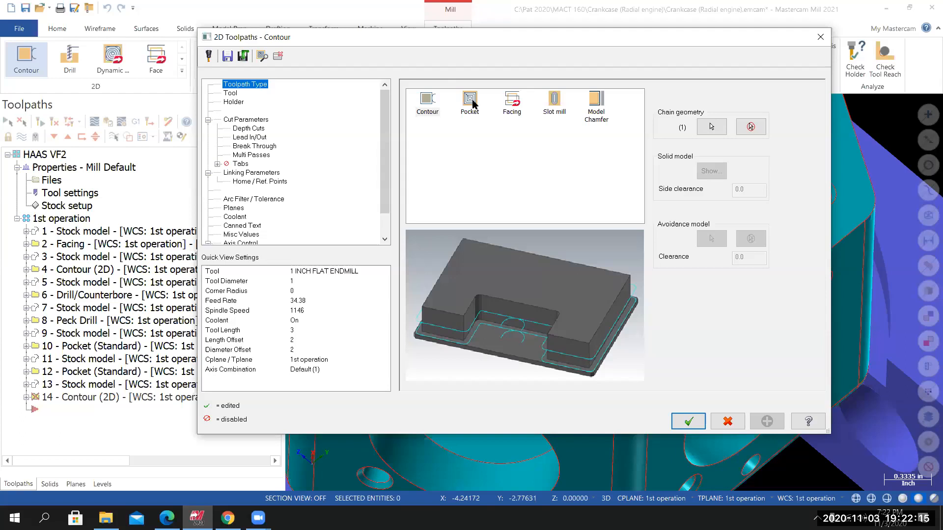
Choose the 3/8 FLAT ENDMILL for the contour and set its feed per tooth to .375*.01 and plunge rate to 17.19.
{"action": "left_click", "coordinate": [230, 93]}
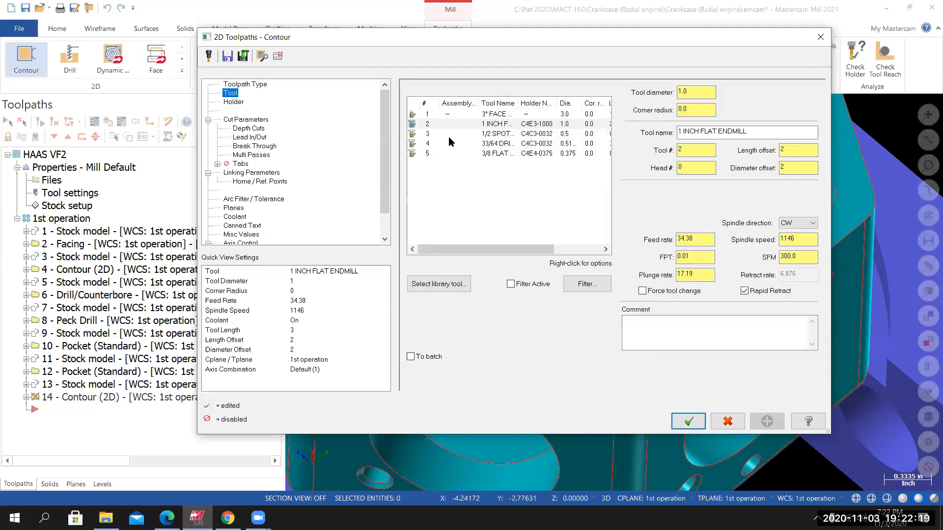
{"action": "left_click", "coordinate": [496, 156]}
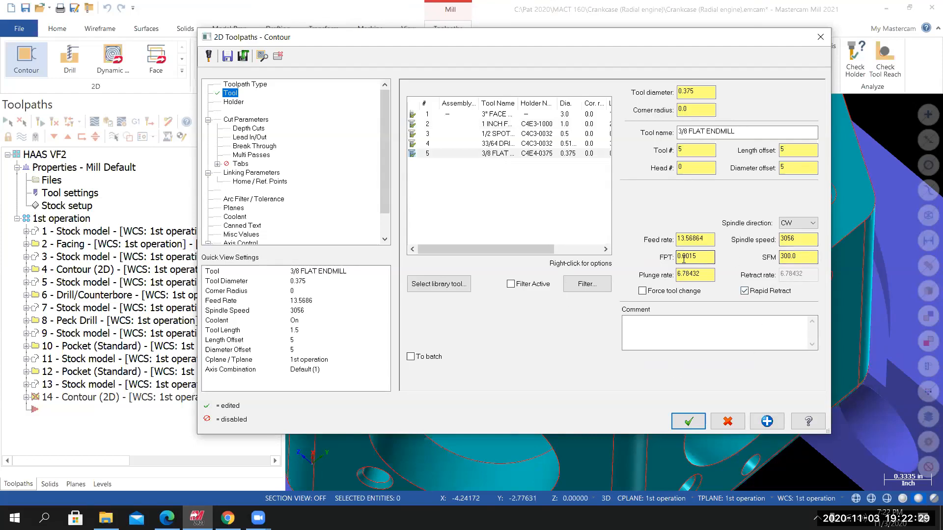
{"action": "double_click", "coordinate": [707, 258]}
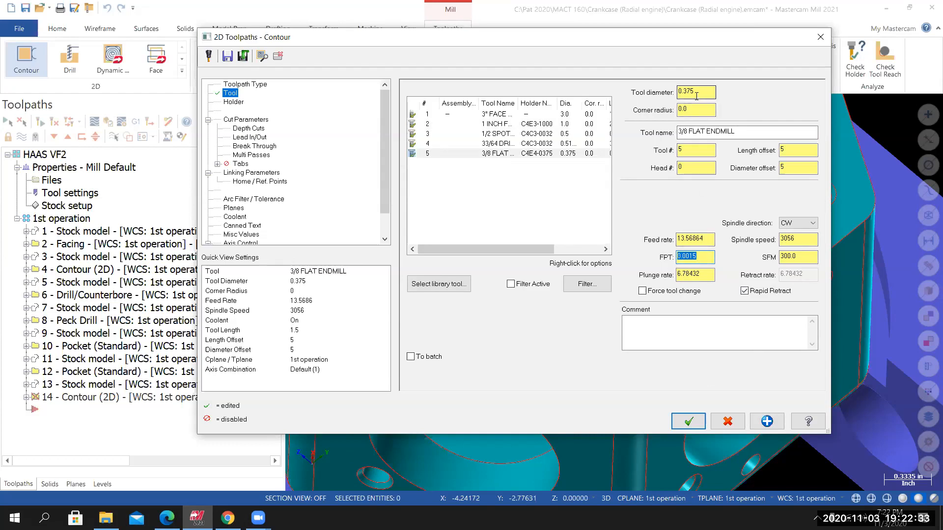
{"action": "key", "text": "BackSpace"}
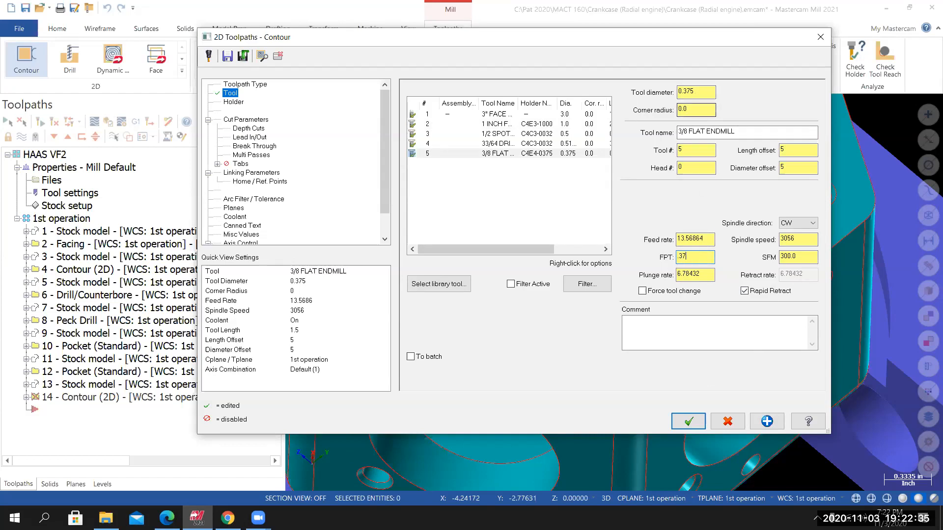
{"action": "type", "text": ".375*.01"}
{"action": "key", "text": "Return"}
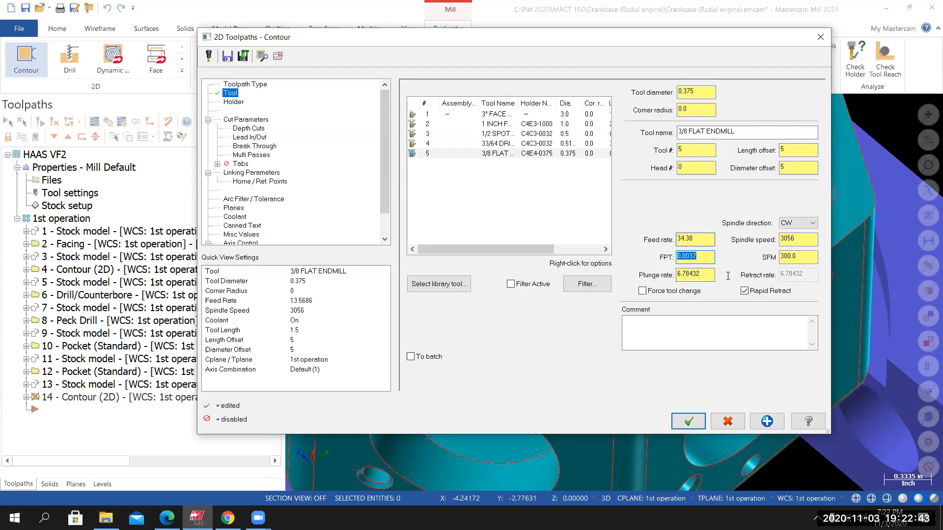
{"action": "key", "text": "Tab"}
{"action": "type", "text": "34"}
{"action": "key", "text": "Return"}
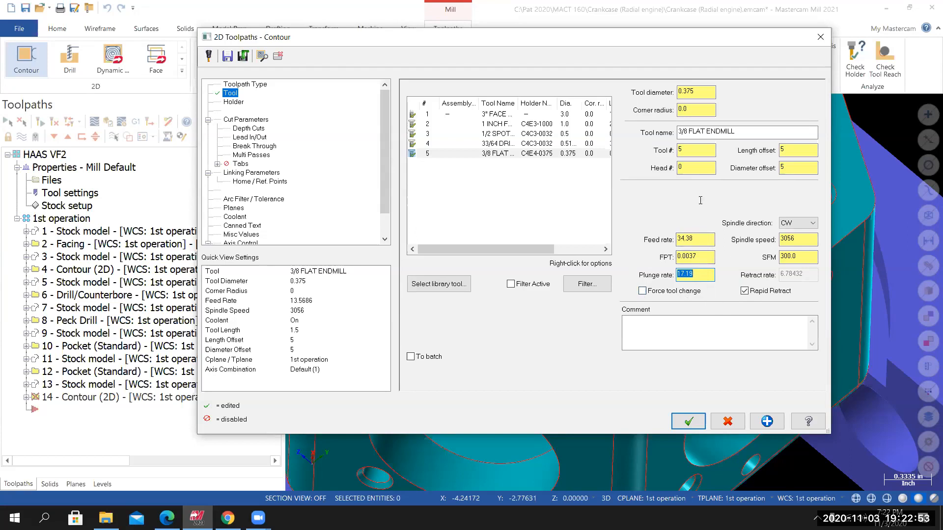
Copy the tool name into the operation comment and complete it as "3/8 FLAT ENDMILL, MACHINE .531 DIAMETER BORE".
{"action": "left_click", "coordinate": [695, 132]}
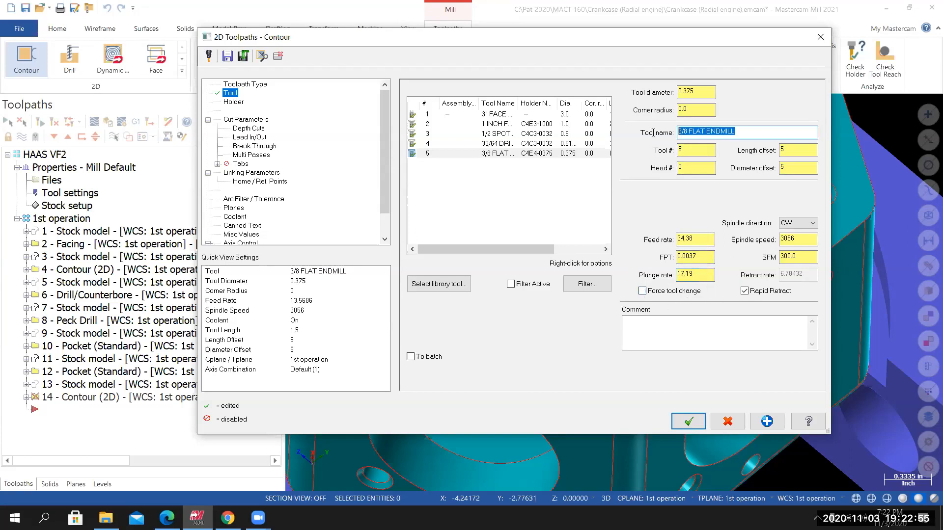
{"action": "right_click", "coordinate": [691, 133]}
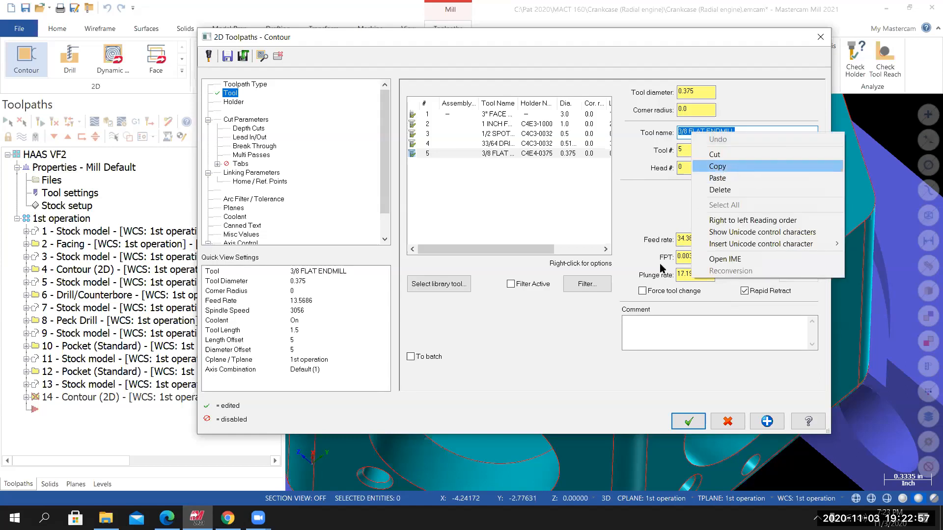
{"action": "left_click", "coordinate": [723, 166]}
{"action": "left_click", "coordinate": [634, 327]}
{"action": "right_click", "coordinate": [634, 327]}
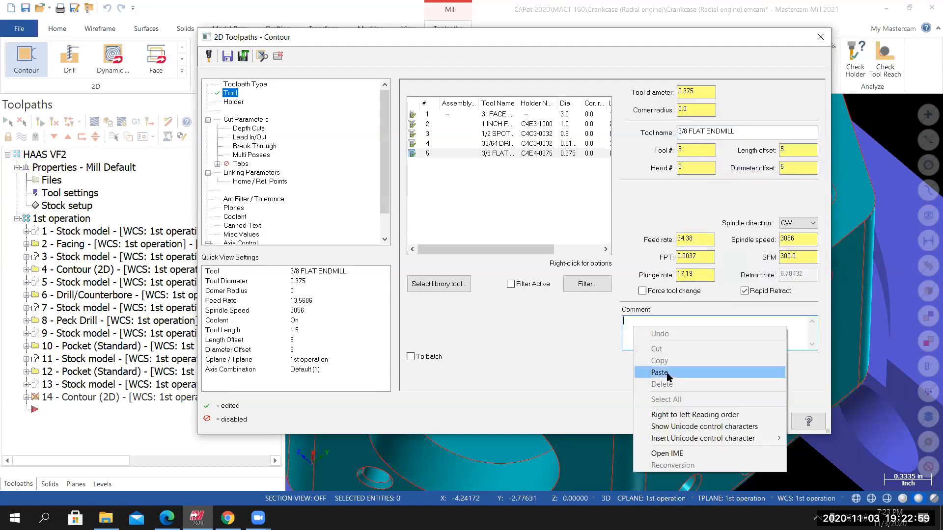
{"action": "left_click", "coordinate": [668, 373]}
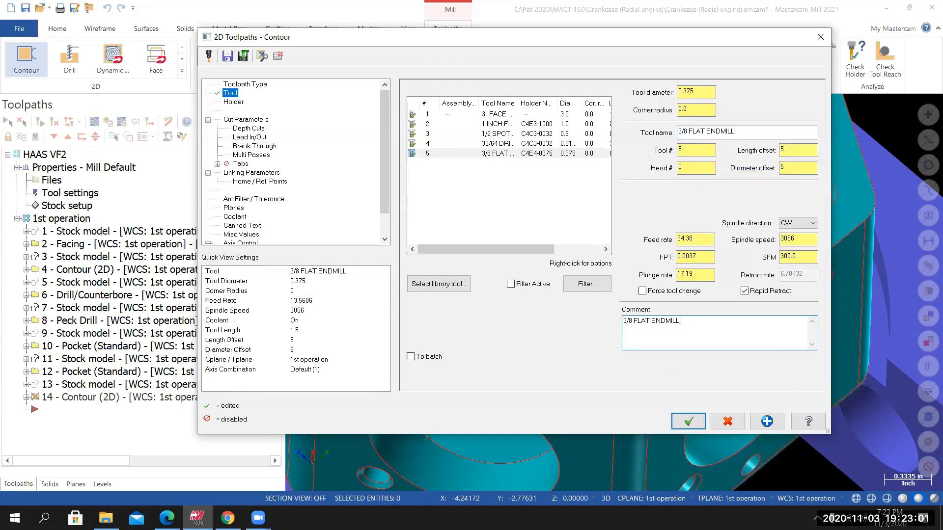
{"action": "type", "text": ","}
{"action": "type", "text": "MACHINE .531 DIAMETER BORE"}
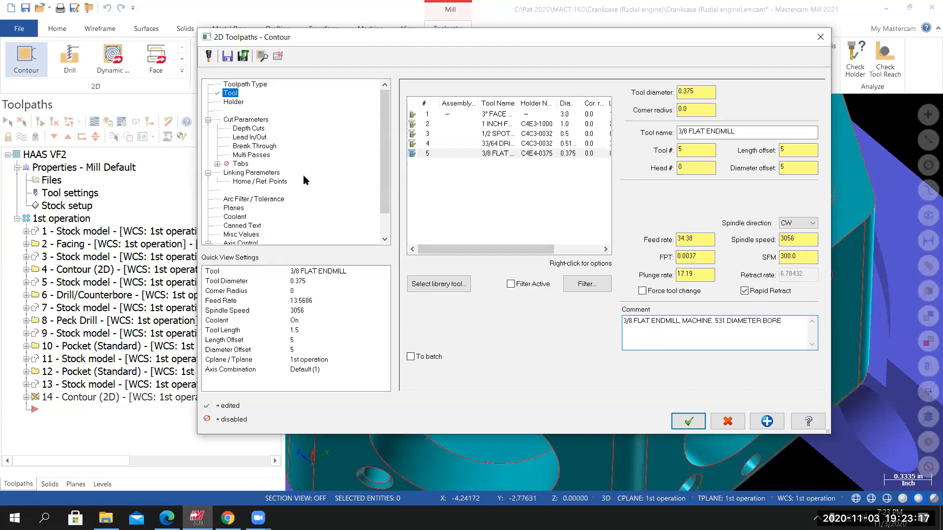
Review the contour's cut parameters and depth cut settings against the bore in the model.
{"action": "mouse_move", "coordinate": [545, 249]}
{"action": "left_mouse_down"}
{"action": "mouse_move", "coordinate": [593, 249]}
{"action": "mouse_move", "coordinate": [545, 249]}
{"action": "left_mouse_up"}
{"action": "left_click", "coordinate": [248, 119]}
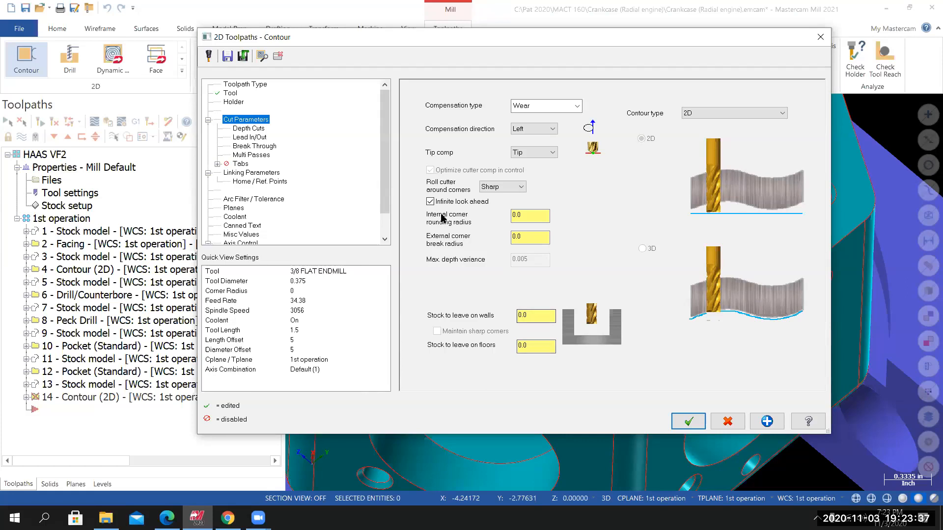
{"action": "left_click", "coordinate": [251, 130]}
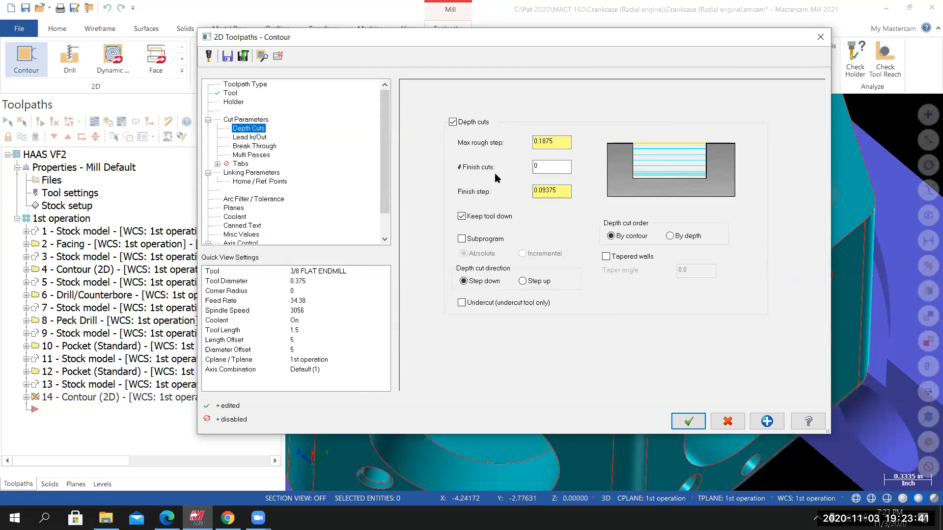
{"action": "left_click_drag", "start_coordinate": [530, 44], "coordinate": [425, 22]}
{"action": "left_click_drag", "start_coordinate": [522, 15], "coordinate": [667, 409]}
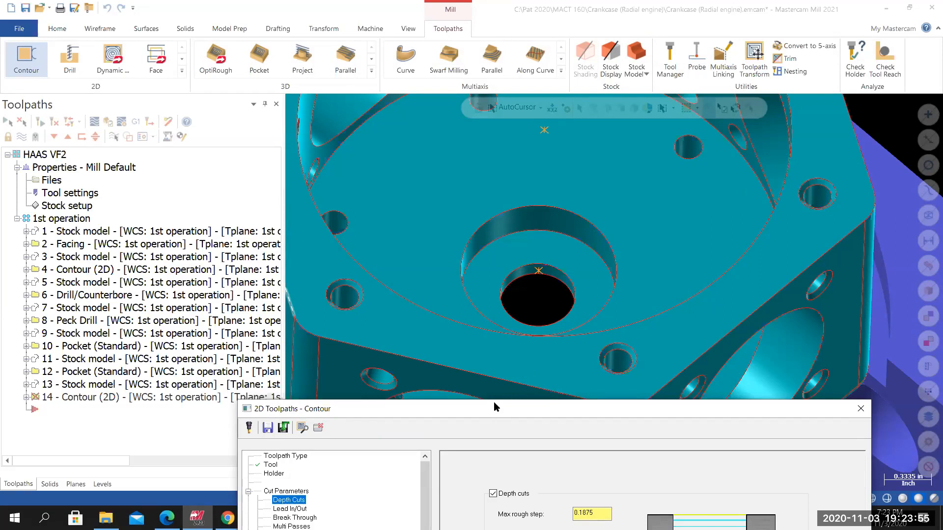
{"action": "left_click_drag", "start_coordinate": [494, 407], "coordinate": [410, 93]}
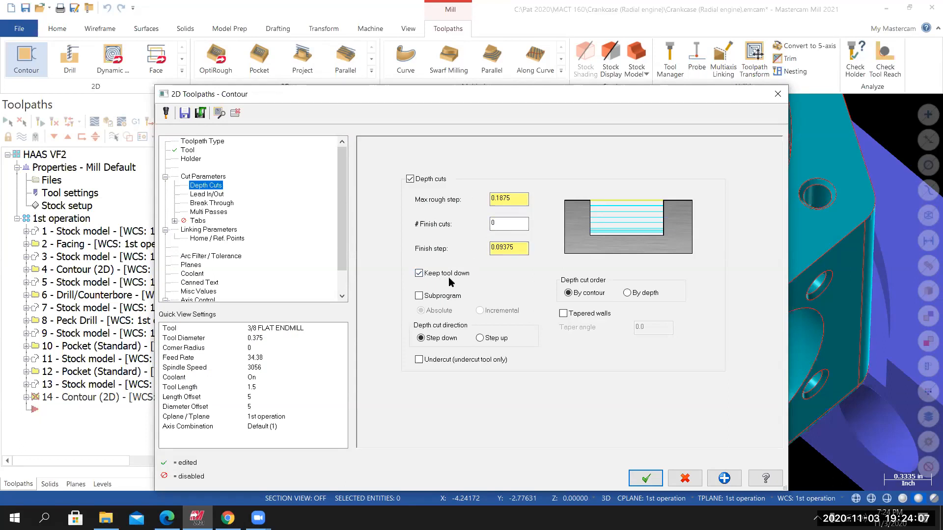
Set the lead-in line length and arc radius to 10% and copy the entry values to the exit.
{"action": "left_click", "coordinate": [214, 194]}
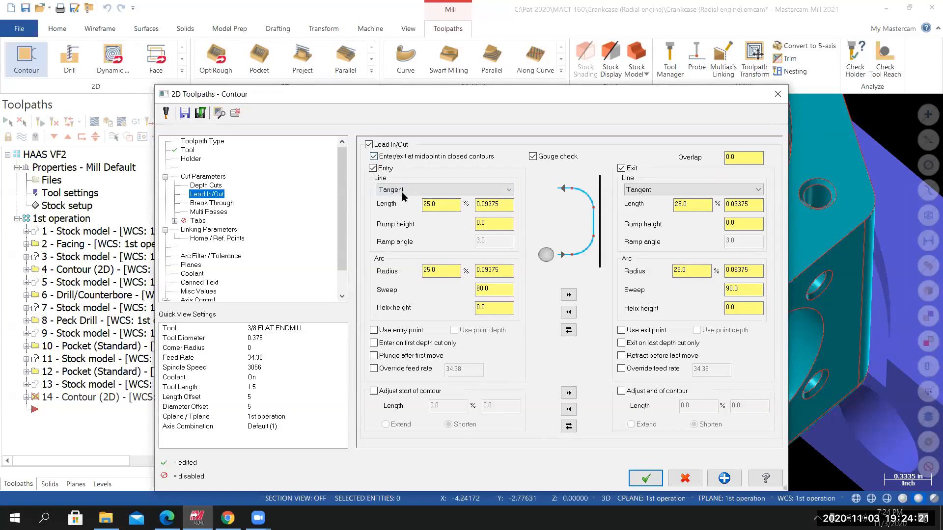
{"action": "key", "text": "Tab"}
{"action": "type", "text": "10"}
{"action": "key", "text": "Return"}
{"action": "left_click_drag", "start_coordinate": [438, 271], "coordinate": [402, 273]}
{"action": "type", "text": "10"}
{"action": "key", "text": "Return"}
{"action": "left_click", "coordinate": [568, 295]}
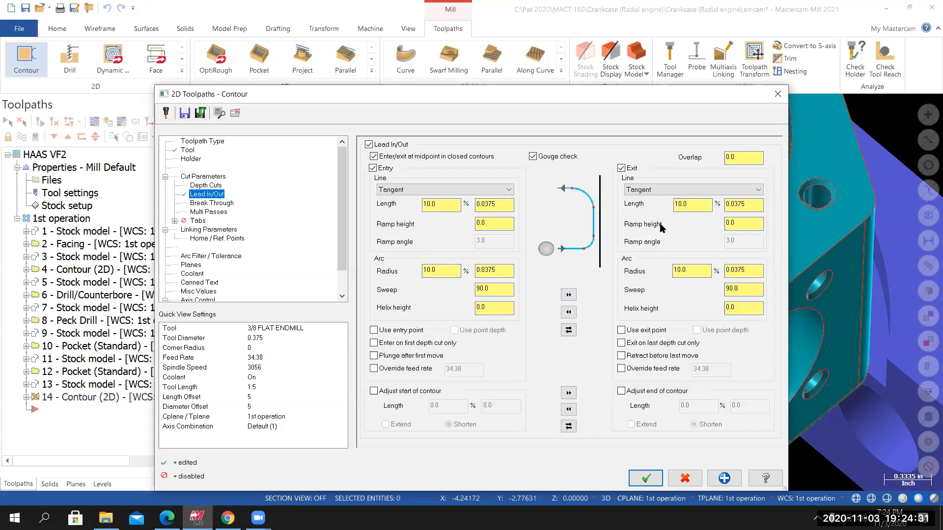
Check the break-through setting, and configure multi passes as one rough and one finish pass with 0.0075 finish spacing.
{"action": "left_click", "coordinate": [212, 203]}
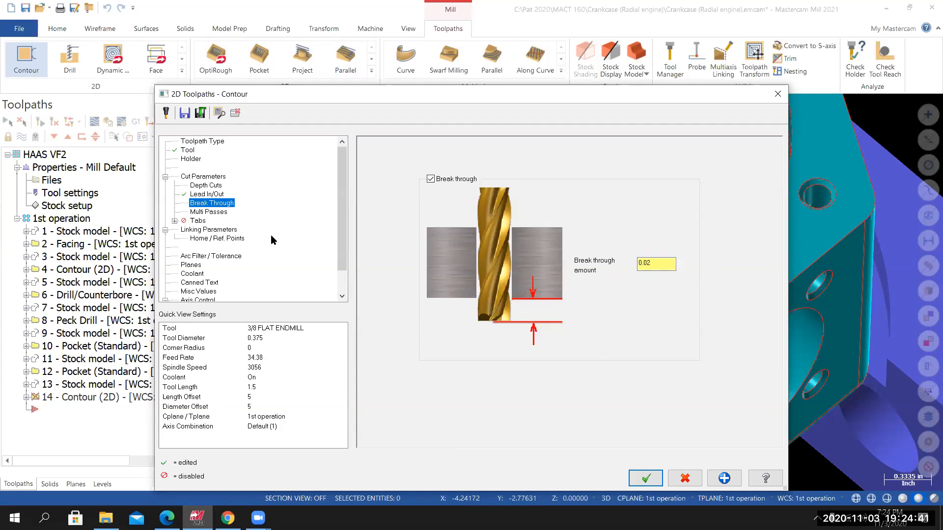
{"action": "left_click", "coordinate": [214, 212]}
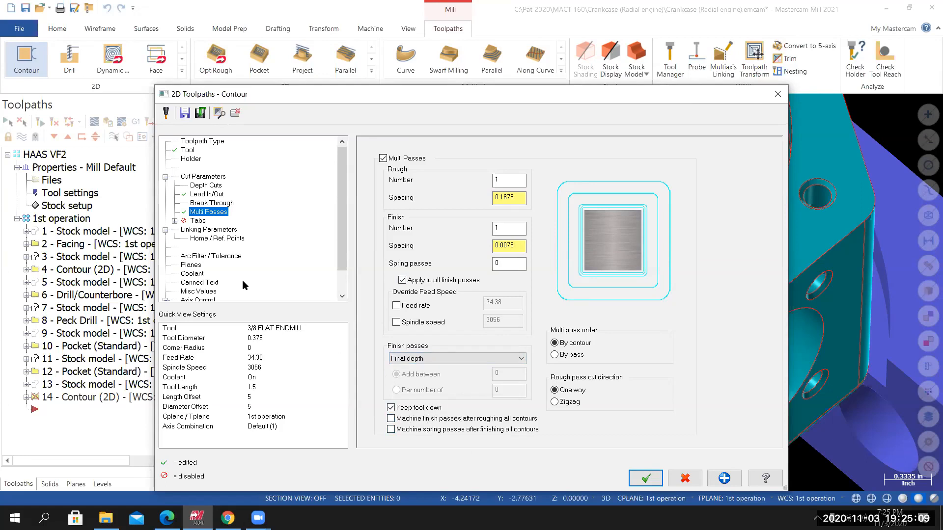
Set the contour's top of stock to absolute 0.2325 by picking the upper edge of the central bore.
{"action": "left_click", "coordinate": [211, 230]}
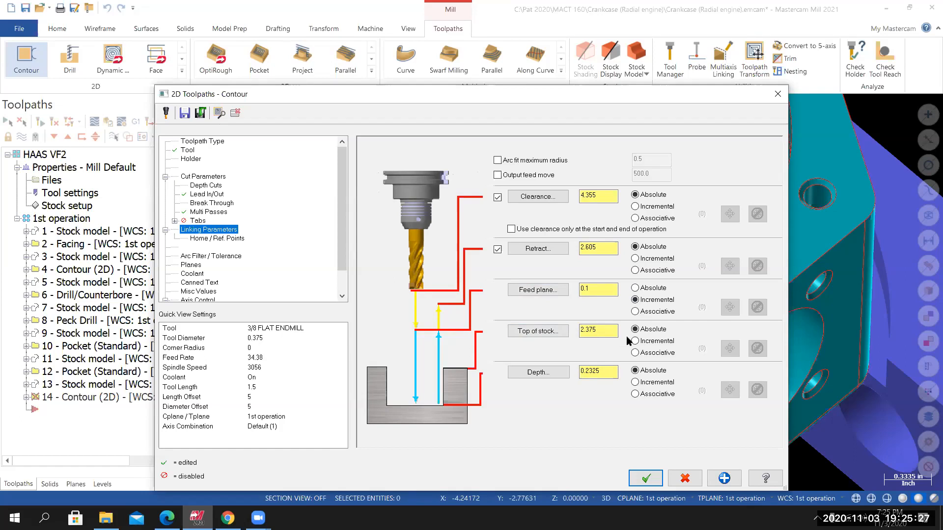
{"action": "left_click", "coordinate": [541, 331]}
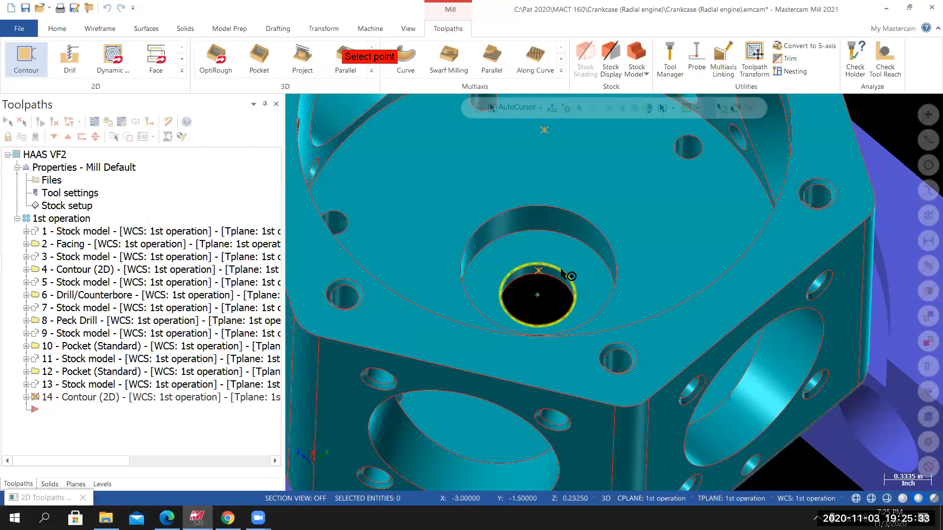
{"action": "left_click", "coordinate": [562, 271]}
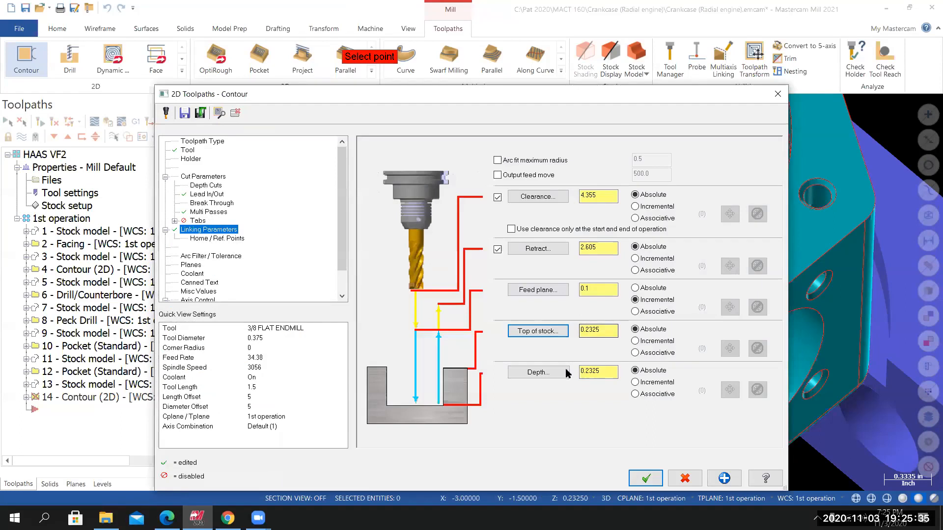
Show the Material level, pick the stock cylinder's bottom edge as the contour depth of -0.375, and accept the toolpath.
{"action": "left_click", "coordinate": [541, 377]}
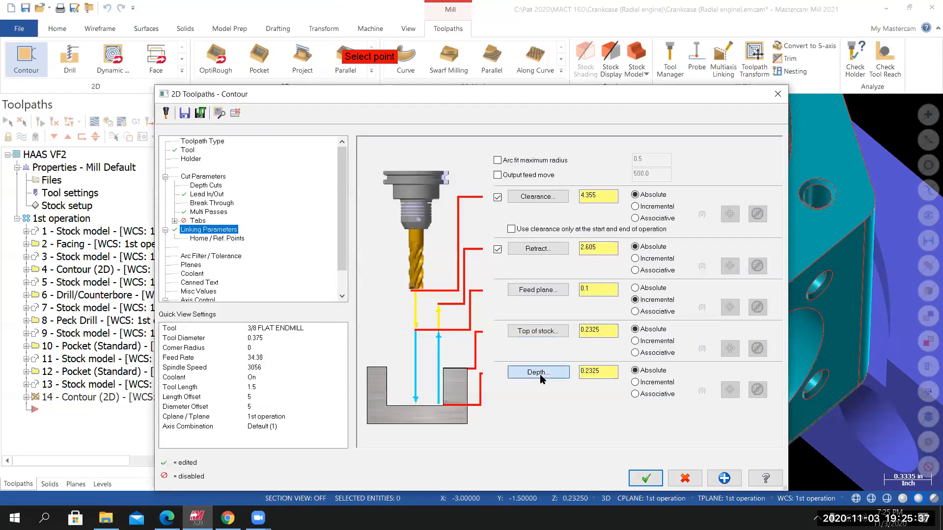
{"action": "left_click", "coordinate": [543, 374]}
{"action": "middle_click_drag", "start_coordinate": [592, 381], "coordinate": [688, 470]}
{"action": "scroll", "coordinate": [689, 471], "scroll_direction": "down", "scroll_amount": 2}
{"action": "scroll", "coordinate": [706, 484], "scroll_direction": "up", "scroll_amount": 3}
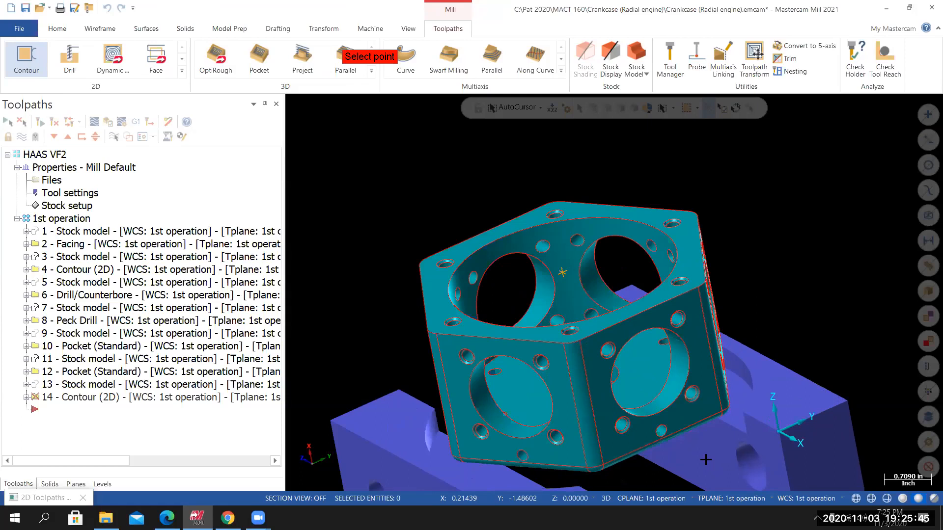
{"action": "scroll", "coordinate": [706, 460], "scroll_direction": "up", "scroll_amount": 1}
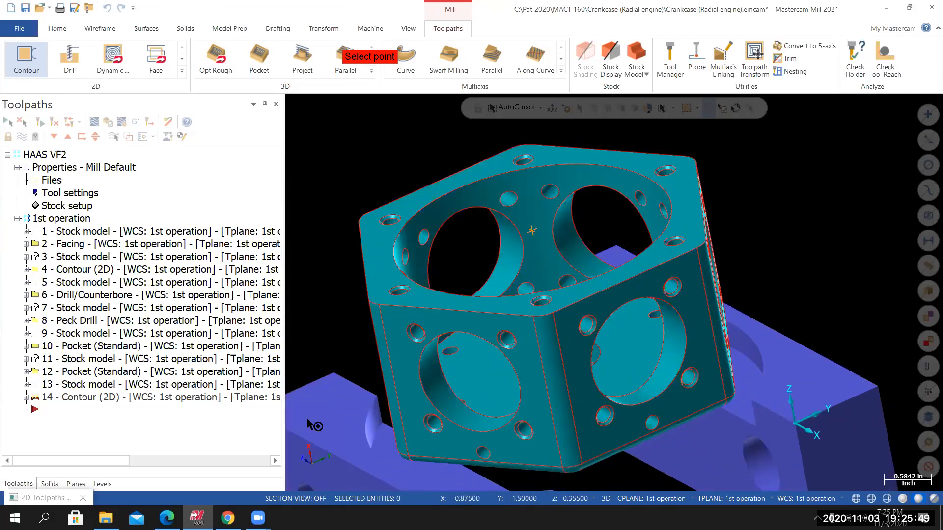
{"action": "left_click", "coordinate": [102, 484]}
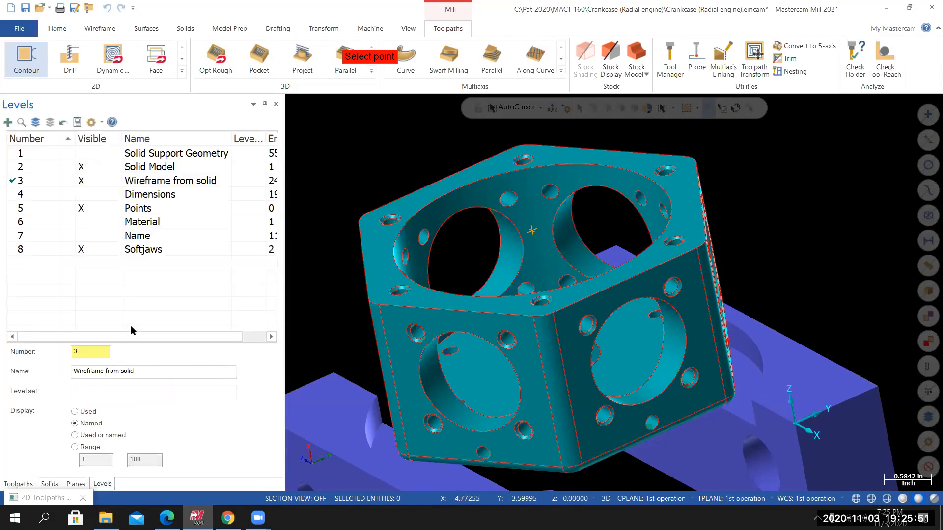
{"action": "left_click", "coordinate": [83, 222]}
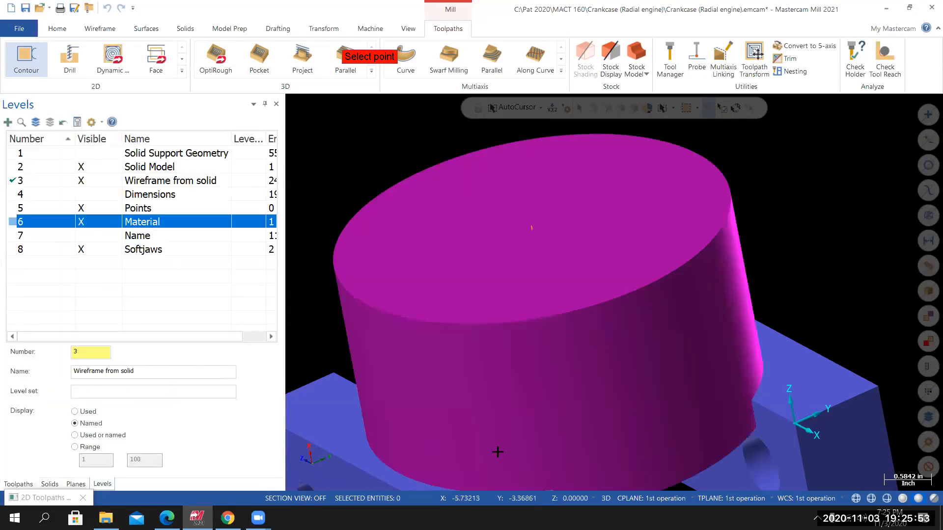
{"action": "scroll", "coordinate": [540, 456], "scroll_direction": "down", "scroll_amount": 4}
{"action": "middle_click_drag", "start_coordinate": [629, 466], "coordinate": [582, 408]}
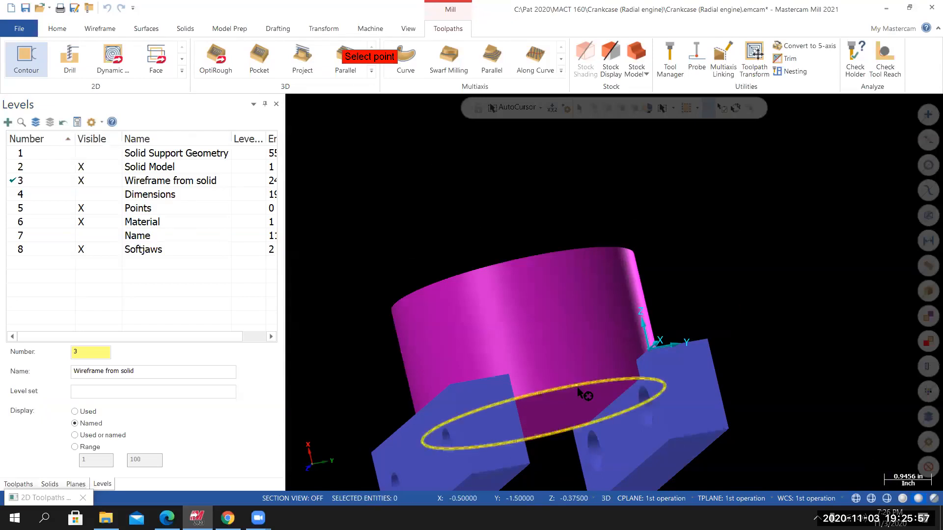
{"action": "left_click", "coordinate": [575, 389]}
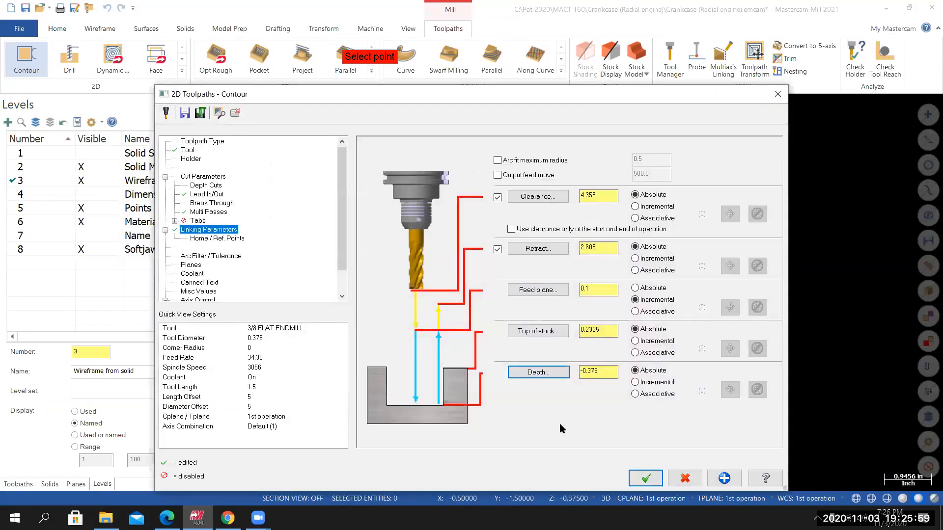
{"action": "left_click", "coordinate": [647, 479]}
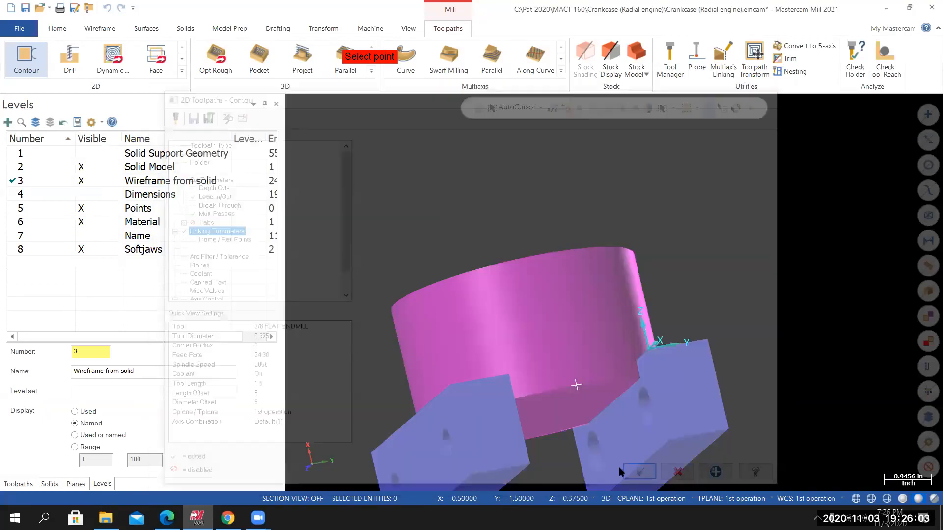
Hide the Material level so only the crankcase, soft jaws and new toolpath are displayed.
{"action": "middle_click_drag", "start_coordinate": [508, 435], "coordinate": [505, 374]}
{"action": "scroll", "coordinate": [506, 381], "scroll_direction": "down", "scroll_amount": 3}
{"action": "scroll", "coordinate": [440, 239], "scroll_direction": "up", "scroll_amount": 2}
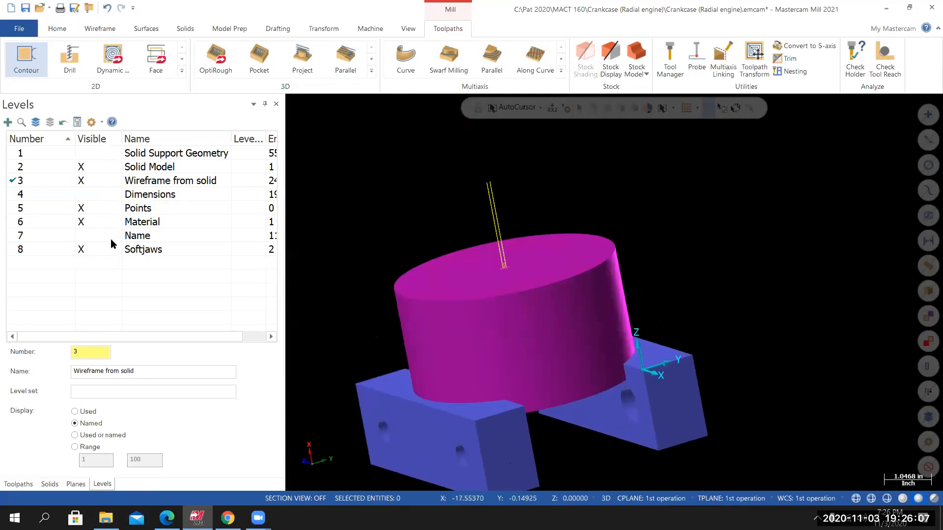
{"action": "left_click", "coordinate": [81, 223]}
Examine the contour's passes and lead moves inside the .531 diameter bore.
{"action": "middle_click_drag", "start_coordinate": [454, 327], "coordinate": [516, 285]}
{"action": "scroll", "coordinate": [519, 283], "scroll_direction": "up", "scroll_amount": 4}
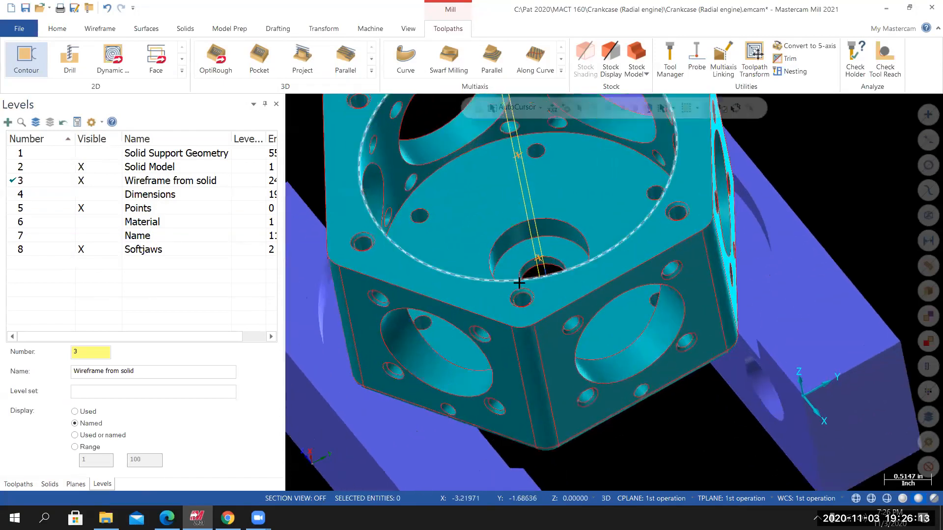
{"action": "scroll", "coordinate": [520, 283], "scroll_direction": "up", "scroll_amount": 5}
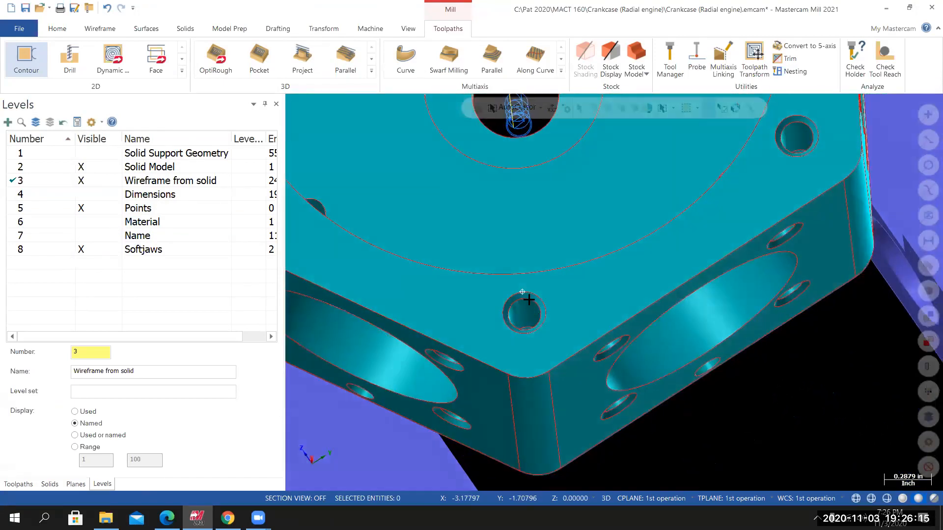
{"action": "scroll", "coordinate": [528, 300], "scroll_direction": "down", "scroll_amount": 5}
{"action": "scroll", "coordinate": [492, 151], "scroll_direction": "up", "scroll_amount": 4}
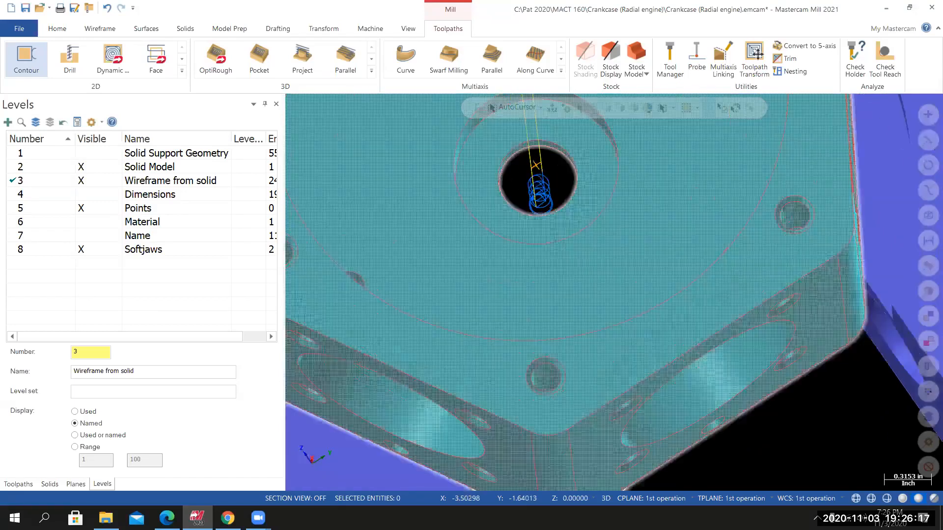
{"action": "scroll", "coordinate": [546, 269], "scroll_direction": "up", "scroll_amount": 2}
{"action": "scroll", "coordinate": [565, 275], "scroll_direction": "up", "scroll_amount": 8}
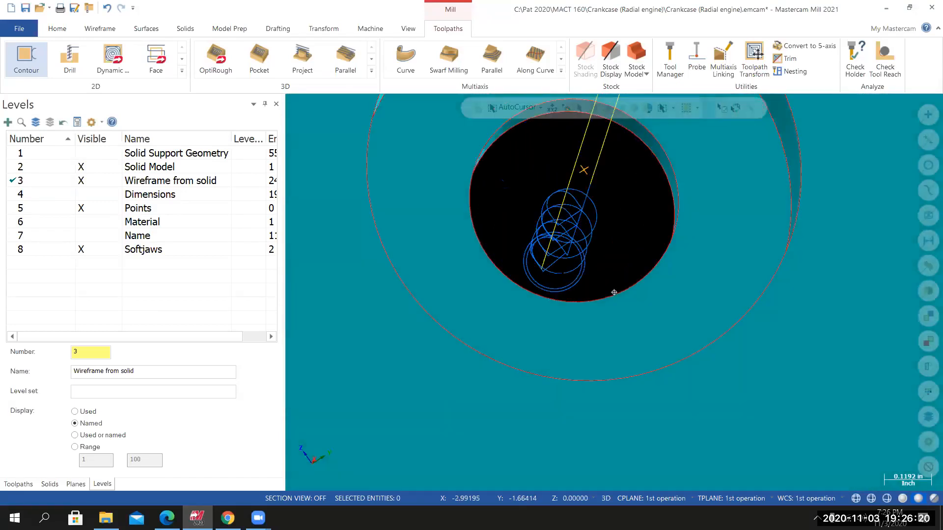
{"action": "mouse_move", "coordinate": [597, 268]}
{"action": "middle_mouse_down"}
{"action": "mouse_move", "coordinate": [545, 274]}
{"action": "mouse_move", "coordinate": [605, 261]}
{"action": "mouse_move", "coordinate": [590, 276]}
{"action": "middle_mouse_up"}
{"action": "scroll", "coordinate": [590, 275], "scroll_direction": "up", "scroll_amount": 5}
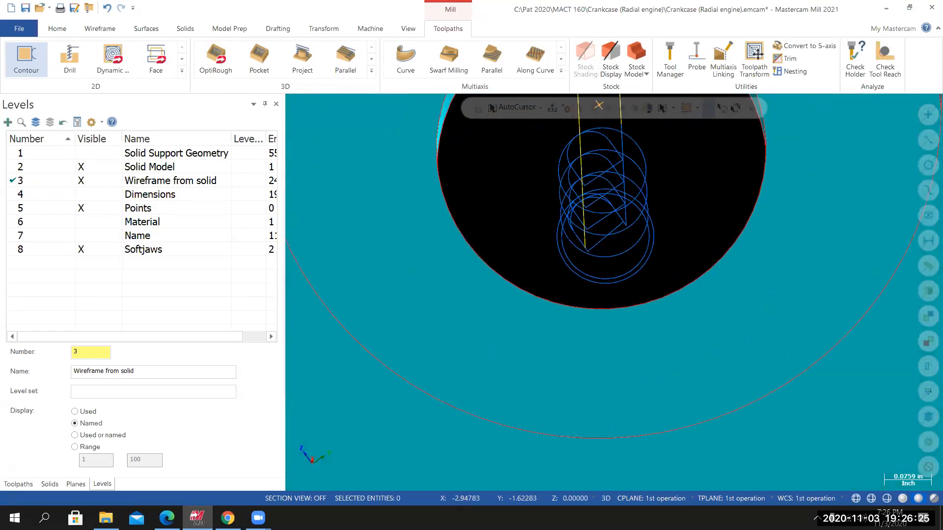
{"action": "scroll", "coordinate": [574, 268], "scroll_direction": "down", "scroll_amount": 8}
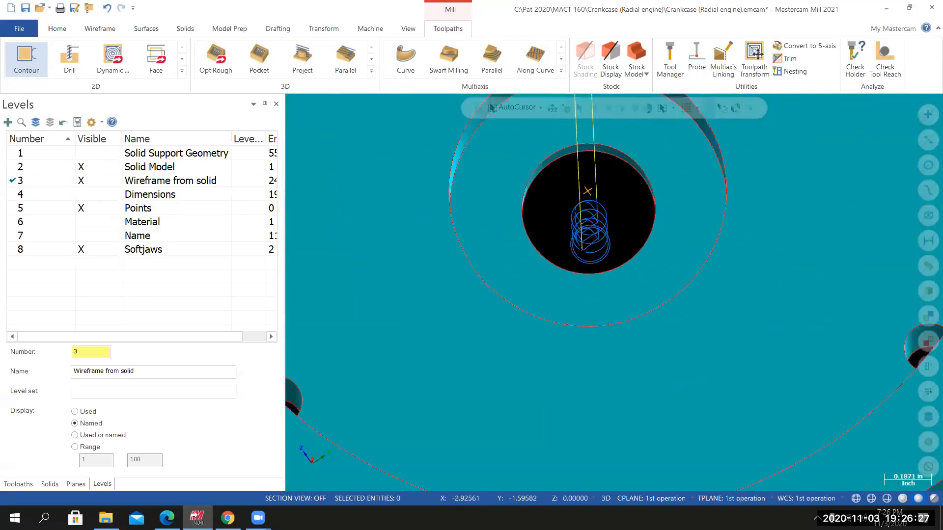
{"action": "scroll", "coordinate": [573, 267], "scroll_direction": "down", "scroll_amount": 4}
Backplot operation 14, the bore contour, and inspect the tool and holder motion around the crankcase.
{"action": "left_click", "coordinate": [18, 484]}
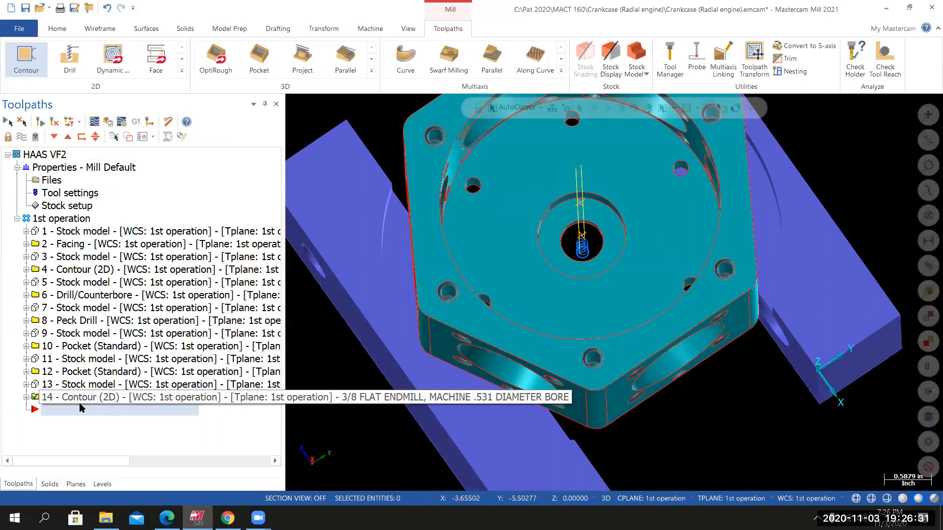
{"action": "middle_click_drag", "start_coordinate": [498, 357], "coordinate": [494, 317]}
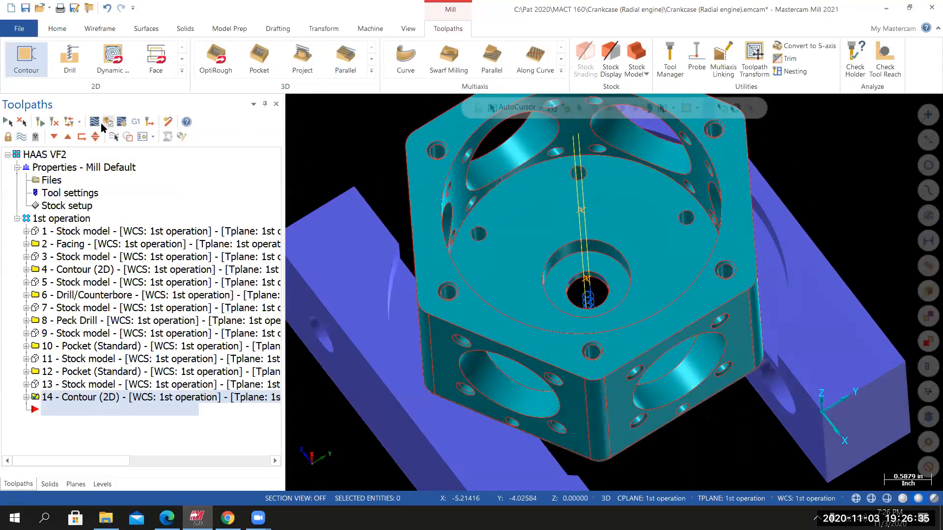
{"action": "left_click", "coordinate": [96, 122]}
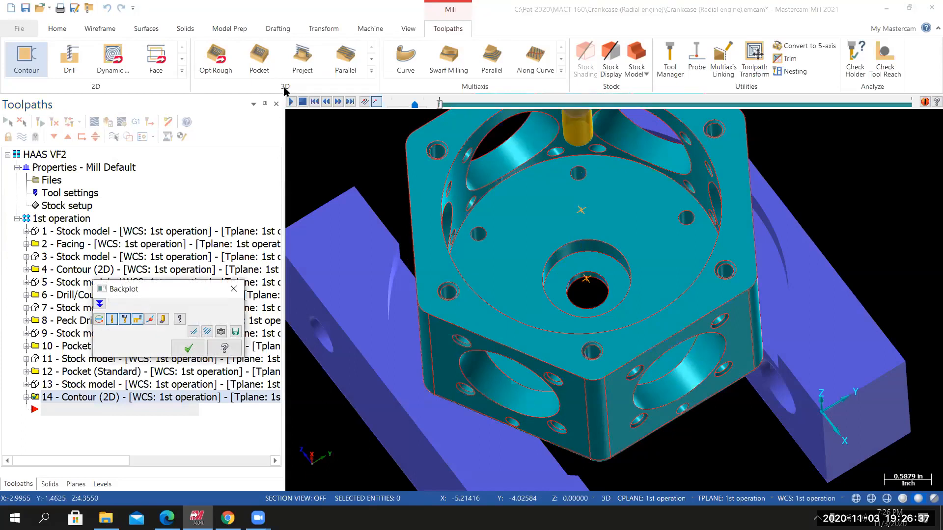
{"action": "left_click", "coordinate": [291, 101]}
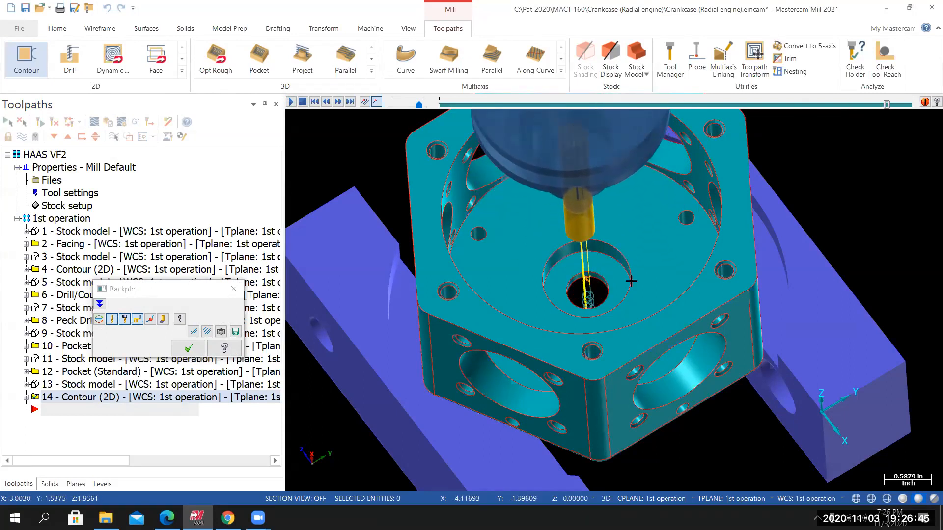
{"action": "middle_click_drag", "start_coordinate": [631, 282], "coordinate": [622, 312]}
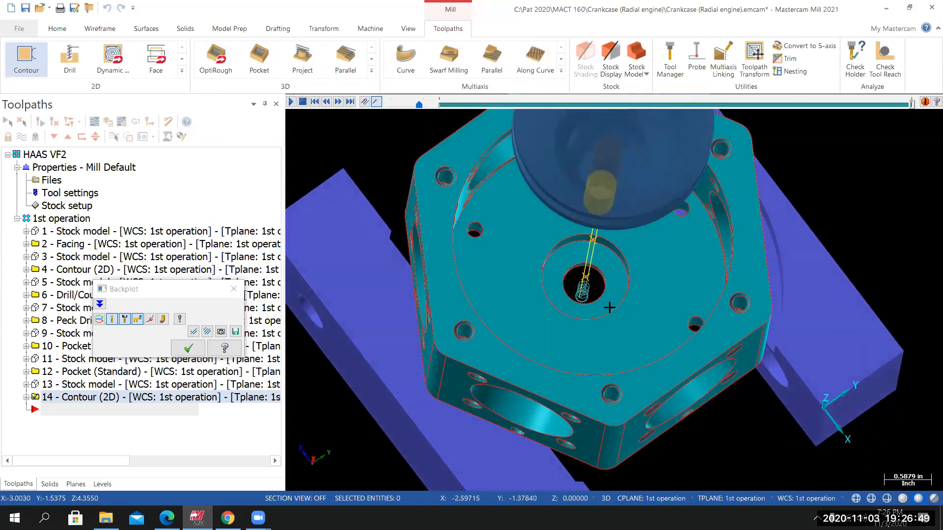
{"action": "middle_click_drag", "start_coordinate": [593, 240], "coordinate": [562, 278]}
{"action": "middle_click_drag", "start_coordinate": [545, 314], "coordinate": [572, 313]}
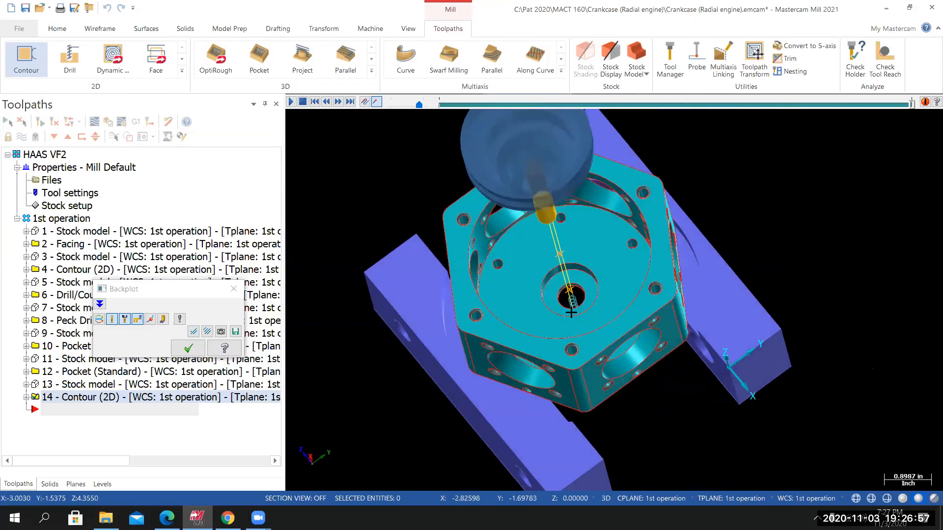
{"action": "scroll", "coordinate": [571, 313], "scroll_direction": "up", "scroll_amount": 4}
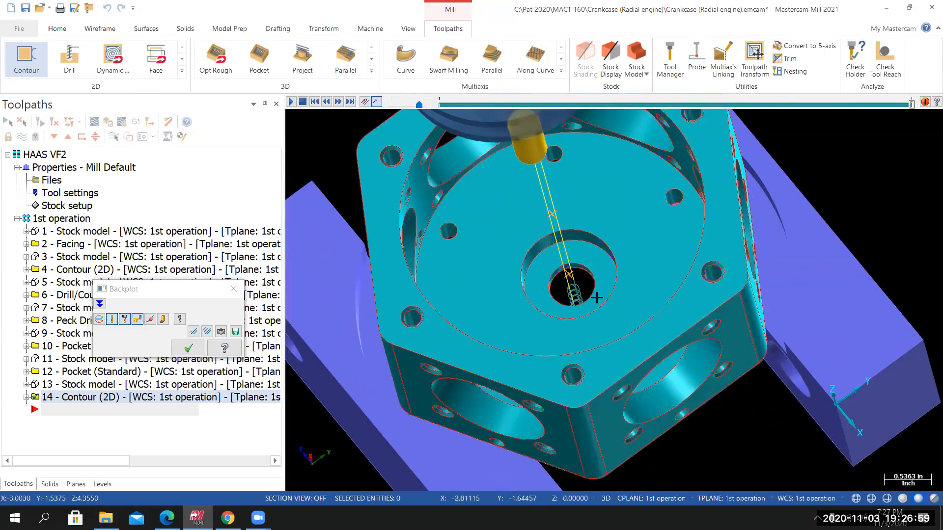
{"action": "middle_click_drag", "start_coordinate": [597, 298], "coordinate": [631, 295]}
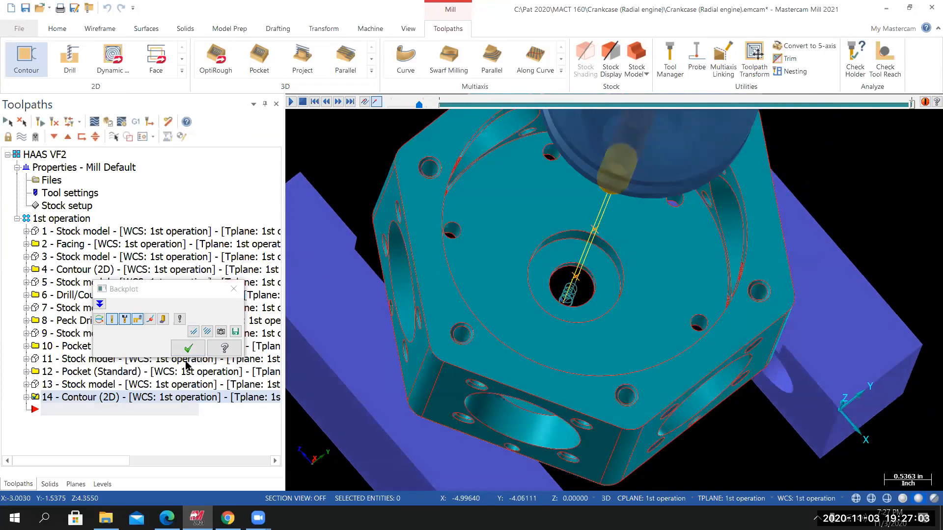
{"action": "key", "text": "Escape"}
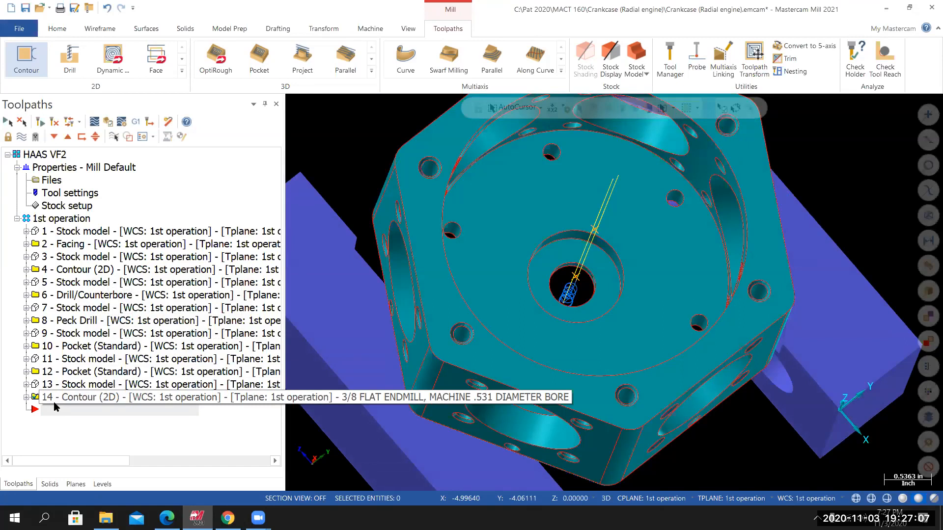
Turn off the bore contour's toolpath display and select all operations in the 1st operation group.
{"action": "left_click", "coordinate": [21, 137]}
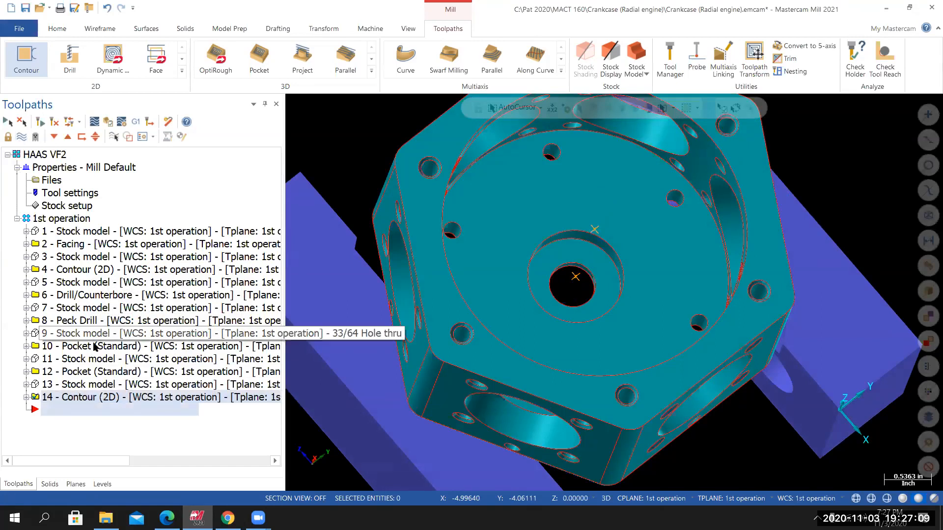
{"action": "left_click", "coordinate": [54, 220]}
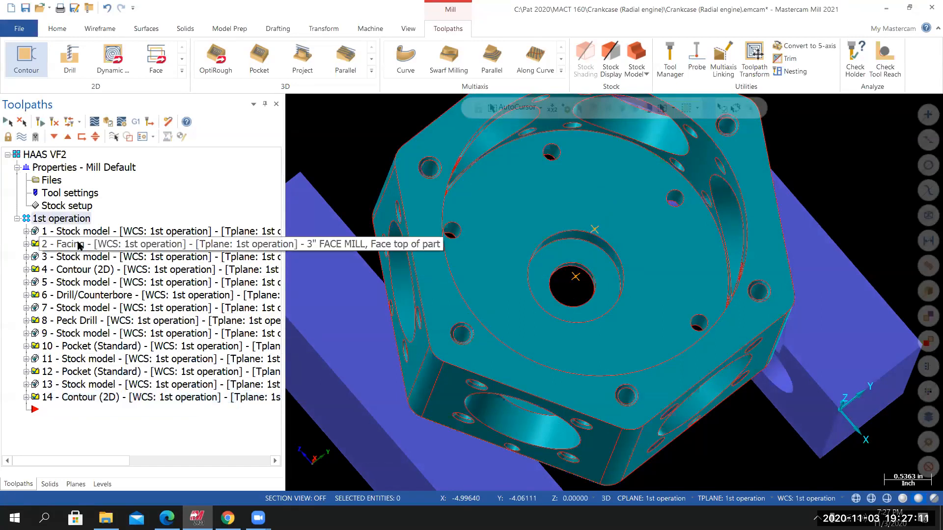
{"action": "middle_click_drag", "start_coordinate": [570, 321], "coordinate": [564, 293]}
{"action": "scroll", "coordinate": [558, 293], "scroll_direction": "down", "scroll_amount": 4}
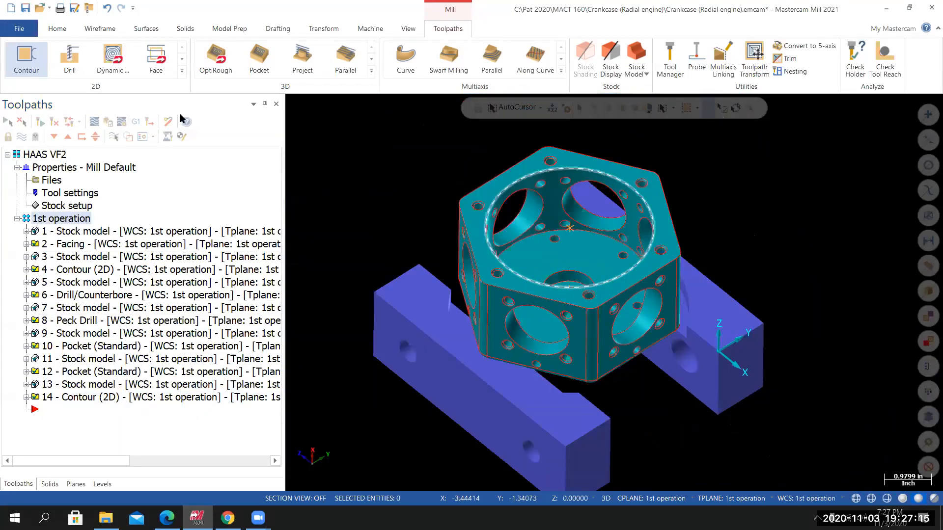
Save the crankcase part file under its existing name.
{"action": "left_click", "coordinate": [21, 30]}
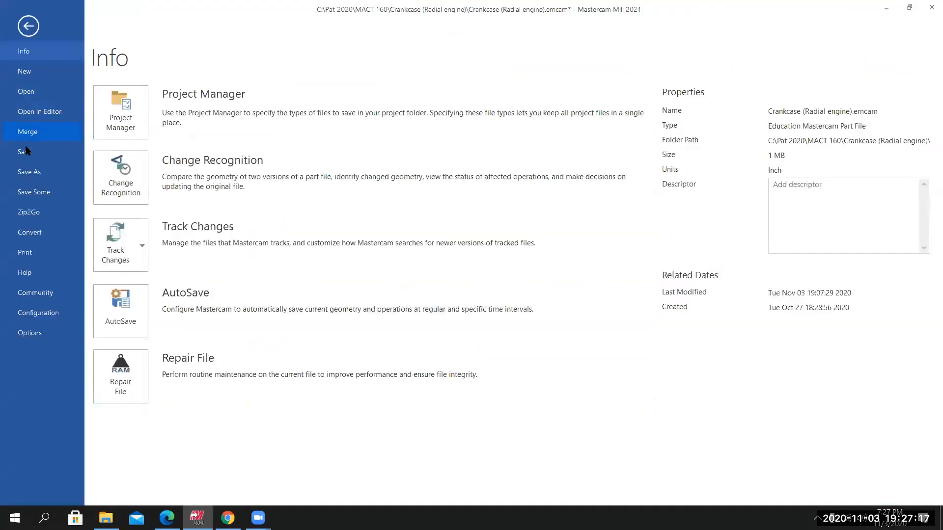
{"action": "left_click", "coordinate": [54, 156]}
{"action": "middle_click_drag", "start_coordinate": [565, 310], "coordinate": [575, 308]}
{"action": "scroll", "coordinate": [578, 308], "scroll_direction": "down", "scroll_amount": 2}
{"action": "scroll", "coordinate": [578, 308], "scroll_direction": "up", "scroll_amount": 3}
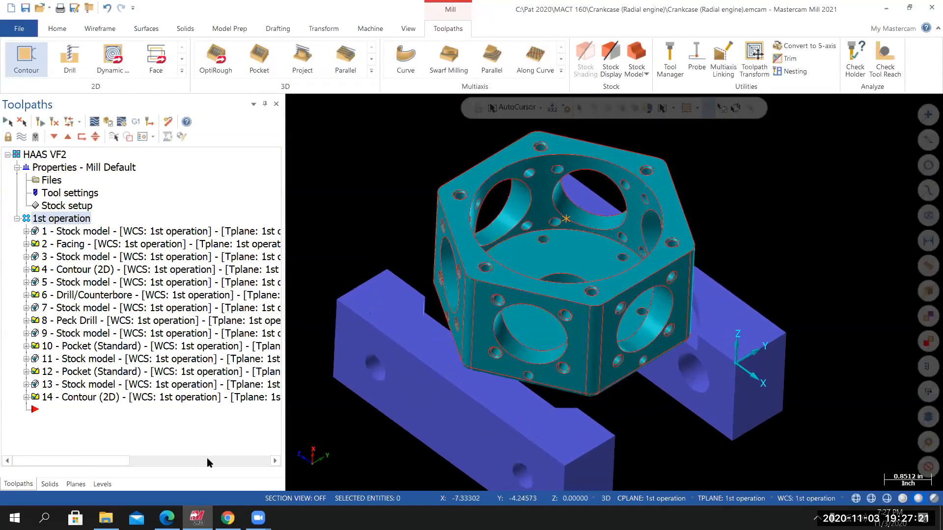
Open the selected operations in the Verify simulation, dismiss the Windows notifications, and view the stock in the soft jaws.
{"action": "left_click", "coordinate": [103, 122]}
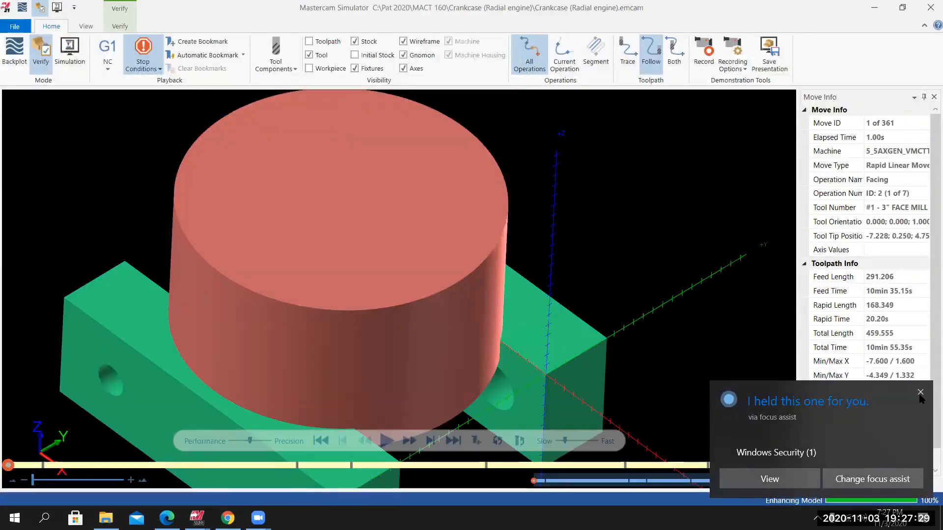
{"action": "left_click", "coordinate": [920, 393]}
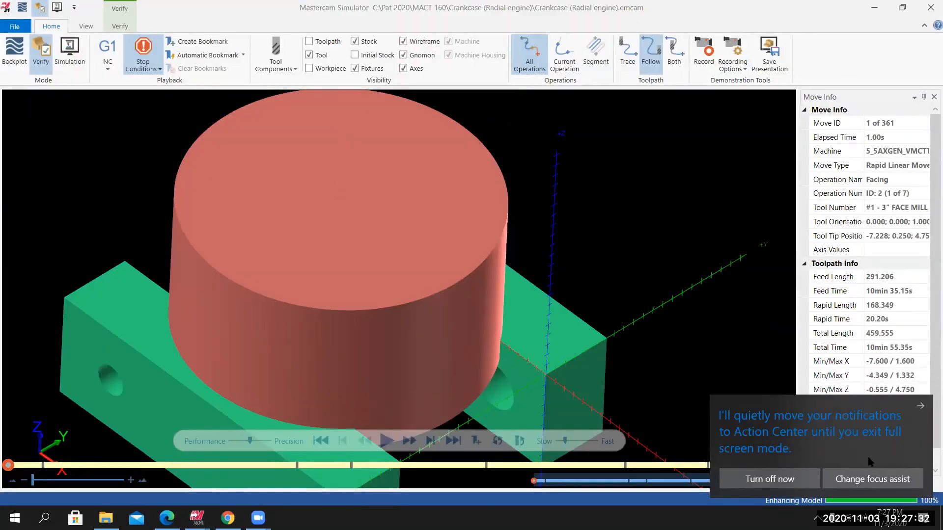
{"action": "left_click", "coordinate": [921, 406]}
{"action": "middle_click_drag", "start_coordinate": [278, 376], "coordinate": [480, 434]}
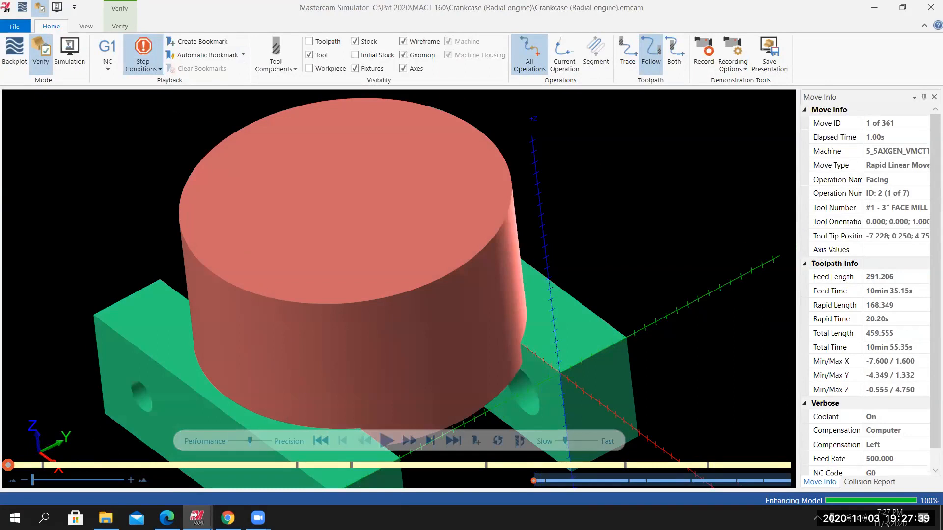
Check the simulation's stop conditions and run the Verify simulation through all 1st operation toolpaths.
{"action": "left_click", "coordinate": [147, 72]}
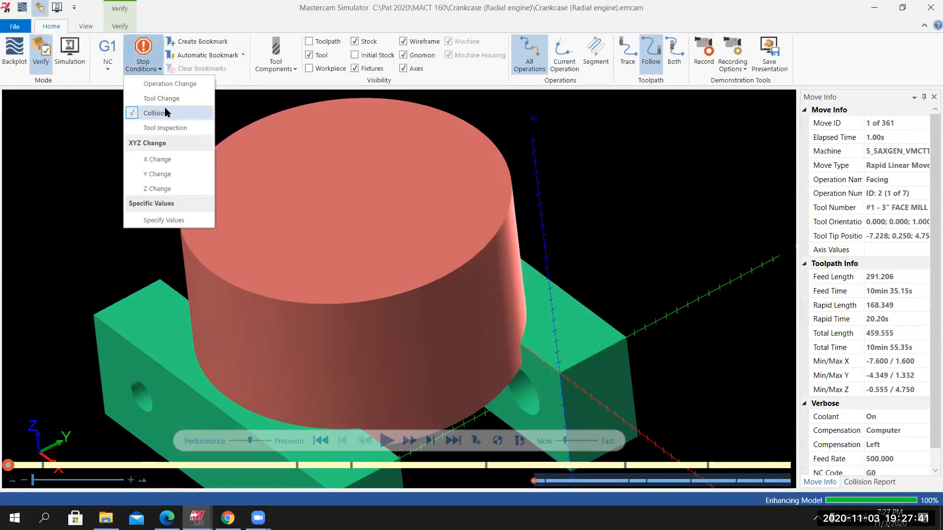
{"action": "left_click", "coordinate": [217, 22]}
{"action": "left_click", "coordinate": [386, 439]}
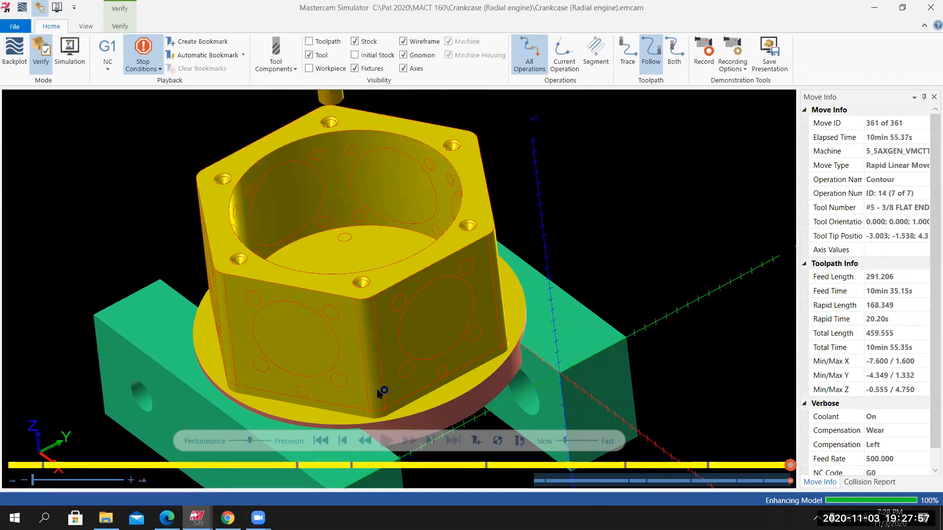
Inspect the machined central bore, pockets and spot-drilled holes on the verified crankcase, and close the simulator.
{"action": "mouse_move", "coordinate": [384, 342]}
{"action": "middle_mouse_down"}
{"action": "mouse_move", "coordinate": [394, 358]}
{"action": "mouse_move", "coordinate": [374, 340]}
{"action": "middle_mouse_up"}
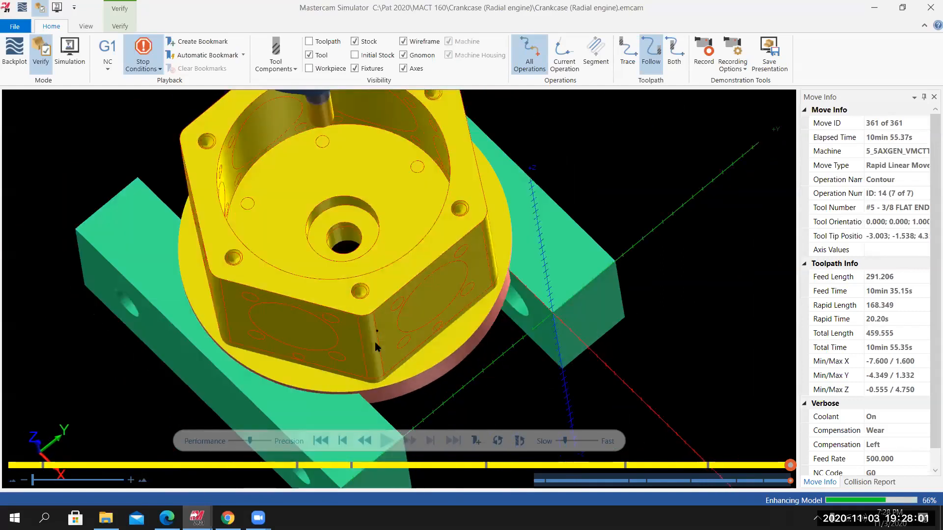
{"action": "scroll", "coordinate": [351, 253], "scroll_direction": "up", "scroll_amount": 5}
{"action": "mouse_move", "coordinate": [366, 242]}
{"action": "middle_mouse_down"}
{"action": "mouse_move", "coordinate": [396, 255]}
{"action": "mouse_move", "coordinate": [371, 255]}
{"action": "mouse_move", "coordinate": [362, 238]}
{"action": "middle_mouse_up"}
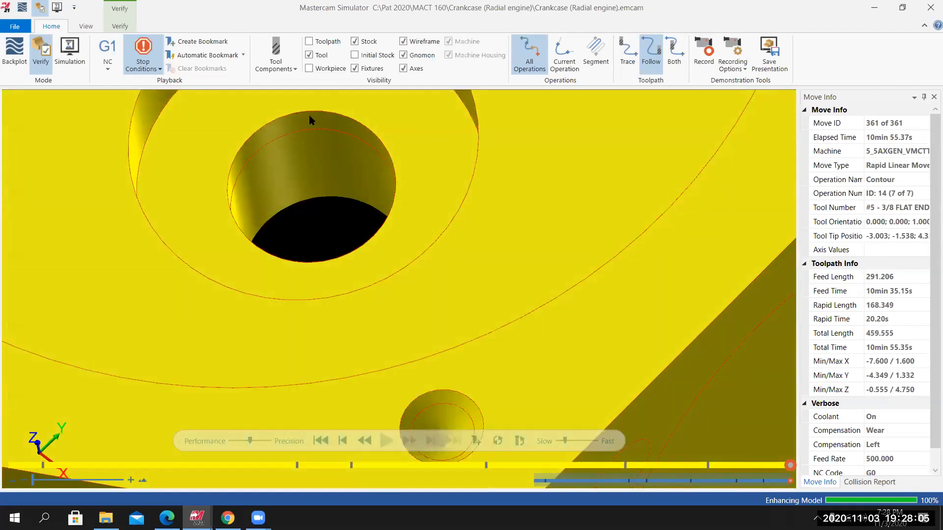
{"action": "scroll", "coordinate": [405, 256], "scroll_direction": "down", "scroll_amount": 4}
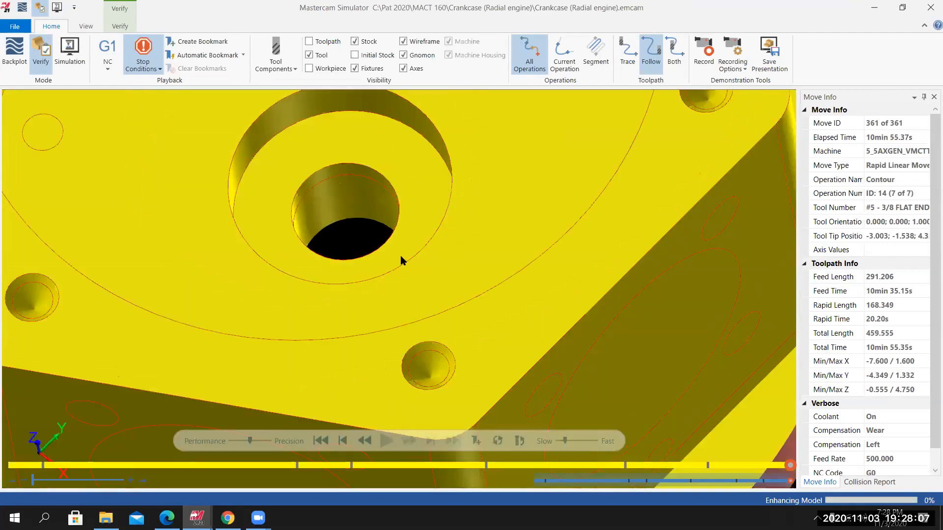
{"action": "middle_click_drag", "start_coordinate": [428, 271], "coordinate": [398, 206]}
{"action": "scroll", "coordinate": [398, 206], "scroll_direction": "down", "scroll_amount": 4}
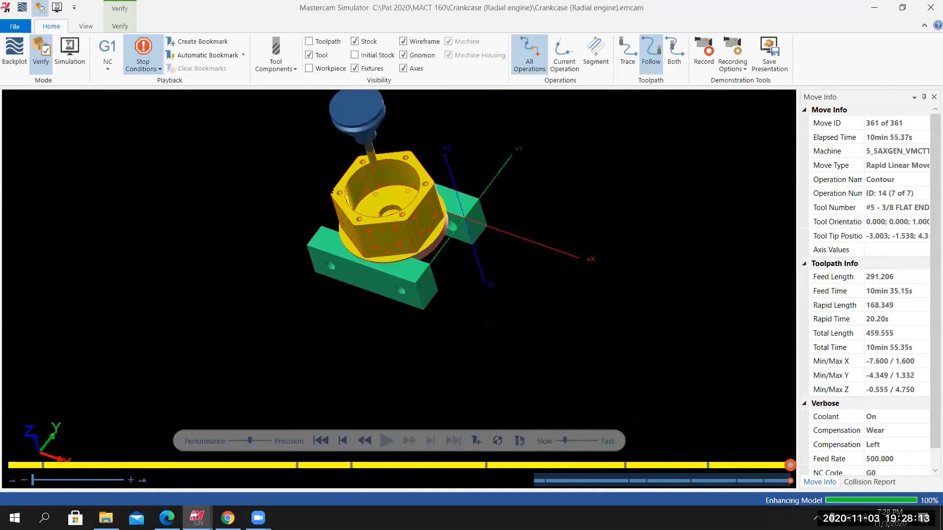
{"action": "scroll", "coordinate": [385, 172], "scroll_direction": "up", "scroll_amount": 5}
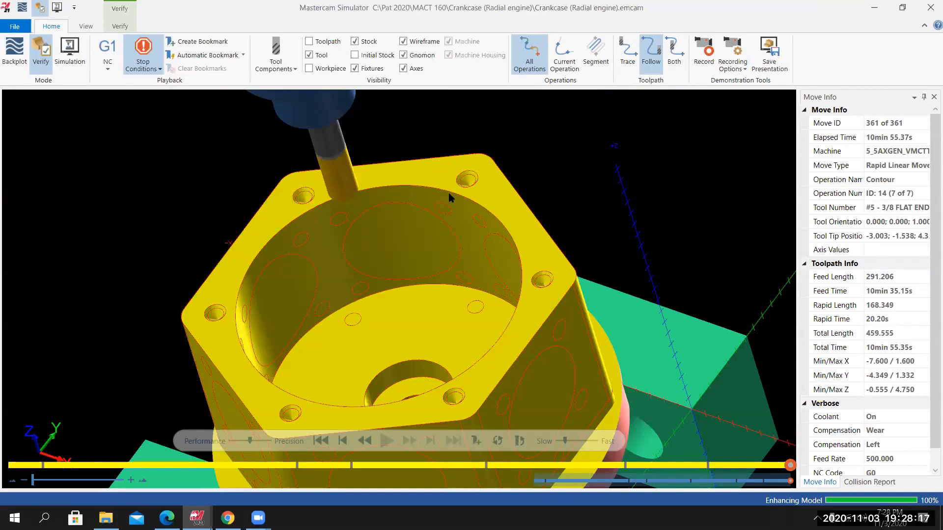
{"action": "middle_click_drag", "start_coordinate": [463, 200], "coordinate": [511, 198]}
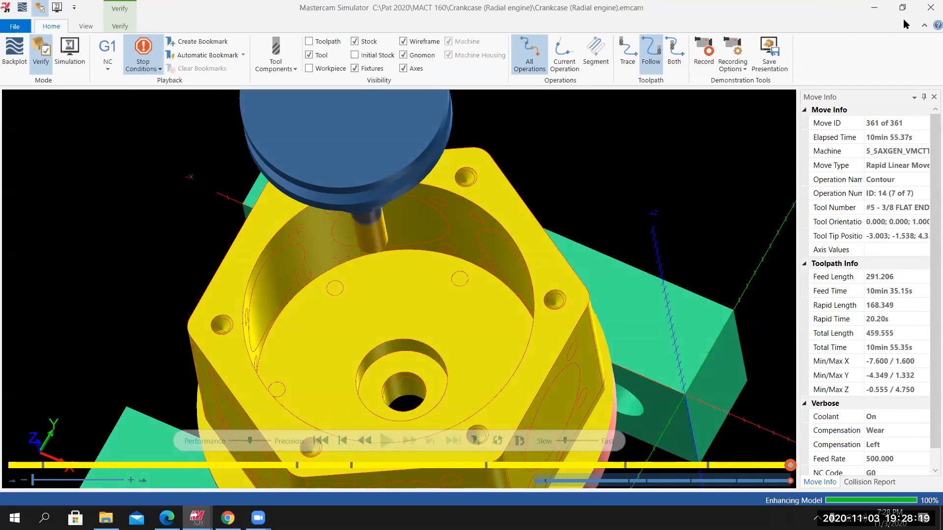
{"action": "left_click", "coordinate": [931, 7]}
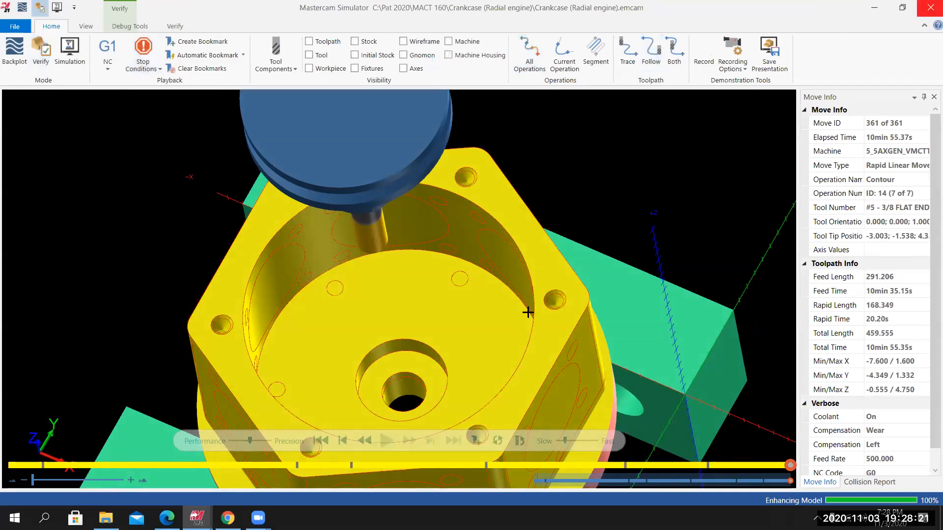
Start a new stock model named ".531 Diameter bore" with the 1.1024 DIAMETER POCKET stock model as its initial shape.
{"action": "scroll", "coordinate": [796, 371], "scroll_direction": "down", "scroll_amount": 3}
{"action": "middle_click_drag", "start_coordinate": [796, 370], "coordinate": [774, 322]}
{"action": "scroll", "coordinate": [773, 322], "scroll_direction": "up", "scroll_amount": 3}
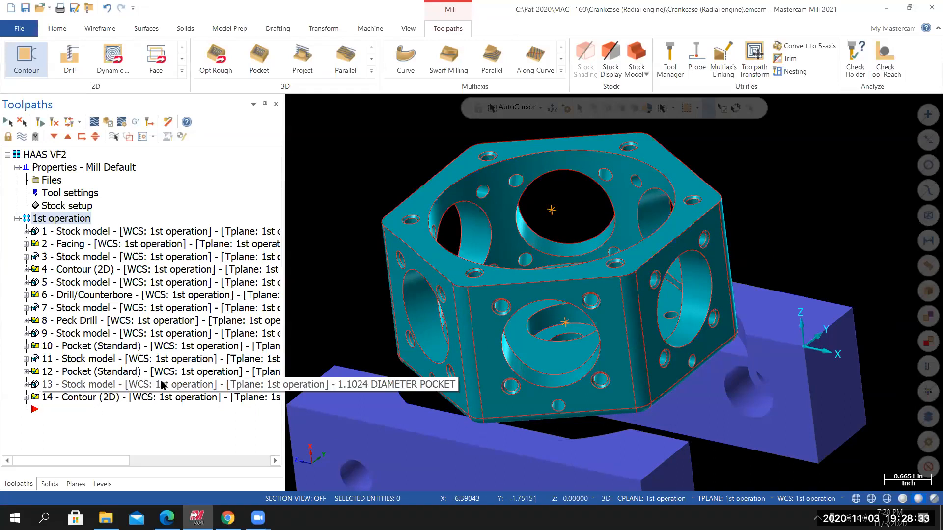
{"action": "left_click", "coordinate": [637, 53]}
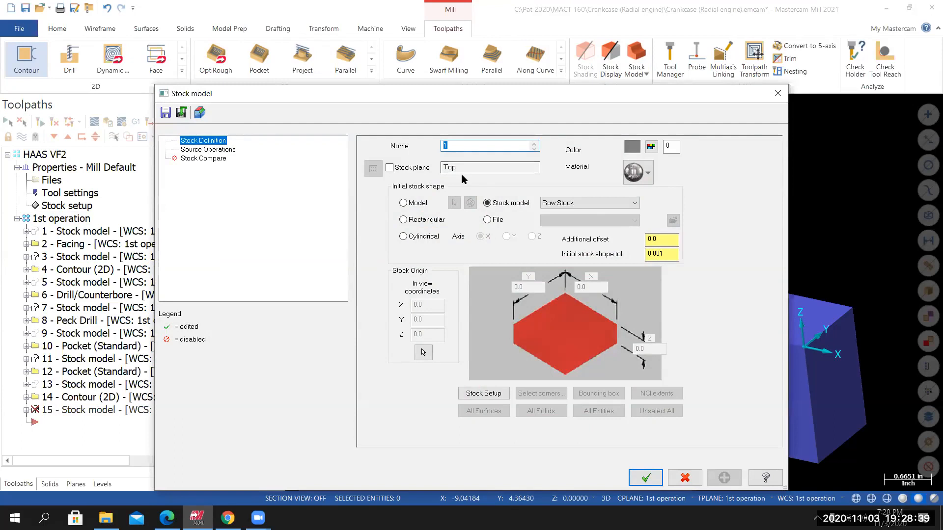
{"action": "type", "text": ".6"}
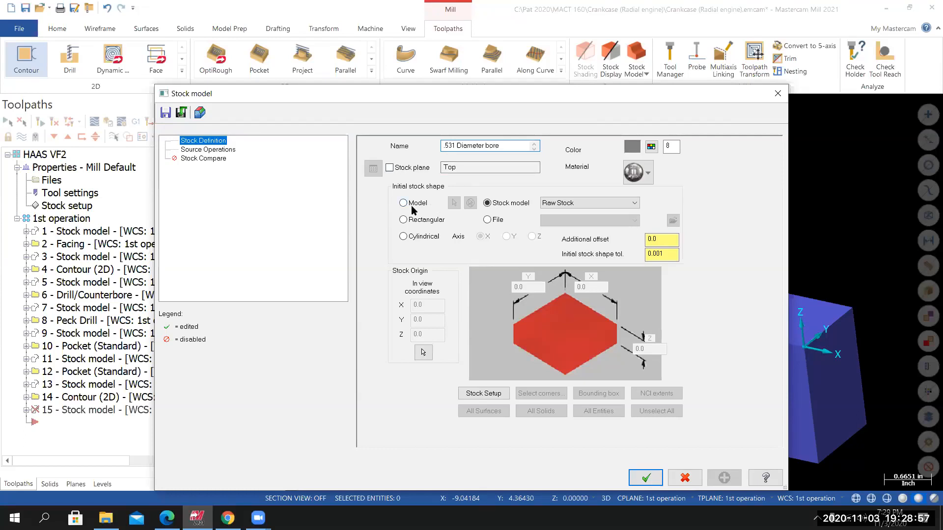
{"action": "left_click", "coordinate": [559, 203]}
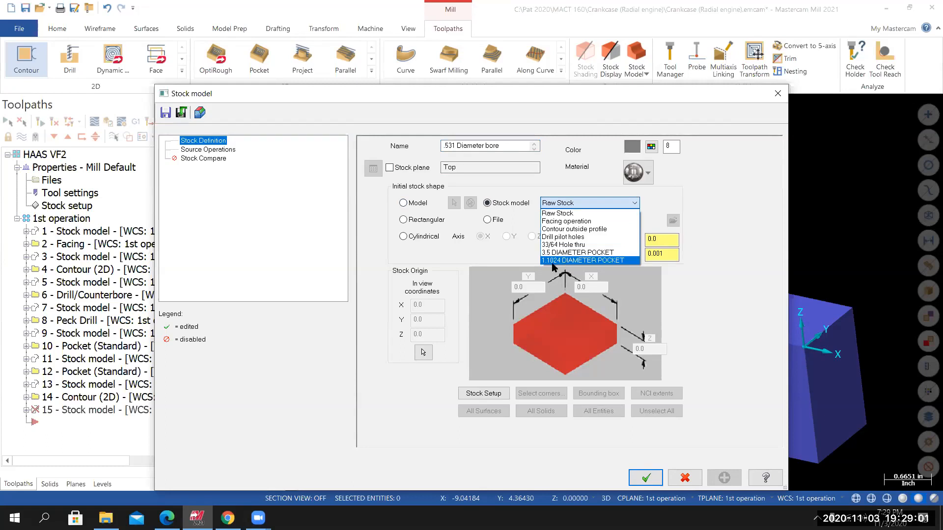
{"action": "left_click", "coordinate": [564, 262]}
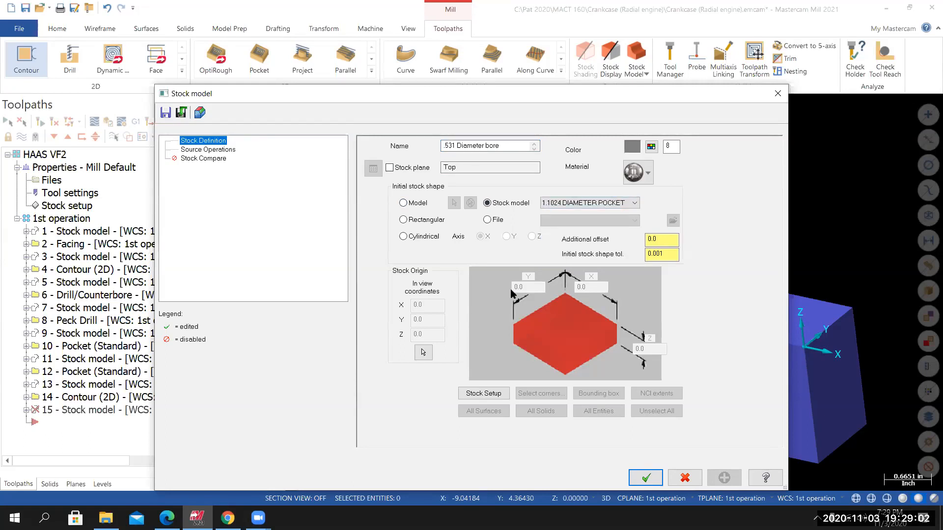
Compute the new stock model from source operation 14, the 2D contour, and view the machined bore.
{"action": "left_click", "coordinate": [227, 150]}
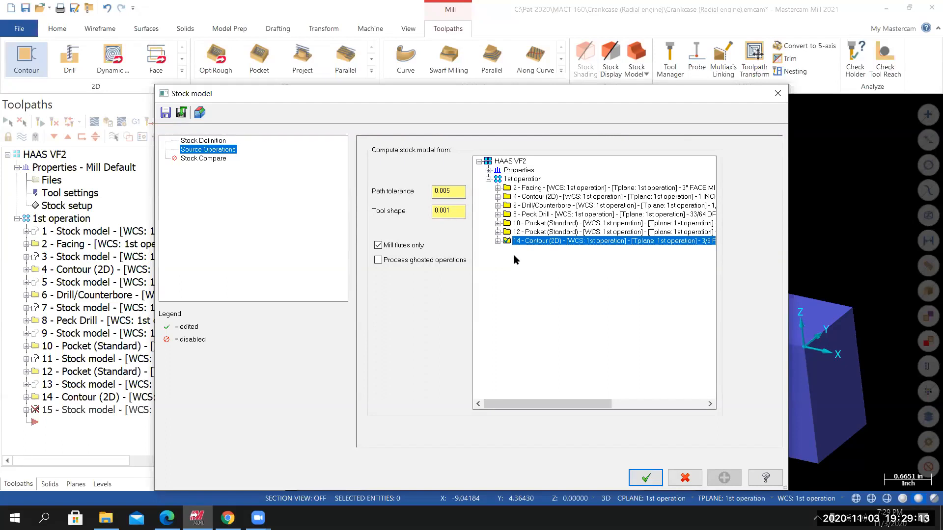
{"action": "left_click", "coordinate": [646, 477]}
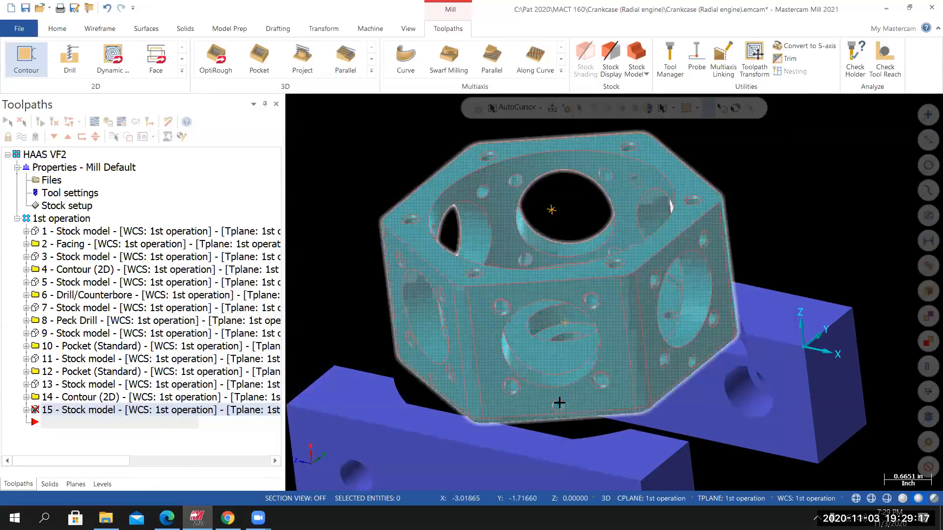
{"action": "middle_click_drag", "start_coordinate": [566, 385], "coordinate": [570, 322]}
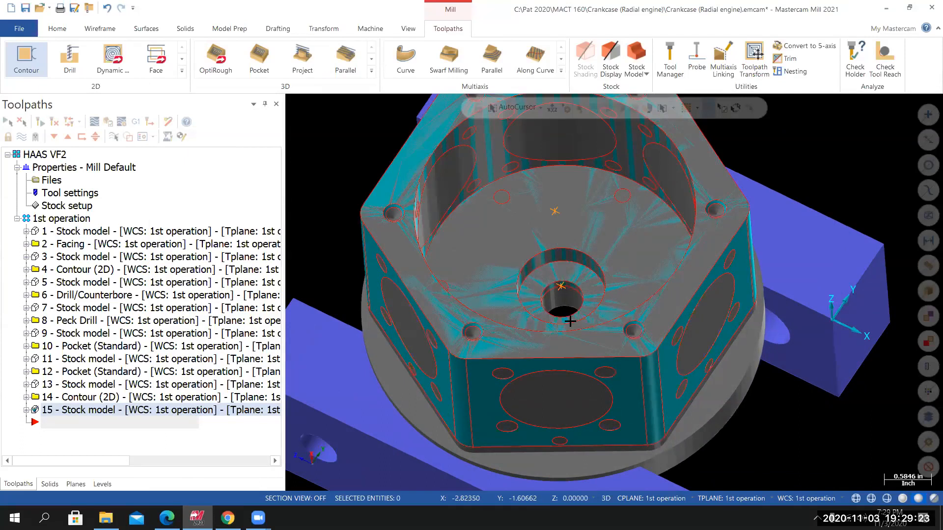
Review the depth cut settings of operation 14, the .531 diameter bore contour, and collapse the operation.
{"action": "left_click", "coordinate": [27, 397]}
{"action": "left_click", "coordinate": [74, 411]}
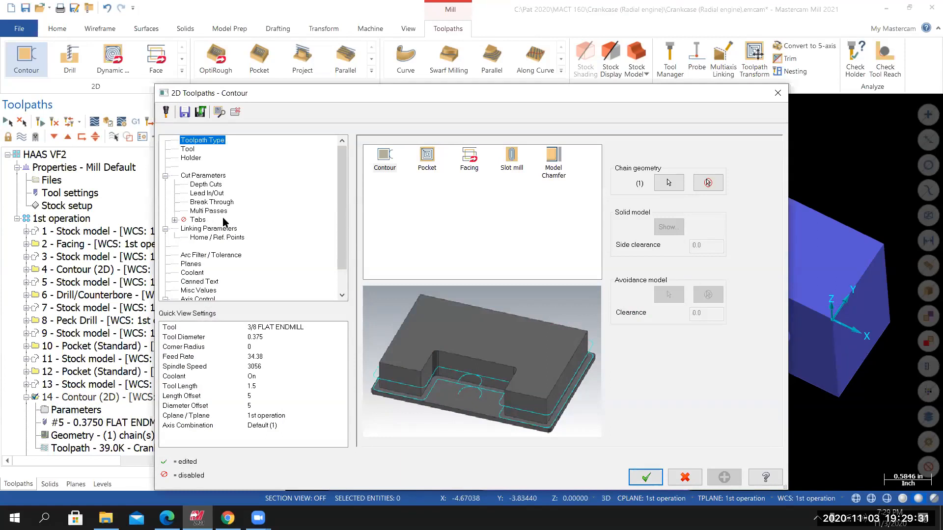
{"action": "left_click", "coordinate": [219, 185]}
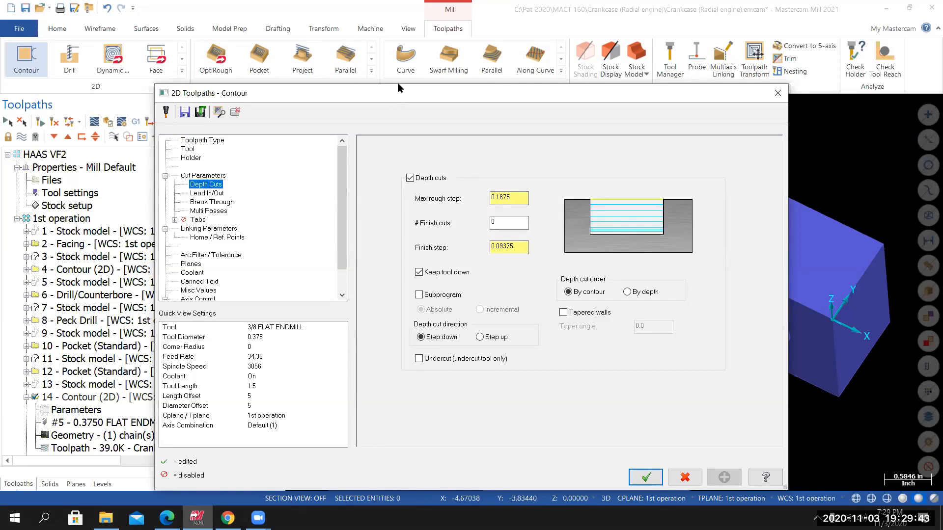
{"action": "left_click_drag", "start_coordinate": [398, 88], "coordinate": [396, 59]}
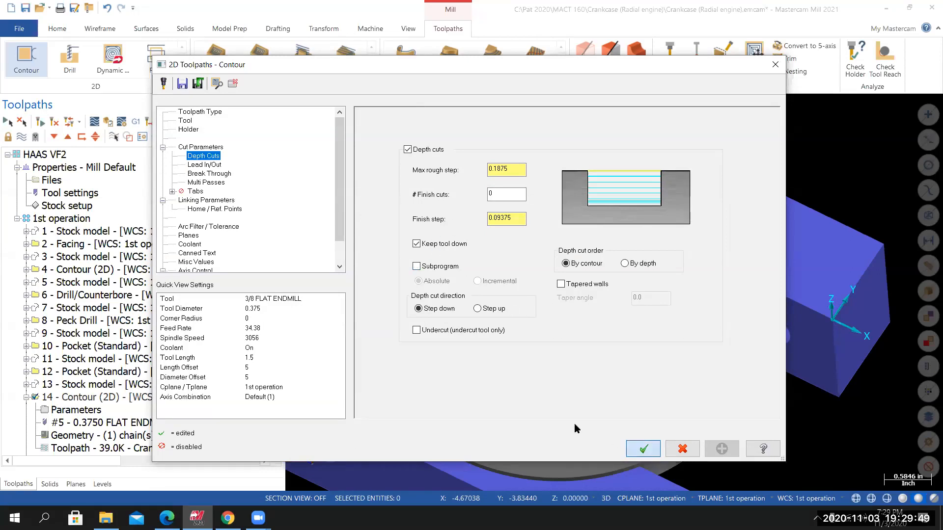
{"action": "left_click", "coordinate": [643, 449]}
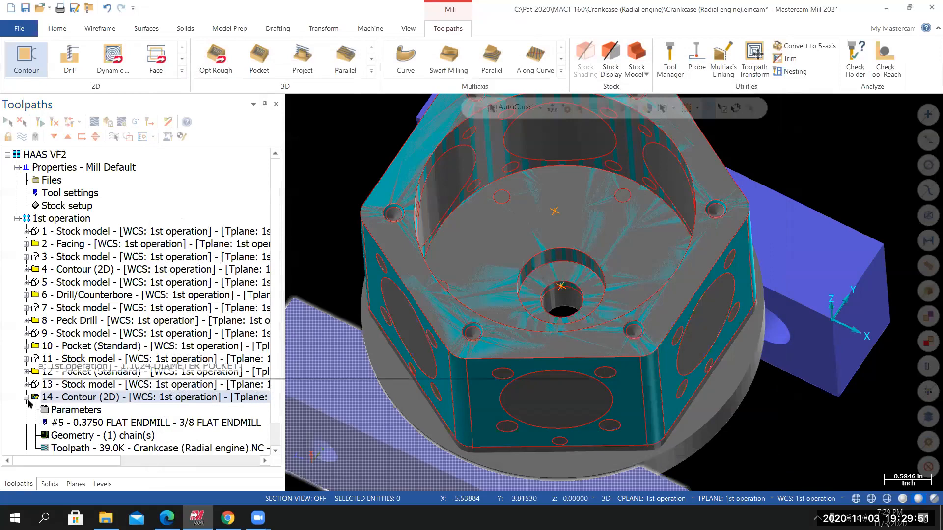
{"action": "left_click", "coordinate": [26, 396]}
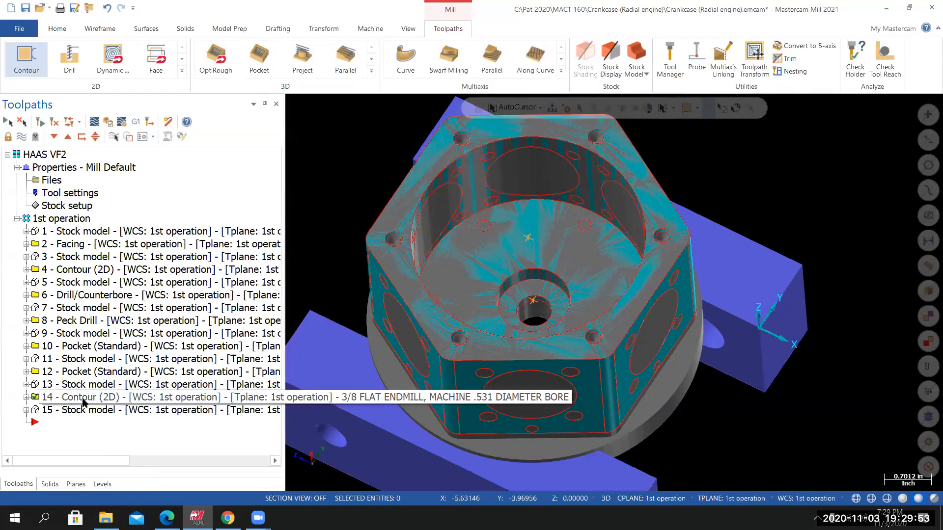
Turn off the display of stock model 15 with the part in isometric view, and save the crankcase file.
{"action": "mouse_move", "coordinate": [508, 324]}
{"action": "middle_mouse_down"}
{"action": "mouse_move", "coordinate": [533, 307]}
{"action": "mouse_move", "coordinate": [524, 334]}
{"action": "mouse_move", "coordinate": [432, 336]}
{"action": "middle_mouse_up"}
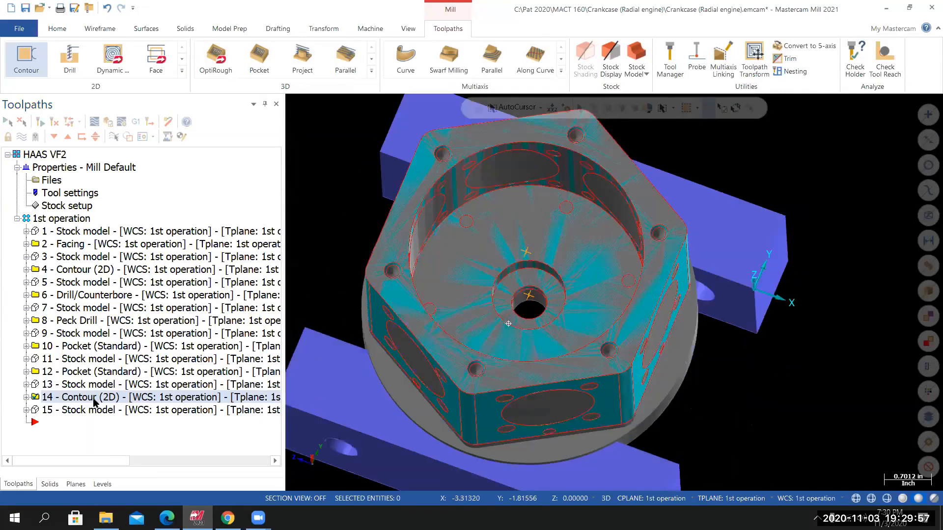
{"action": "left_click", "coordinate": [137, 410]}
{"action": "middle_click_drag", "start_coordinate": [427, 251], "coordinate": [418, 145]}
{"action": "right_click", "coordinate": [359, 212]}
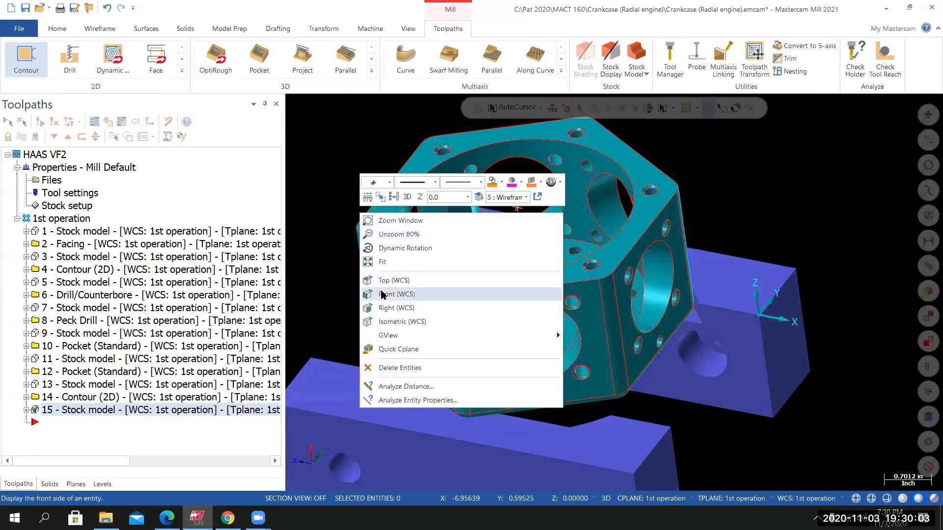
{"action": "left_click", "coordinate": [397, 321]}
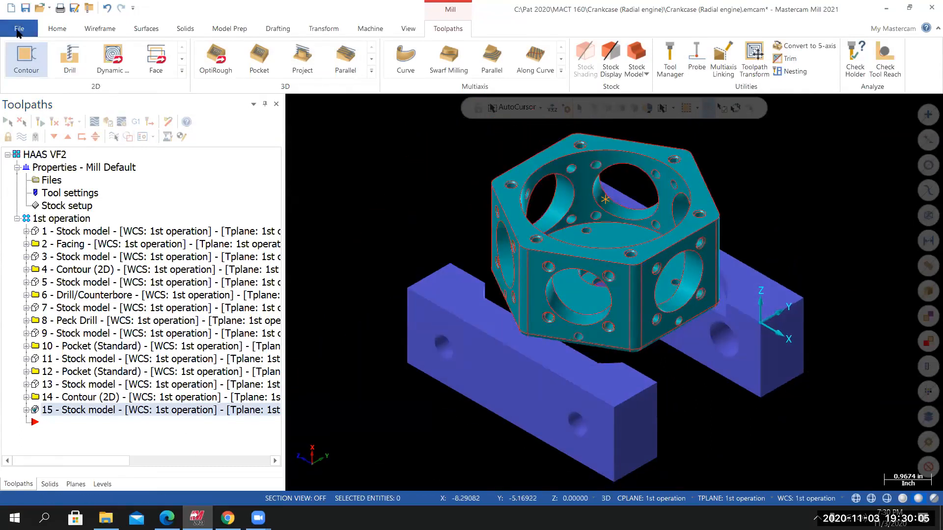
{"action": "left_click", "coordinate": [18, 30]}
{"action": "left_click", "coordinate": [25, 155]}
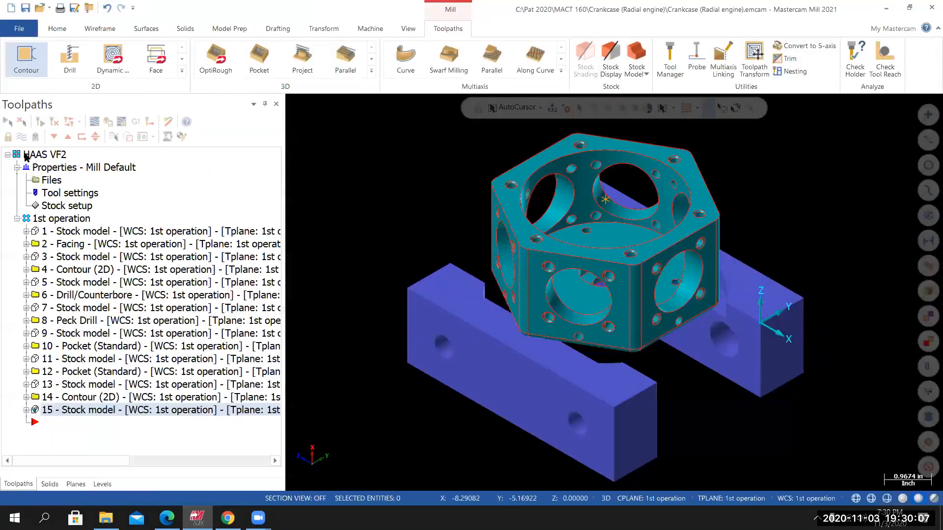
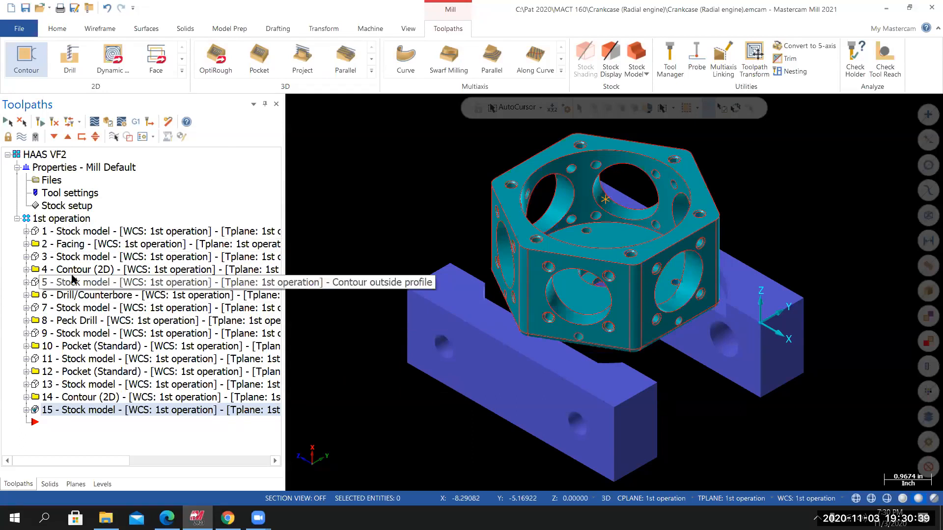
Copy operation 6, the 1/2 spot drill Drill/Counterbore toolpath, and paste it at the end of the 1st operation group.
{"action": "left_click", "coordinate": [73, 294]}
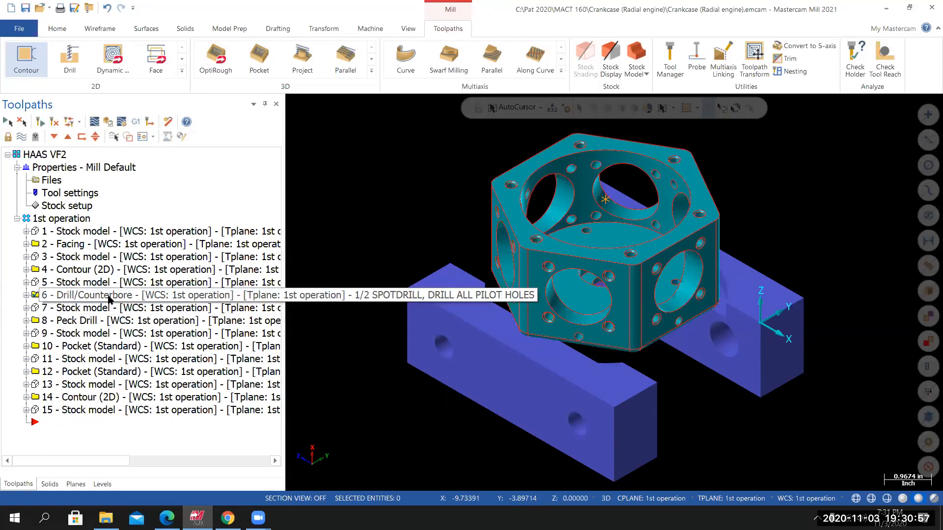
{"action": "right_click", "coordinate": [66, 296]}
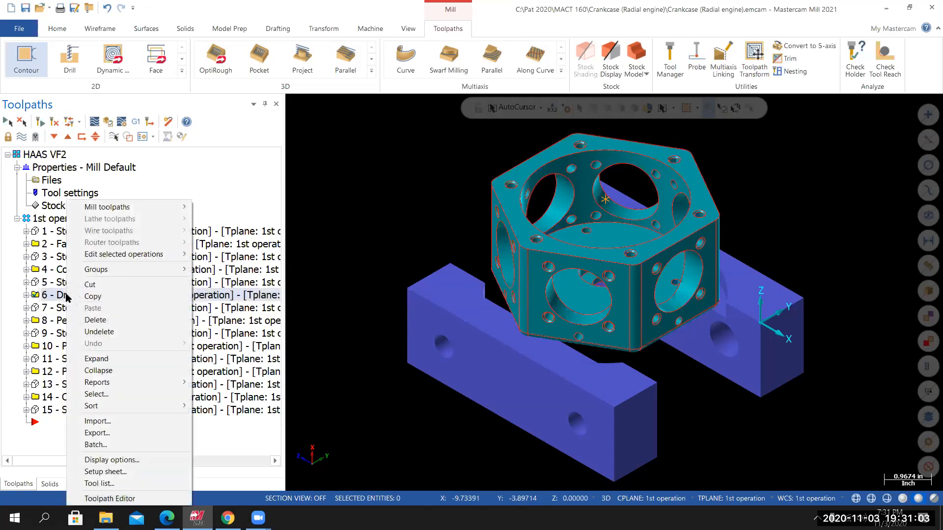
{"action": "left_click", "coordinate": [95, 298]}
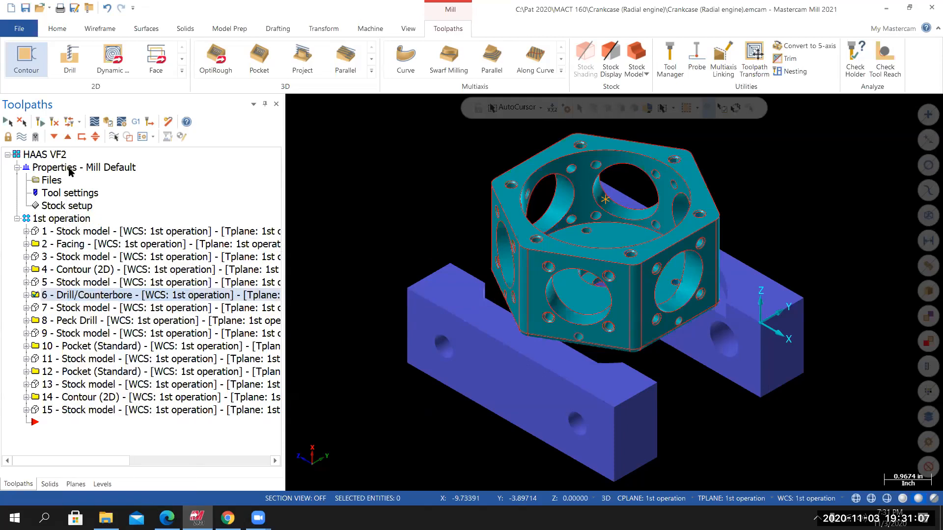
{"action": "right_click", "coordinate": [40, 422]}
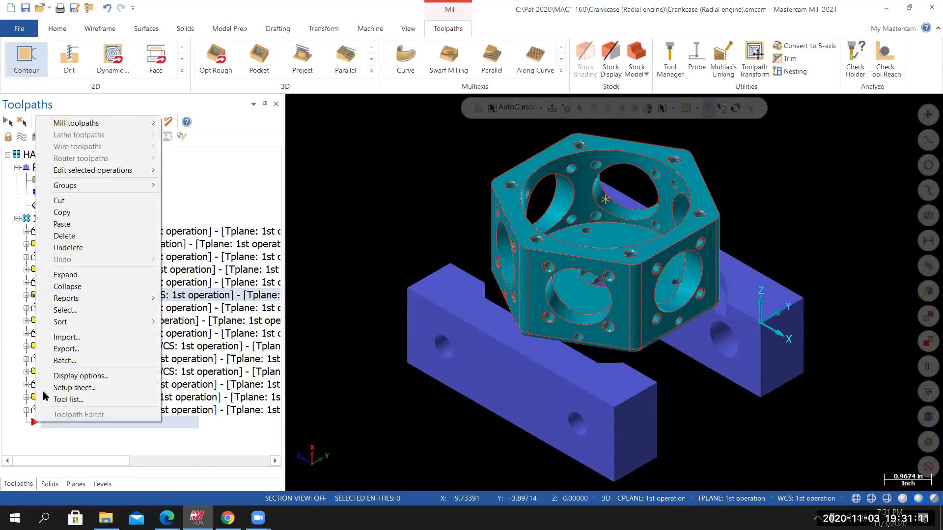
{"action": "left_click", "coordinate": [62, 224]}
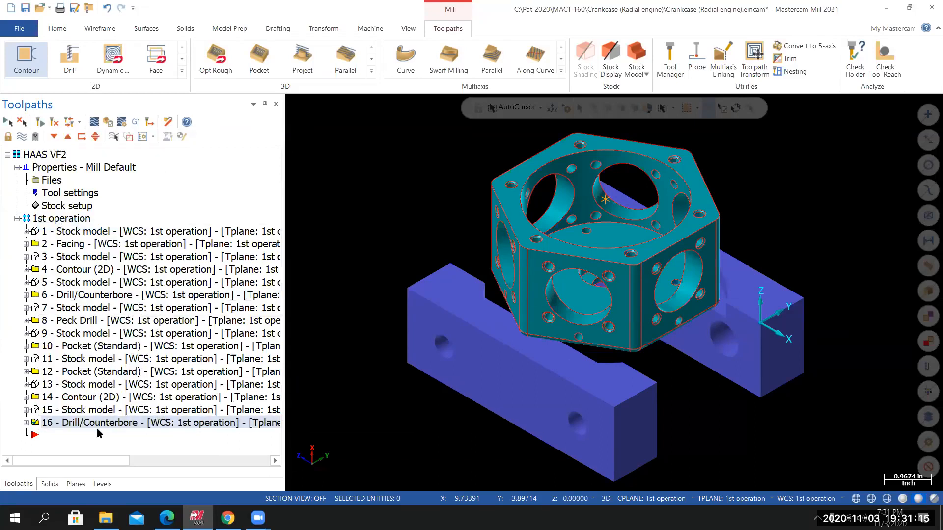
Remove the 3.5 diameter arc, Arc 9, from the hole geometry of operation 16, the copied Drill/Counterbore toolpath.
{"action": "left_click", "coordinate": [26, 422]}
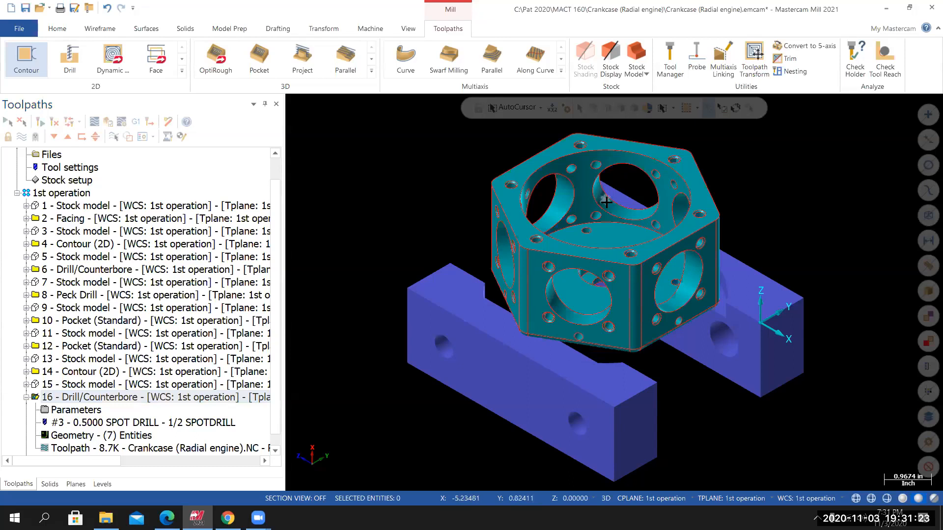
{"action": "left_click", "coordinate": [79, 439]}
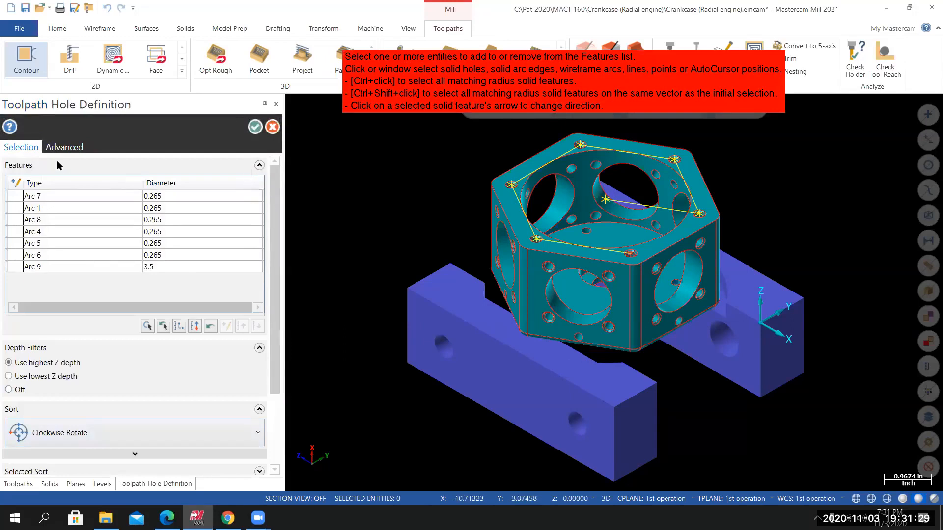
{"action": "scroll", "coordinate": [278, 194], "scroll_direction": "down", "scroll_amount": 1}
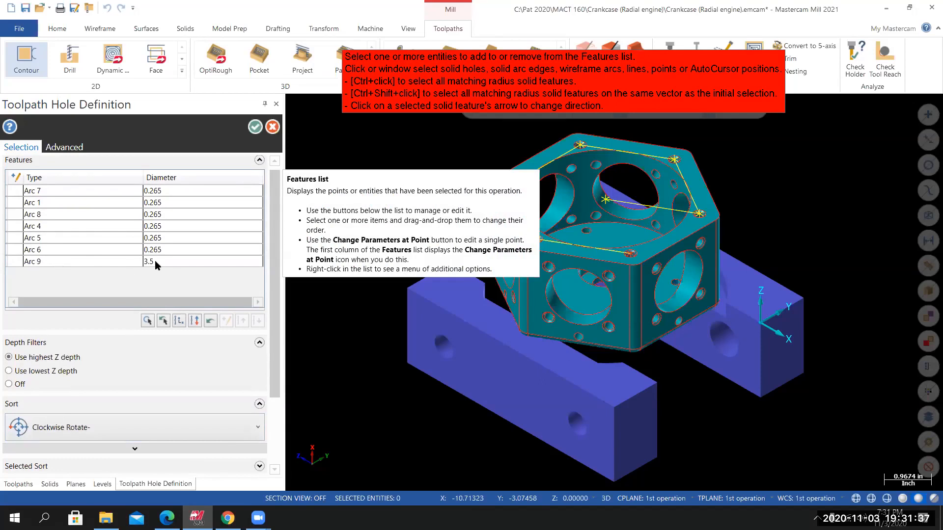
{"action": "left_click", "coordinate": [48, 263]}
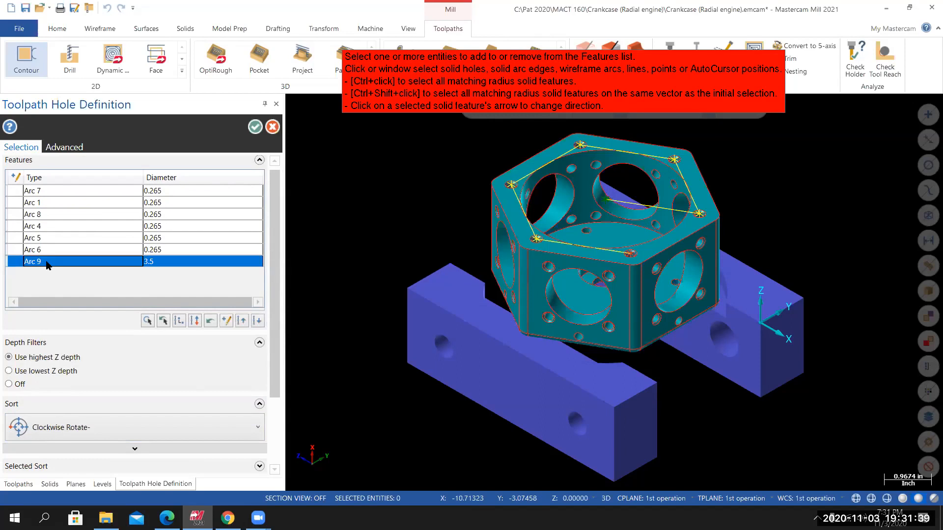
{"action": "right_click", "coordinate": [48, 265]}
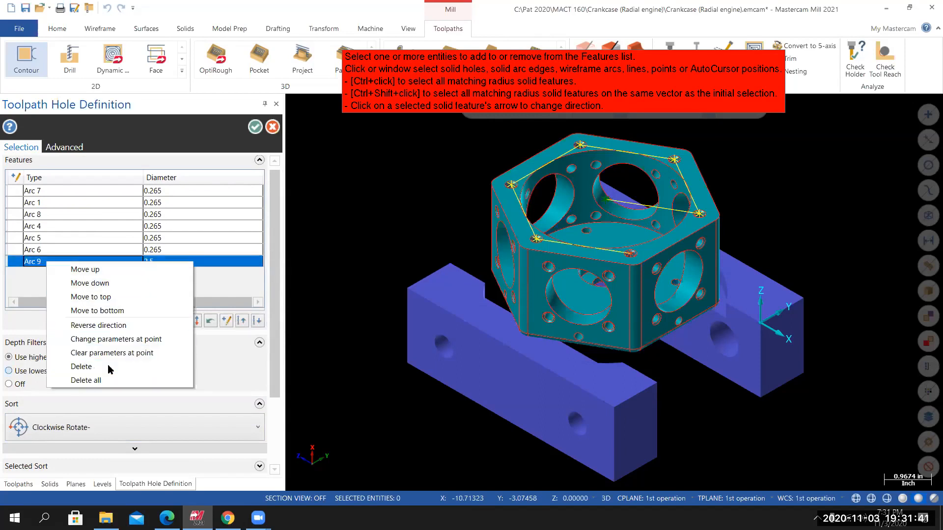
{"action": "left_click", "coordinate": [81, 366]}
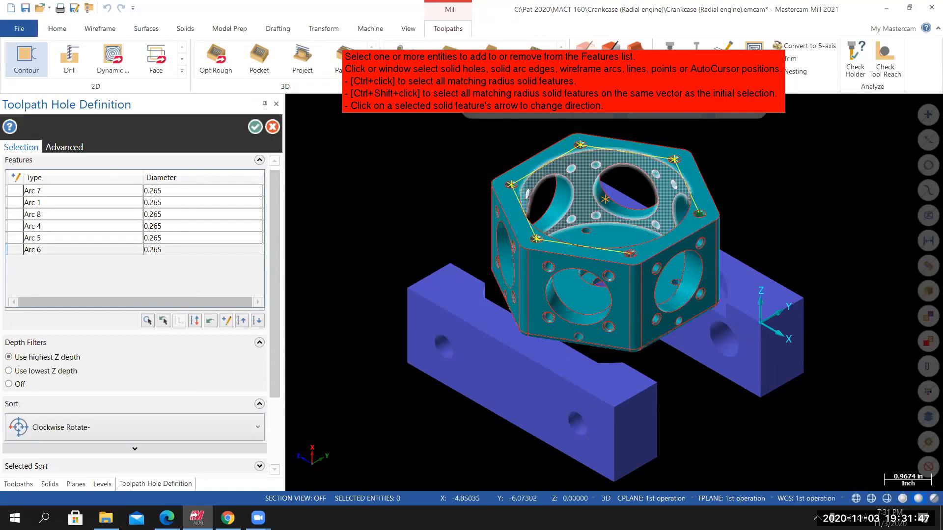
{"action": "left_click", "coordinate": [255, 126]}
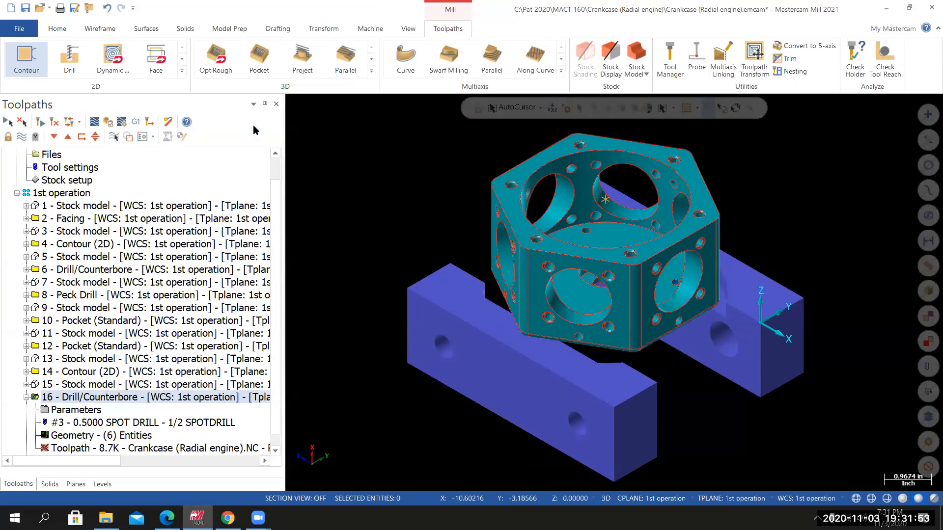
Filter the library to drills with a diameter equal to #7 (0.201) and assign the NO. 7 DRILL to operation 16.
{"action": "left_click", "coordinate": [69, 411]}
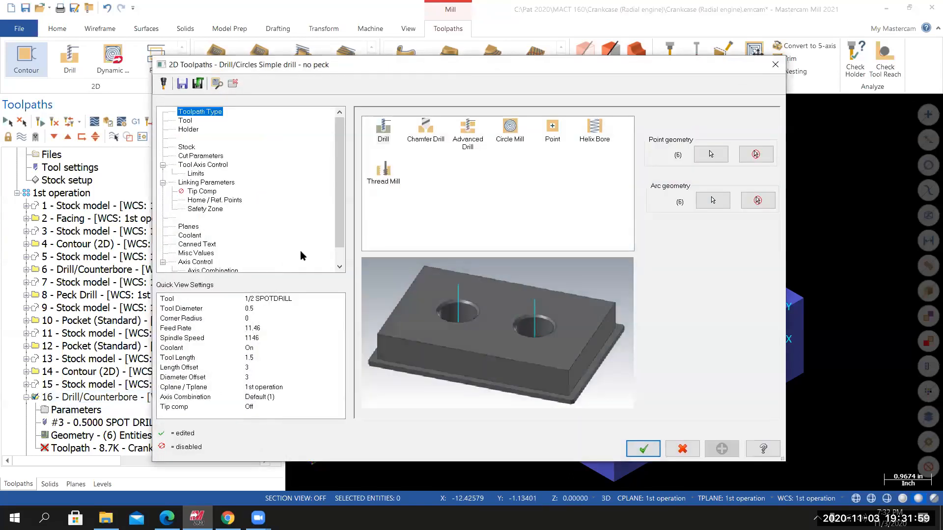
{"action": "left_click", "coordinate": [189, 123]}
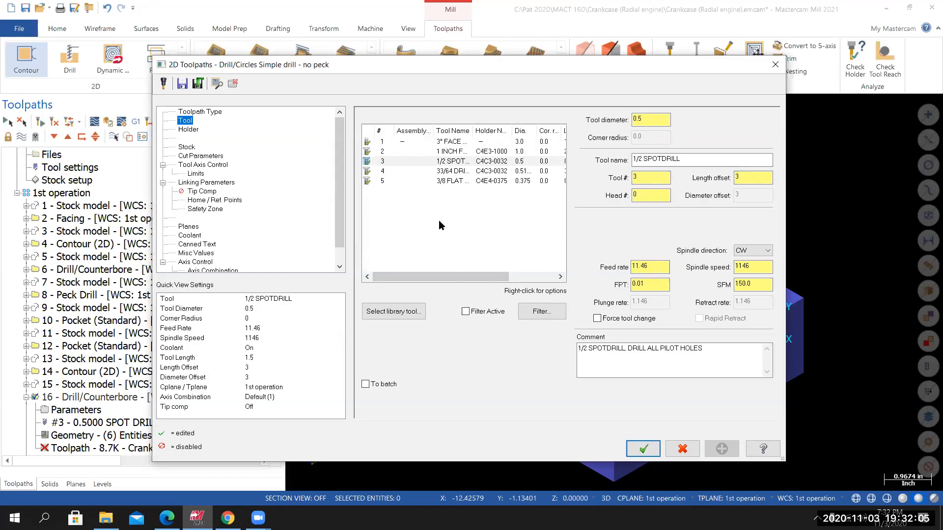
{"action": "left_click", "coordinate": [386, 315]}
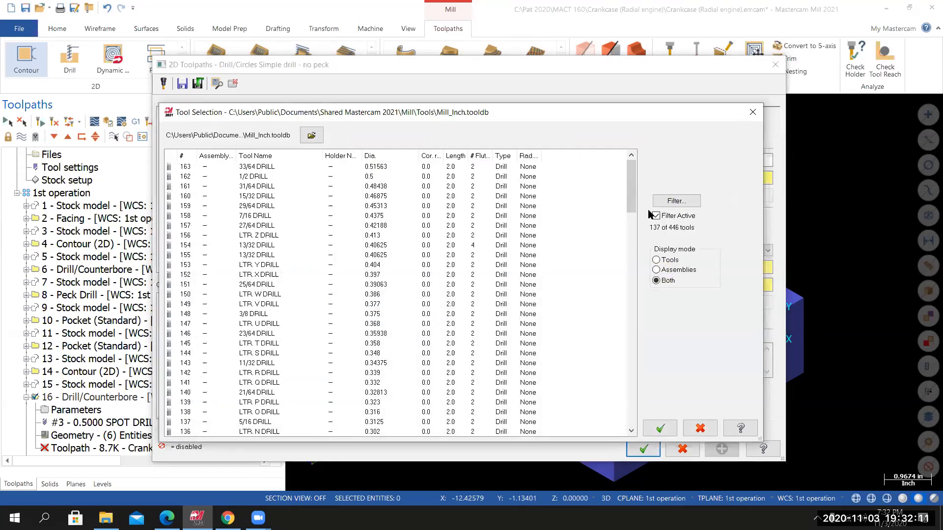
{"action": "left_click", "coordinate": [671, 202]}
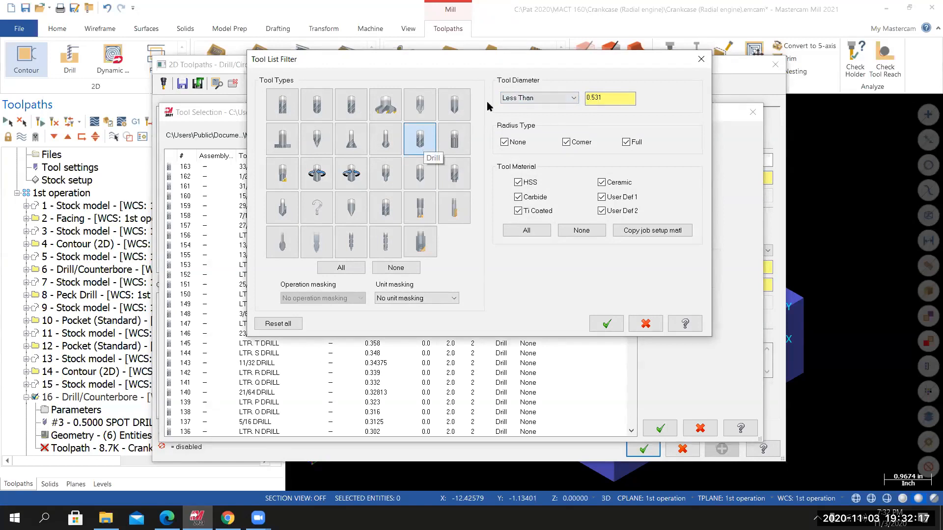
{"action": "left_click", "coordinate": [558, 100]}
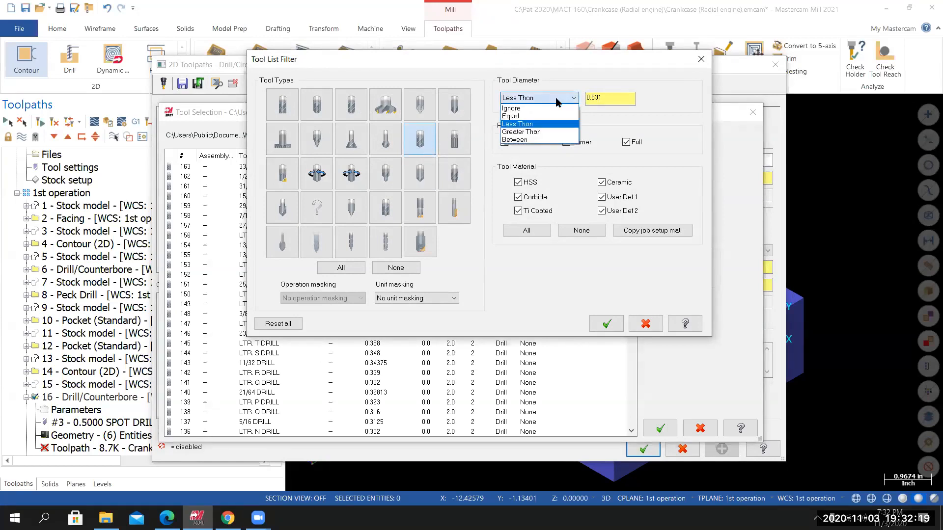
{"action": "left_click", "coordinate": [519, 116]}
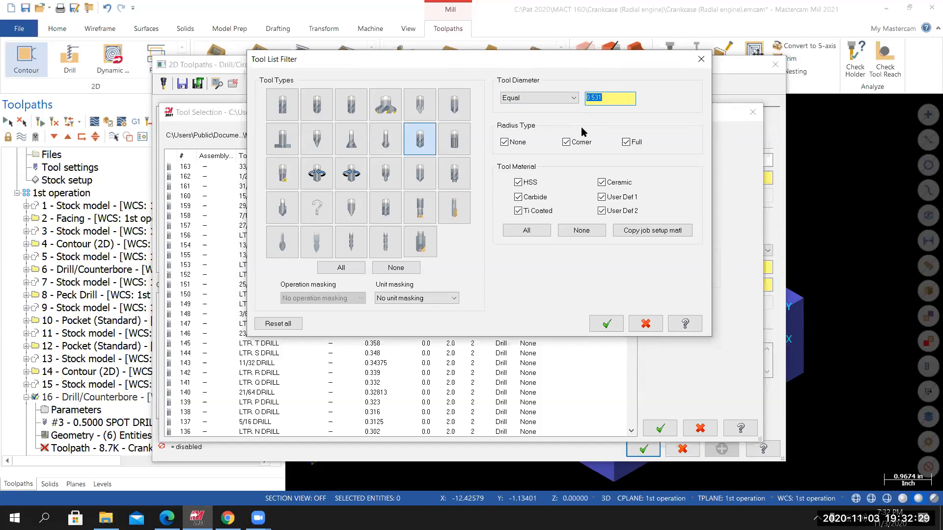
{"action": "type", "text": "#7"}
{"action": "key", "text": "Tab"}
{"action": "left_click", "coordinate": [606, 324]}
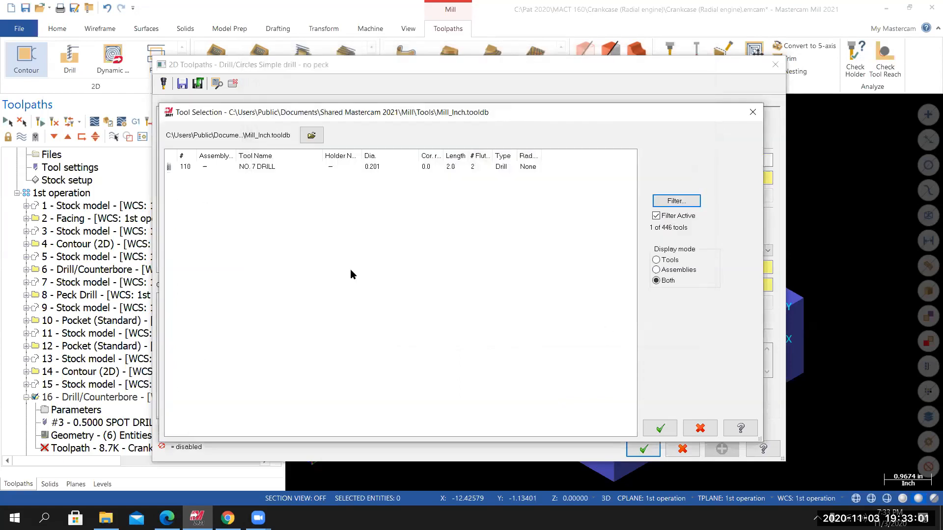
{"action": "double_click", "coordinate": [259, 167]}
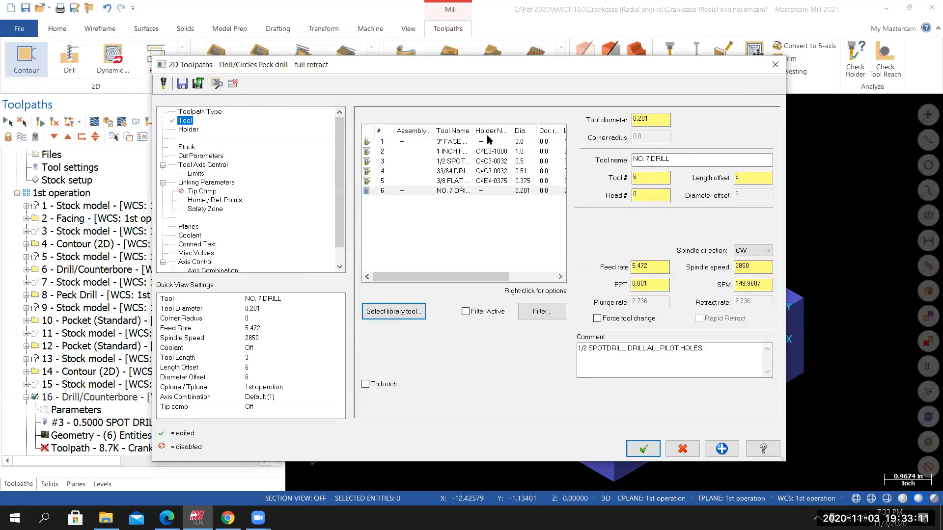
Edit the NO. 7 DRILL's geometry, setting its shoulder length to 2.
{"action": "right_click", "coordinate": [433, 190]}
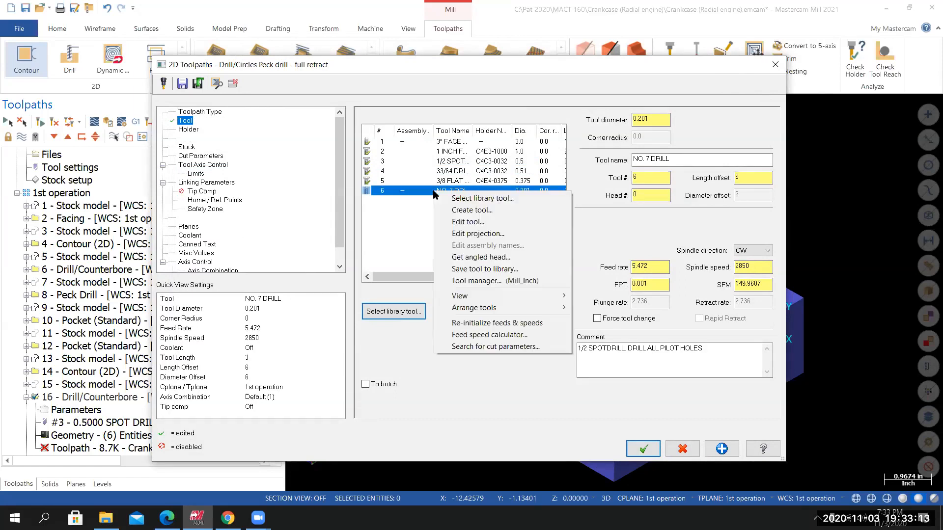
{"action": "left_click", "coordinate": [461, 221]}
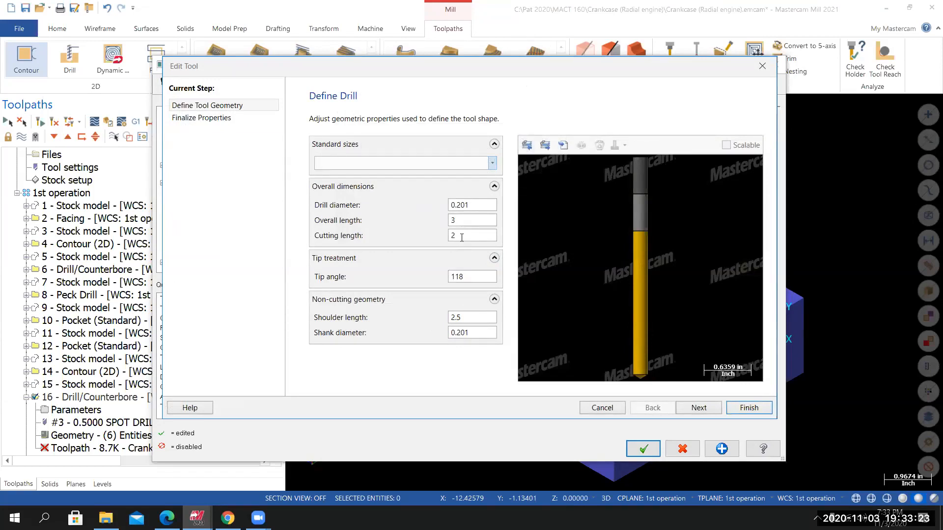
{"action": "left_click_drag", "start_coordinate": [474, 315], "coordinate": [446, 315]}
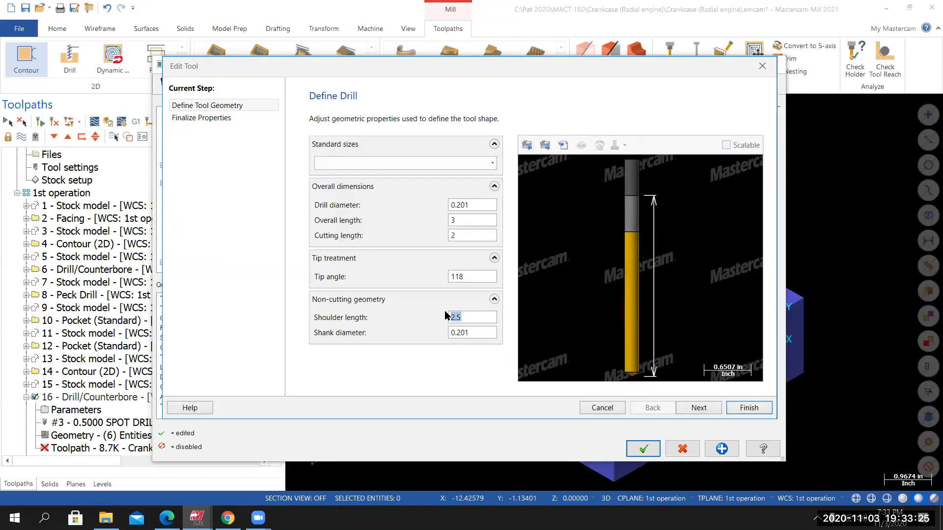
{"action": "type", "text": "2"}
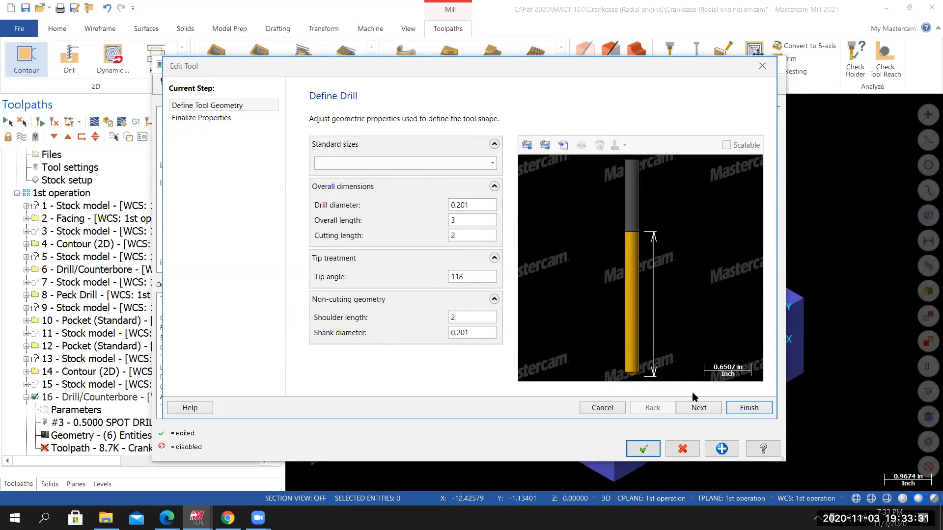
Set the NO. 7 DRILL's number of flutes to 1 and recalculate its feeds and spindle speed.
{"action": "left_click", "coordinate": [696, 412]}
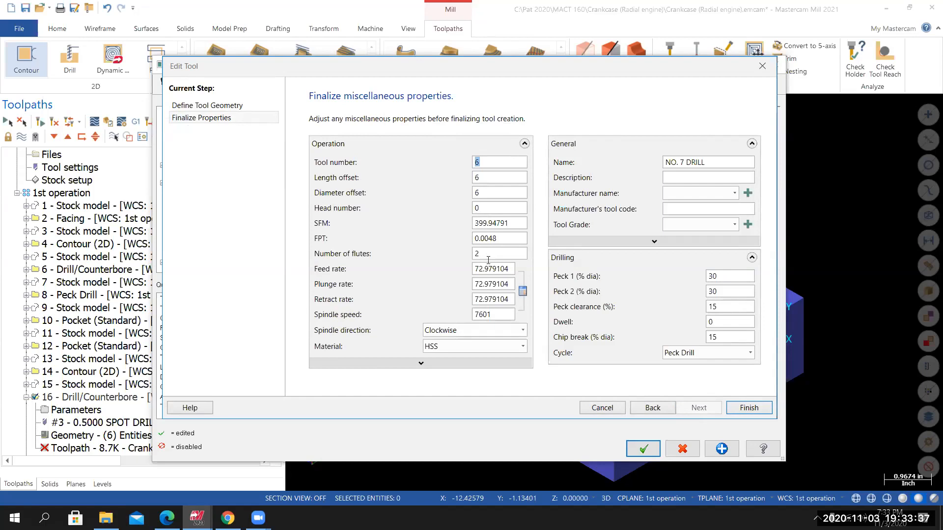
{"action": "left_click", "coordinate": [400, 254]}
{"action": "type", "text": "1"}
{"action": "left_click", "coordinate": [523, 292]}
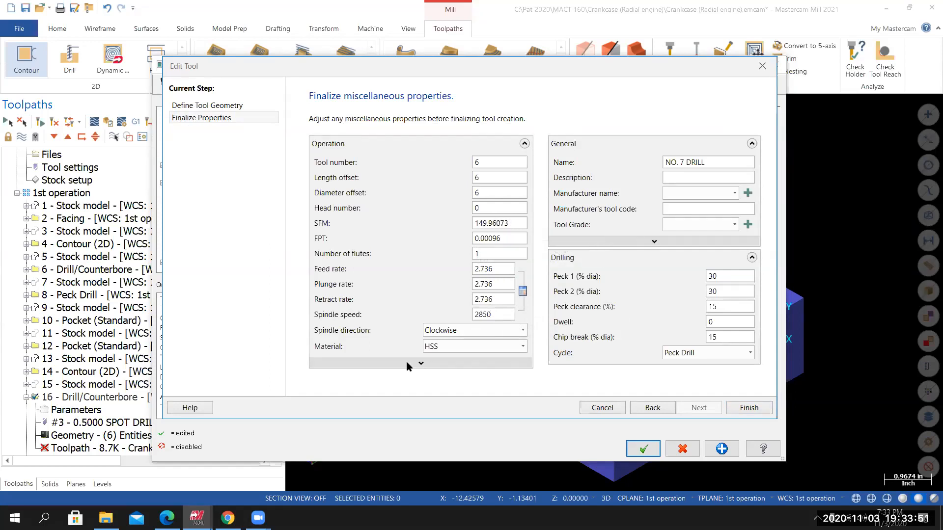
Turn on flood coolant for the NO. 7 DRILL and finish editing the tool.
{"action": "left_click", "coordinate": [375, 365]}
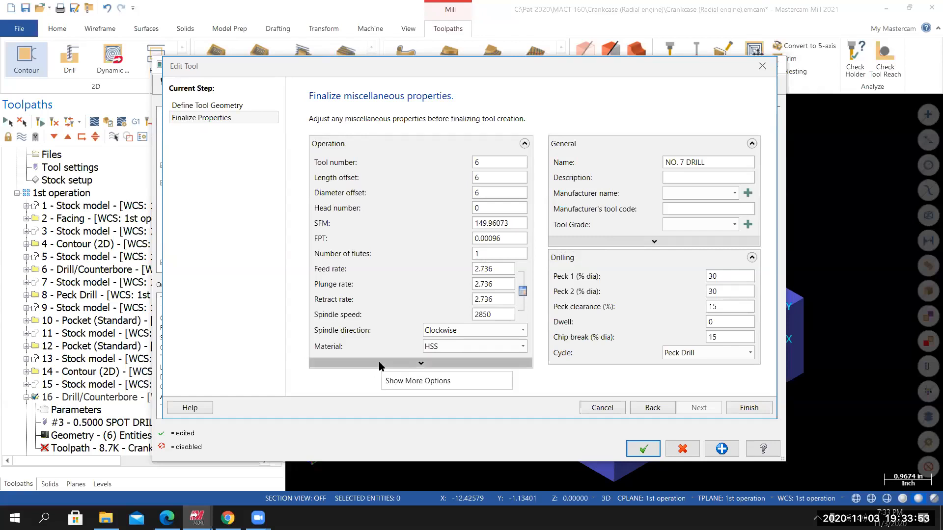
{"action": "left_click", "coordinate": [345, 359]}
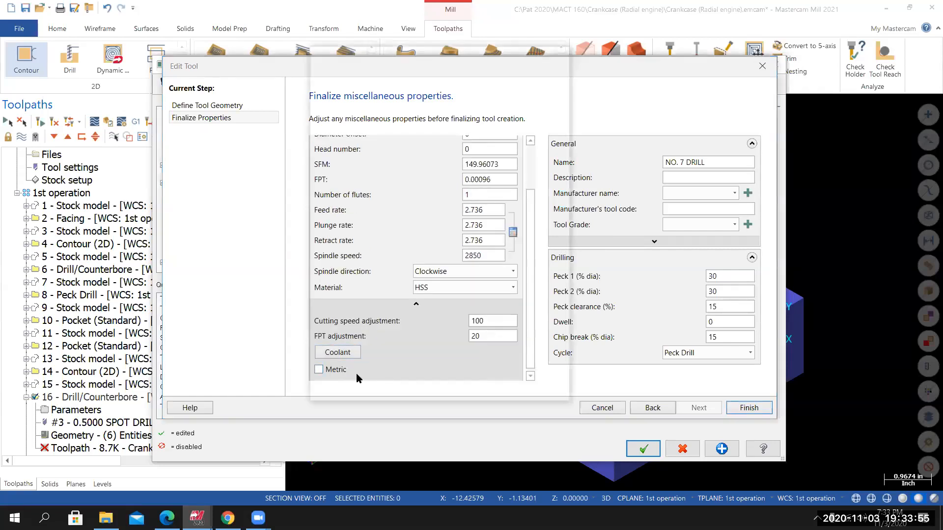
{"action": "left_click", "coordinate": [417, 101]}
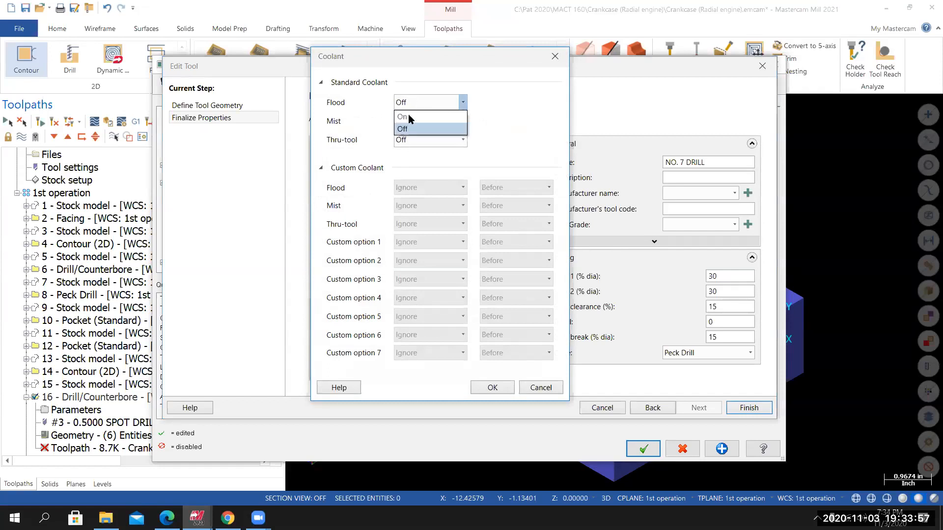
{"action": "left_click", "coordinate": [411, 123]}
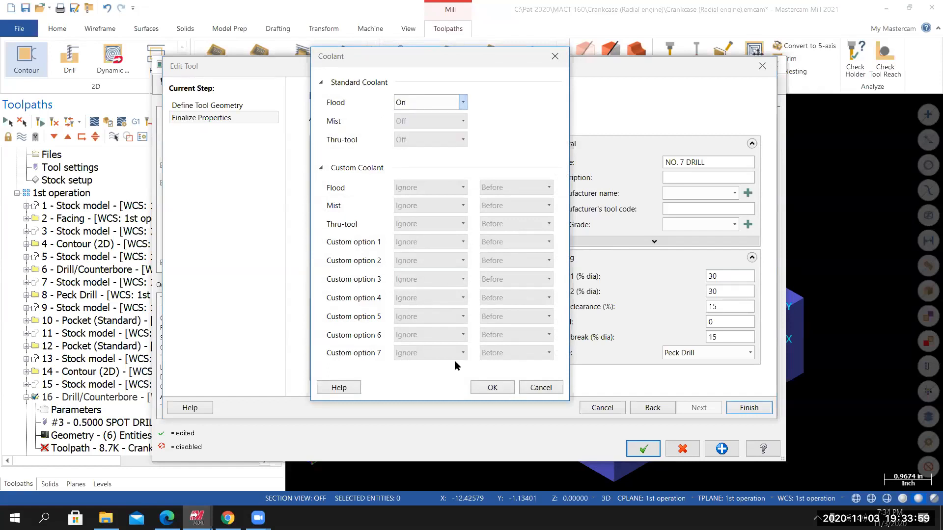
{"action": "left_click", "coordinate": [493, 389]}
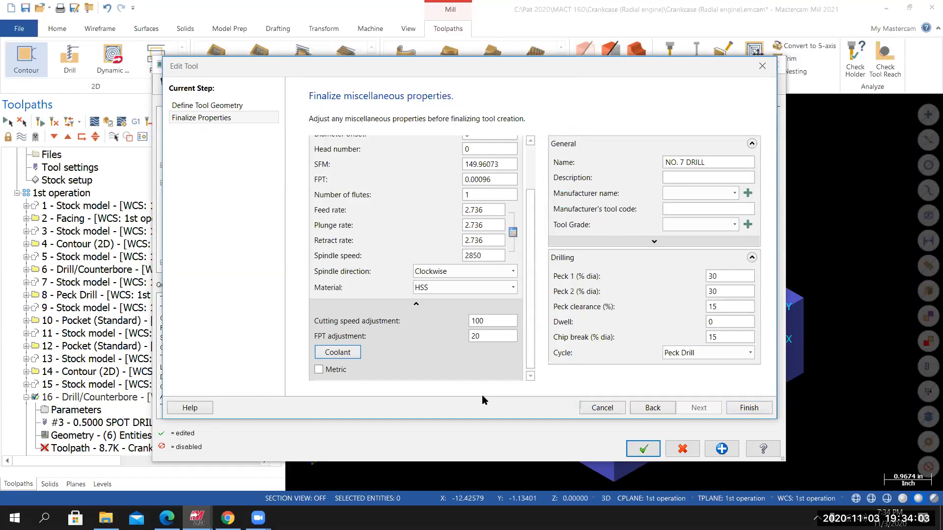
{"action": "left_click", "coordinate": [741, 407]}
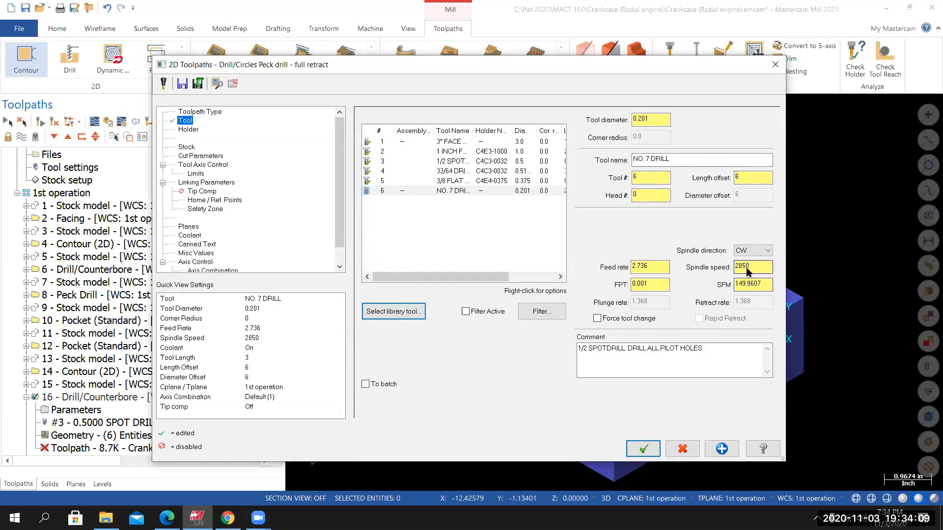
Set the drill operation's feed per tooth (FPT) using the expression .201*.02.
{"action": "double_click", "coordinate": [654, 288]}
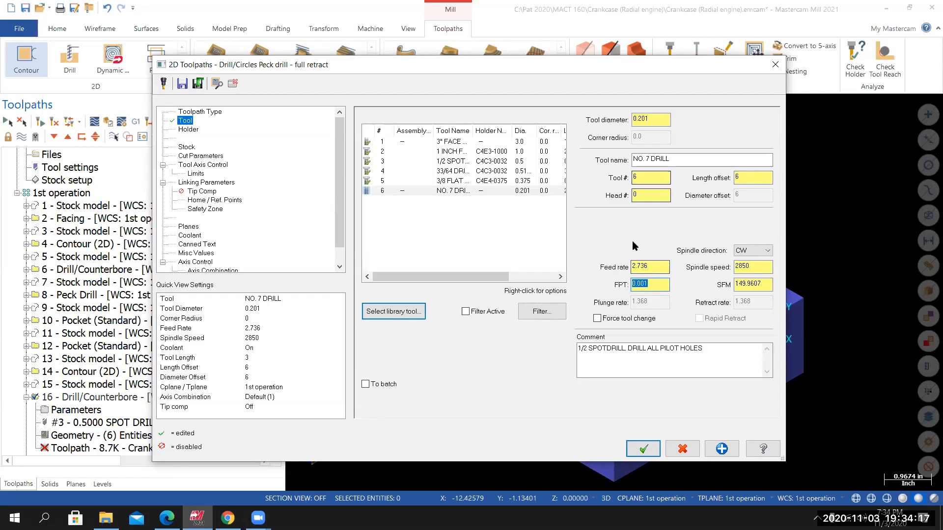
{"action": "type", "text": ".2"}
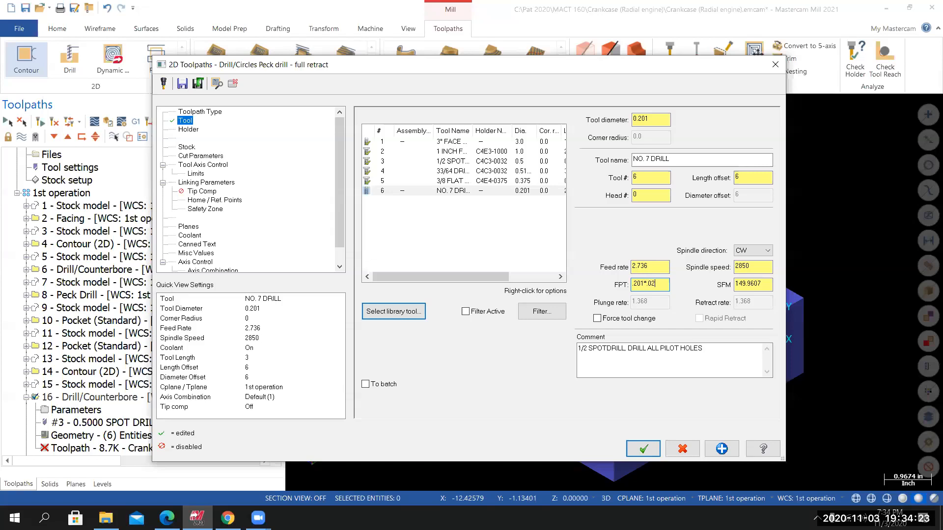
{"action": "type", "text": "*.02"}
{"action": "key", "text": "Return"}
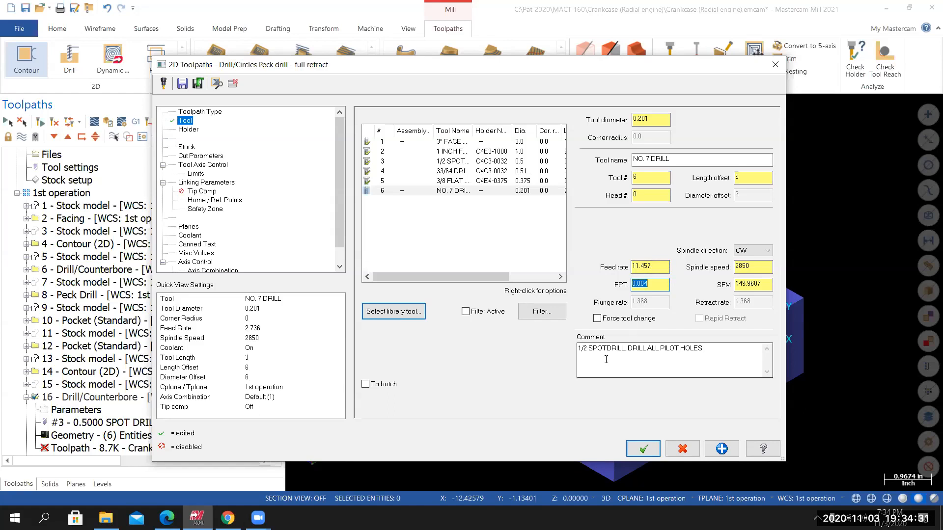
Replace the drill operation's old spot-drill comment with a copy of the tool name NO. 7 DRILL.
{"action": "left_click_drag", "start_coordinate": [716, 353], "coordinate": [538, 363]}
{"action": "key", "text": "Delete"}
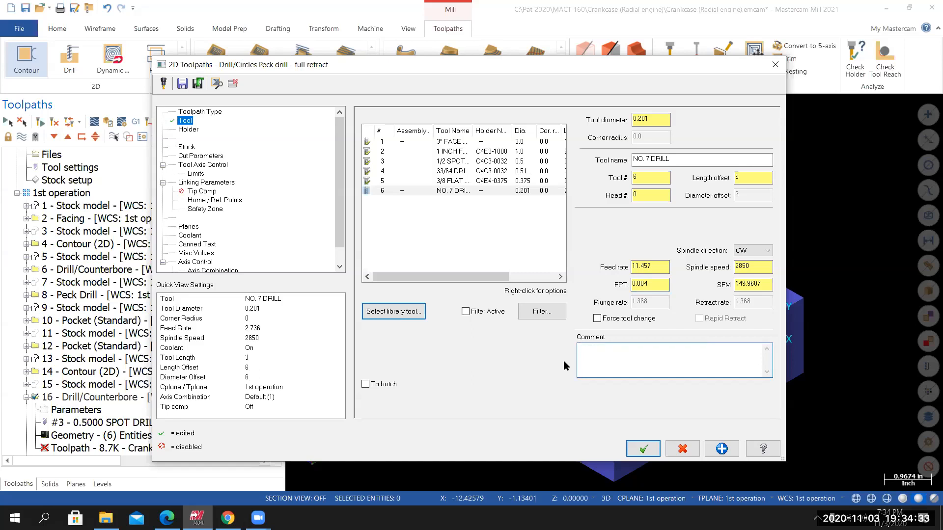
{"action": "double_click", "coordinate": [643, 160]}
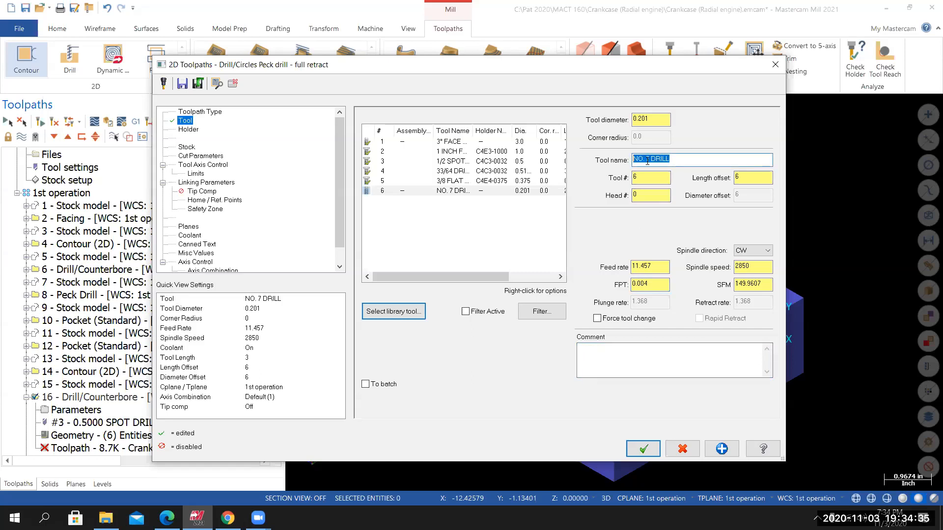
{"action": "right_click", "coordinate": [647, 162]}
{"action": "left_click", "coordinate": [673, 195]}
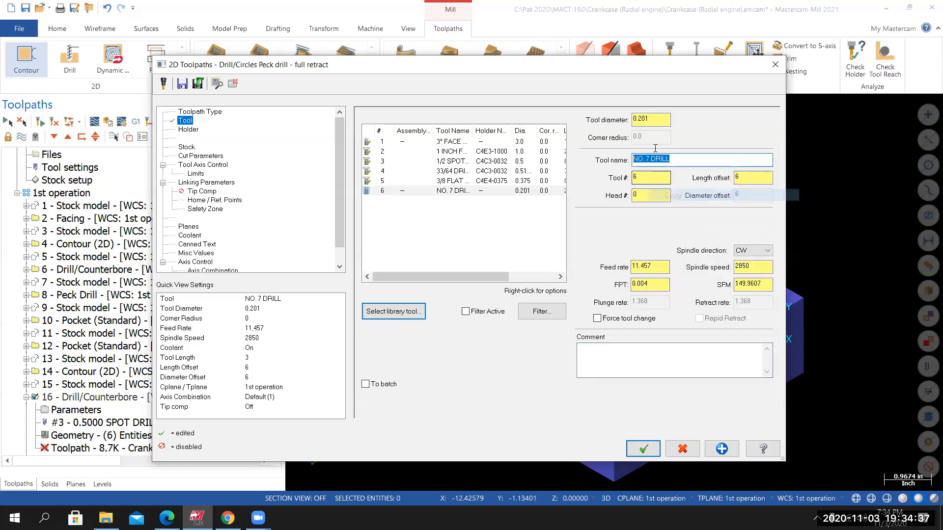
{"action": "left_click", "coordinate": [589, 354]}
{"action": "right_click", "coordinate": [589, 354]}
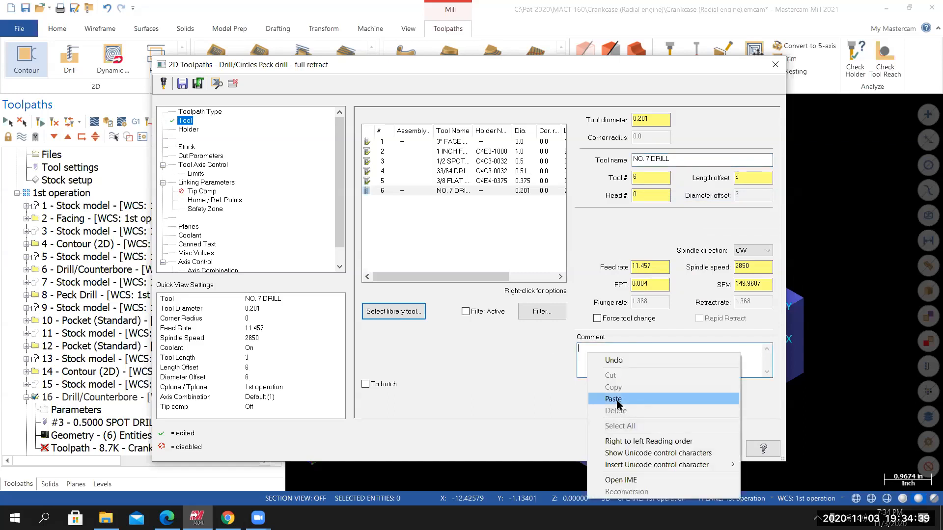
{"action": "left_click", "coordinate": [615, 399]}
Extend the comment so that it reads "NO. 7 DRILL, Drill all holes for 1/4-20 tap".
{"action": "type", "text": ", Drill"}
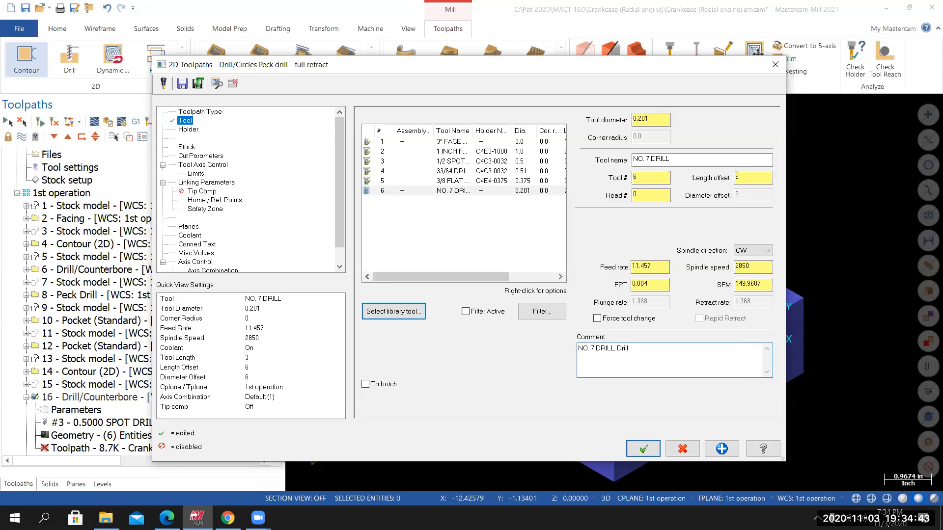
{"action": "type", "text": " all"}
{"action": "key", "text": "BackSpace"}
{"action": "type", "text": "for 1/4-20 threa"}
{"action": "key", "text": "BackSpace"}
{"action": "key", "text": "BackSpace"}
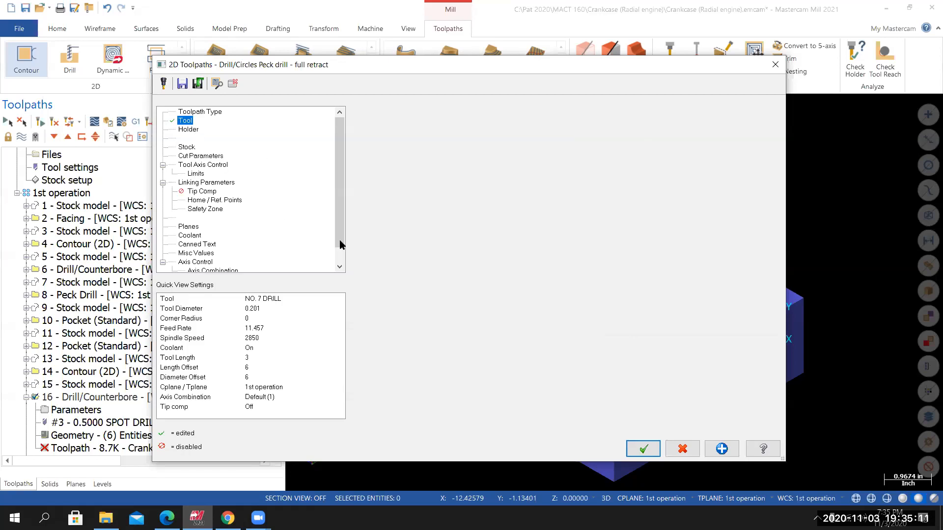
Load the CT40-in tool database as the holder library for the drill operation.
{"action": "key", "text": "Down"}
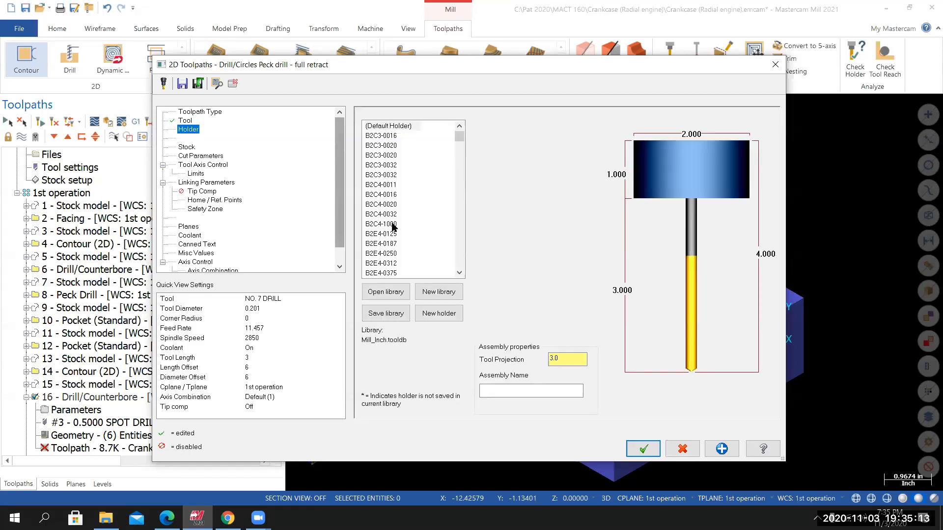
{"action": "left_click", "coordinate": [386, 291]}
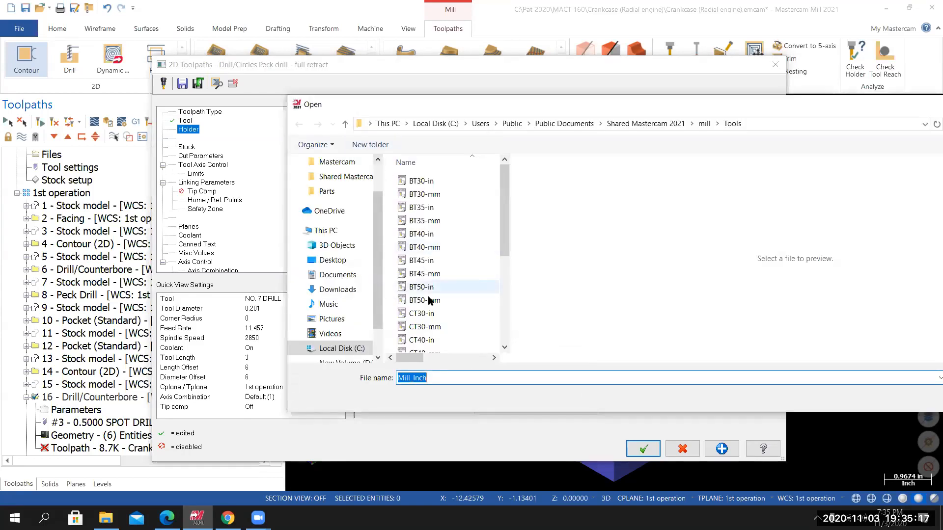
{"action": "left_click", "coordinate": [432, 343]}
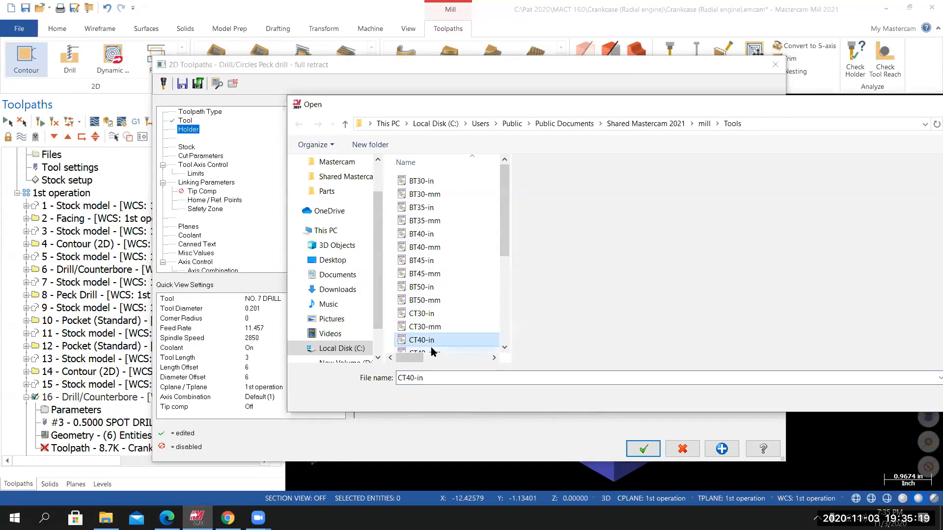
{"action": "left_click_drag", "start_coordinate": [502, 104], "coordinate": [331, 101]}
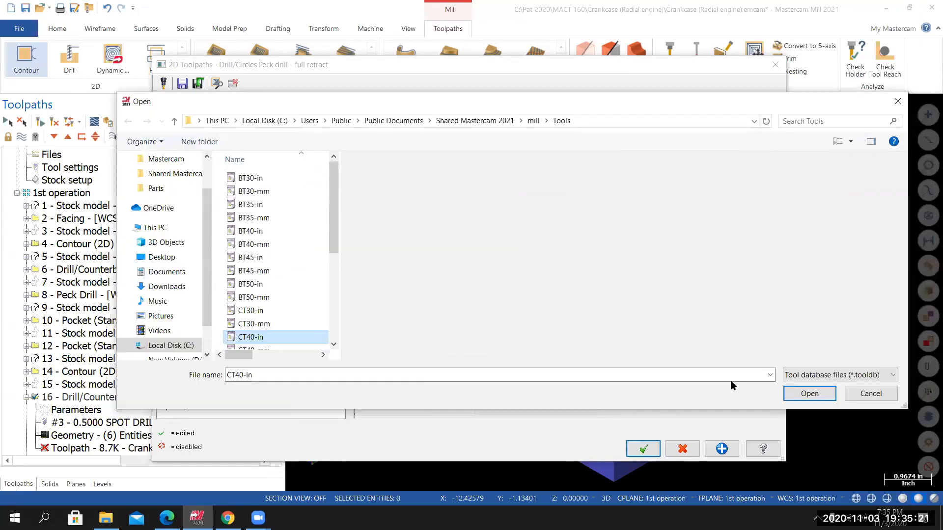
{"action": "left_click", "coordinate": [807, 392]}
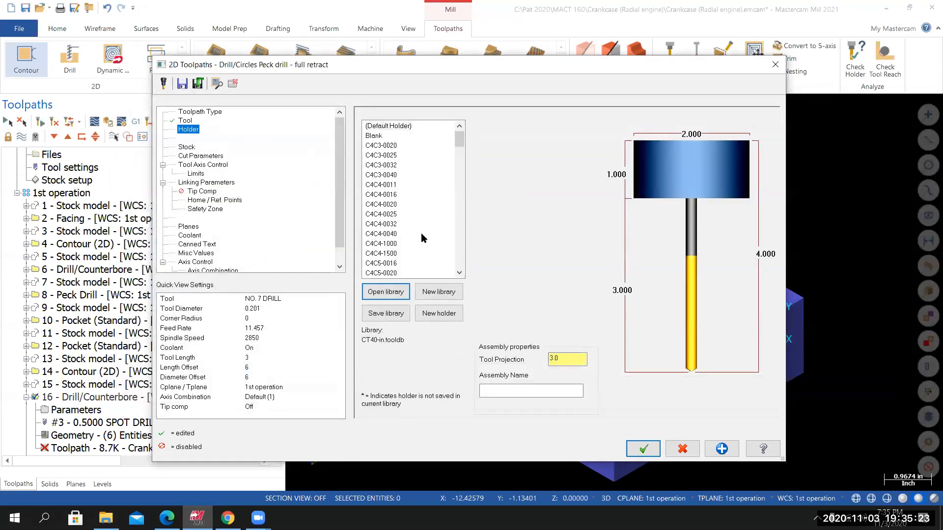
Assign holder C4C3-0032 to the NO. 7 DRILL and set the tool projection to 2.
{"action": "left_click", "coordinate": [386, 175]}
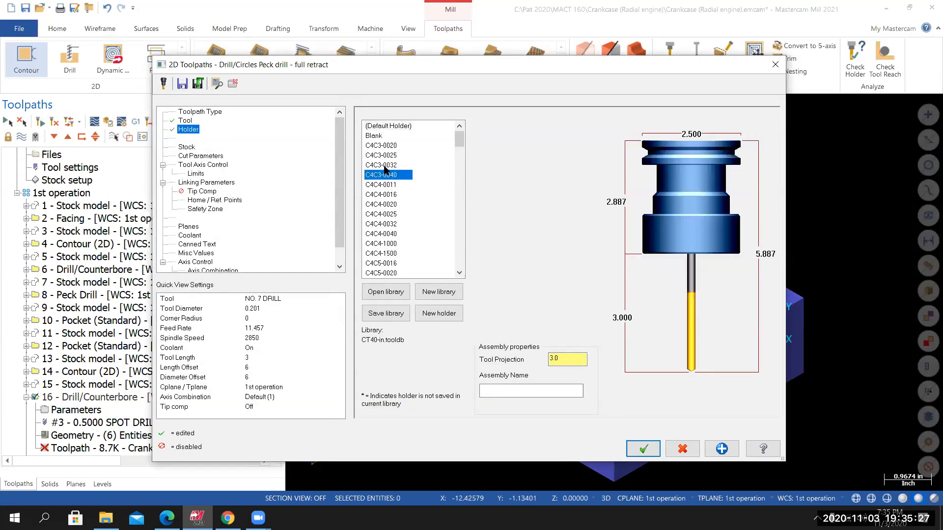
{"action": "left_click", "coordinate": [384, 165]}
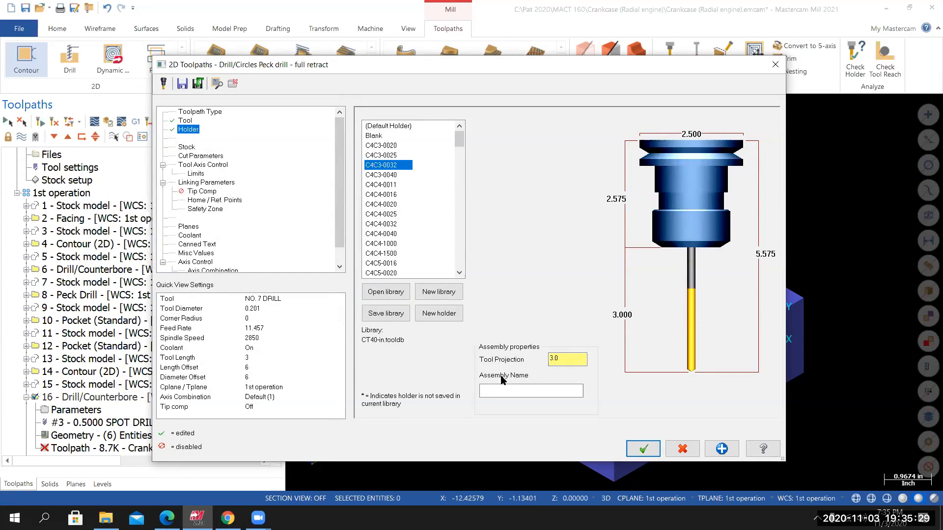
{"action": "left_click", "coordinate": [568, 362]}
{"action": "type", "text": "2"}
{"action": "key", "text": "Return"}
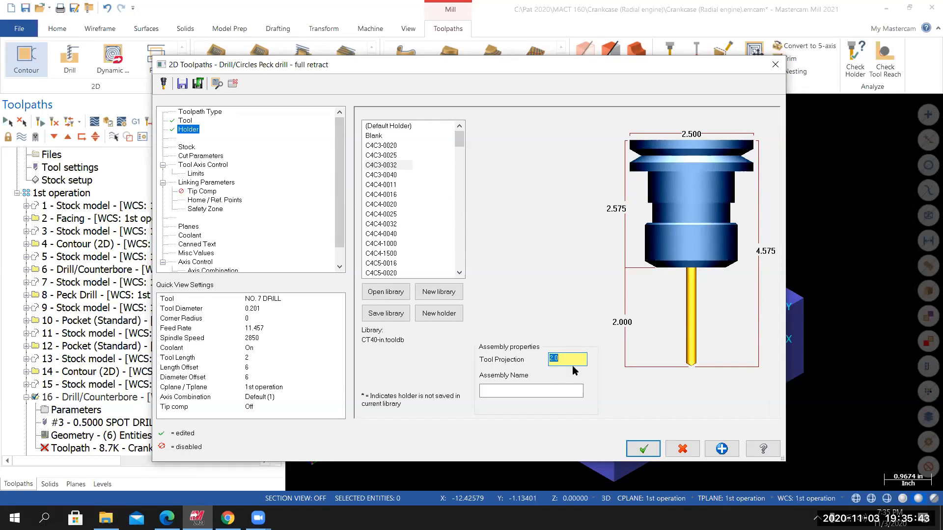
Set the absolute top of stock to 2.355 by picking a hole on the crankcase's upper face.
{"action": "left_click", "coordinate": [203, 156]}
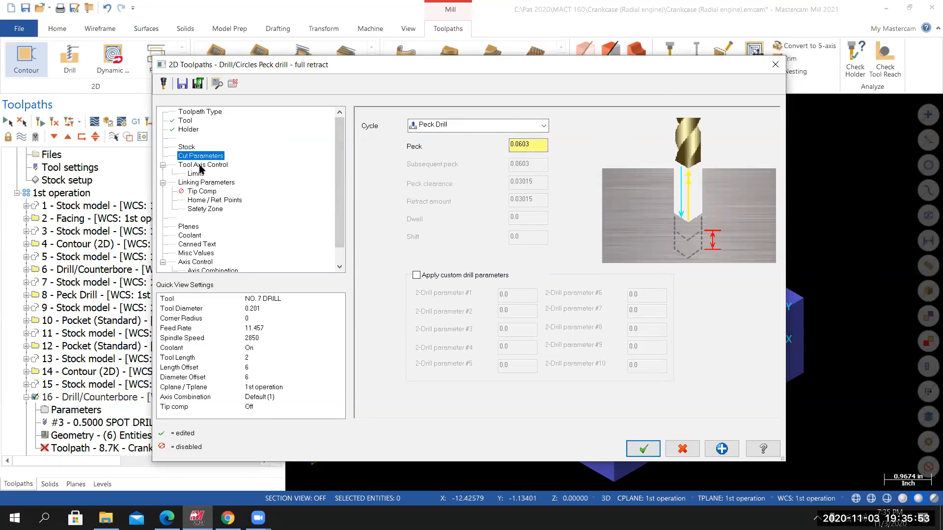
{"action": "left_click", "coordinate": [194, 182]}
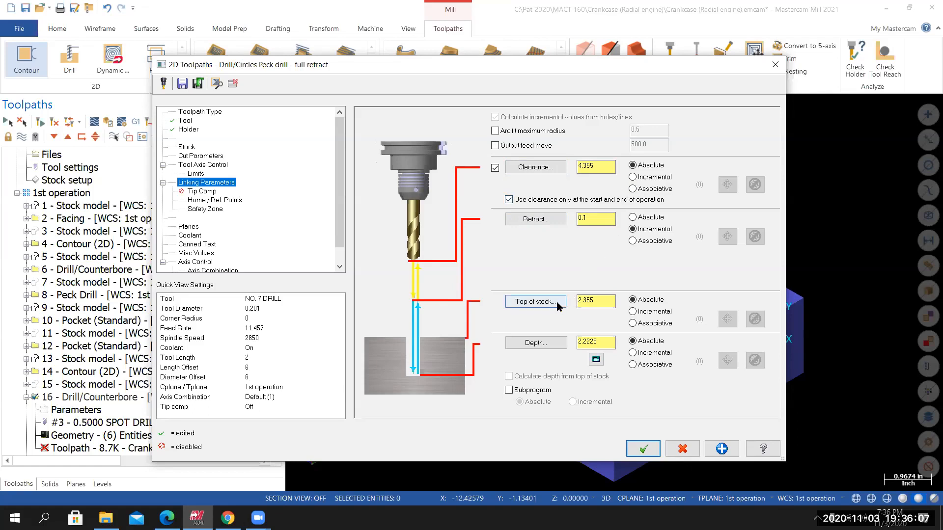
{"action": "left_click", "coordinate": [540, 301]}
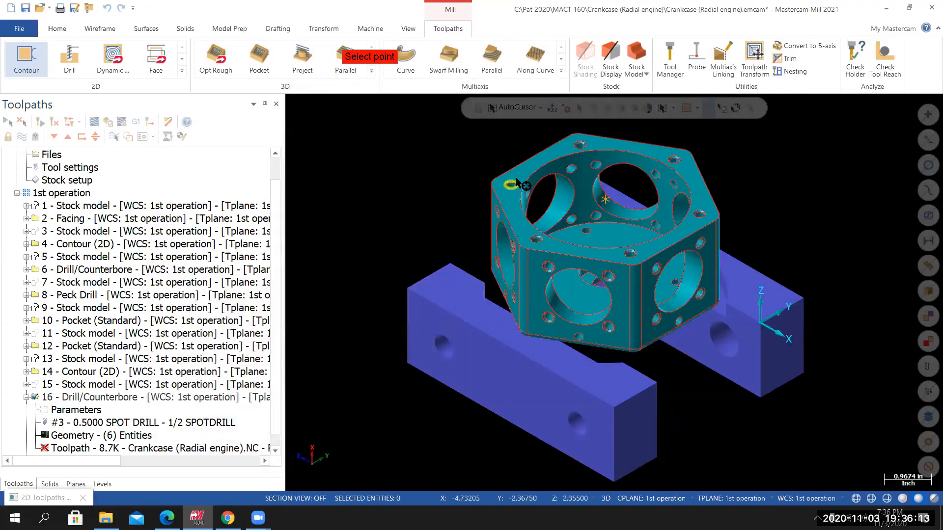
{"action": "left_click", "coordinate": [513, 183]}
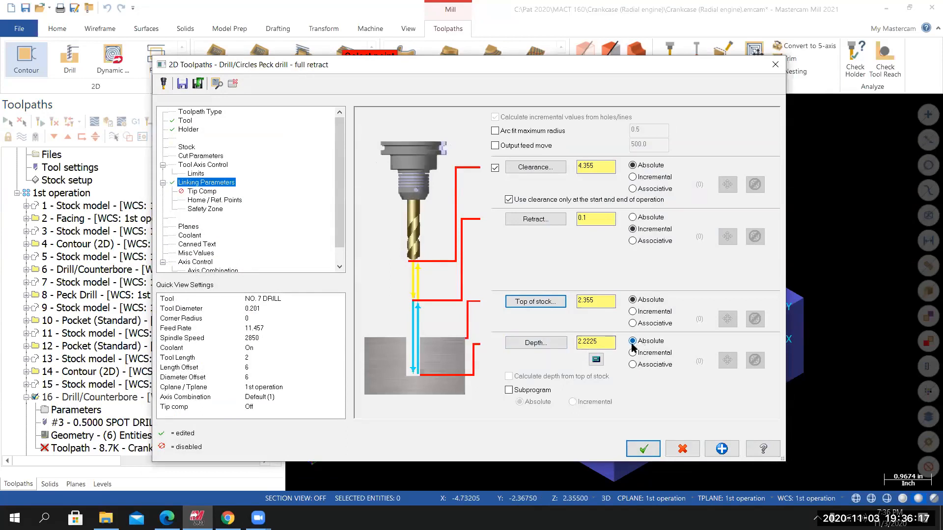
Set the absolute drilling depth to 1.705 by picking the bottom of the corner hole in the crankcase.
{"action": "left_click", "coordinate": [537, 343]}
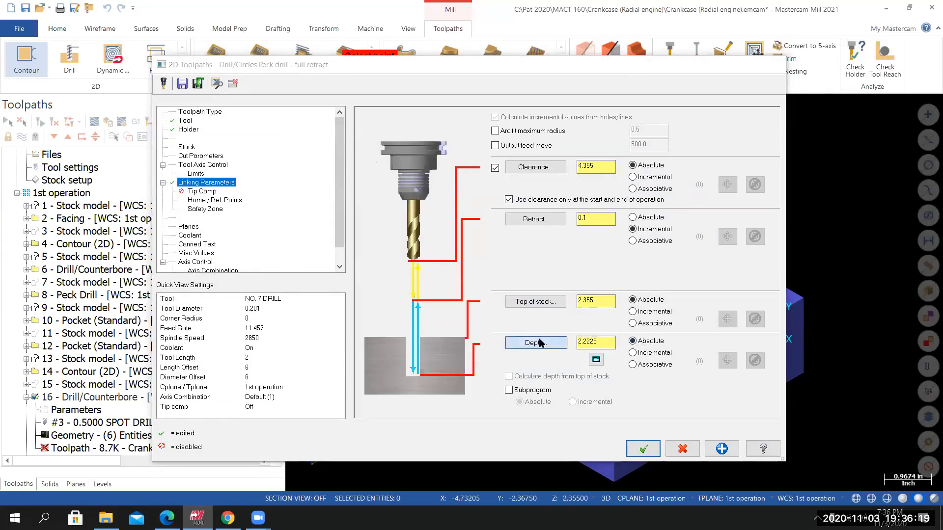
{"action": "scroll", "coordinate": [516, 182], "scroll_direction": "up", "scroll_amount": 5}
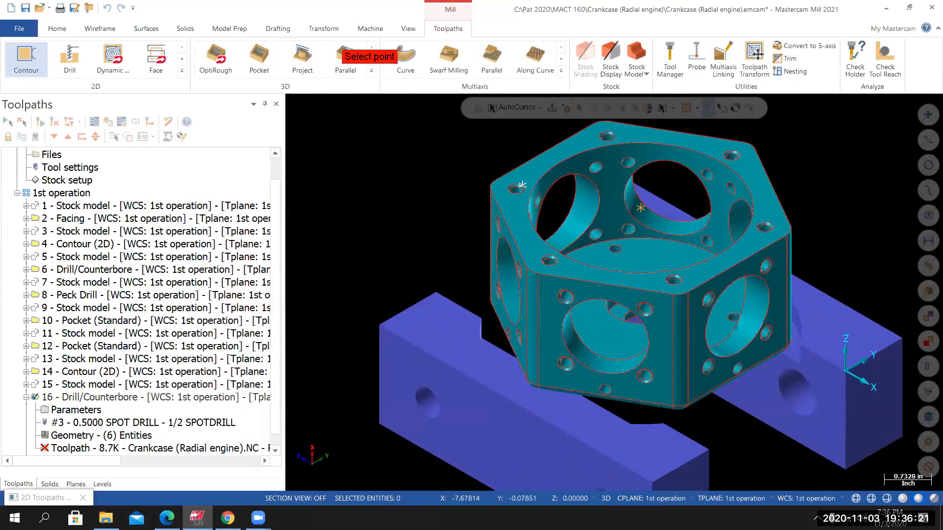
{"action": "scroll", "coordinate": [614, 293], "scroll_direction": "up", "scroll_amount": 4}
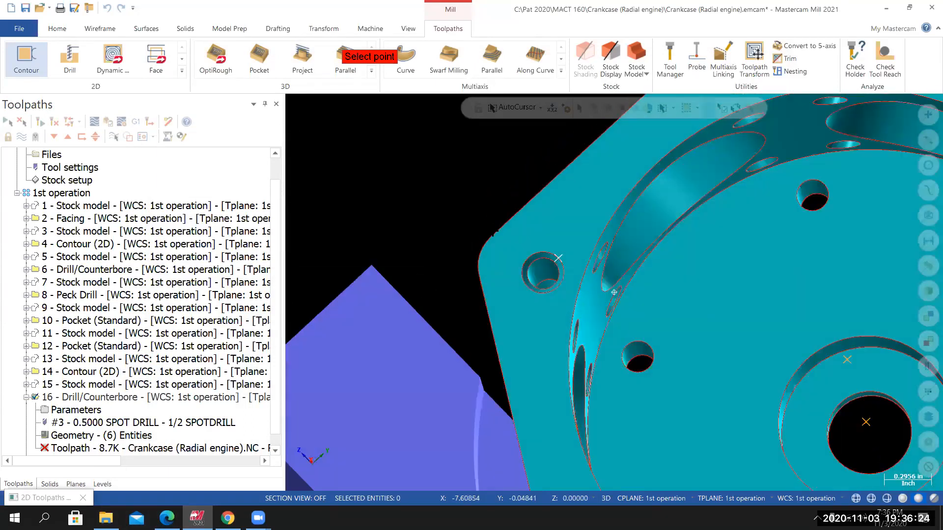
{"action": "middle_click_drag", "start_coordinate": [614, 293], "coordinate": [543, 290]}
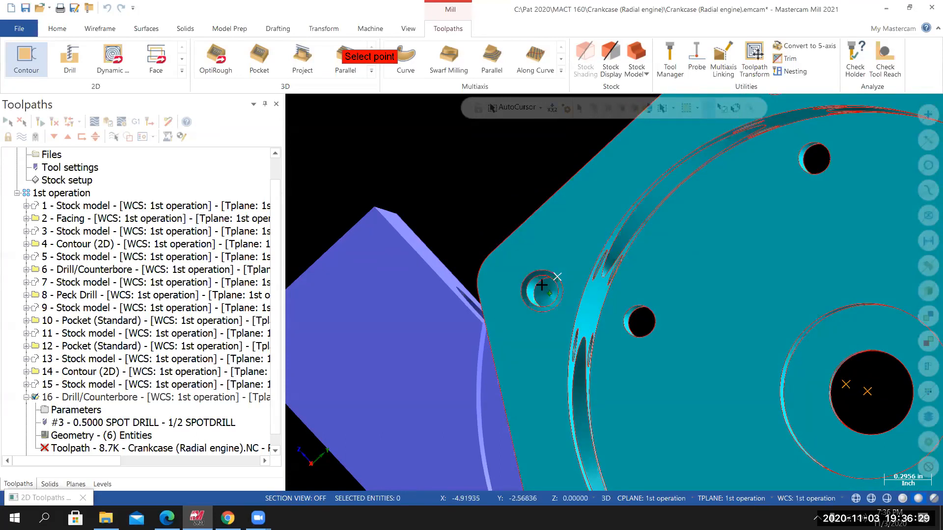
{"action": "left_click", "coordinate": [544, 289]}
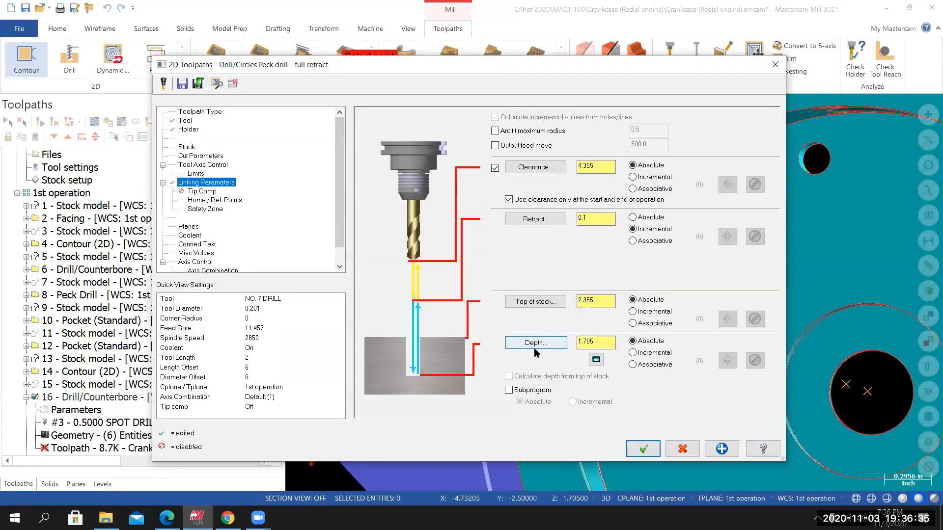
Turn on tip compensation with a breakthrough amount of 0, accept the drill parameters and regenerate the operation.
{"action": "left_click", "coordinate": [202, 191]}
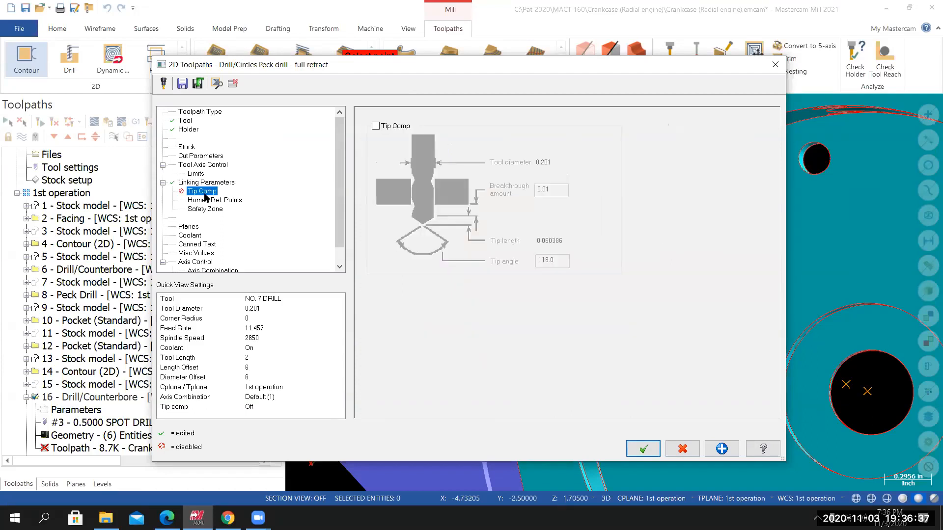
{"action": "left_click", "coordinate": [376, 127]}
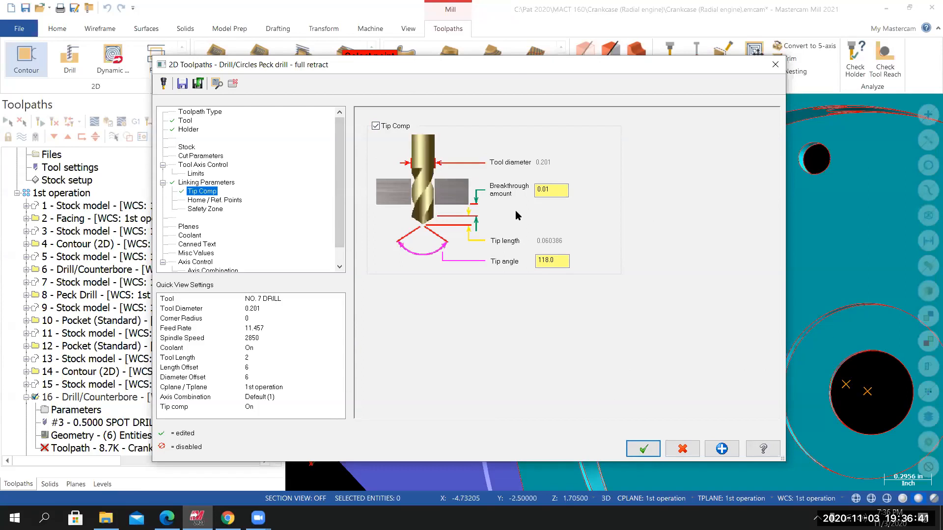
{"action": "left_click_drag", "start_coordinate": [556, 190], "coordinate": [521, 191]}
{"action": "type", "text": "0"}
{"action": "key", "text": "Return"}
{"action": "left_click", "coordinate": [644, 450]}
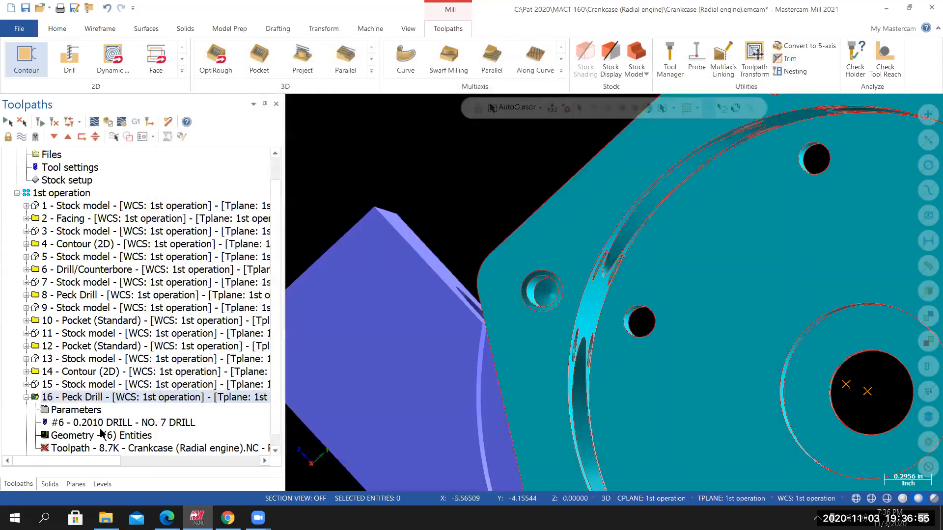
{"action": "left_click", "coordinate": [54, 122]}
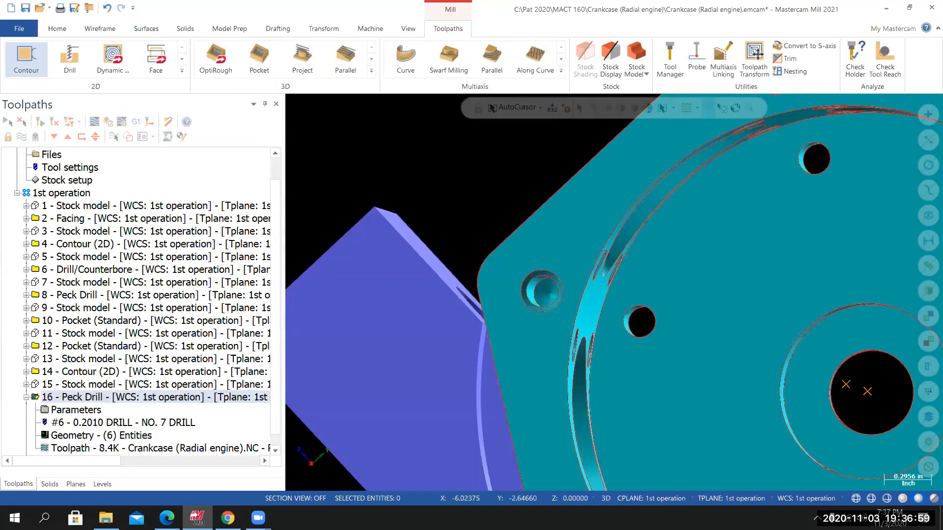
Display the crankcase in the Front (WCS) view with translucent shading to reveal its internal holes.
{"action": "right_click", "coordinate": [414, 165]}
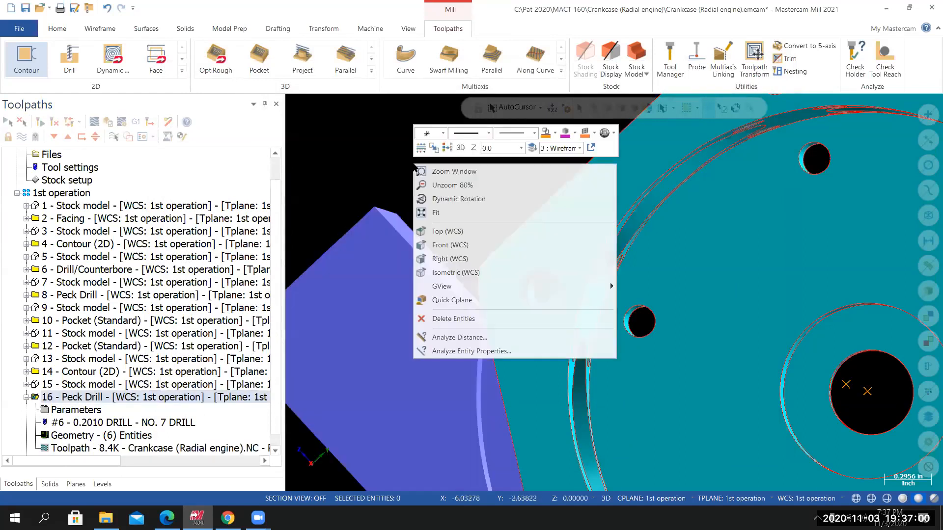
{"action": "left_click", "coordinate": [445, 246]}
{"action": "scroll", "coordinate": [547, 281], "scroll_direction": "down", "scroll_amount": 10}
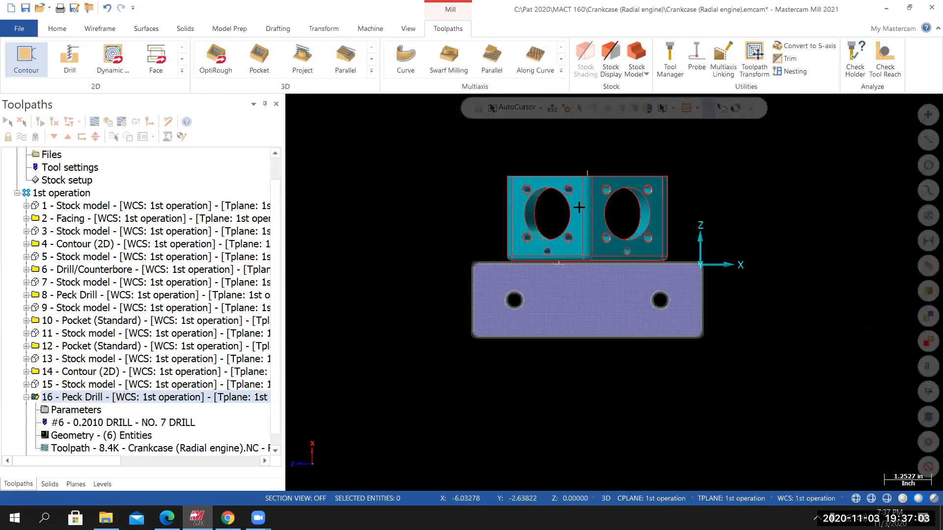
{"action": "scroll", "coordinate": [577, 170], "scroll_direction": "up", "scroll_amount": 9}
{"action": "scroll", "coordinate": [543, 149], "scroll_direction": "up", "scroll_amount": 1}
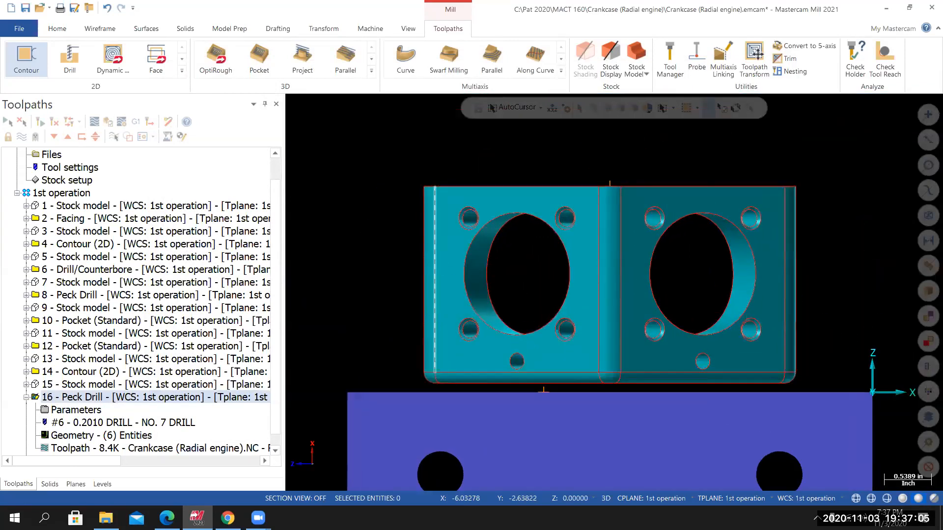
{"action": "left_click", "coordinate": [933, 499]}
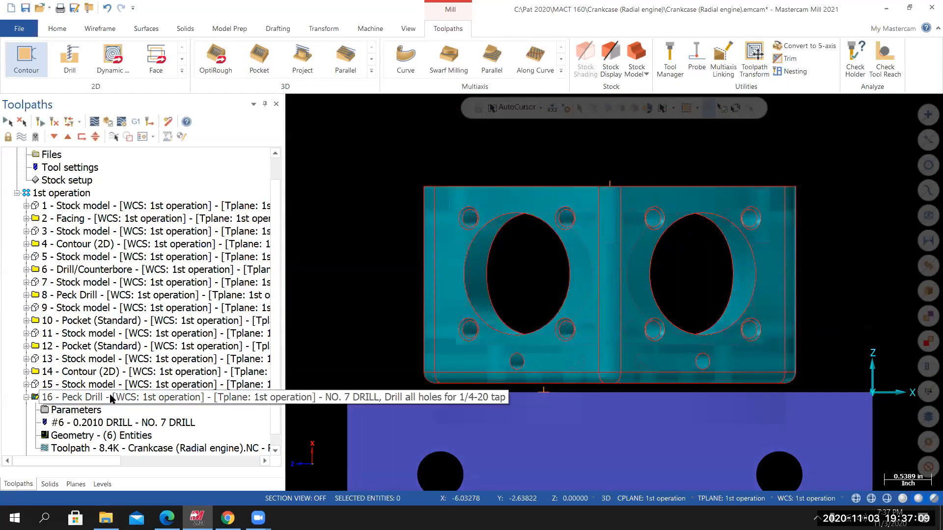
Backplot the peck drill operation on the crankcase and follow the drill into the first corner hole from the front.
{"action": "left_click", "coordinate": [95, 122]}
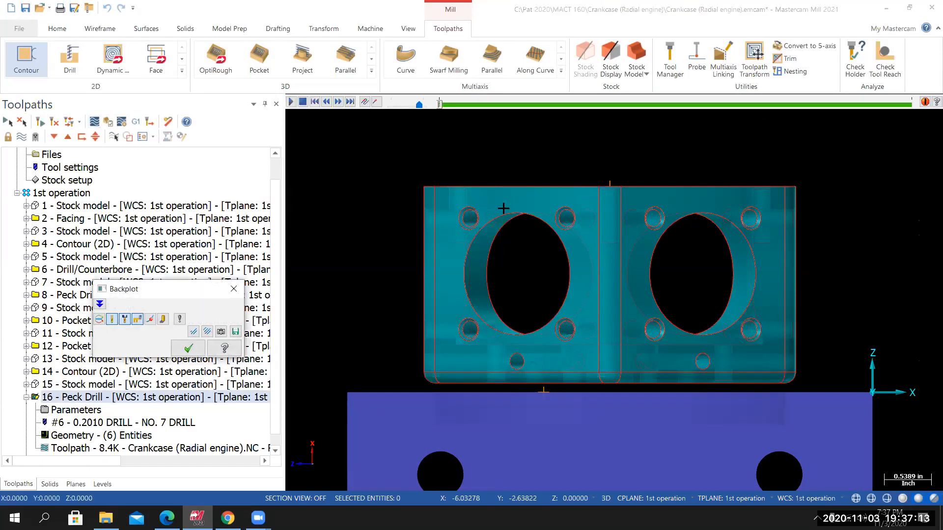
{"action": "scroll", "coordinate": [418, 95], "scroll_direction": "up", "scroll_amount": 2}
{"action": "left_click", "coordinate": [291, 101]}
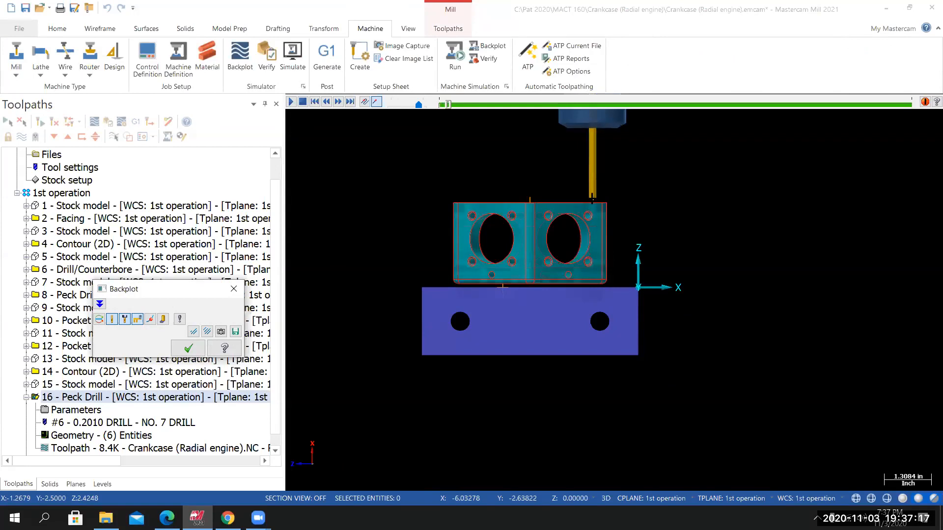
{"action": "scroll", "coordinate": [592, 197], "scroll_direction": "up", "scroll_amount": 6}
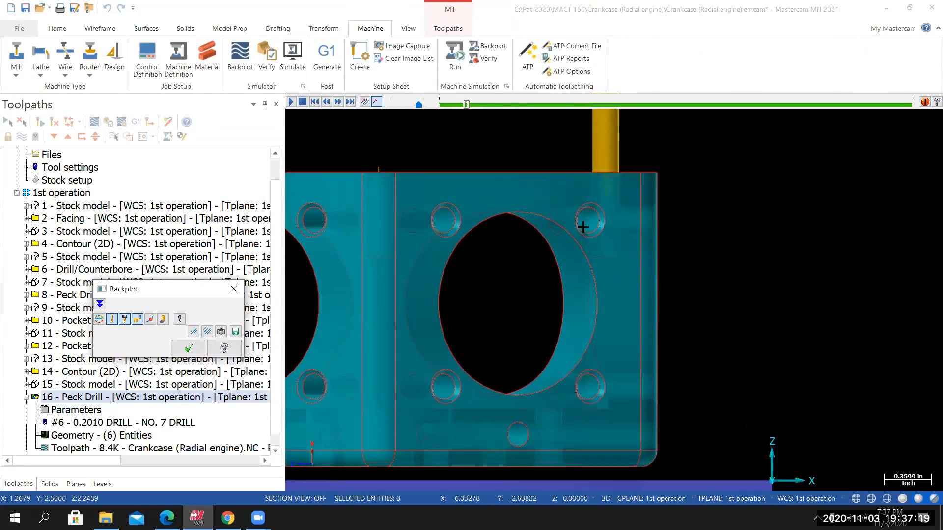
{"action": "scroll", "coordinate": [583, 227], "scroll_direction": "up", "scroll_amount": 3}
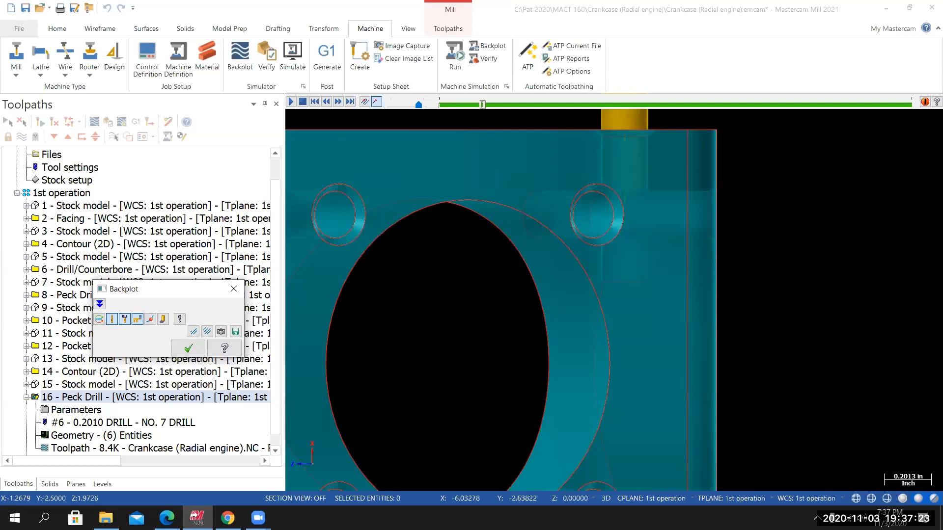
Examine the drill inside the corner hole from the Right (WCS) view in wireframe display, checking its depth.
{"action": "right_click", "coordinate": [736, 196]}
{"action": "left_click", "coordinate": [786, 289]}
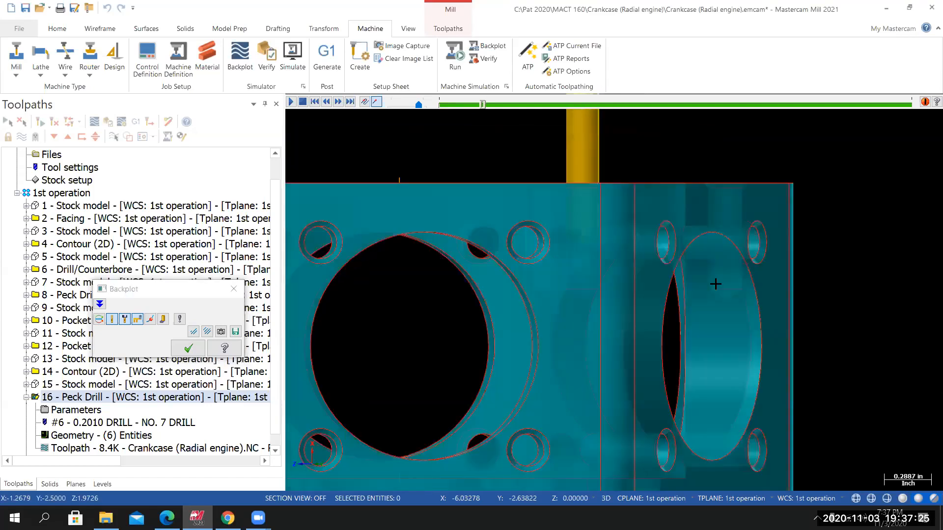
{"action": "scroll", "coordinate": [537, 249], "scroll_direction": "up", "scroll_amount": 5}
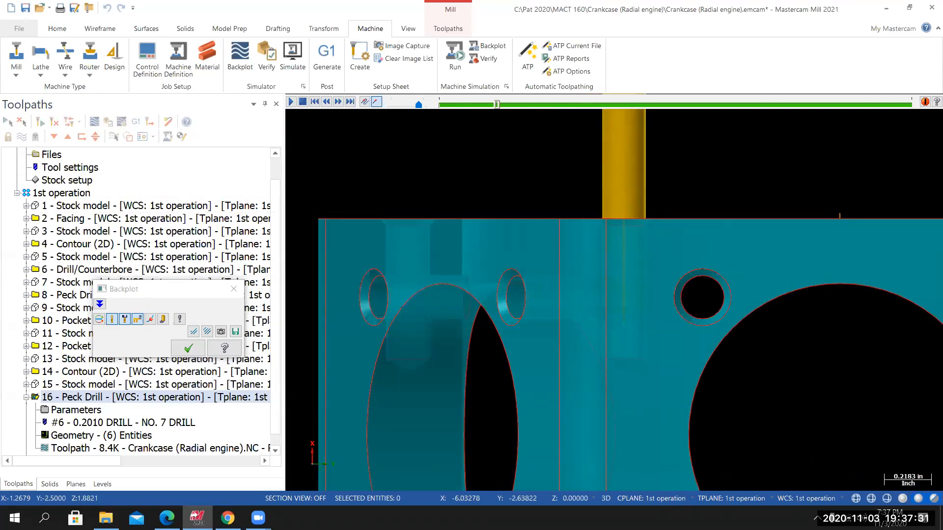
{"action": "left_click", "coordinate": [855, 499]}
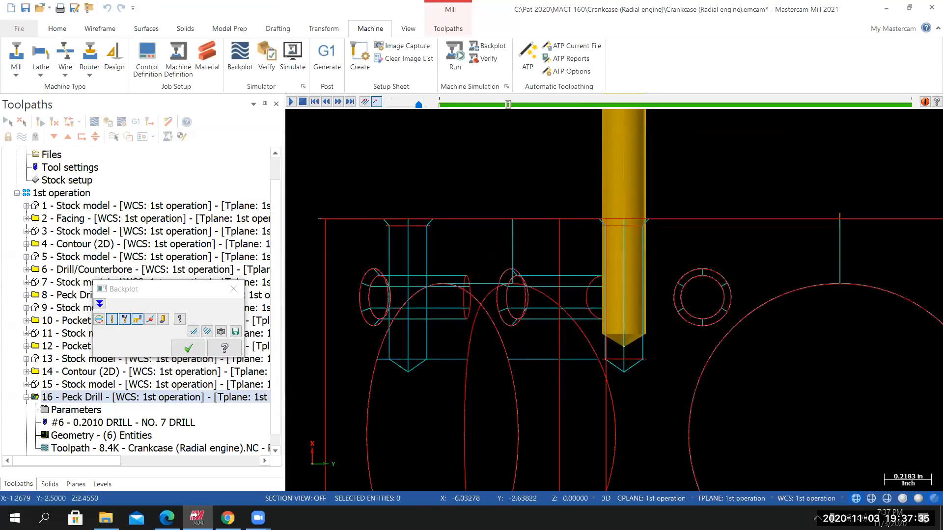
{"action": "scroll", "coordinate": [663, 397], "scroll_direction": "up", "scroll_amount": 2}
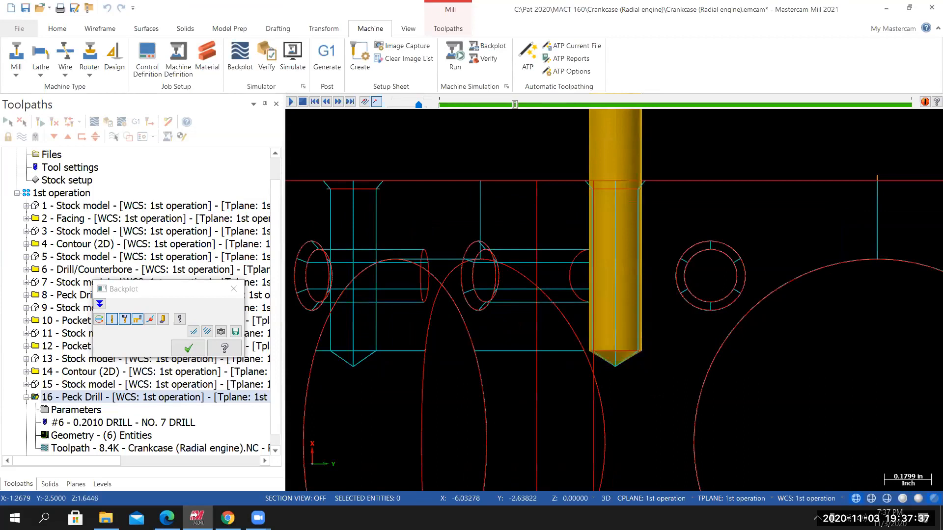
{"action": "scroll", "coordinate": [591, 338], "scroll_direction": "up", "scroll_amount": 2}
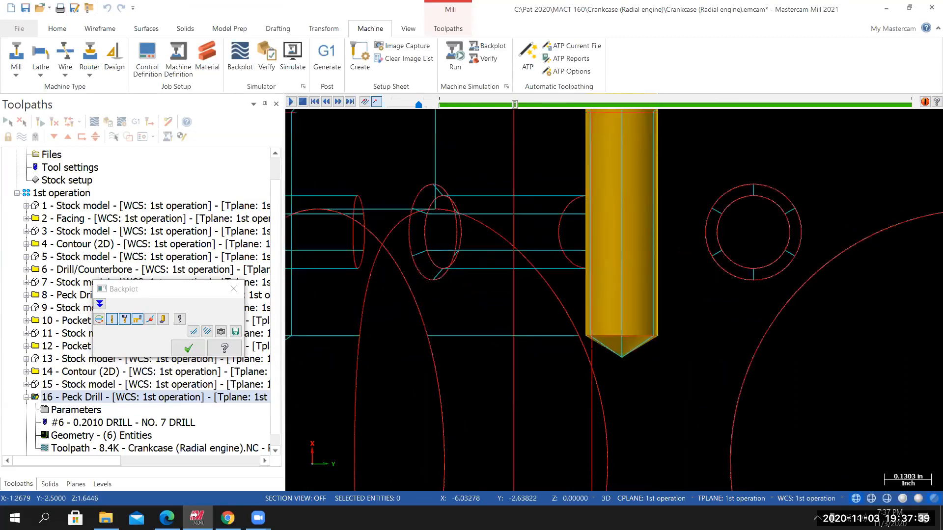
Check the drill tip against the hole bottom in the Front (WCS) view.
{"action": "right_click", "coordinate": [393, 181]}
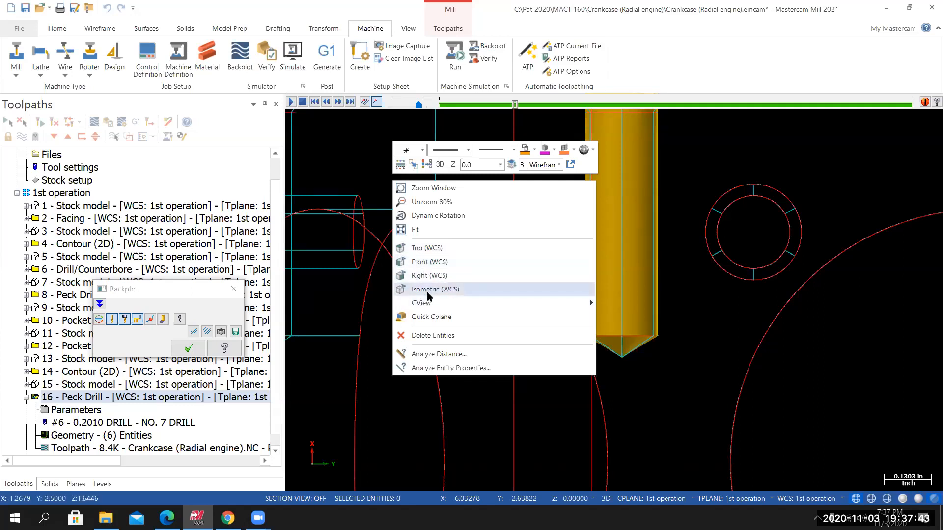
{"action": "left_click", "coordinate": [427, 262]}
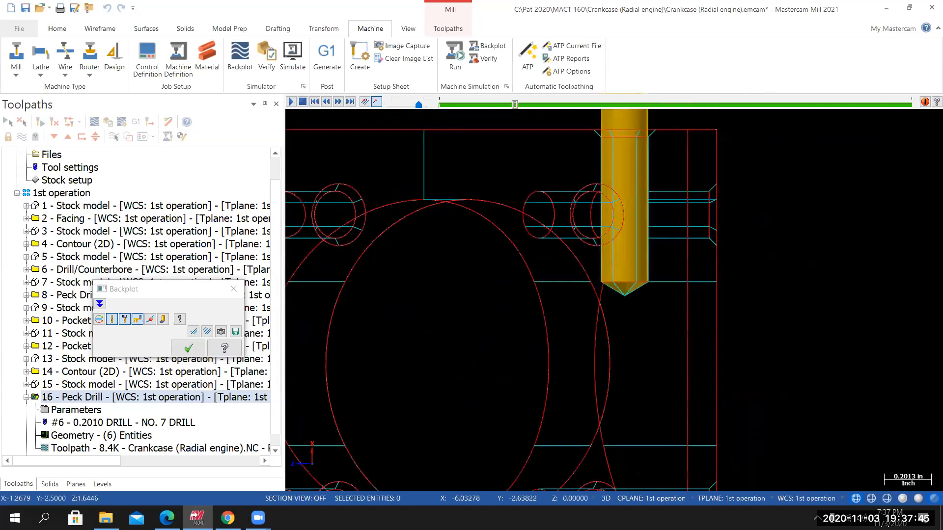
{"action": "scroll", "coordinate": [690, 294], "scroll_direction": "down", "scroll_amount": 1}
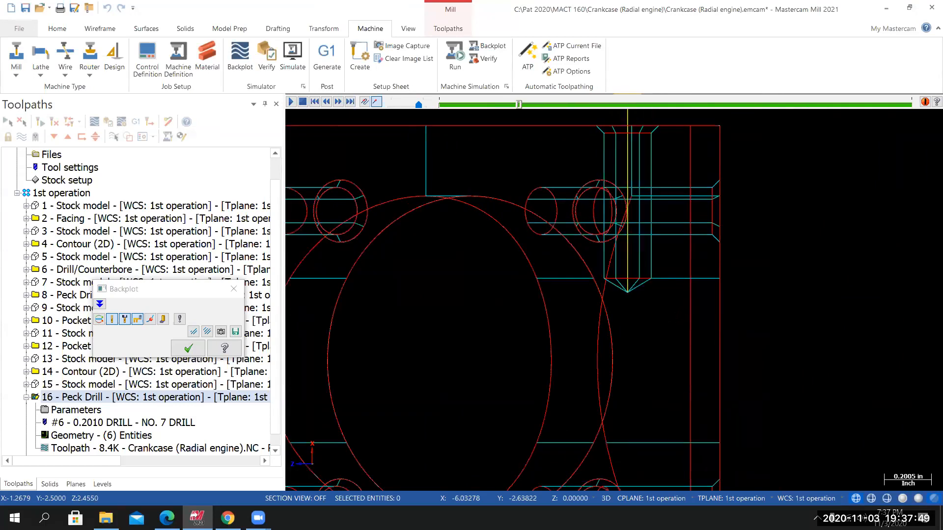
{"action": "scroll", "coordinate": [647, 304], "scroll_direction": "up", "scroll_amount": 5}
{"action": "scroll", "coordinate": [626, 303], "scroll_direction": "up", "scroll_amount": 1}
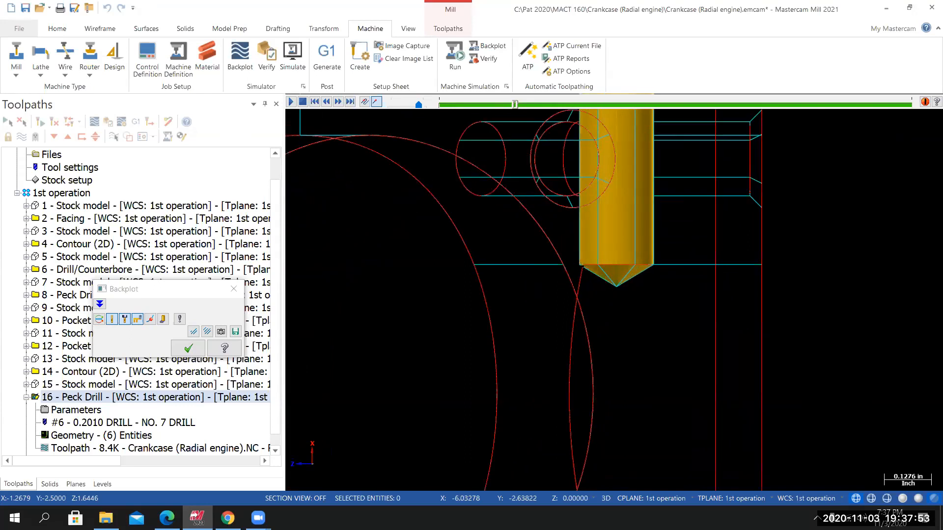
{"action": "scroll", "coordinate": [665, 334], "scroll_direction": "down", "scroll_amount": 15}
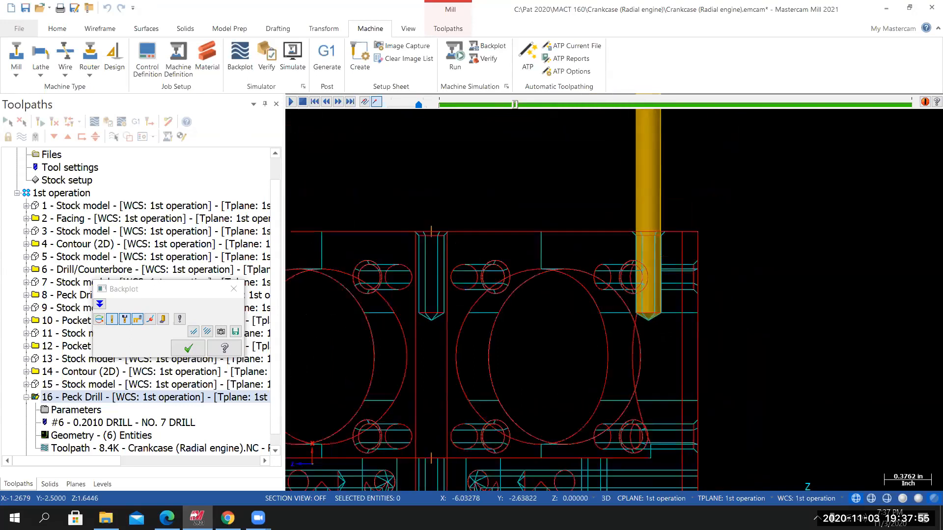
Play the backplot through all six corner holes on the shaded crankcase and close the backplot.
{"action": "middle_click_drag", "start_coordinate": [614, 294], "coordinate": [555, 412]}
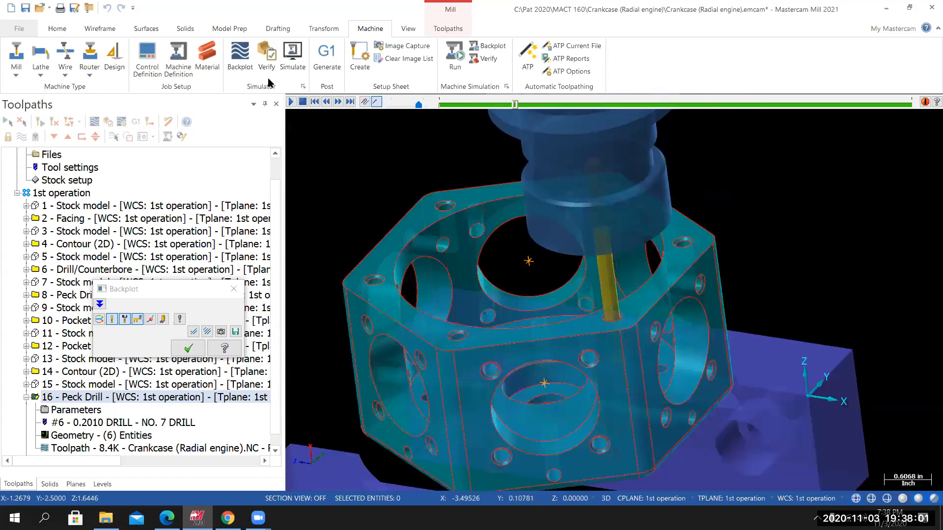
{"action": "left_click", "coordinate": [290, 102]}
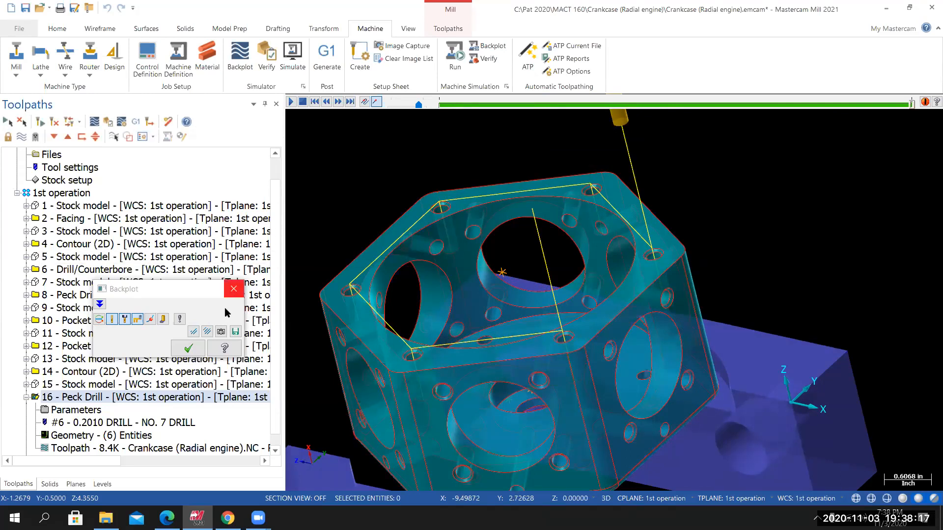
{"action": "left_click", "coordinate": [234, 289]}
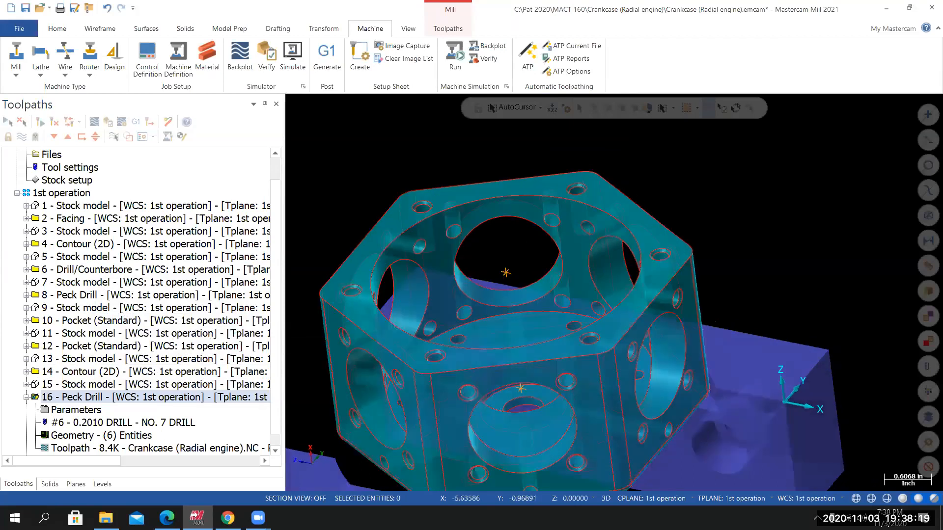
Select all toolpaths in the 1st operation group, collapse the peck drill operation and save the crankcase file.
{"action": "left_click", "coordinate": [44, 194]}
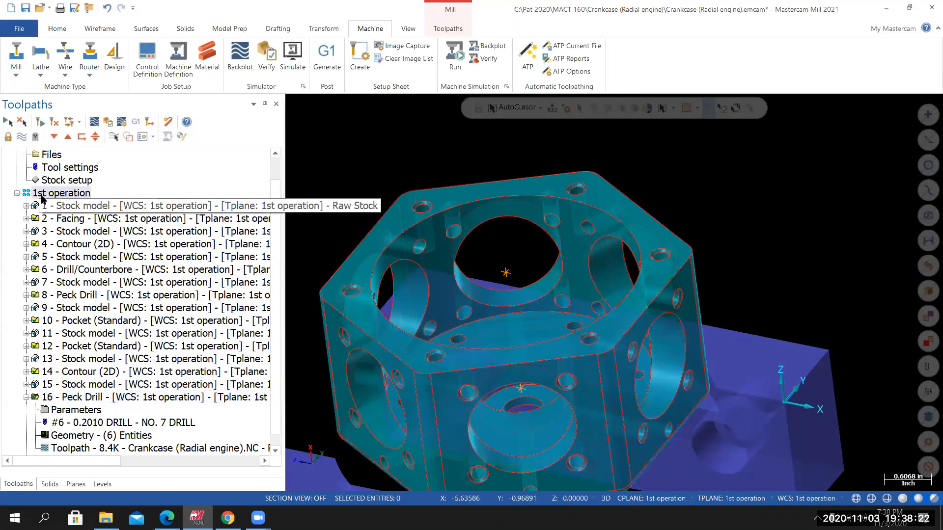
{"action": "left_click", "coordinate": [26, 398]}
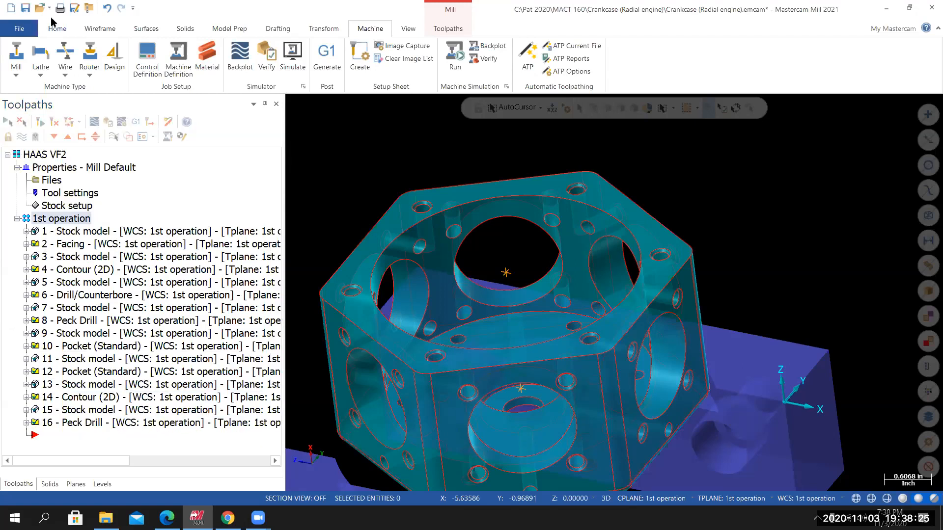
{"action": "left_click", "coordinate": [19, 28]}
{"action": "left_click", "coordinate": [24, 154]}
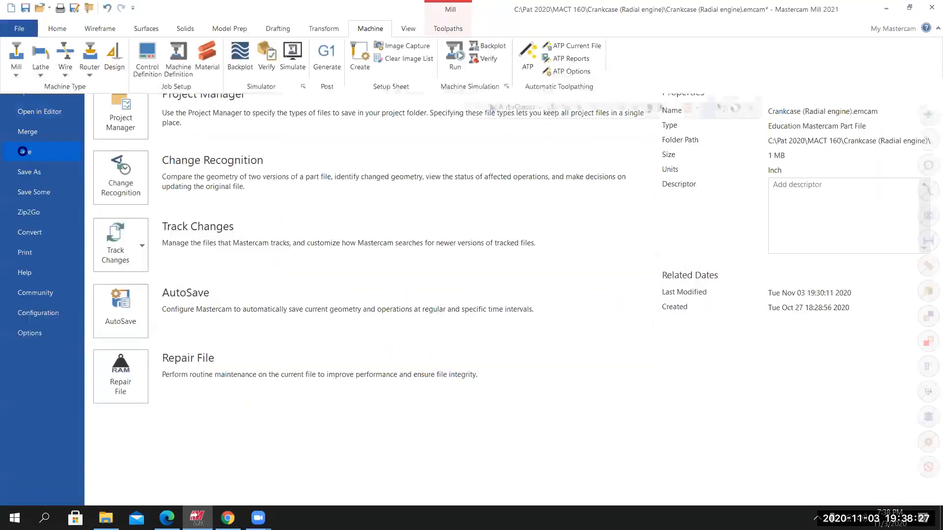
Verify the selected operations in the simulator with the Collision stop condition toggled off, running the machining to the end.
{"action": "scroll", "coordinate": [268, 186], "scroll_direction": "down", "scroll_amount": 2}
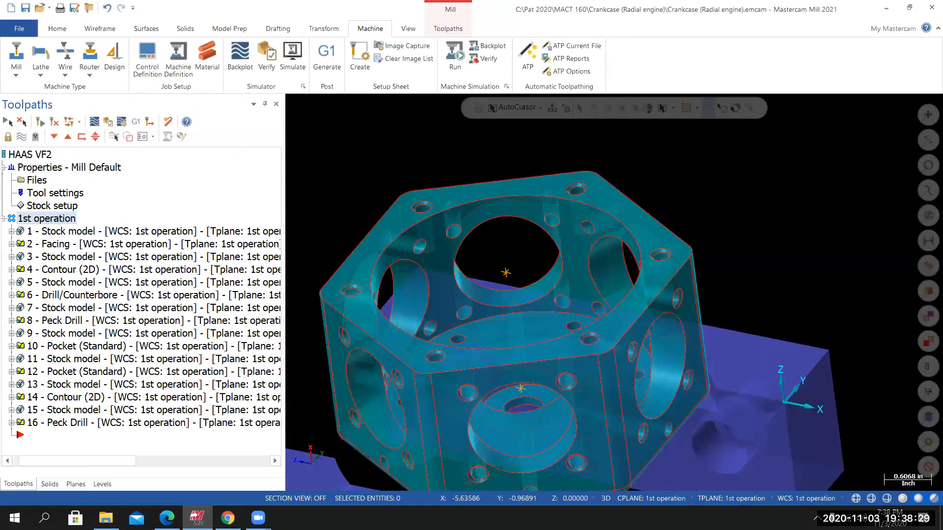
{"action": "scroll", "coordinate": [398, 284], "scroll_direction": "up", "scroll_amount": 2}
{"action": "scroll", "coordinate": [432, 304], "scroll_direction": "down", "scroll_amount": 4}
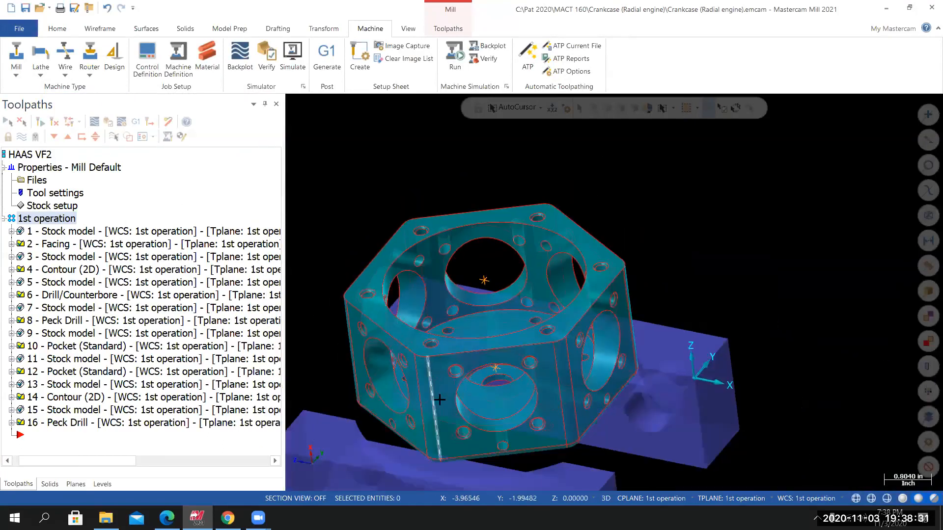
{"action": "scroll", "coordinate": [440, 386], "scroll_direction": "up", "scroll_amount": 2}
{"action": "left_click", "coordinate": [108, 124]}
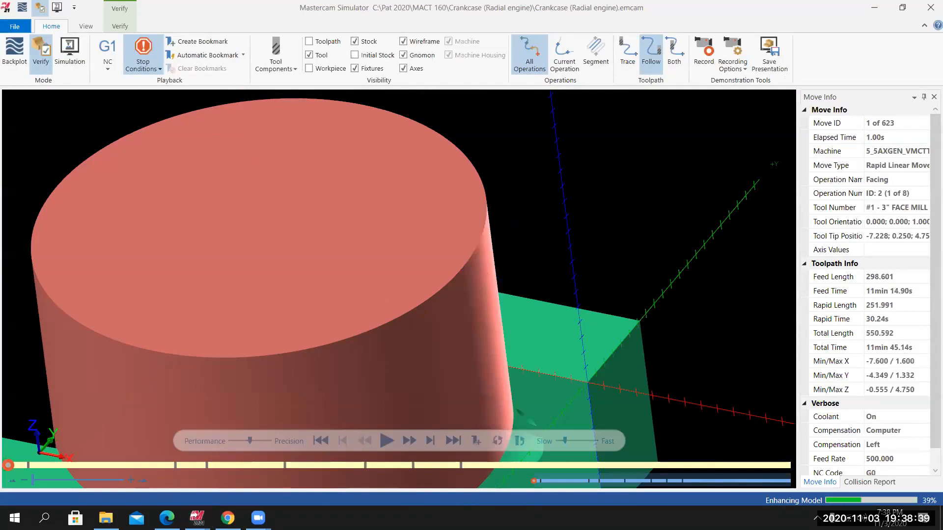
{"action": "left_click", "coordinate": [142, 68]}
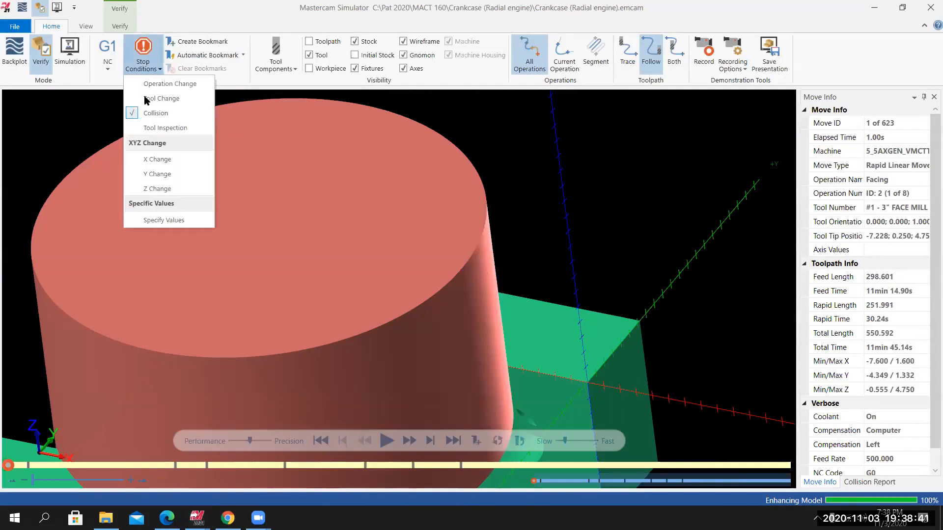
{"action": "left_click", "coordinate": [156, 113]}
{"action": "left_click", "coordinate": [396, 435]}
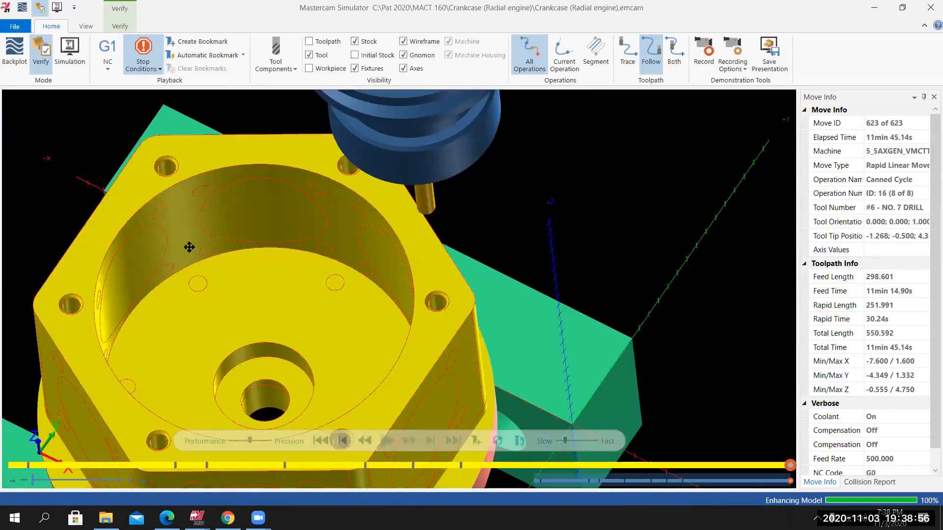
Inspect the drilled corner holes and the overall machined crankcase in the verification, and close the simulator.
{"action": "middle_click_drag", "start_coordinate": [189, 247], "coordinate": [81, 355]}
{"action": "scroll", "coordinate": [81, 355], "scroll_direction": "up", "scroll_amount": 8}
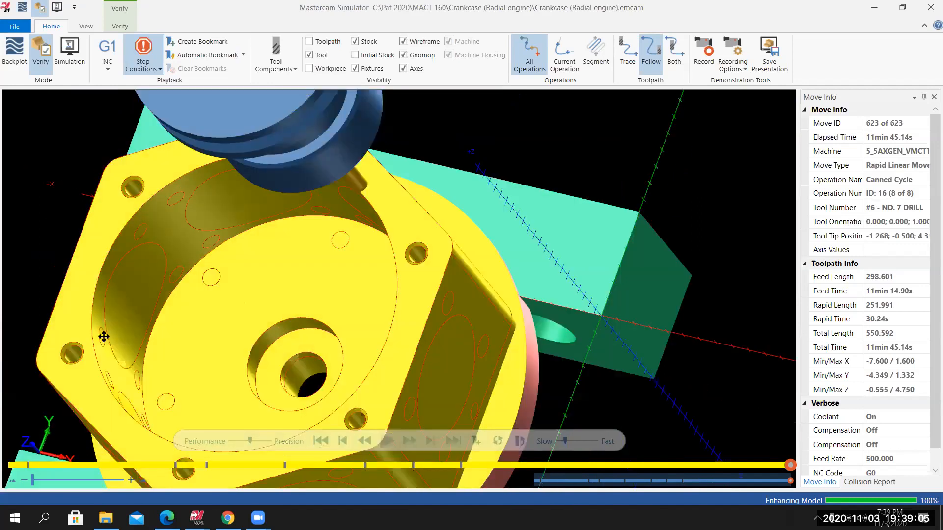
{"action": "scroll", "coordinate": [281, 306], "scroll_direction": "up", "scroll_amount": 2}
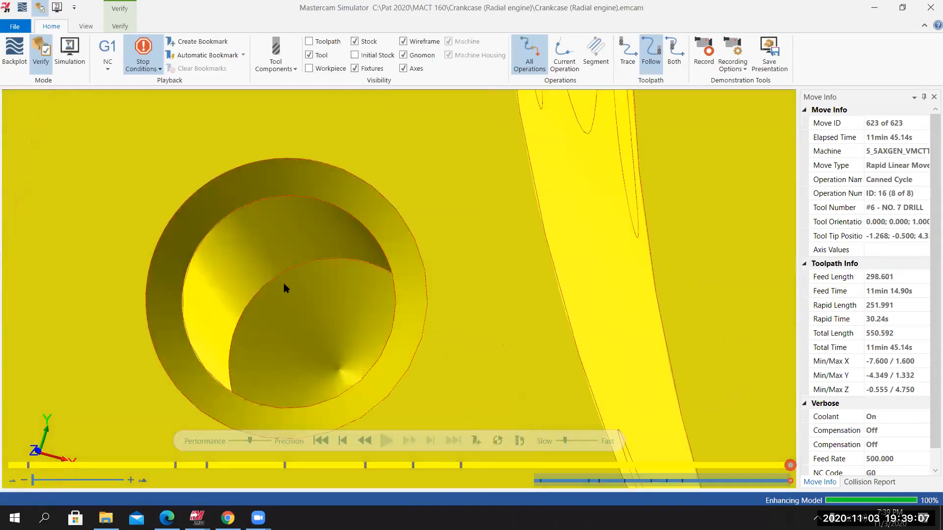
{"action": "mouse_move", "coordinate": [290, 284]}
{"action": "middle_mouse_down"}
{"action": "mouse_move", "coordinate": [302, 282]}
{"action": "mouse_move", "coordinate": [287, 288]}
{"action": "mouse_move", "coordinate": [294, 268]}
{"action": "middle_mouse_up"}
{"action": "scroll", "coordinate": [304, 265], "scroll_direction": "down", "scroll_amount": 5}
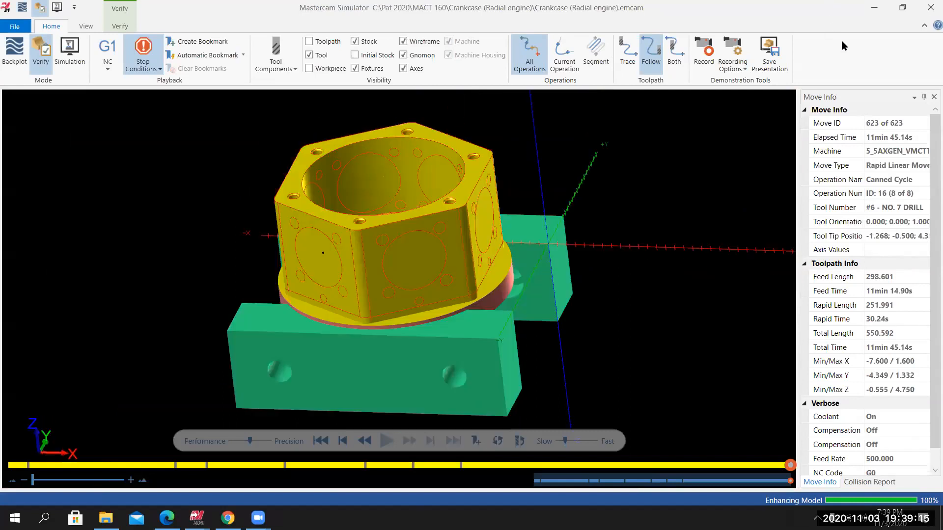
{"action": "left_click", "coordinate": [930, 8]}
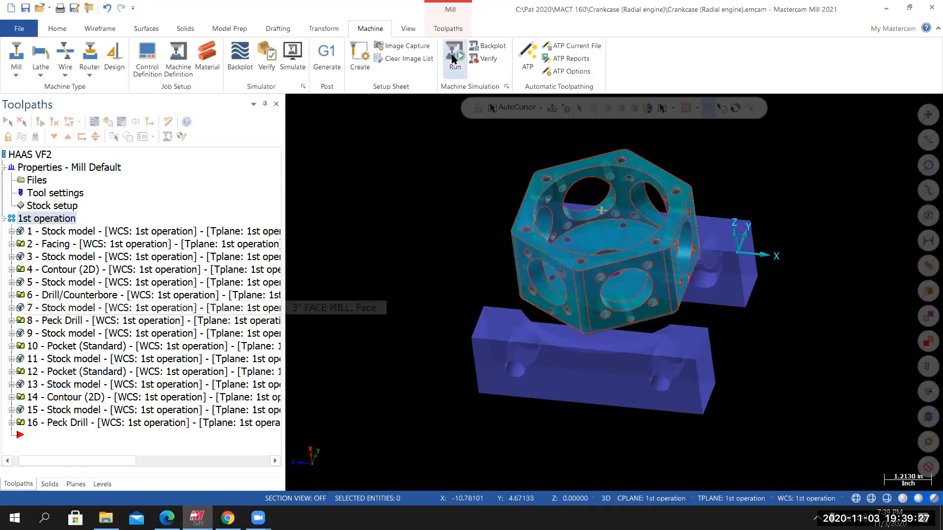
Start a stock model named "Tap drilled holes" that uses the .531 Diameter bore stock model as its initial stock shape.
{"action": "left_click", "coordinate": [449, 29]}
{"action": "left_click", "coordinate": [637, 54]}
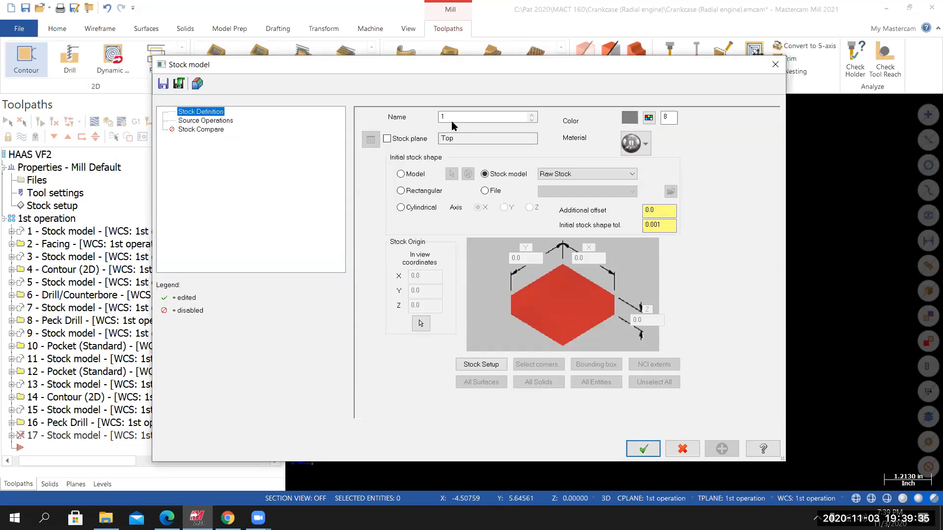
{"action": "double_click", "coordinate": [440, 117]}
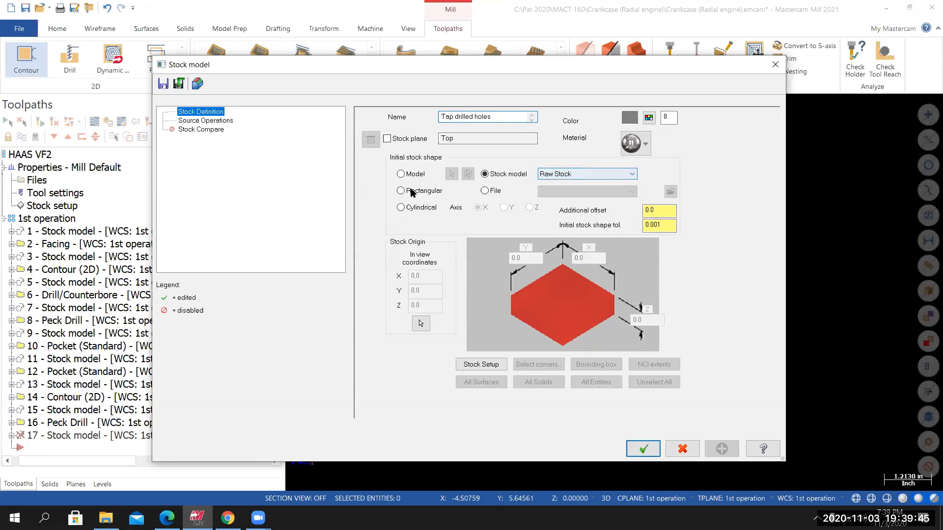
{"action": "left_click", "coordinate": [587, 173]}
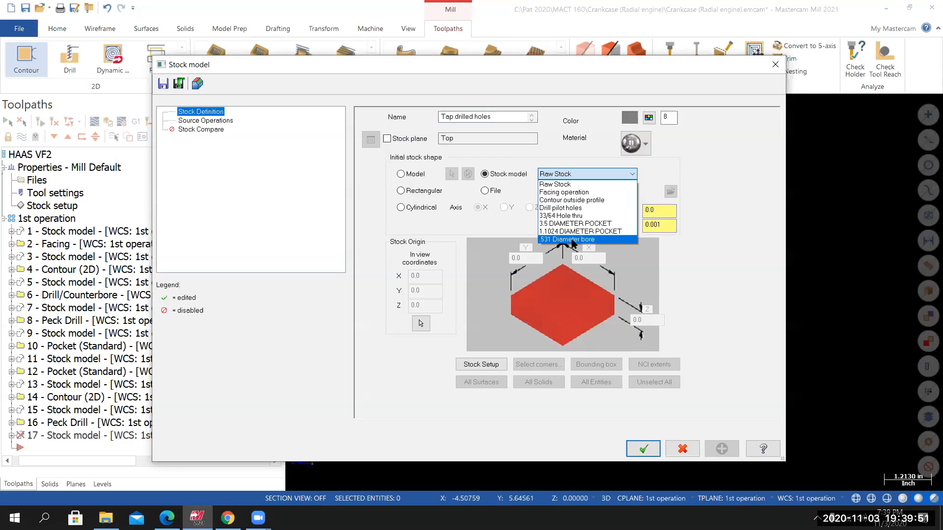
{"action": "left_click", "coordinate": [573, 240]}
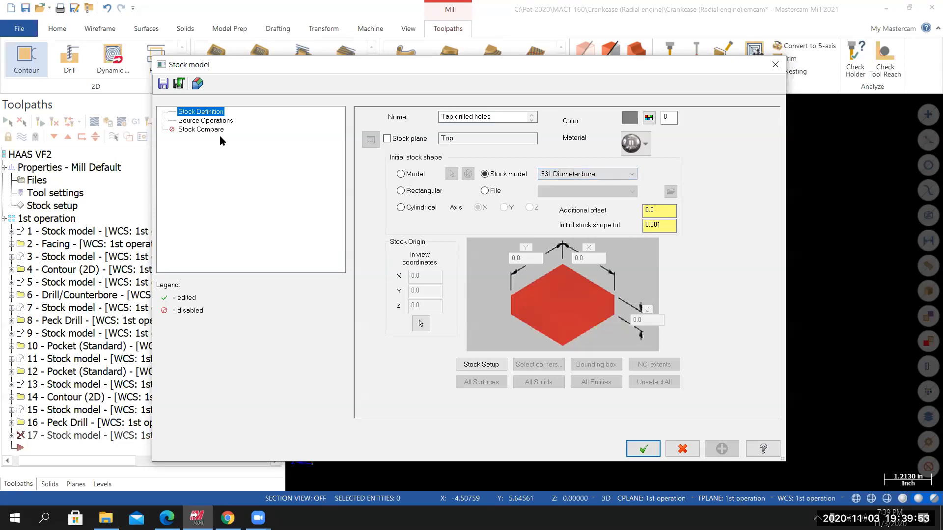
{"action": "left_click", "coordinate": [567, 179]}
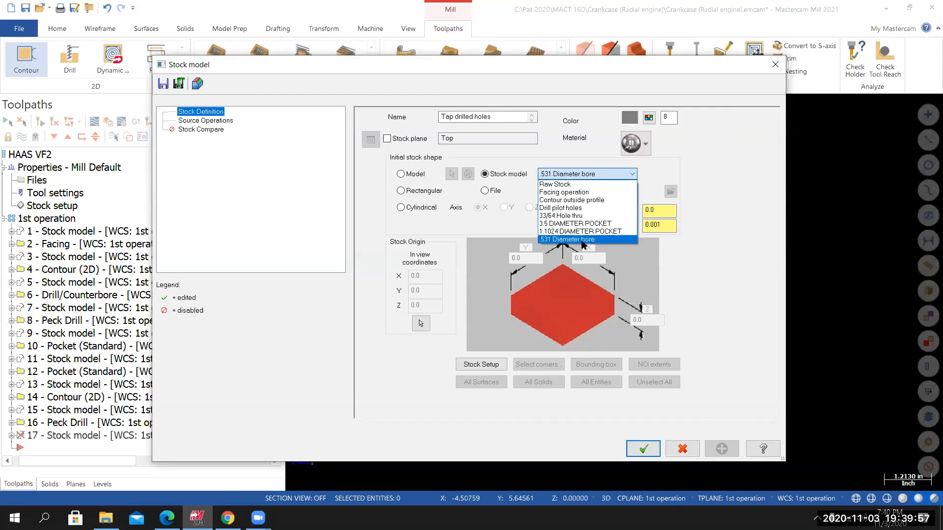
{"action": "left_click", "coordinate": [573, 241]}
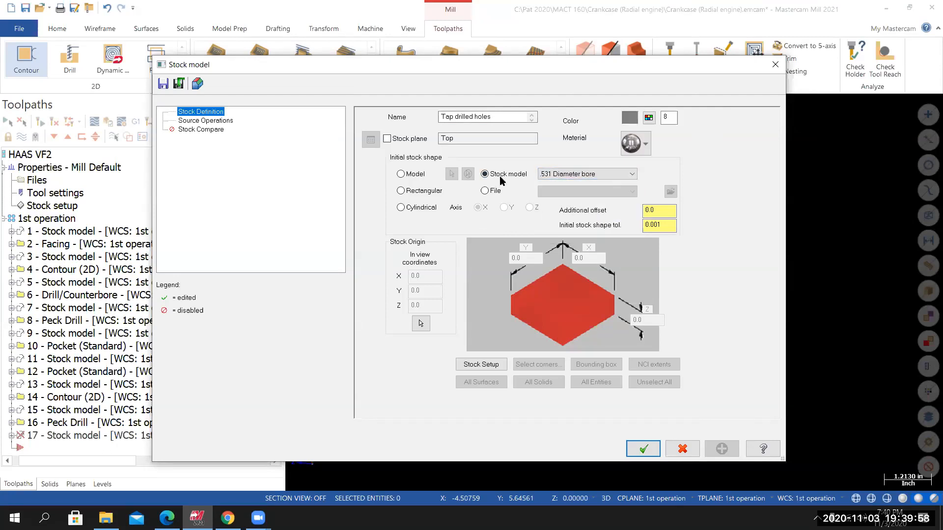
Assign the peck drilling as the source operation of the "Tap drilled holes" stock model and generate it.
{"action": "left_click", "coordinate": [213, 120]}
{"action": "left_click", "coordinate": [540, 222]}
{"action": "left_click", "coordinate": [644, 448]}
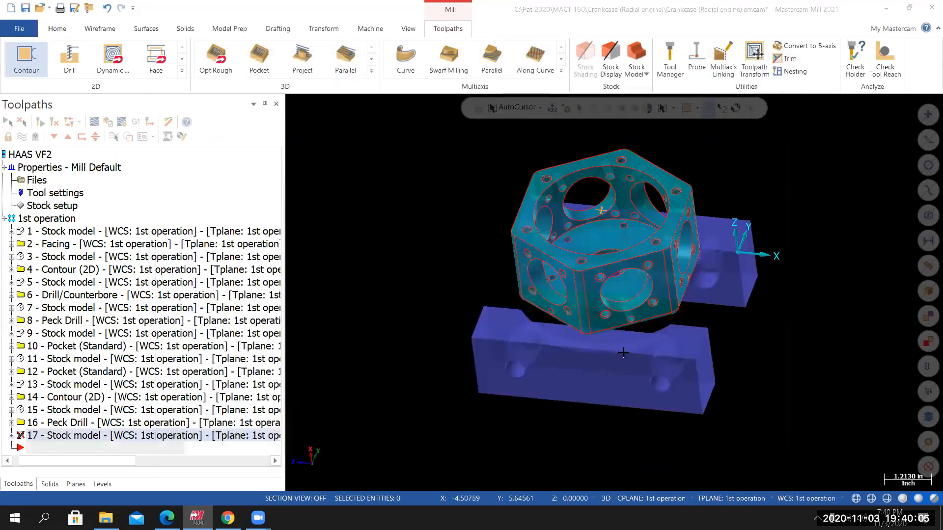
Inspect the generated stock model around the drilled corner holes from several angles.
{"action": "mouse_move", "coordinate": [620, 313]}
{"action": "middle_mouse_down"}
{"action": "mouse_move", "coordinate": [585, 287]}
{"action": "mouse_move", "coordinate": [585, 255]}
{"action": "middle_mouse_up"}
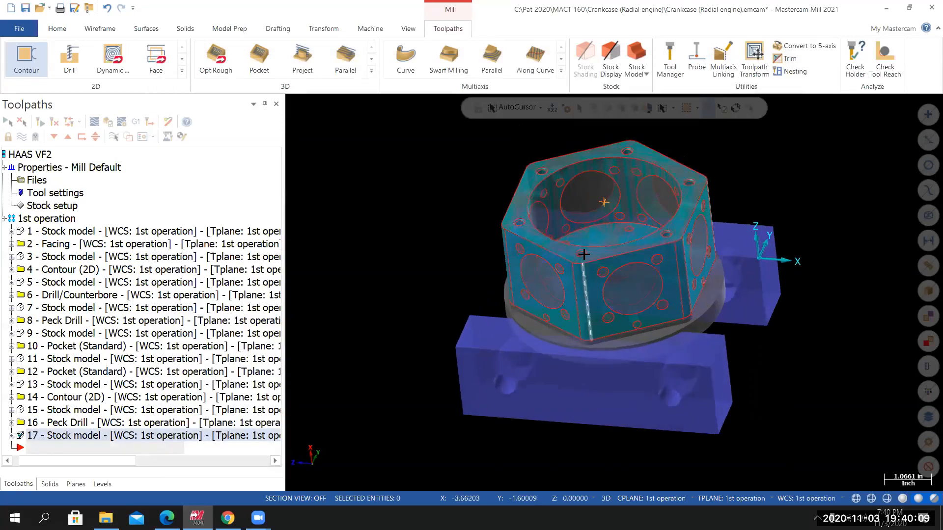
{"action": "scroll", "coordinate": [604, 277], "scroll_direction": "up", "scroll_amount": 3}
{"action": "scroll", "coordinate": [610, 301], "scroll_direction": "up", "scroll_amount": 3}
{"action": "mouse_move", "coordinate": [583, 298]}
{"action": "middle_mouse_down"}
{"action": "mouse_move", "coordinate": [607, 270]}
{"action": "mouse_move", "coordinate": [653, 252]}
{"action": "mouse_move", "coordinate": [611, 266]}
{"action": "middle_mouse_up"}
{"action": "scroll", "coordinate": [629, 260], "scroll_direction": "down", "scroll_amount": 6}
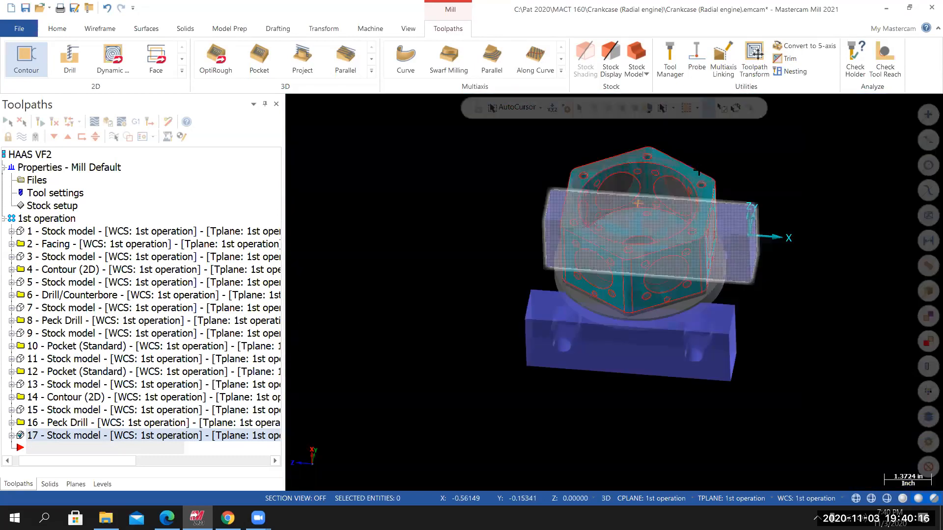
{"action": "scroll", "coordinate": [698, 172], "scroll_direction": "up", "scroll_amount": 2}
{"action": "middle_click_drag", "start_coordinate": [681, 175], "coordinate": [703, 170]}
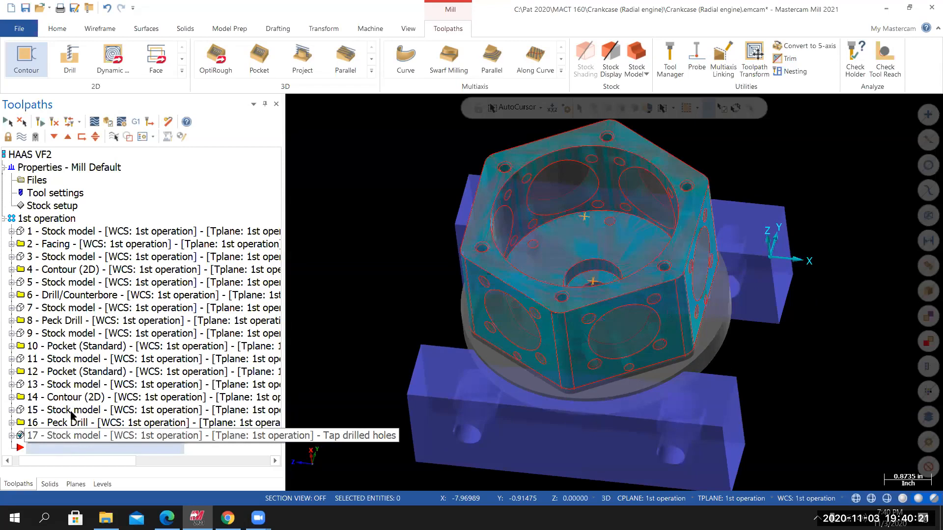
Hide the "Tap drilled holes" stock model and examine the holes in the crankcase solid.
{"action": "left_click", "coordinate": [22, 136]}
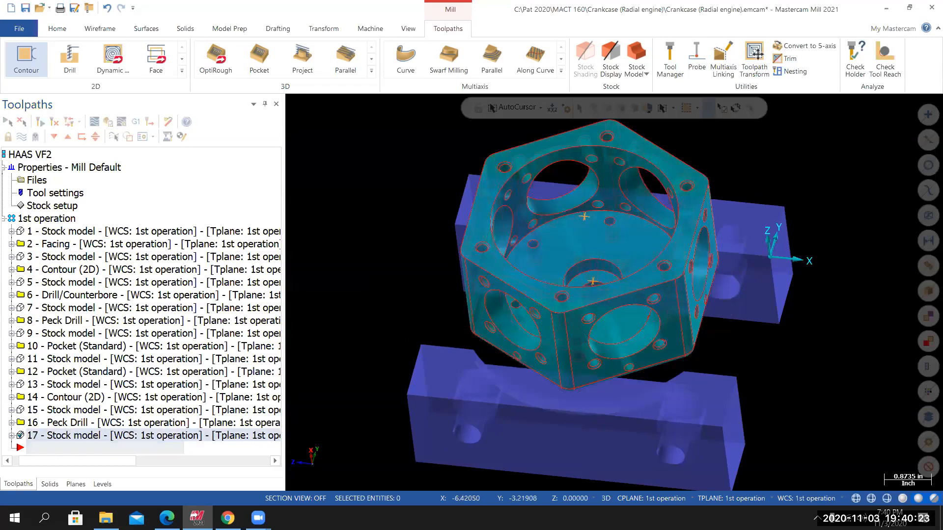
{"action": "middle_click_drag", "start_coordinate": [587, 255], "coordinate": [586, 216]}
{"action": "mouse_move", "coordinate": [530, 283]}
{"action": "middle_mouse_down"}
{"action": "mouse_move", "coordinate": [503, 277]}
{"action": "mouse_move", "coordinate": [478, 301]}
{"action": "mouse_move", "coordinate": [523, 310]}
{"action": "middle_mouse_up"}
{"action": "middle_click_drag", "start_coordinate": [525, 303], "coordinate": [529, 225]}
{"action": "scroll", "coordinate": [529, 225], "scroll_direction": "up", "scroll_amount": 1}
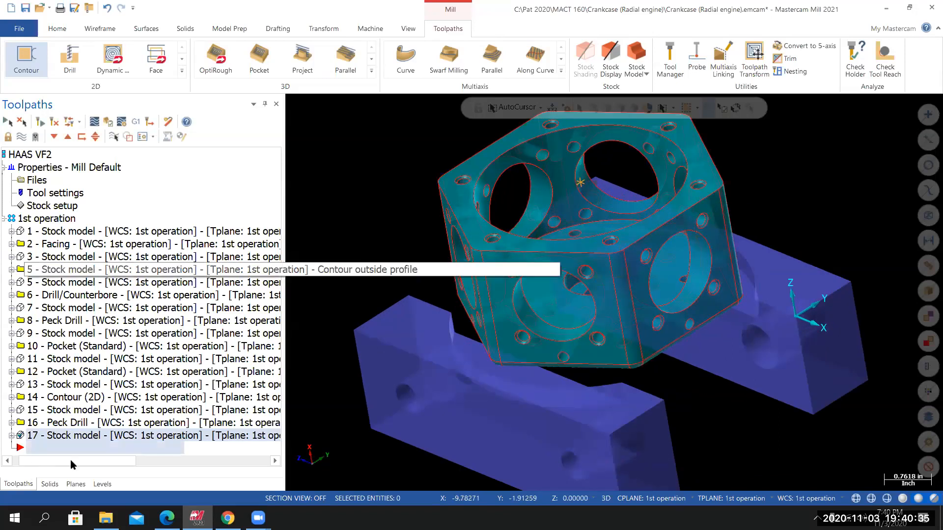
Duplicate peck drill operation 16 and paste the copy after the "Tap drilled holes" stock model.
{"action": "left_click", "coordinate": [58, 424]}
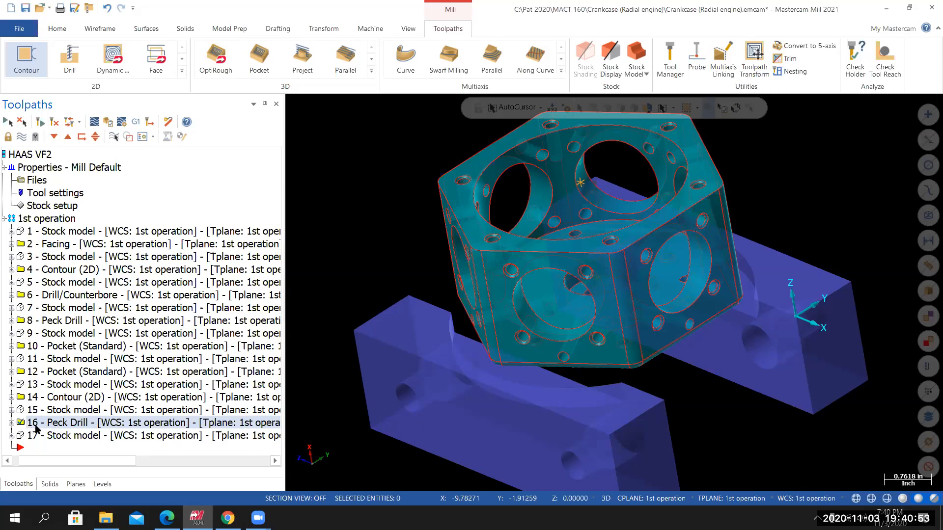
{"action": "right_click", "coordinate": [60, 423]}
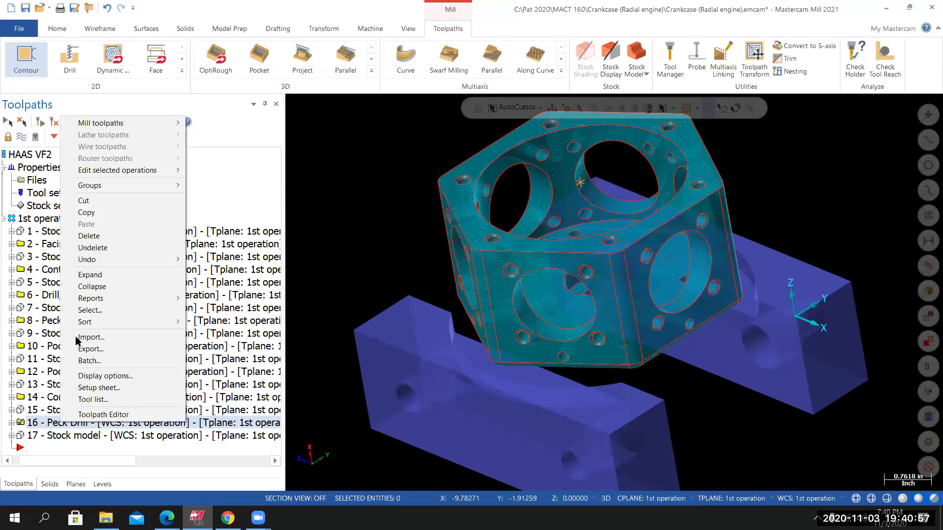
{"action": "left_click", "coordinate": [88, 212]}
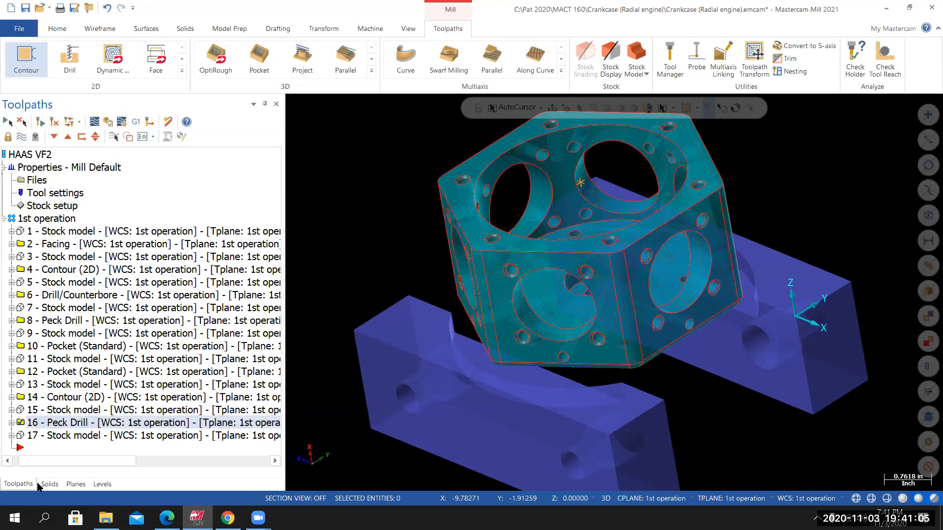
{"action": "right_click", "coordinate": [23, 452]}
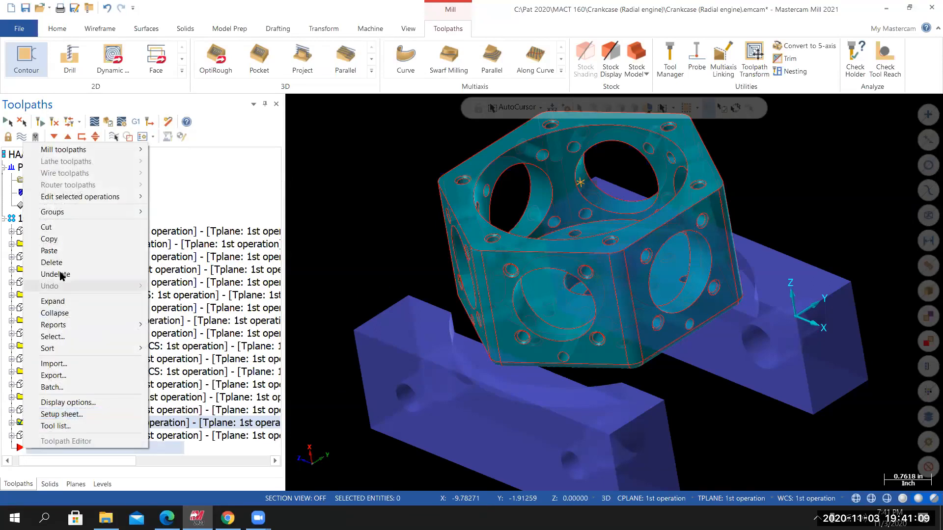
{"action": "left_click", "coordinate": [56, 251]}
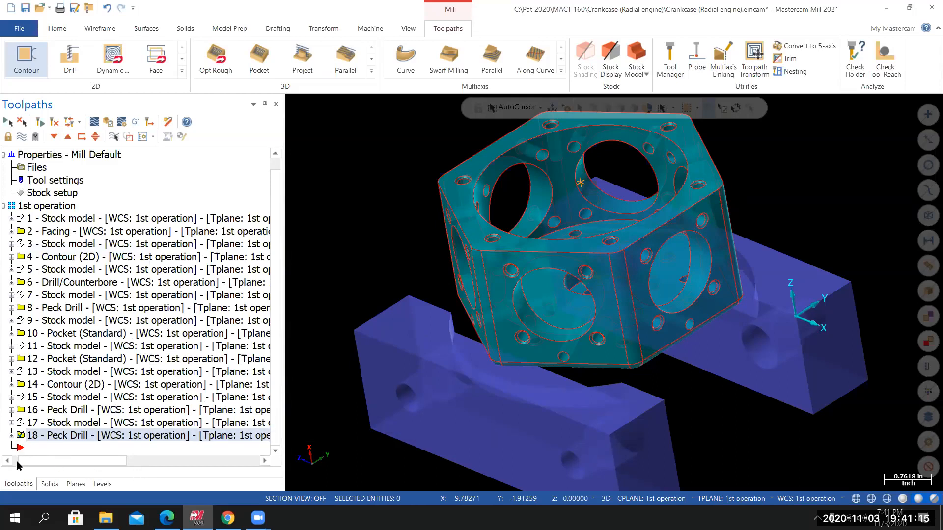
Expand the copied peck drill operation and open the tool settings in its parameters.
{"action": "left_click", "coordinate": [12, 435]}
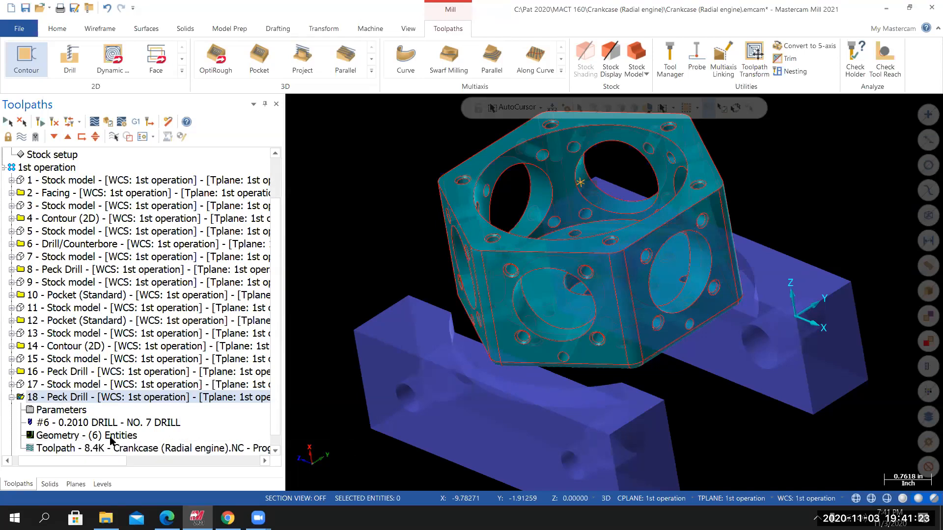
{"action": "left_click", "coordinate": [65, 412]}
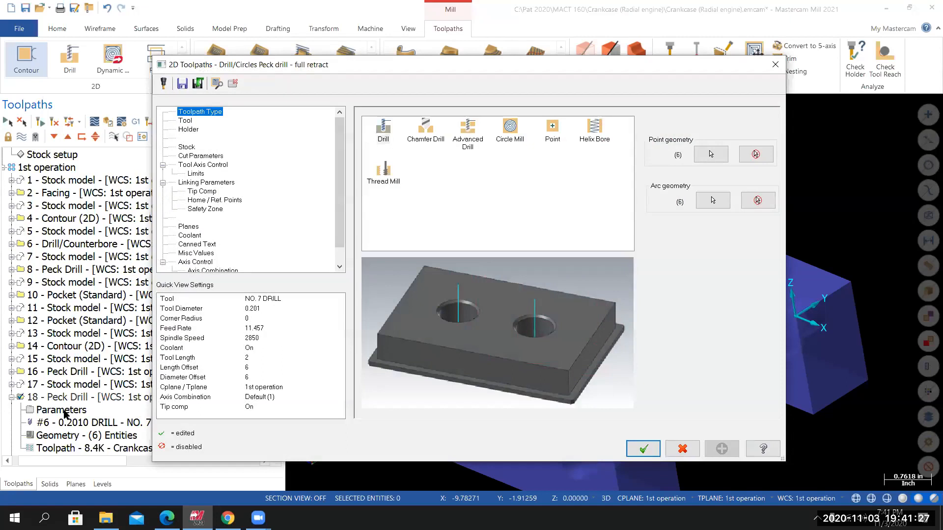
{"action": "left_click", "coordinate": [185, 120]}
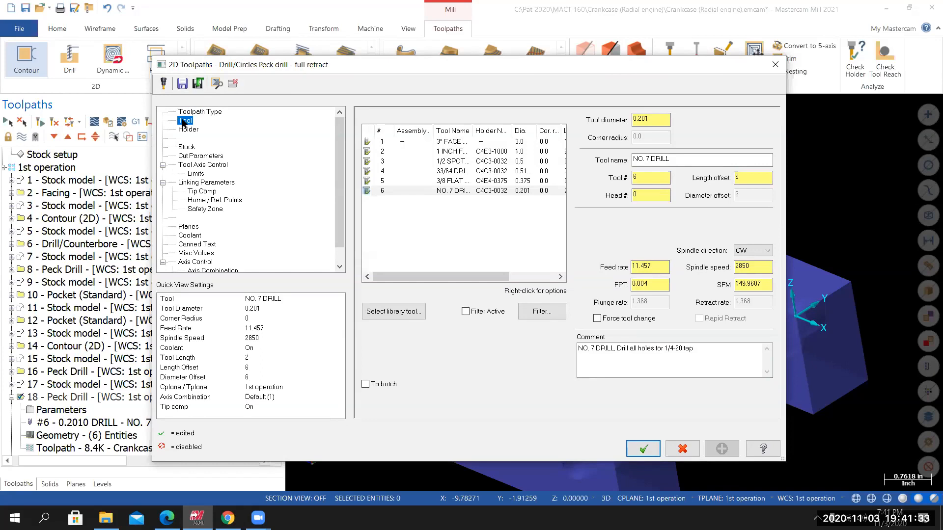
Switch to the browser, close the duplicate crankcase_inch.pdf tabs, check the 1/4-20 UNC hole callout on the 4.000 diameter circle, and return to Mastercam.
{"action": "left_click", "coordinate": [228, 519]}
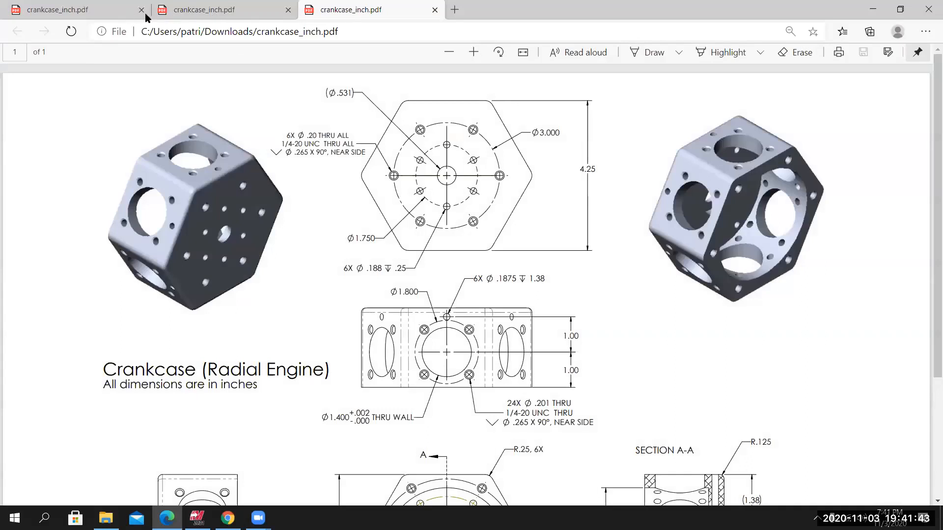
{"action": "left_click", "coordinate": [141, 10]}
{"action": "left_click", "coordinate": [142, 10]}
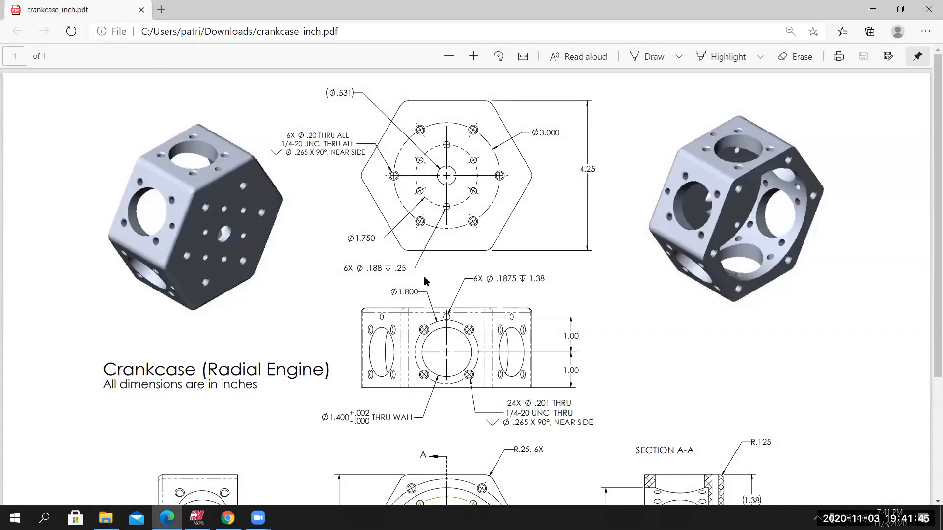
{"action": "scroll", "coordinate": [505, 399], "scroll_direction": "down", "scroll_amount": 3}
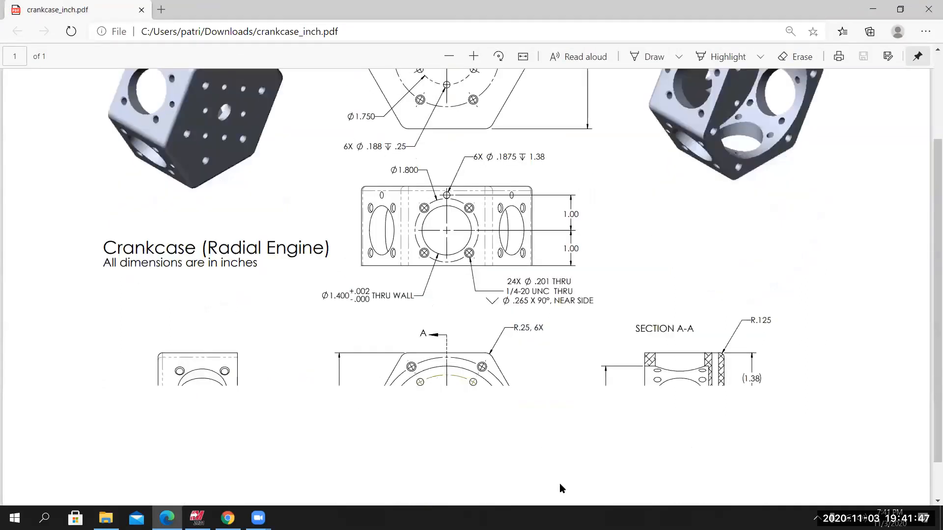
{"action": "scroll", "coordinate": [563, 467], "scroll_direction": "up", "scroll_amount": 2, "text": "ctrl"}
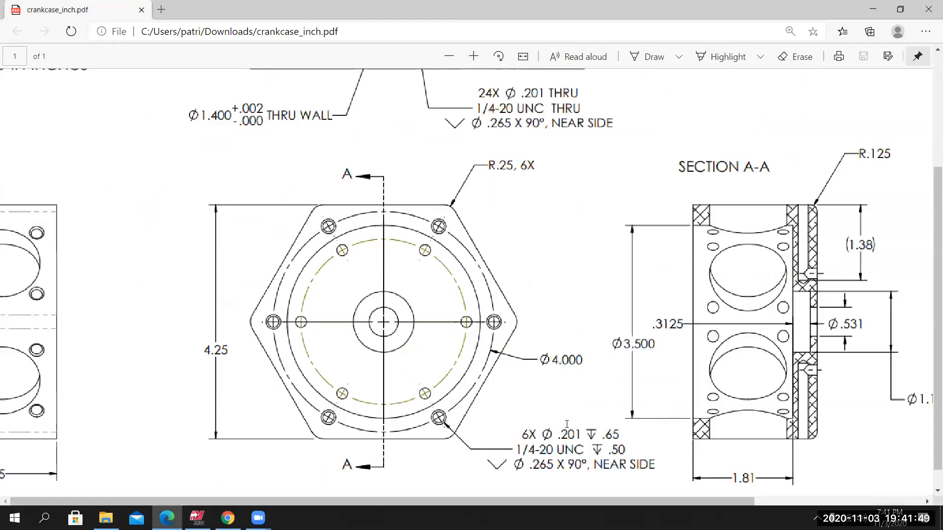
{"action": "scroll", "coordinate": [565, 442], "scroll_direction": "up", "scroll_amount": 2, "text": "ctrl"}
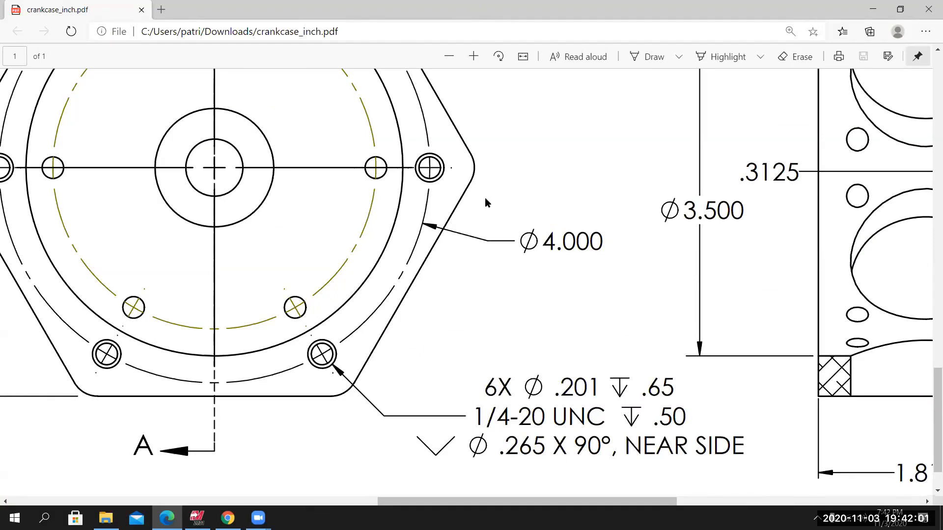
{"action": "key", "text": "alt+Tab"}
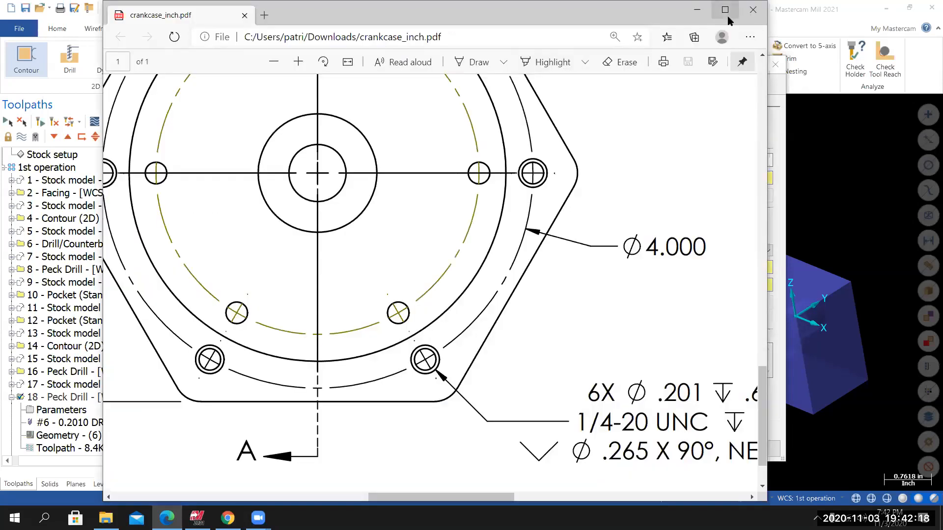
{"action": "left_click", "coordinate": [727, 13]}
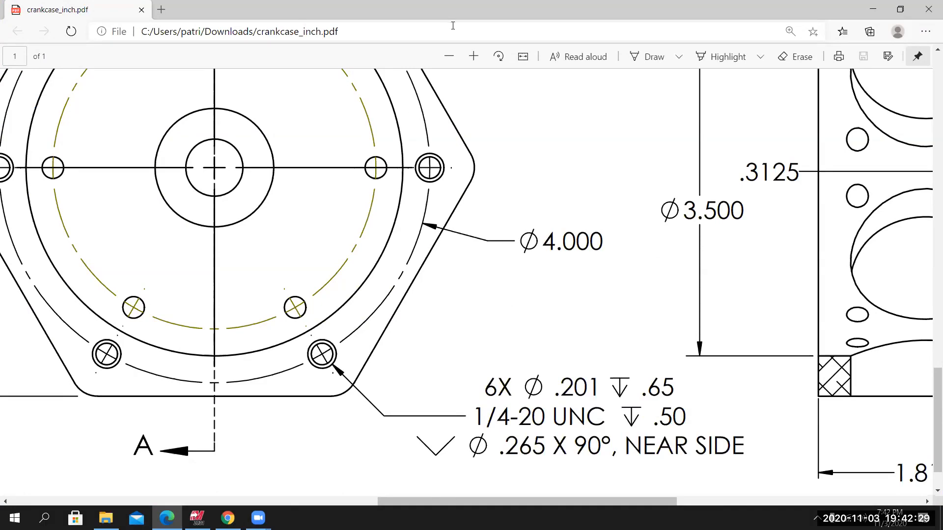
{"action": "left_click_drag", "start_coordinate": [39, 76], "coordinate": [0, 79]}
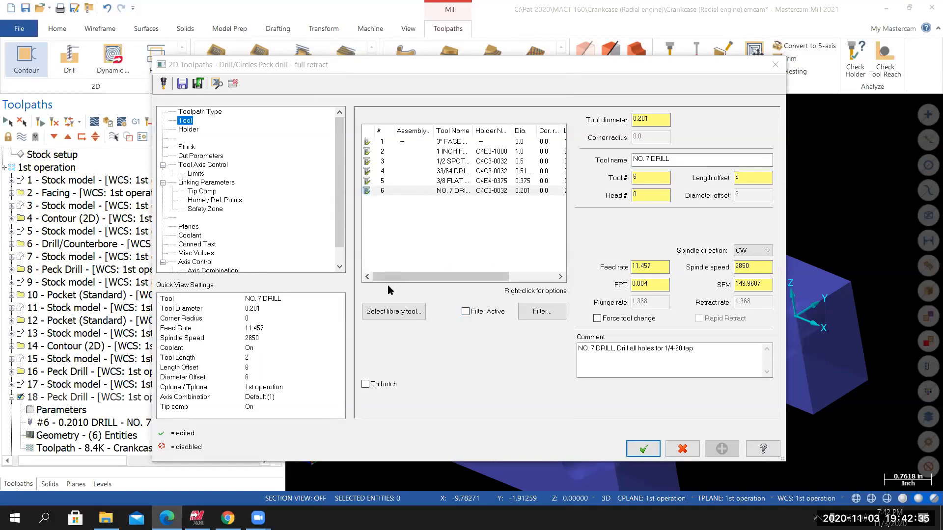
Filter the tool library to show only right-hand taps instead of drills.
{"action": "left_click", "coordinate": [388, 313]}
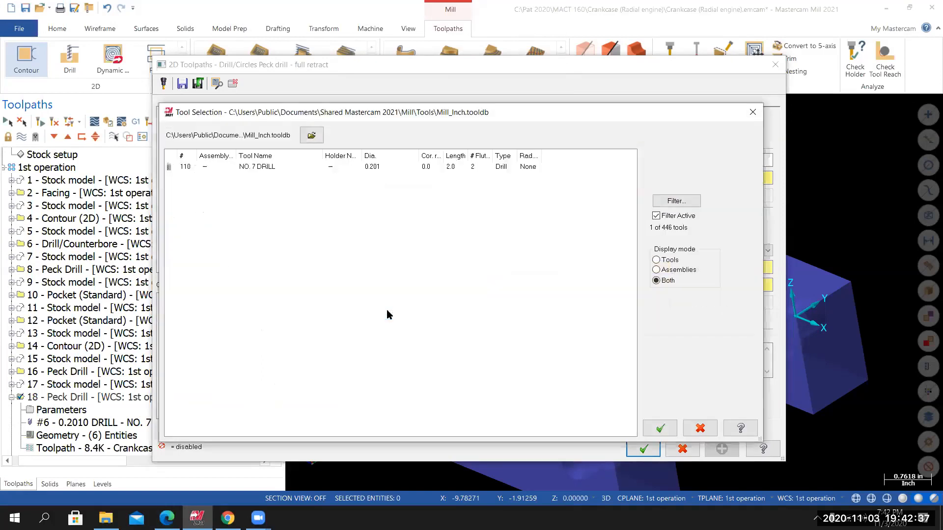
{"action": "left_click", "coordinate": [672, 201]}
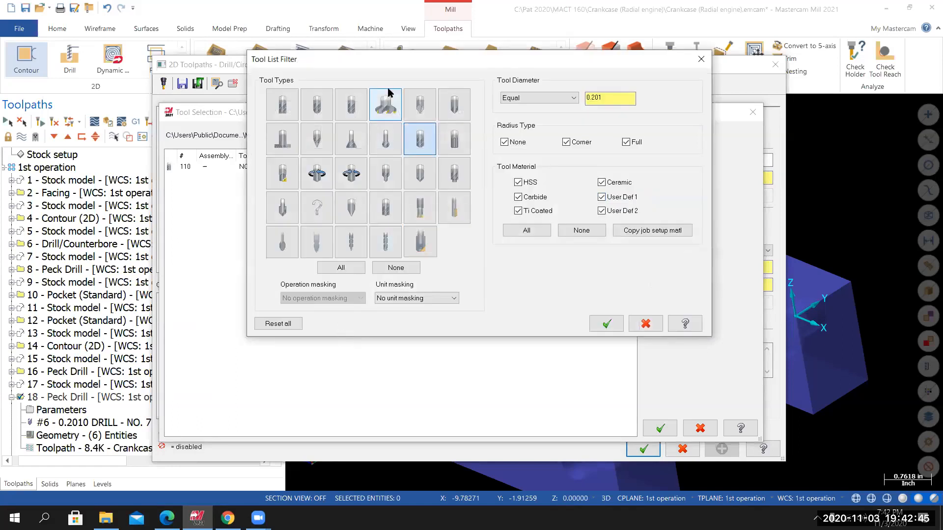
{"action": "left_click", "coordinate": [396, 269]}
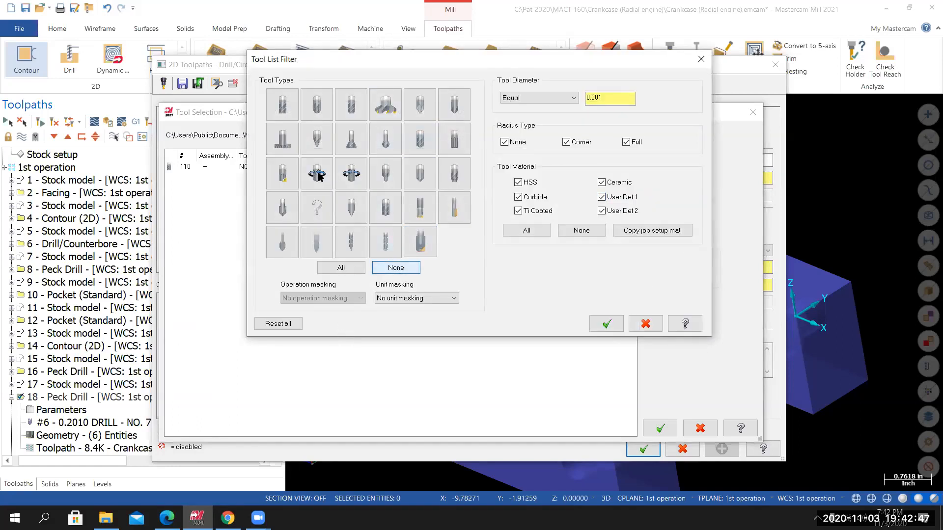
{"action": "left_click", "coordinate": [323, 181]}
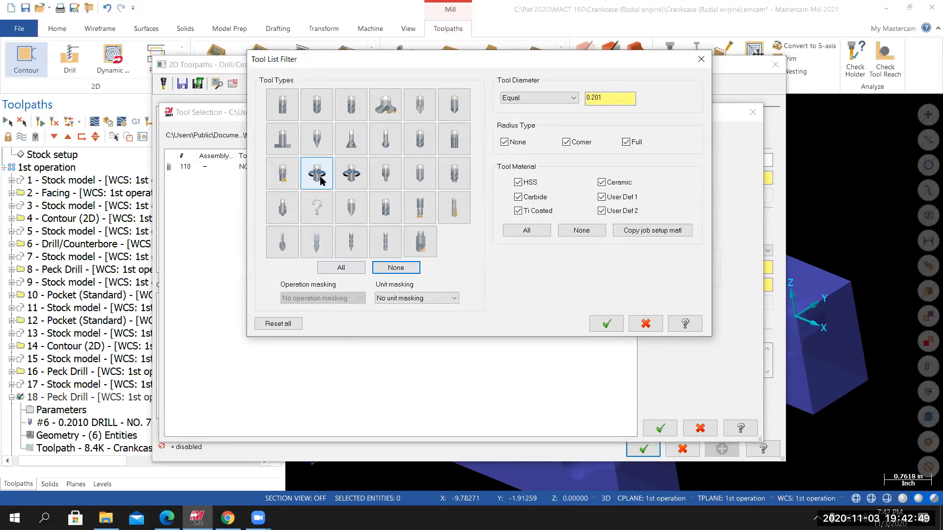
{"action": "left_click", "coordinate": [347, 178]}
{"action": "left_click", "coordinate": [317, 173]}
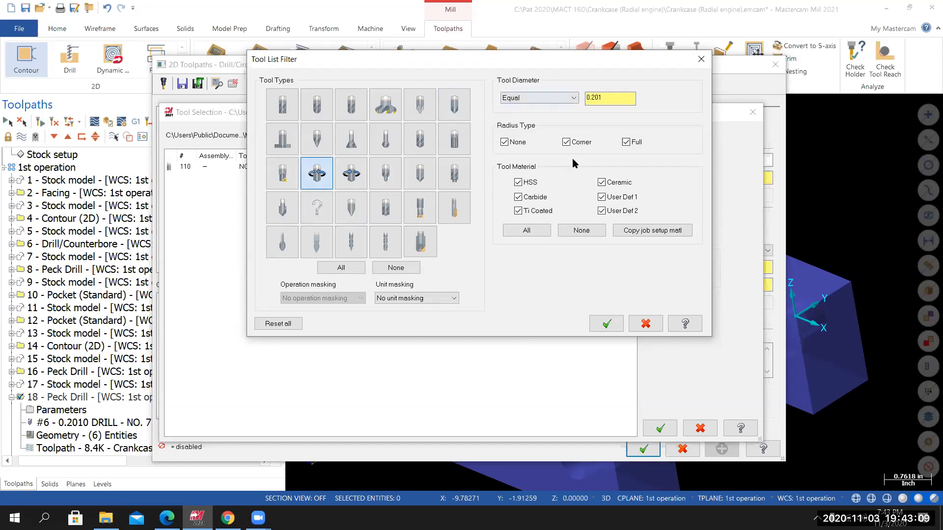
{"action": "left_click", "coordinate": [608, 323]}
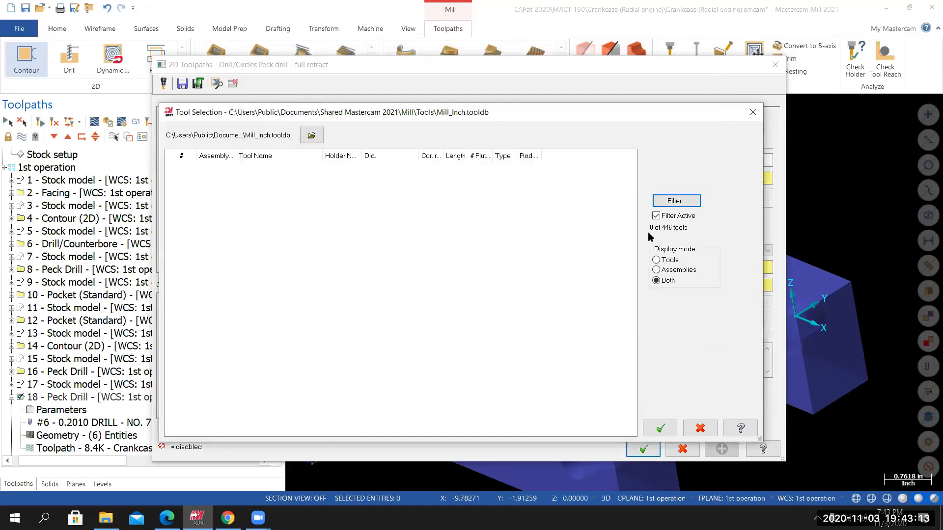
Set the filter's tool diameter to 0.25 and assign the 1/4-20 TAPRH tool to the copied operation.
{"action": "left_click", "coordinate": [669, 202]}
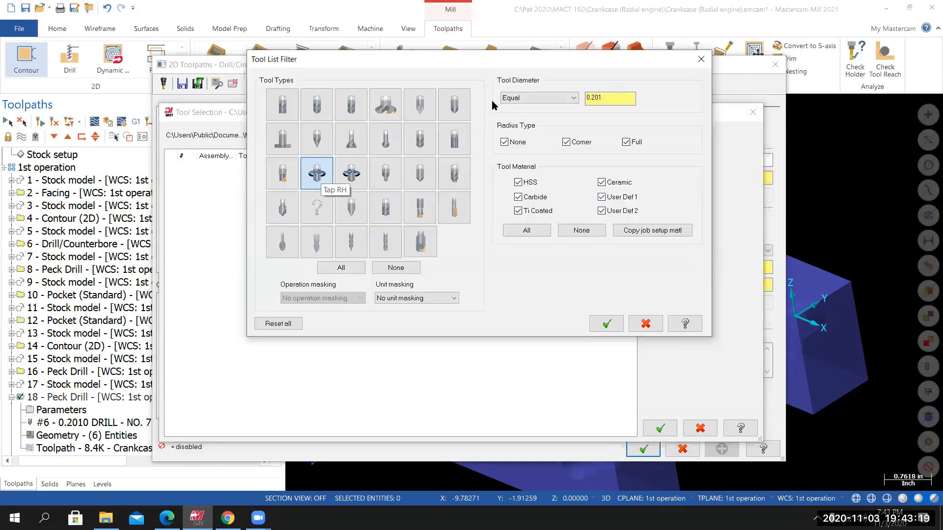
{"action": "double_click", "coordinate": [600, 98]}
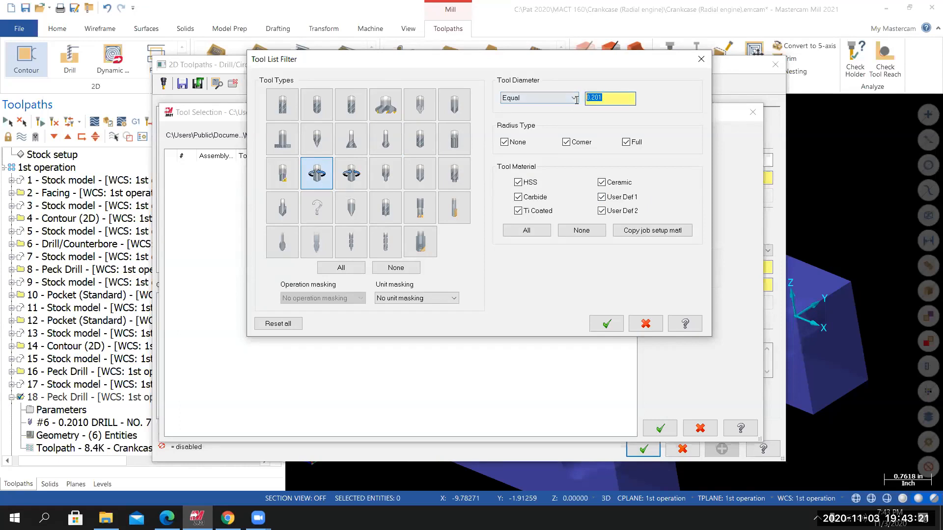
{"action": "type", "text": ".25"}
{"action": "key", "text": "Tab"}
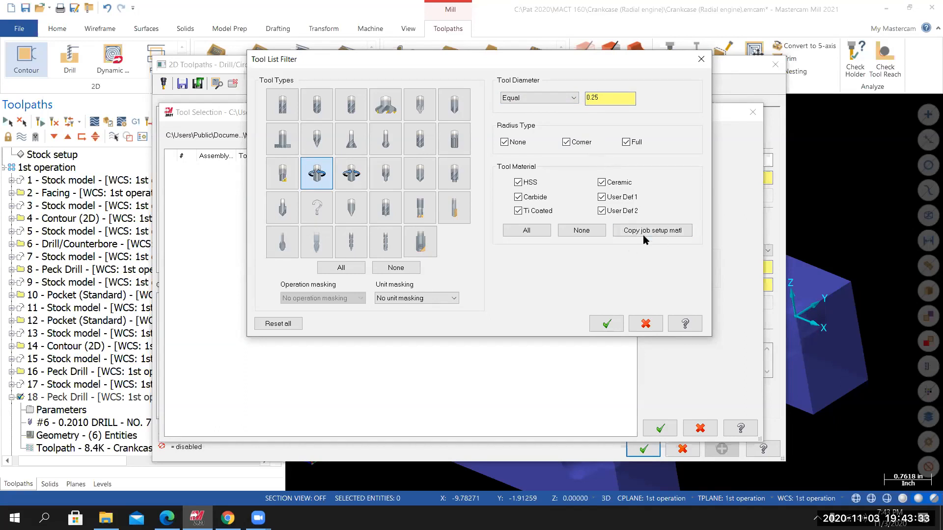
{"action": "left_click", "coordinate": [608, 323]}
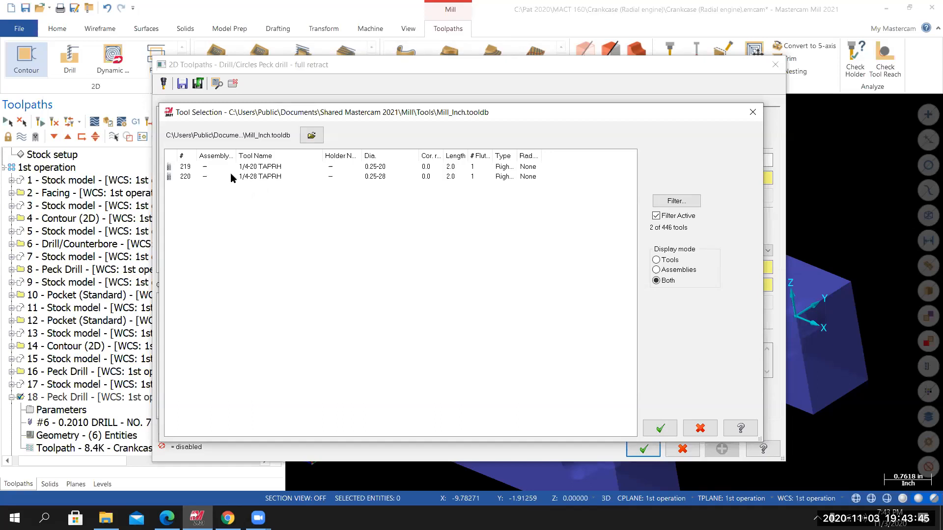
{"action": "double_click", "coordinate": [185, 168]}
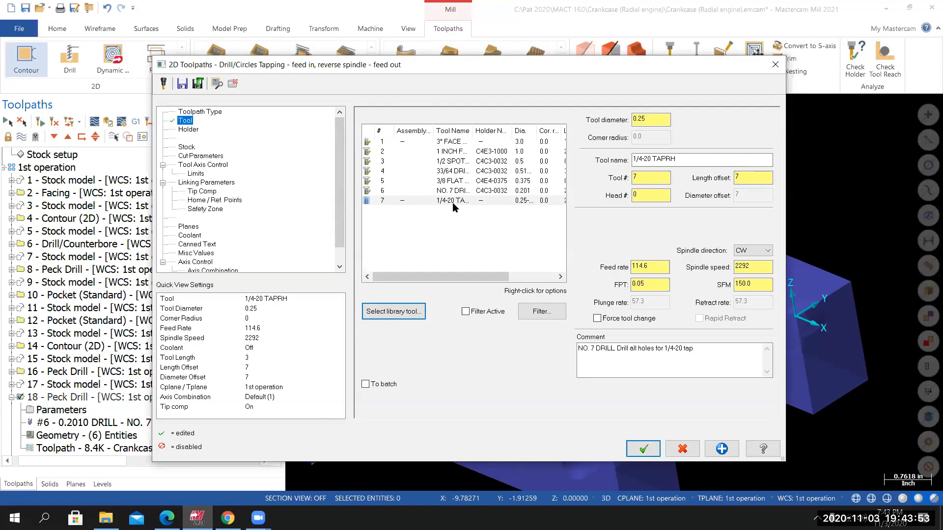
Edit the 1/4-20 TAPRH tool's geometry, setting its cutting length to 1 and its shoulder length to 1.5.
{"action": "right_click", "coordinate": [399, 201]}
{"action": "left_click", "coordinate": [432, 232]}
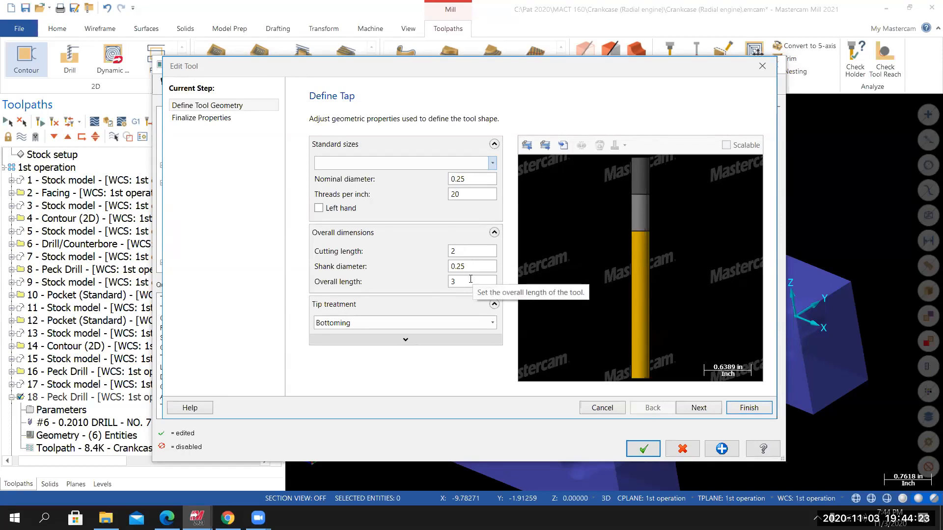
{"action": "left_click", "coordinate": [465, 251]}
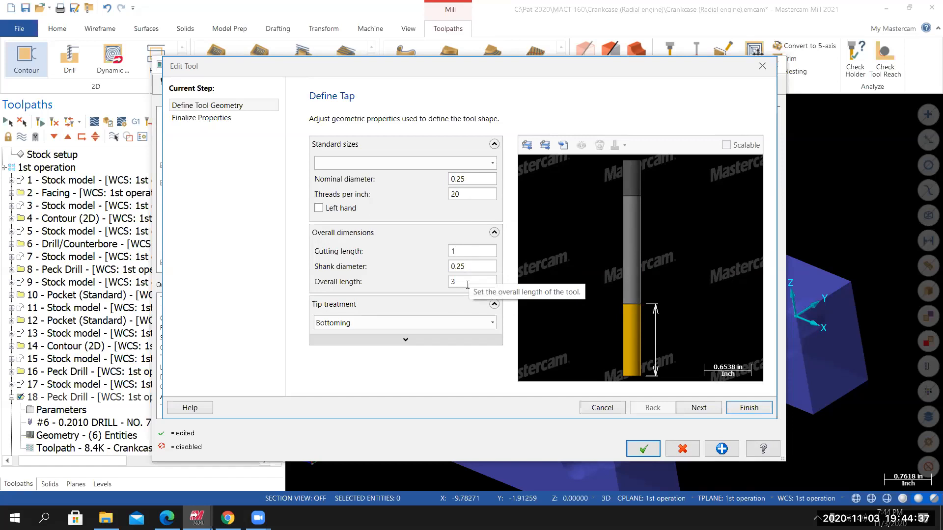
{"action": "left_click", "coordinate": [406, 341]}
{"action": "left_click", "coordinate": [464, 356]}
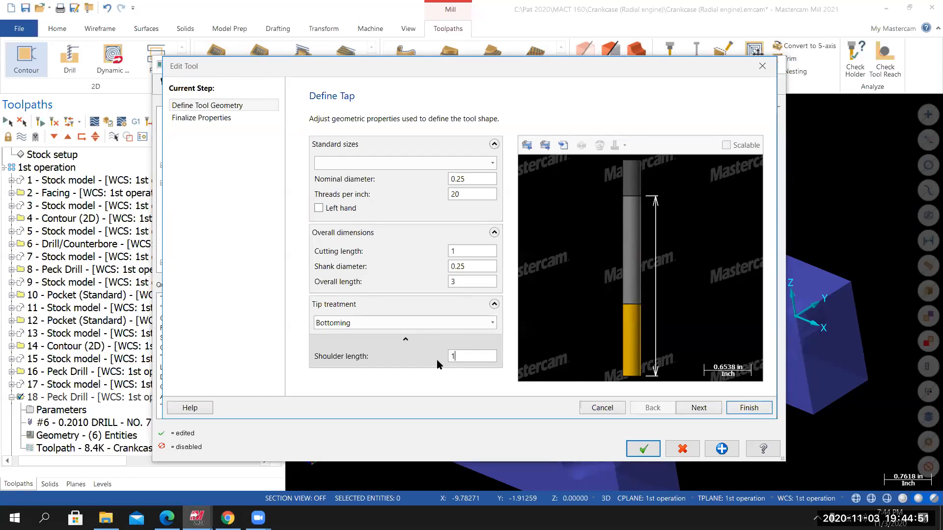
{"action": "type", "text": ".5"}
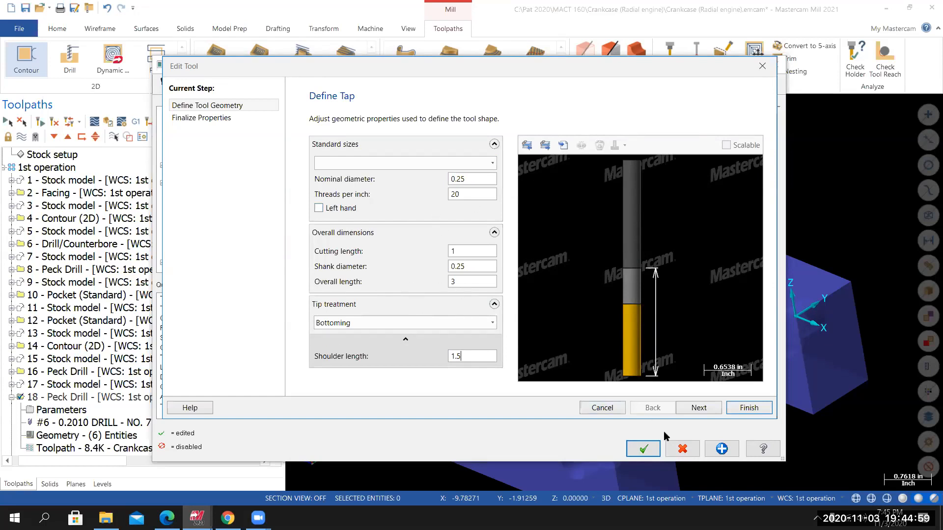
Turn on flood coolant in the tap's final properties and finish editing the tool.
{"action": "left_click", "coordinate": [699, 410]}
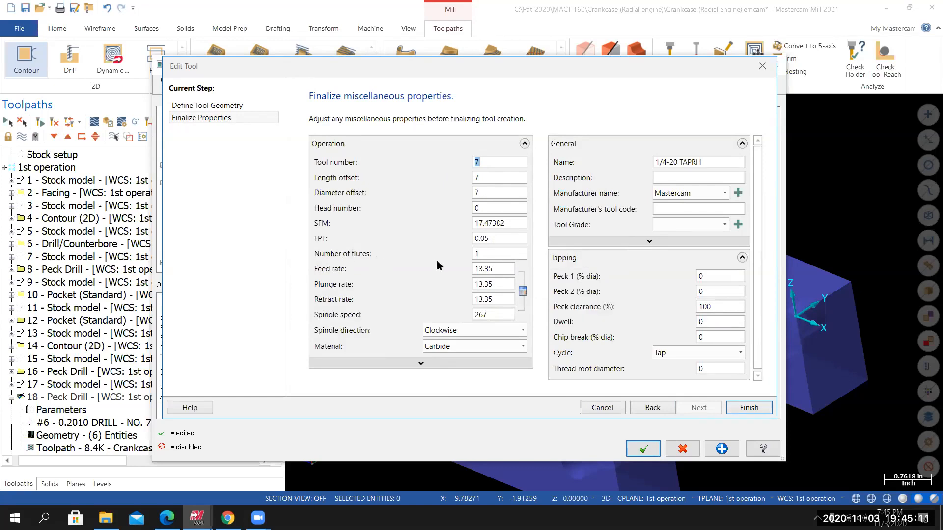
{"action": "left_click", "coordinate": [403, 365]}
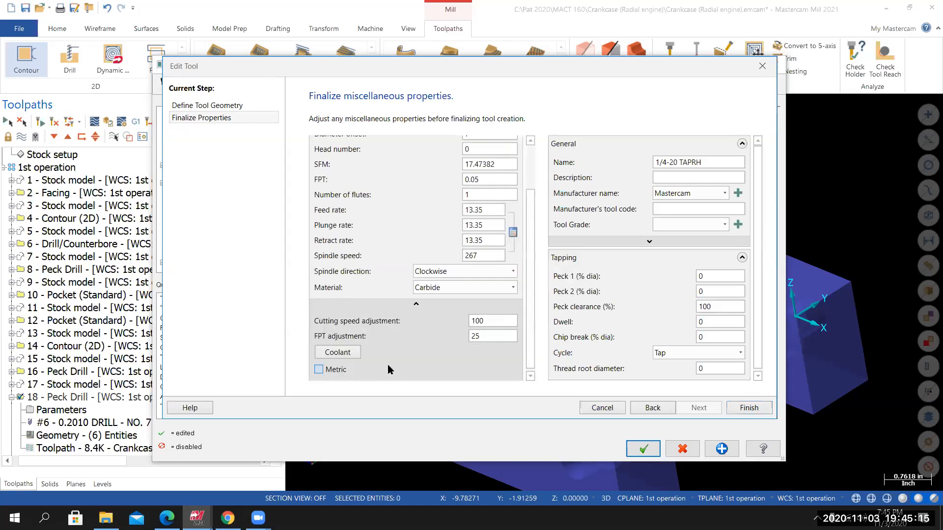
{"action": "left_click", "coordinate": [338, 352]}
{"action": "left_click", "coordinate": [415, 103]}
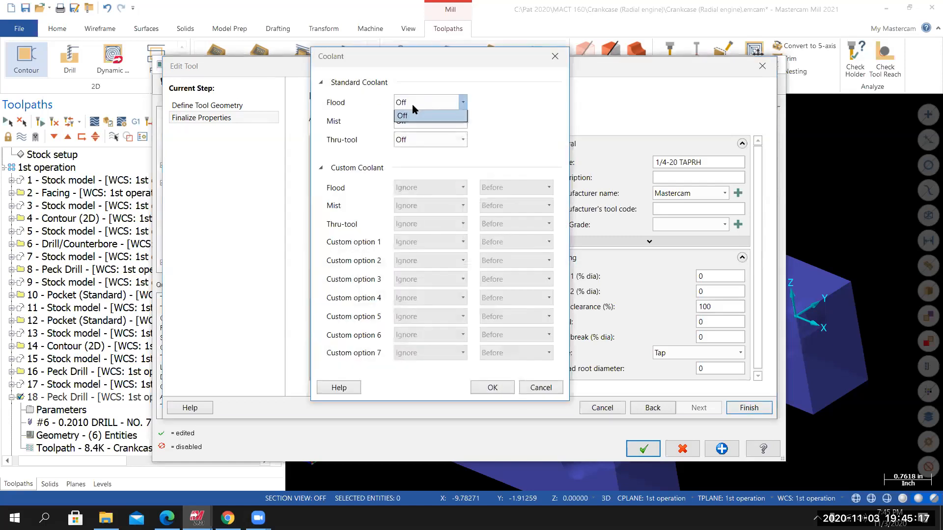
{"action": "left_click", "coordinate": [413, 115]}
{"action": "left_click", "coordinate": [492, 387]}
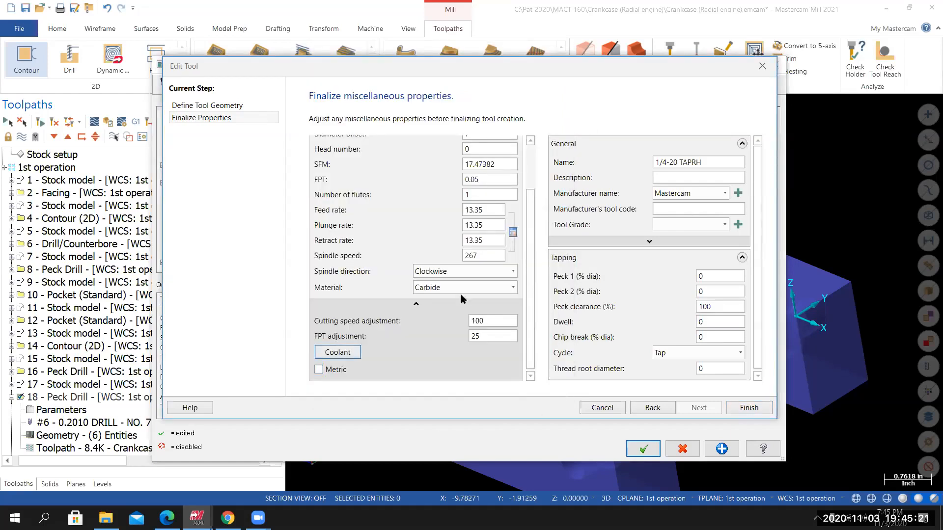
{"action": "left_click", "coordinate": [748, 409]}
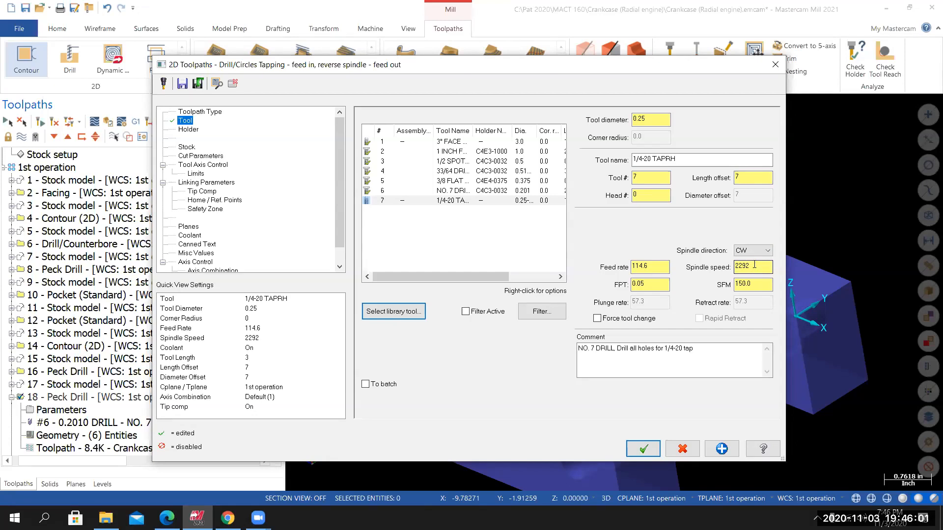
Open Calculator to work out the tap's feed per revolution as 1 ÷ 20, and return to Mastercam.
{"action": "key", "text": "Tab"}
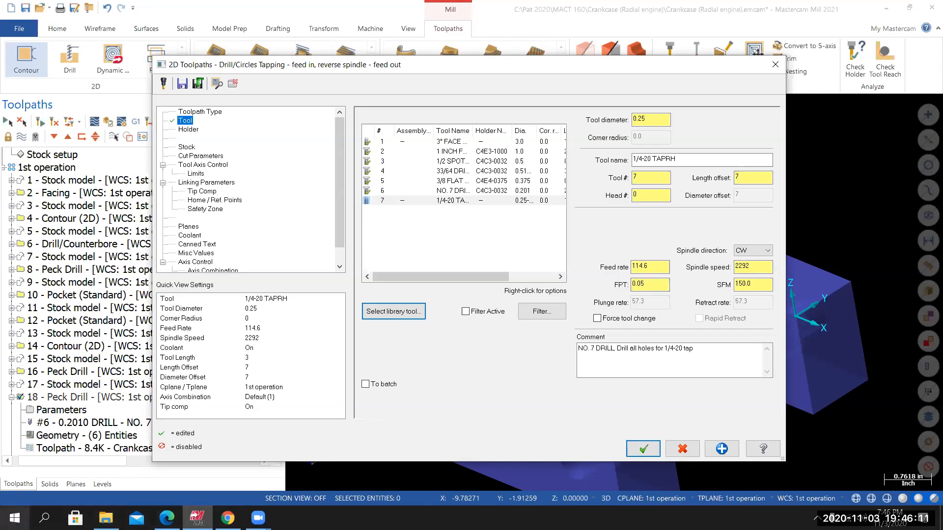
{"action": "left_click", "coordinate": [45, 519]}
{"action": "type", "text": "cal"}
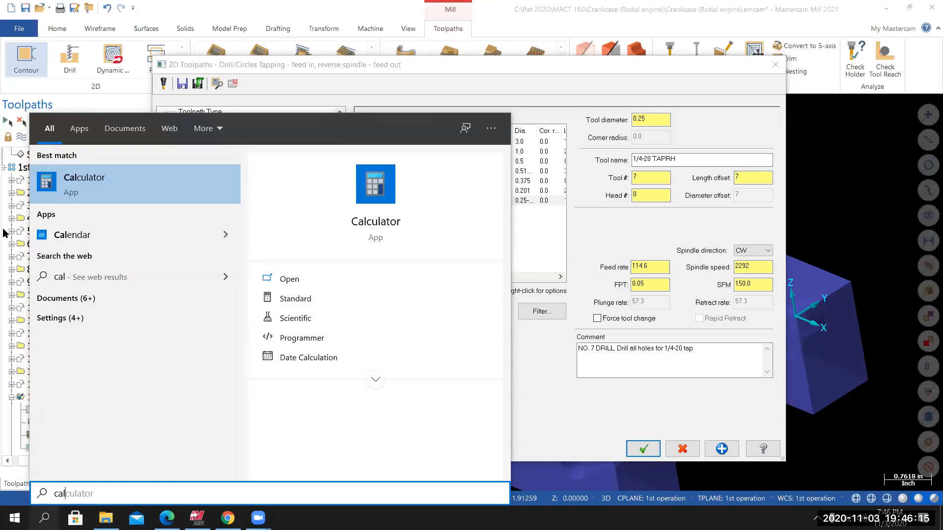
{"action": "key", "text": "Return"}
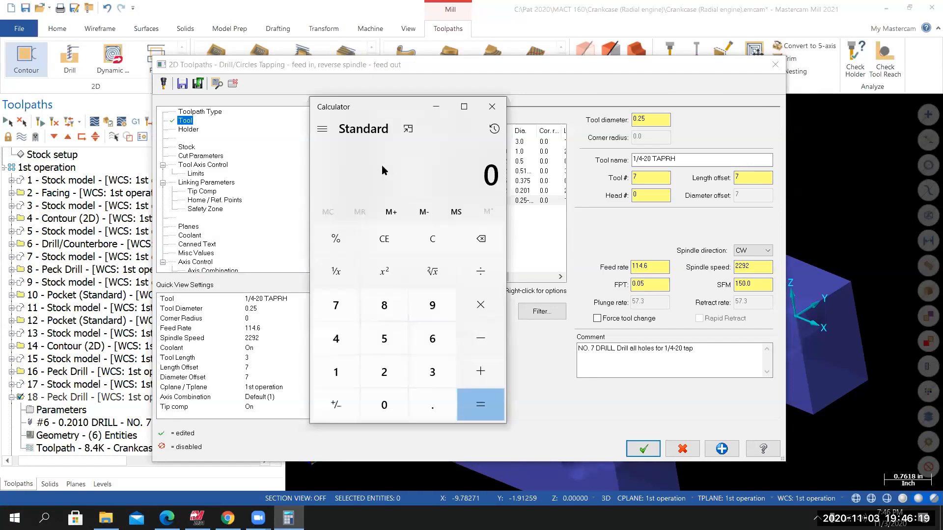
{"action": "left_click_drag", "start_coordinate": [400, 106], "coordinate": [157, 139]}
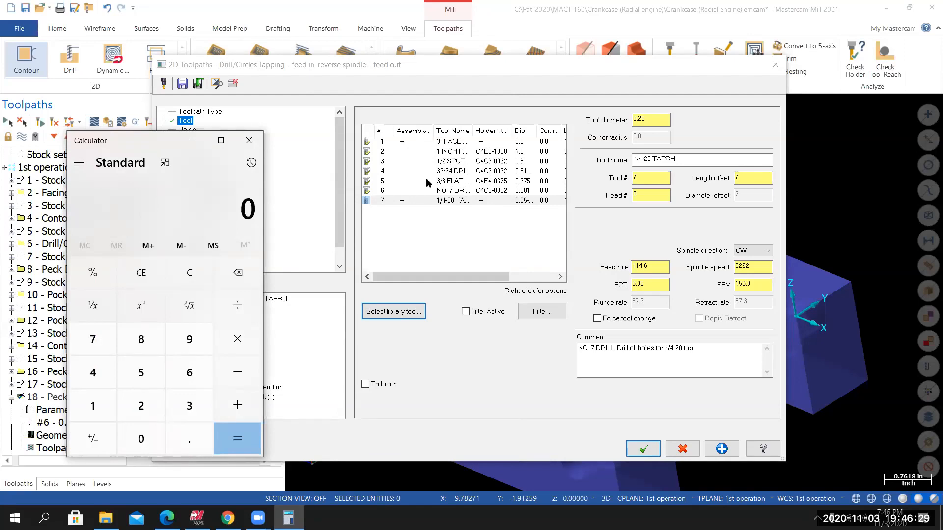
{"action": "left_click_drag", "start_coordinate": [166, 136], "coordinate": [238, 96]}
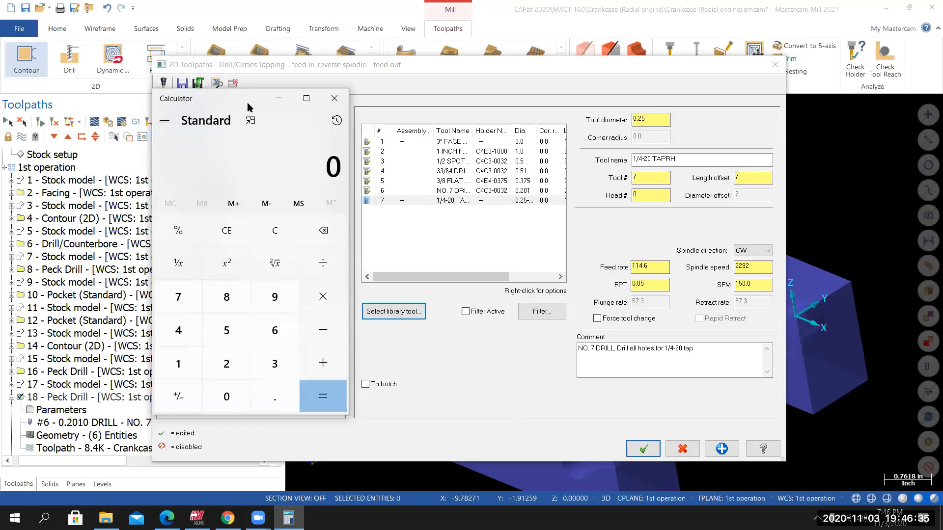
{"action": "left_click", "coordinate": [189, 369]}
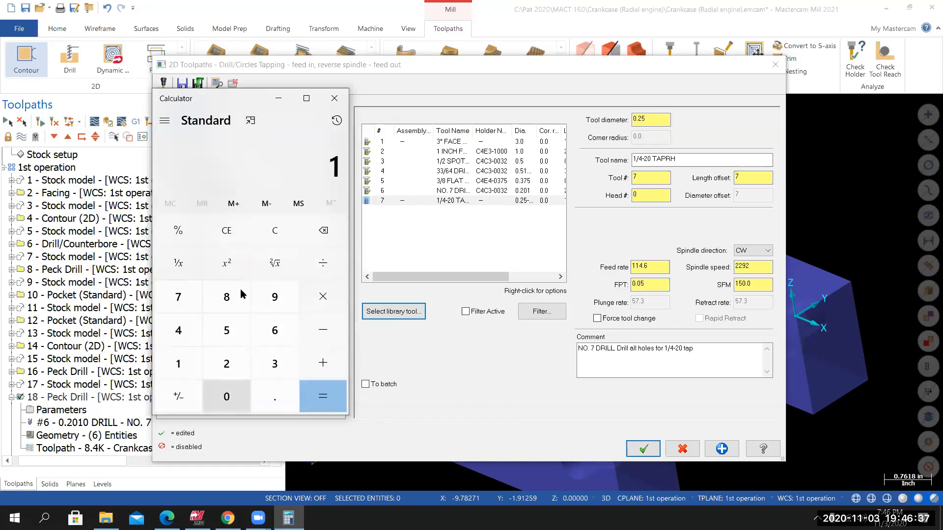
{"action": "left_click", "coordinate": [320, 263]}
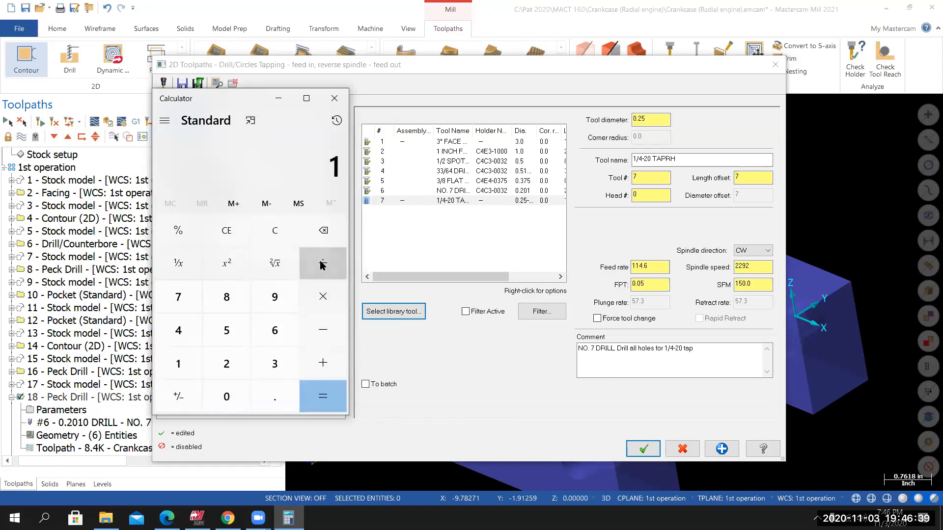
{"action": "left_click", "coordinate": [230, 362]}
{"action": "left_click", "coordinate": [227, 397]}
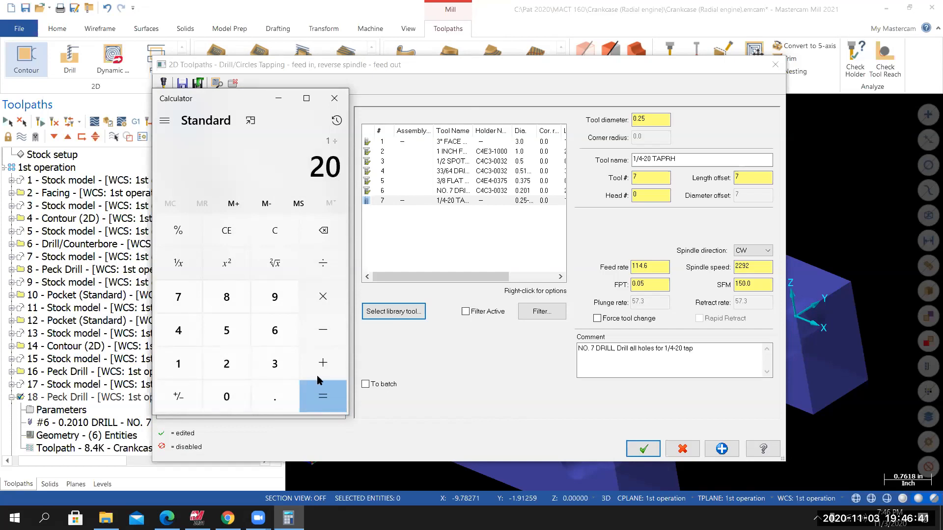
{"action": "left_click", "coordinate": [321, 398]}
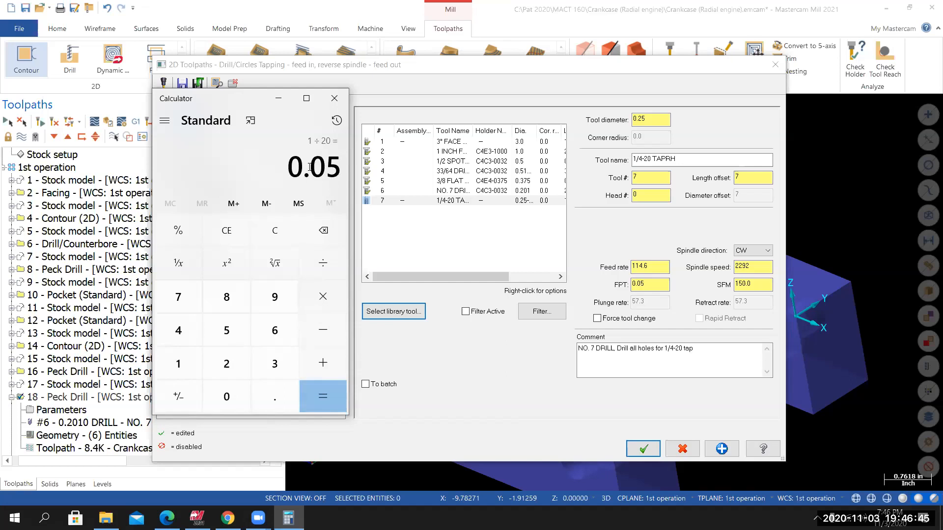
{"action": "left_click", "coordinate": [147, 187]}
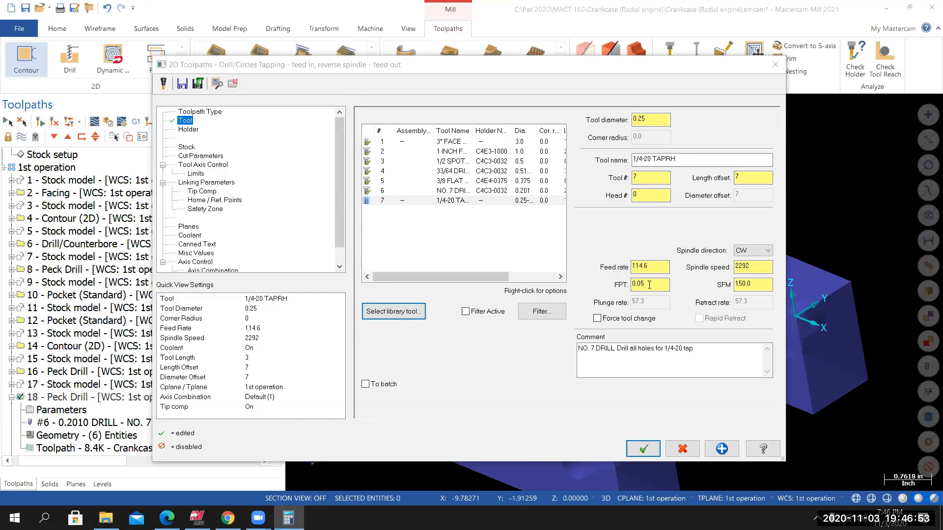
Set the tapping operation's spindle speed to 200.
{"action": "left_click", "coordinate": [765, 285]}
{"action": "left_click", "coordinate": [662, 266]}
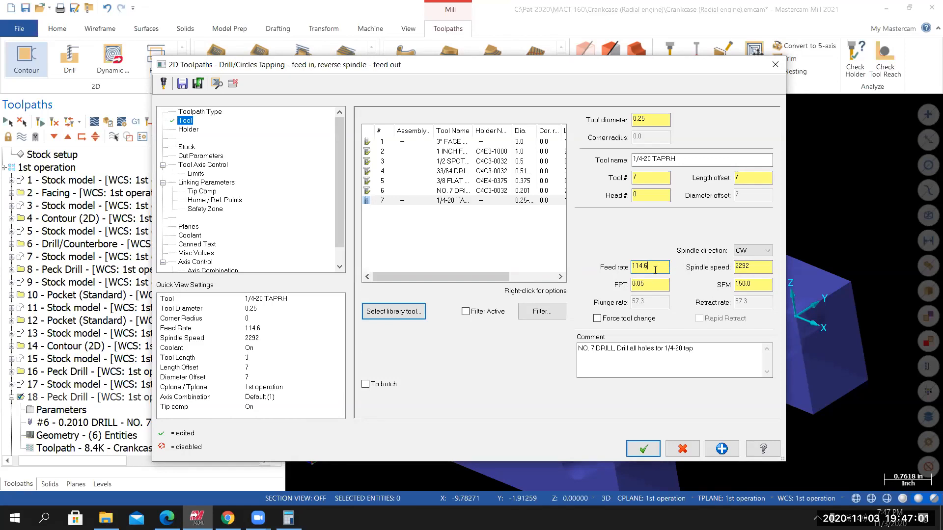
{"action": "left_click", "coordinate": [661, 289]}
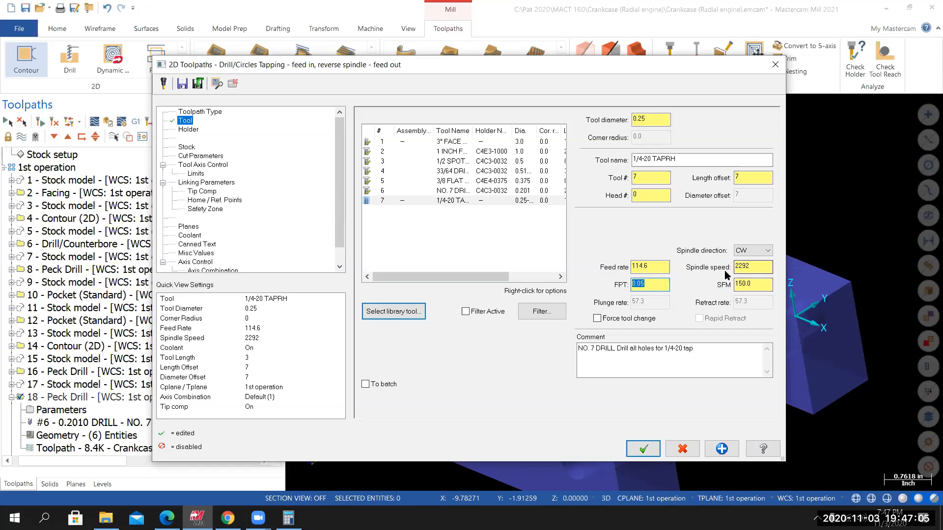
{"action": "type", "text": "200"}
{"action": "left_click", "coordinate": [639, 269]}
{"action": "key", "text": "Return"}
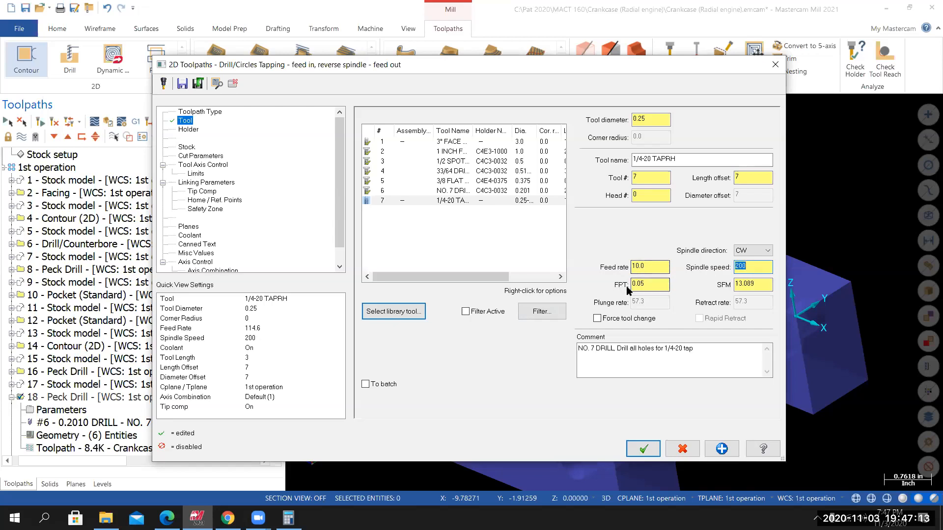
Set the tapping operation's feed rate to 20.
{"action": "left_click_drag", "start_coordinate": [647, 268], "coordinate": [626, 269]}
{"action": "type", "text": "2"}
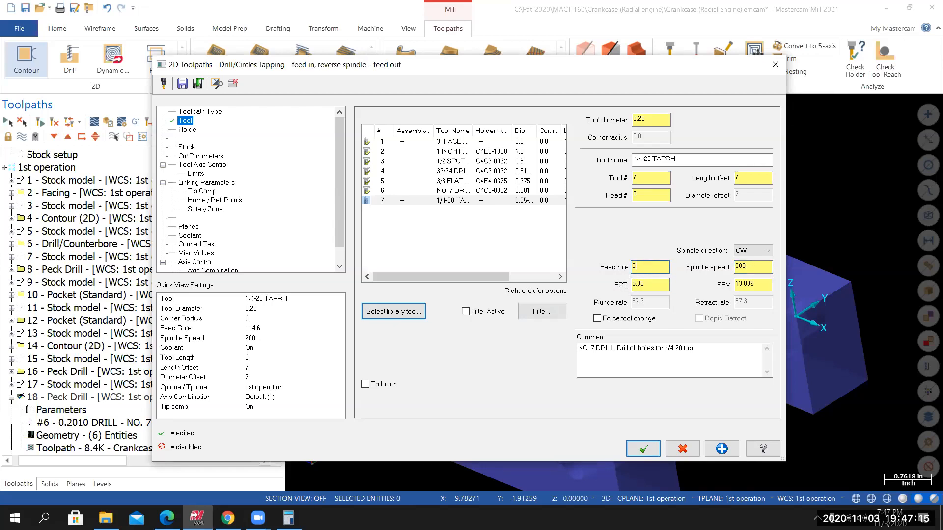
{"action": "type", "text": "0"}
{"action": "key", "text": "Return"}
{"action": "left_click", "coordinate": [748, 271]}
{"action": "left_click", "coordinate": [646, 284]}
{"action": "key", "text": "shift+Tab"}
Switch to Calculator, multiply the 0.05 pitch by 100 to check the feed rate, and return to Mastercam.
{"action": "key", "text": "alt+Tab"}
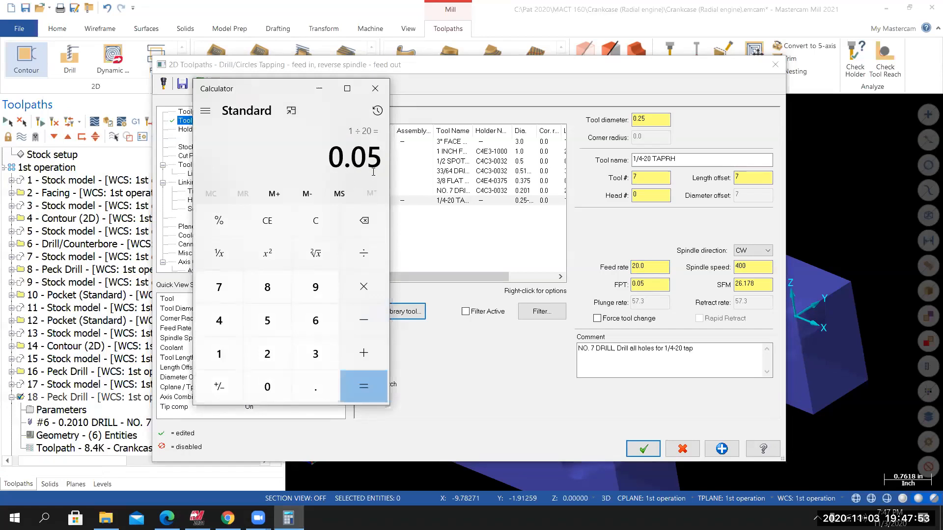
{"action": "left_click", "coordinate": [364, 287]}
{"action": "left_click", "coordinate": [219, 353]}
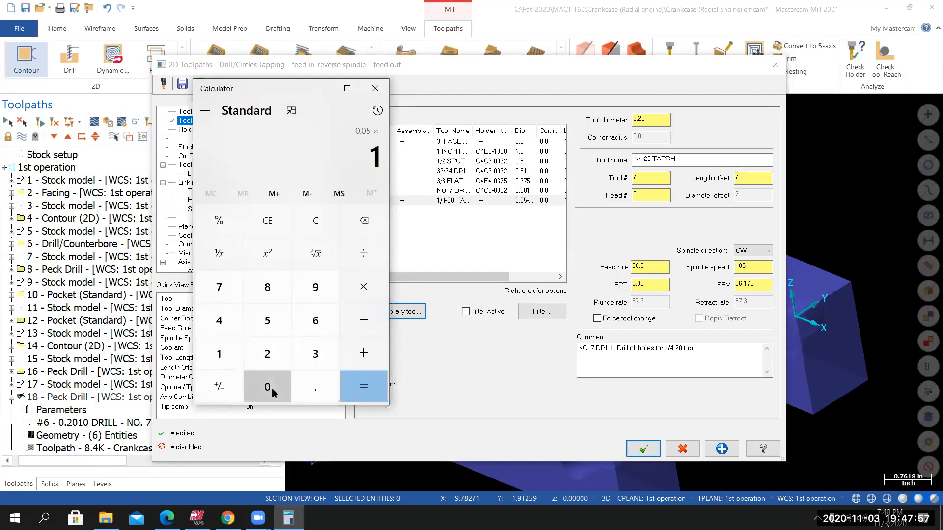
{"action": "double_click", "coordinate": [272, 388]}
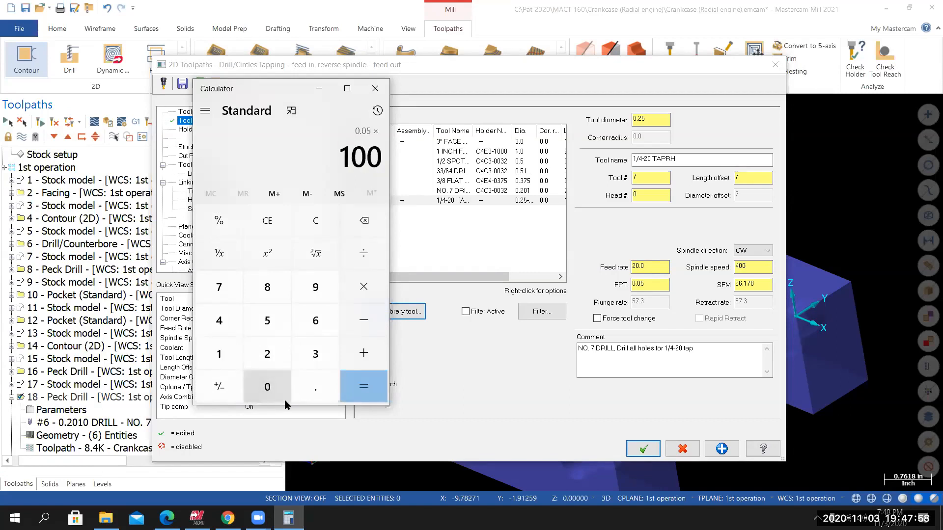
{"action": "left_click", "coordinate": [368, 388]}
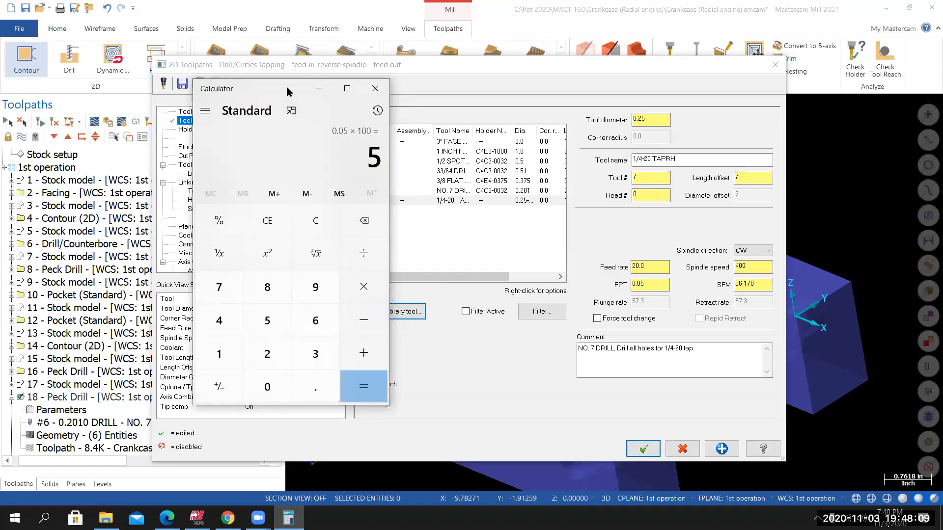
{"action": "left_click", "coordinate": [105, 124]}
Change the tap's spindle speed back to 200.
{"action": "left_click", "coordinate": [648, 284]}
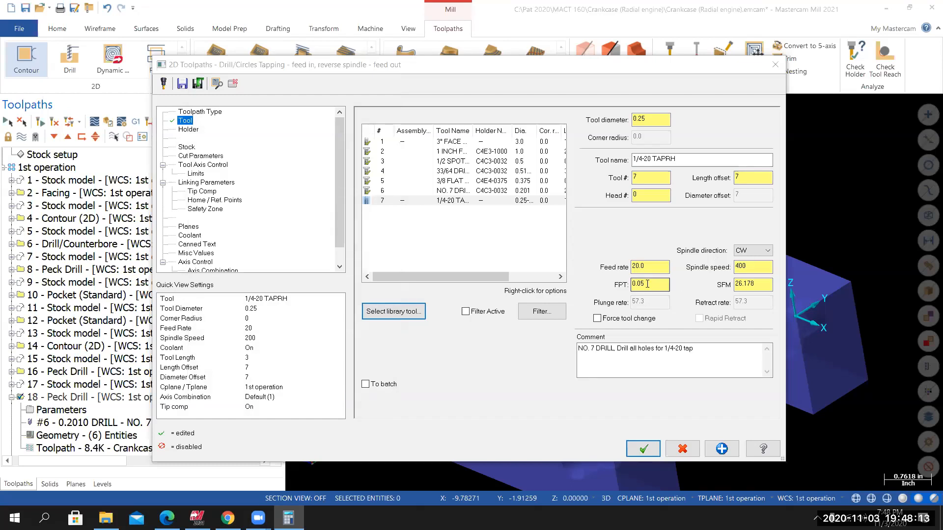
{"action": "left_click", "coordinate": [757, 268]}
{"action": "left_click", "coordinate": [748, 268]}
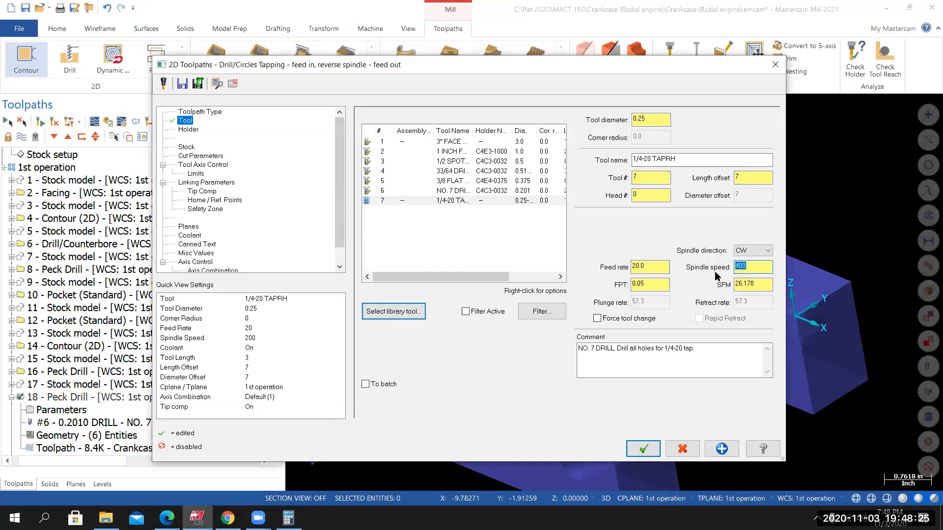
{"action": "type", "text": "1"}
{"action": "type", "text": "00"}
{"action": "key", "text": "Return"}
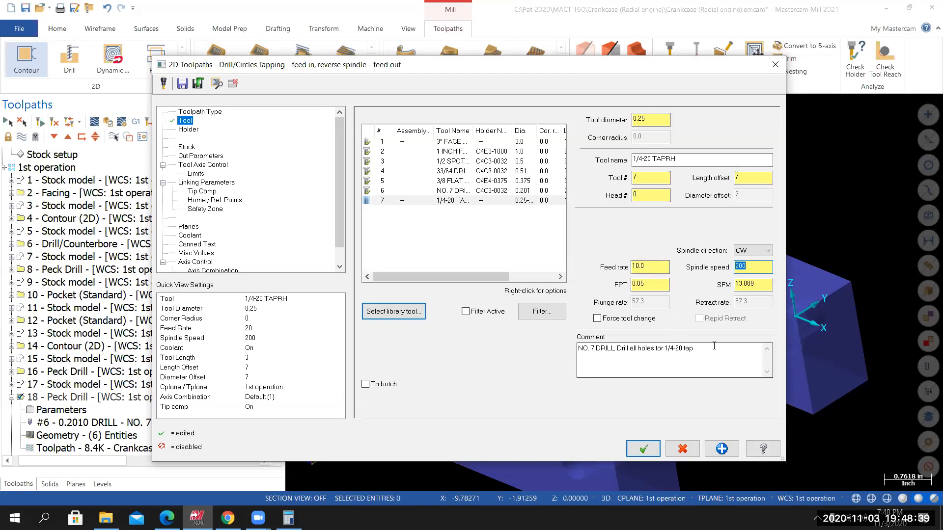
Copy the tool name 1/4-20 TAPRH and replace the operation's comment with it.
{"action": "left_click", "coordinate": [653, 160]}
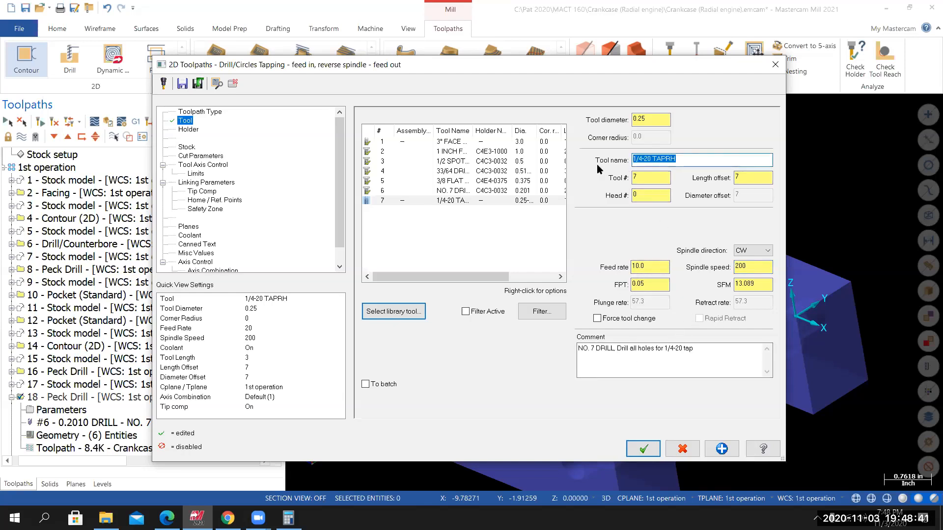
{"action": "right_click", "coordinate": [646, 160]}
{"action": "left_click", "coordinate": [685, 194]}
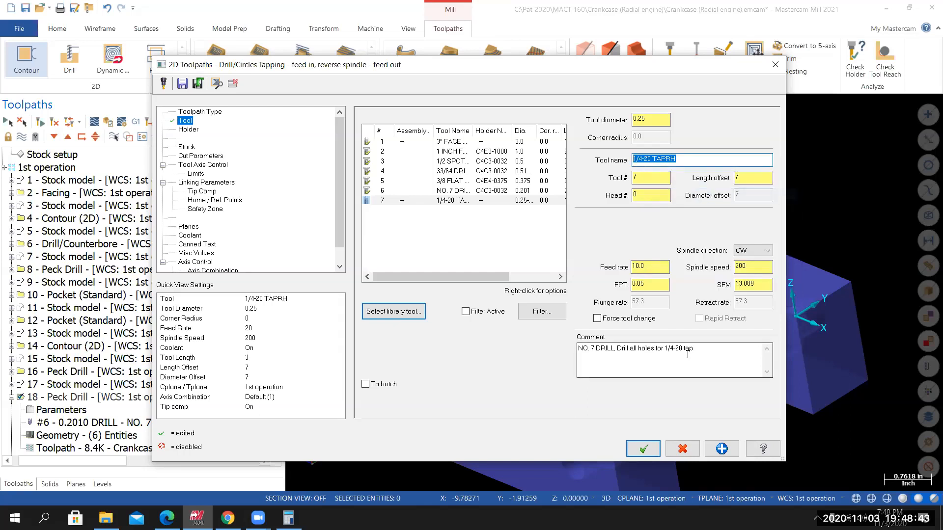
{"action": "left_click", "coordinate": [688, 354]}
{"action": "right_click", "coordinate": [610, 361]}
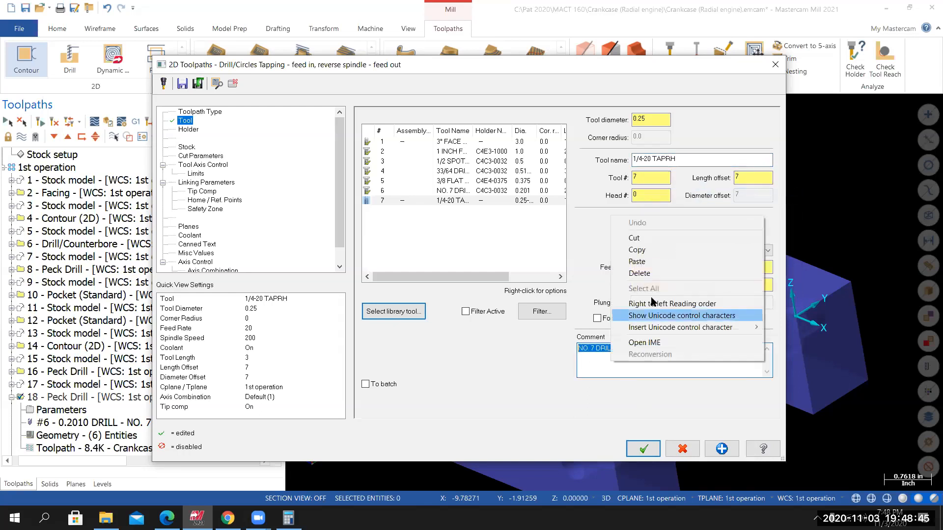
{"action": "left_click", "coordinate": [641, 263]}
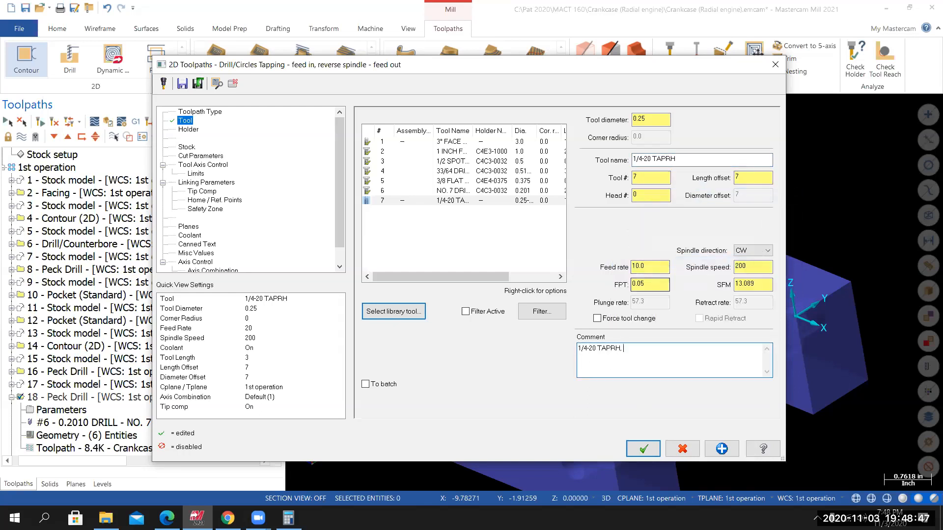
Extend the operation's comment so it reads "1/4-20 TAPRH, TAP 1/4-20 HOLES".
{"action": "type", "text": ", Tap 1/4-20 hl"}
{"action": "key", "text": "BackSpace"}
{"action": "key", "text": "BackSpace"}
{"action": "key", "text": "BackSpace"}
{"action": "key", "text": "BackSpace"}
{"action": "key", "text": "BackSpace"}
{"action": "key", "text": "BackSpace"}
{"action": "key", "text": "BackSpace"}
{"action": "key", "text": "BackSpace"}
{"action": "key", "text": "BackSpace"}
{"action": "key", "text": "BackSpace"}
{"action": "type", "text": "AP 1/4-20 HOLES"}
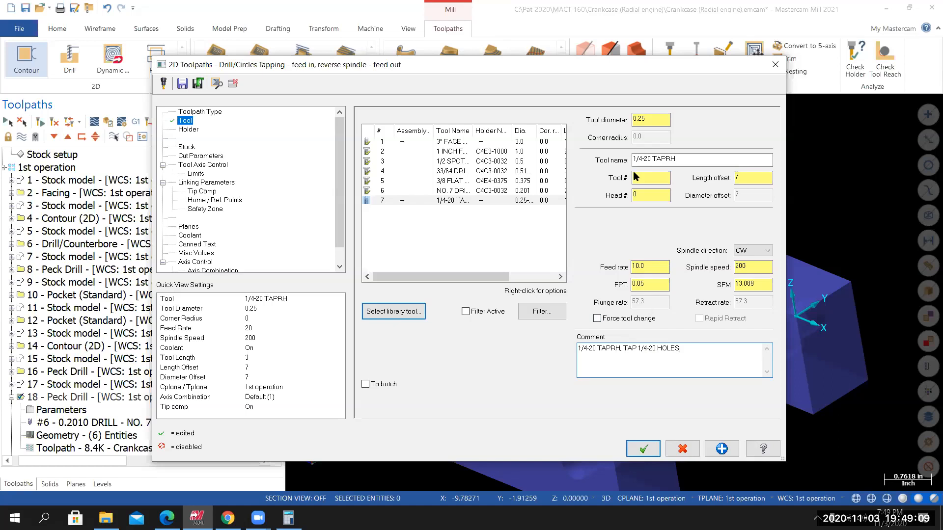
Load the CT40-in holder library and assign holder C4C3-0032 to the 1/4-20 tap.
{"action": "left_click", "coordinate": [189, 129]}
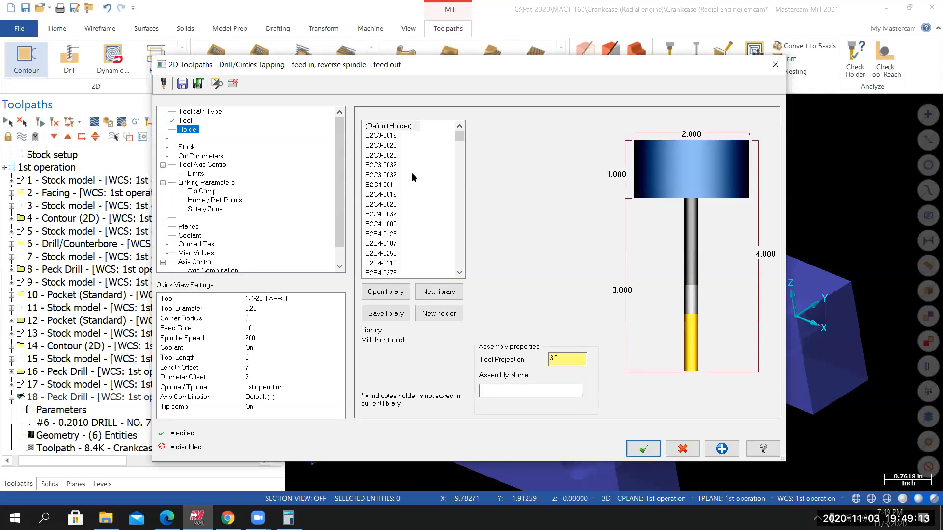
{"action": "left_click", "coordinate": [397, 300]}
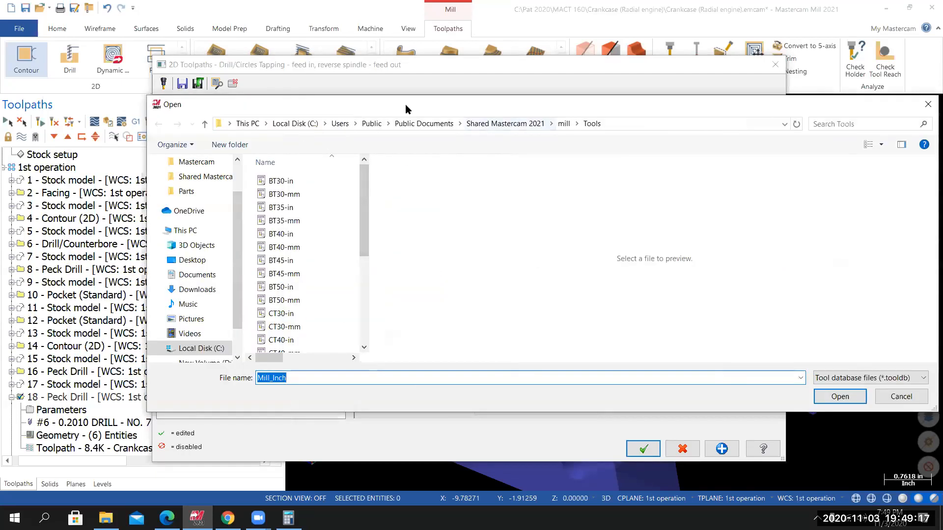
{"action": "left_click_drag", "start_coordinate": [405, 104], "coordinate": [285, 103]}
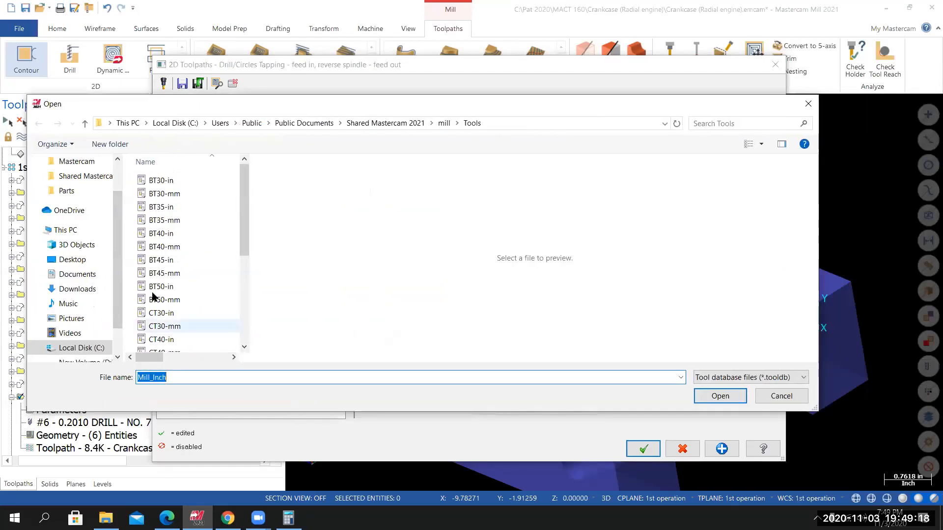
{"action": "left_click", "coordinate": [163, 339]}
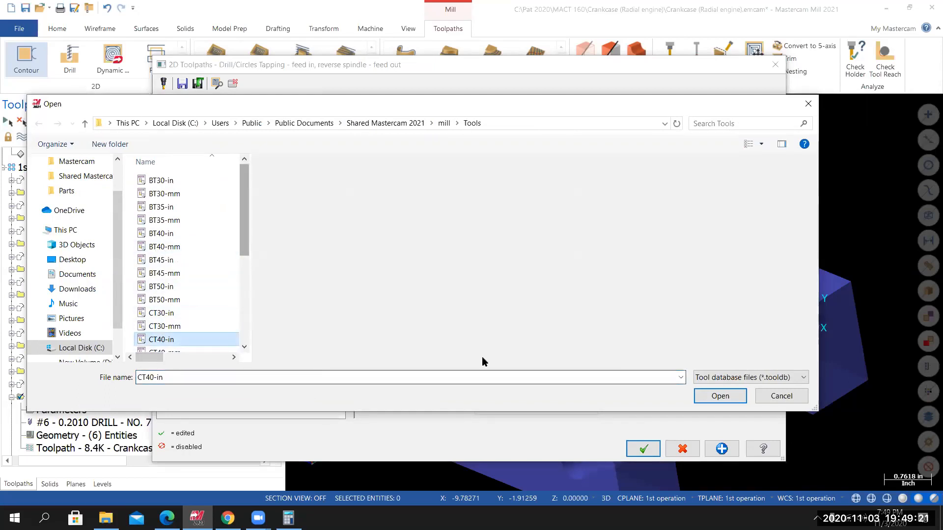
{"action": "left_click", "coordinate": [705, 391]}
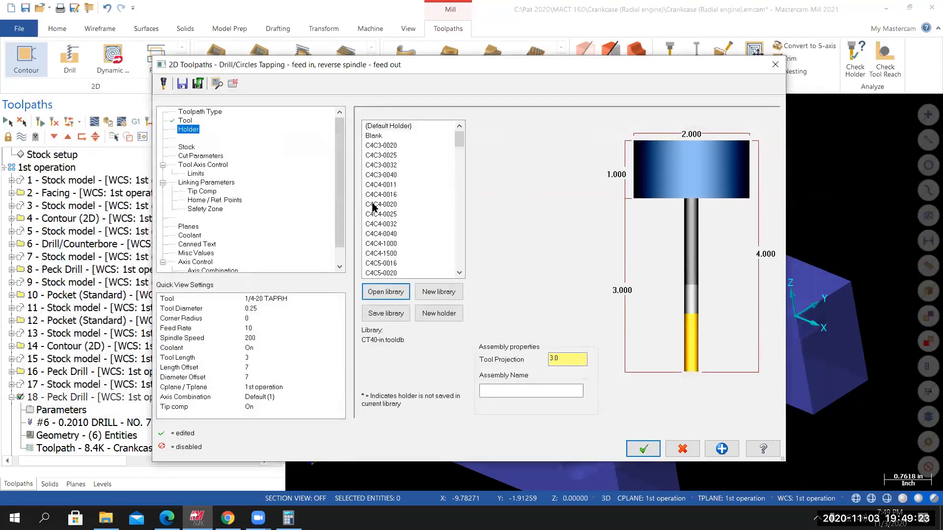
{"action": "left_click", "coordinate": [381, 166]}
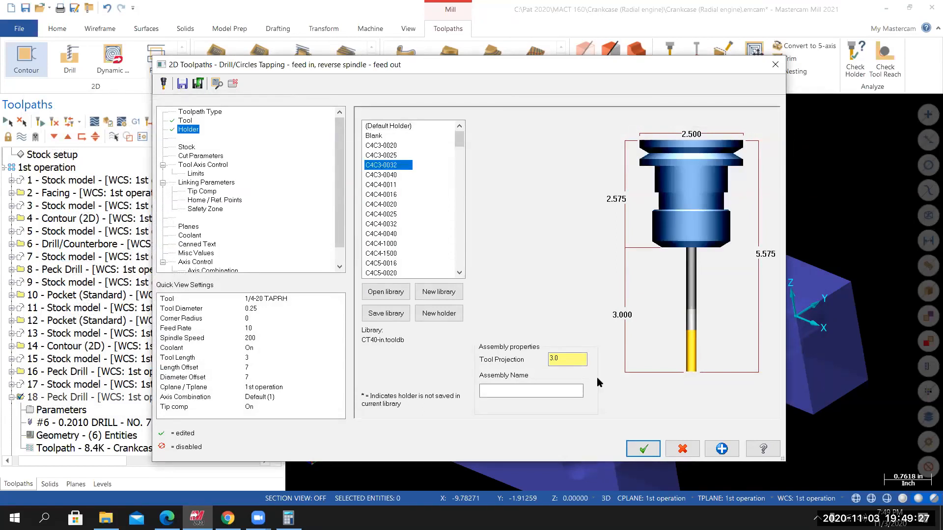
Set the tap's tool projection from the holder to 2.
{"action": "left_click_drag", "start_coordinate": [566, 360], "coordinate": [531, 354]}
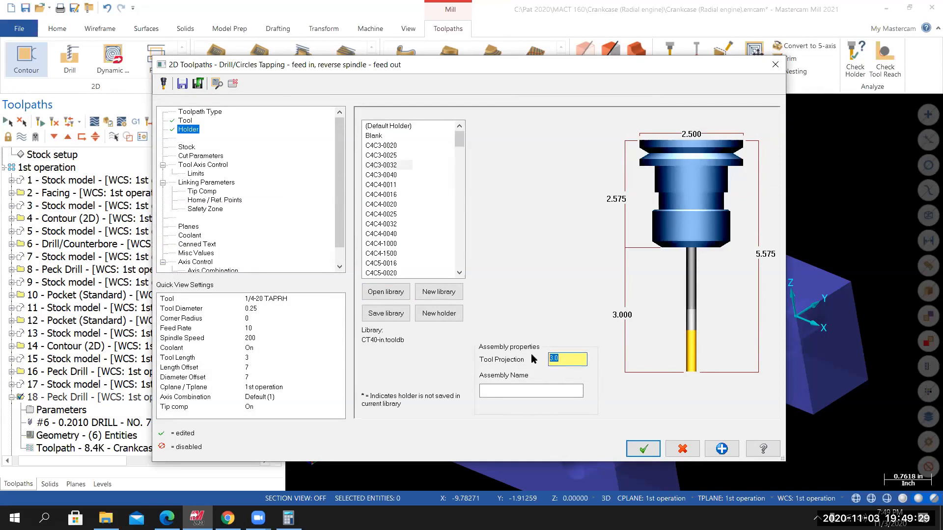
{"action": "type", "text": "2"}
{"action": "key", "text": "Return"}
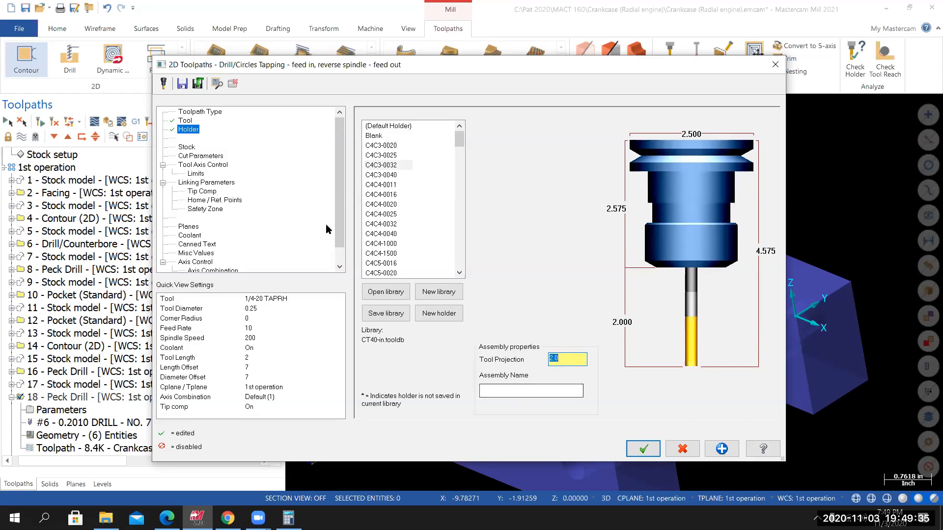
Check the Tap cycle, then pick the top of stock (2.355) and tapping depth (1.855) from a corner hole on the crankcase's upper face.
{"action": "left_click", "coordinate": [202, 156]}
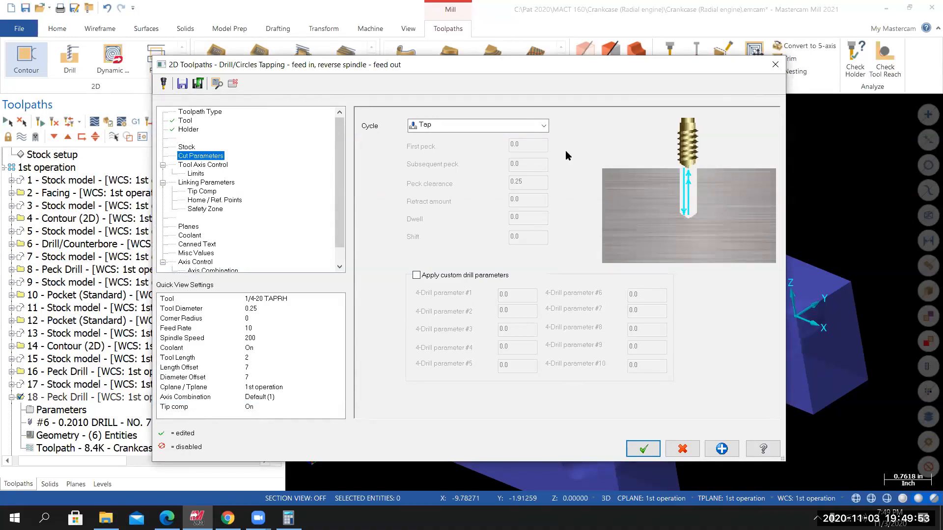
{"action": "left_click", "coordinate": [184, 122]}
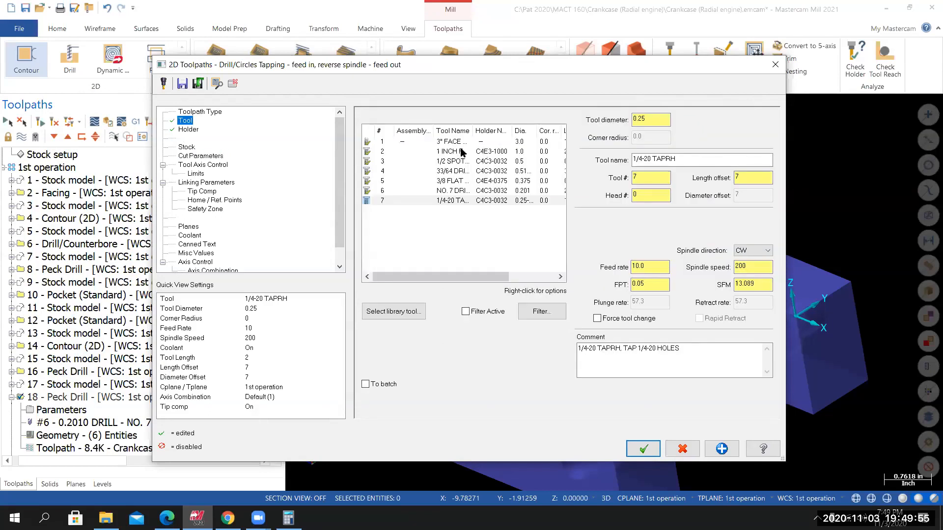
{"action": "left_click", "coordinate": [202, 165]}
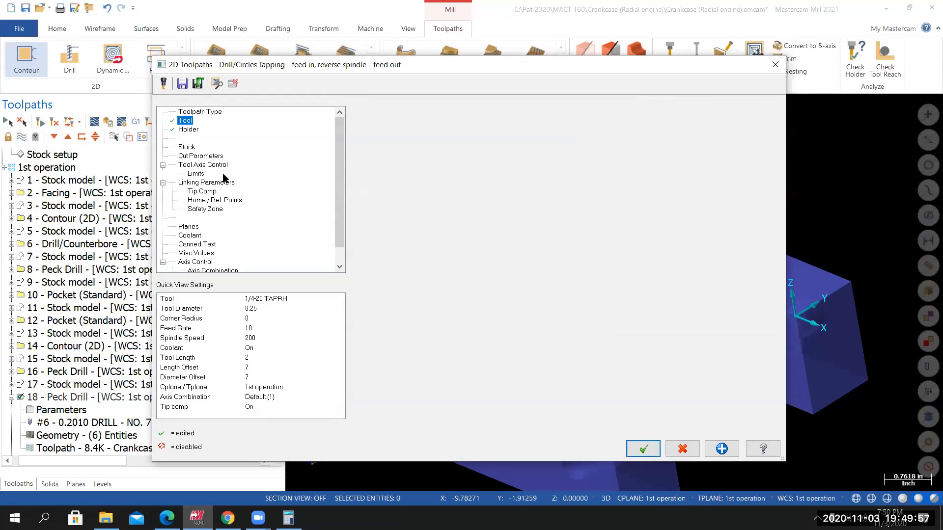
{"action": "left_click", "coordinate": [198, 182]}
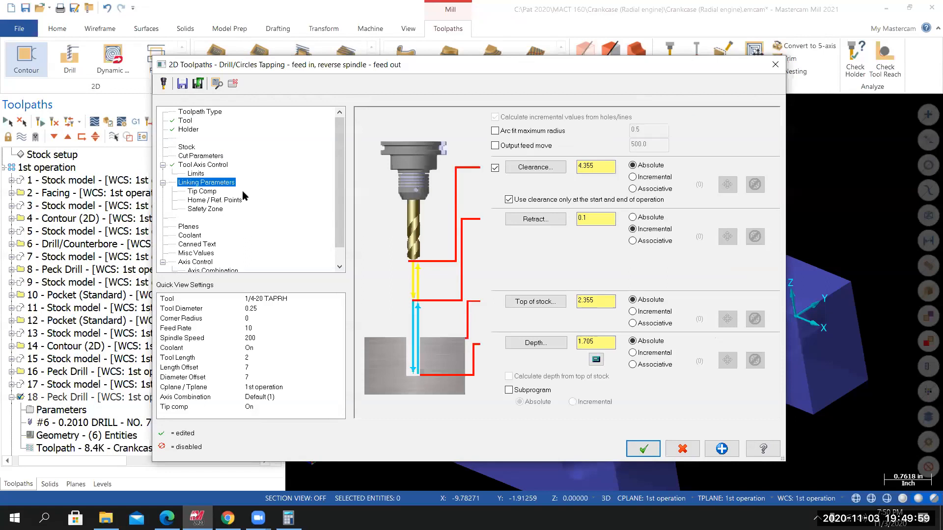
{"action": "left_click", "coordinate": [200, 156]}
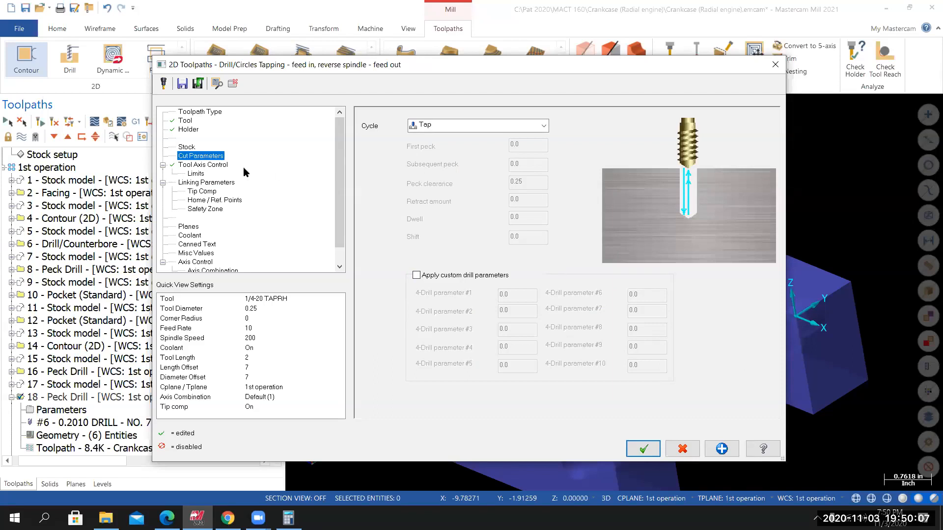
{"action": "left_click", "coordinate": [198, 183]}
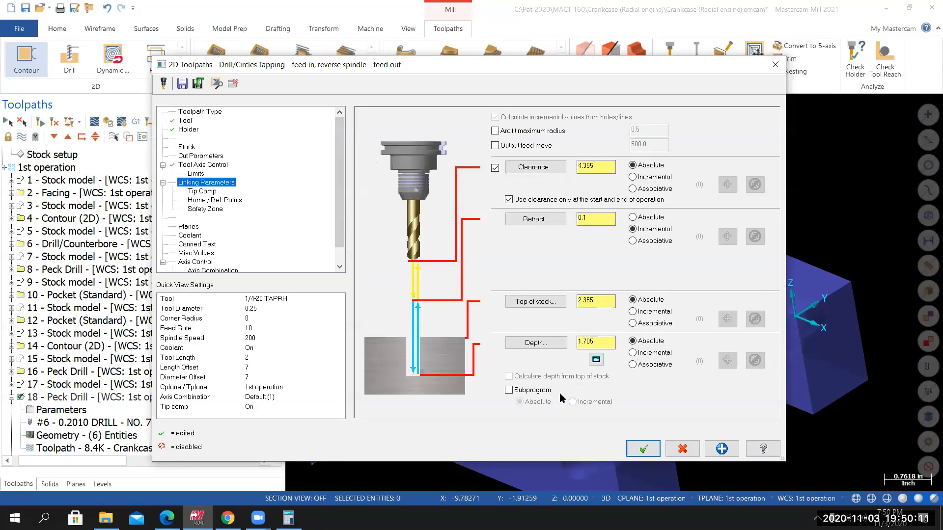
{"action": "left_click", "coordinate": [535, 302]}
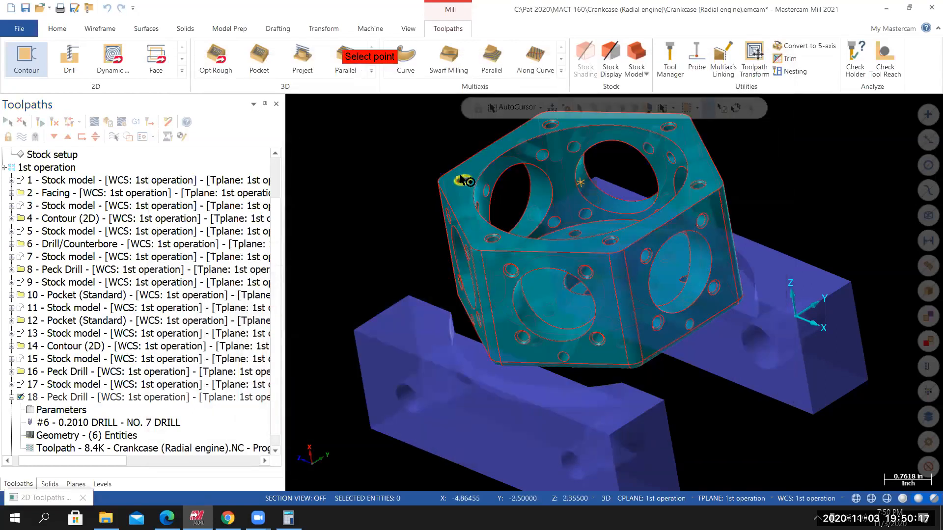
{"action": "left_click", "coordinate": [460, 177]}
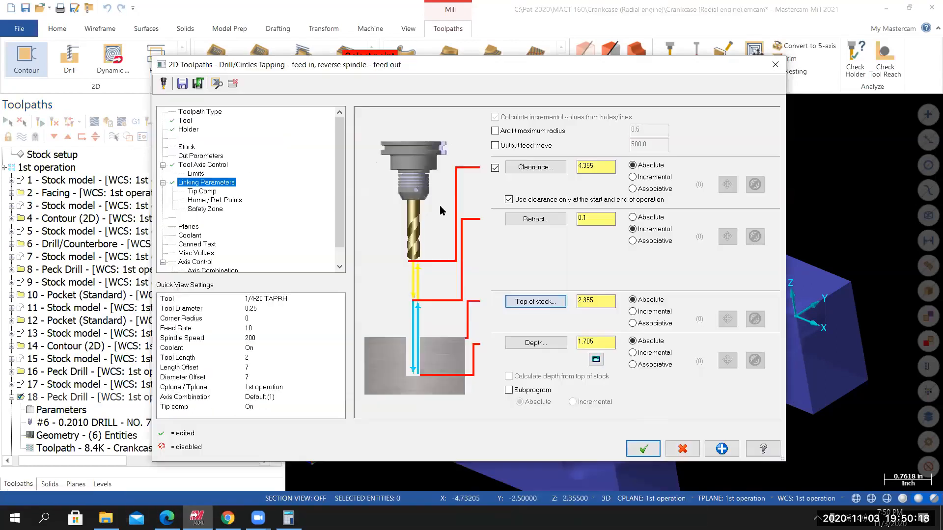
{"action": "left_click", "coordinate": [535, 344]}
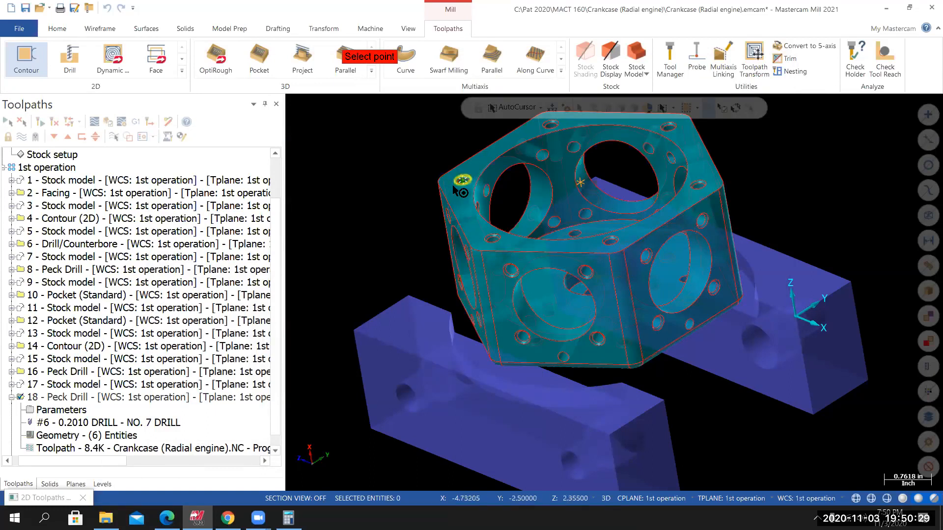
{"action": "left_click", "coordinate": [454, 186]}
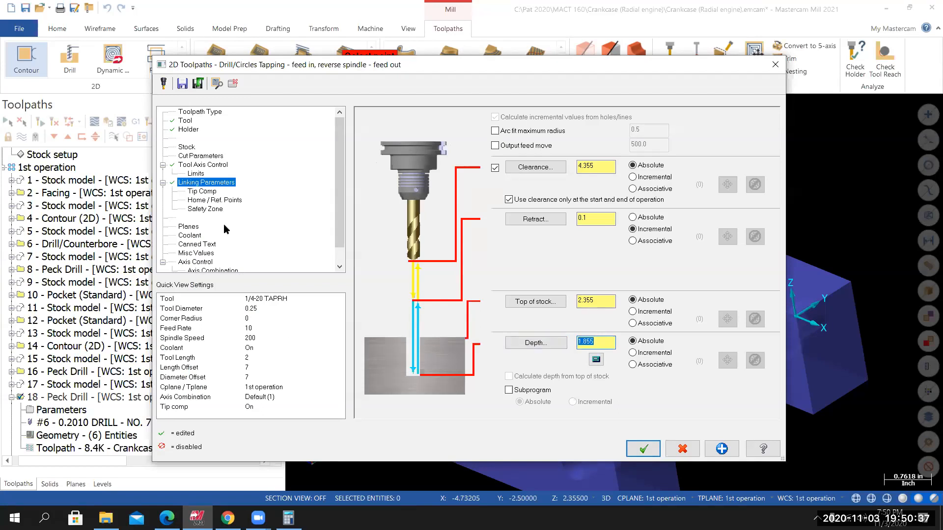
Disable tip compensation for the tapping operation, accept its parameters and regenerate the toolpath.
{"action": "left_click", "coordinate": [205, 193]}
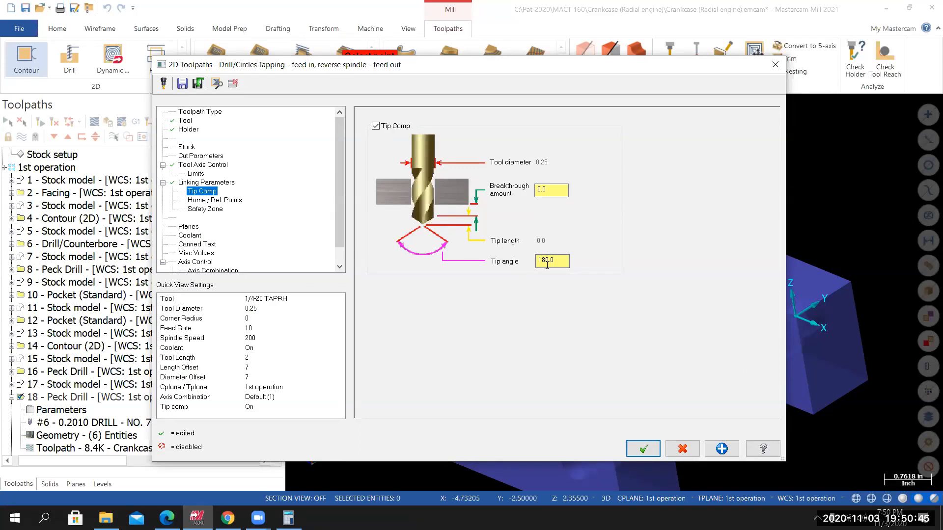
{"action": "left_click", "coordinate": [376, 126]}
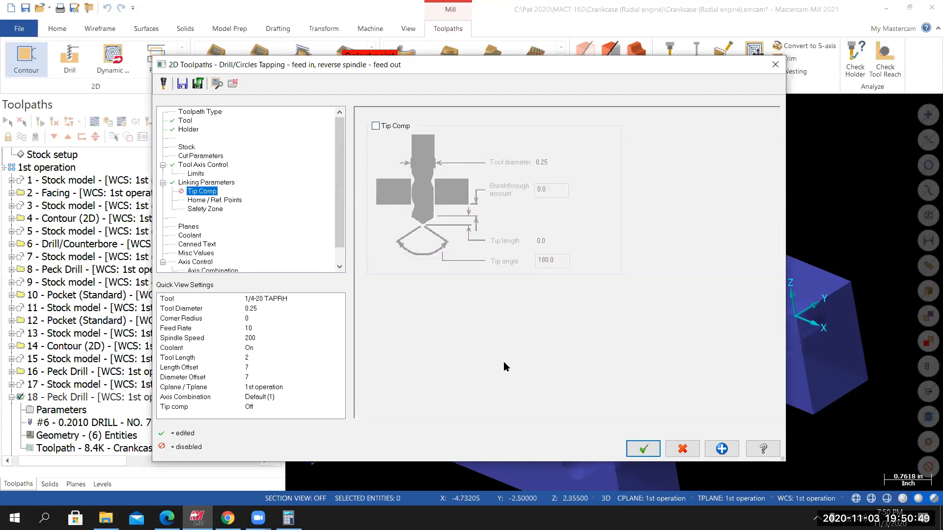
{"action": "left_click", "coordinate": [643, 449]}
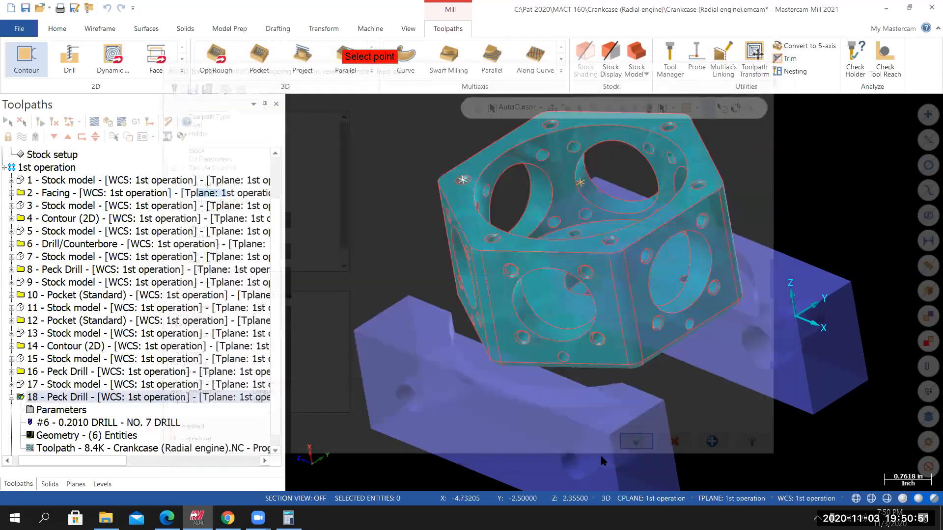
{"action": "left_click", "coordinate": [53, 121]}
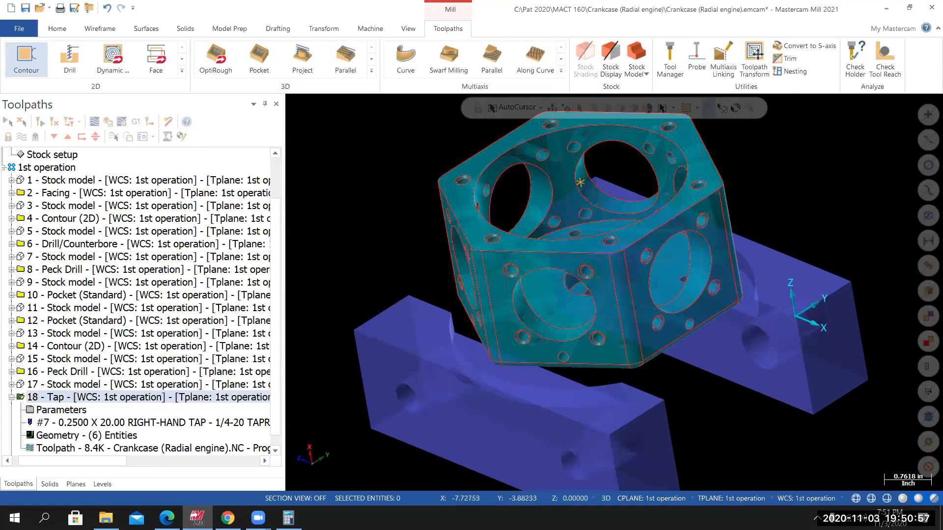
{"action": "left_click", "coordinate": [11, 398]}
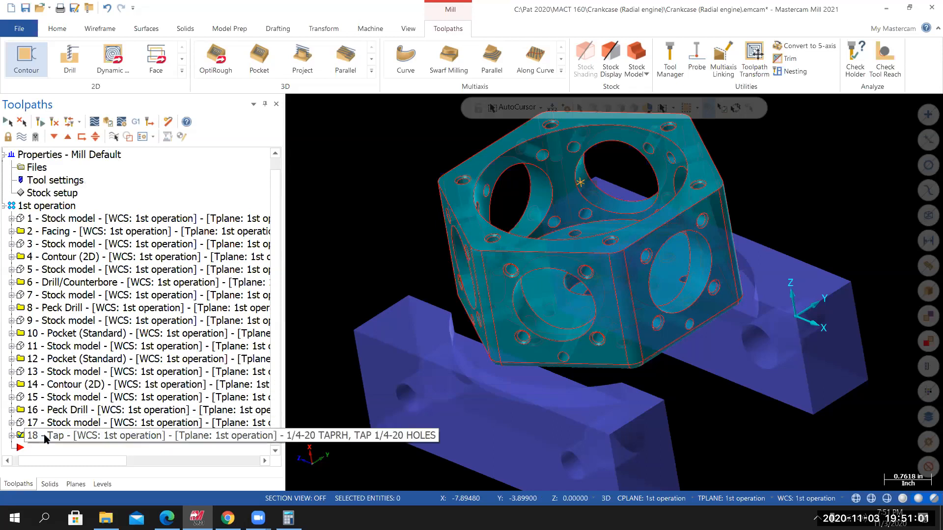
Backplot the tapping operation and inspect the tap's path over the holes in the crankcase's upper face.
{"action": "left_click", "coordinate": [94, 122]}
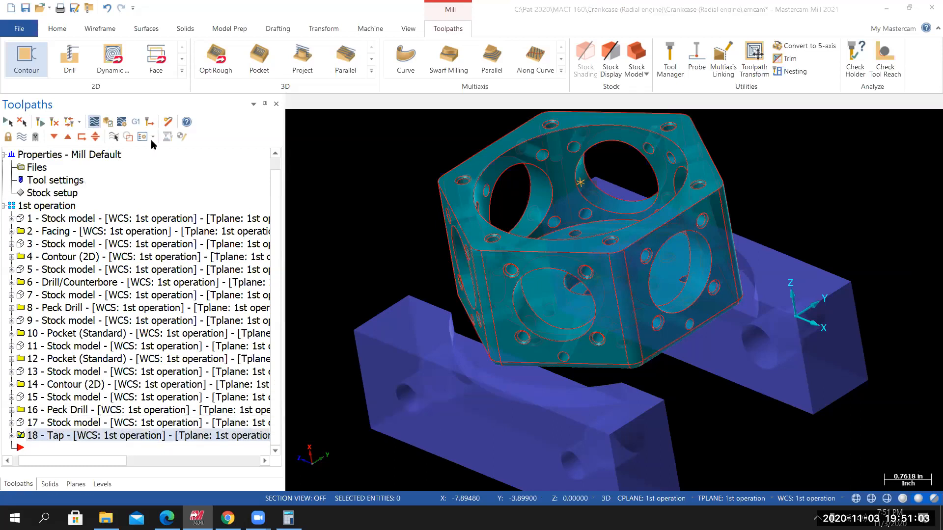
{"action": "left_click", "coordinate": [290, 102]}
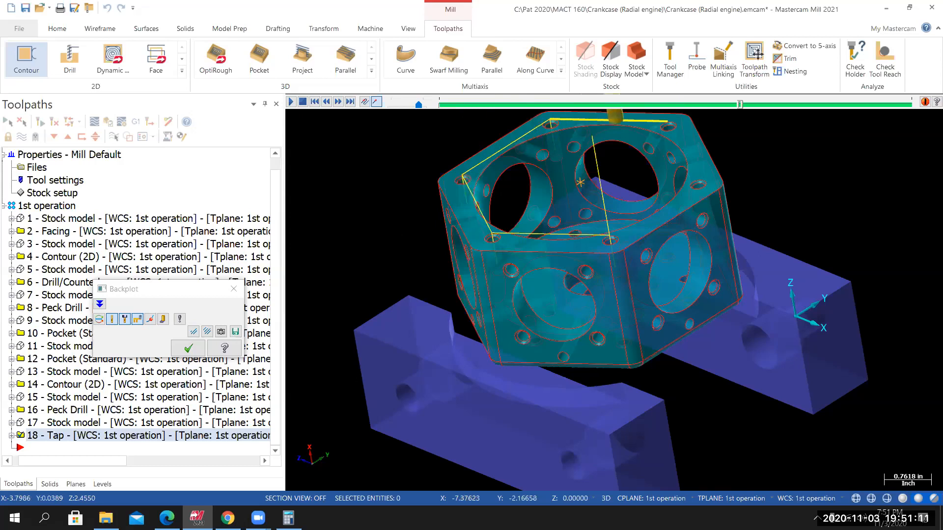
{"action": "middle_click_drag", "start_coordinate": [735, 267], "coordinate": [669, 162]}
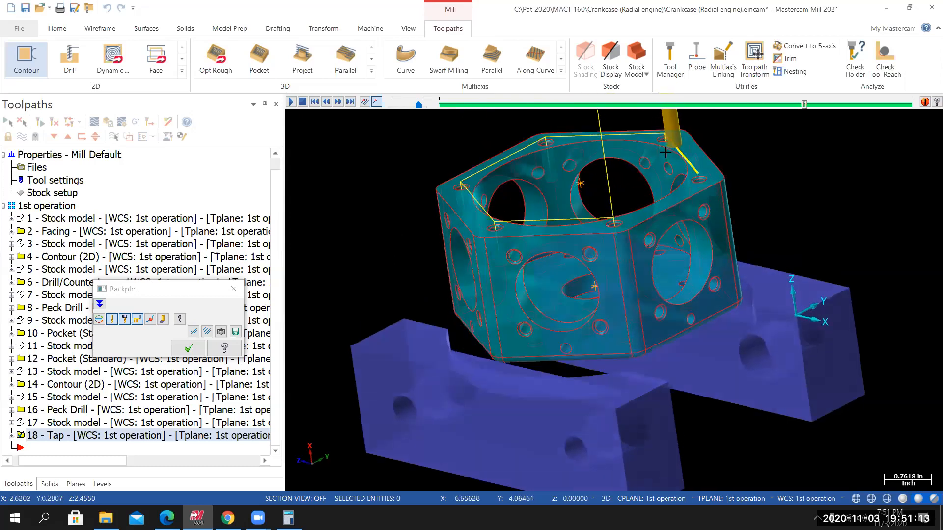
{"action": "scroll", "coordinate": [666, 152], "scroll_direction": "up", "scroll_amount": 2}
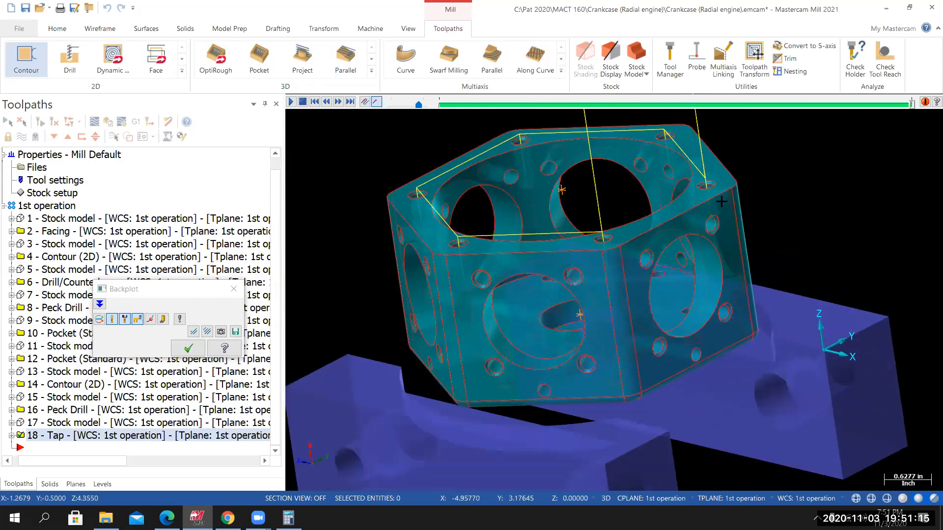
{"action": "middle_click_drag", "start_coordinate": [723, 205], "coordinate": [689, 199]}
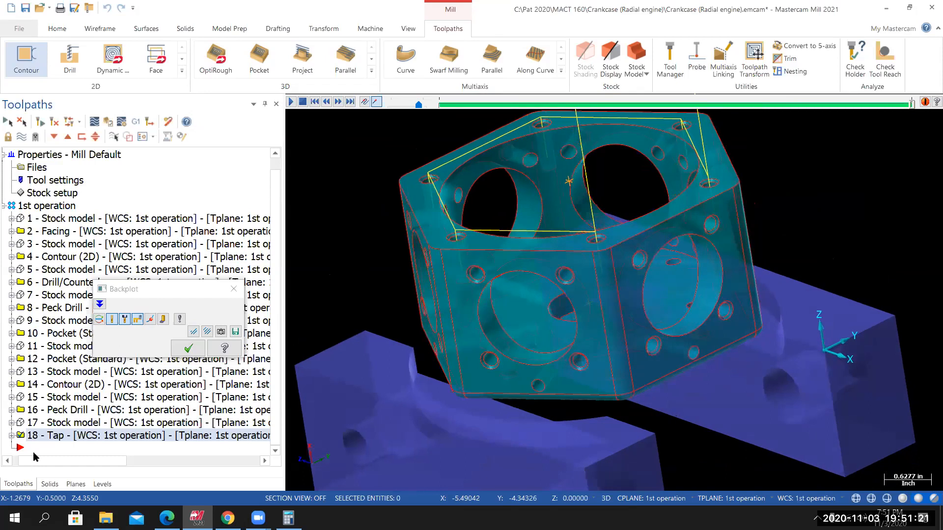
{"action": "left_click", "coordinate": [234, 289]}
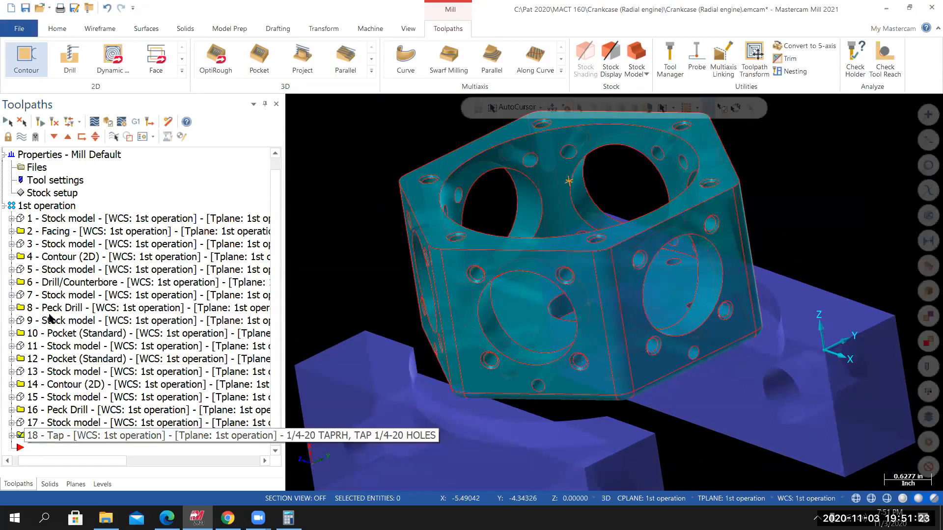
{"action": "left_click", "coordinate": [22, 138]}
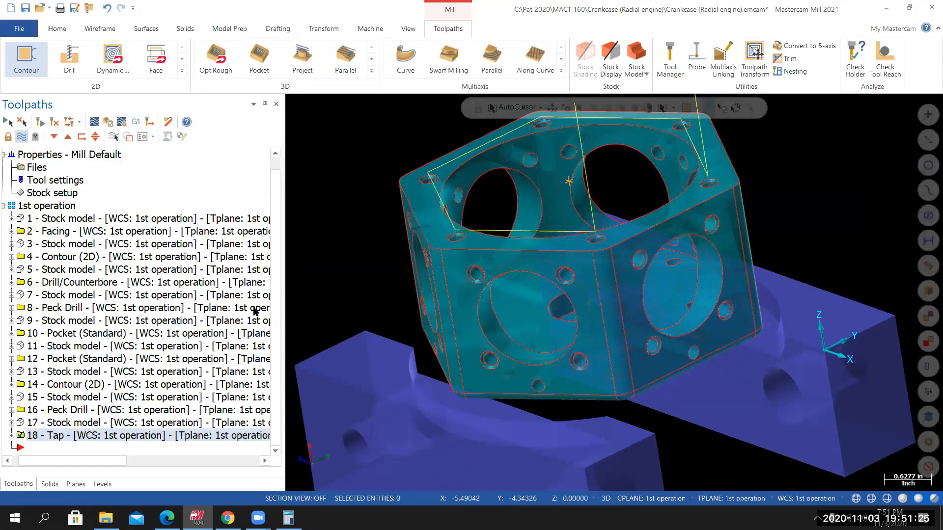
{"action": "left_click", "coordinate": [21, 139]}
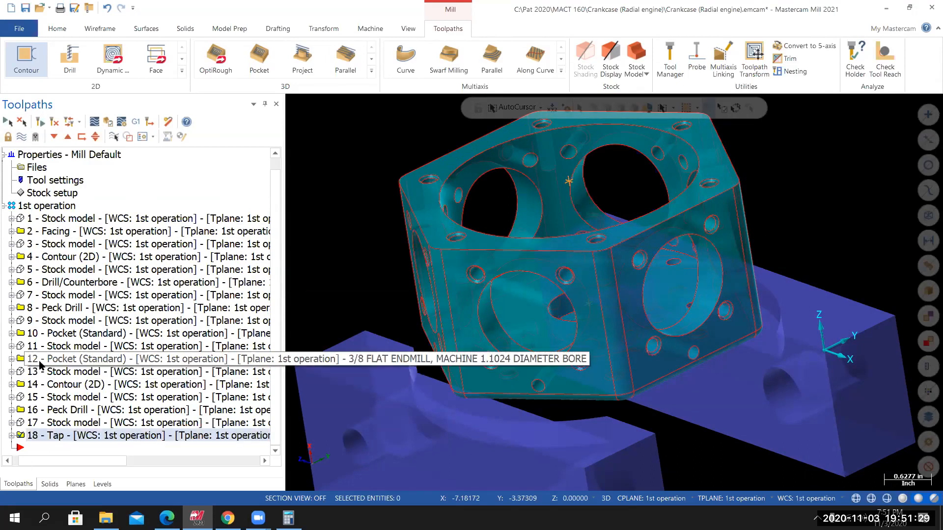
Verify all toolpaths of the 1st operation group in the simulator, check the stop conditions and play the machining simulation through.
{"action": "left_click", "coordinate": [31, 207]}
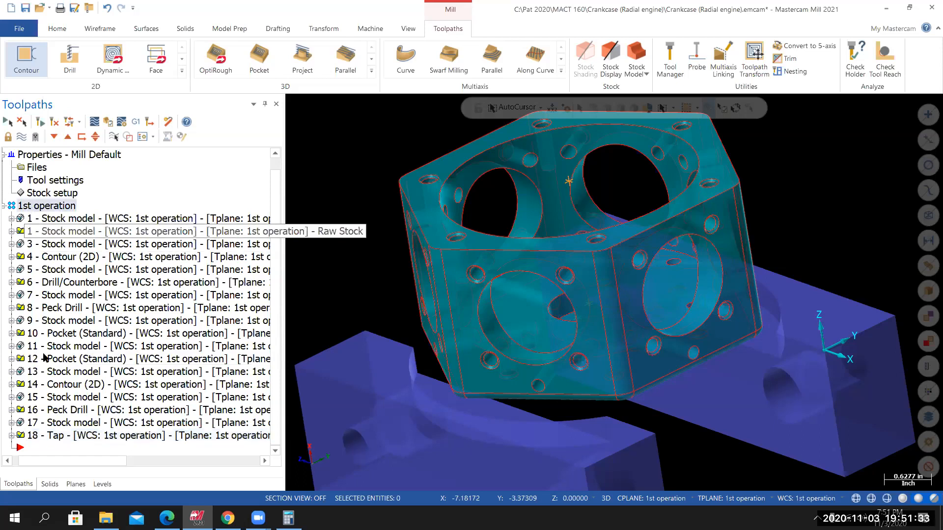
{"action": "left_click", "coordinate": [108, 122]}
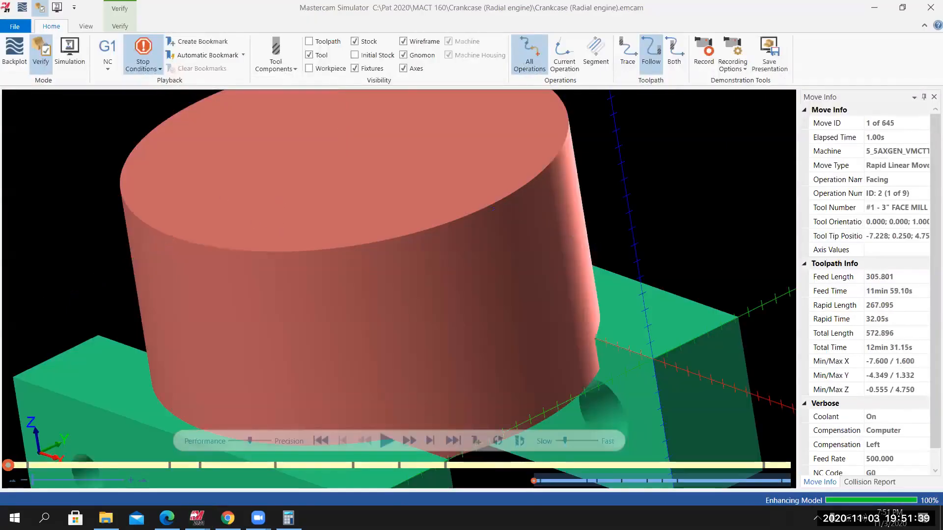
{"action": "left_click", "coordinate": [147, 71]}
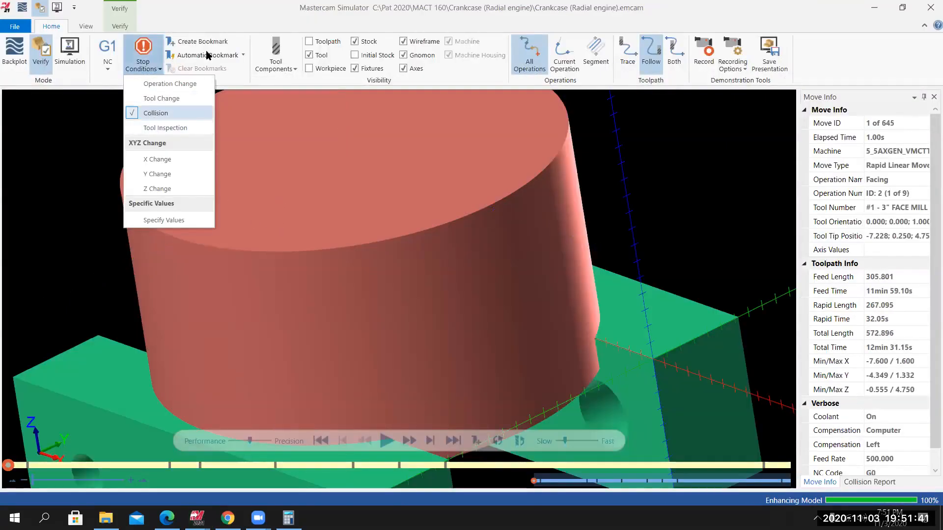
{"action": "left_click", "coordinate": [216, 22]}
{"action": "scroll", "coordinate": [319, 258], "scroll_direction": "down", "scroll_amount": 2}
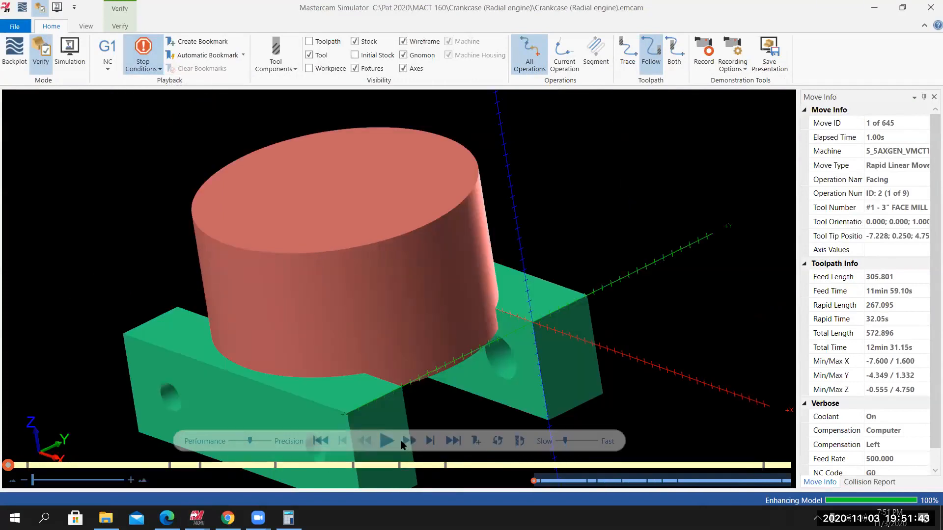
{"action": "left_click", "coordinate": [387, 441]}
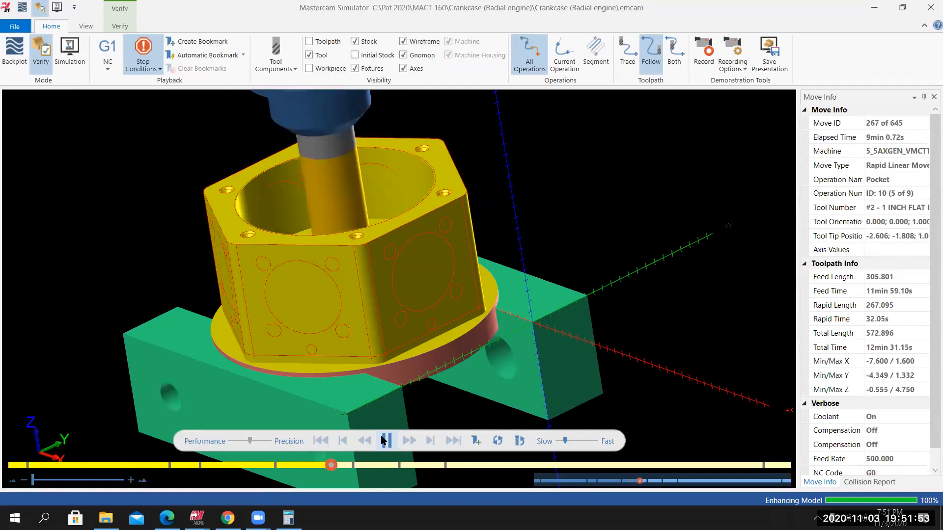
Inspect the simulated crankcase from above, closely examining a tapped corner hole in its upper face, and leave the simulator.
{"action": "middle_click_drag", "start_coordinate": [382, 354], "coordinate": [320, 193]}
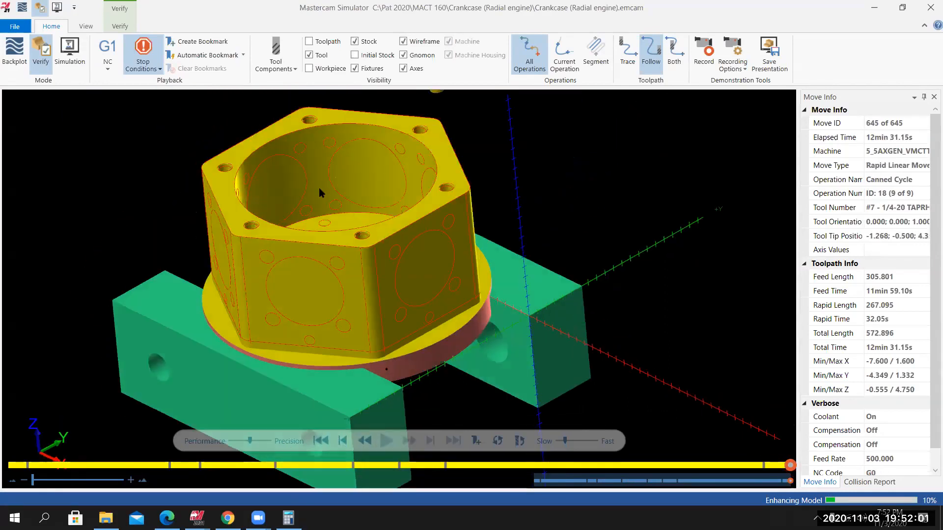
{"action": "scroll", "coordinate": [307, 211], "scroll_direction": "up", "scroll_amount": 3}
{"action": "middle_click_drag", "start_coordinate": [305, 238], "coordinate": [167, 277]}
{"action": "scroll", "coordinate": [190, 245], "scroll_direction": "up", "scroll_amount": 3}
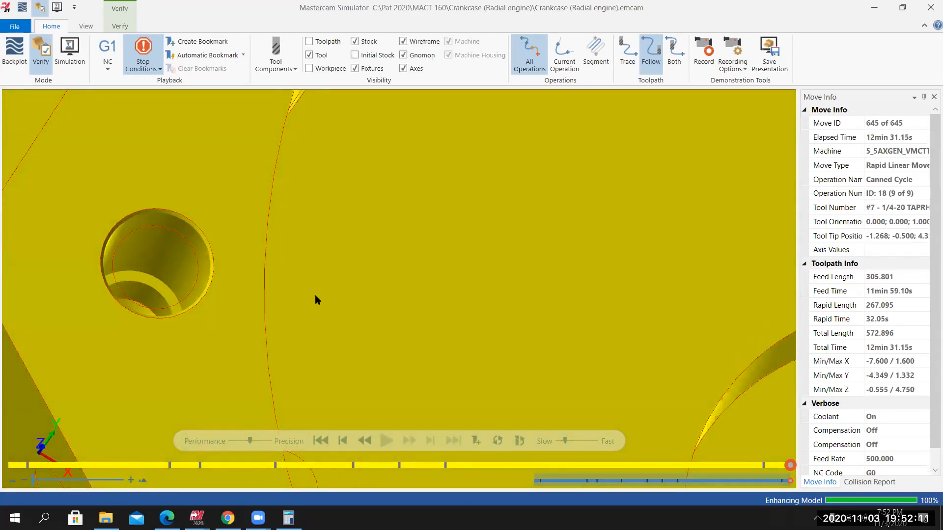
{"action": "scroll", "coordinate": [314, 295], "scroll_direction": "down", "scroll_amount": 5}
{"action": "middle_click_drag", "start_coordinate": [280, 288], "coordinate": [293, 338]}
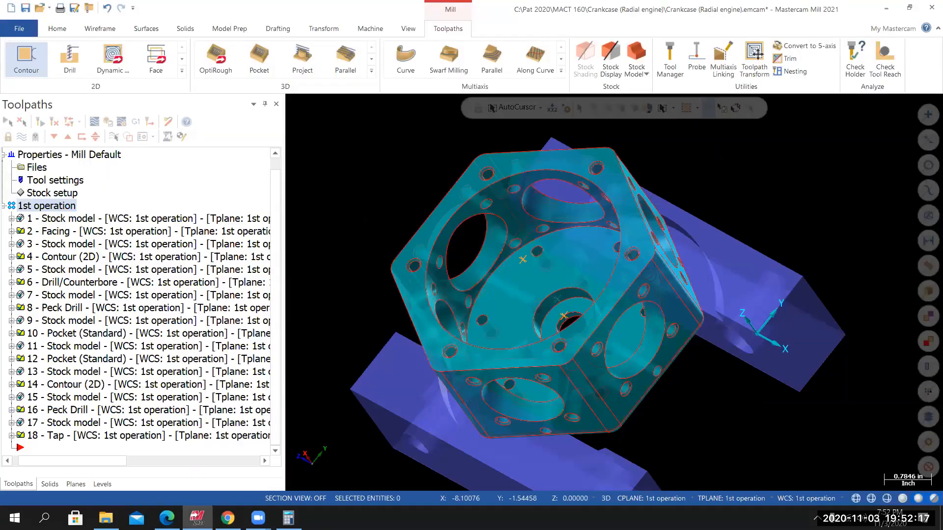
Show the whole crankcase and fixture in a fitted isometric view and save the Crankcase (Radial engine) file.
{"action": "right_click", "coordinate": [363, 219]}
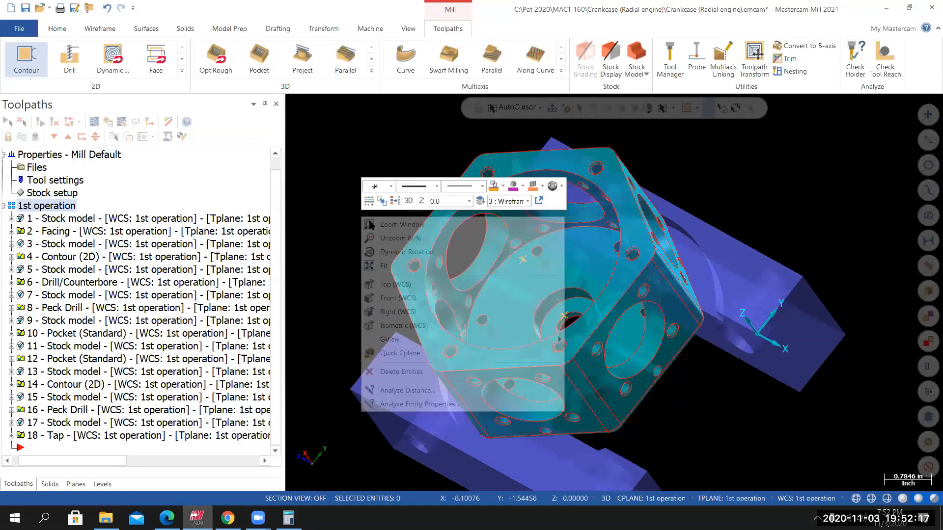
{"action": "left_click", "coordinate": [400, 326]}
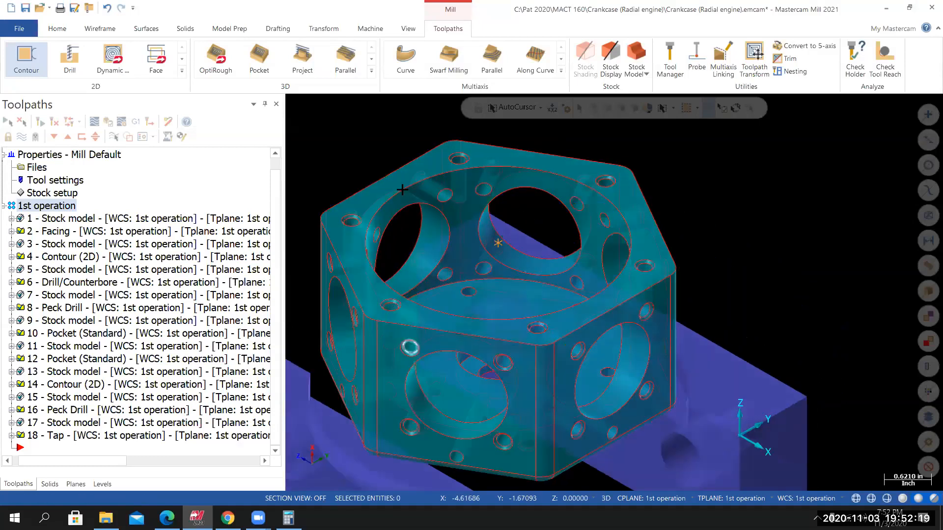
{"action": "right_click", "coordinate": [336, 121]}
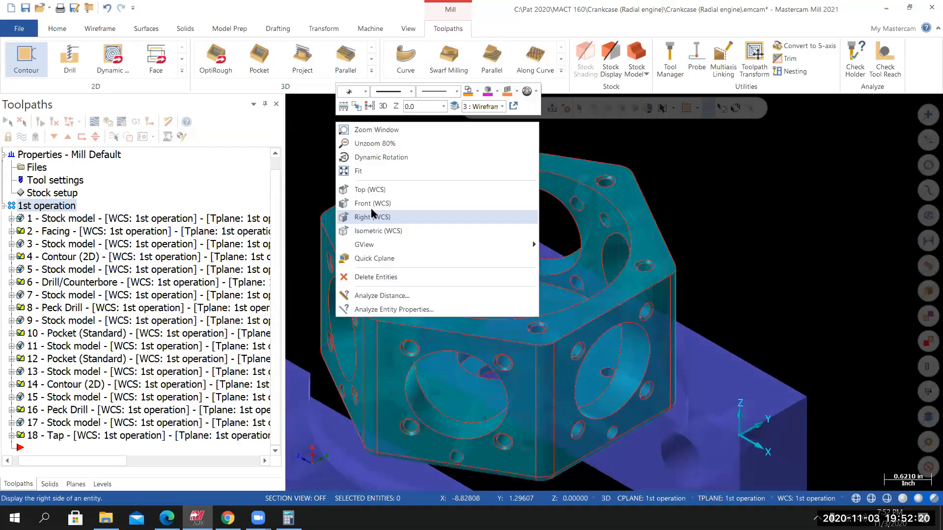
{"action": "left_click", "coordinate": [367, 171]}
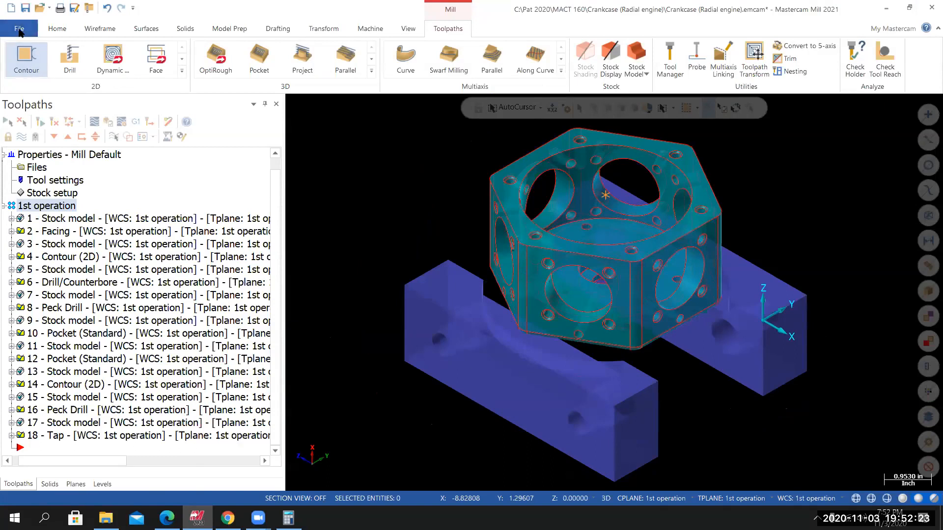
{"action": "left_click", "coordinate": [20, 29]}
{"action": "left_click", "coordinate": [34, 155]}
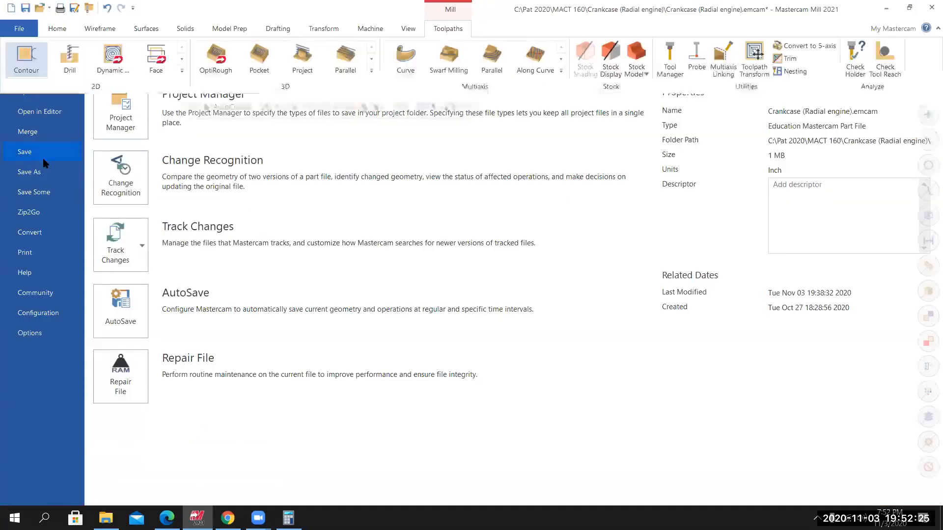